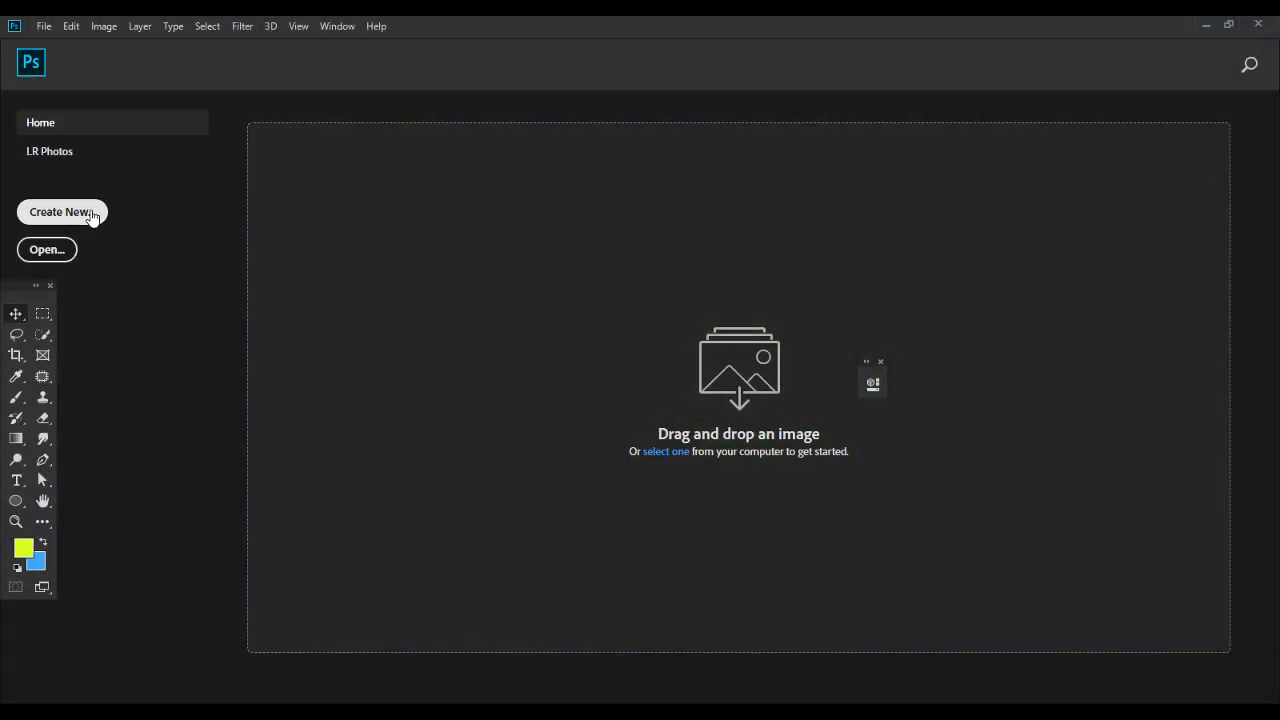
# Create a new A4 print document in landscape orientation, with units in pixels (3508 x 2480) at 300 pixels/inch.
pyautogui.click(92, 214)
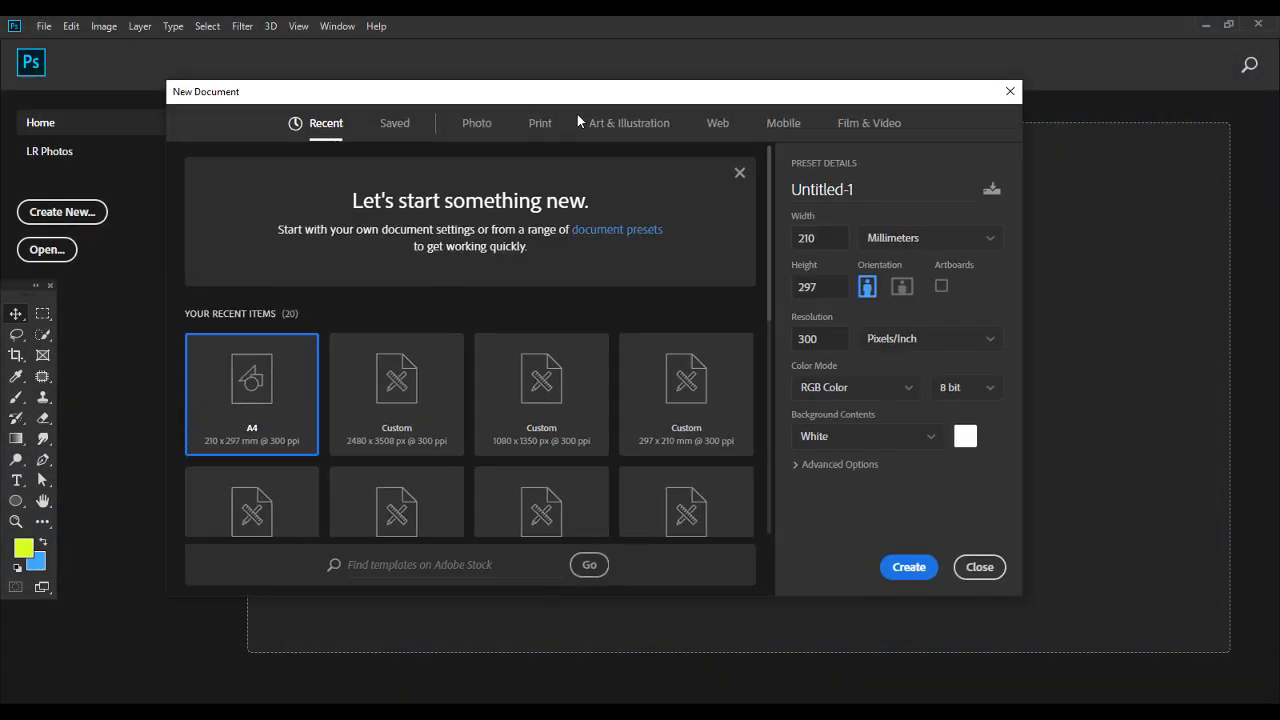
pyautogui.click(545, 148)
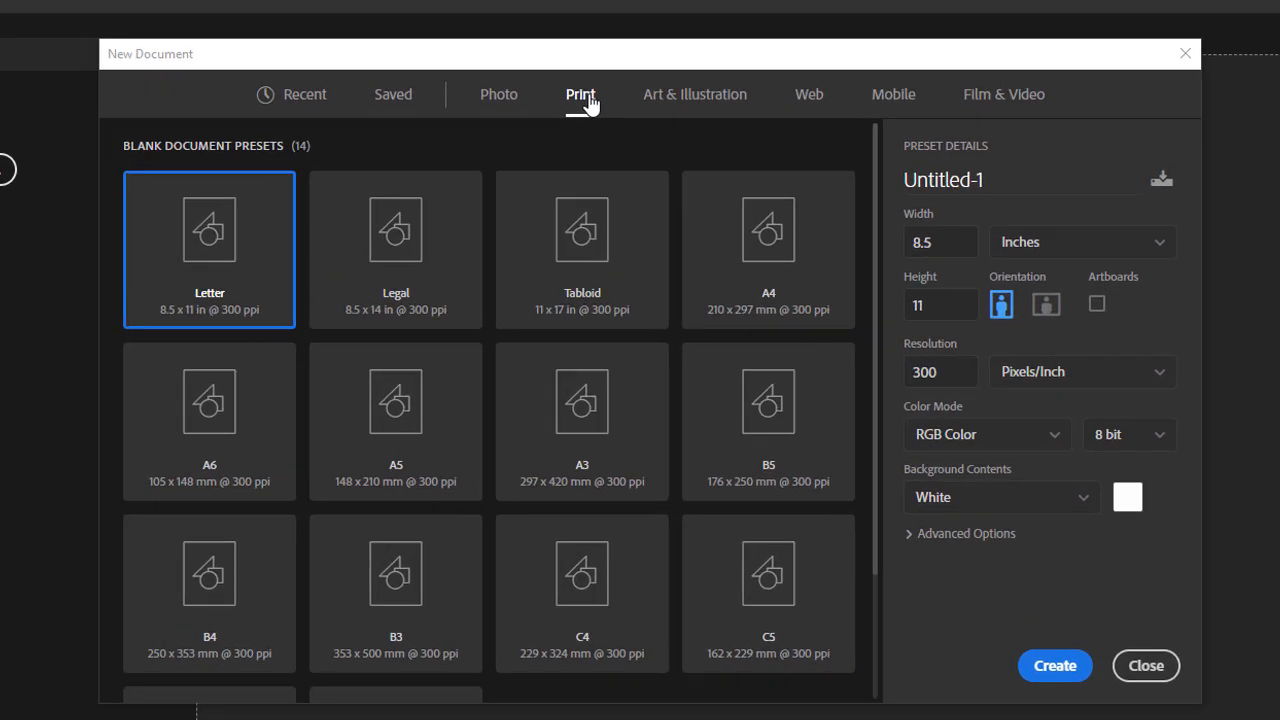
pyautogui.click(692, 268)
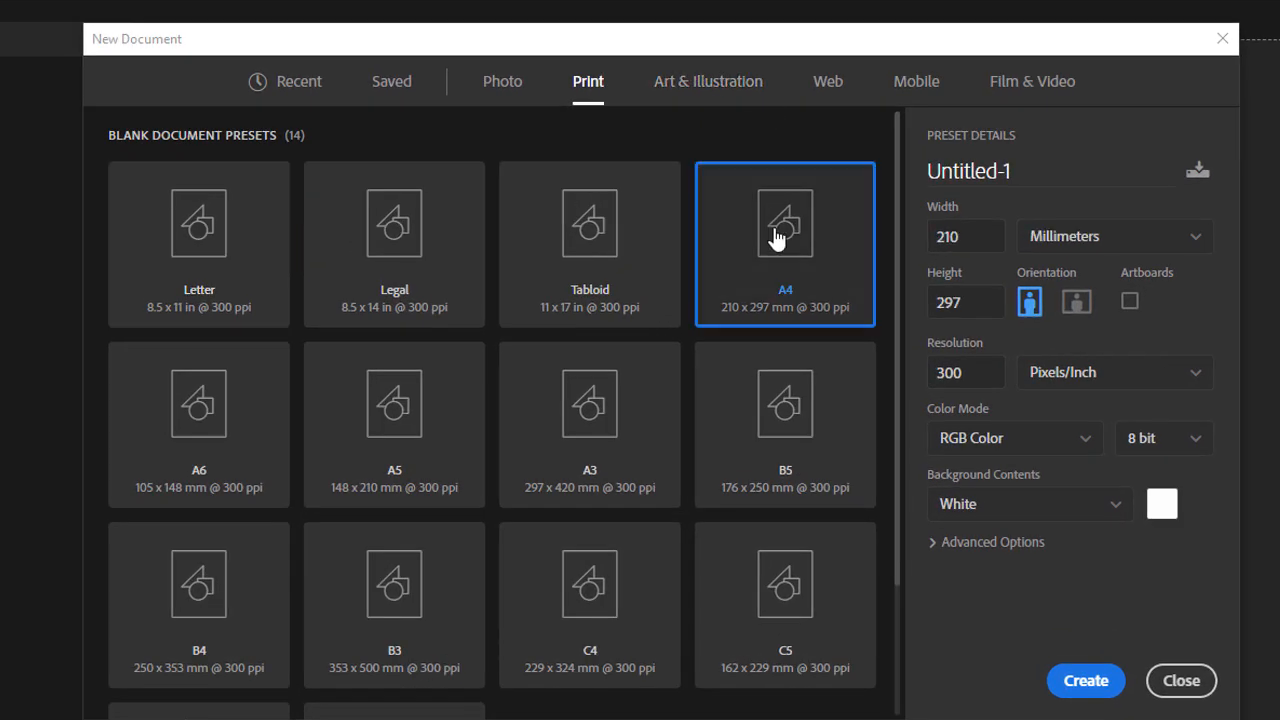
pyautogui.click(1077, 302)
pyautogui.click(1084, 236)
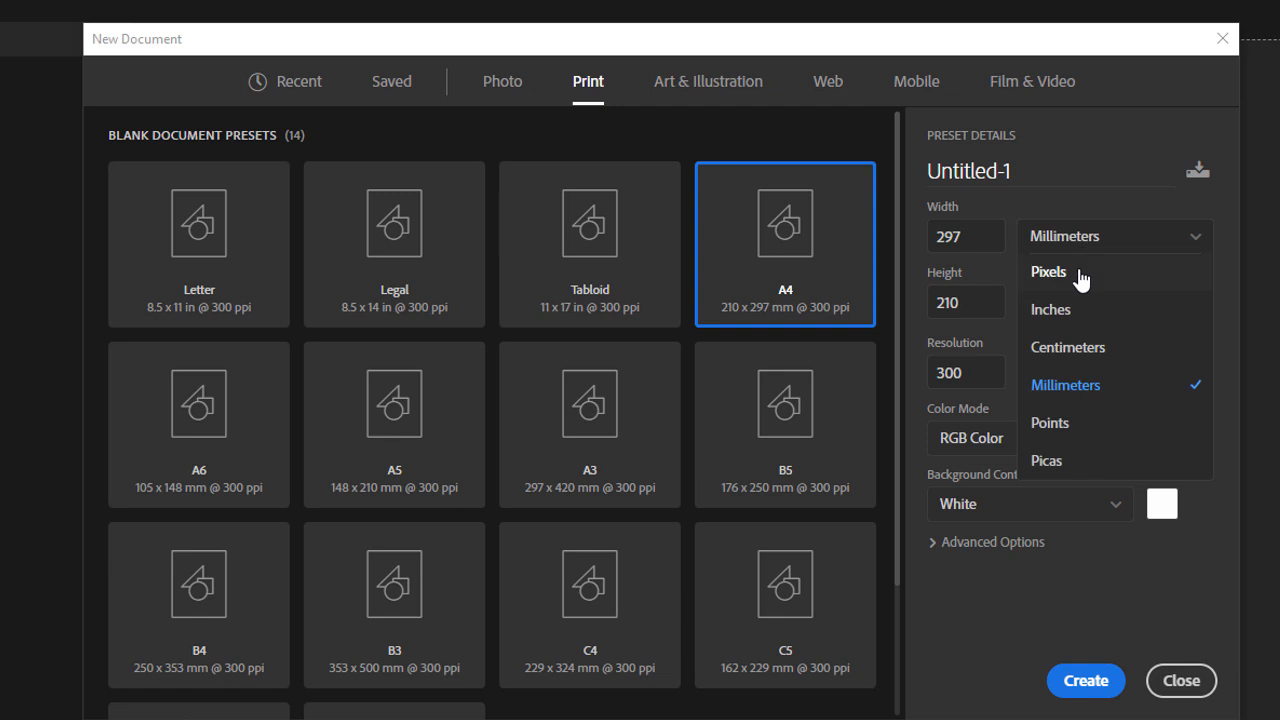
pyautogui.click(1080, 277)
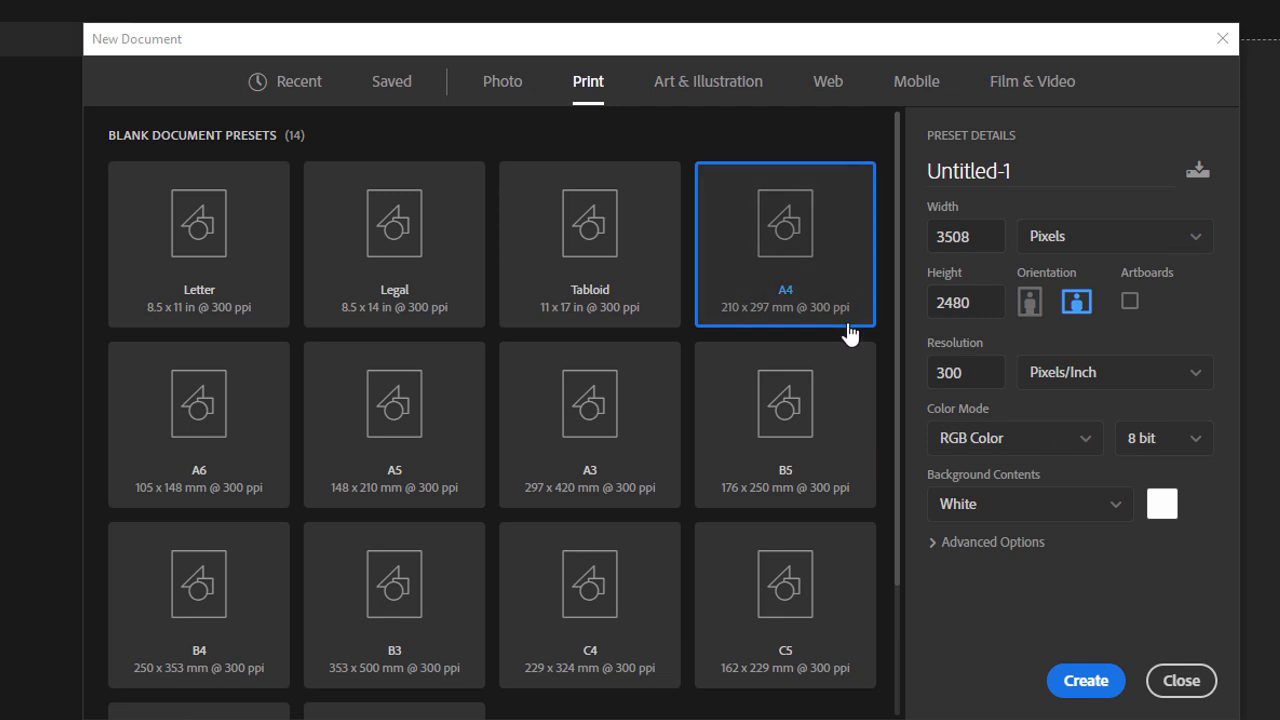
pyautogui.click(1088, 683)
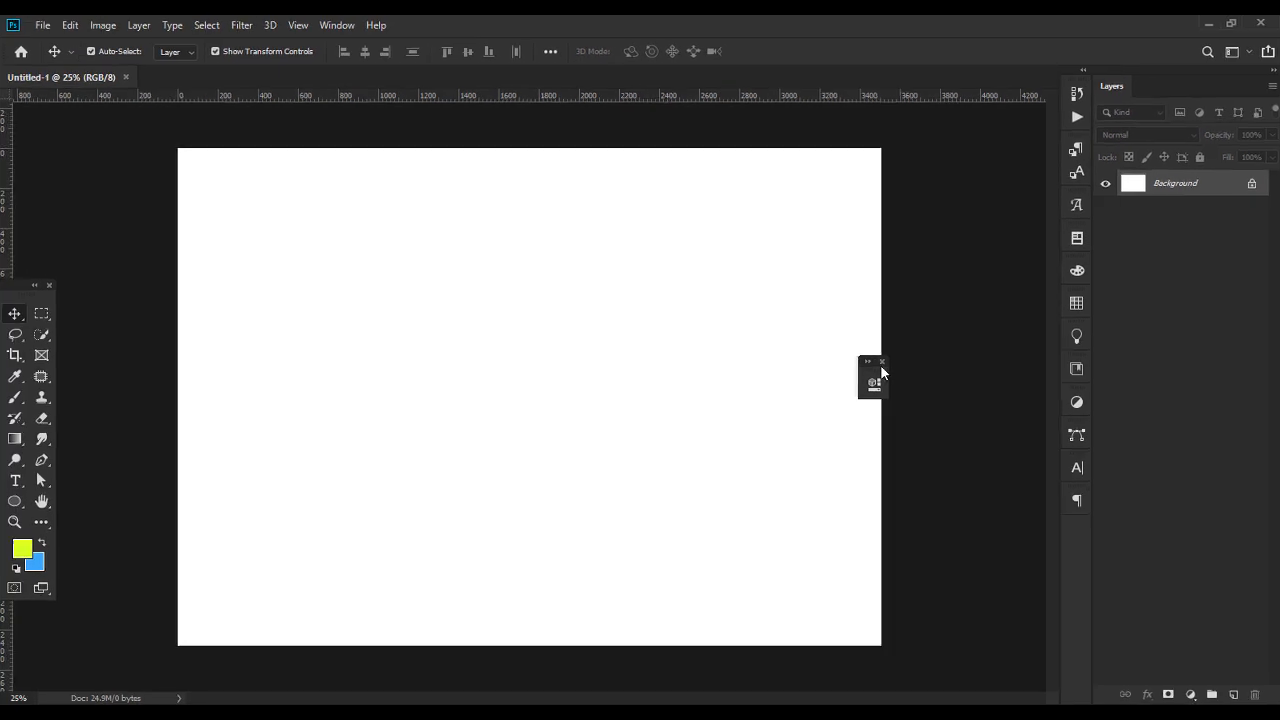
# Dock the small floating panel into the collapsed panel column and dock the floating Tools panel at the workspace edge.
pyautogui.click(870, 369)
pyautogui.moveTo(889, 363); pyautogui.dragTo(1080, 531)
pyautogui.moveTo(20, 288); pyautogui.dragTo(2, 161)
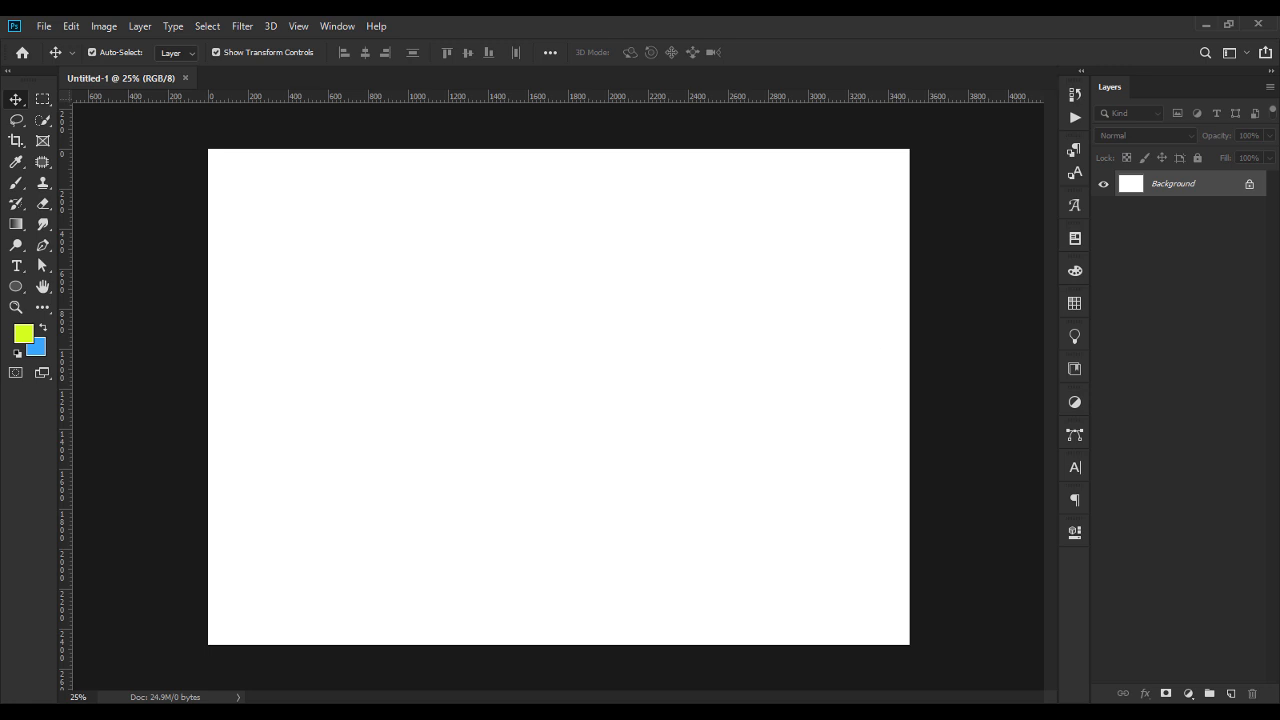
# Convert the locked Background into a regular layer with the default settings and deselect it.
pyautogui.doubleClick(1185, 183)
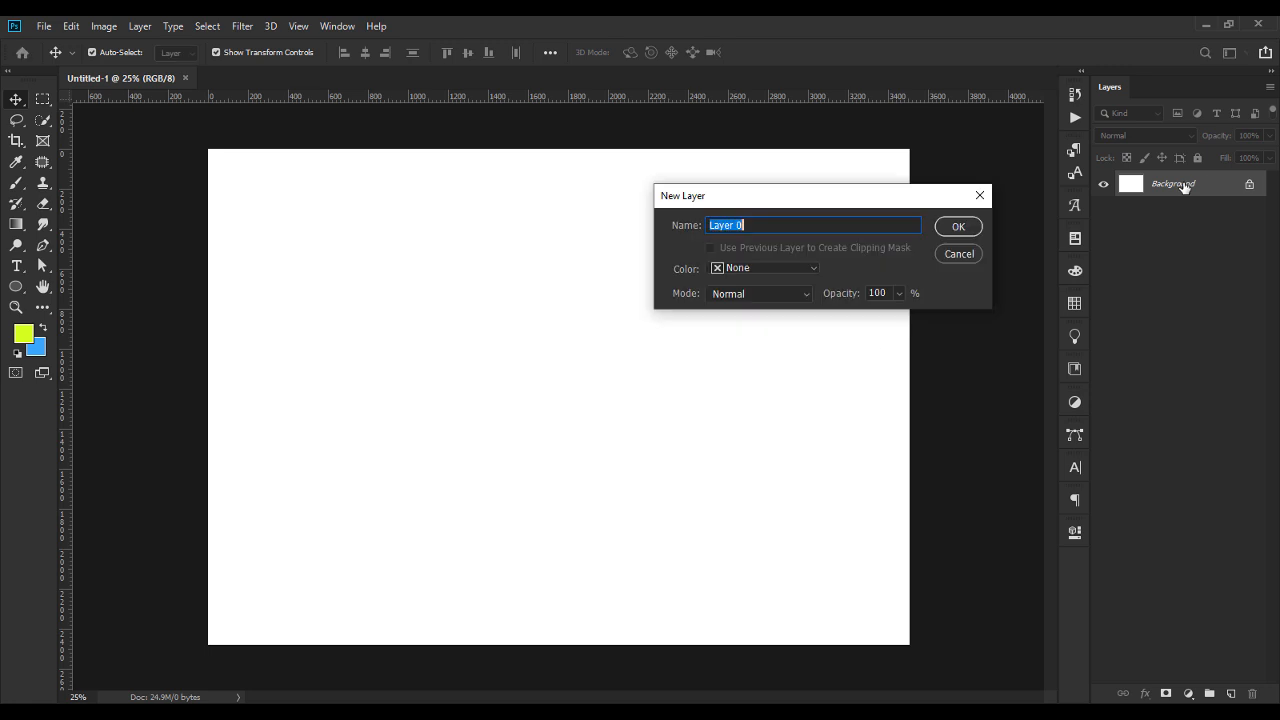
pyautogui.press('Return')
pyautogui.click(985, 438)
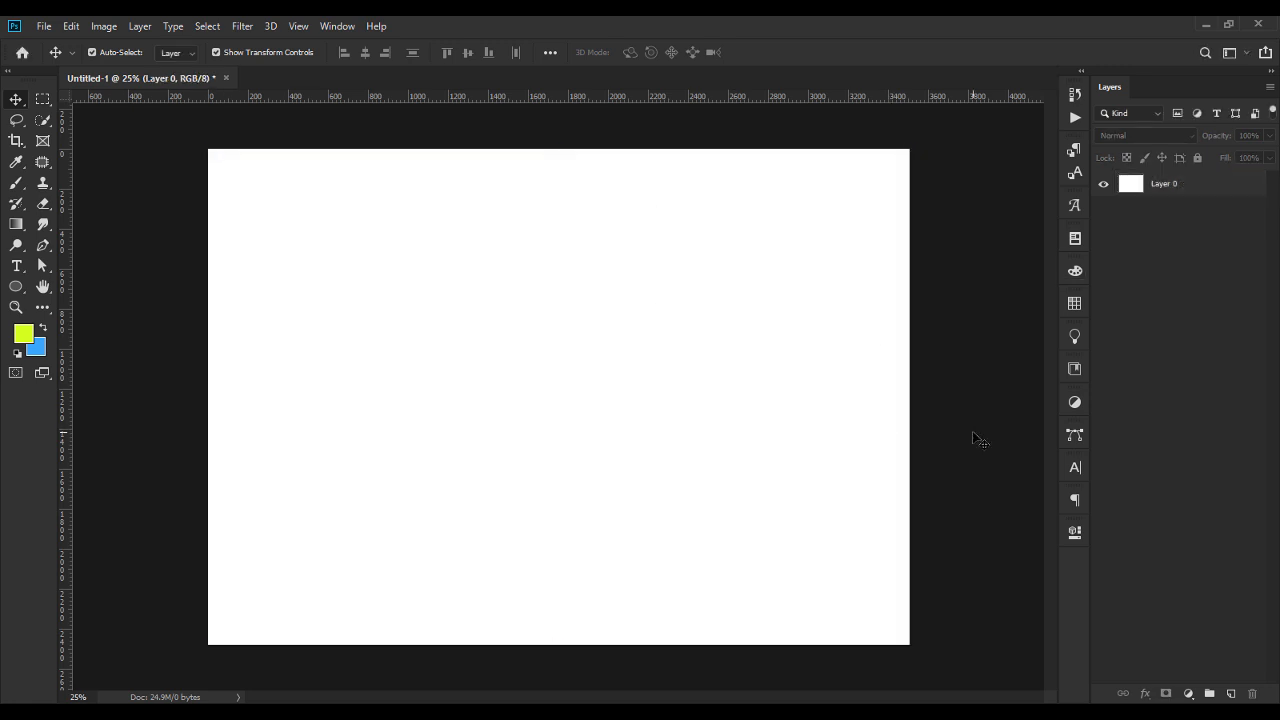
# Place the black rough-edged bg image from the file window onto the canvas at its default size.
pyautogui.hotkey('alt', 'Tab')
pyautogui.moveTo(248, 188); pyautogui.dragTo(637, 403)
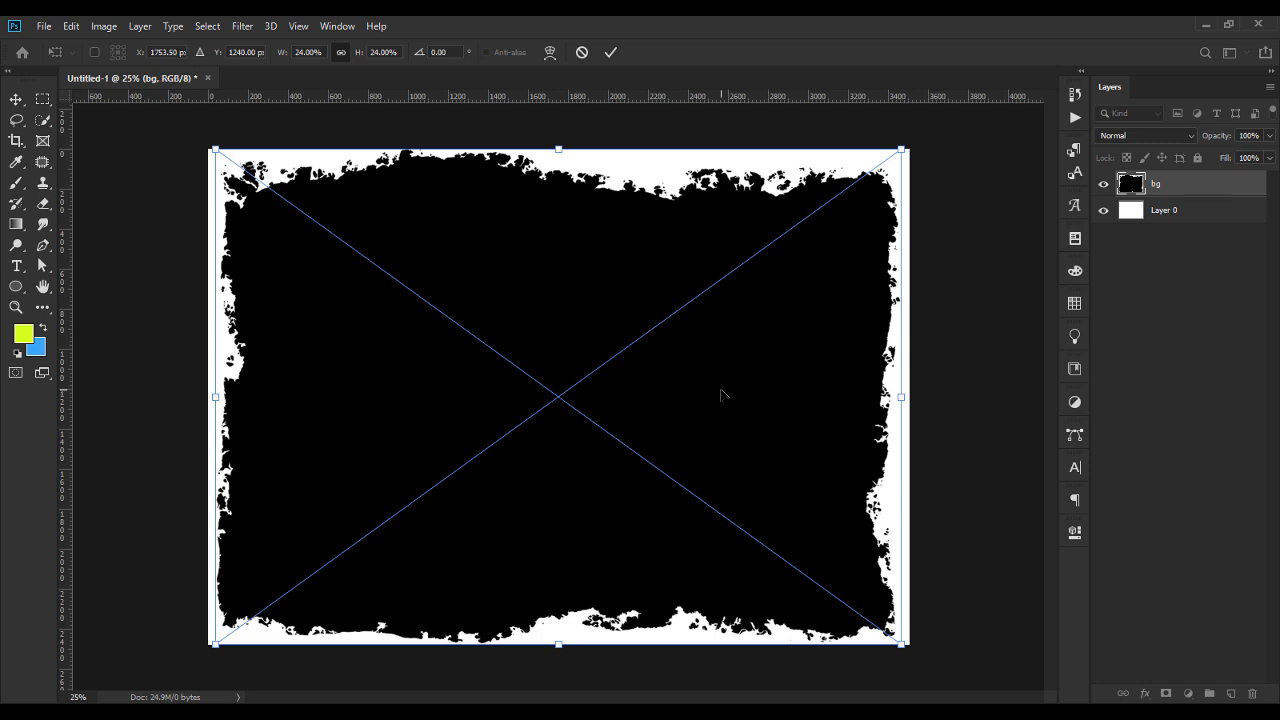
pyautogui.press('Return')
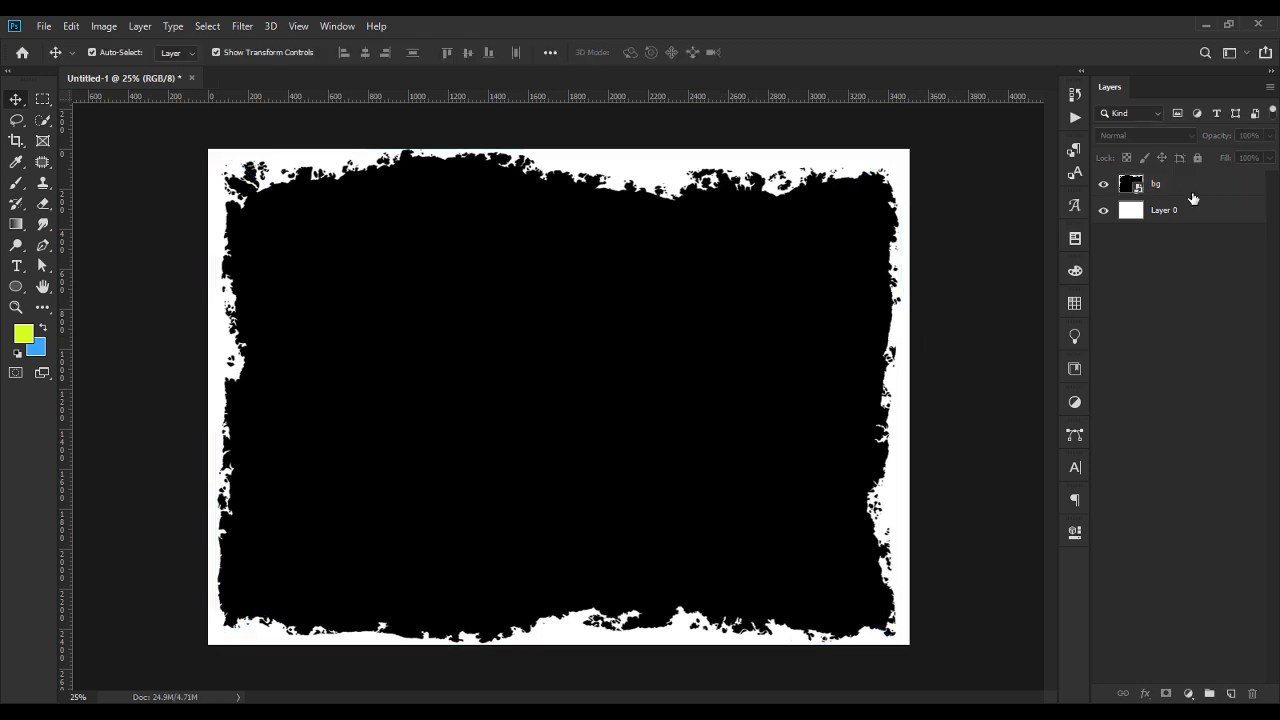
# Add a Gradient fill layer above the bg layer and open its gradient for editing.
pyautogui.click(1190, 192)
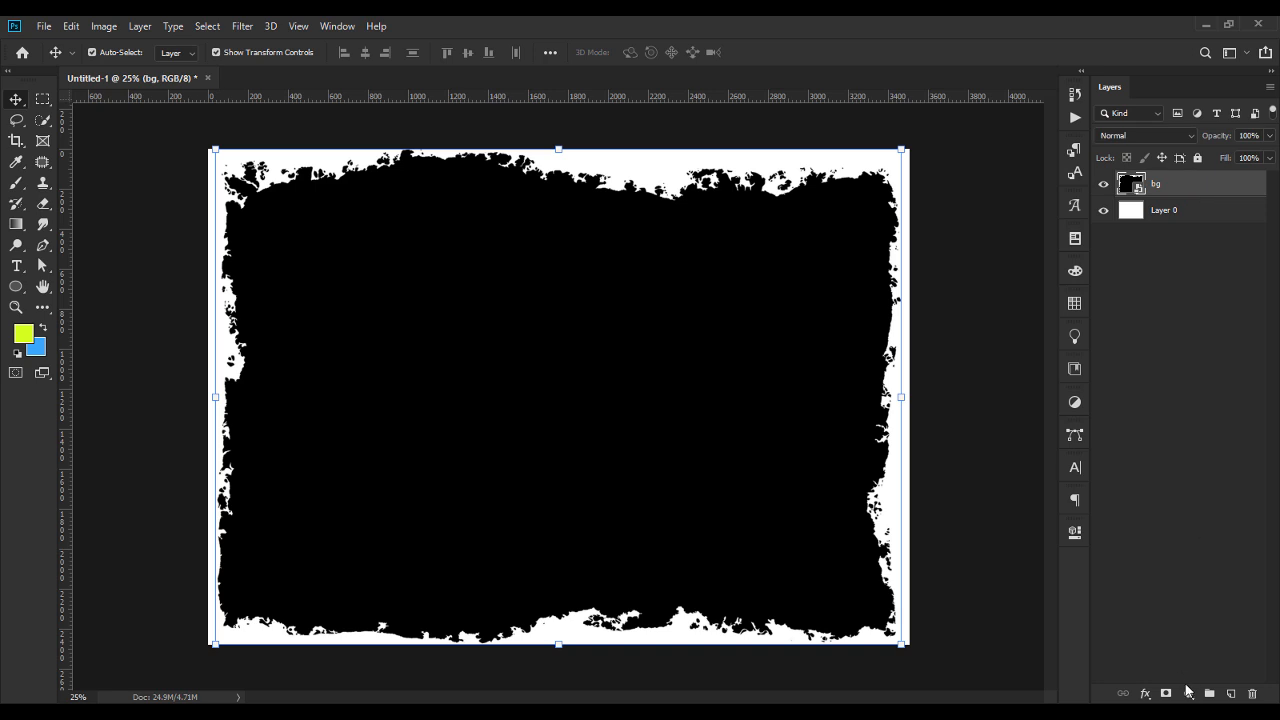
pyautogui.click(1188, 697)
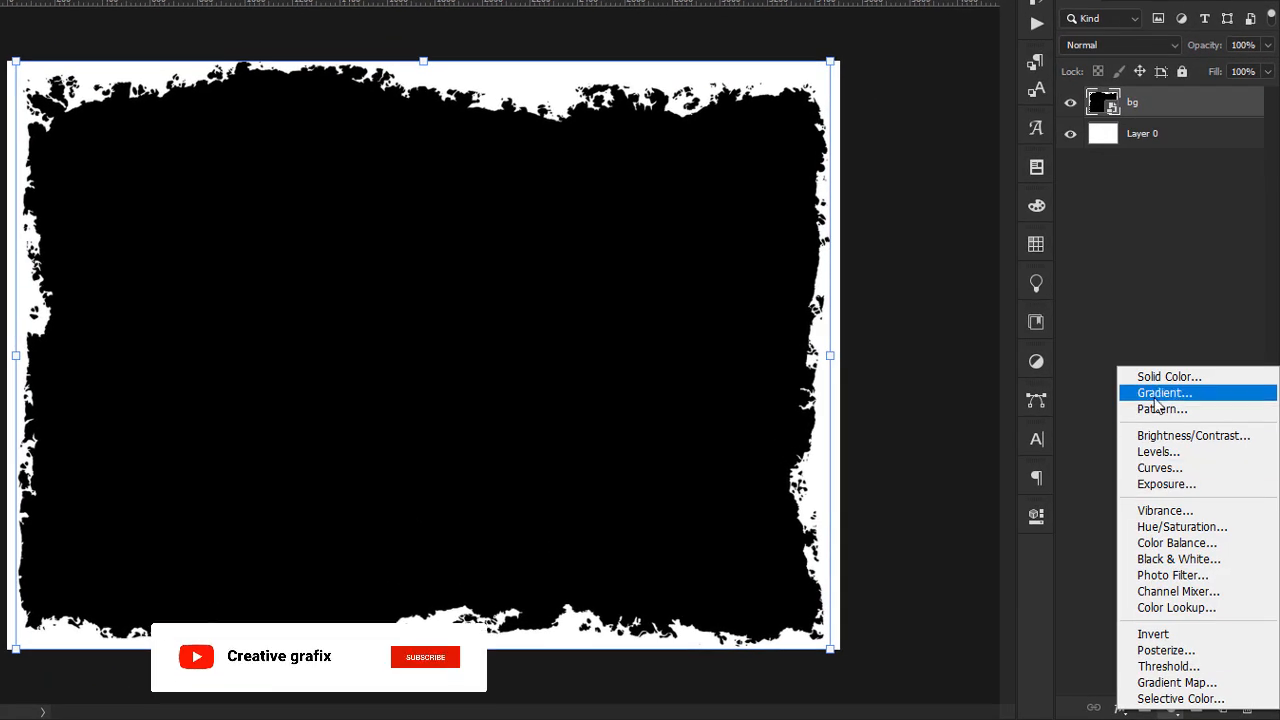
pyautogui.click(1157, 403)
pyautogui.moveTo(790, 143); pyautogui.dragTo(473, 128)
pyautogui.click(447, 154)
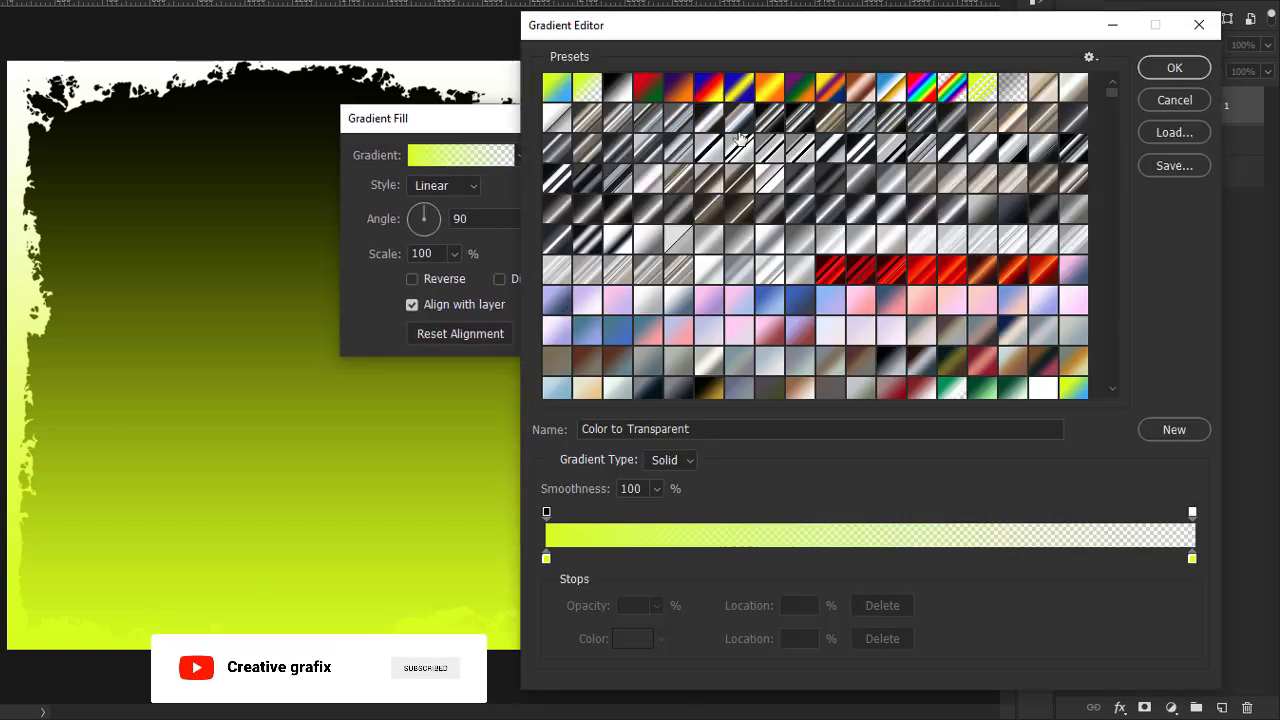
pyautogui.moveTo(882, 32); pyautogui.dragTo(572, 40)
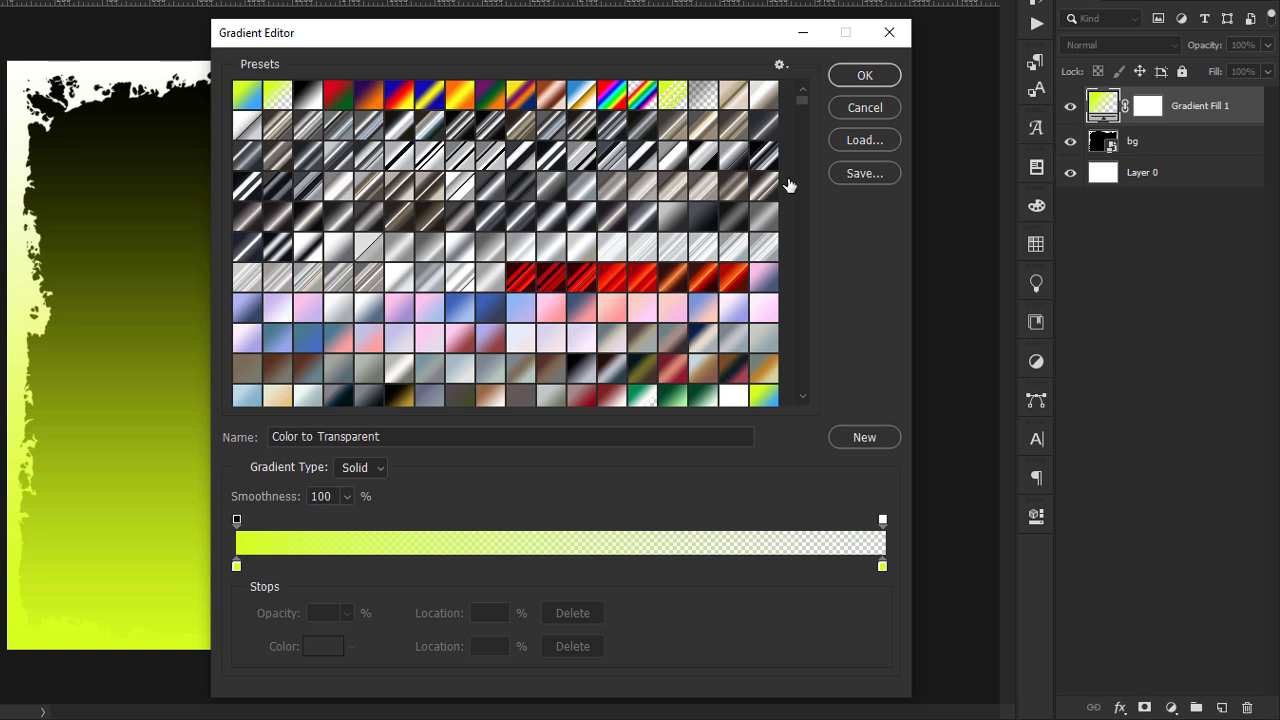
# Set the gradient's starting color stop to white, ffffff.
pyautogui.doubleClick(236, 566)
pyautogui.moveTo(882, 301); pyautogui.dragTo(557, 183)
pyautogui.write('f')
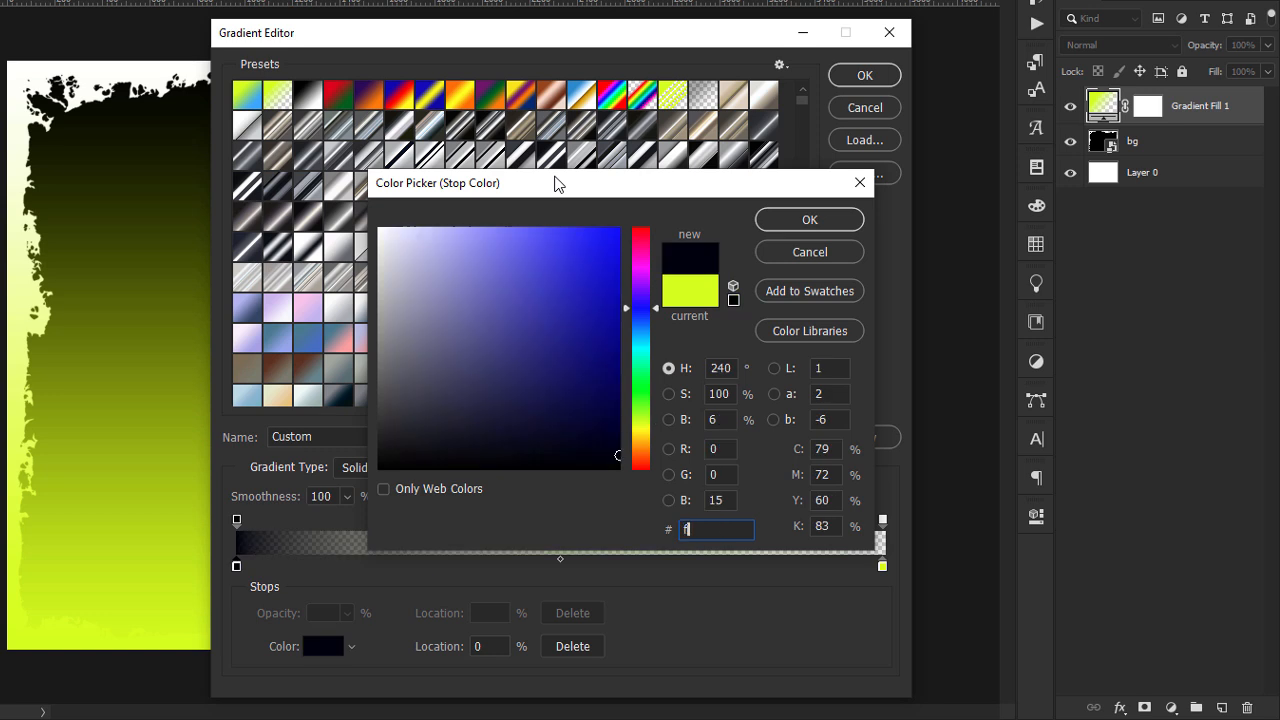
pyautogui.write('fffff')
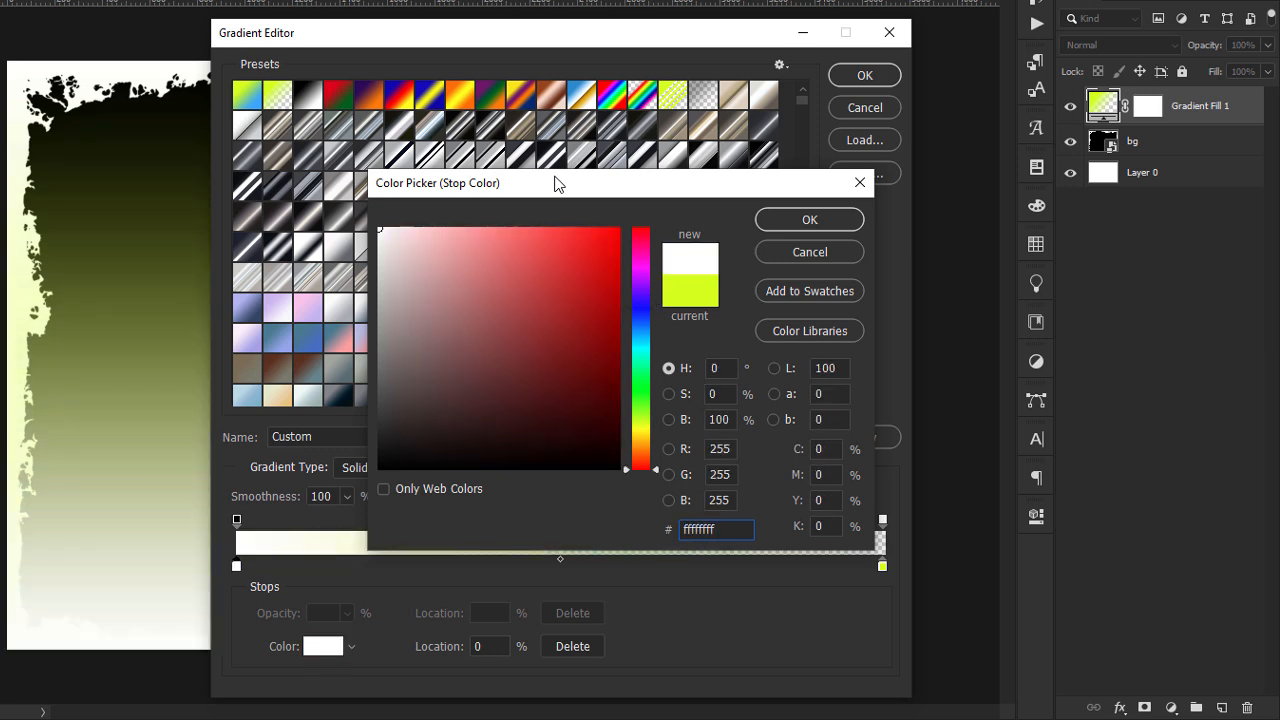
pyautogui.click(786, 224)
# Add a color stop at 35% on the gradient and set its color to cfff2a.
pyautogui.moveTo(316, 566); pyautogui.dragTo(460, 566)
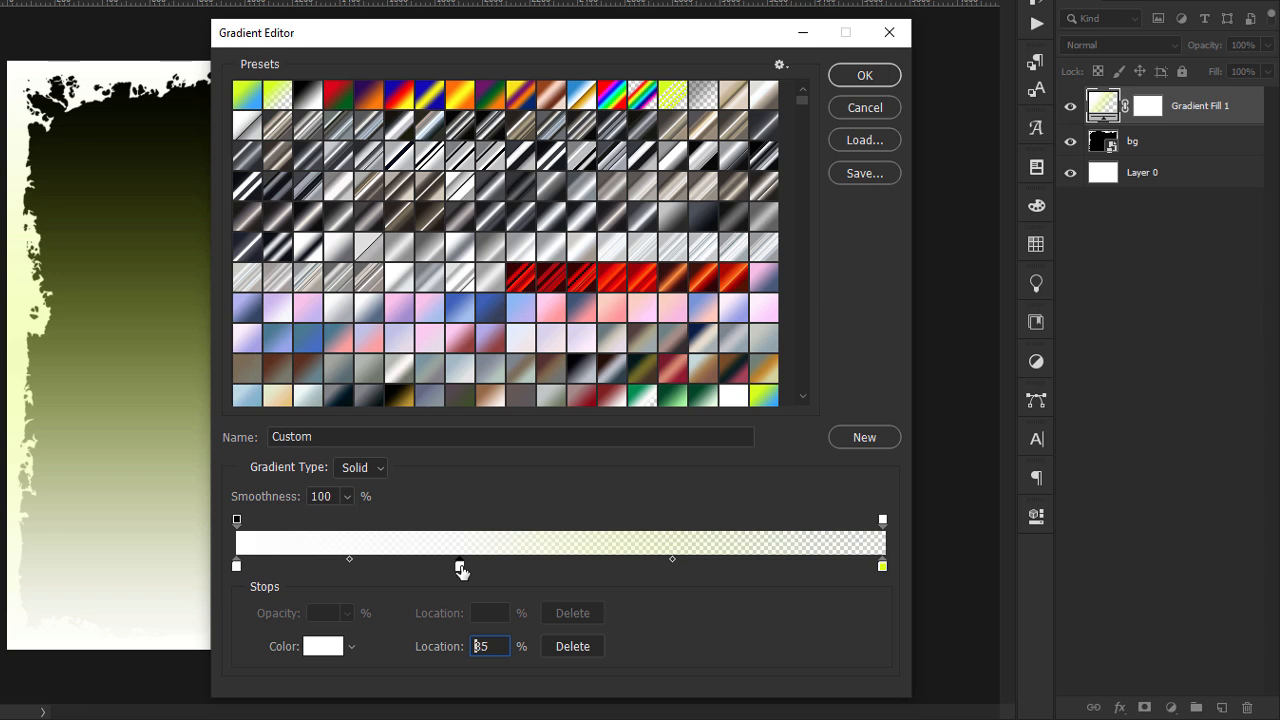
pyautogui.doubleClick(460, 566)
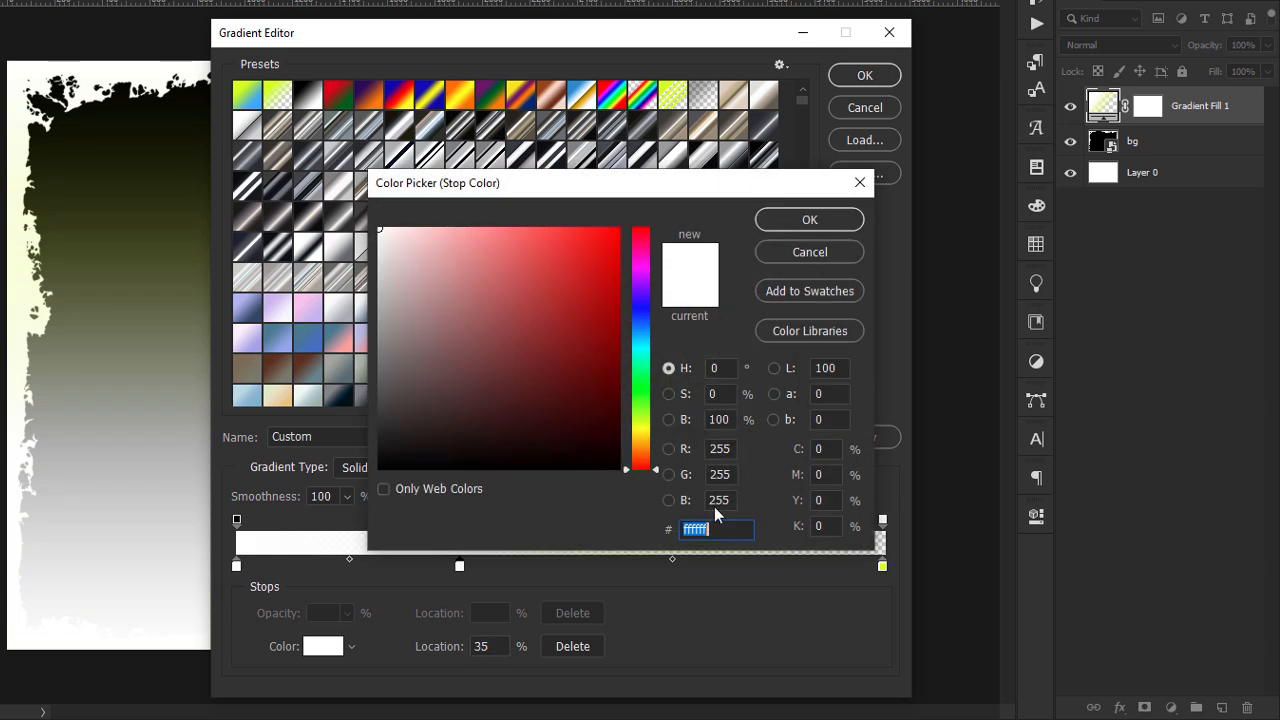
pyautogui.write('cf')
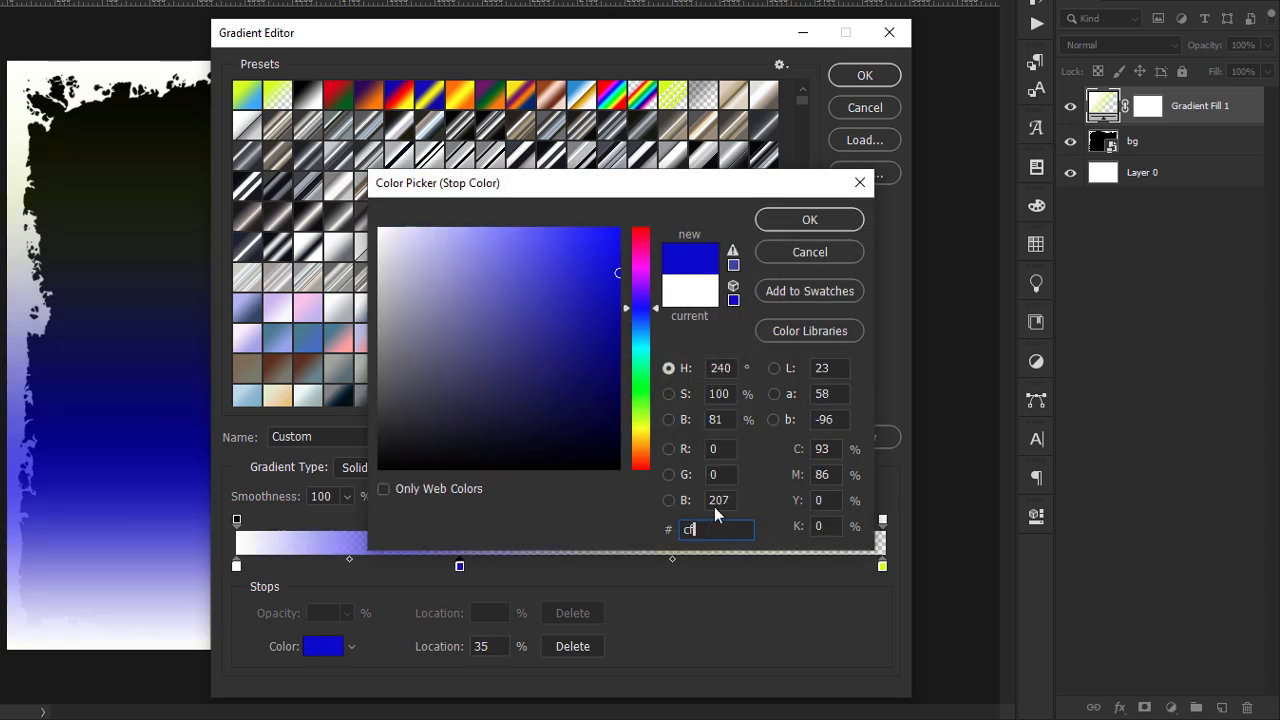
pyautogui.write('ff')
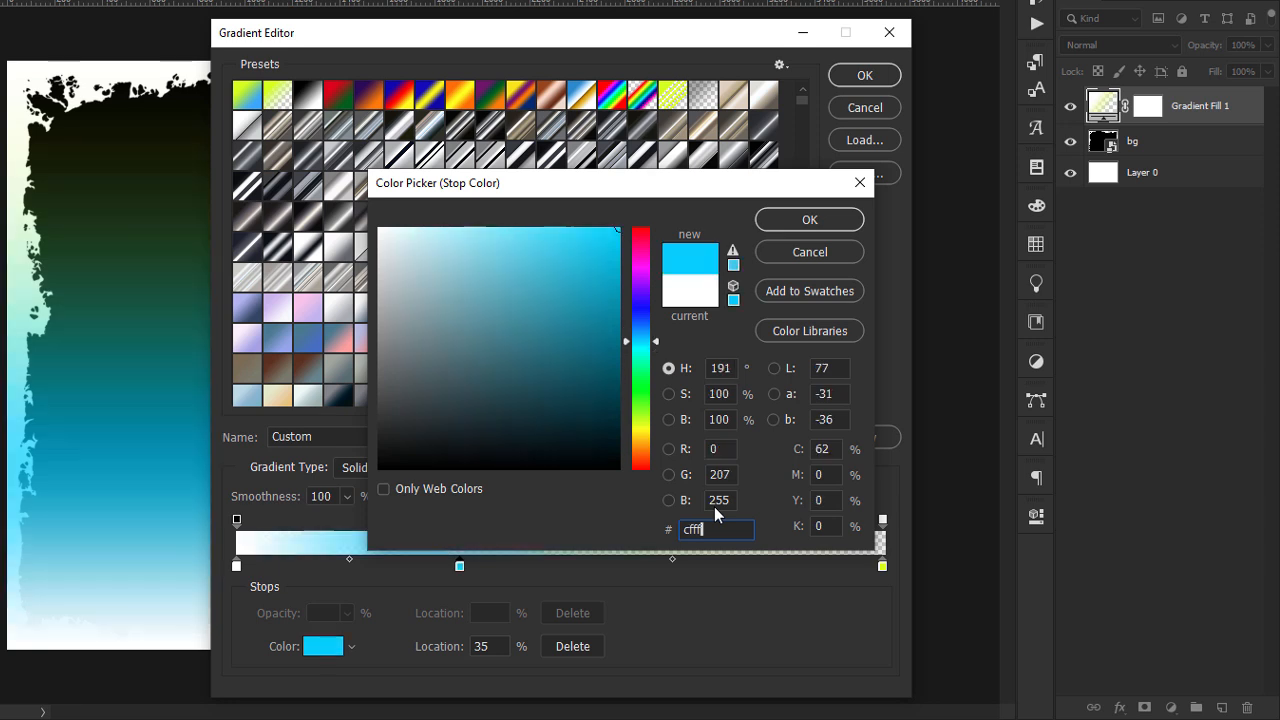
pyautogui.write('2a')
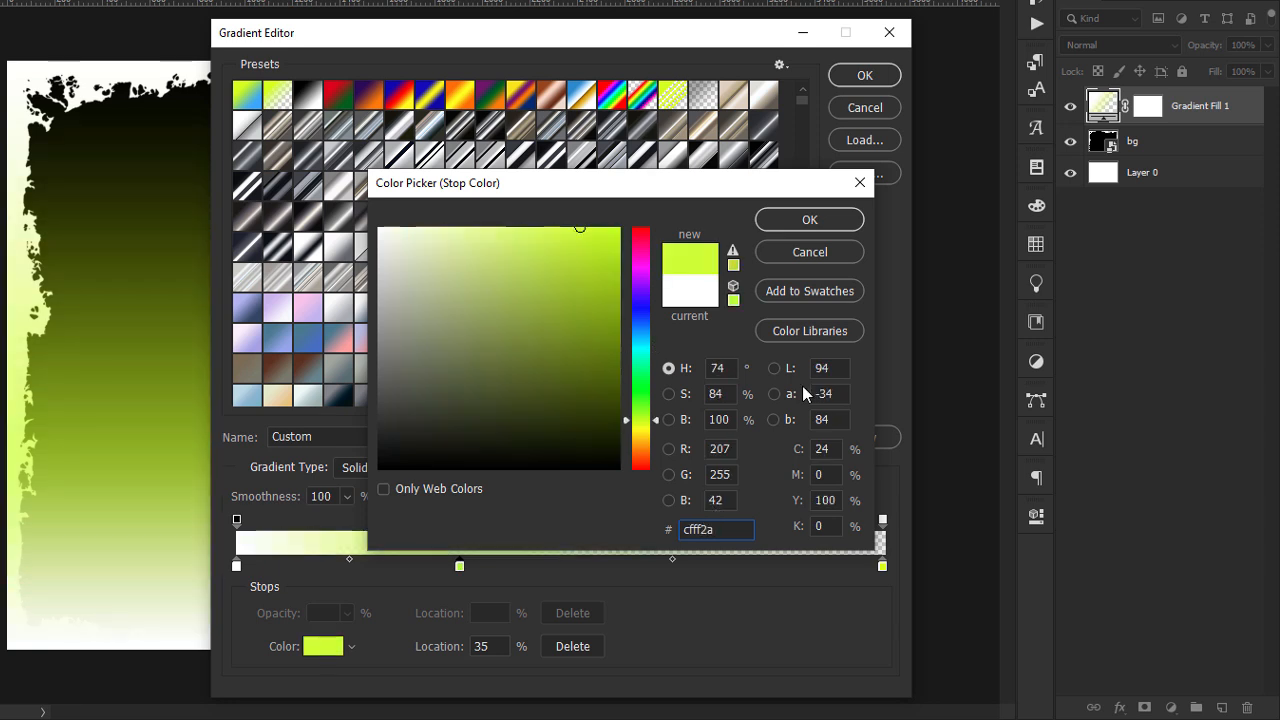
pyautogui.click(810, 219)
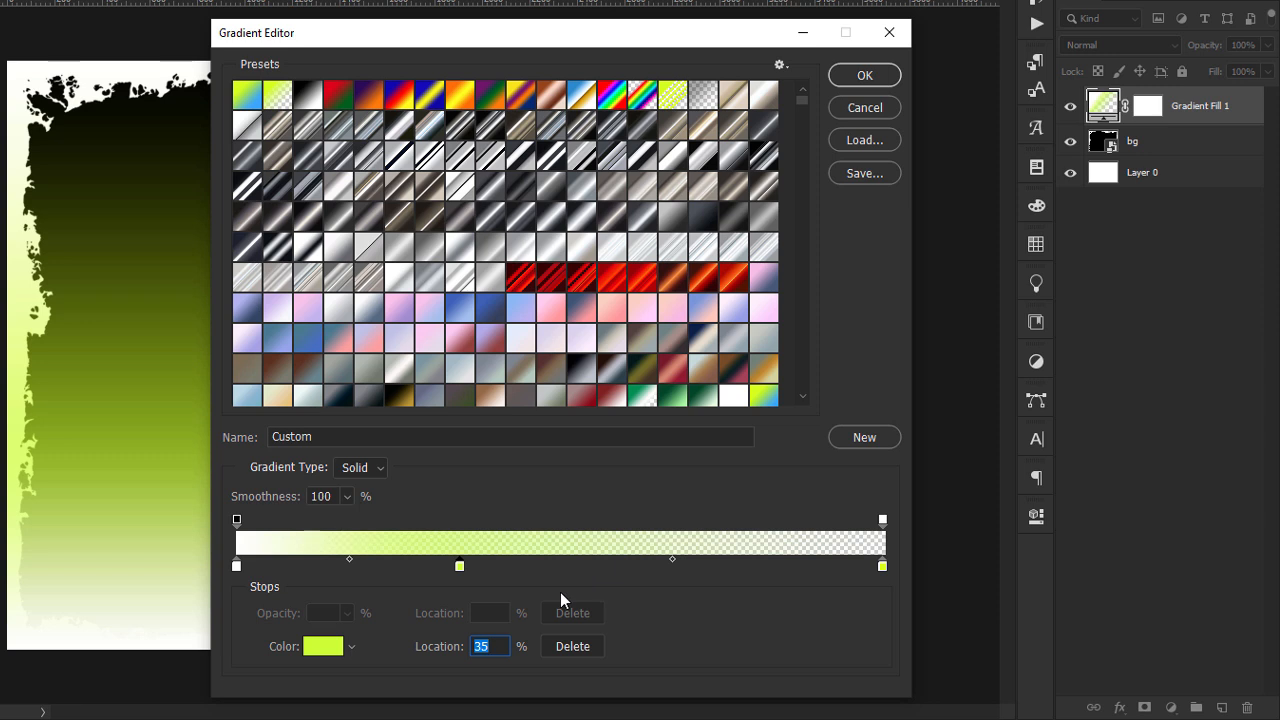
# Set the opacity stop at the gradient's 100% location to 100% opacity.
pyautogui.click(882, 521)
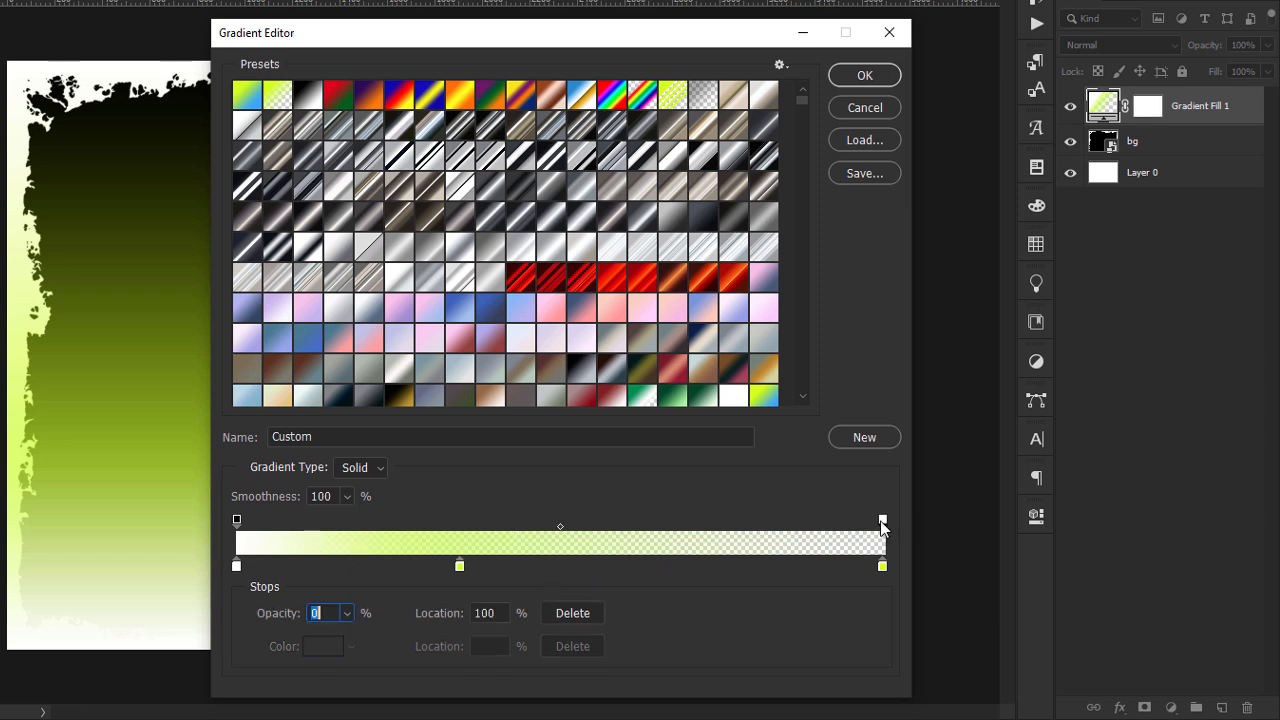
pyautogui.click(347, 613)
pyautogui.moveTo(351, 637); pyautogui.dragTo(500, 645)
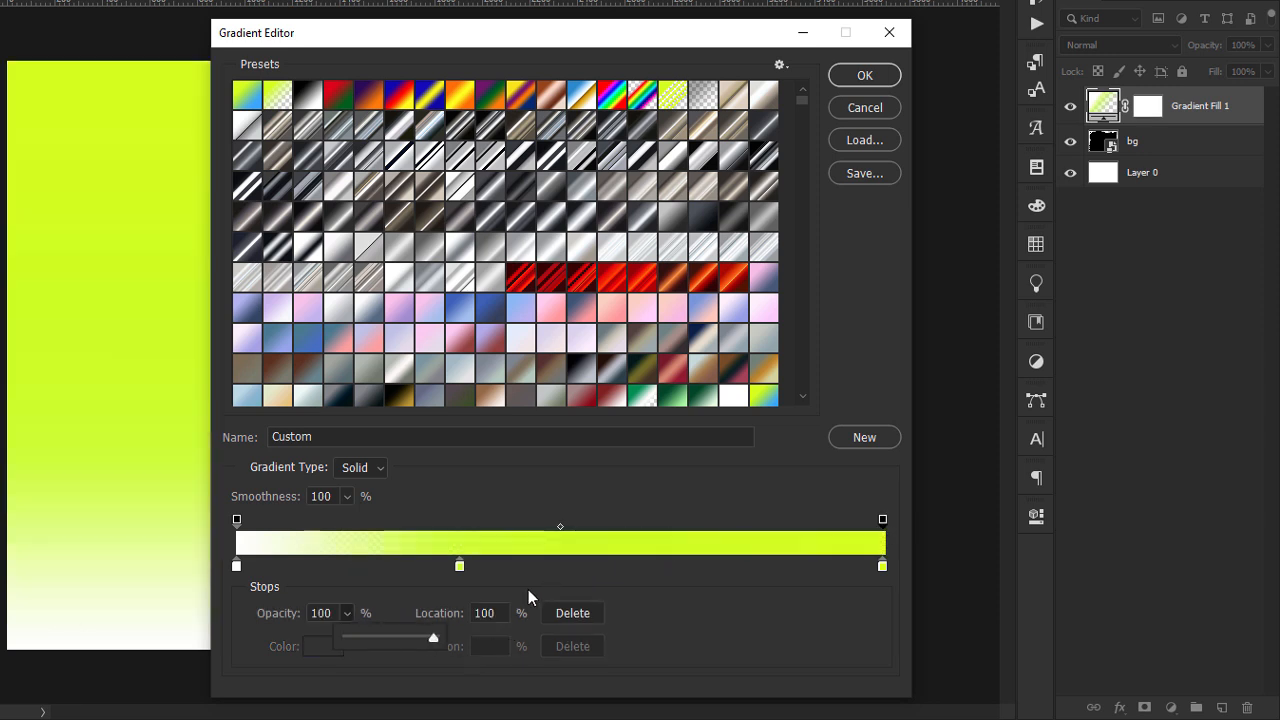
# Add a color stop at 70% on the gradient and set its color to 26e42b.
pyautogui.moveTo(600, 567); pyautogui.dragTo(695, 574)
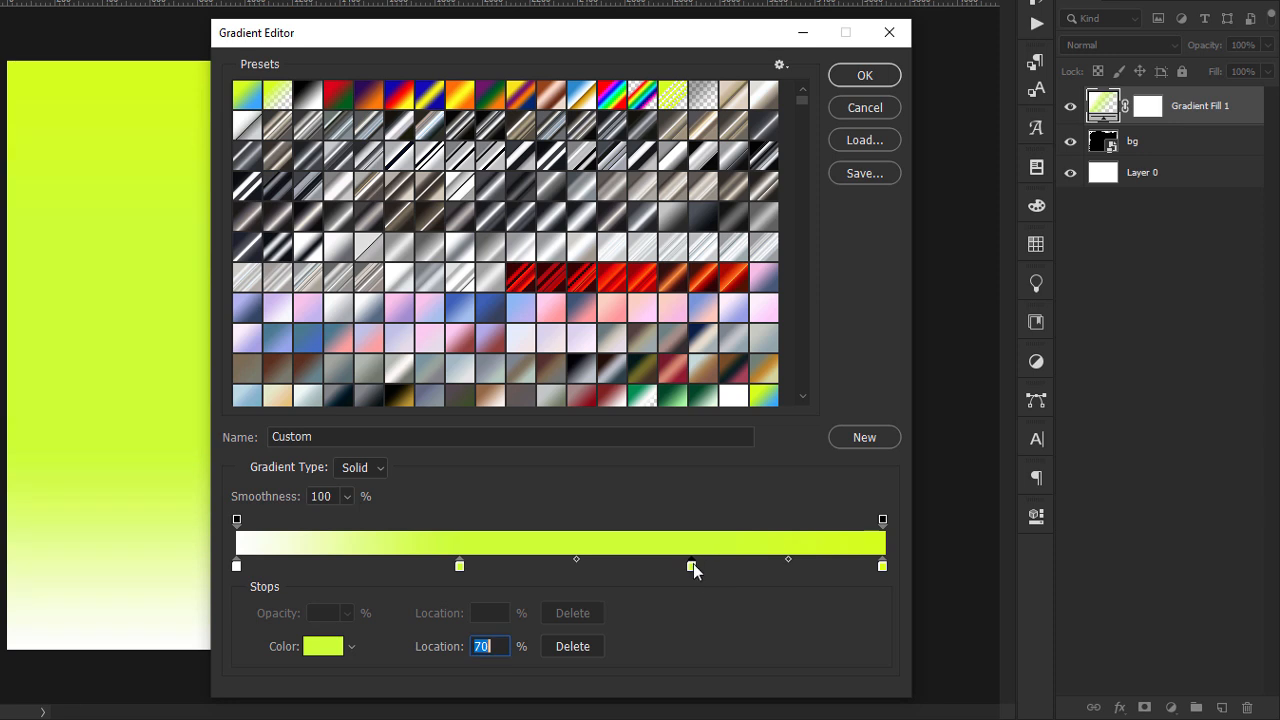
pyautogui.doubleClick(692, 566)
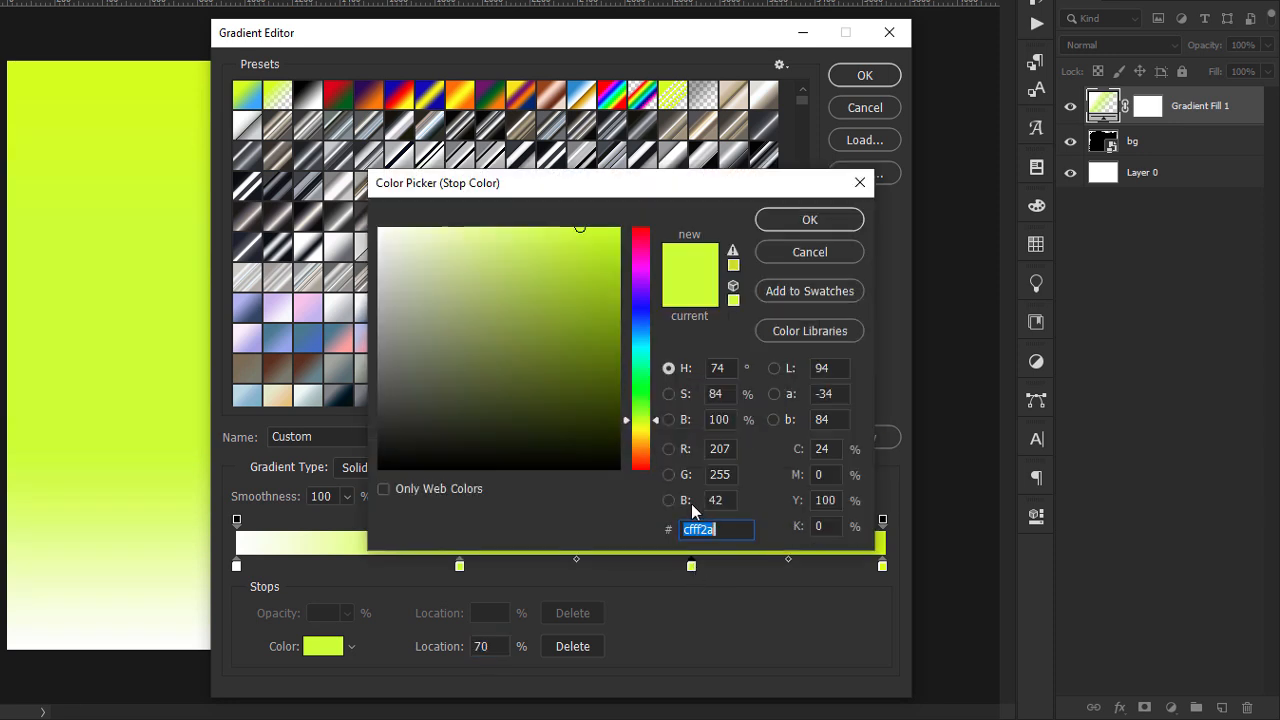
pyautogui.write('2')
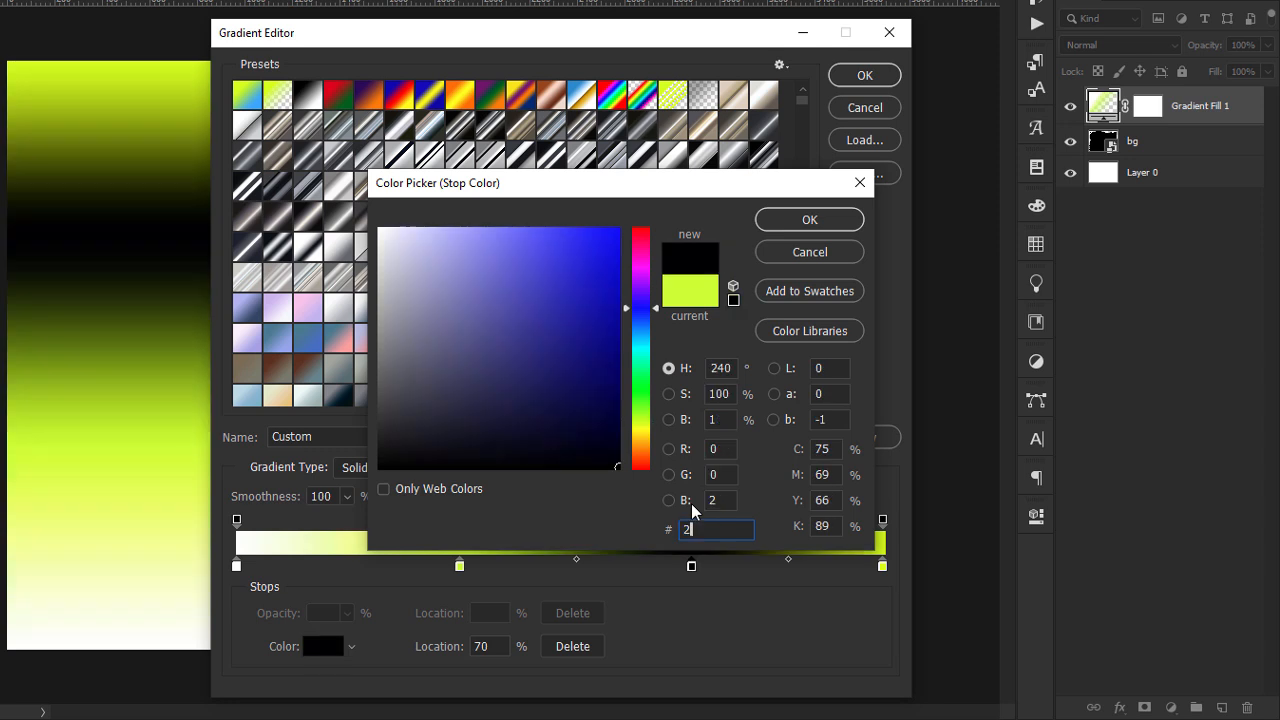
pyautogui.write('6e4')
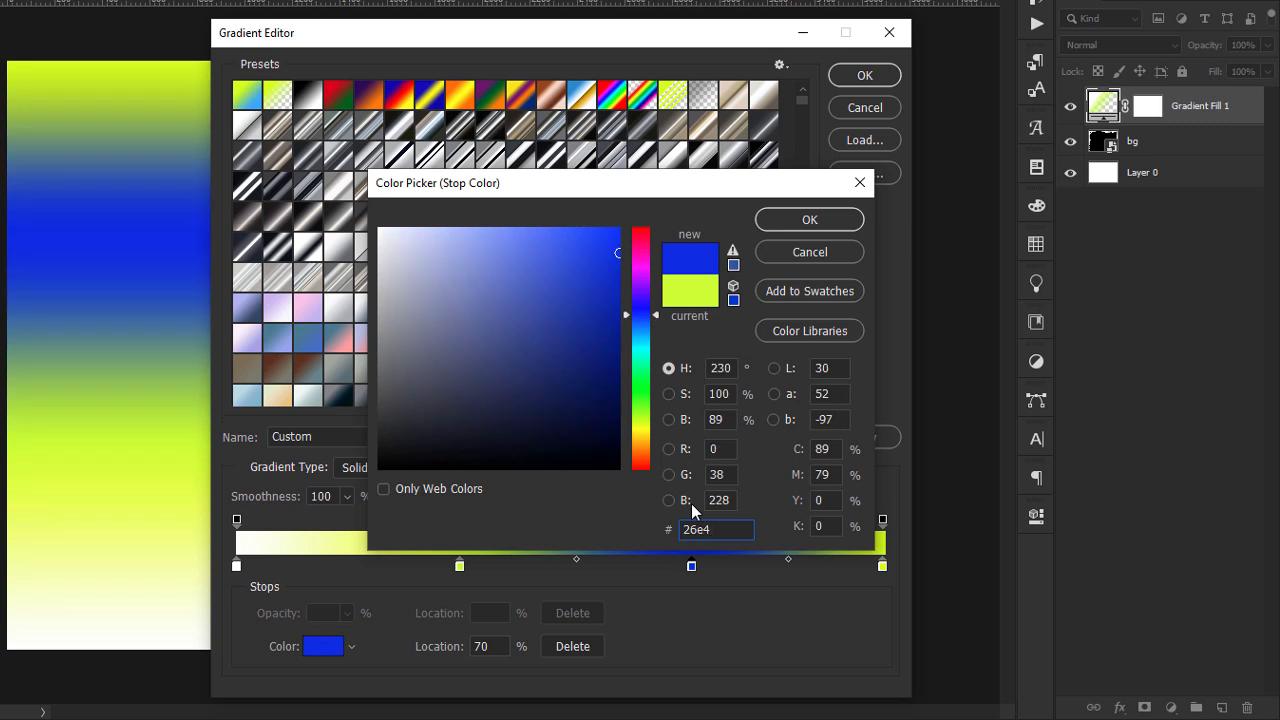
pyautogui.write('2b')
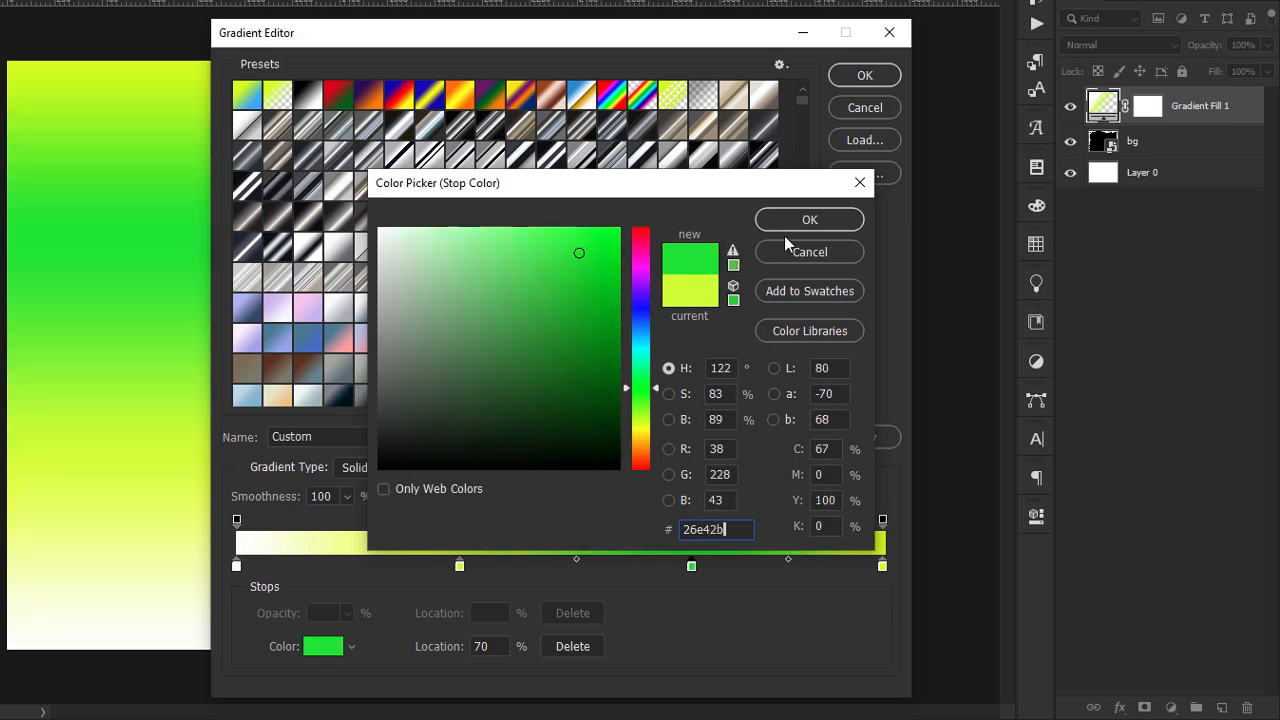
pyautogui.click(810, 220)
# Set the gradient's end color stop at 100% to dark green, 002f19.
pyautogui.doubleClick(882, 567)
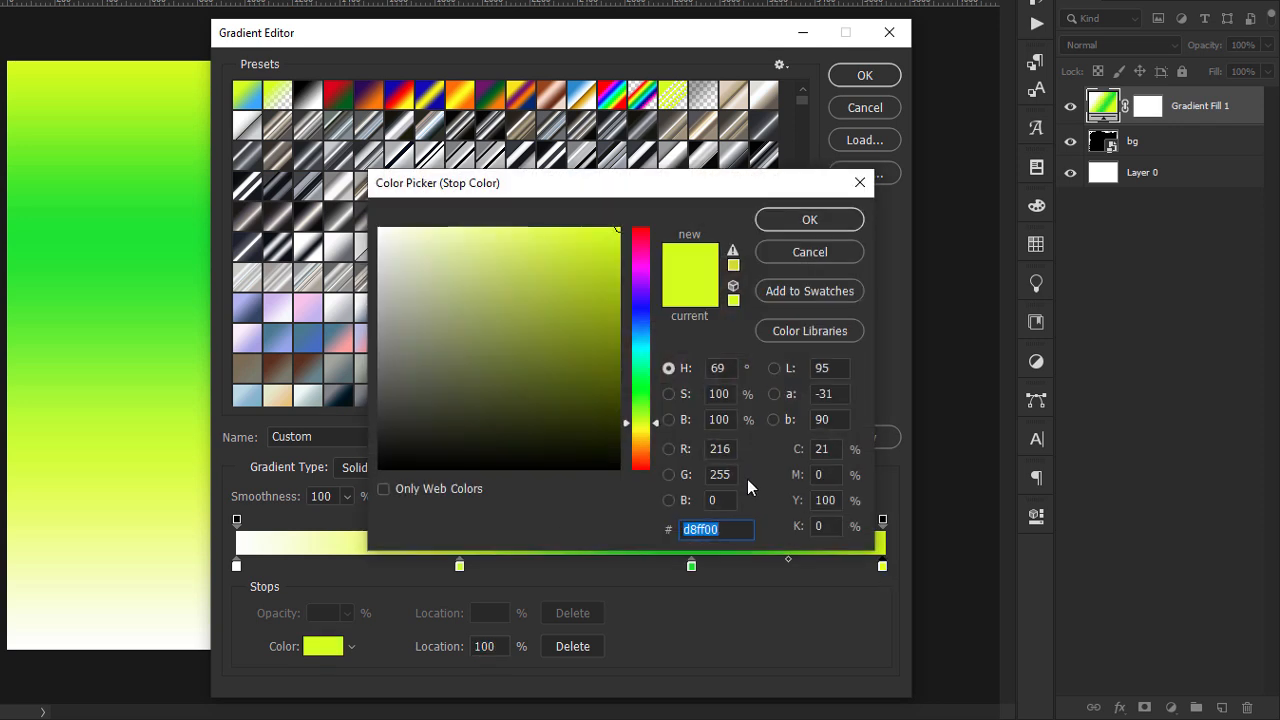
pyautogui.write('002f')
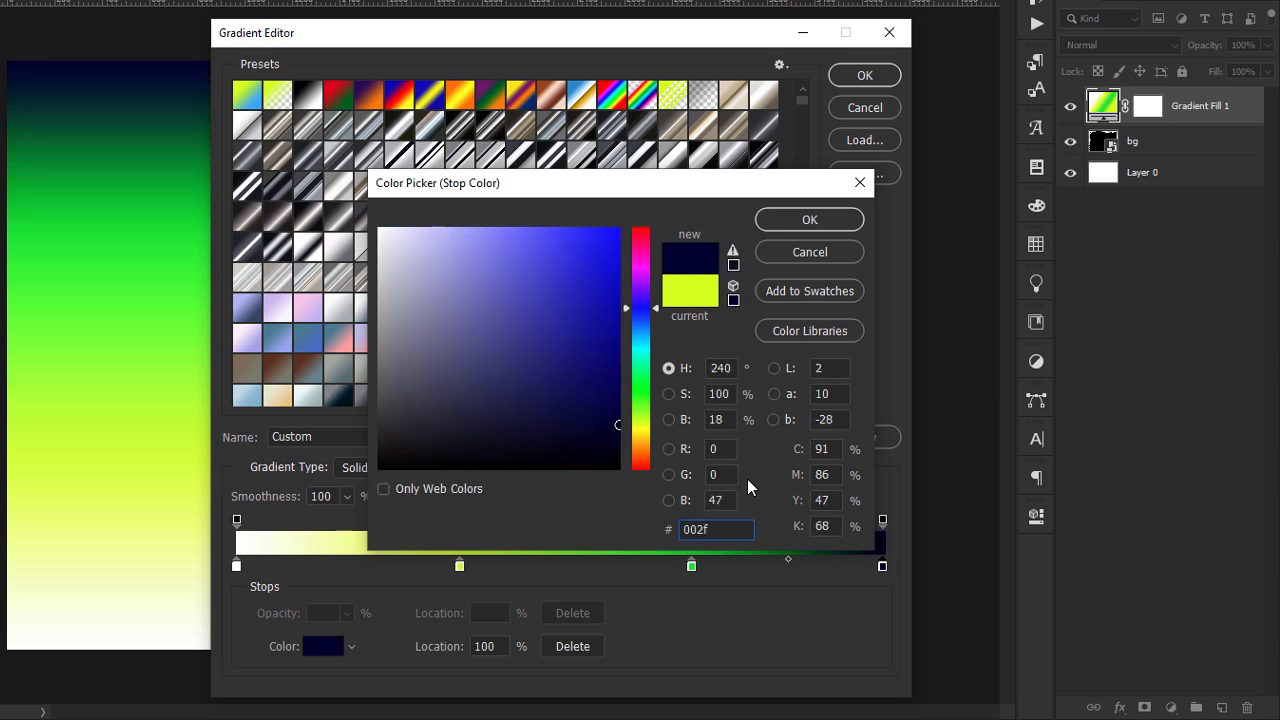
pyautogui.write('1')
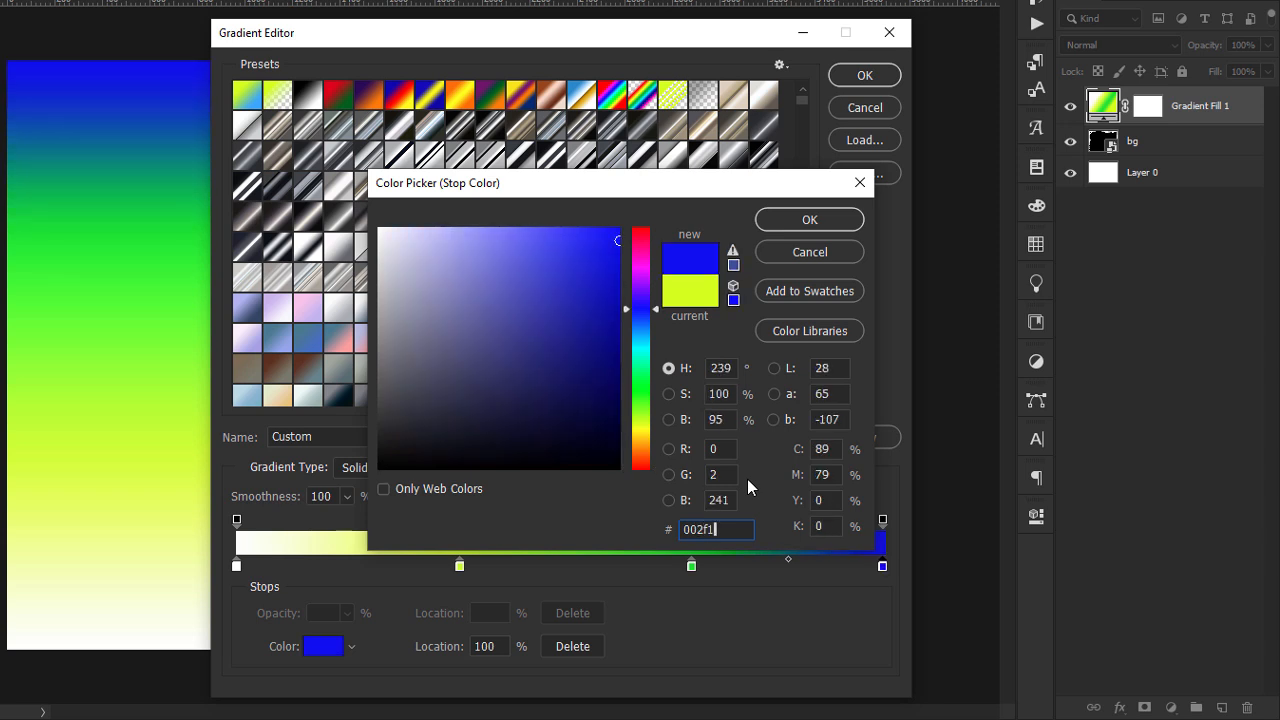
pyautogui.write('9')
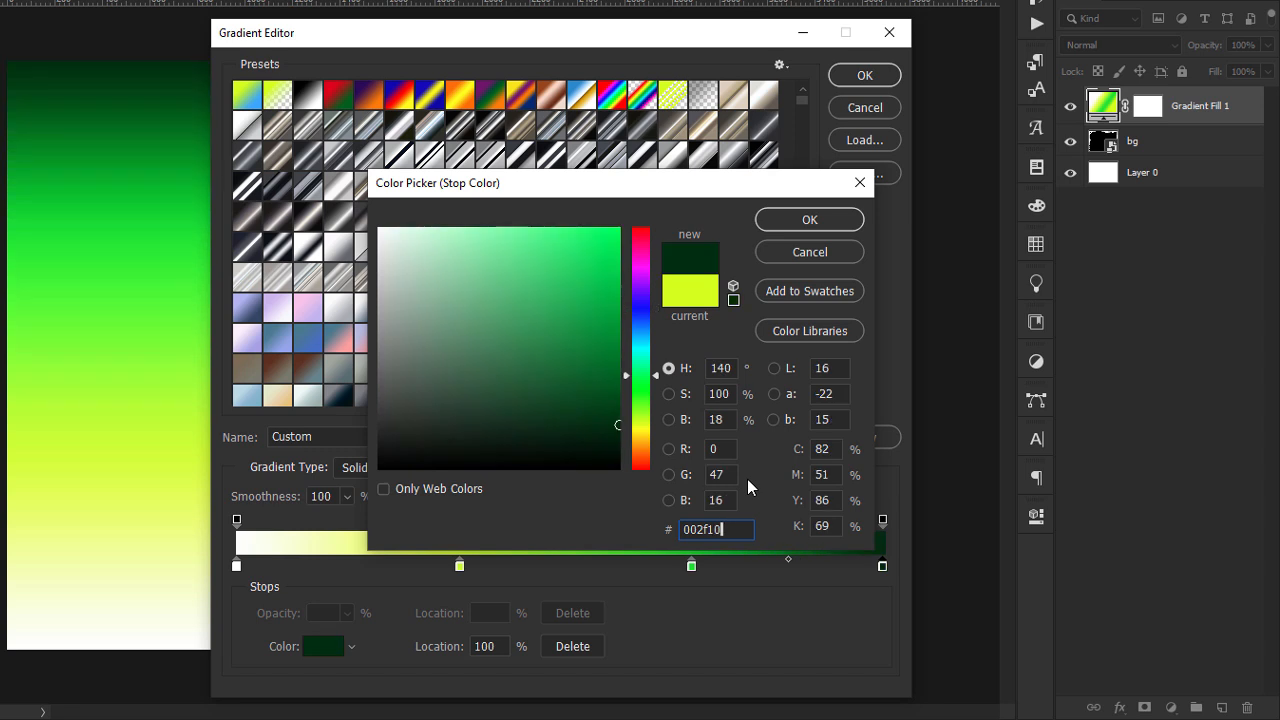
pyautogui.press('BackSpace')
pyautogui.write('9')
pyautogui.click(808, 221)
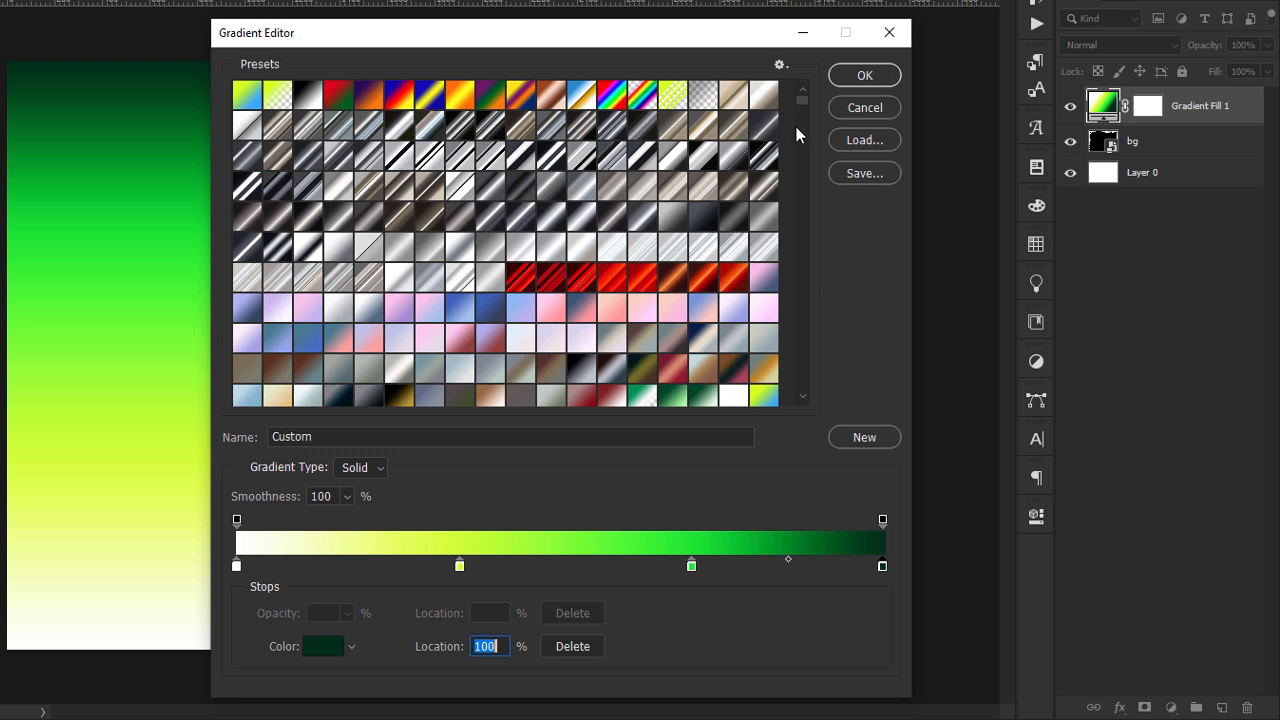
# Accept the edited gradient colors and reverse the gradient direction of the fill.
pyautogui.click(857, 85)
pyautogui.moveTo(517, 130); pyautogui.dragTo(597, 166)
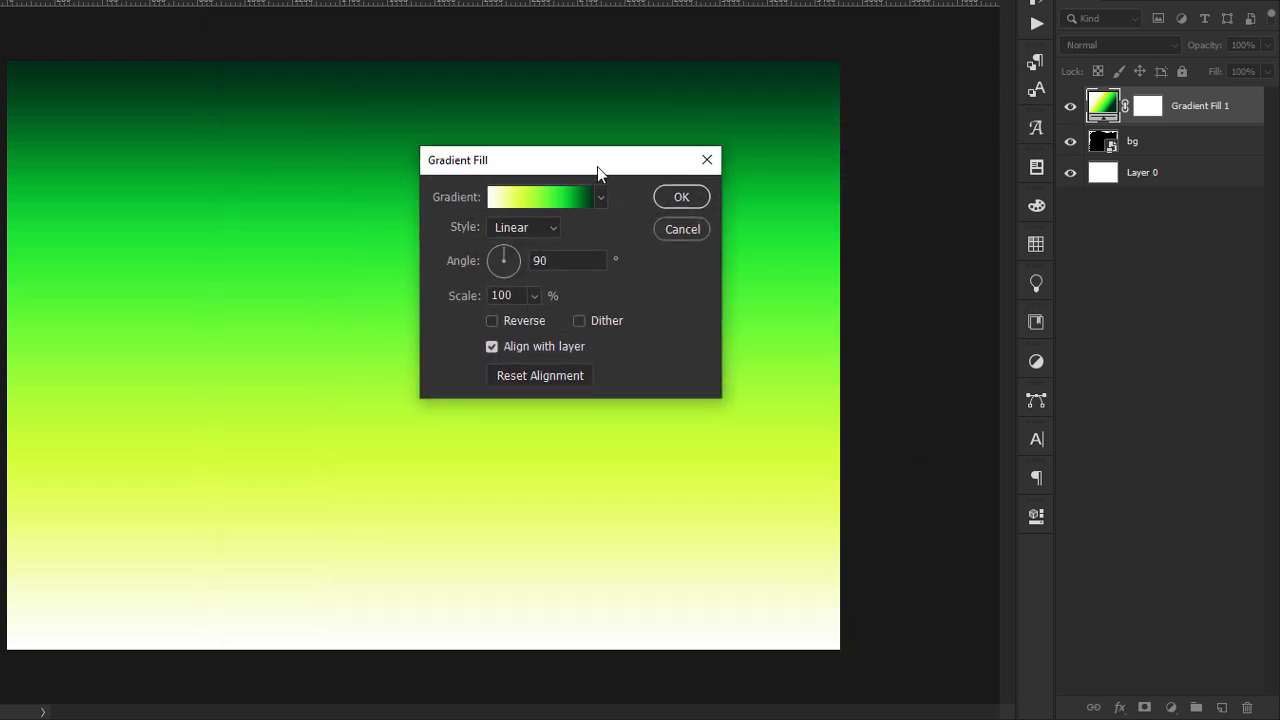
pyautogui.click(492, 321)
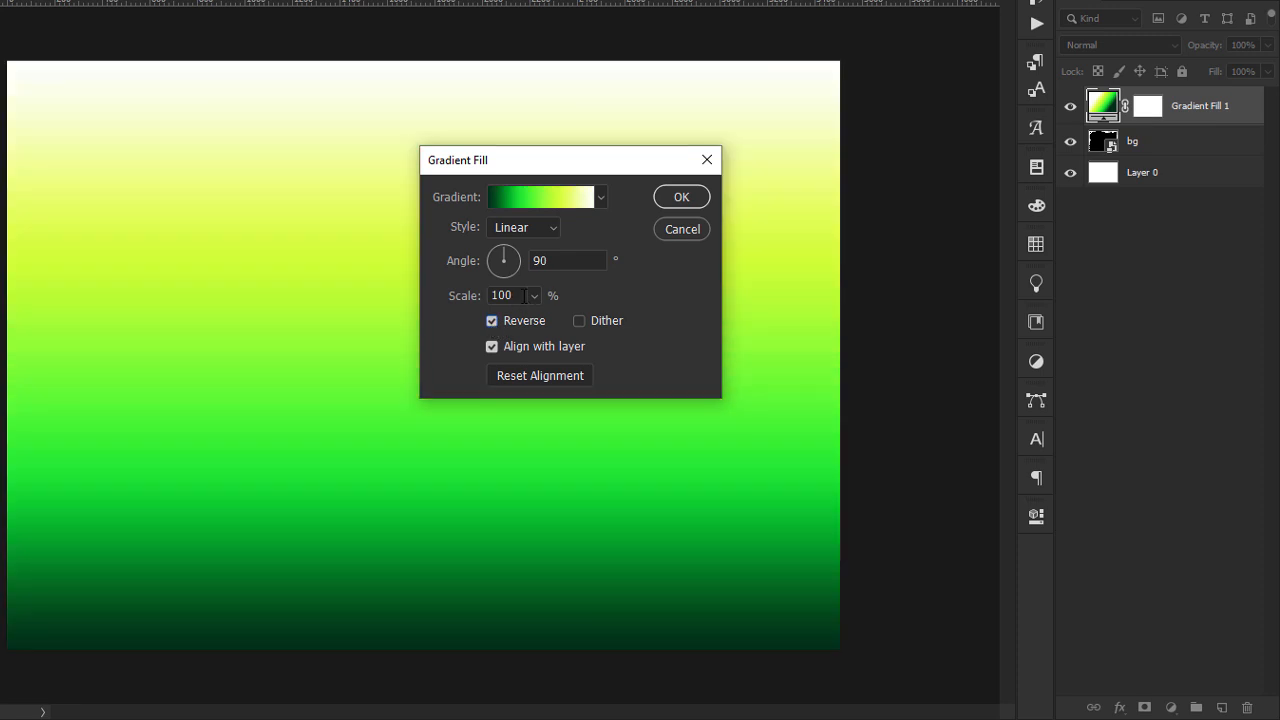
# Set the gradient fill's scale to 78% and shift the gradient lower on the canvas so white covers the upper part.
pyautogui.click(466, 296)
pyautogui.moveTo(519, 291); pyautogui.dragTo(444, 293)
pyautogui.write('78')
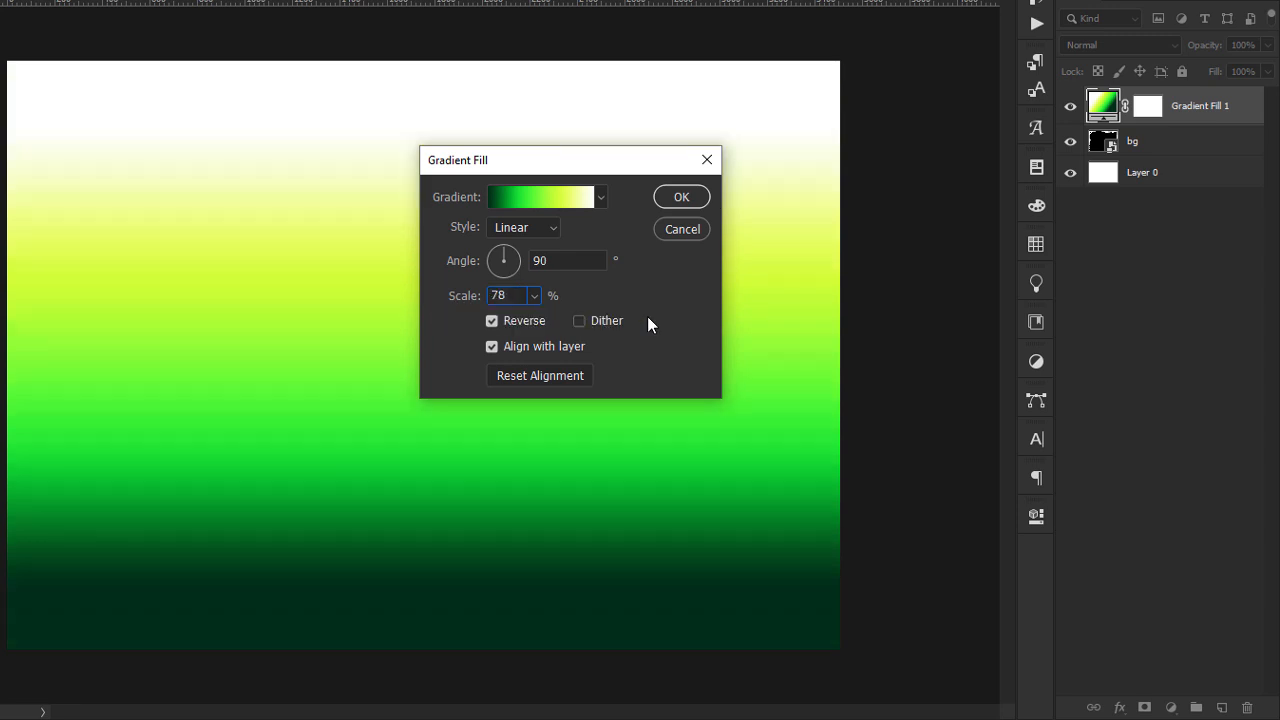
pyautogui.moveTo(303, 317); pyautogui.dragTo(309, 441)
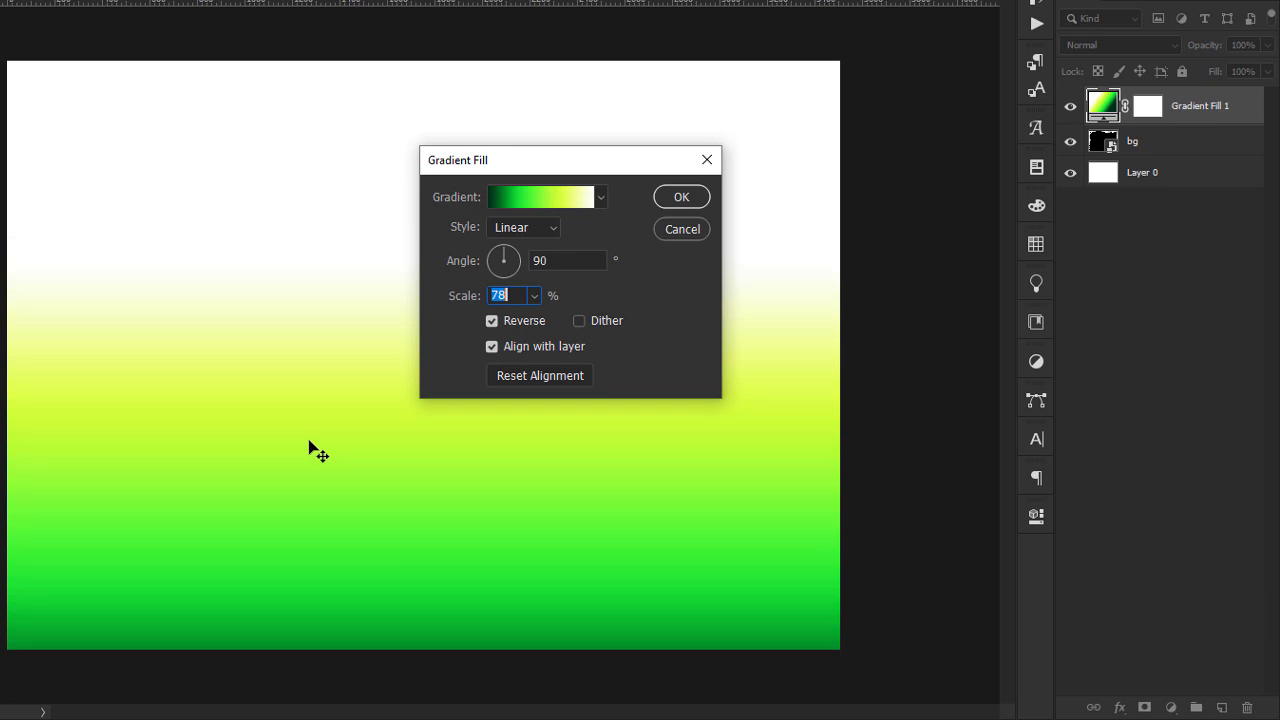
pyautogui.click(691, 200)
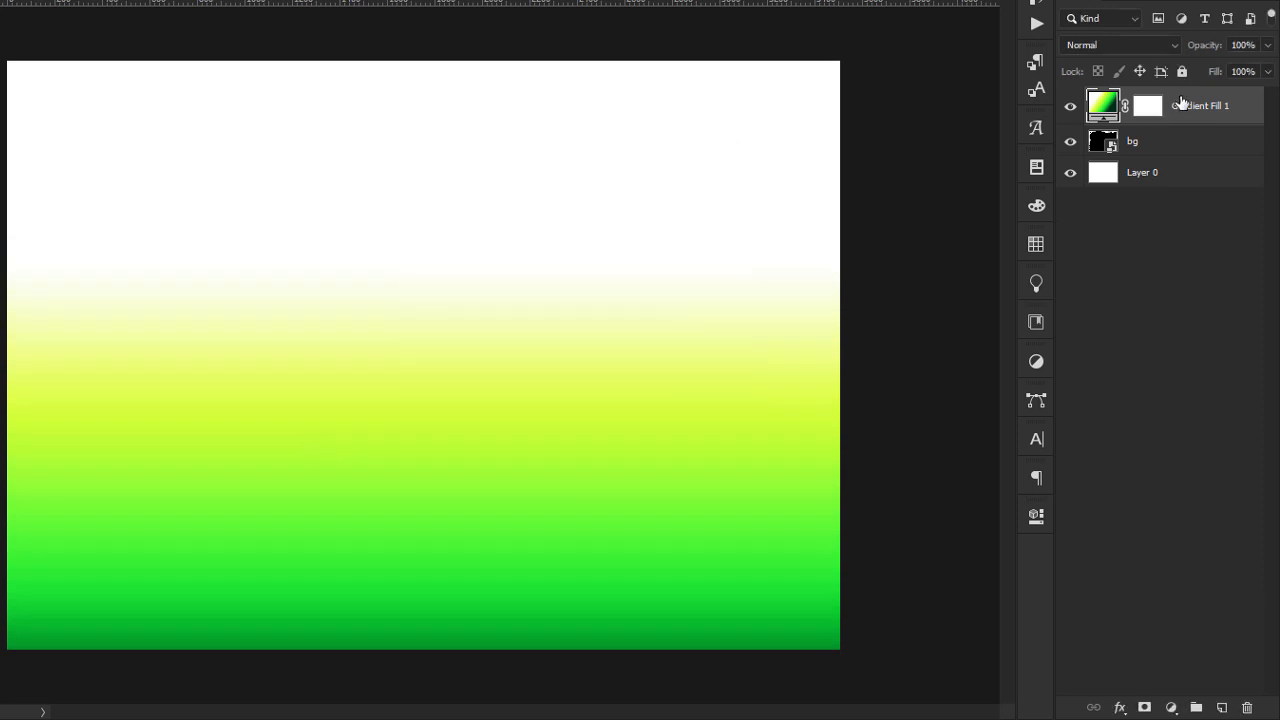
# Set the Gradient Fill 1 layer's blend mode to Lighter Color and toggle its visibility to compare it with the bg layer.
pyautogui.click(1101, 44)
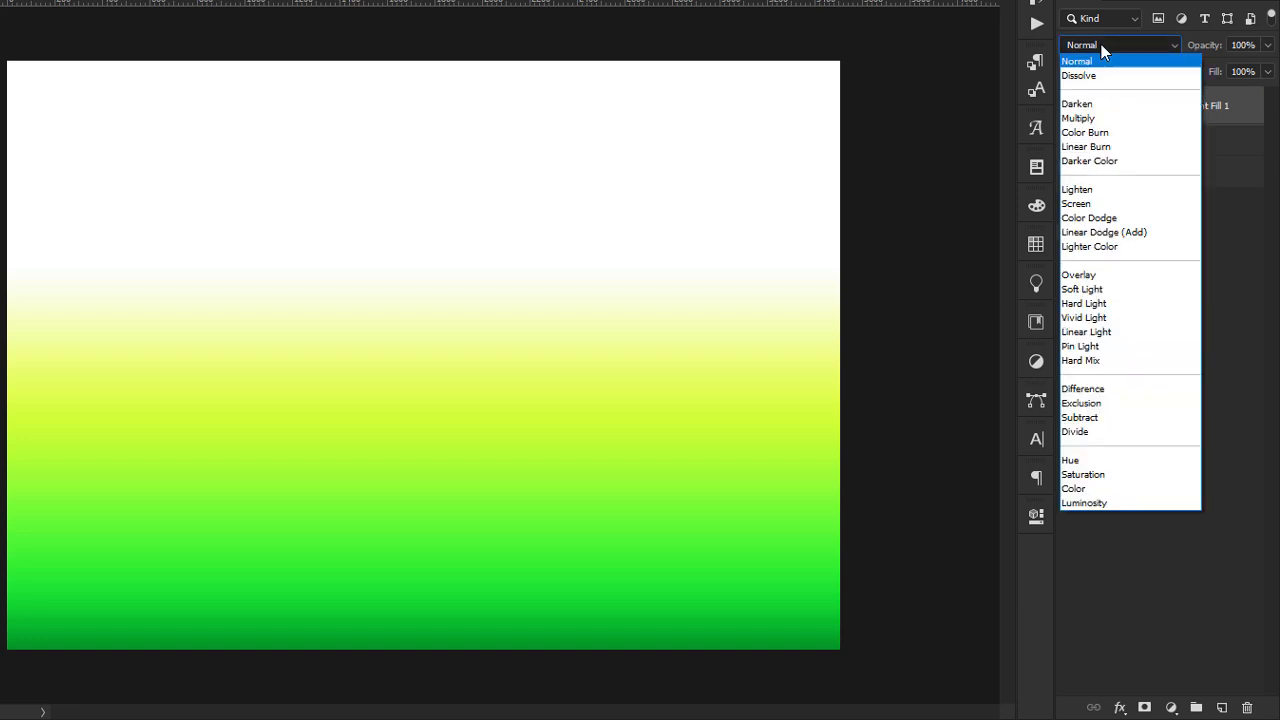
pyautogui.click(1100, 250)
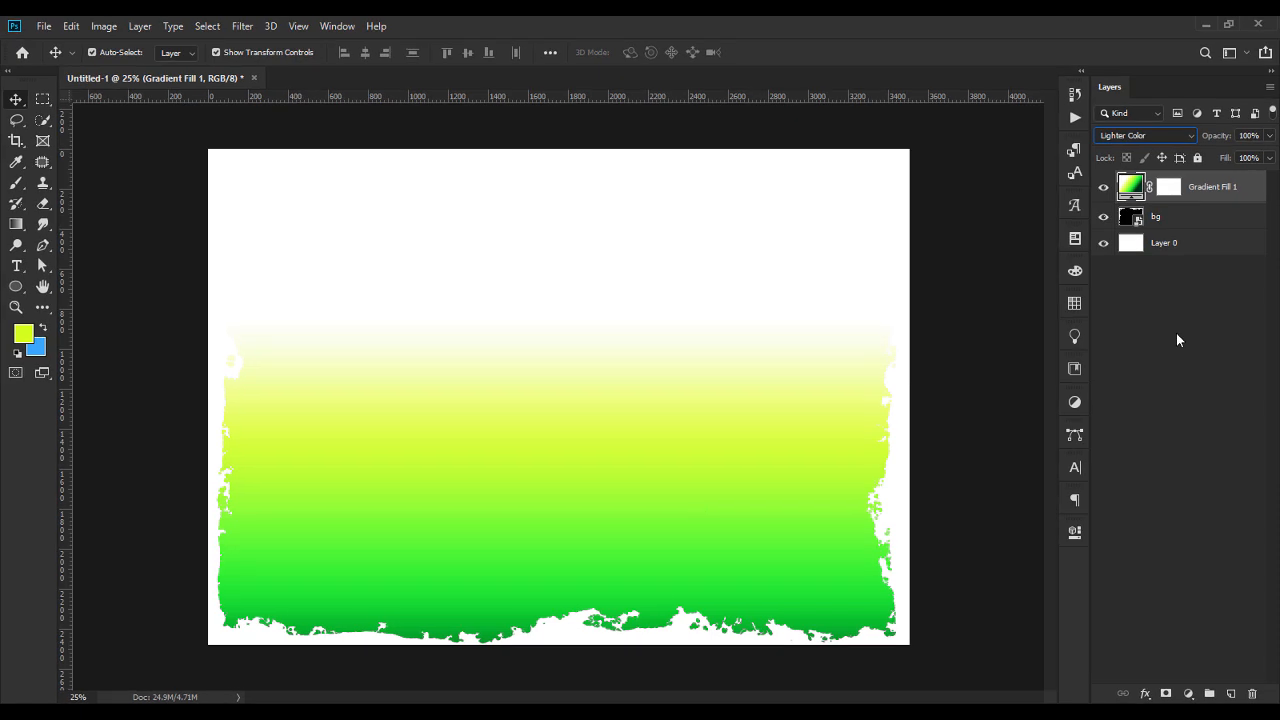
pyautogui.click(1103, 187)
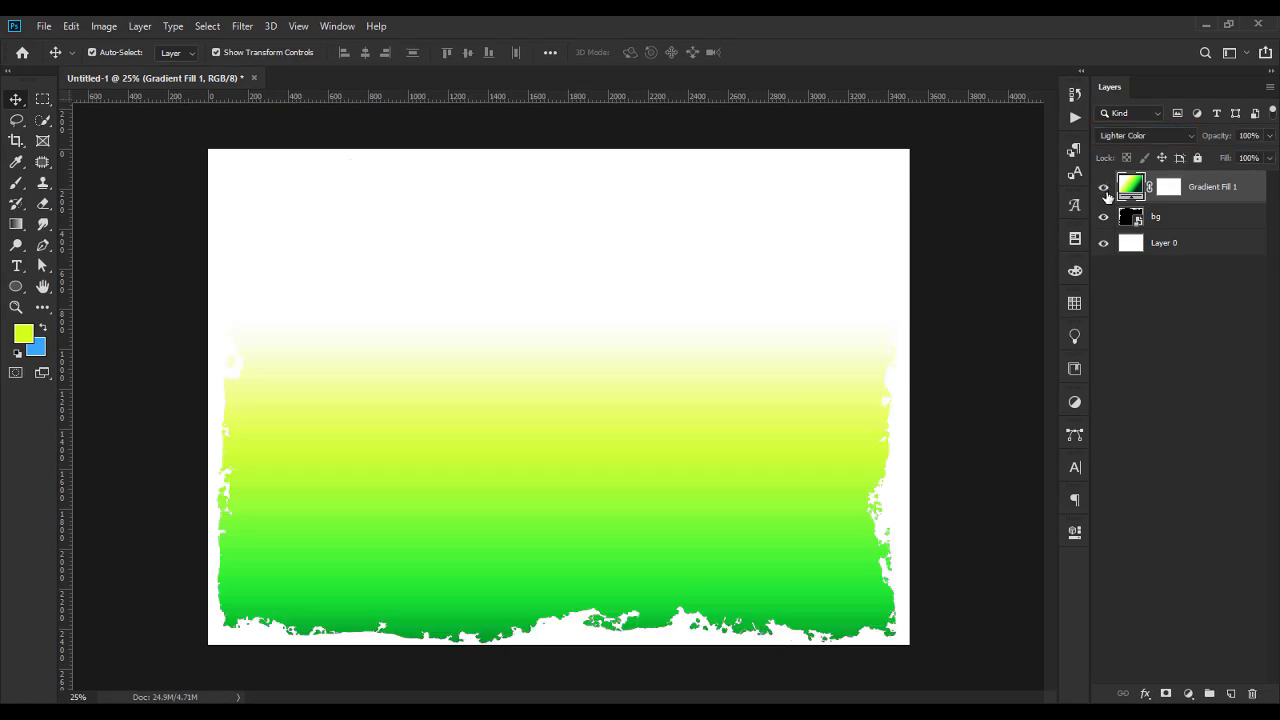
pyautogui.click(1104, 187)
# Reopen the Gradient Fill 1 settings and nudge the gradient slightly lower on the canvas.
pyautogui.doubleClick(1131, 186)
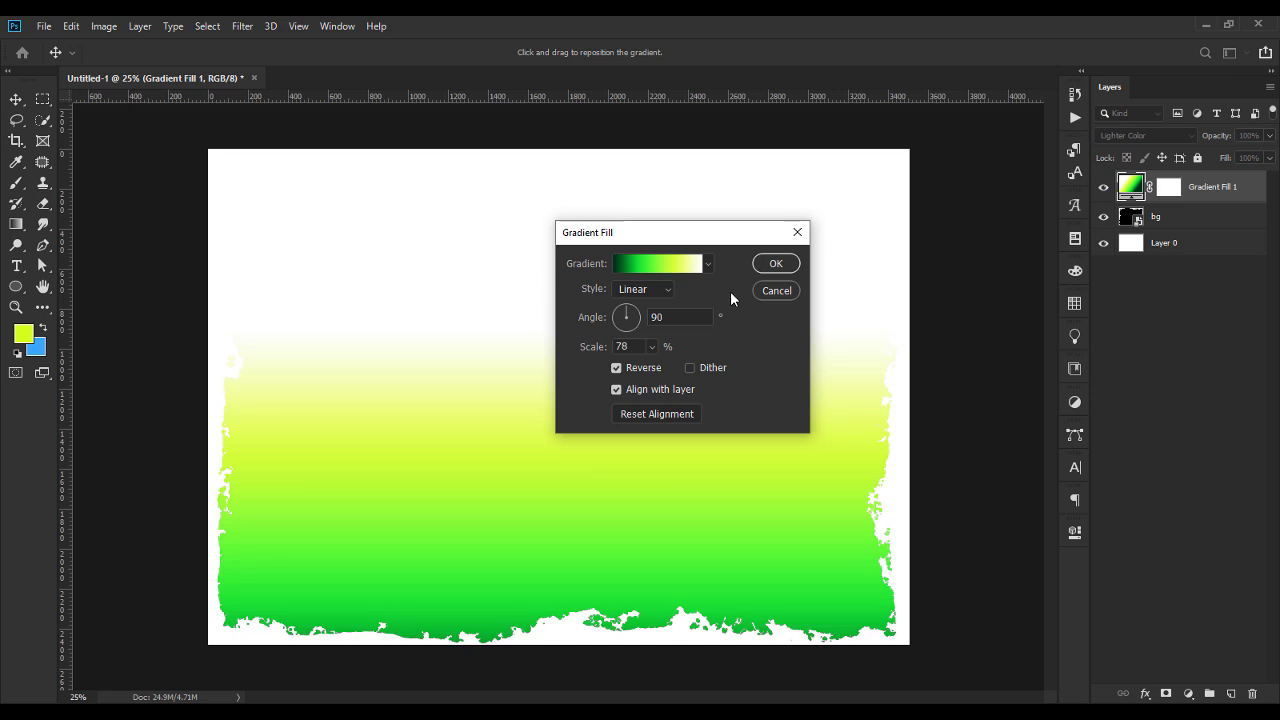
pyautogui.click(776, 264)
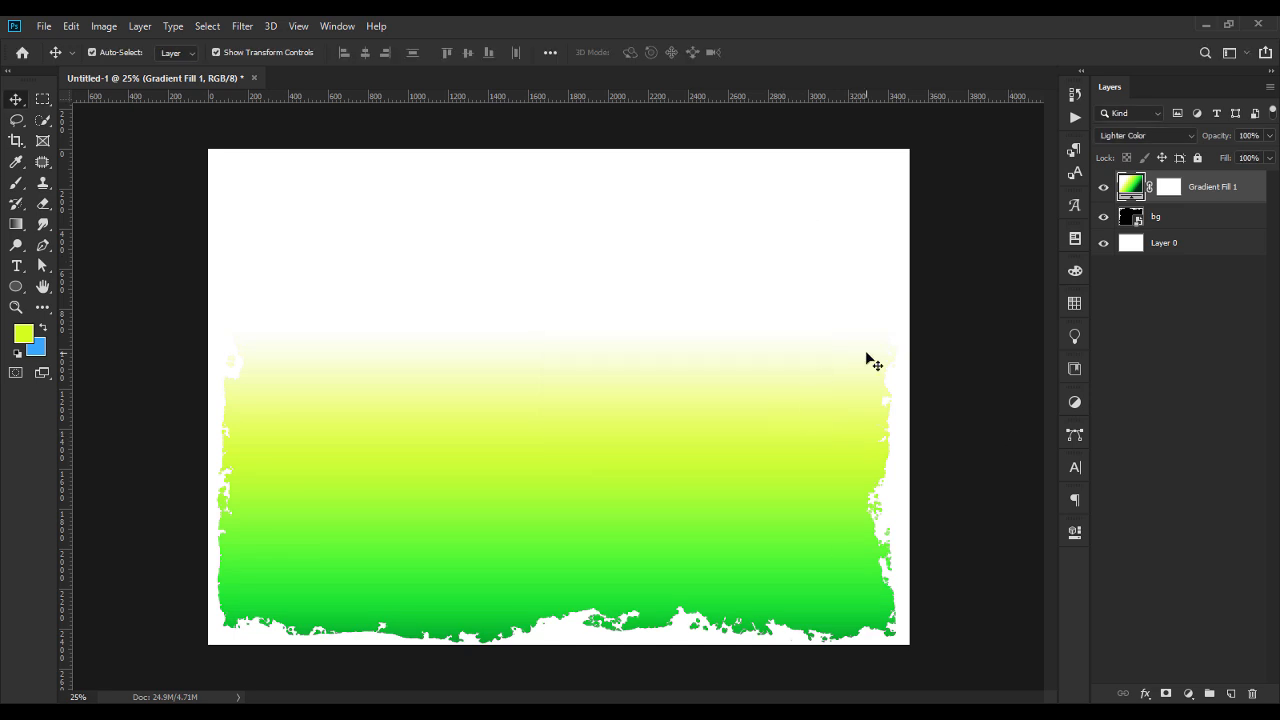
# Place congregation.jpeg from the mega prasie tutorial folder, scaled to about 49% in the canvas's upper-right corner.
pyautogui.hotkey('alt', 'Tab')
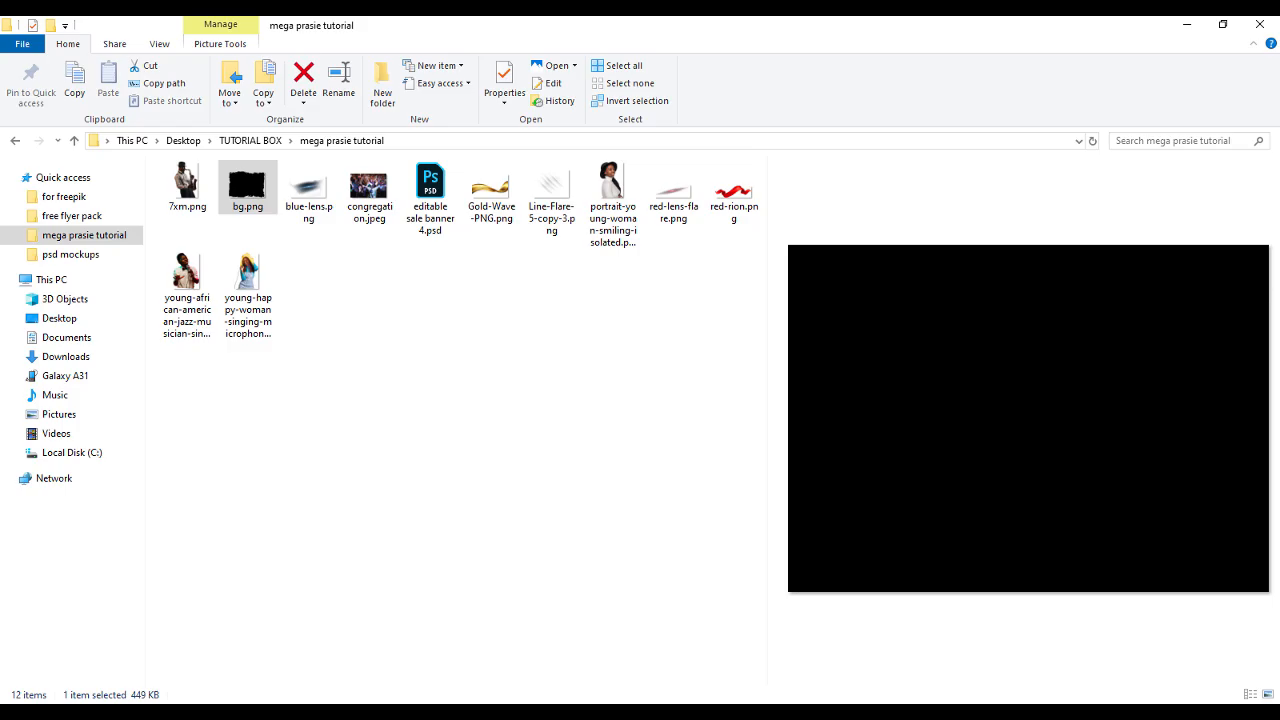
pyautogui.moveTo(368, 190); pyautogui.dragTo(774, 334)
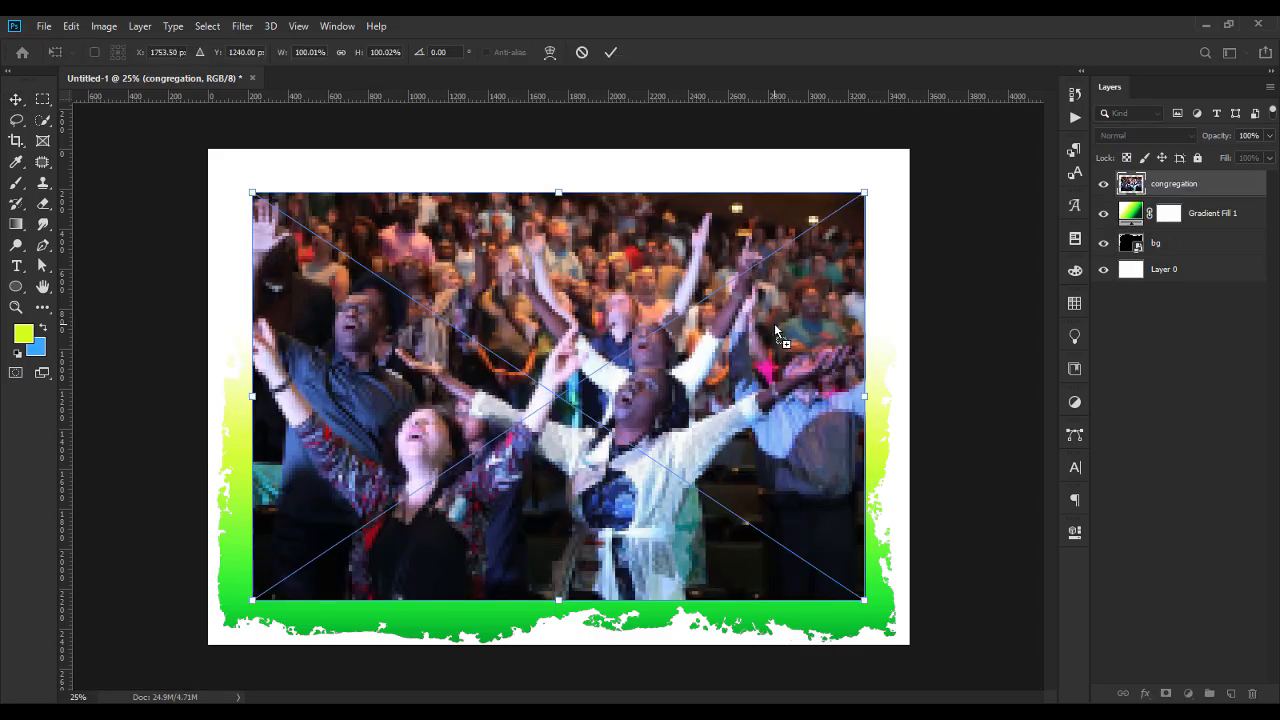
pyautogui.moveTo(418, 565); pyautogui.dragTo(462, 514)
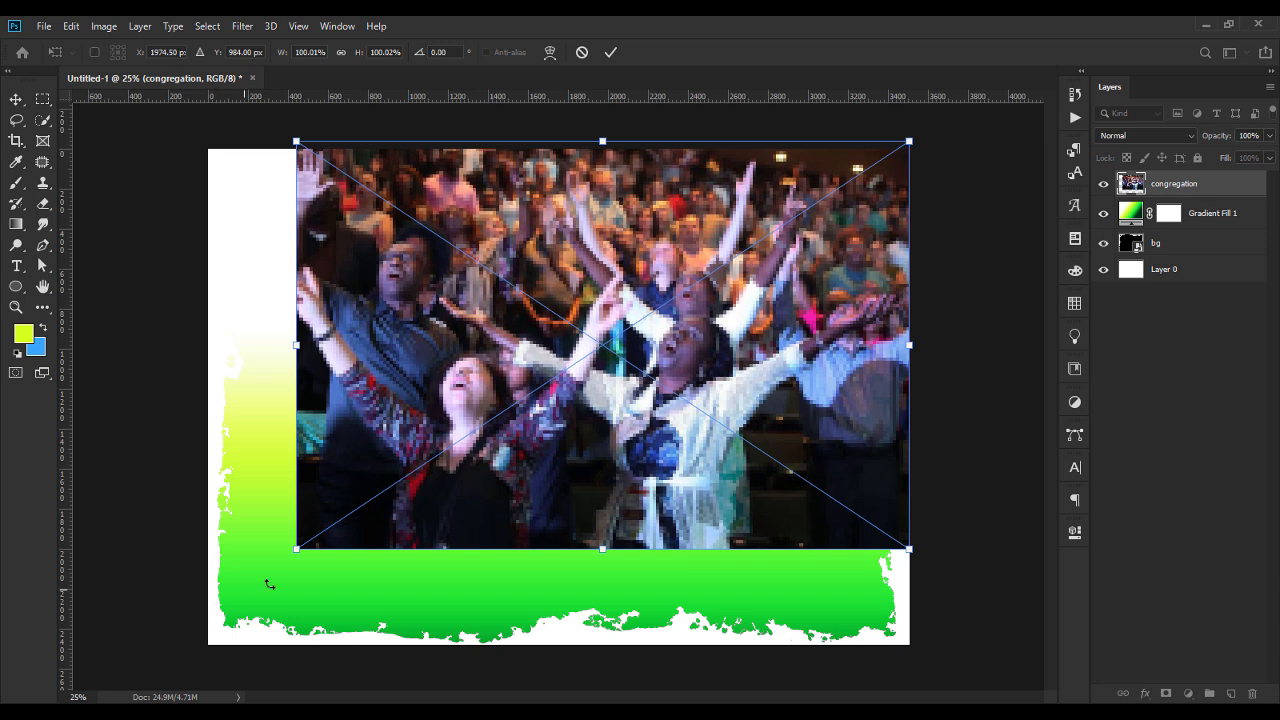
pyautogui.moveTo(297, 553); pyautogui.dragTo(589, 311)
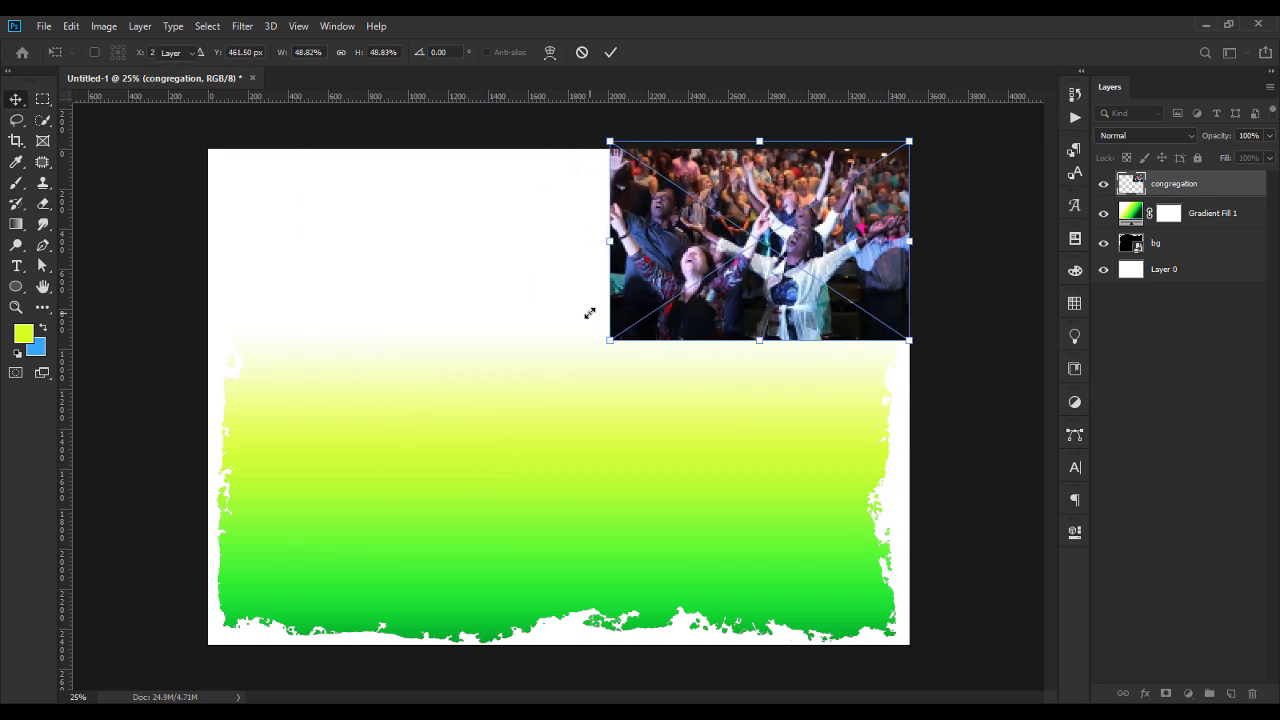
pyautogui.press('Return')
# Add a layer mask to the congregation layer and make that mask active for the Eraser tool.
pyautogui.click(1166, 693)
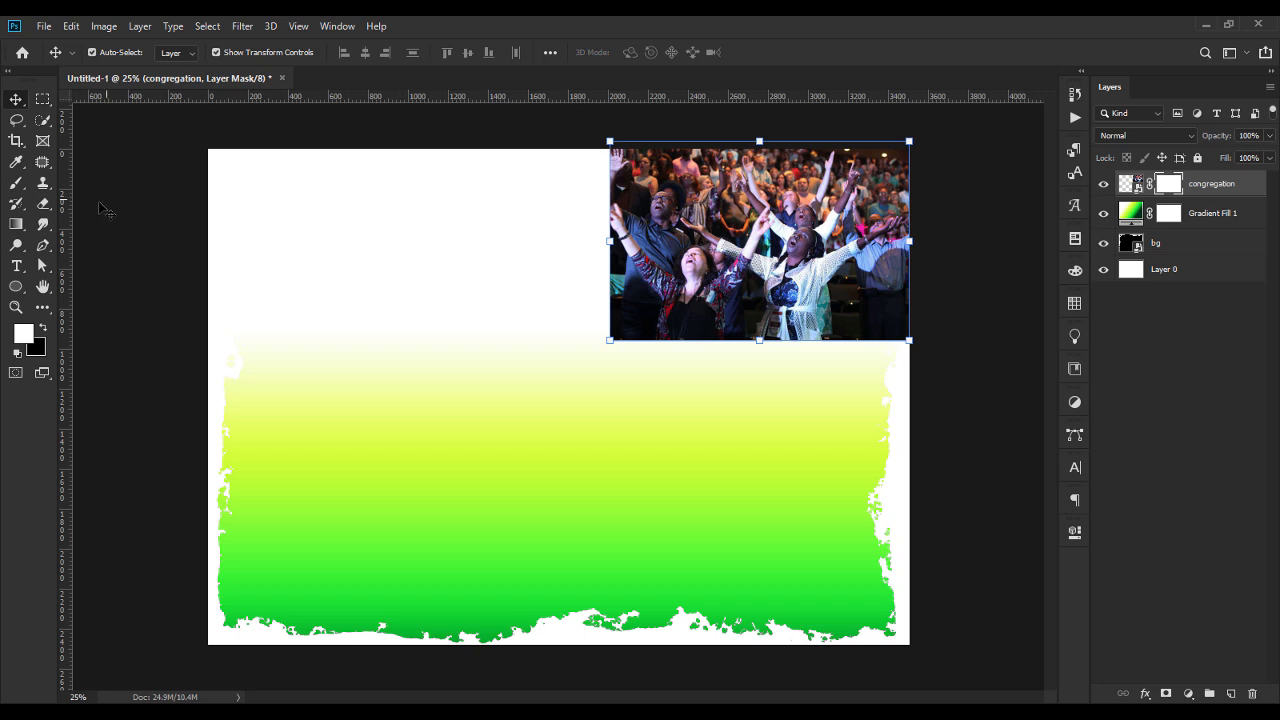
pyautogui.doubleClick(1162, 186)
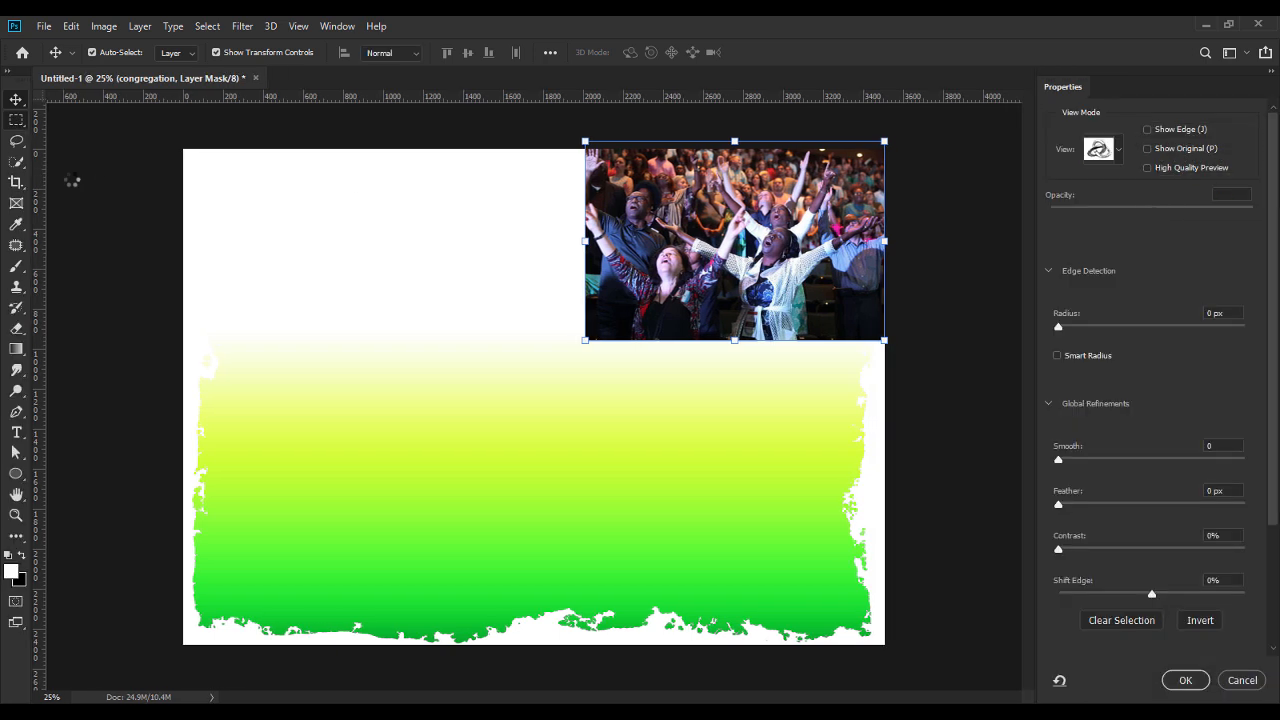
pyautogui.click(1248, 681)
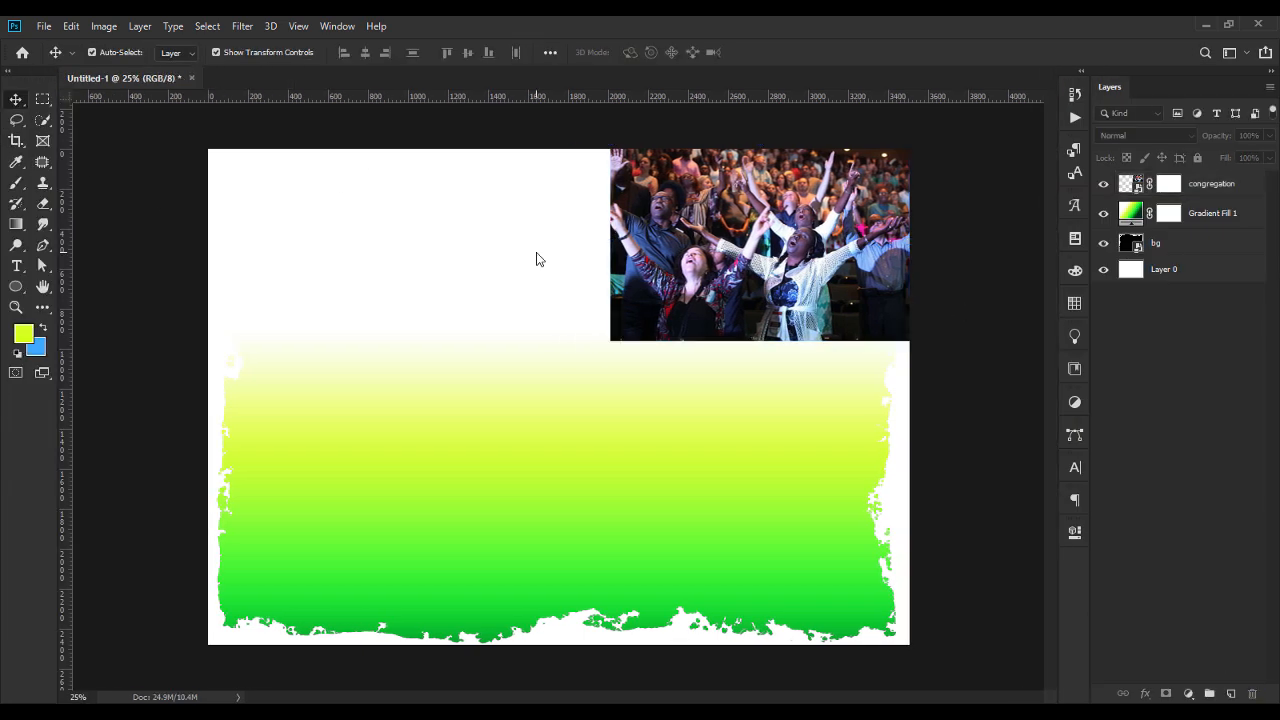
pyautogui.click(43, 204)
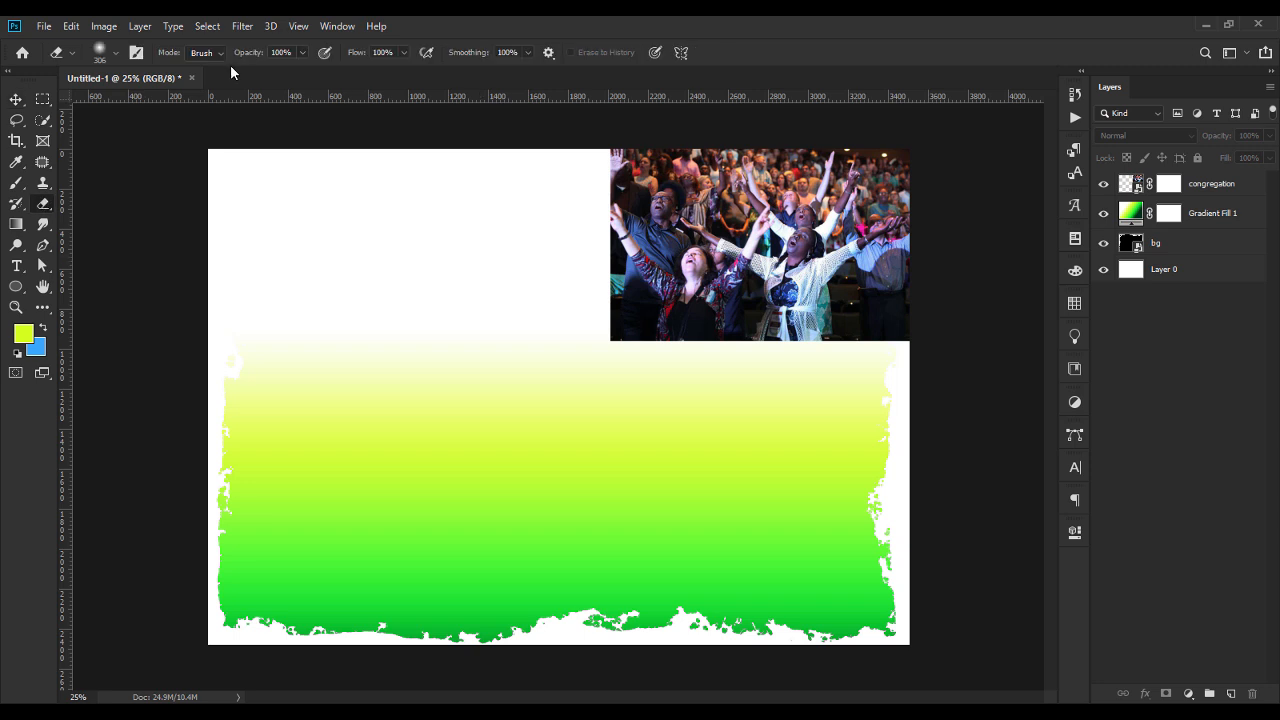
pyautogui.doubleClick(1168, 188)
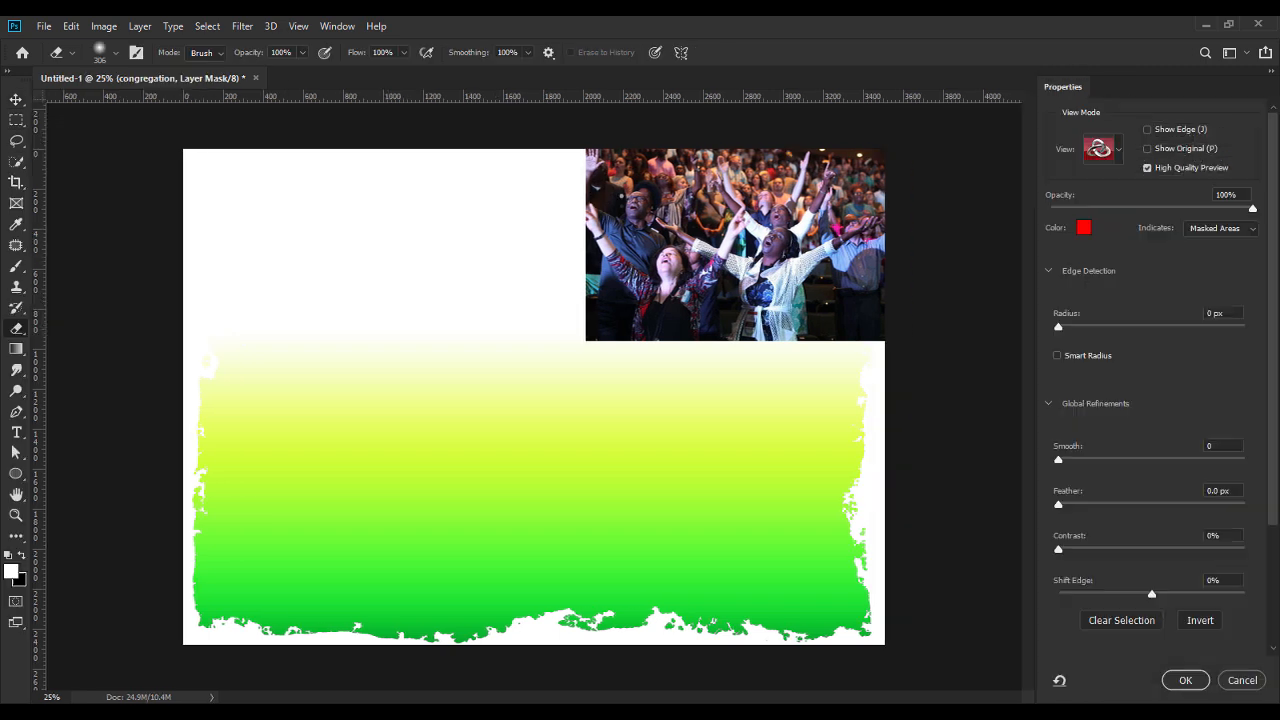
pyautogui.press('Return')
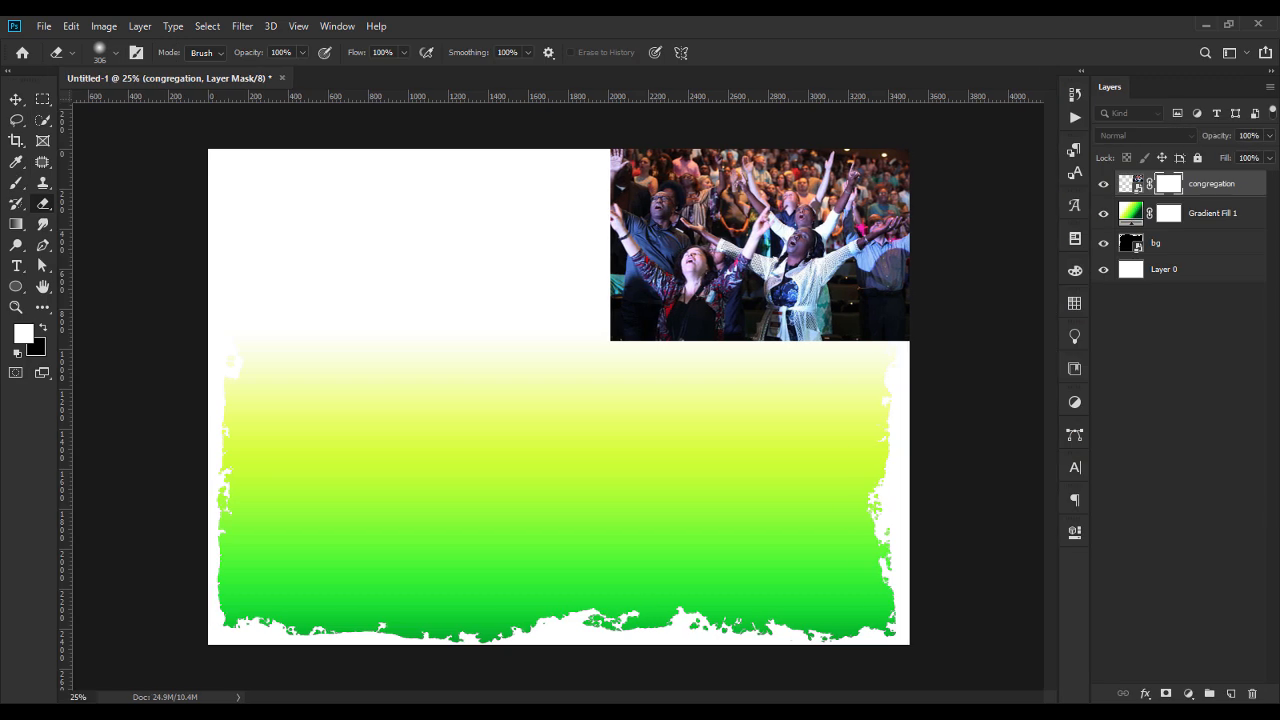
# Set the soft round Eraser brush size to 1200 px.
pyautogui.click(113, 58)
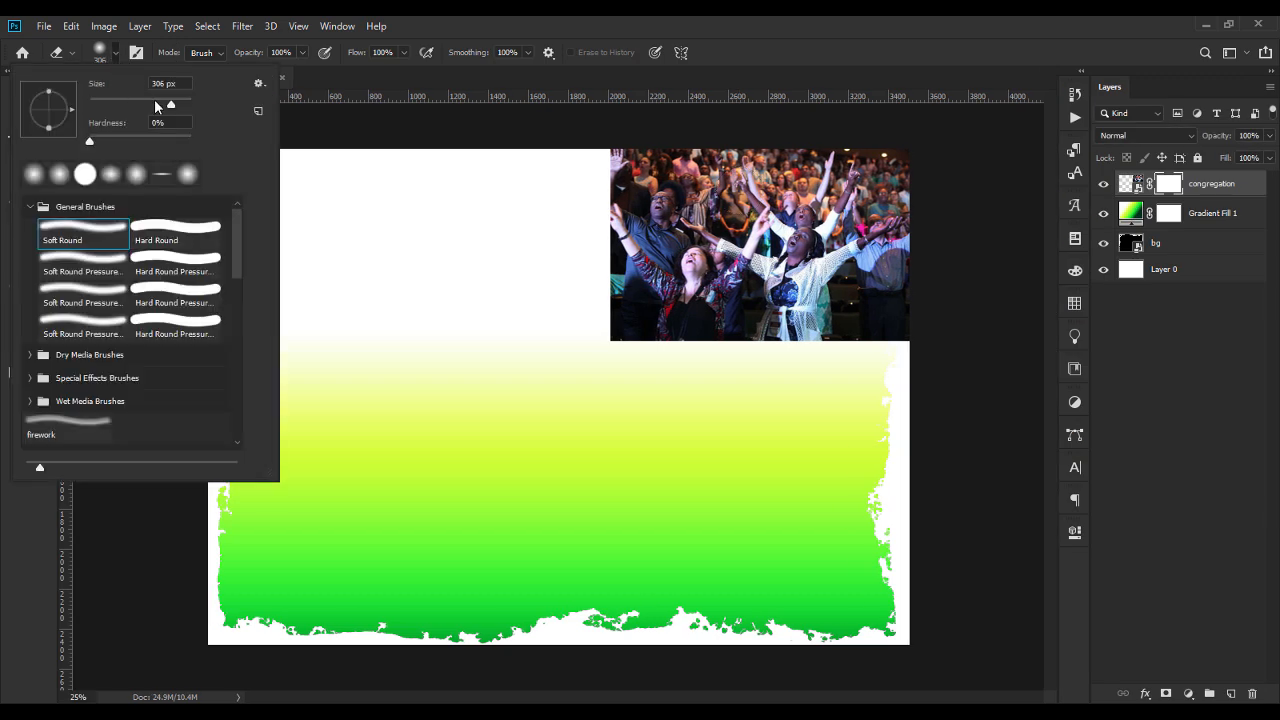
pyautogui.click(173, 86)
pyautogui.write('1200')
pyautogui.press('Return')
# Fade the left and lower edges of the congregation photo into the background by erasing on its layer mask.
pyautogui.click(584, 218)
pyautogui.moveTo(584, 218)
pyautogui.mouseDown()
pyautogui.moveTo(604, 326)
pyautogui.moveTo(643, 378)
pyautogui.moveTo(757, 410)
pyautogui.moveTo(855, 416)
pyautogui.moveTo(783, 418)
pyautogui.moveTo(744, 414)
pyautogui.moveTo(745, 400)
pyautogui.moveTo(764, 381)
pyautogui.moveTo(846, 397)
pyautogui.moveTo(910, 391)
pyautogui.moveTo(875, 370)
pyautogui.moveTo(847, 389)
pyautogui.moveTo(745, 399)
pyautogui.moveTo(593, 327)
pyautogui.moveTo(580, 295)
pyautogui.moveTo(608, 352)
pyautogui.moveTo(671, 370)
pyautogui.moveTo(800, 353)
pyautogui.mouseUp()
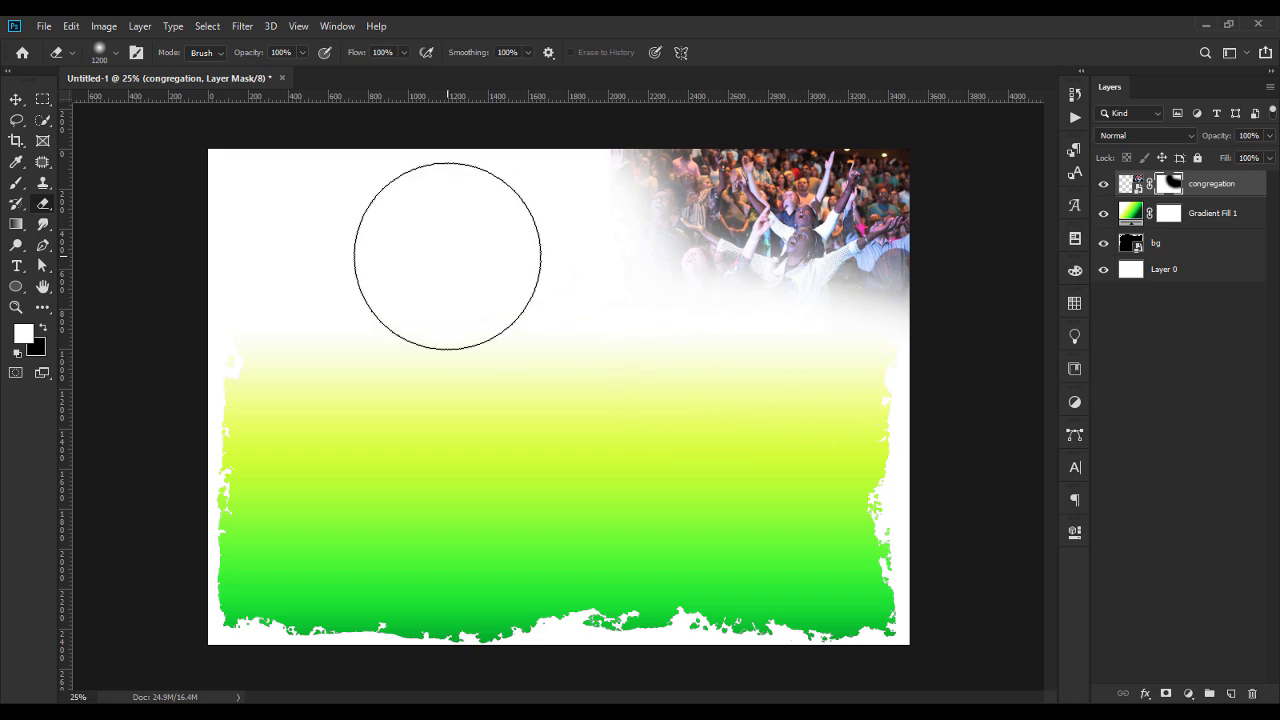
pyautogui.click(16, 99)
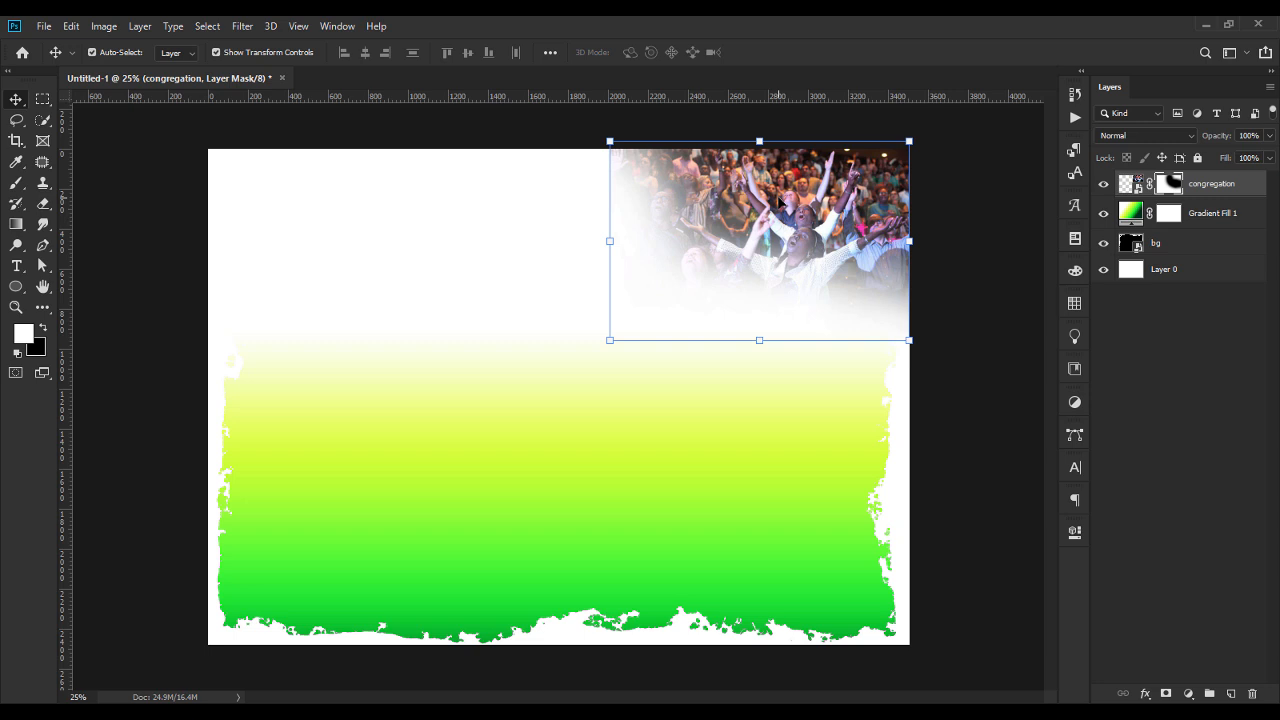
pyautogui.click(105, 28)
pyautogui.moveTo(133, 70)
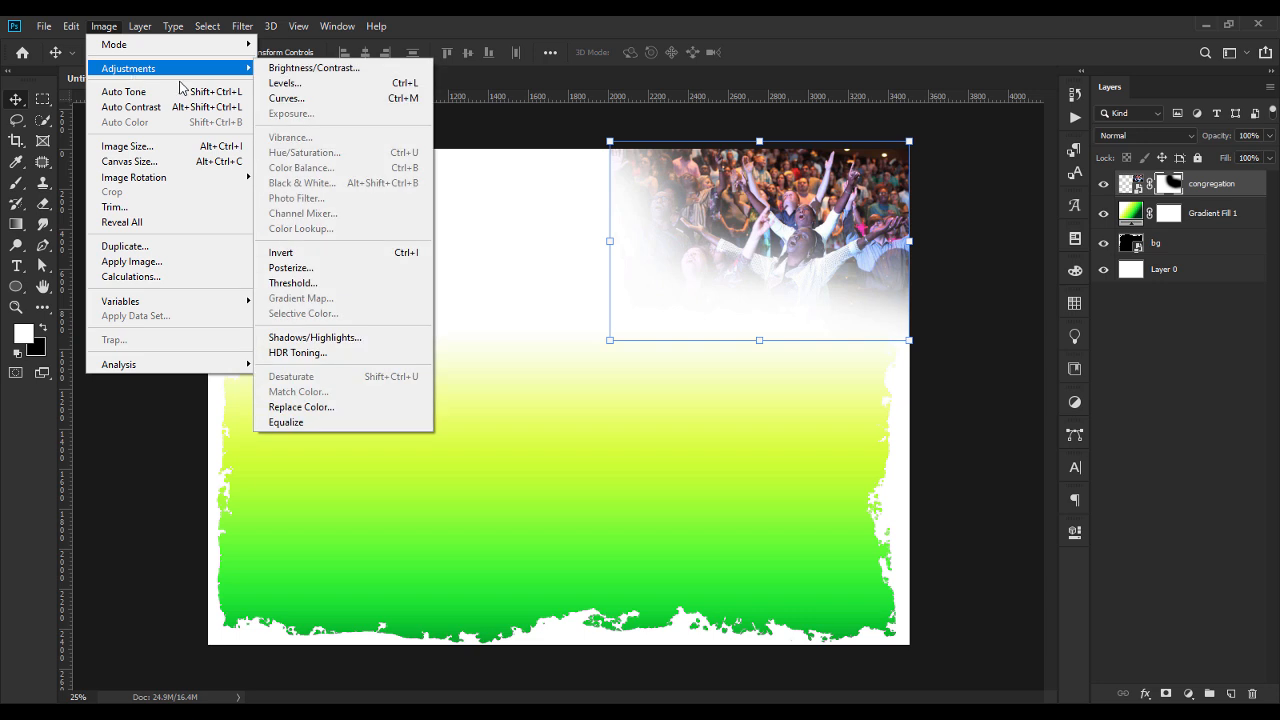
pyautogui.press('Escape')
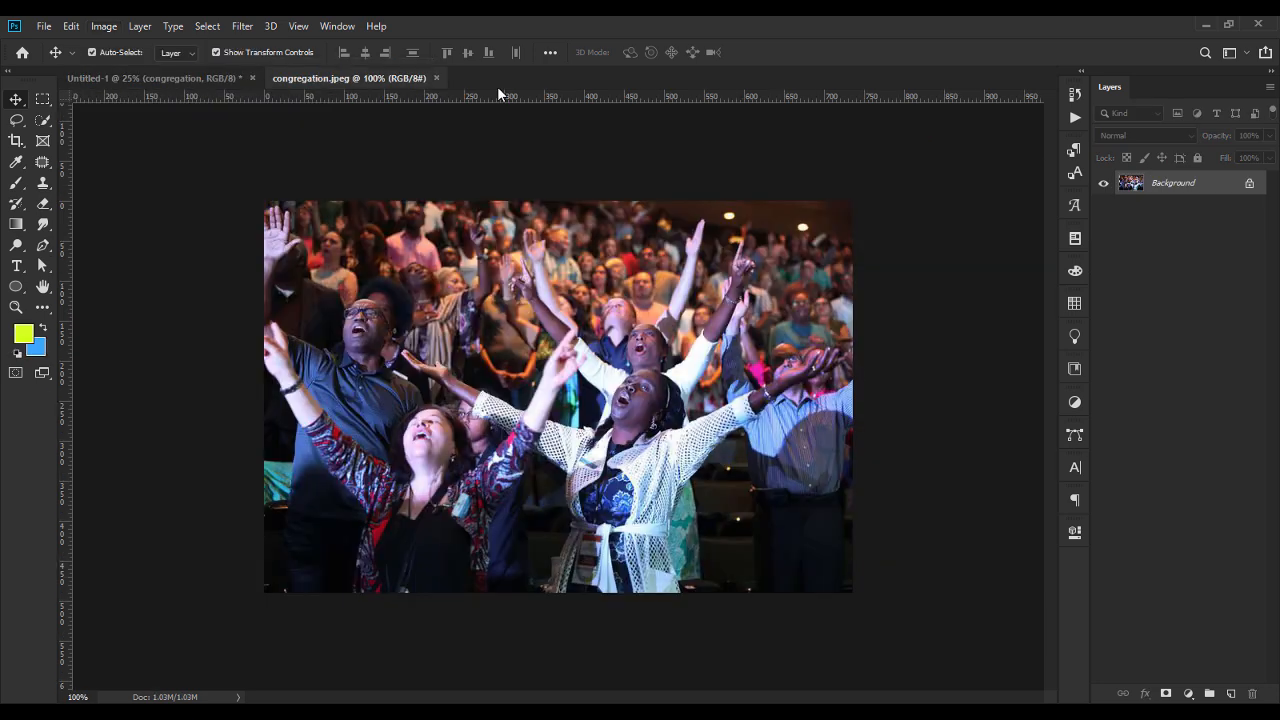
pyautogui.click(436, 78)
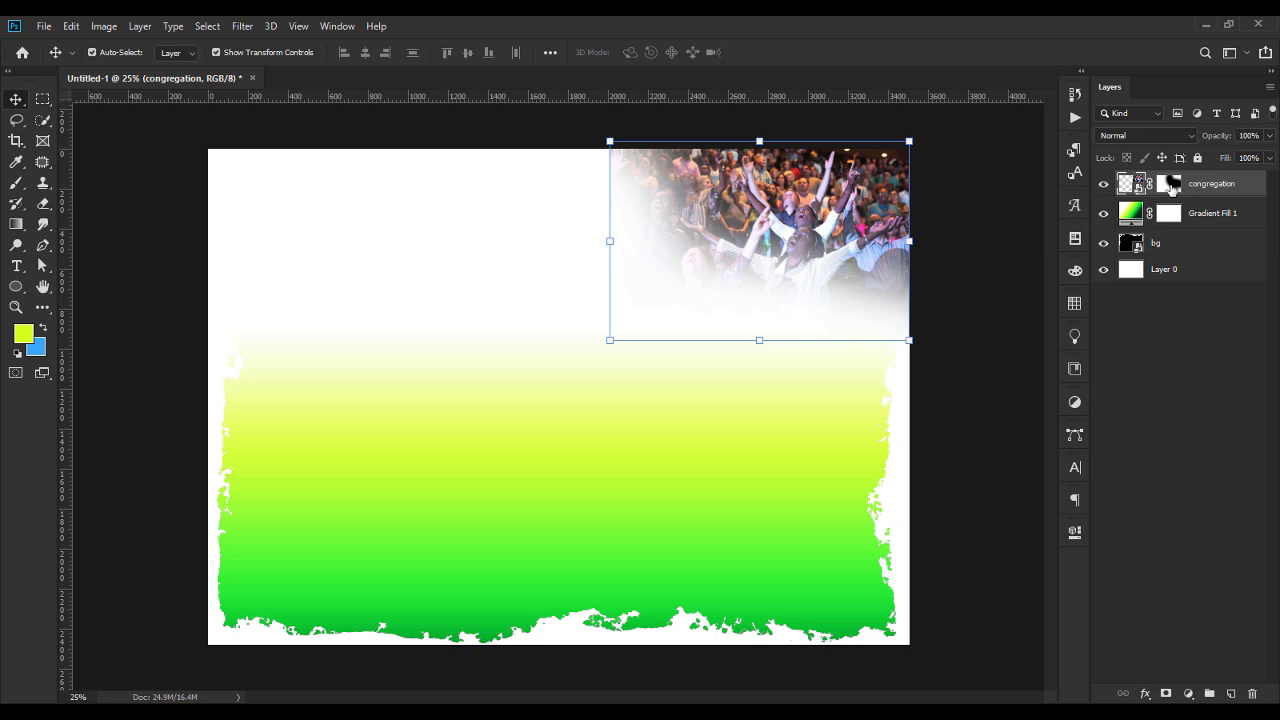
# Apply a Black & White adjustment to the congregation photo using the High Contrast Red Filter preset.
pyautogui.click(104, 26)
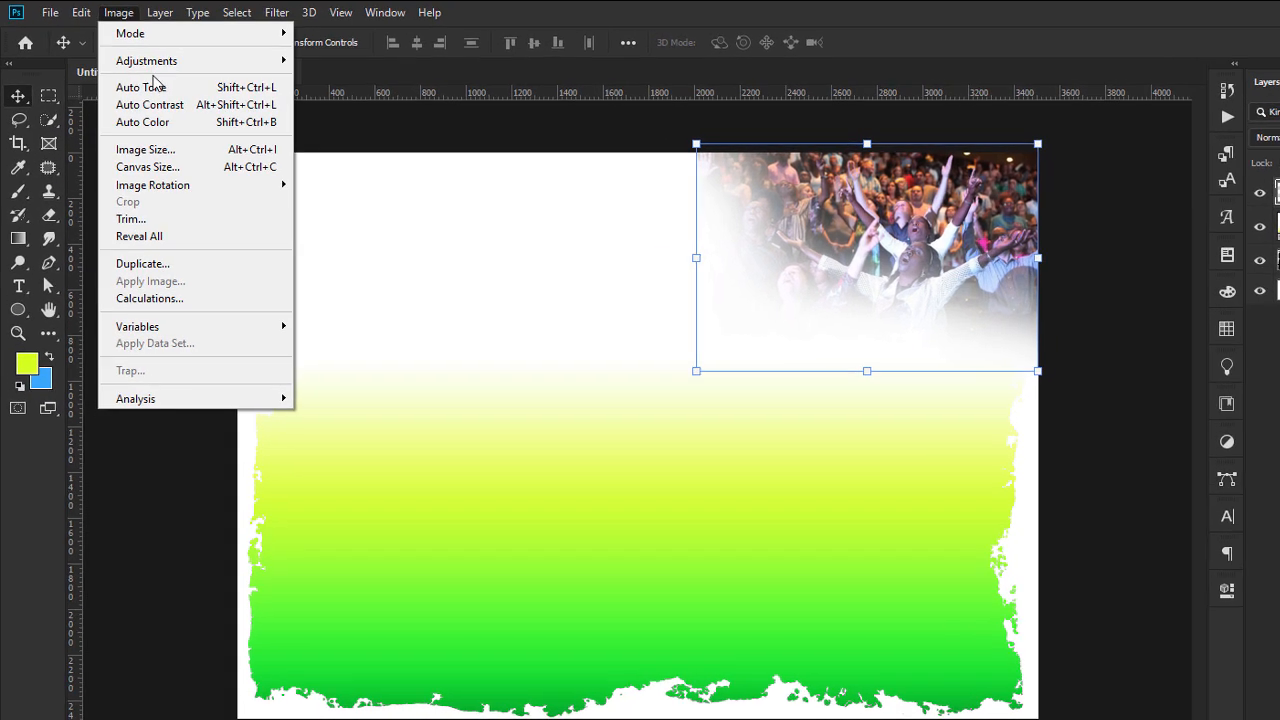
pyautogui.moveTo(130, 69)
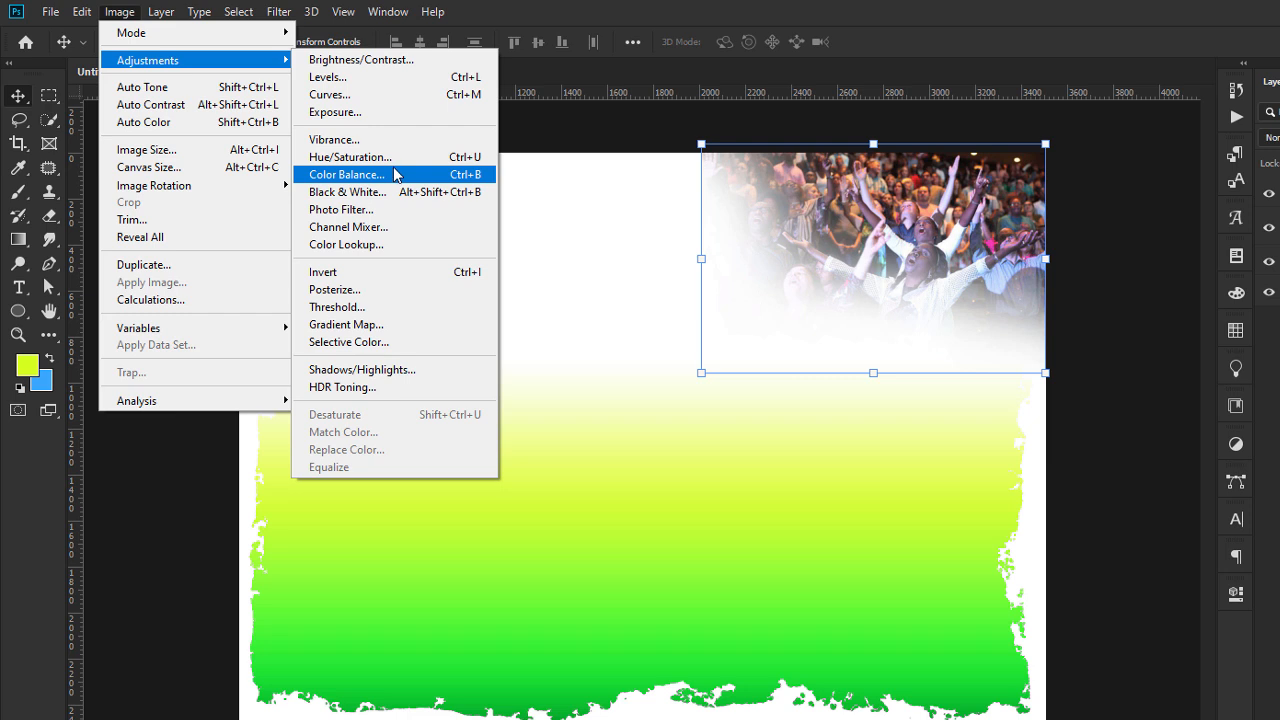
pyautogui.click(395, 192)
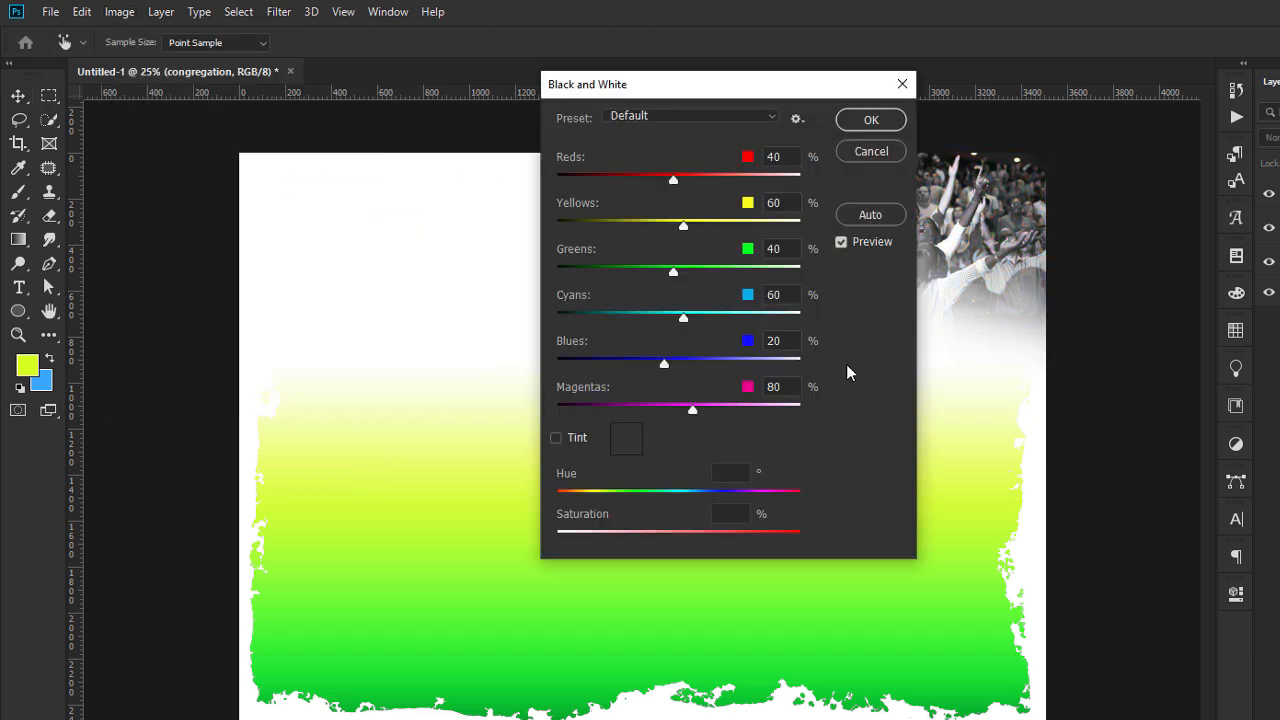
pyautogui.moveTo(694, 94); pyautogui.dragTo(419, 75)
pyautogui.click(410, 96)
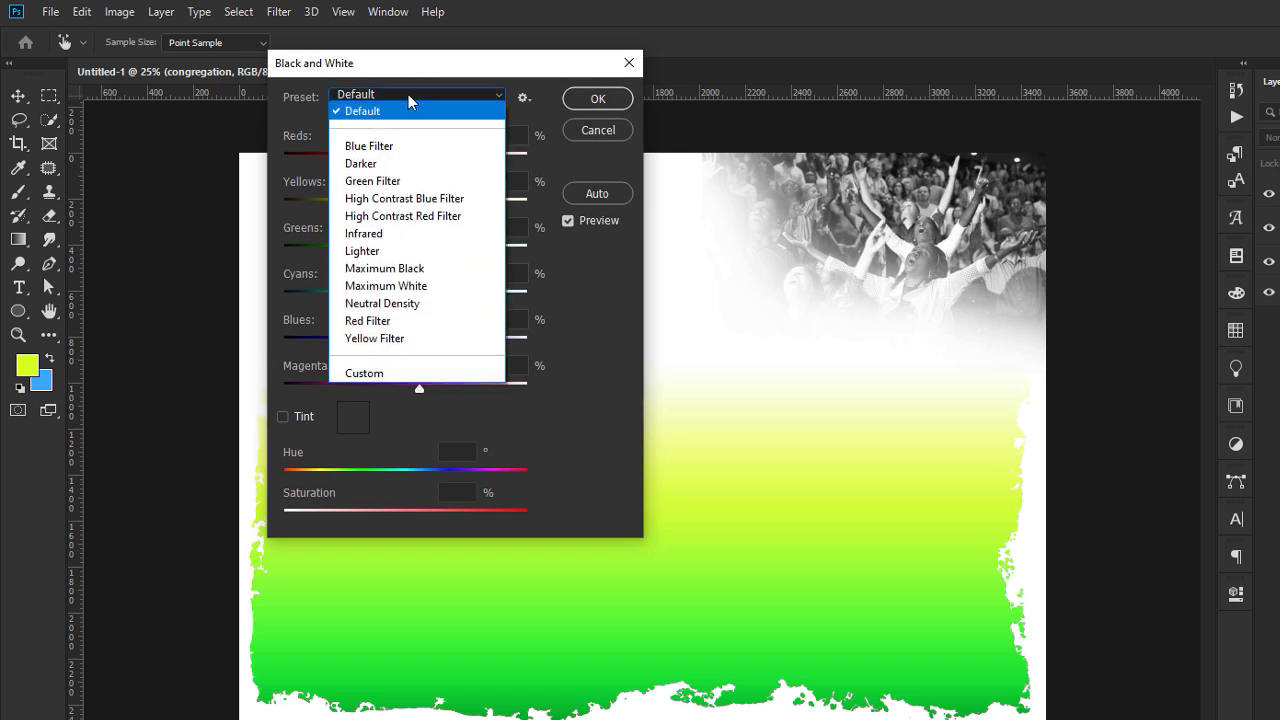
pyautogui.click(428, 217)
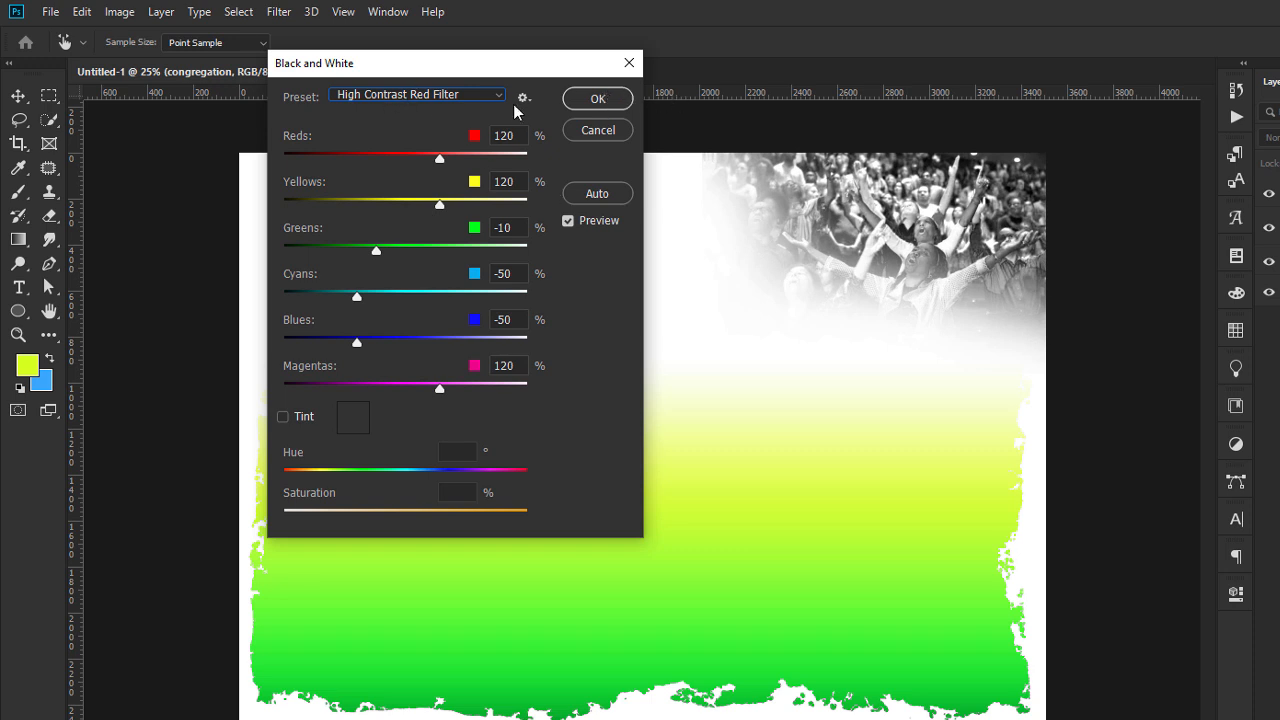
pyautogui.click(608, 104)
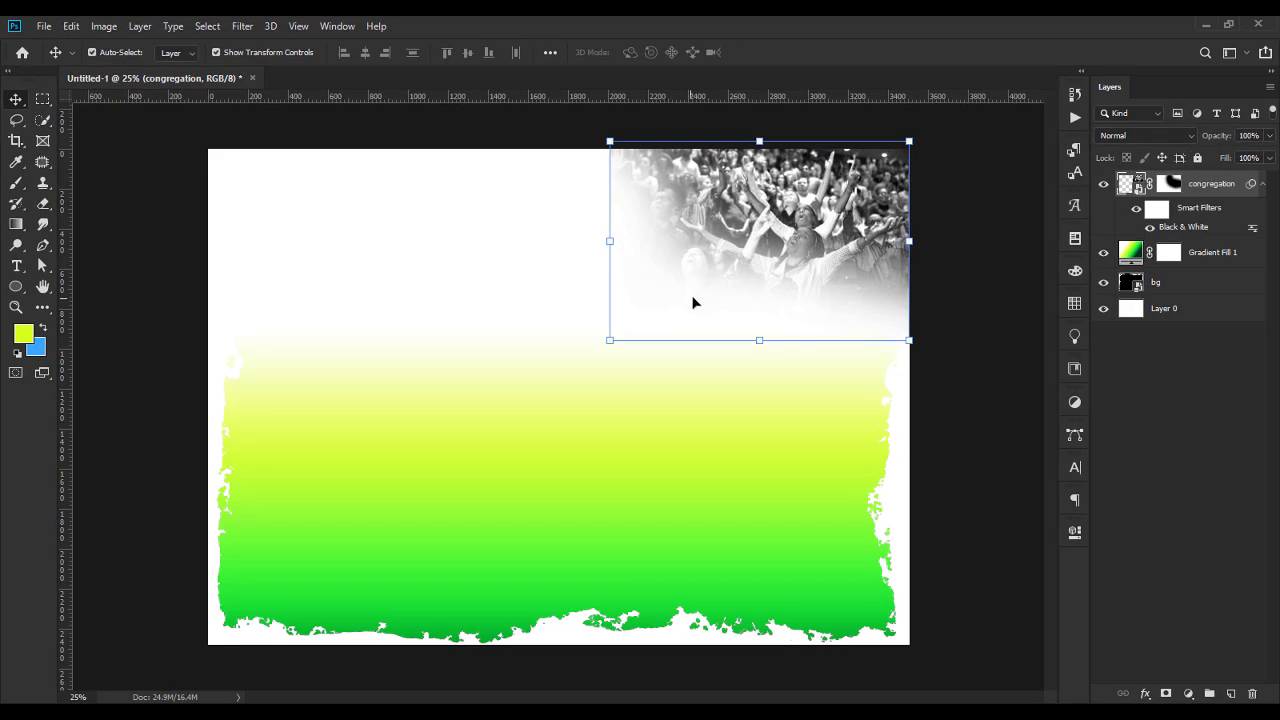
# Enlarge the congregation photo to about 104.6% toward the lower left and set its layer opacity to 60%.
pyautogui.click(610, 341)
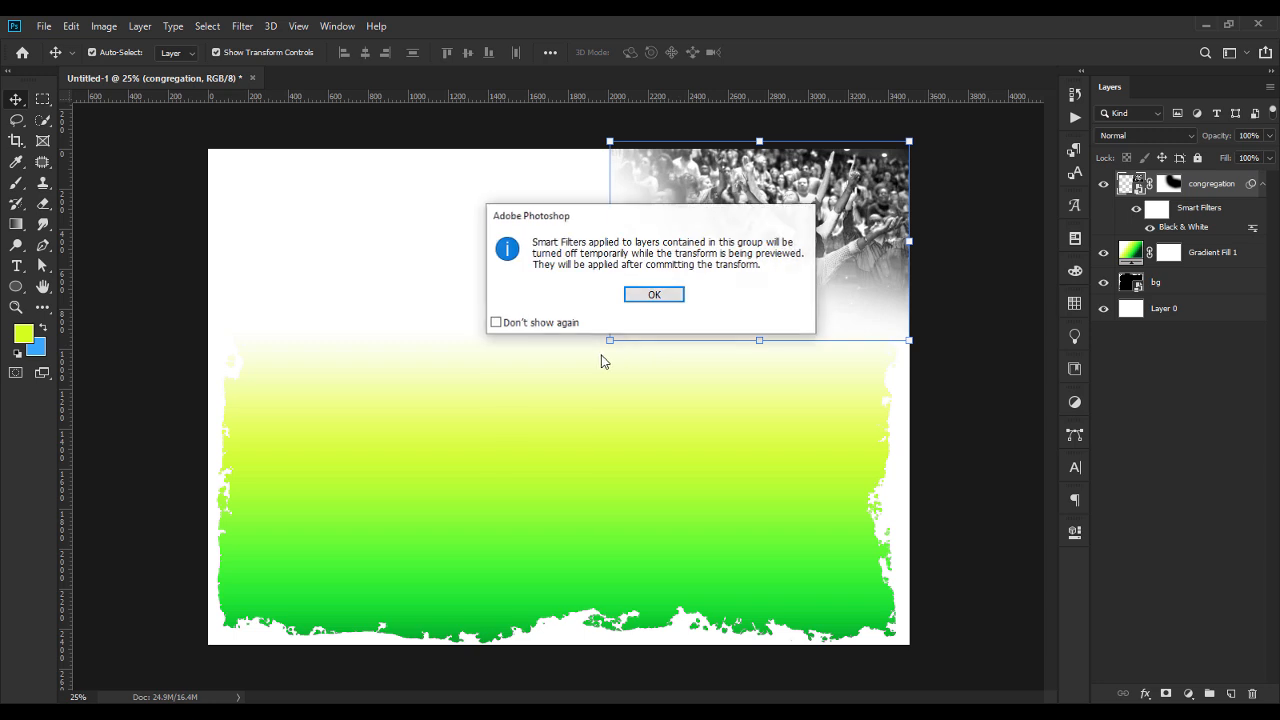
pyautogui.click(655, 297)
pyautogui.moveTo(603, 343); pyautogui.dragTo(592, 351)
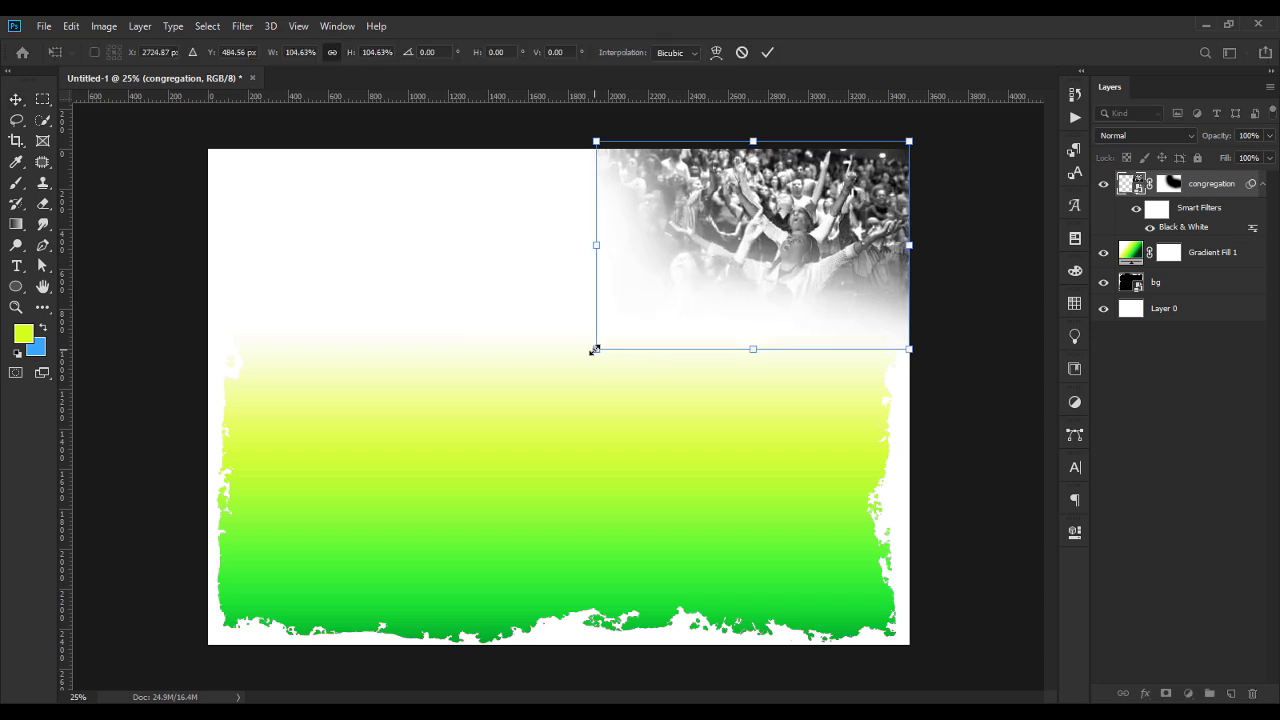
pyautogui.press('Return')
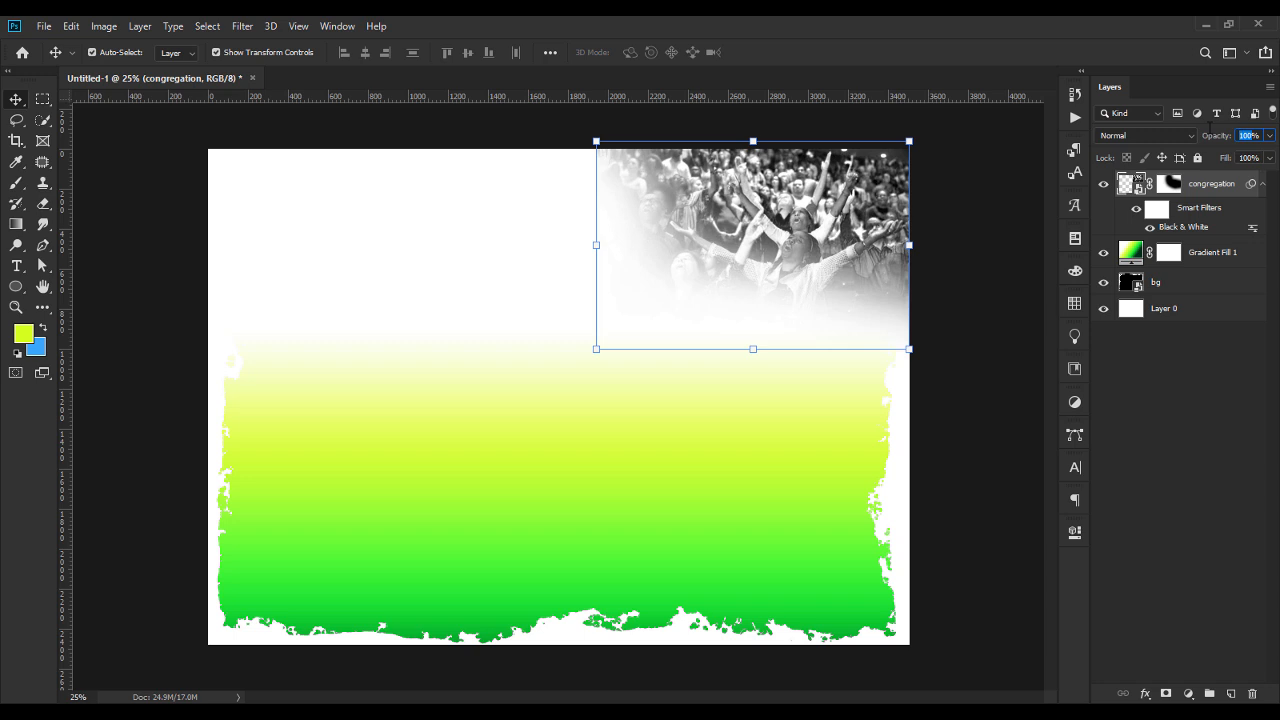
pyautogui.write('60')
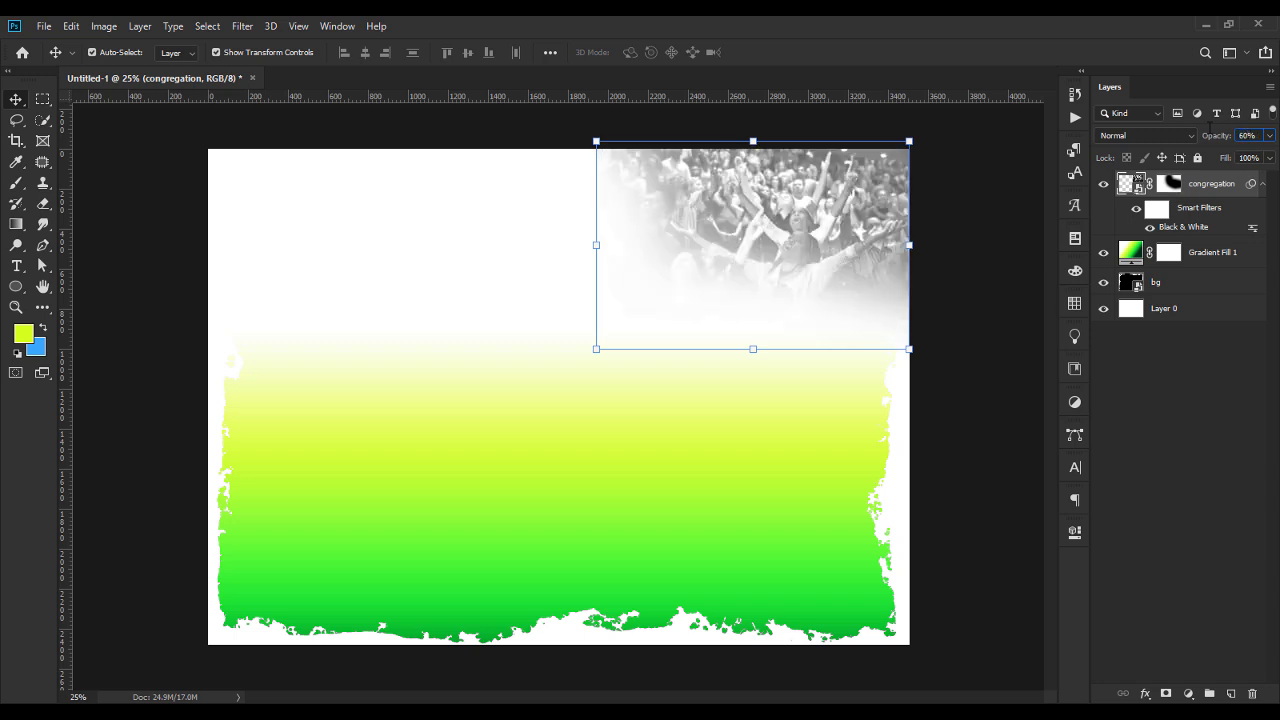
pyautogui.click(963, 400)
# Scale the congregation photo up to about 106.9%, extending its left side toward the middle of the flyer.
pyautogui.click(759, 246)
pyautogui.click(595, 247)
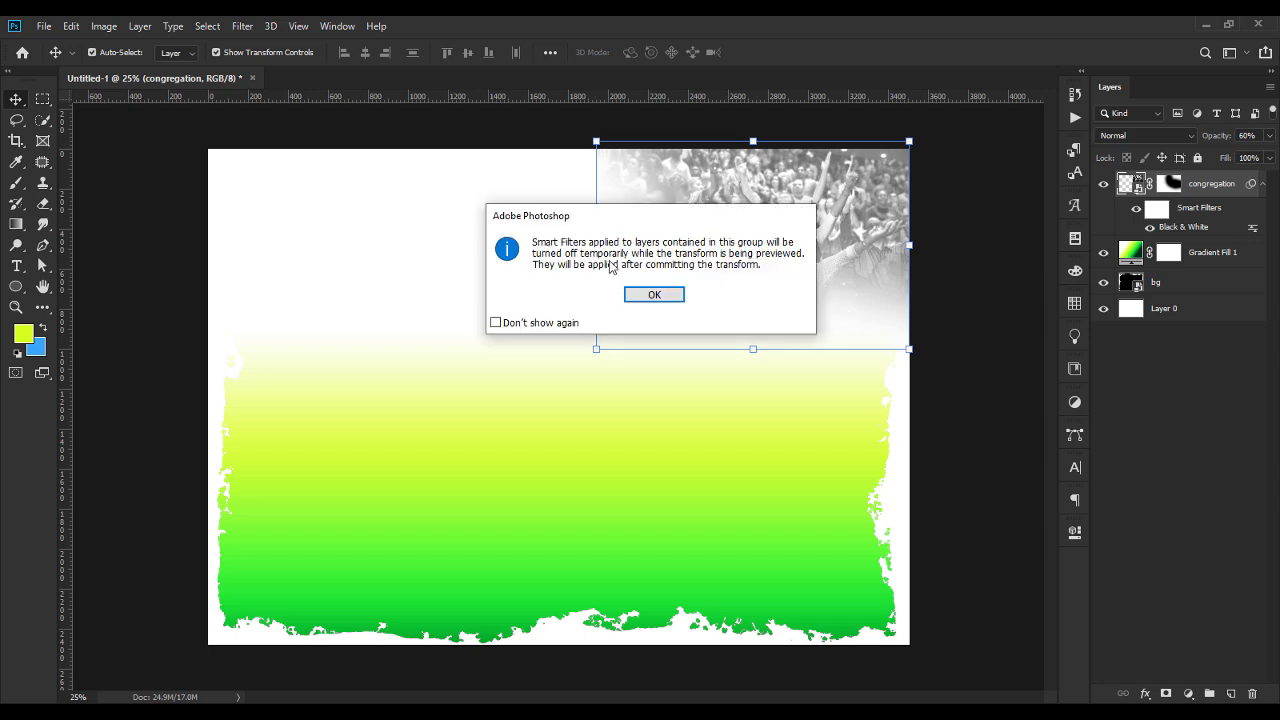
pyautogui.click(658, 292)
pyautogui.moveTo(594, 250); pyautogui.dragTo(574, 249)
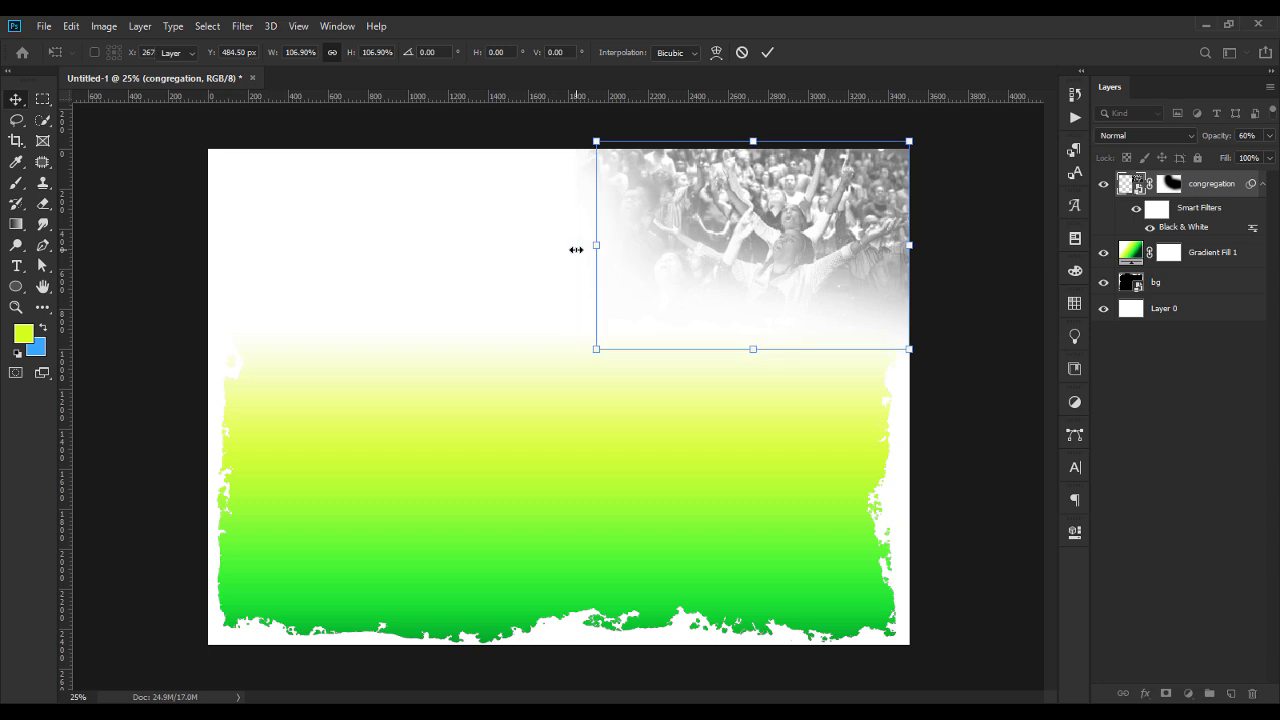
pyautogui.press('Return')
pyautogui.click(967, 397)
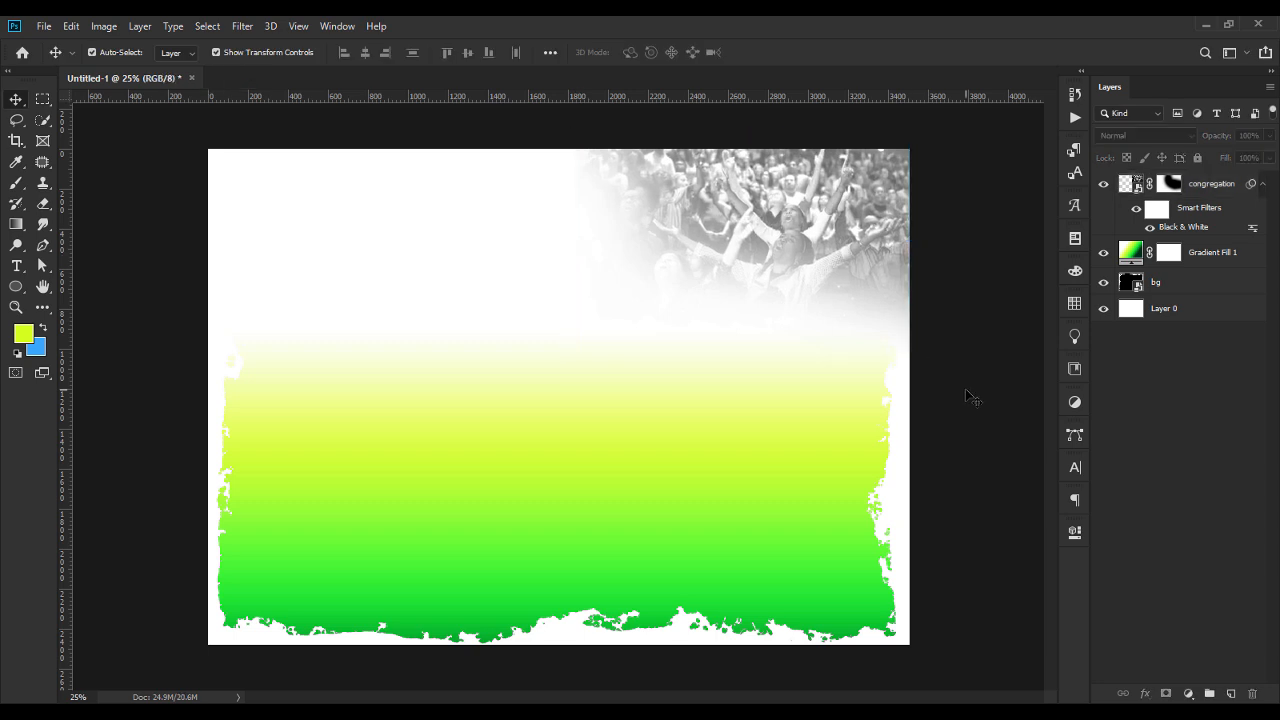
# Place the Gold-Wave-PNG image in the flyer, scaled to span the upper-left part of the canvas.
pyautogui.hotkey('alt', 'Tab')
pyautogui.moveTo(491, 195); pyautogui.dragTo(352, 240)
pyautogui.moveTo(901, 401); pyautogui.dragTo(614, 366)
pyautogui.moveTo(575, 410); pyautogui.dragTo(563, 229)
pyautogui.press('Return')
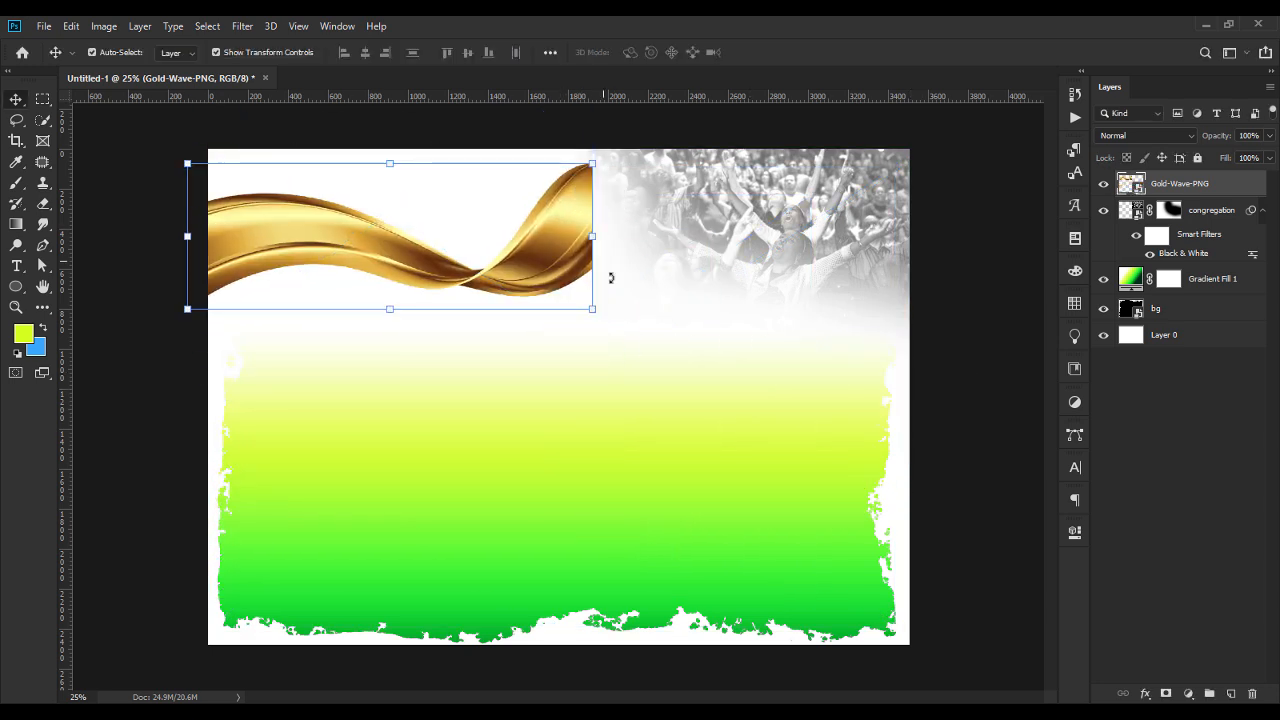
# Rotate and reposition the gold wave so it curves across the upper-left corner and runs off the canvas edges.
pyautogui.click(608, 310)
pyautogui.moveTo(623, 320); pyautogui.dragTo(518, 205)
pyautogui.press('Return')
pyautogui.moveTo(437, 207); pyautogui.dragTo(400, 205)
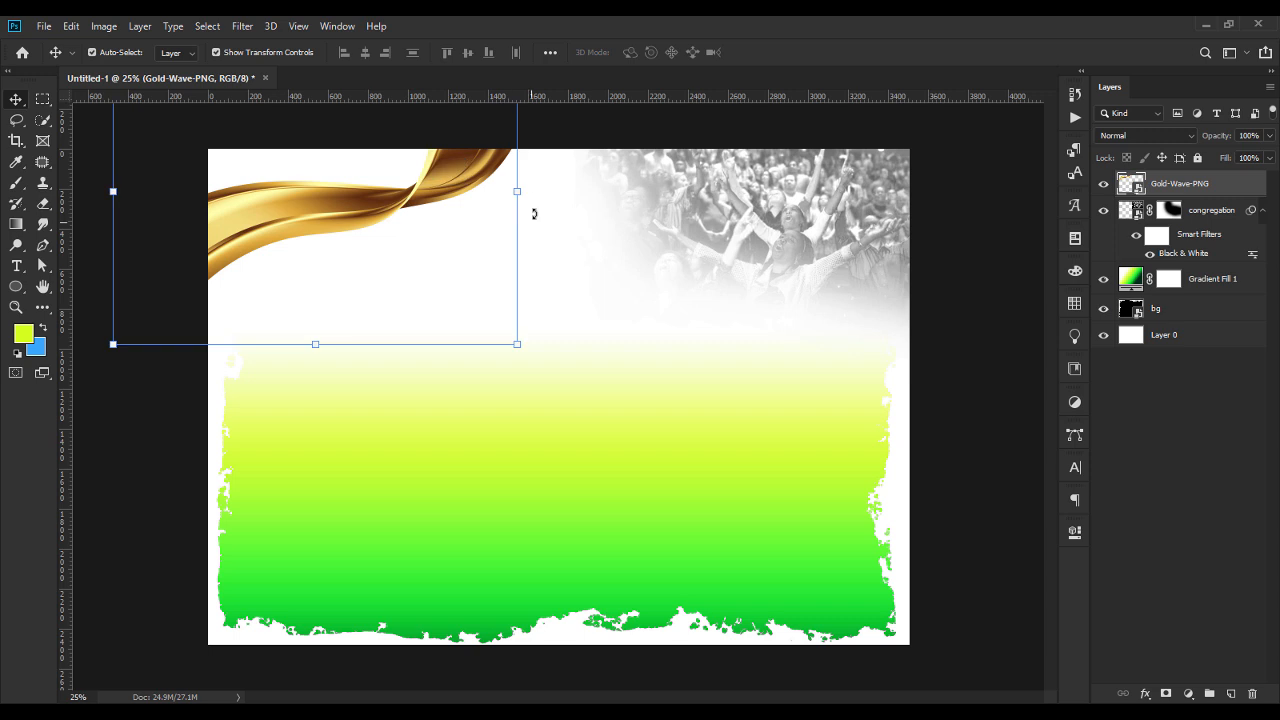
pyautogui.moveTo(531, 200); pyautogui.dragTo(566, 188)
pyautogui.moveTo(194, 405); pyautogui.dragTo(200, 390)
pyautogui.press('Return')
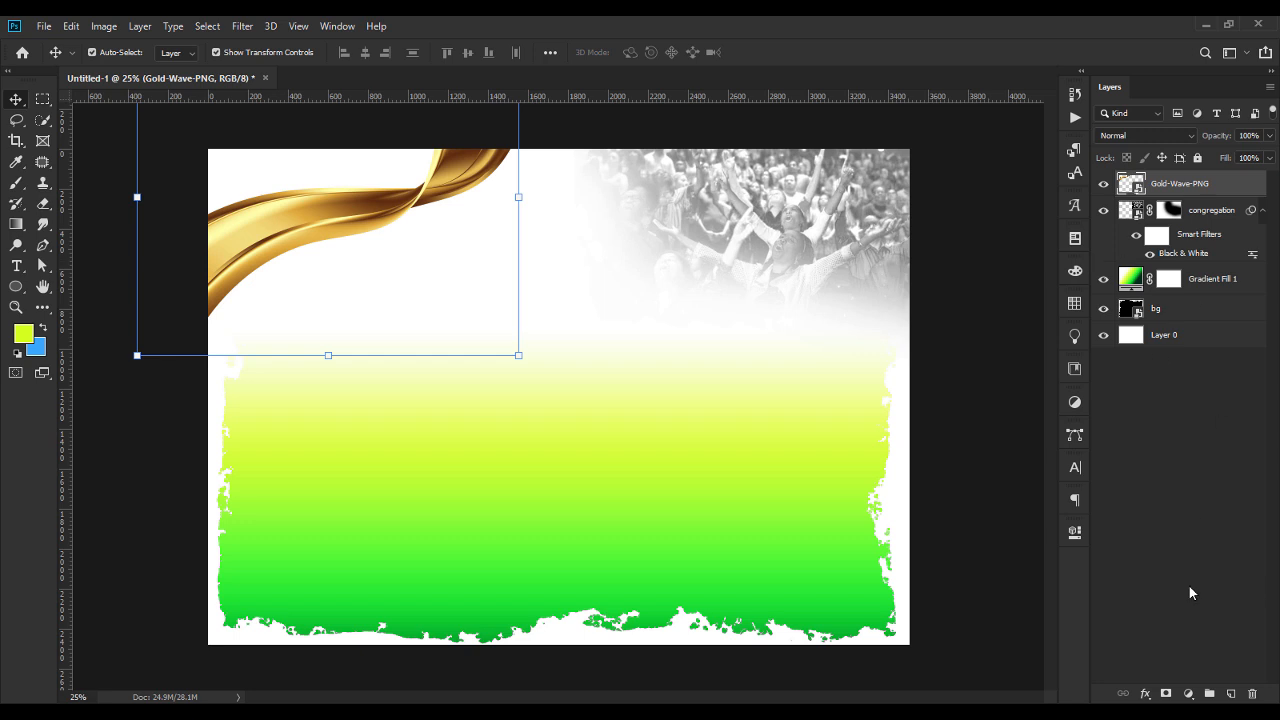
# Add a Hue/Saturation adjustment layer with saturation -100 and clip it to the gold wave layer.
pyautogui.click(1188, 693)
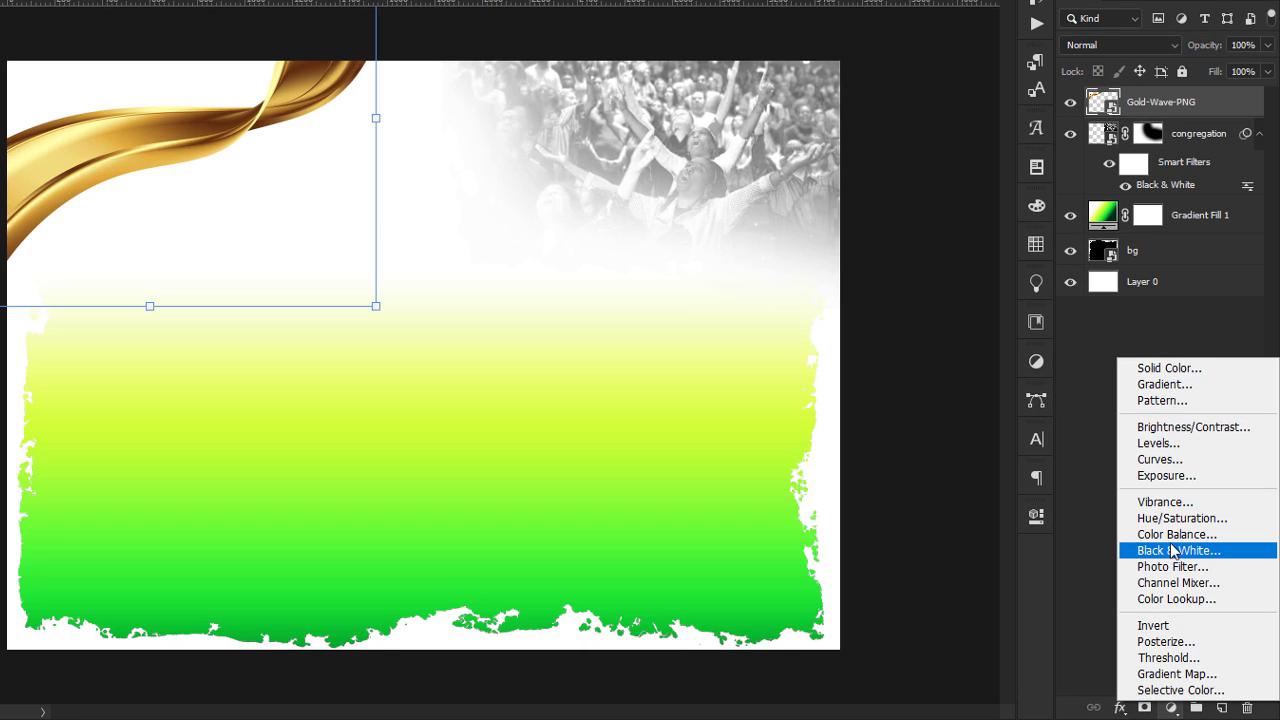
pyautogui.click(1177, 518)
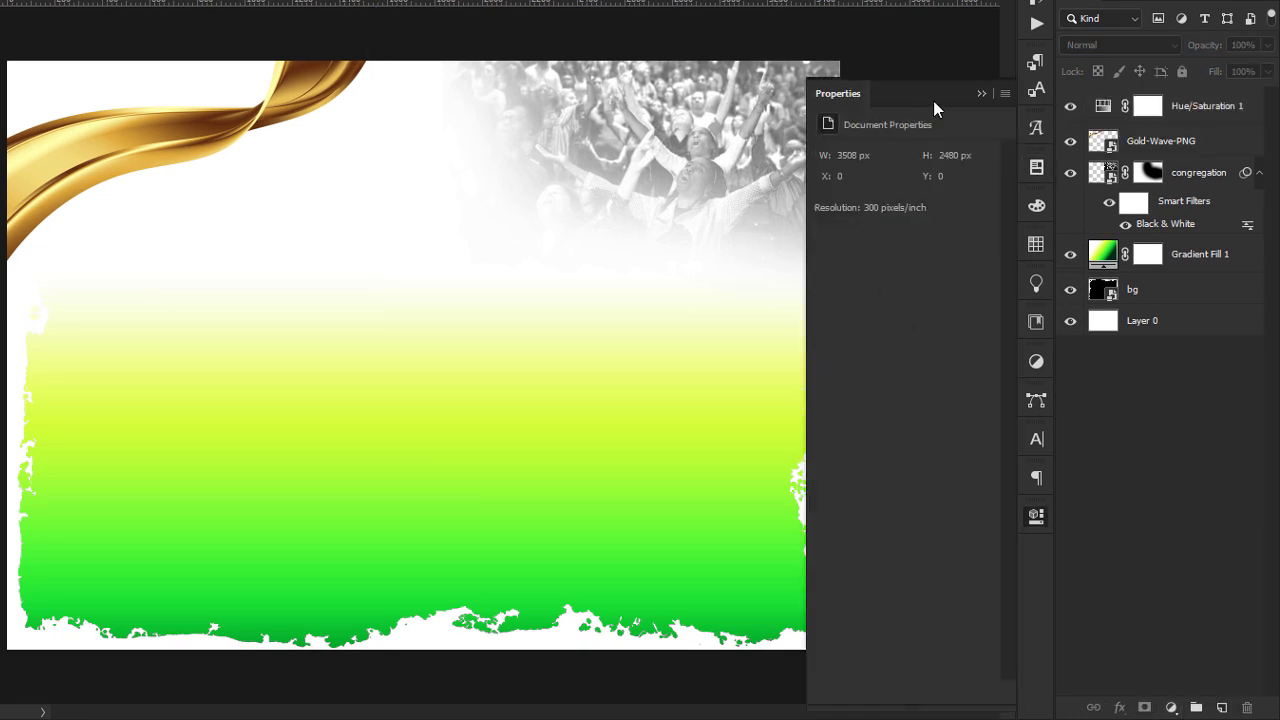
pyautogui.click(981, 93)
pyautogui.doubleClick(1104, 108)
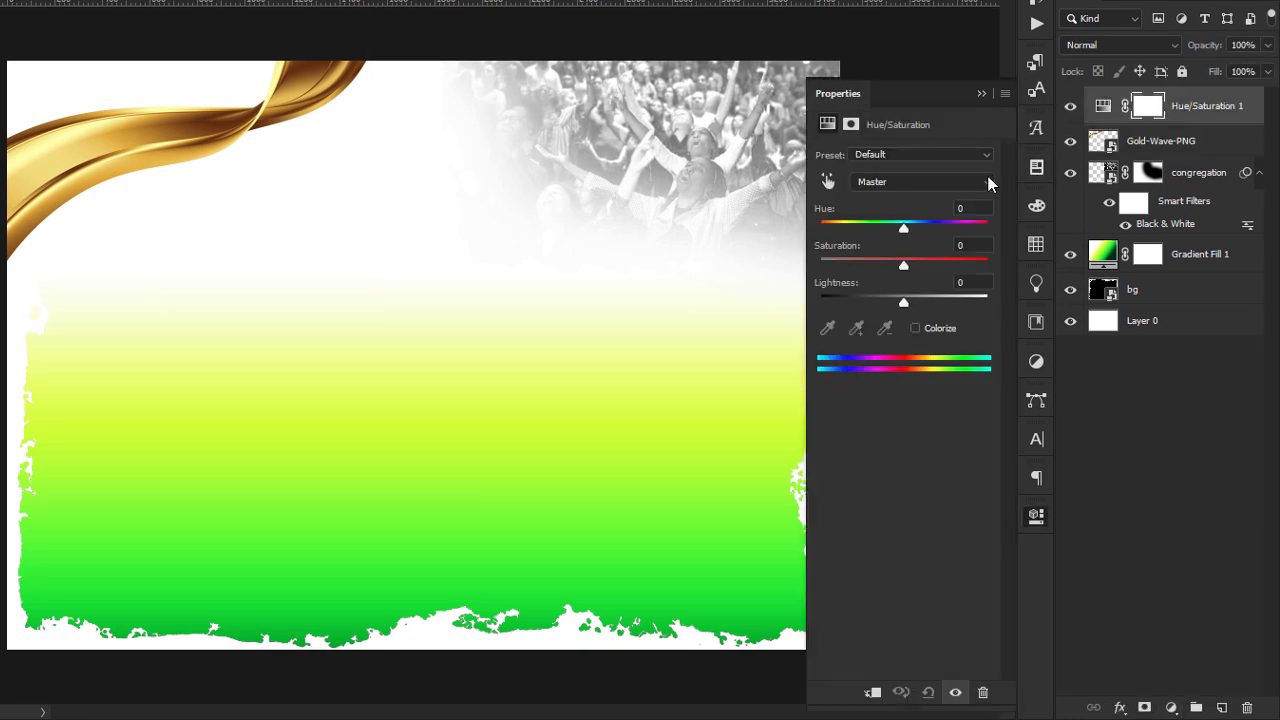
pyautogui.moveTo(903, 265); pyautogui.dragTo(783, 266)
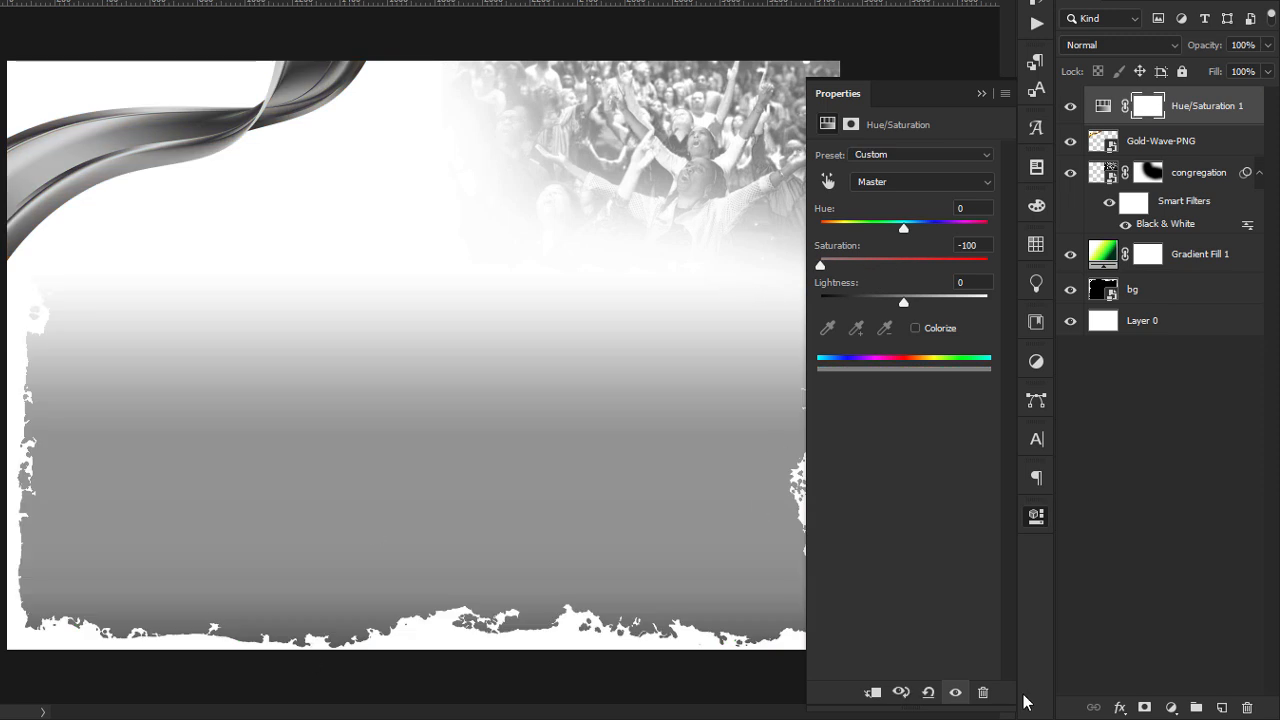
pyautogui.click(871, 694)
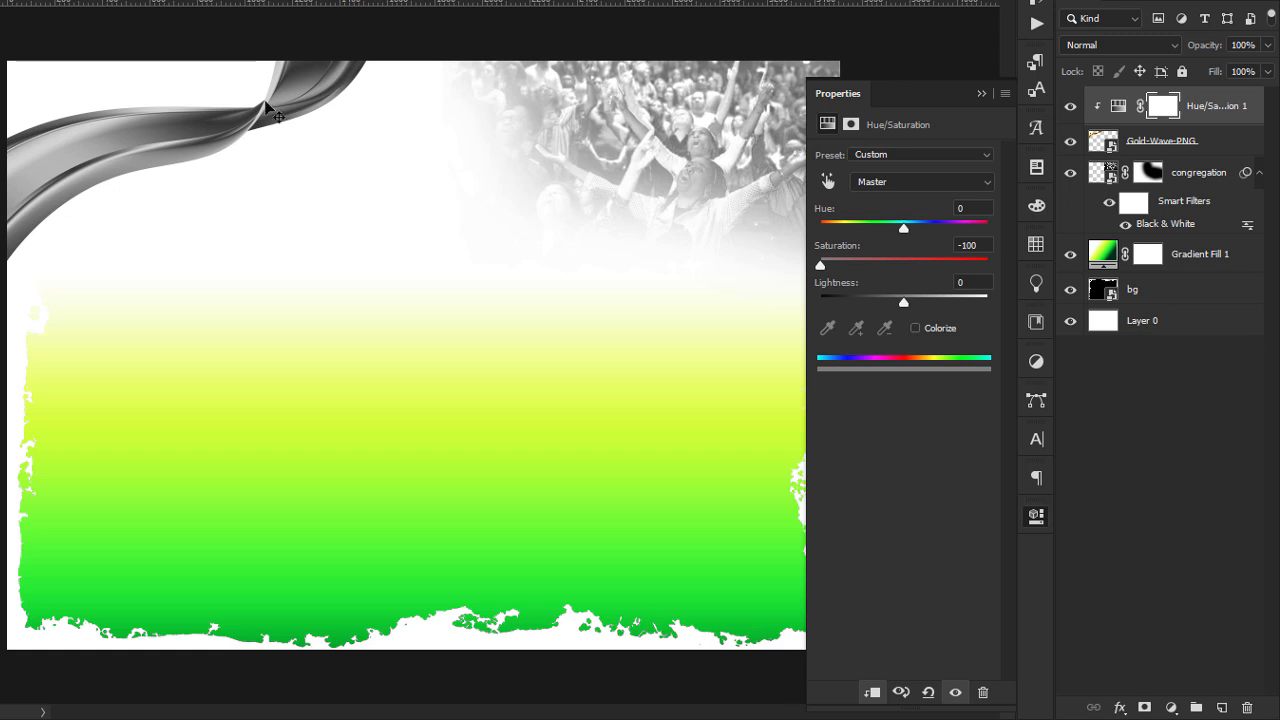
pyautogui.click(982, 94)
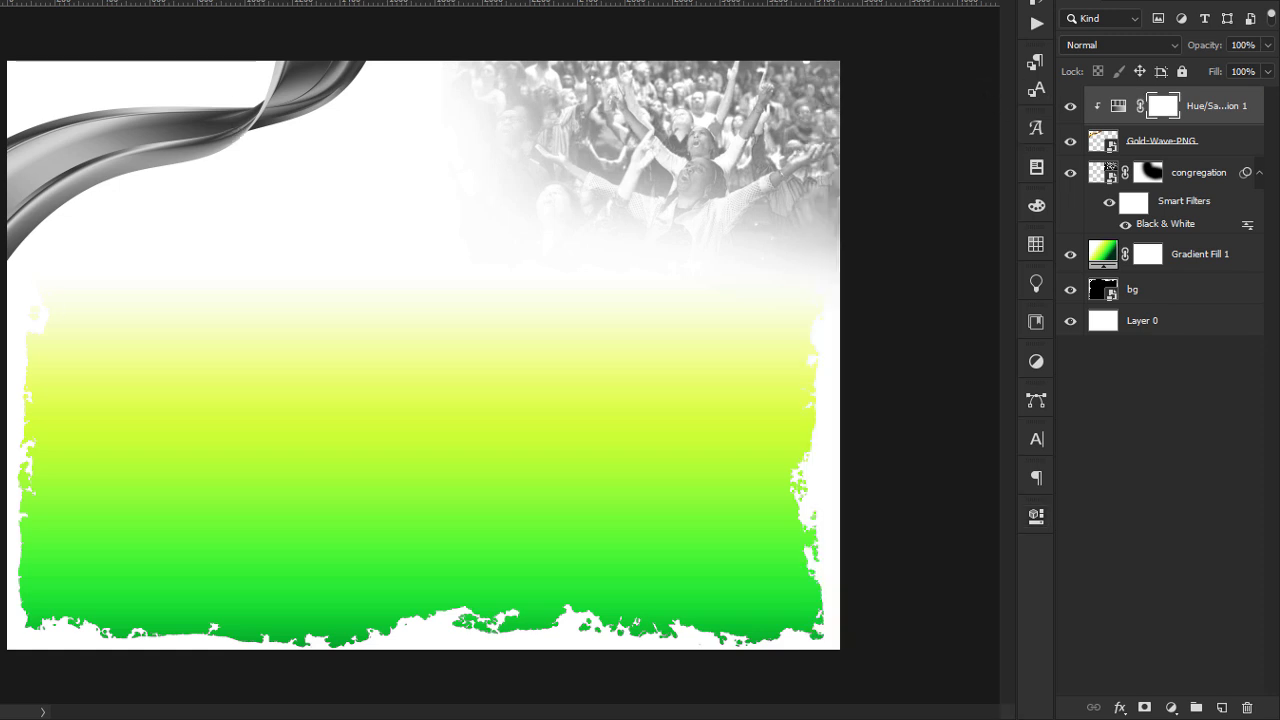
# Add a Levels adjustment layer clipped to the gold wave and set its shadow input level to 39.
pyautogui.click(270, 110)
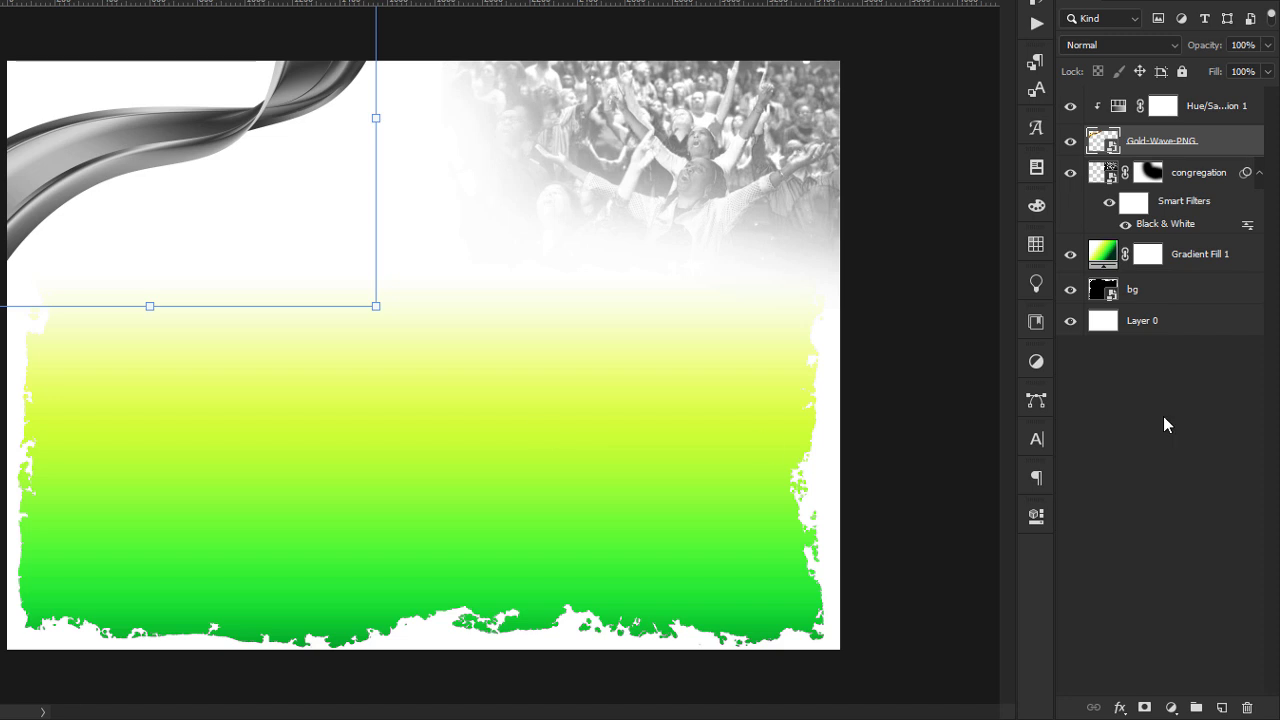
pyautogui.click(1172, 708)
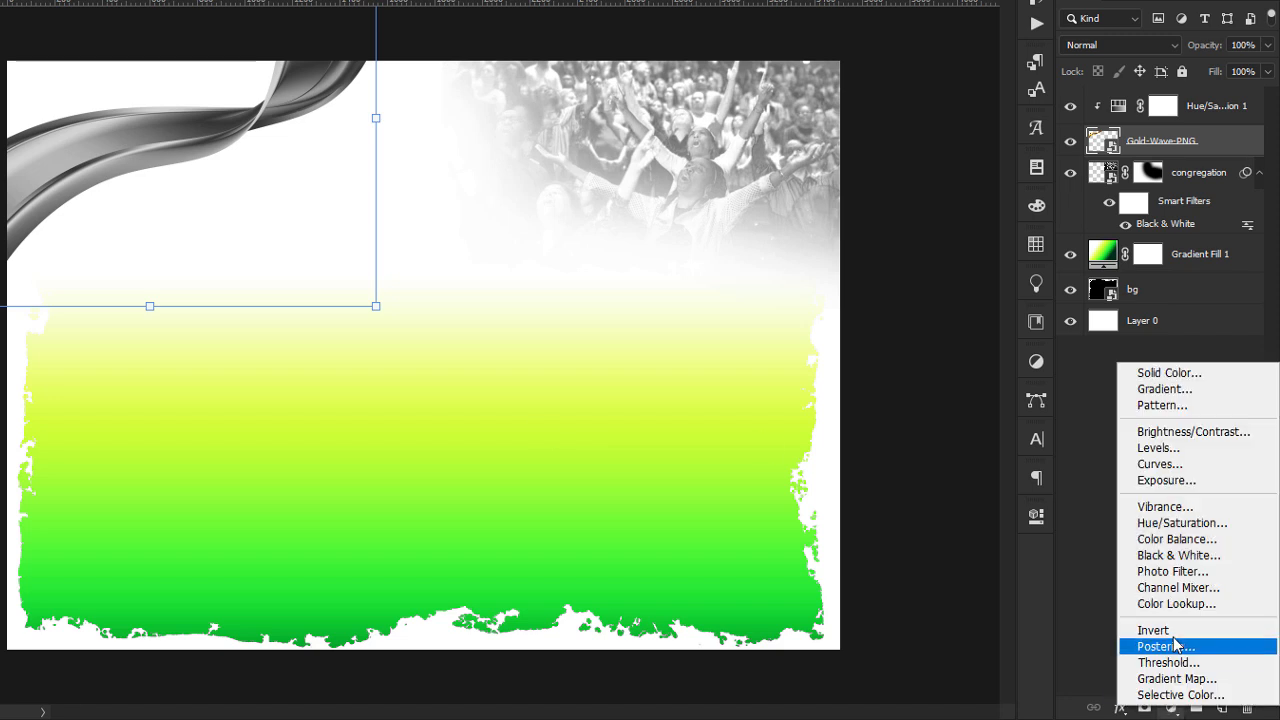
pyautogui.click(1187, 455)
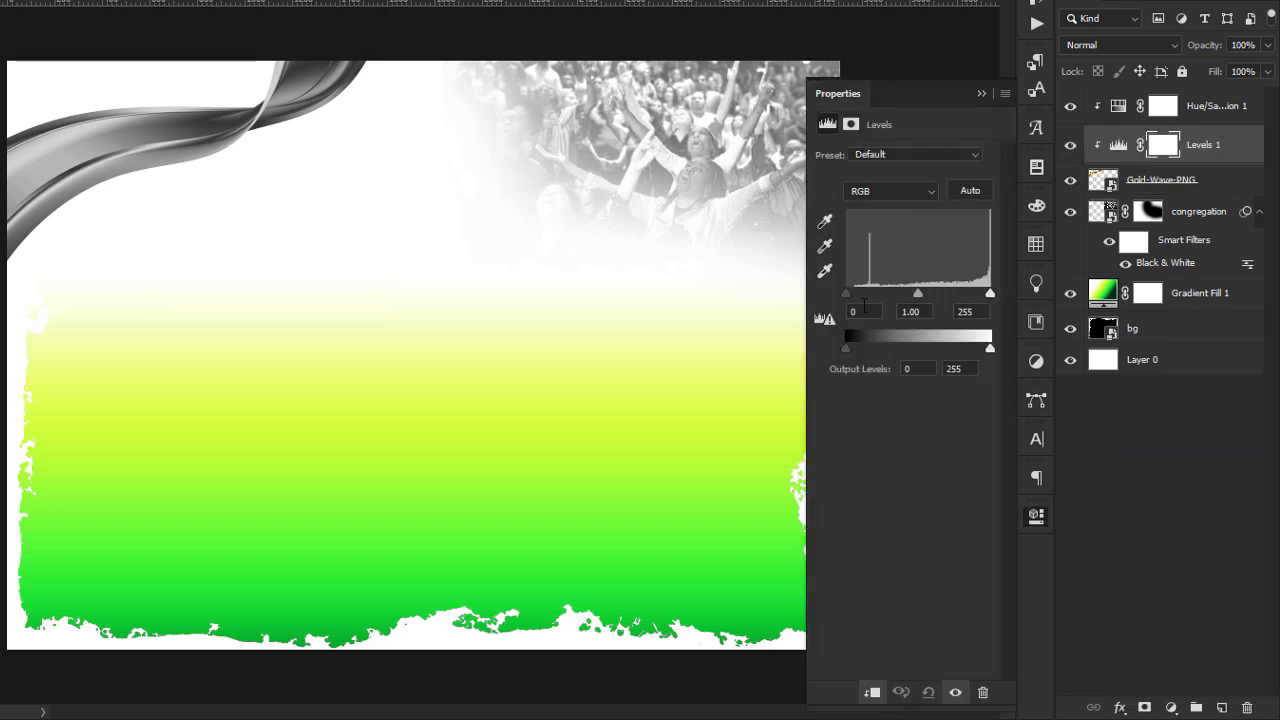
pyautogui.click(865, 310)
pyautogui.write('39')
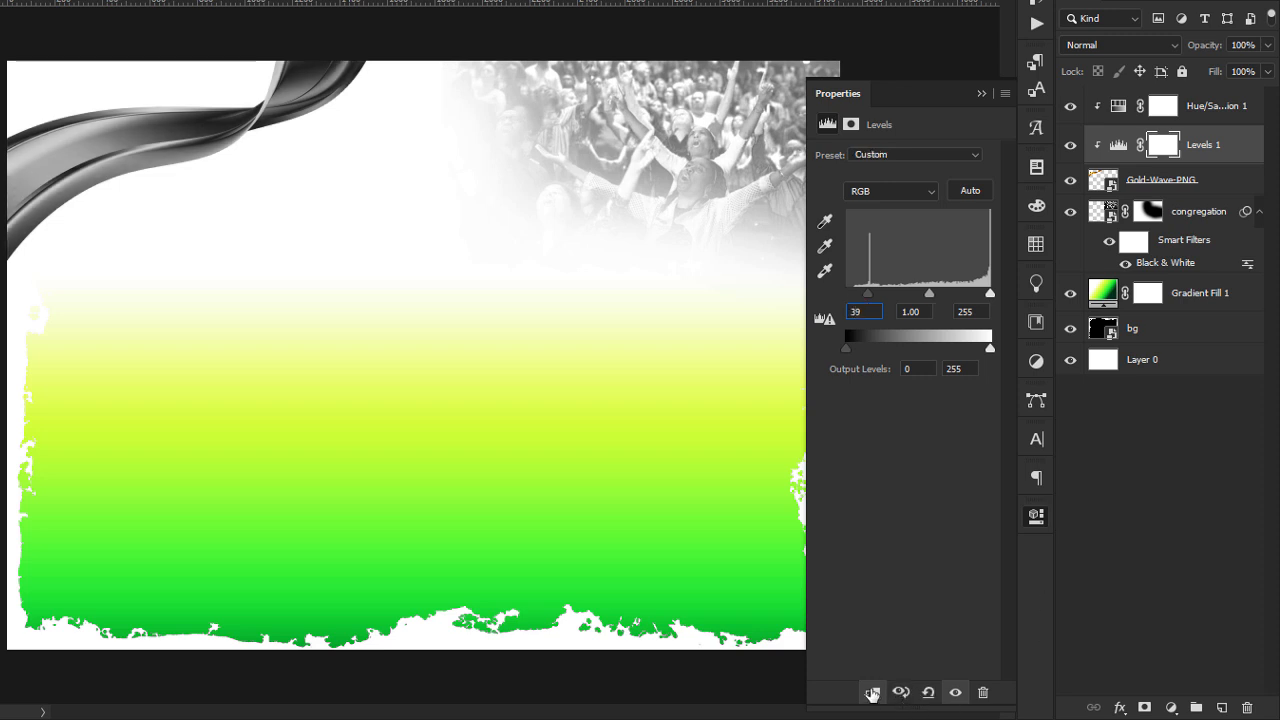
pyautogui.click(981, 93)
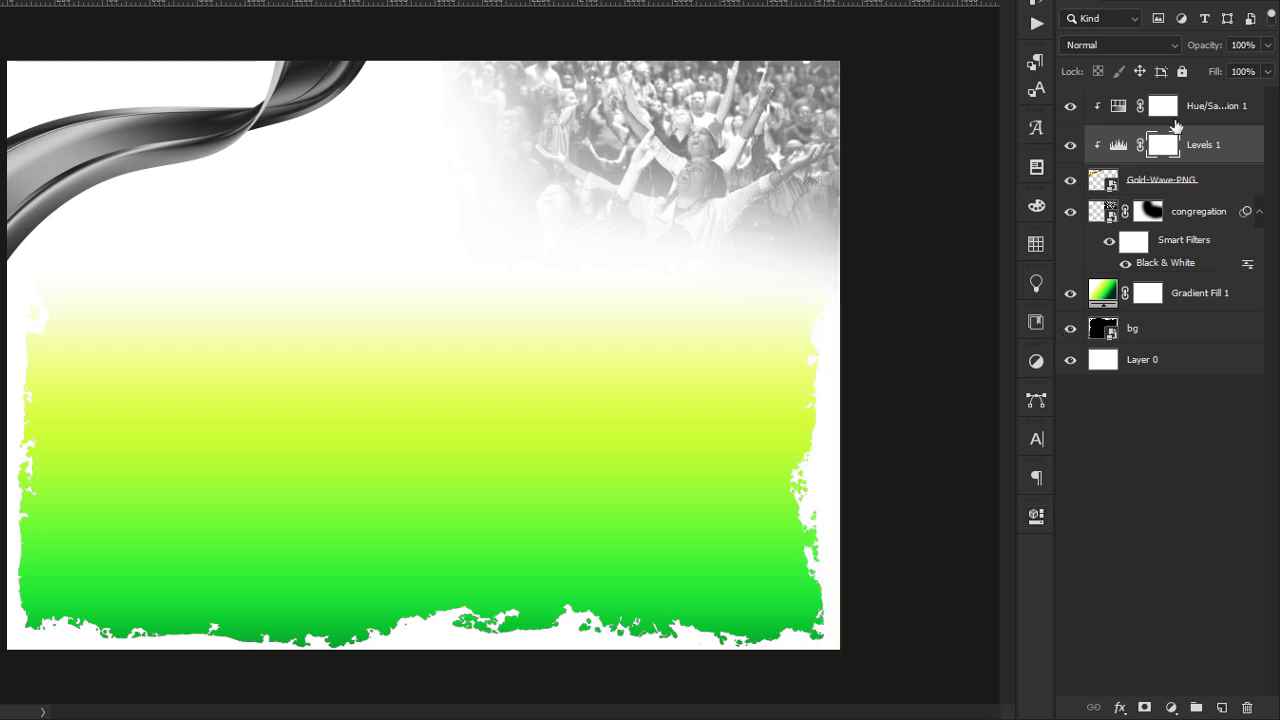
# Move the Levels layer above Hue/Saturation and set its midtone input to 1.66 and highlight input to 169.
pyautogui.moveTo(1212, 140); pyautogui.dragTo(1208, 106)
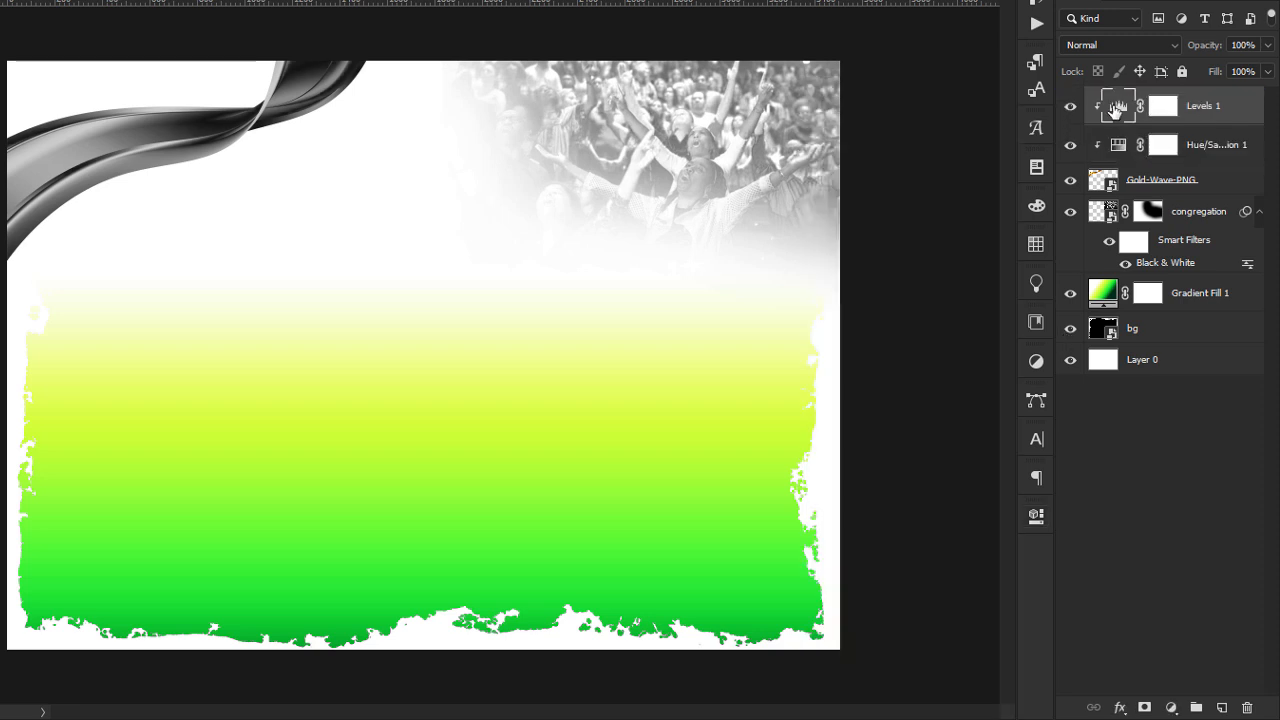
pyautogui.doubleClick(1117, 106)
pyautogui.press('Tab')
pyautogui.write('1.66')
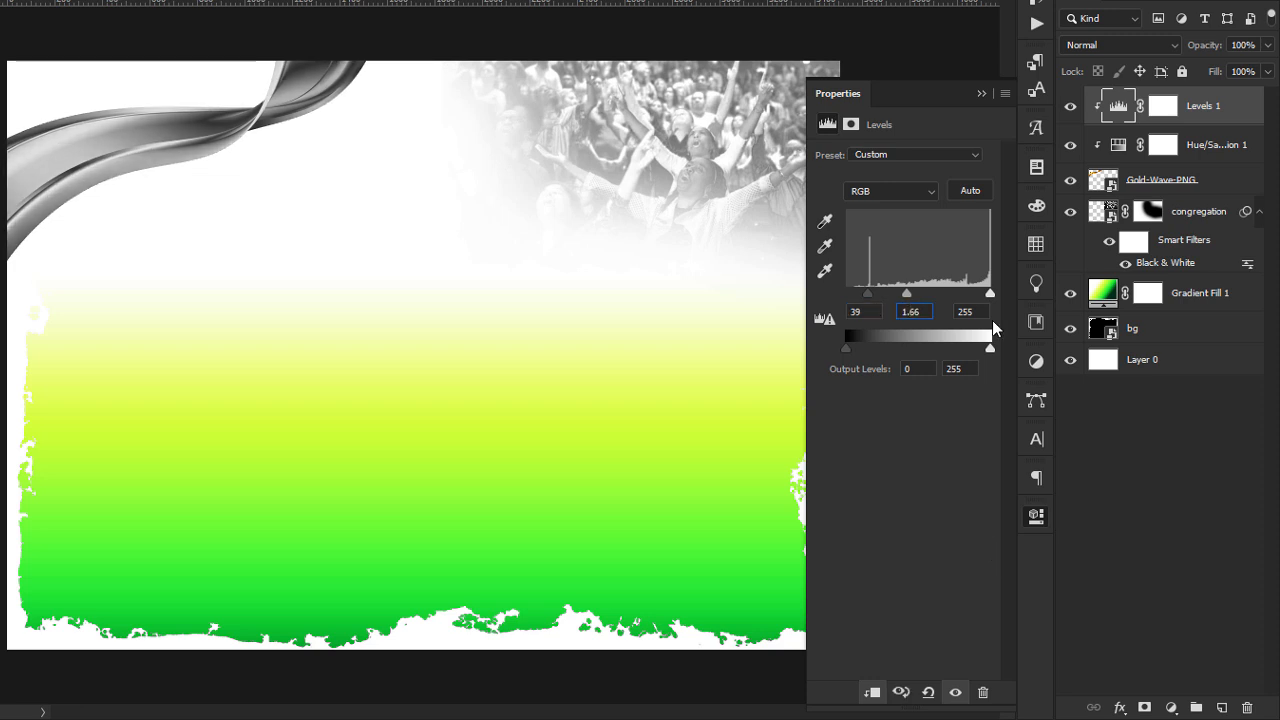
pyautogui.press('Tab')
pyautogui.moveTo(981, 312); pyautogui.dragTo(920, 327)
pyautogui.write('169')
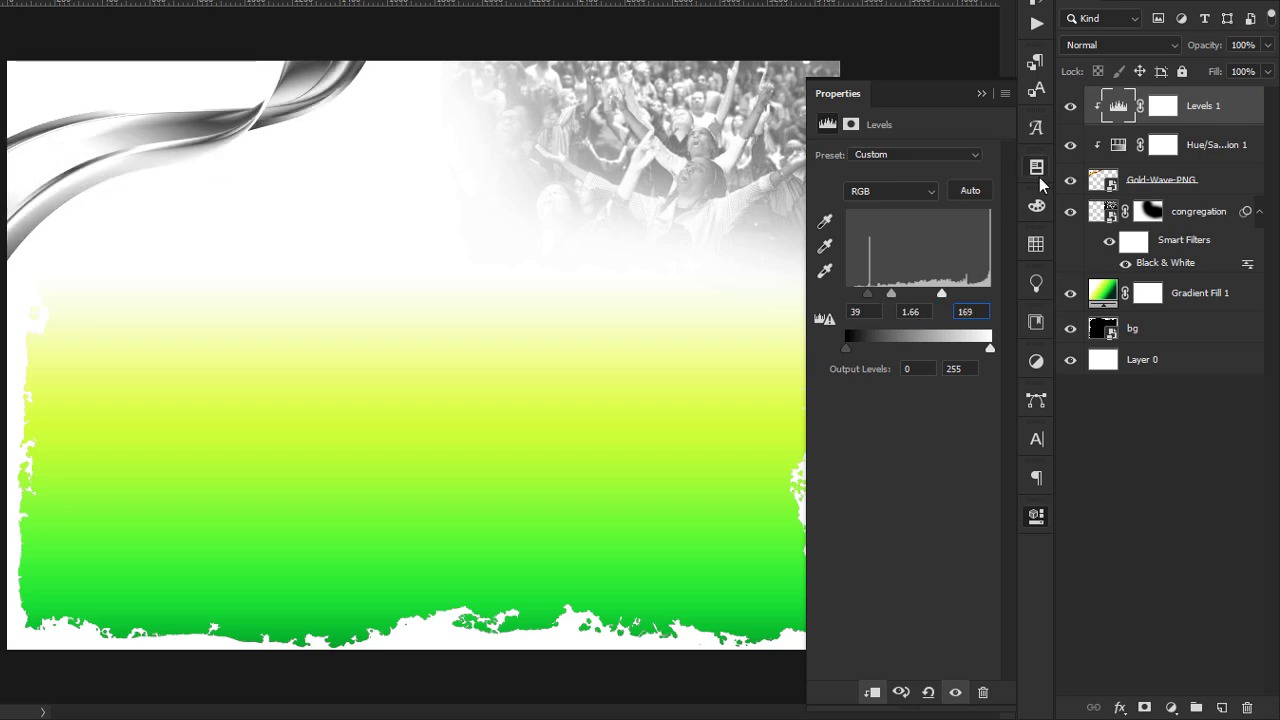
pyautogui.click(982, 93)
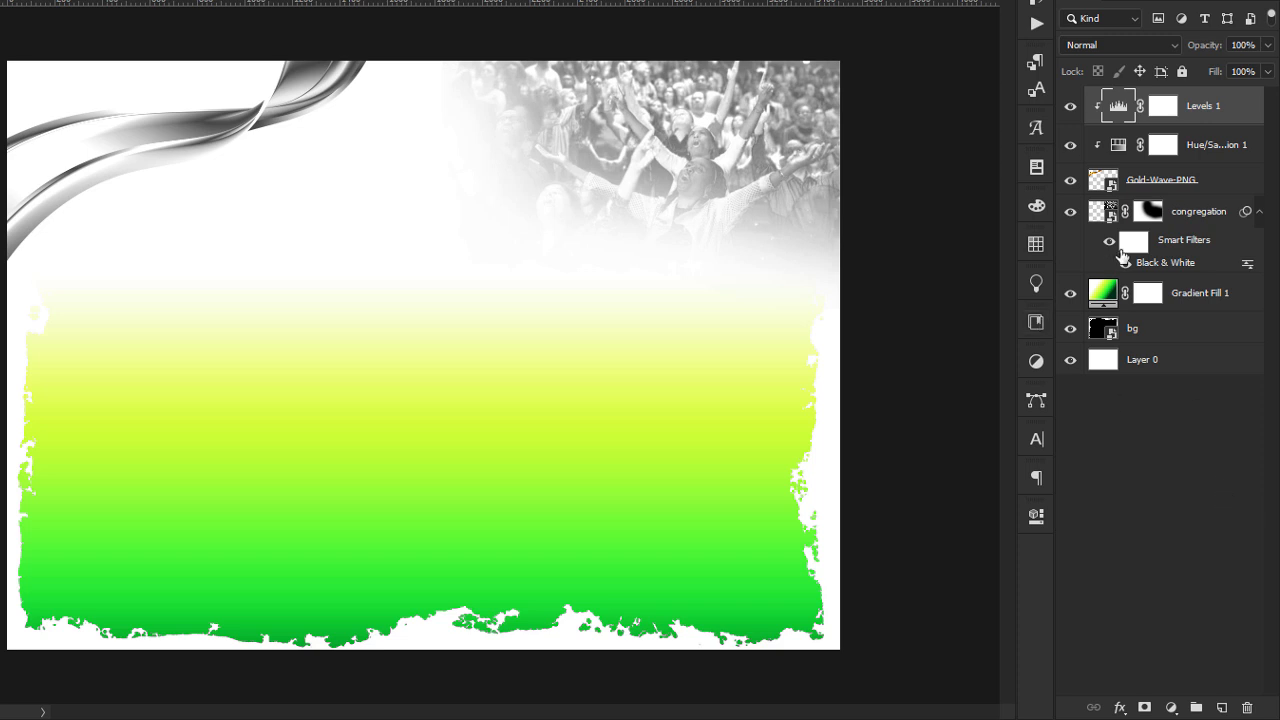
# Set the lightness of the wave's Hue/Saturation adjustment to +25.
pyautogui.click(1064, 132)
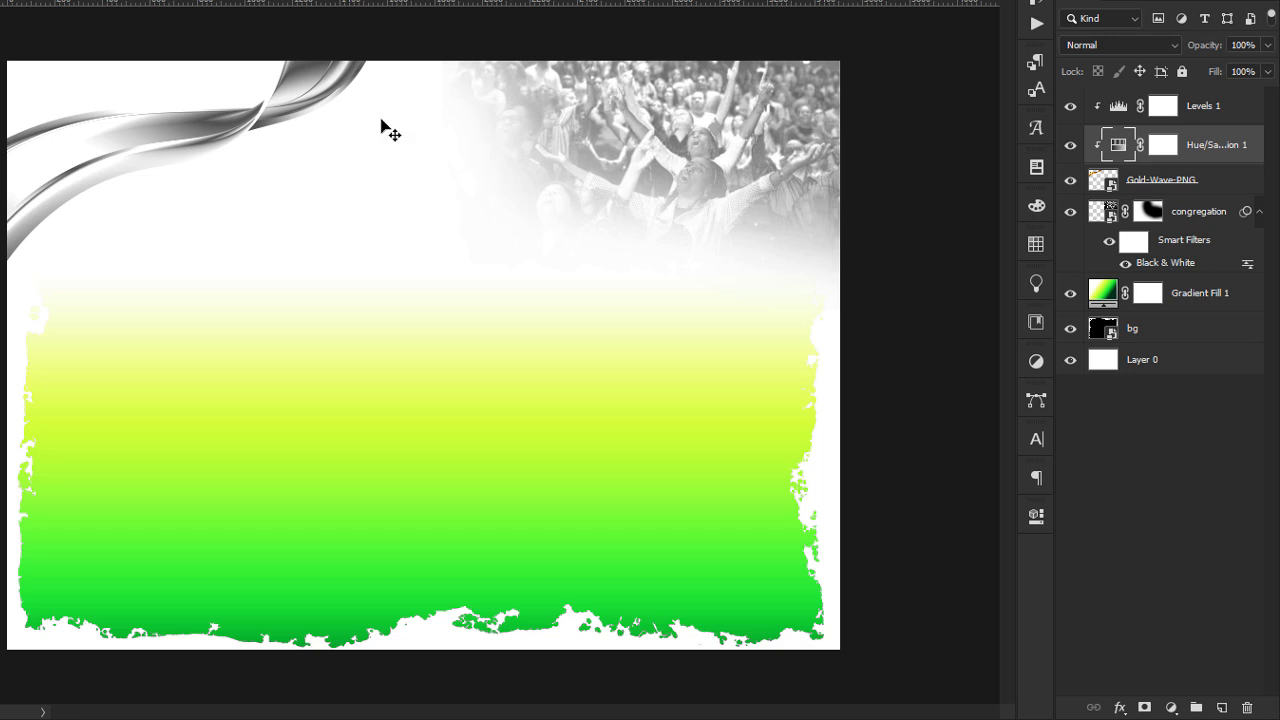
pyautogui.click(283, 113)
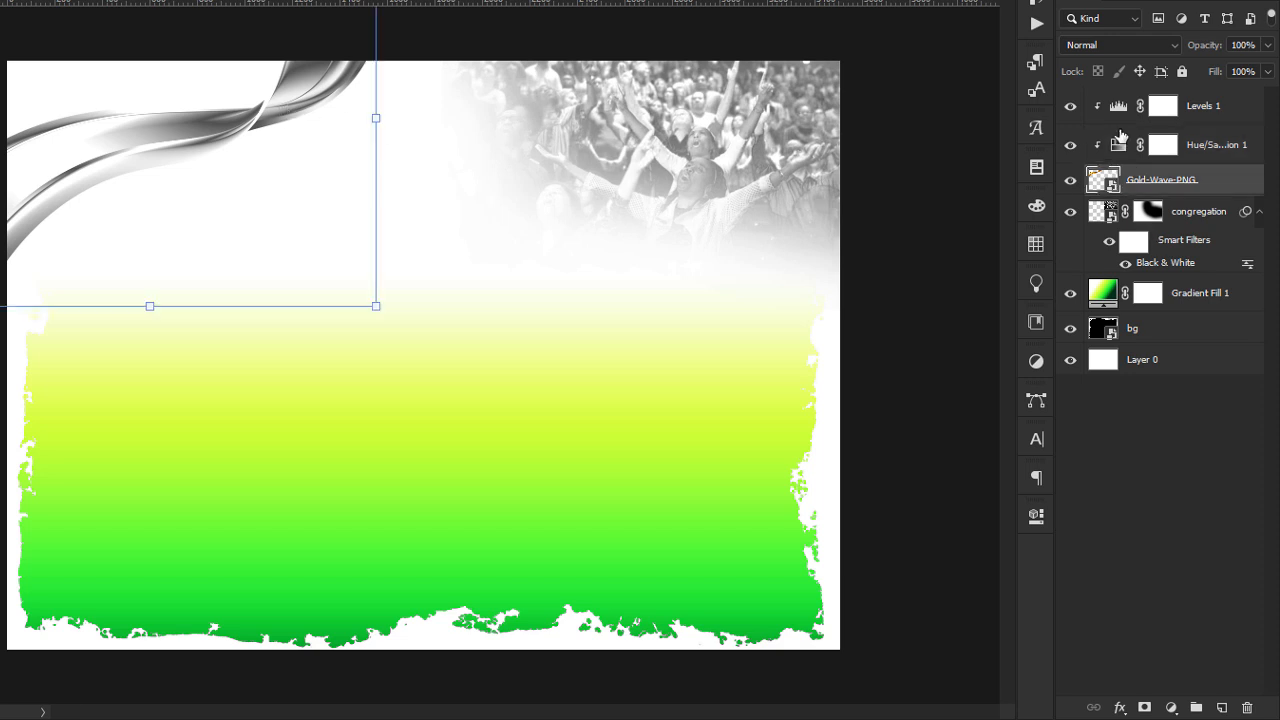
pyautogui.doubleClick(1117, 145)
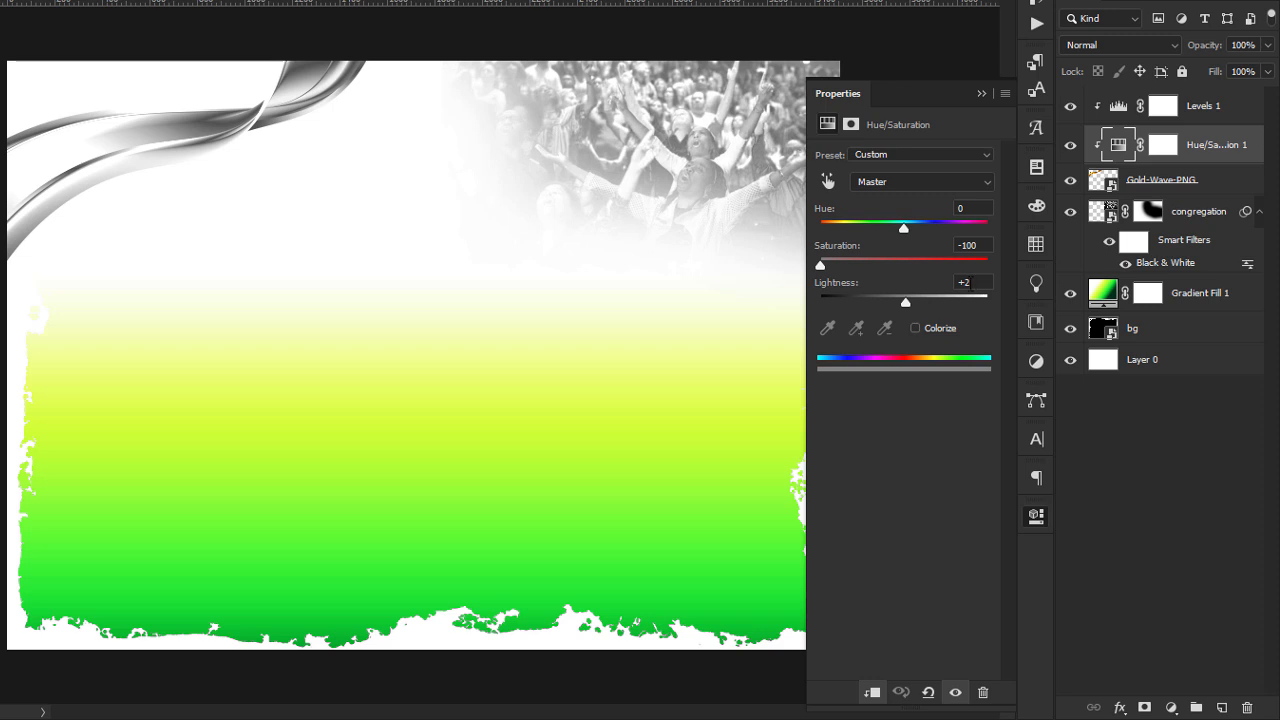
pyautogui.moveTo(910, 307); pyautogui.dragTo(926, 306)
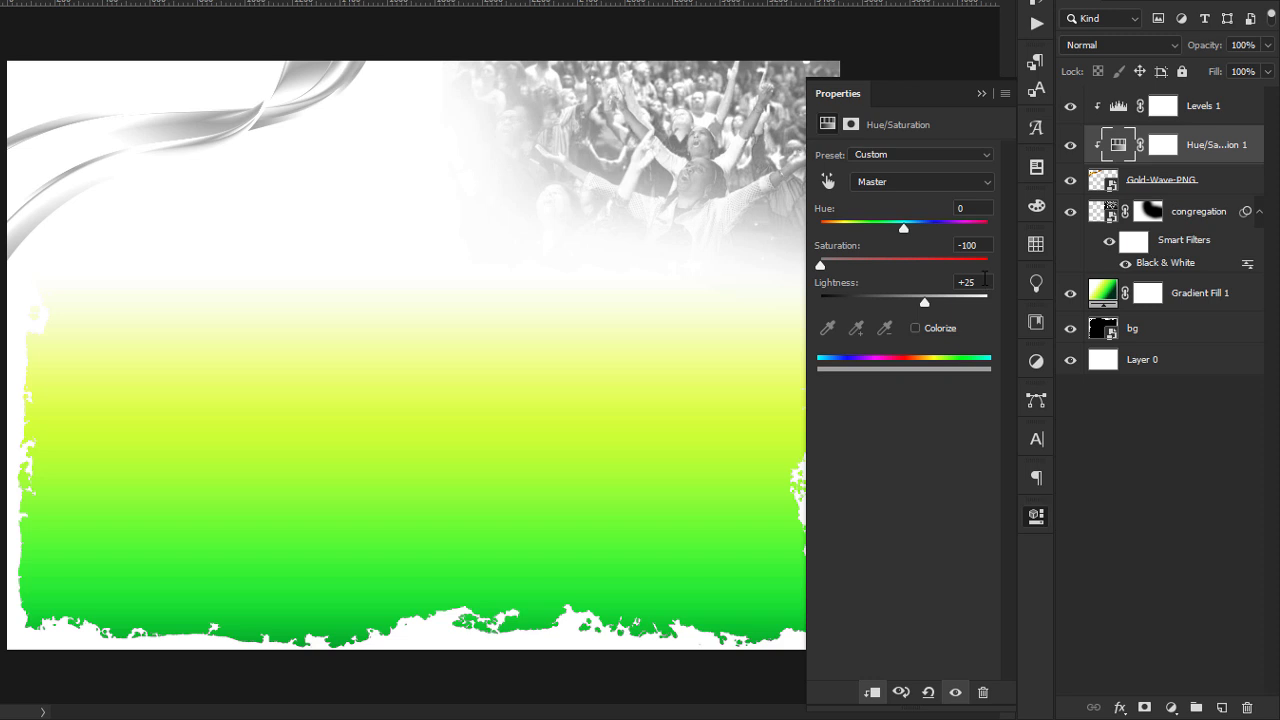
pyautogui.click(984, 93)
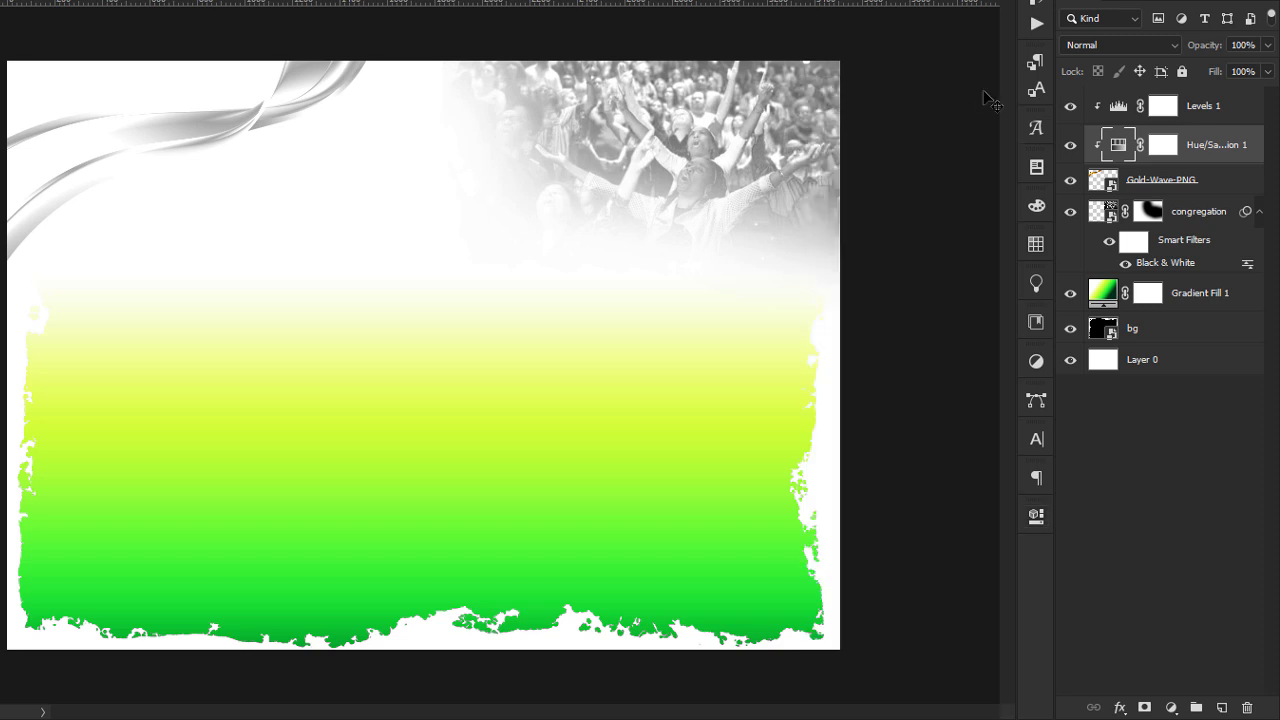
pyautogui.click(984, 93)
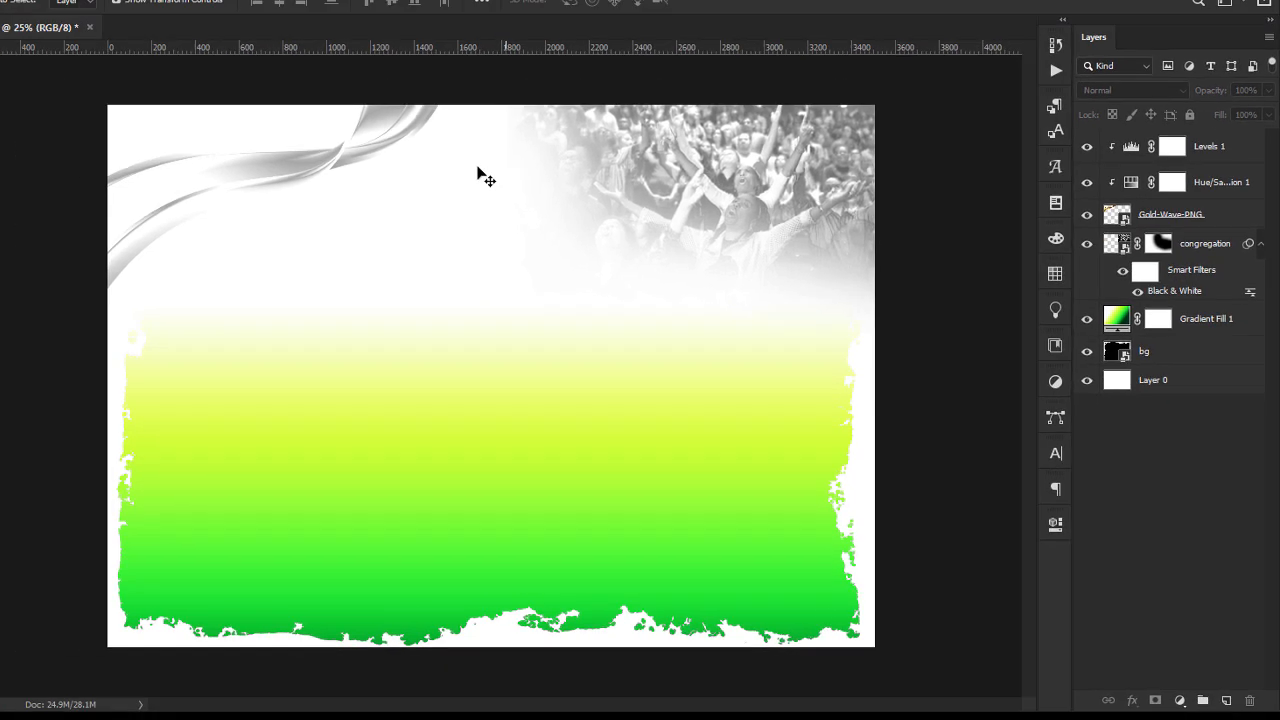
# Rotate the wave in the upper-left corner to about -24°, raising its tail at the left edge.
pyautogui.click(293, 97)
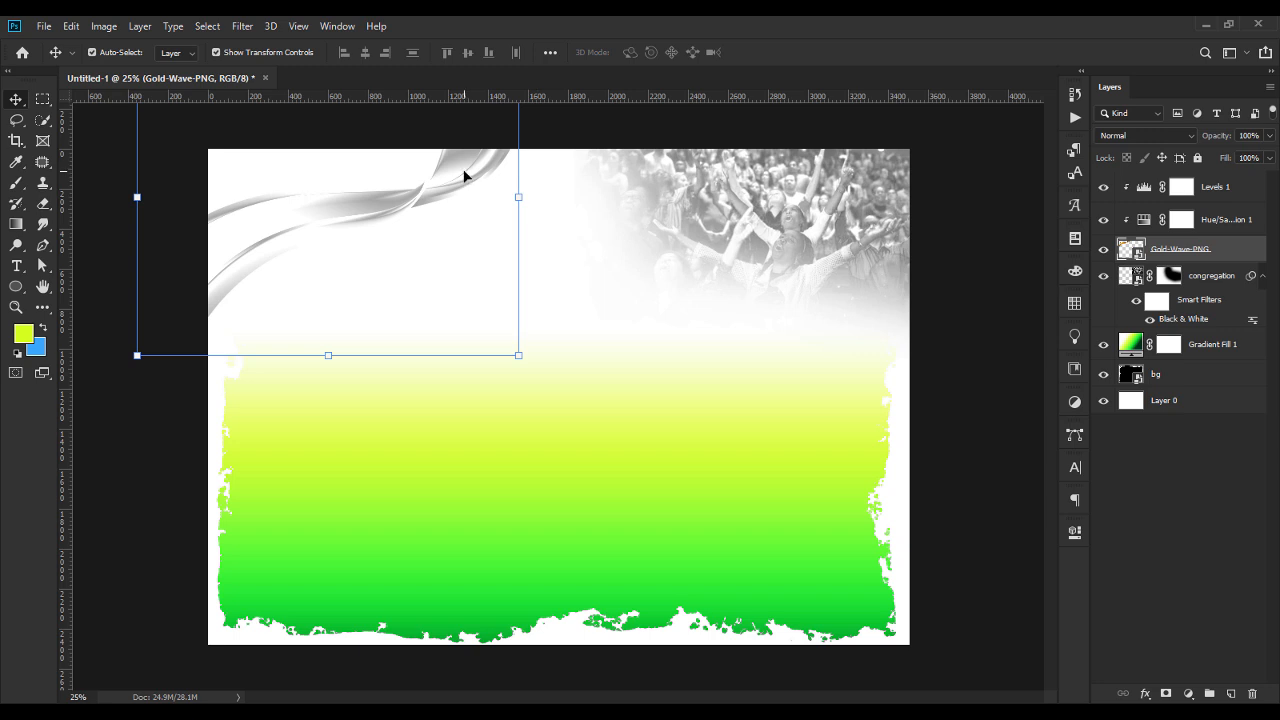
pyautogui.moveTo(521, 200); pyautogui.dragTo(492, 193)
pyautogui.press('Escape')
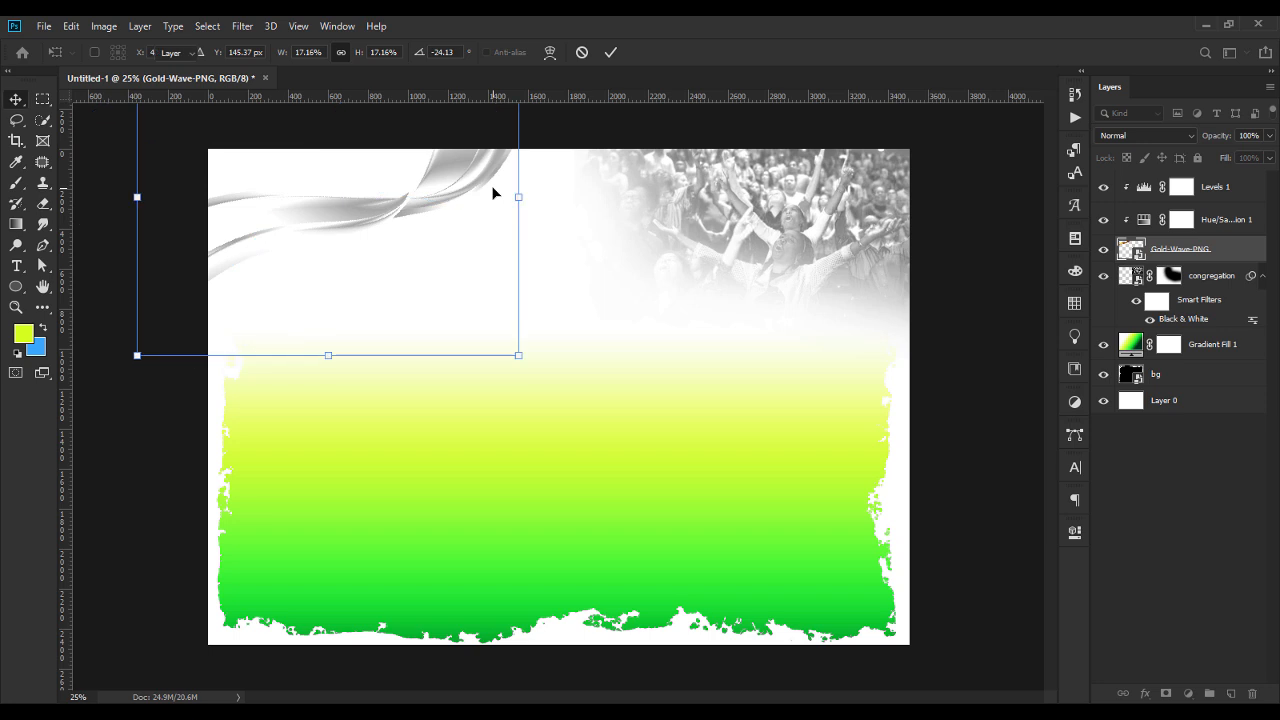
pyautogui.click(152, 445)
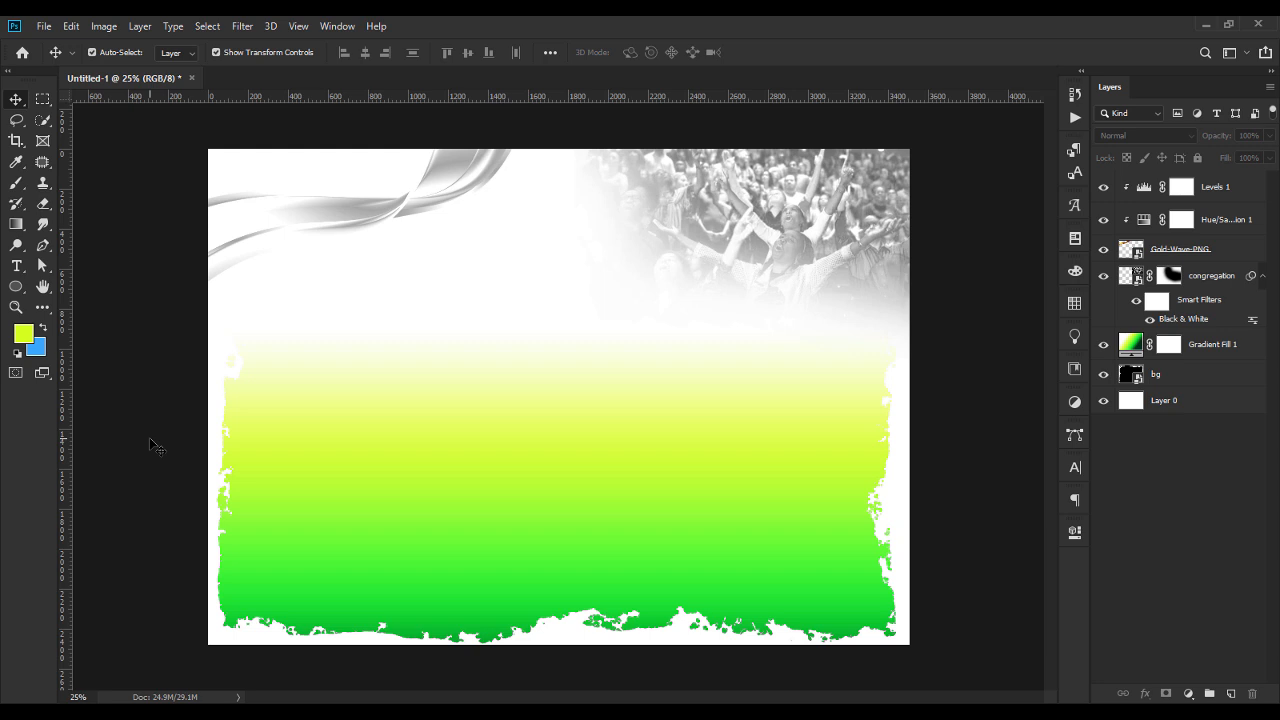
# Narrow the rough-edged bg shape slightly by pulling its left edge inward.
pyautogui.click(1186, 382)
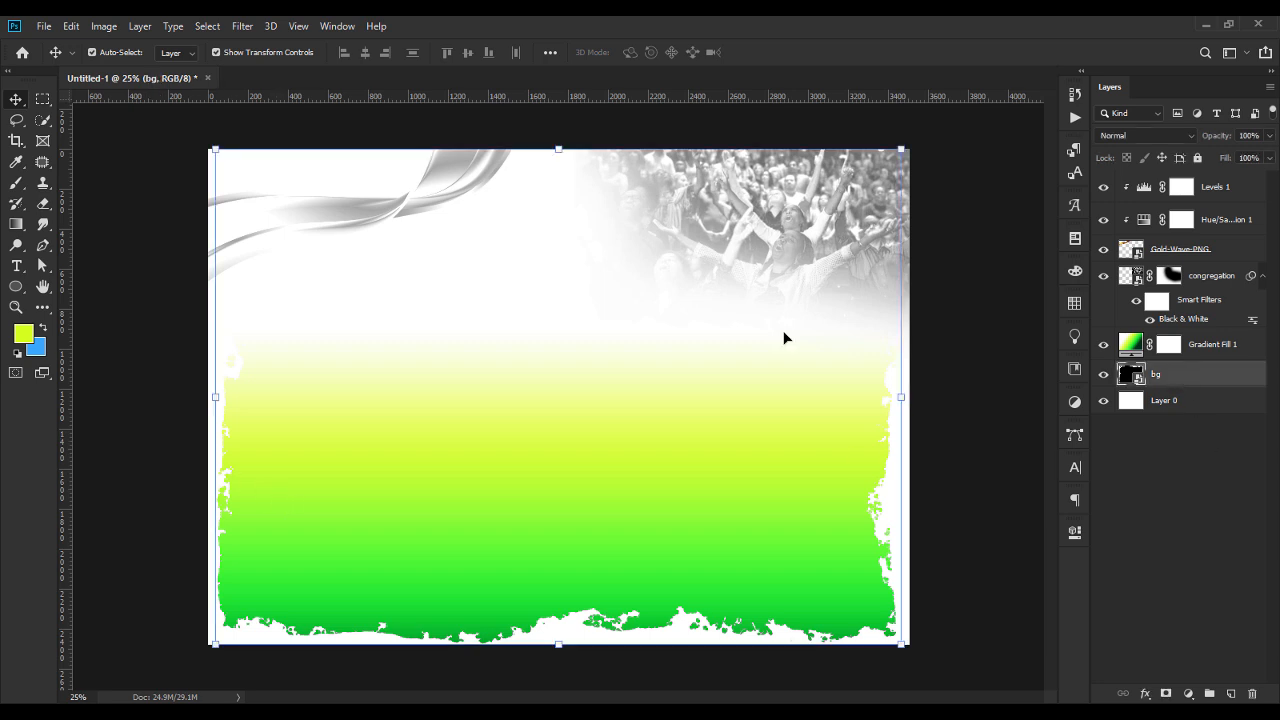
pyautogui.moveTo(215, 400); pyautogui.dragTo(220, 400)
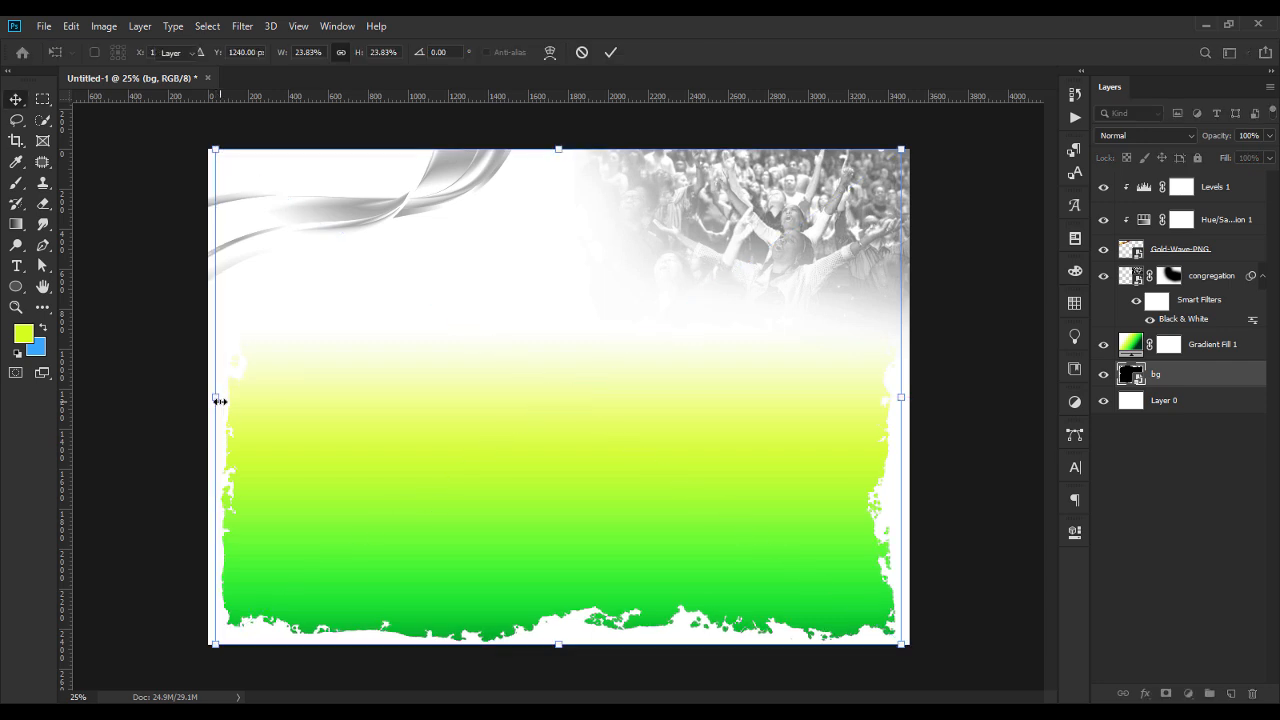
pyautogui.press('Return')
pyautogui.click(135, 405)
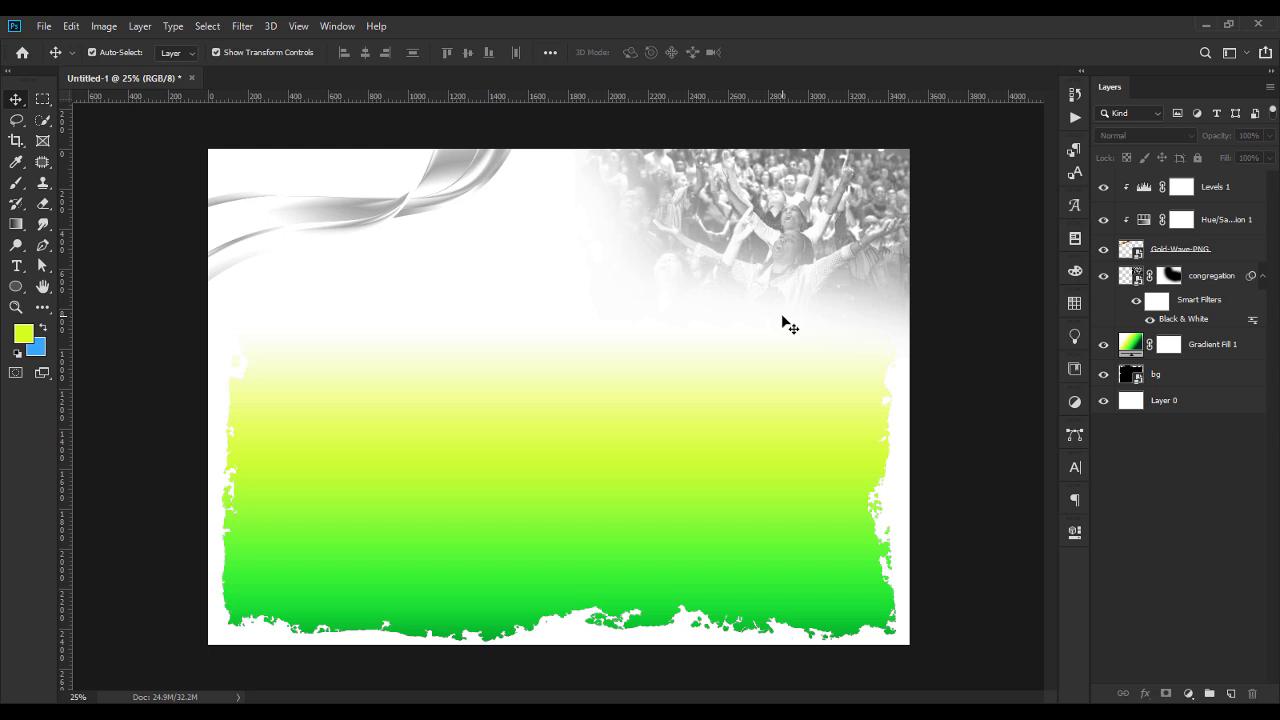
# Fade the lower part of the congregation photo further by erasing on its layer mask with the soft 1200 px tip.
pyautogui.click(794, 272)
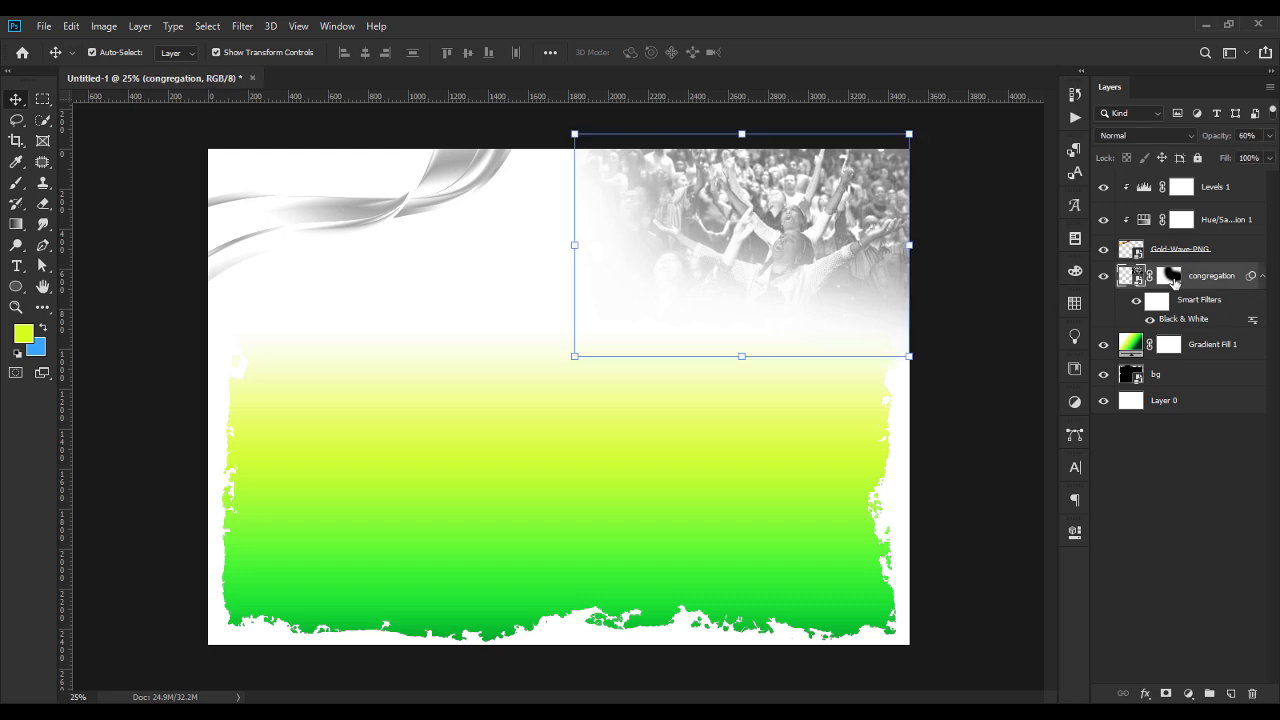
pyautogui.click(1173, 280)
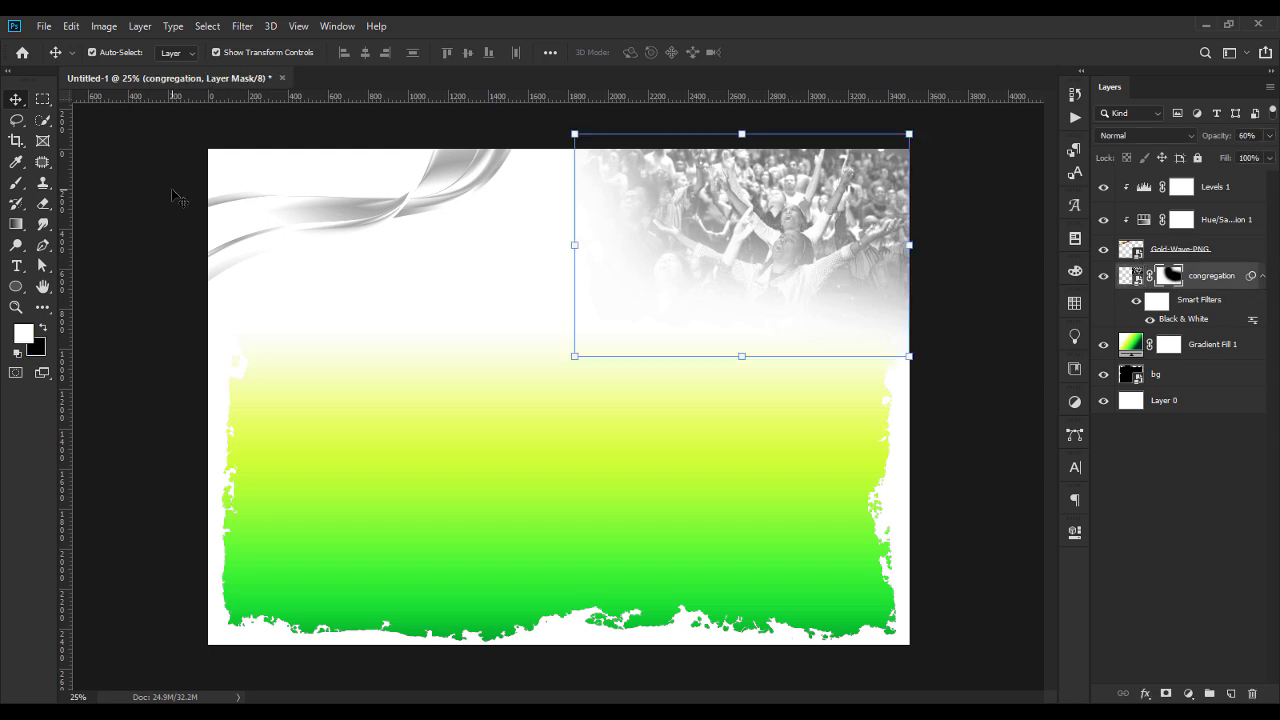
pyautogui.click(16, 182)
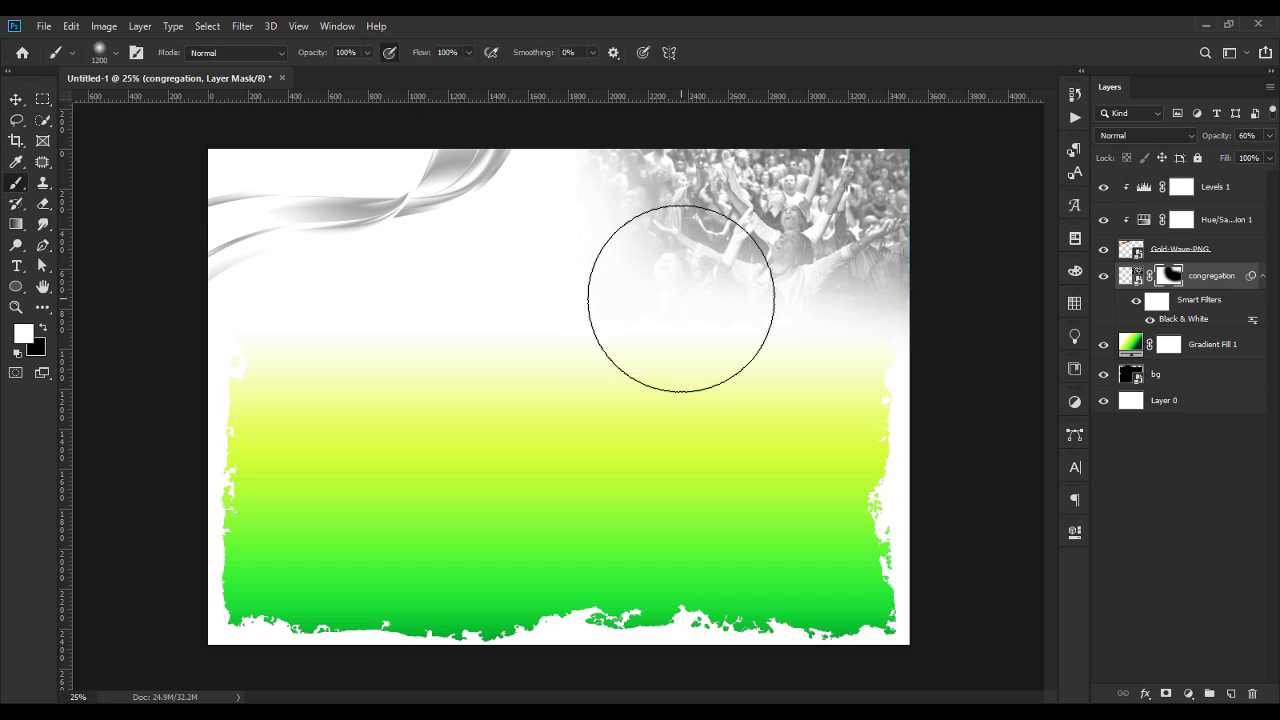
pyautogui.click(728, 288)
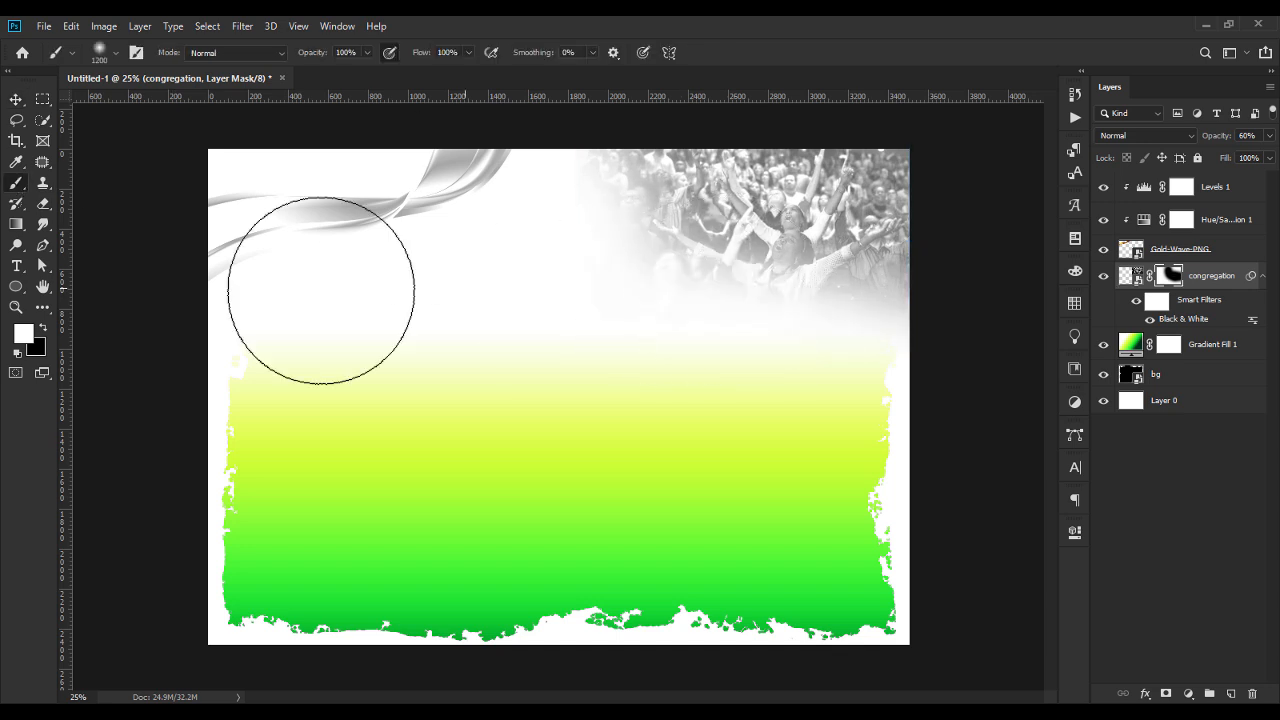
pyautogui.click(43, 203)
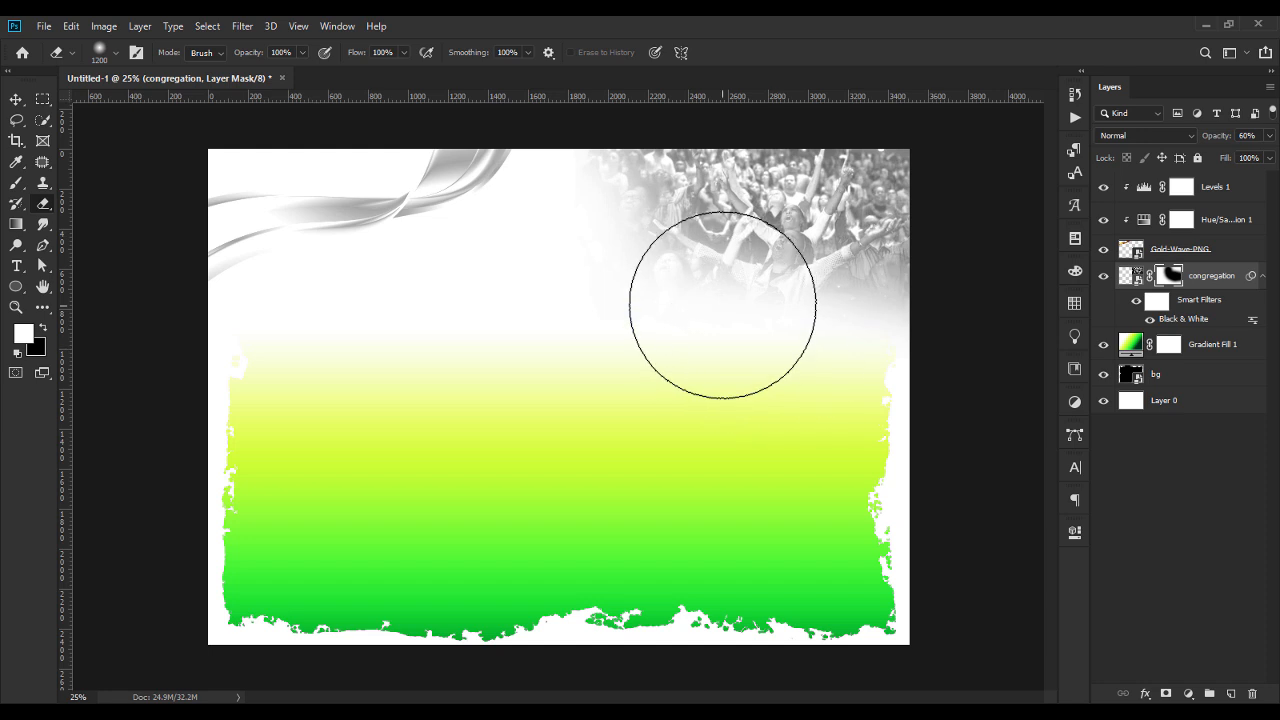
pyautogui.click(721, 305)
pyautogui.hotkey('ctrl', 'z')
pyautogui.click(760, 311)
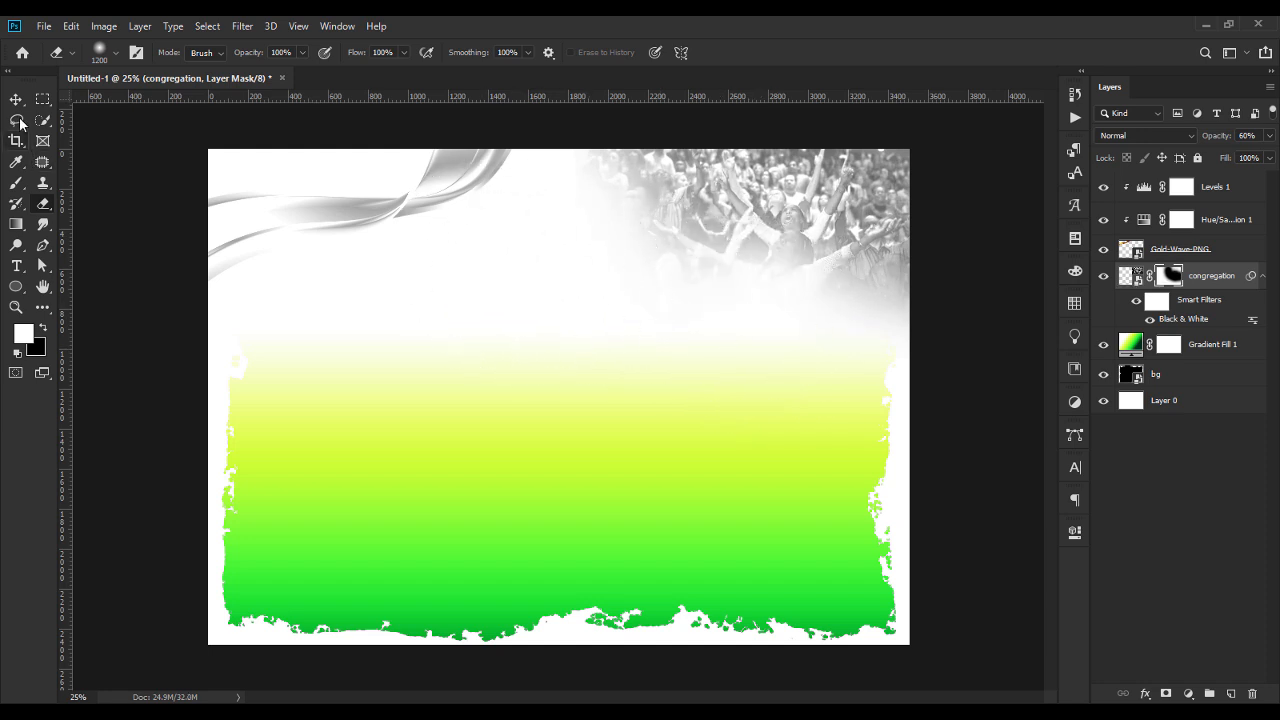
pyautogui.press('v')
pyautogui.click(155, 439)
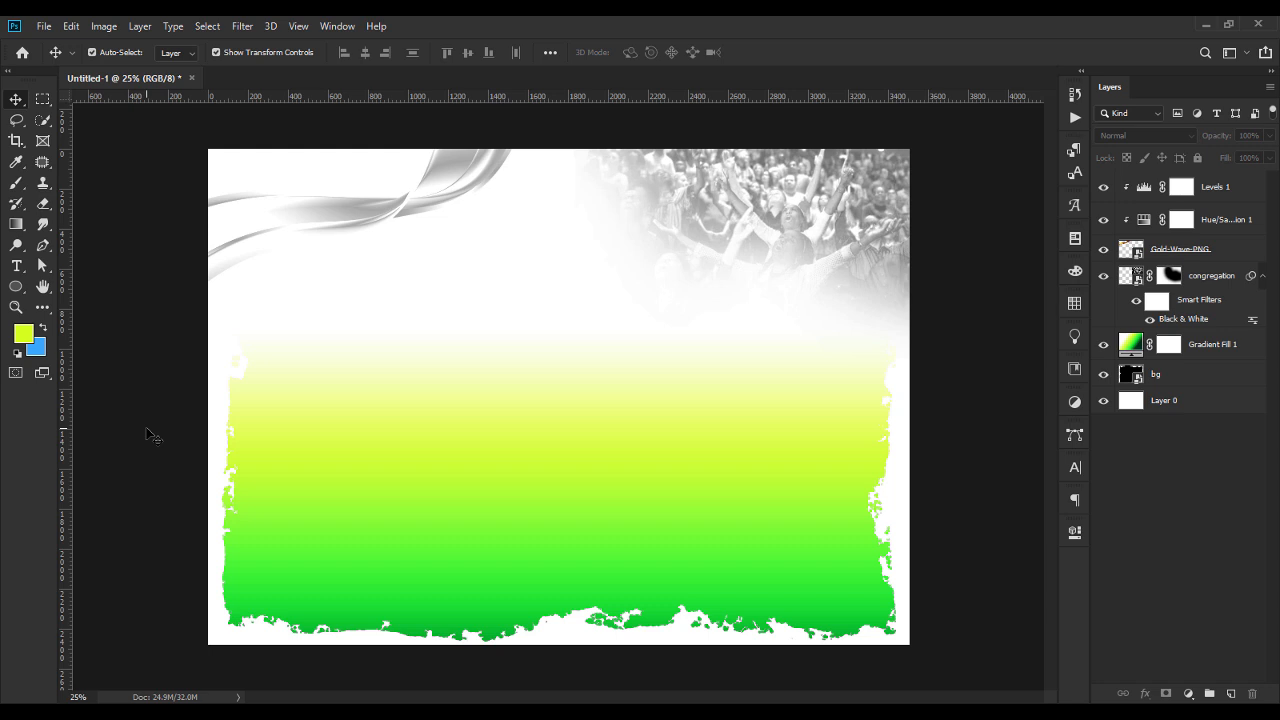
# Open editable sale banner 4.psd from the mega prasie tutorial folder without updating its text layers.
pyautogui.hotkey('alt', 'Tab')
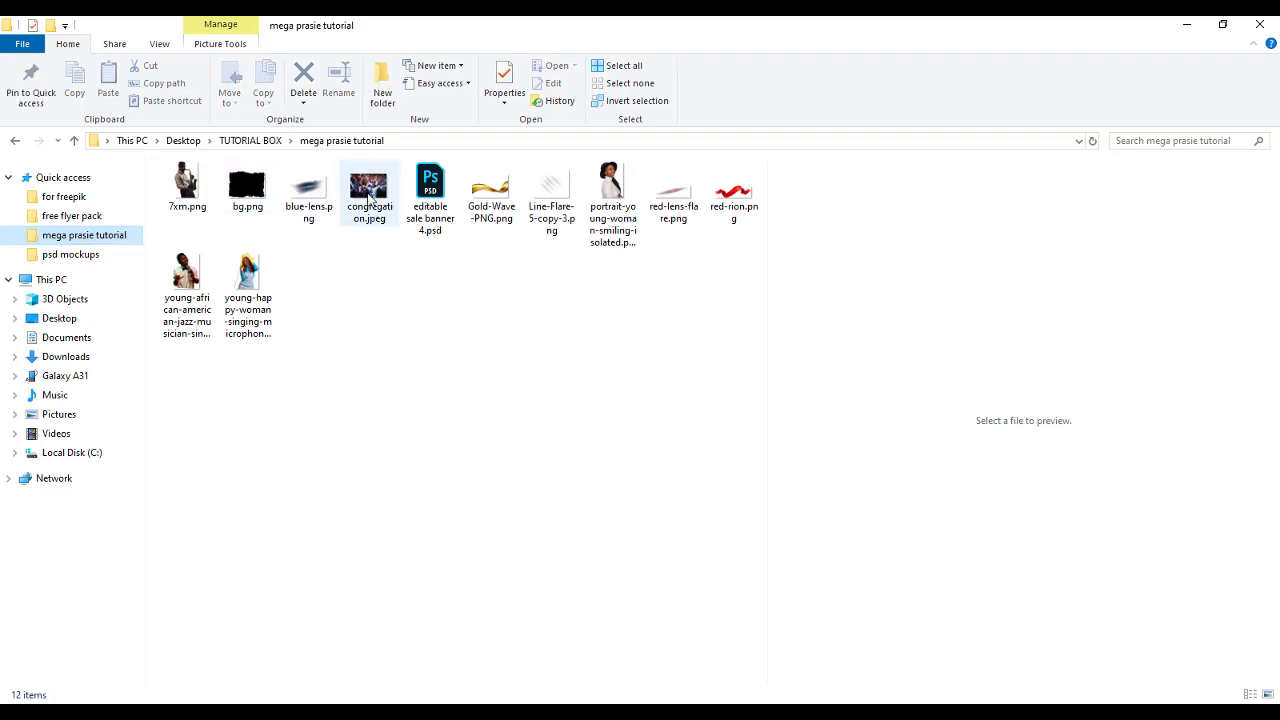
pyautogui.click(432, 188)
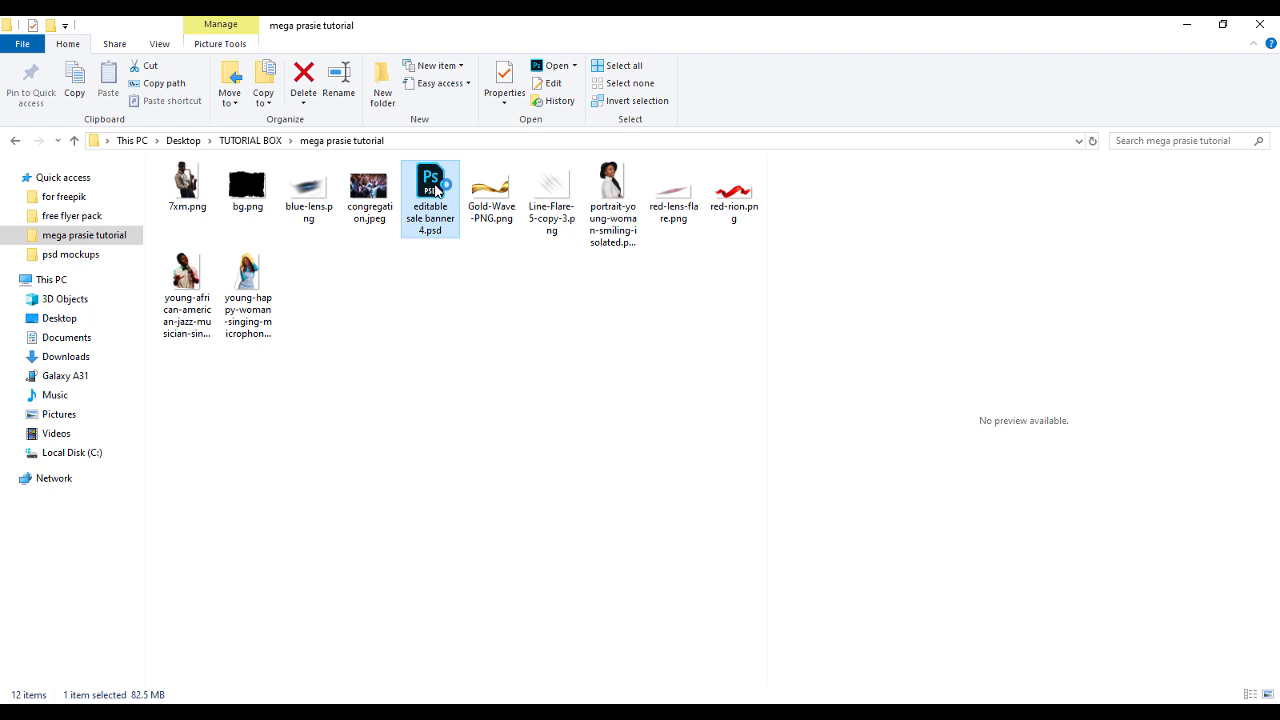
pyautogui.doubleClick(434, 190)
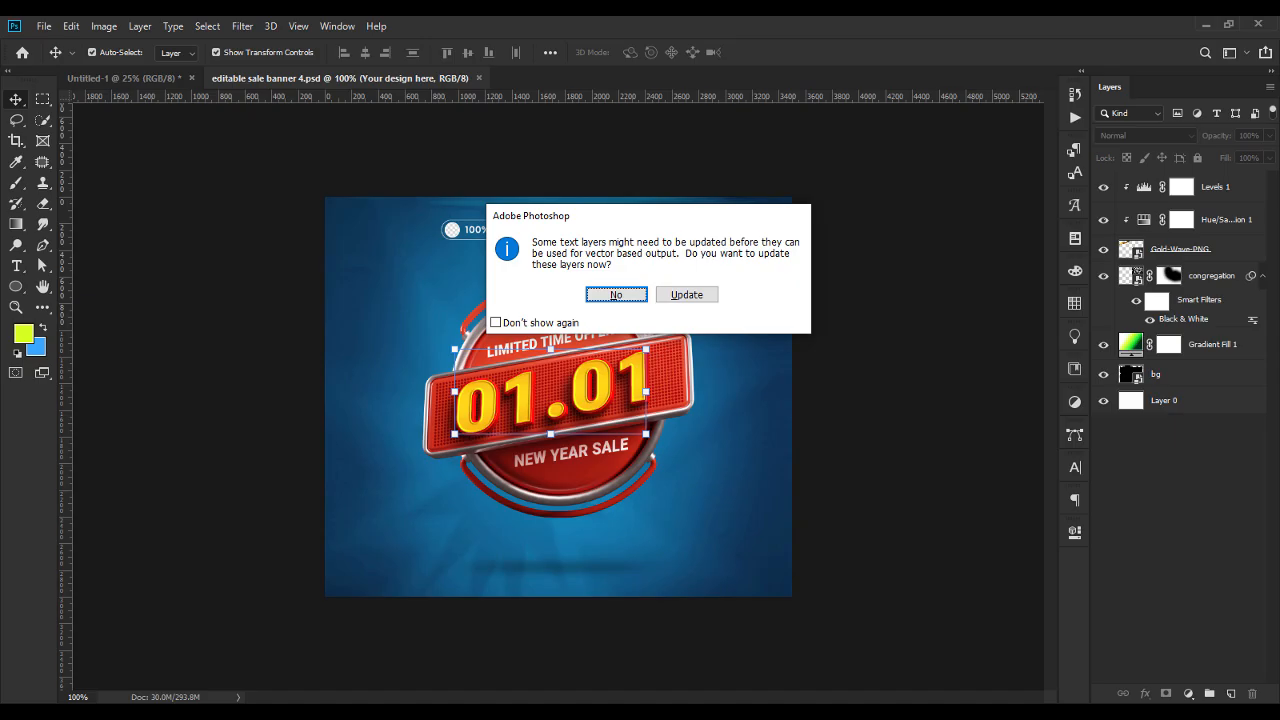
pyautogui.click(612, 292)
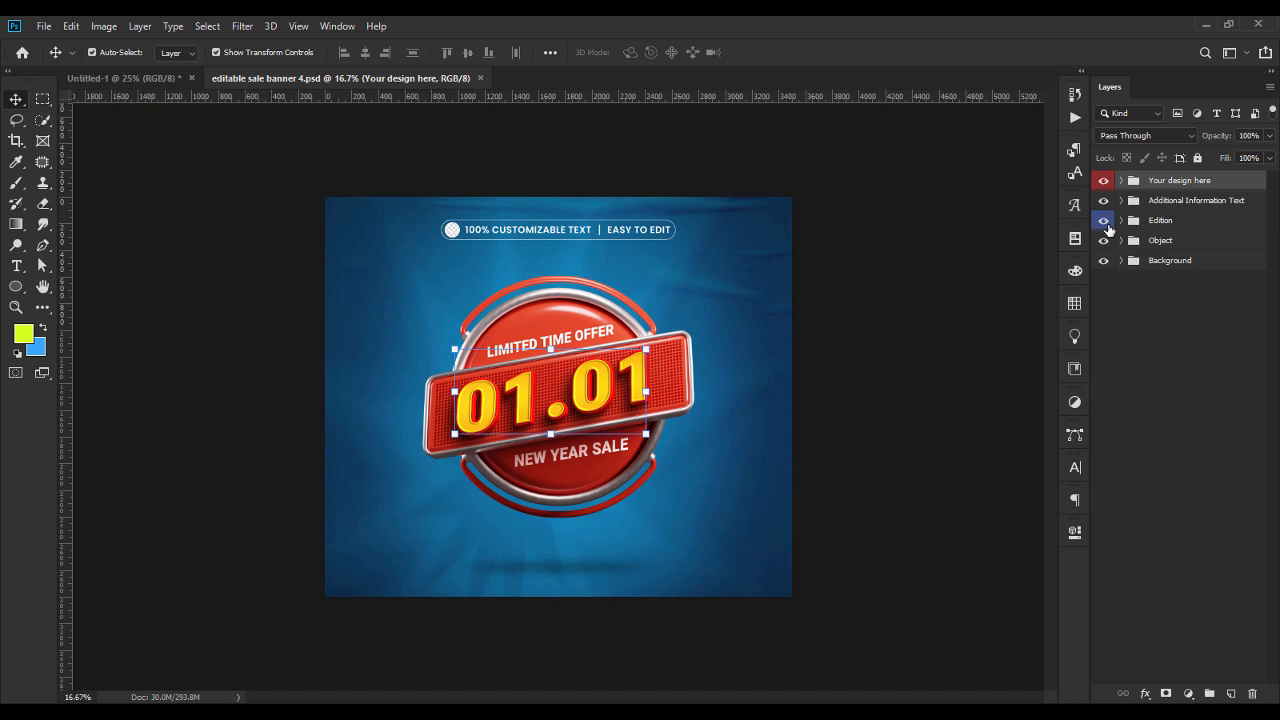
# Hide the banner's Additional Information Text group and the Edition group's Text subgroup, and expand the 01.01 group.
pyautogui.click(1103, 205)
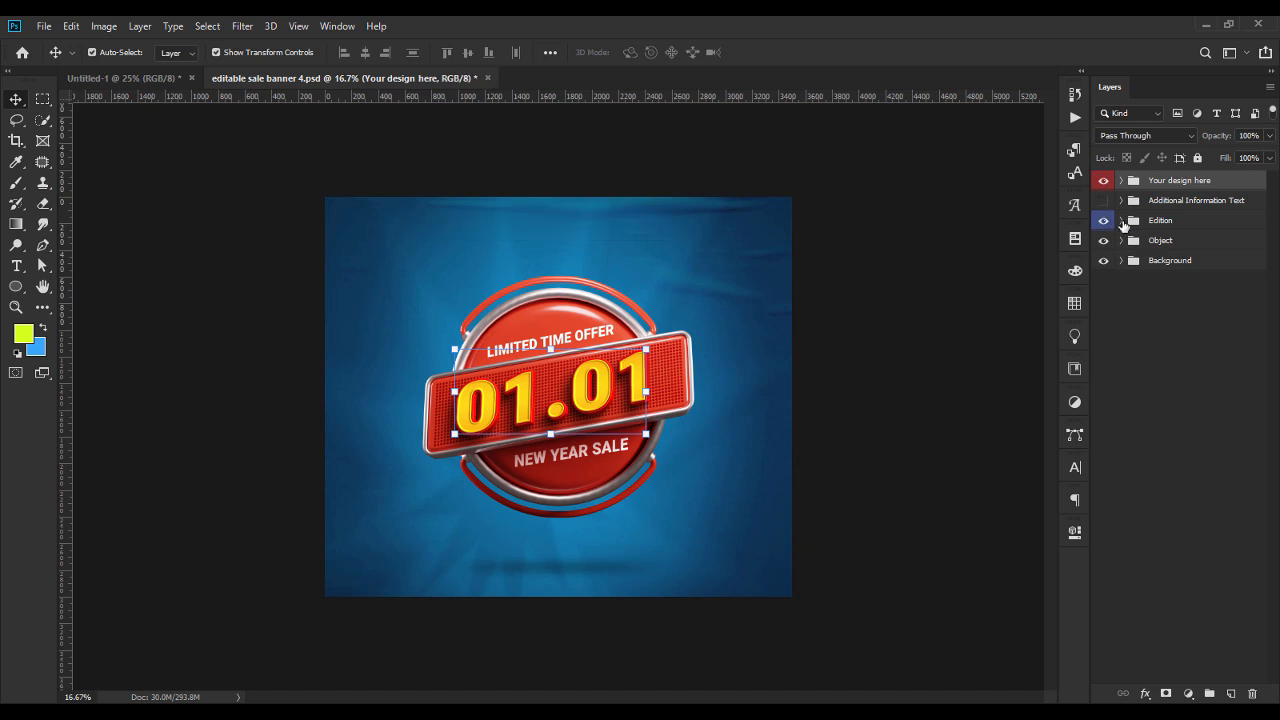
pyautogui.click(1121, 220)
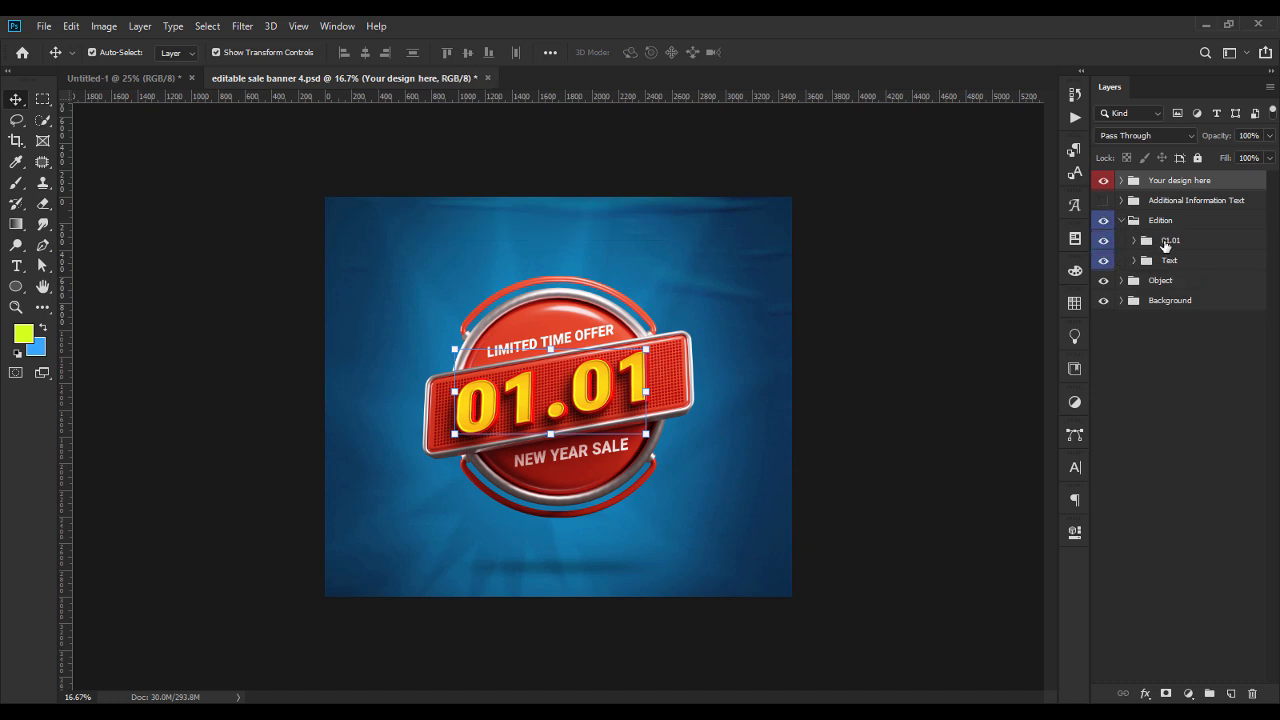
pyautogui.click(1158, 241)
pyautogui.click(1103, 240)
pyautogui.click(1103, 260)
pyautogui.click(1134, 240)
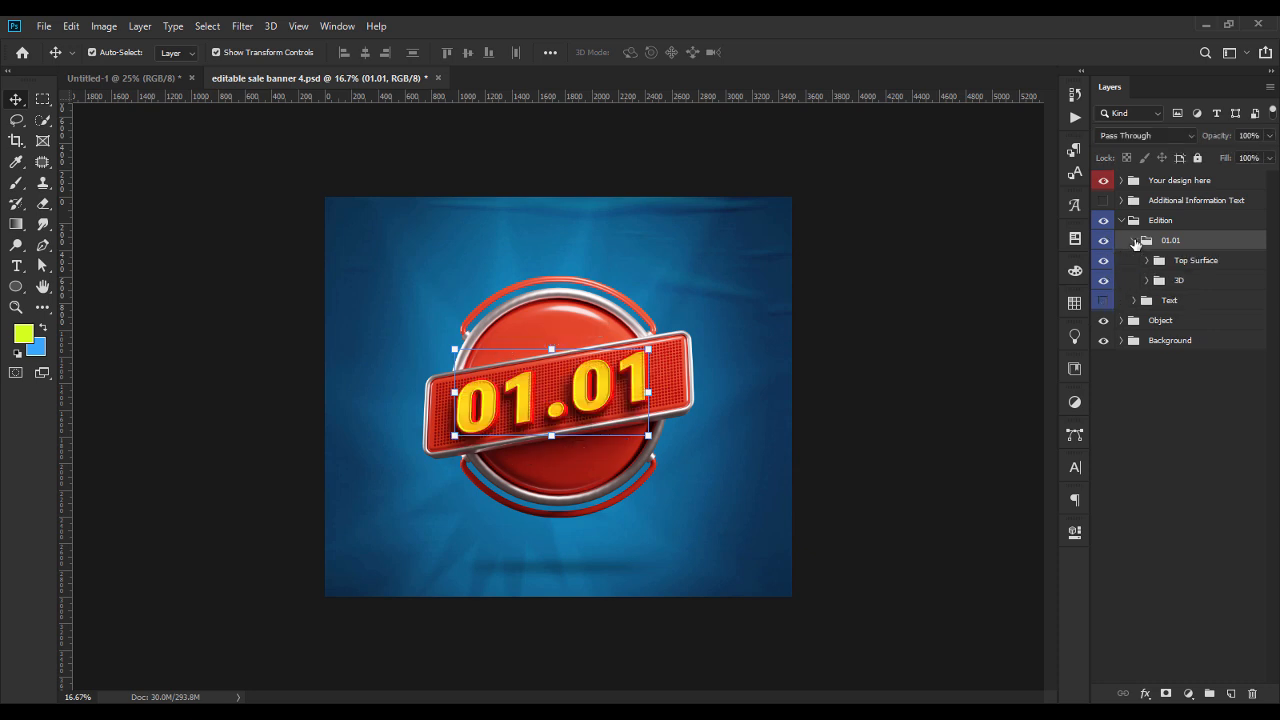
# Examine what the Fx 01 and Fx 02 layers in the Top Surface group contribute by toggling their visibility.
pyautogui.click(1190, 262)
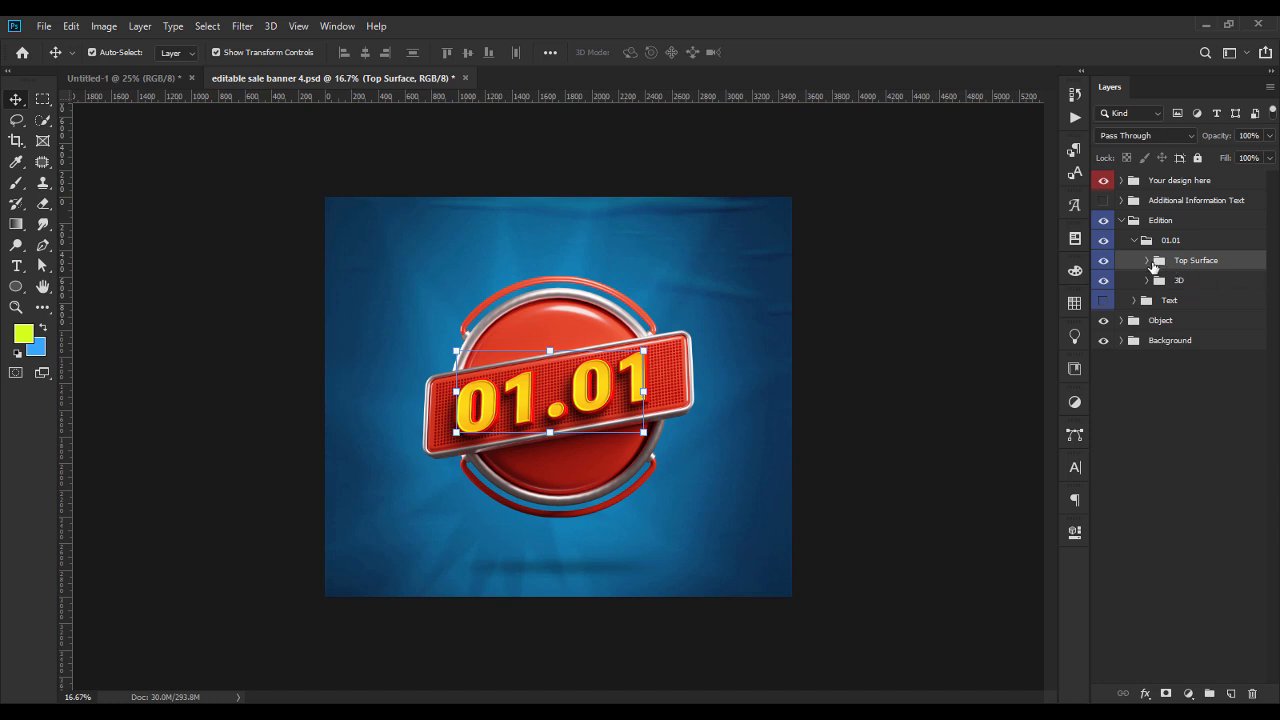
pyautogui.click(1147, 260)
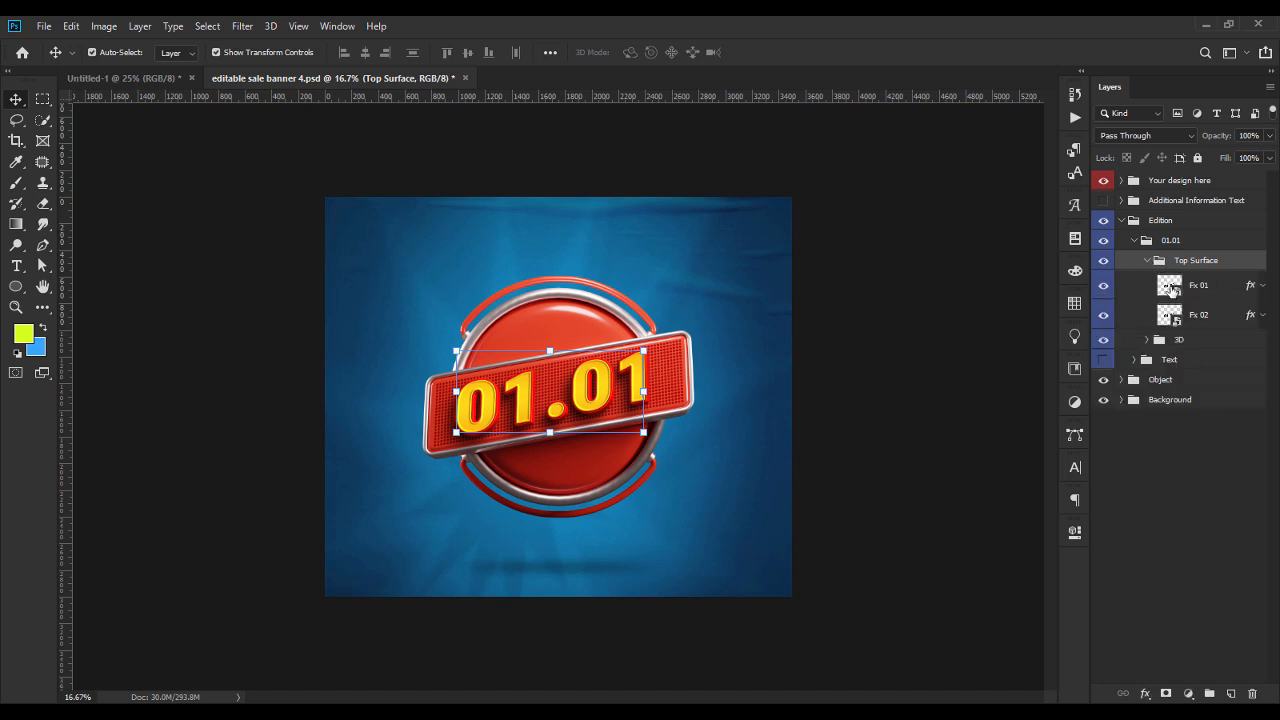
pyautogui.click(1170, 288)
pyautogui.click(1102, 287)
pyautogui.click(1102, 287)
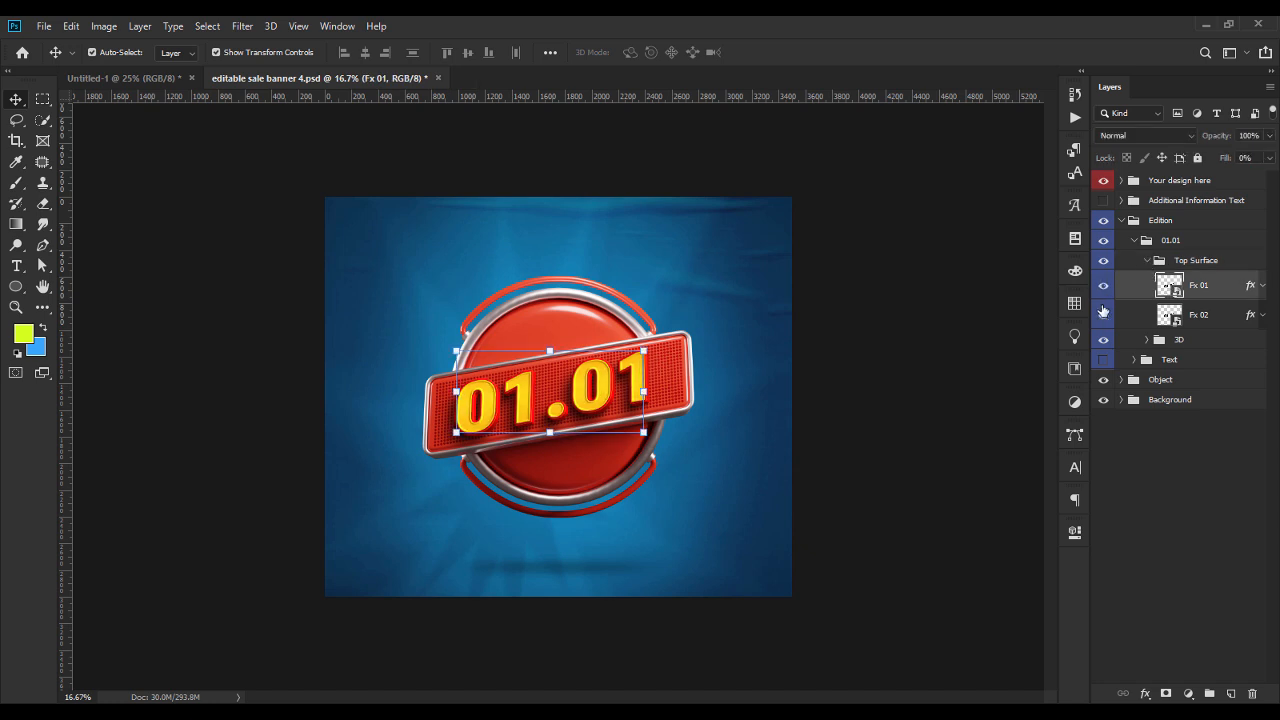
pyautogui.click(1103, 316)
pyautogui.click(1103, 316)
pyautogui.click(1147, 261)
# Open the Surface smart object in the 3D group and edit its 01.01 text layer, accepting the font substitution.
pyautogui.click(1147, 280)
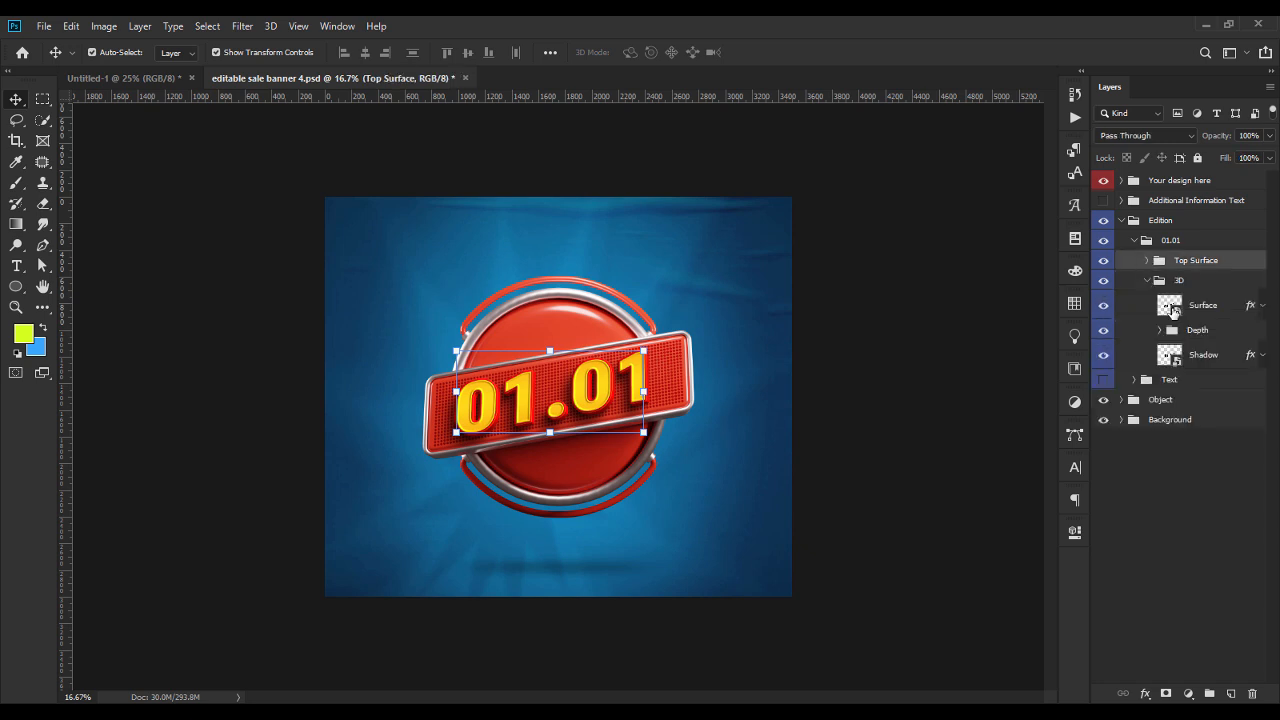
pyautogui.doubleClick(1170, 307)
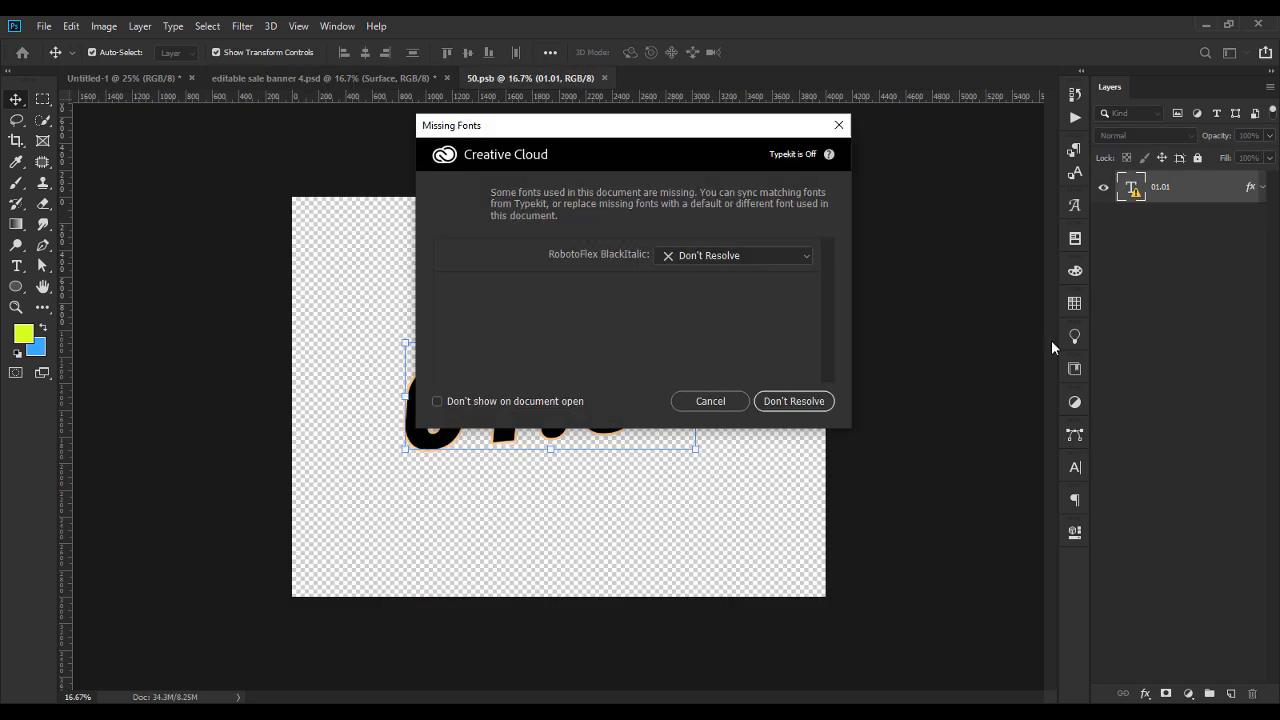
pyautogui.click(706, 399)
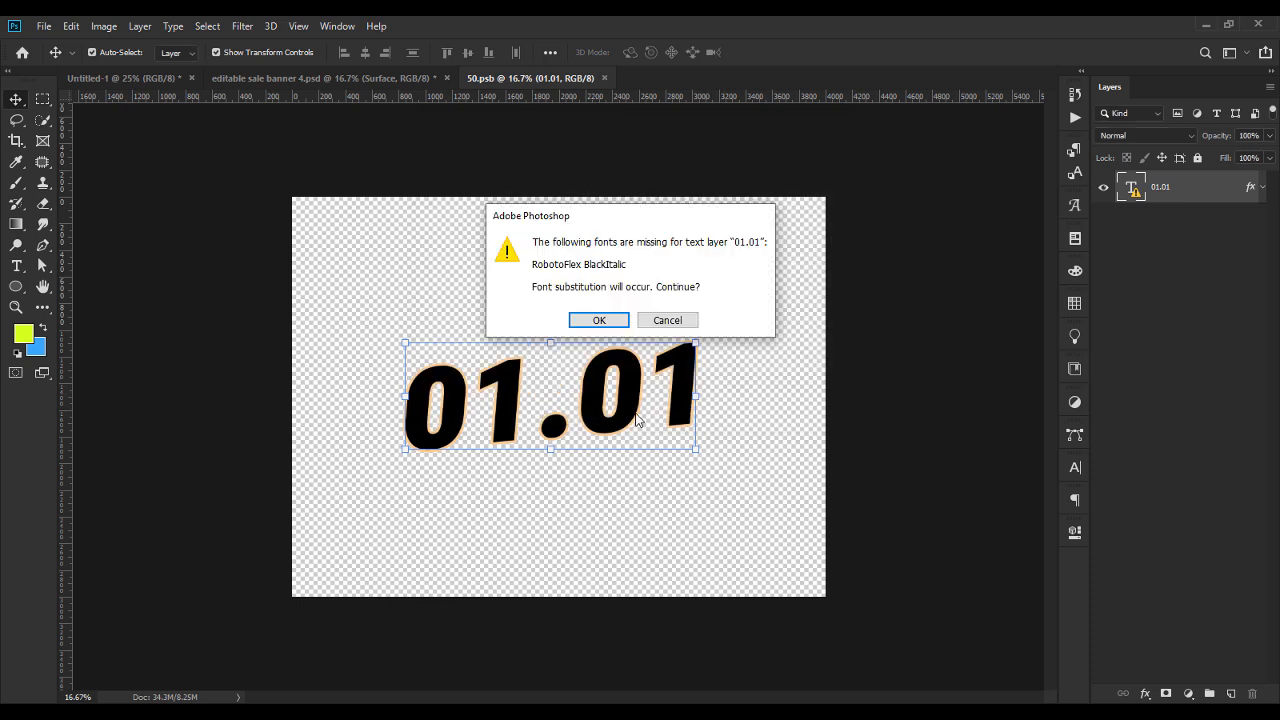
pyautogui.click(598, 320)
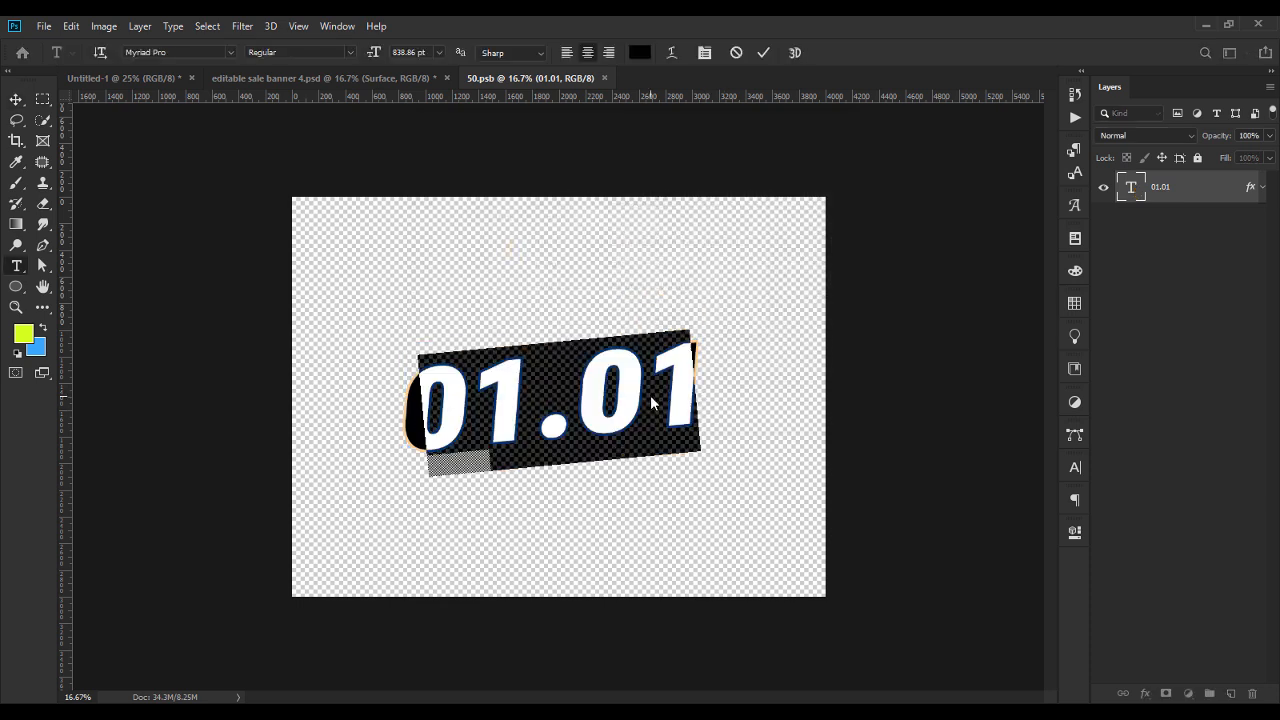
# Replace the 01.01 text with MEGA PRAISE on two lines.
pyautogui.write('MEGA')
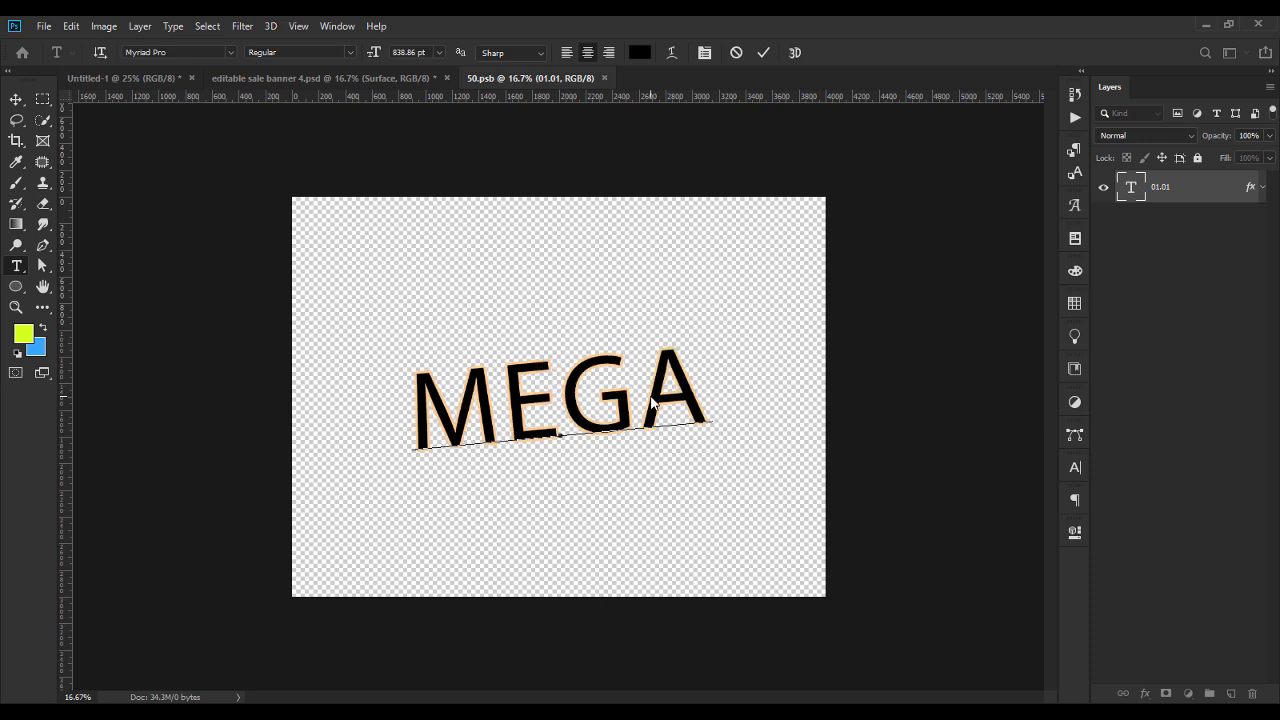
pyautogui.press('Return')
pyautogui.write('PR')
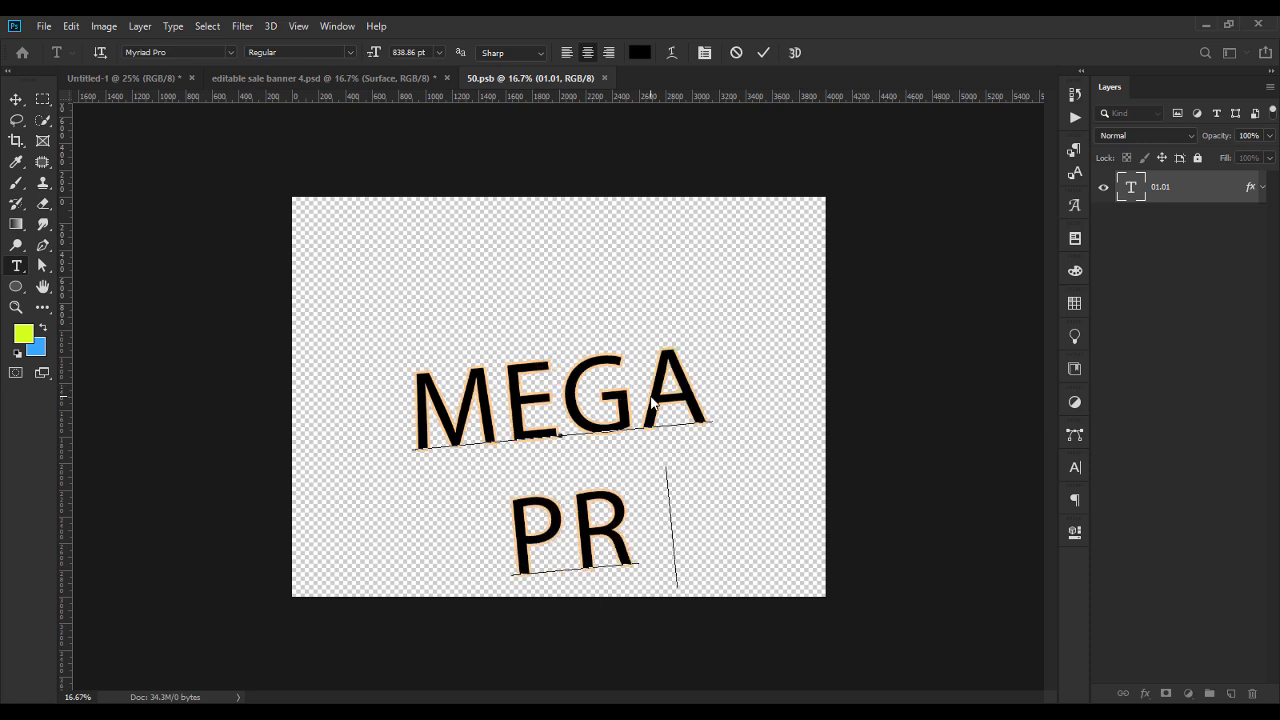
pyautogui.write('AISE')
# Tighten the leading of the whole MEGA PRAISE text to 781.2 pt.
pyautogui.hotkey('ctrl', 'a')
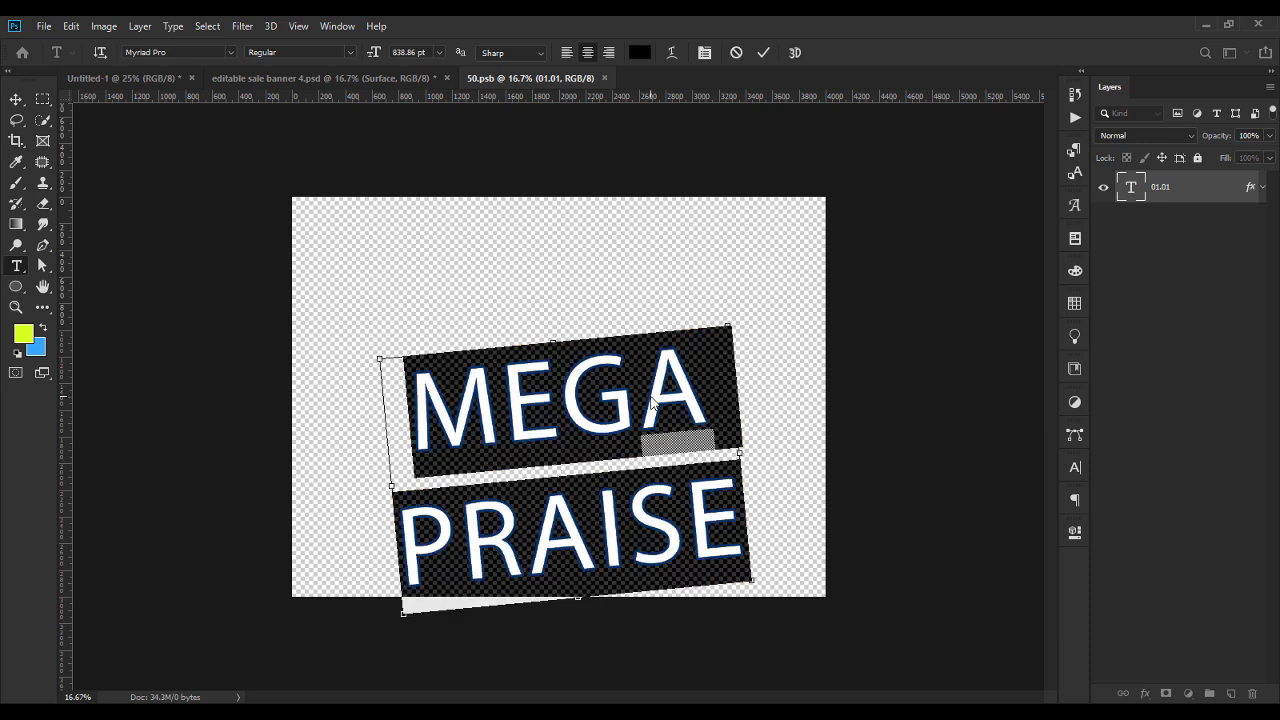
pyautogui.click(1075, 467)
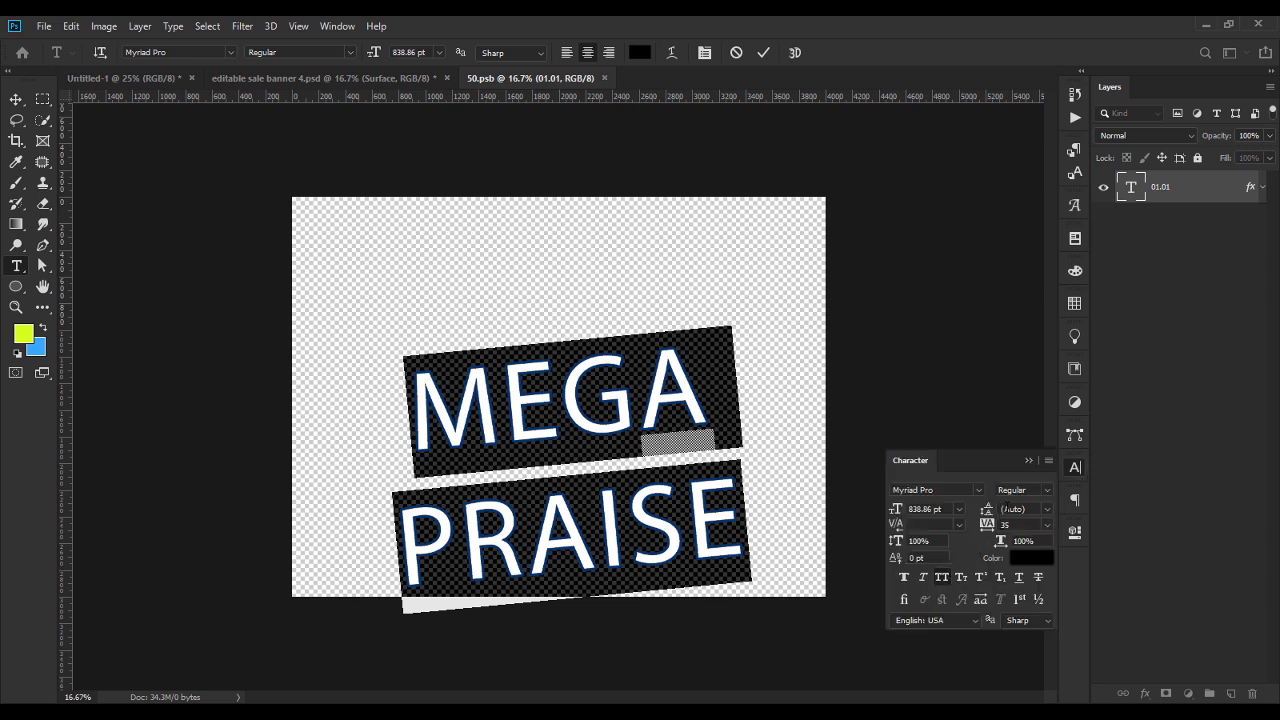
pyautogui.moveTo(993, 521); pyautogui.dragTo(814, 517)
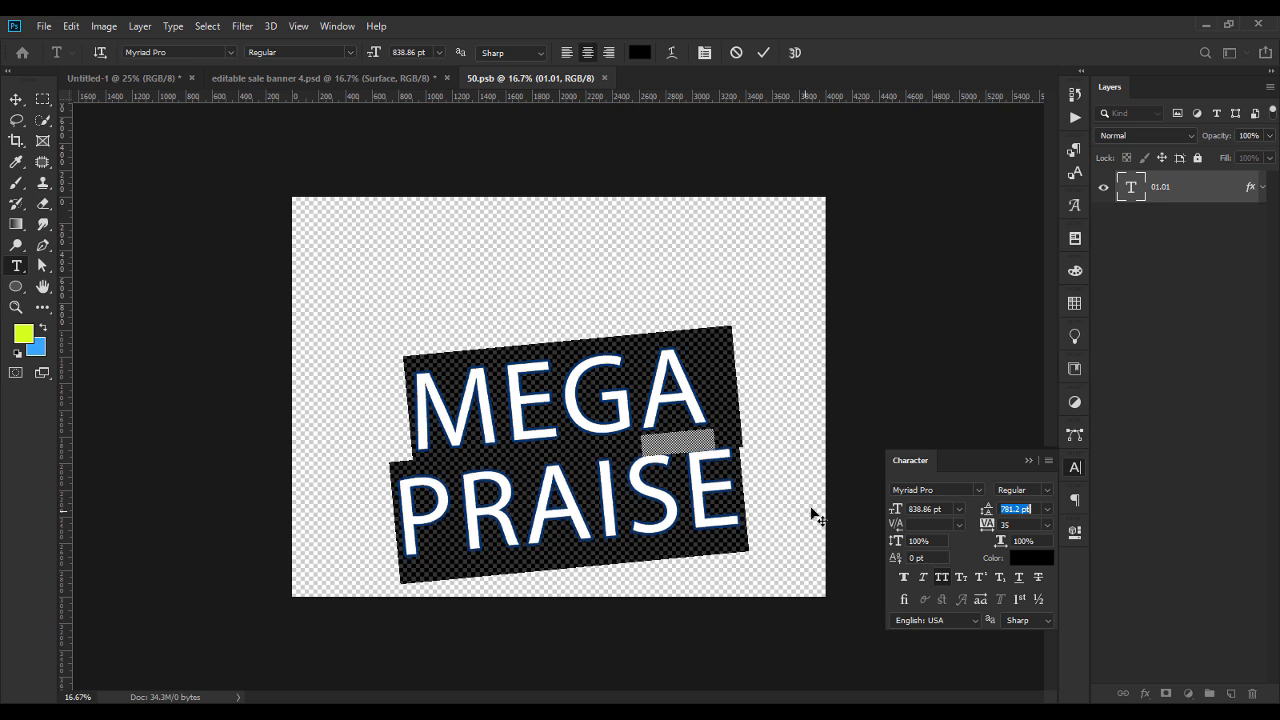
pyautogui.click(1030, 462)
pyautogui.click(20, 100)
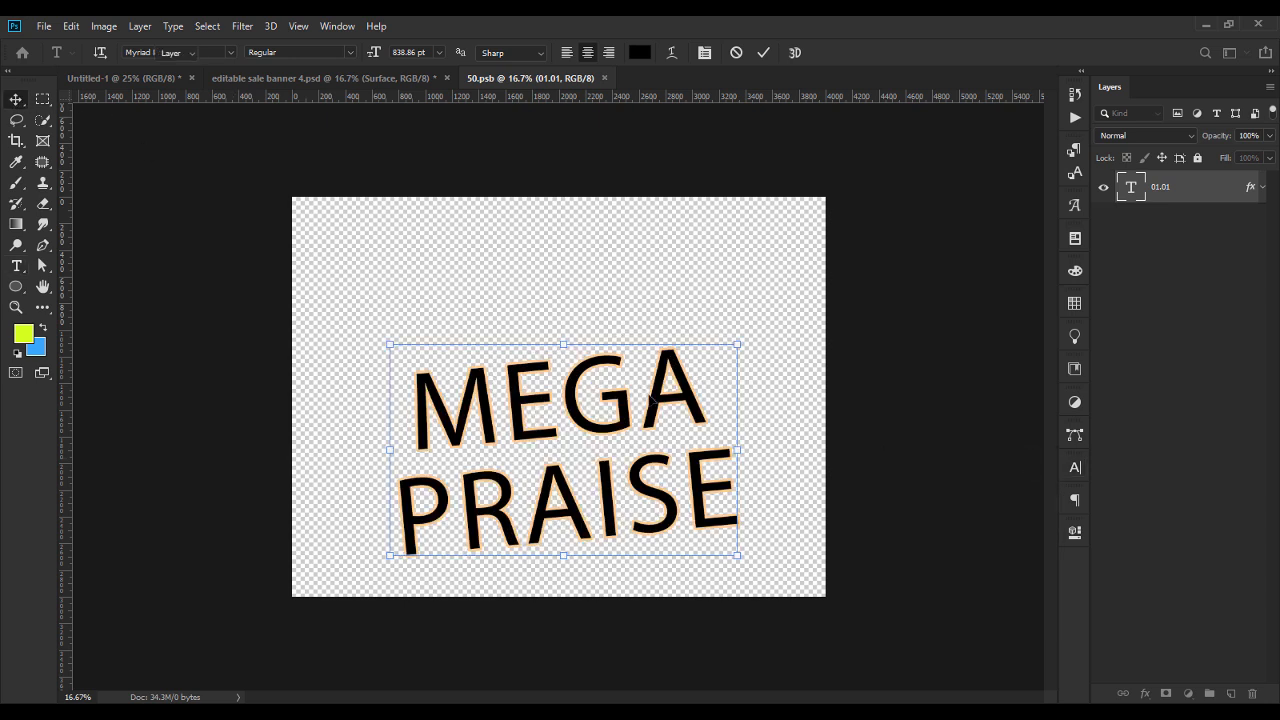
pyautogui.doubleClick(641, 403)
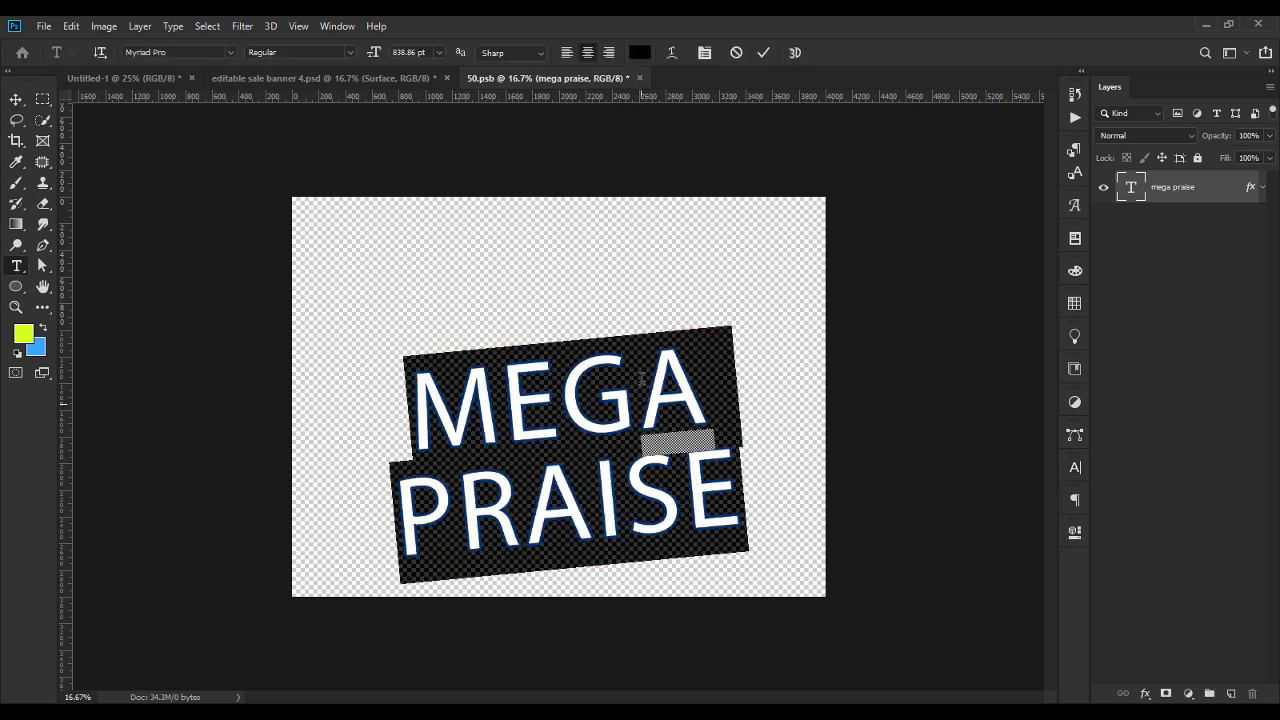
pyautogui.click(16, 99)
pyautogui.moveTo(599, 382); pyautogui.dragTo(604, 410)
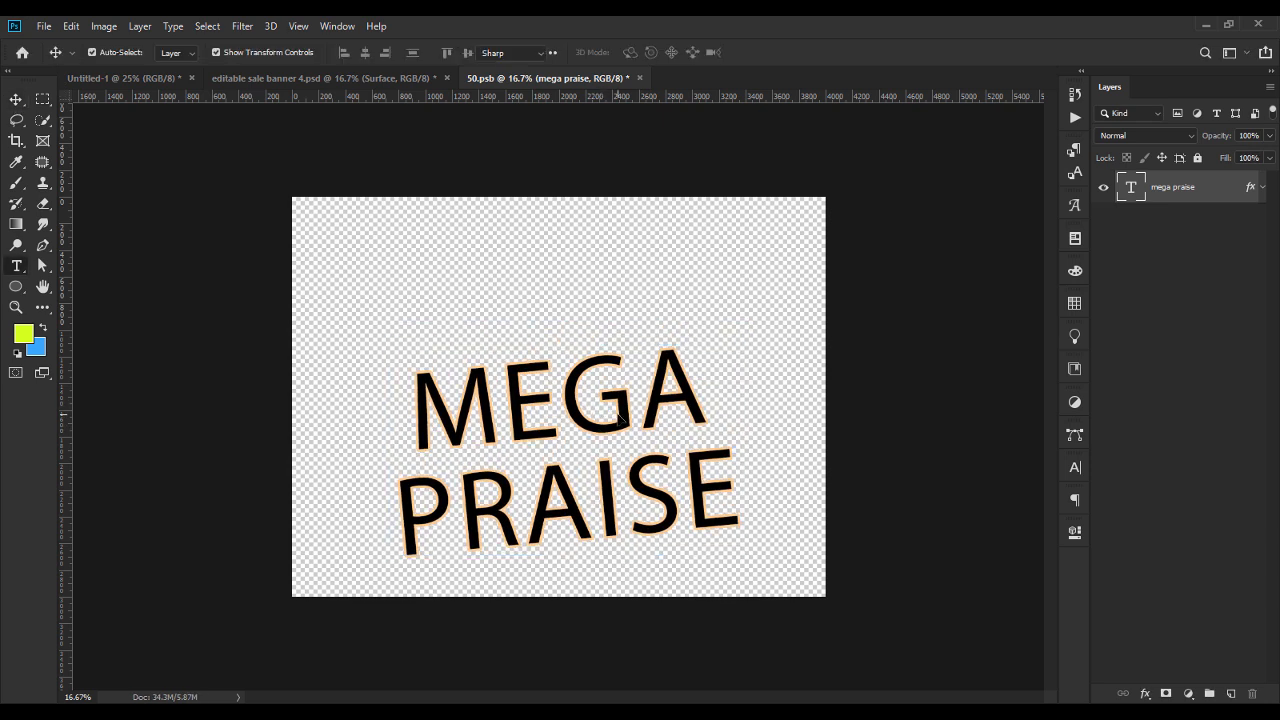
# Filter the fonts to favorites and change the MEGA PRAISE text to the Boren font.
pyautogui.doubleClick(620, 418)
pyautogui.click(231, 52)
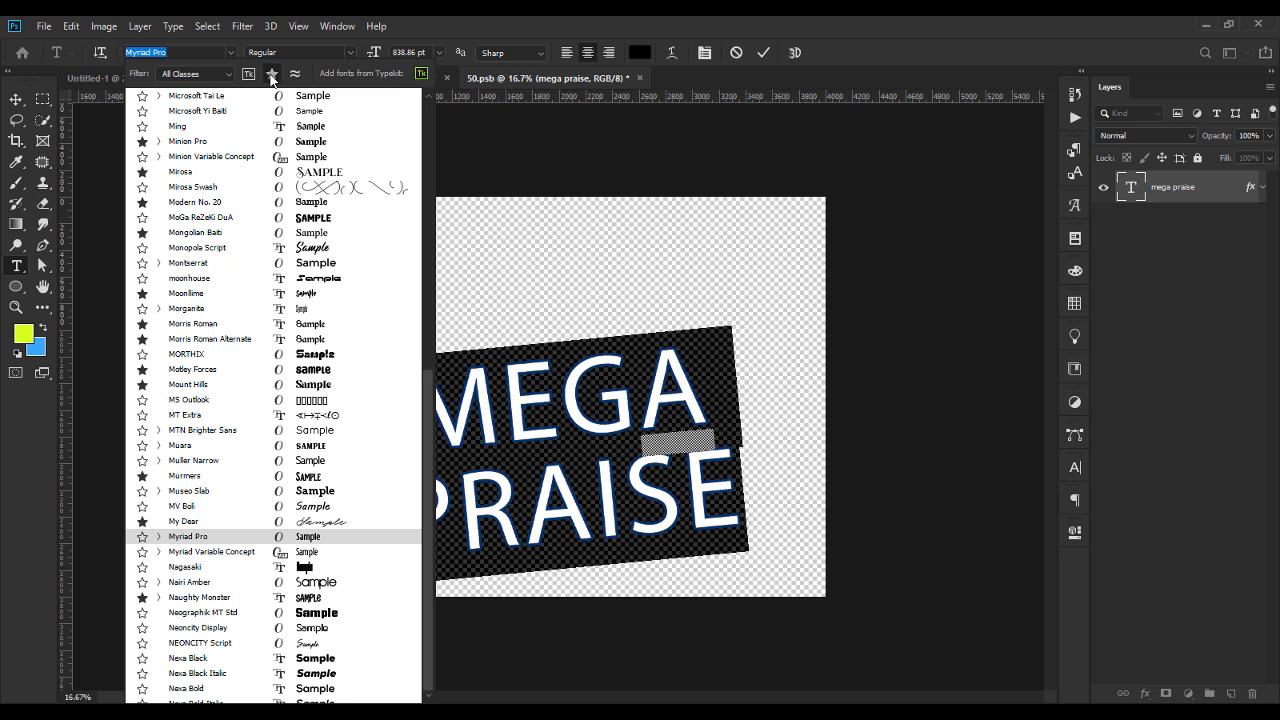
pyautogui.click(271, 79)
pyautogui.moveTo(434, 458); pyautogui.dragTo(430, 133)
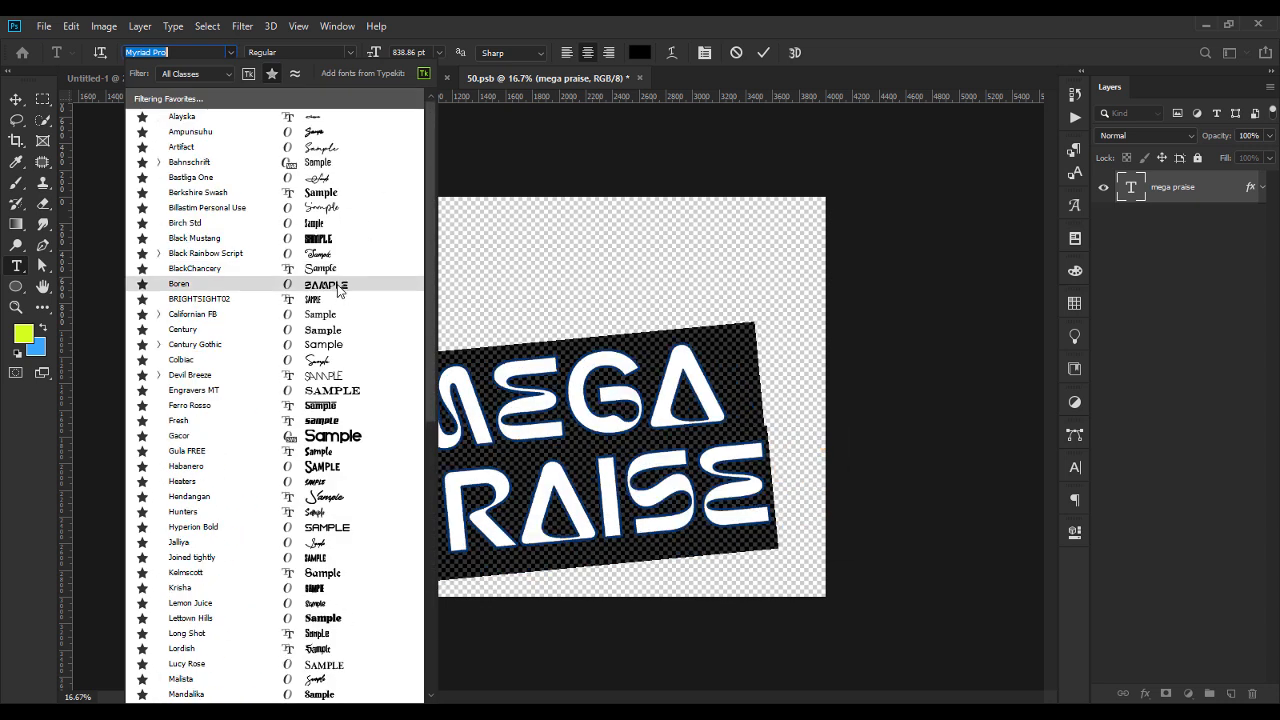
pyautogui.click(338, 288)
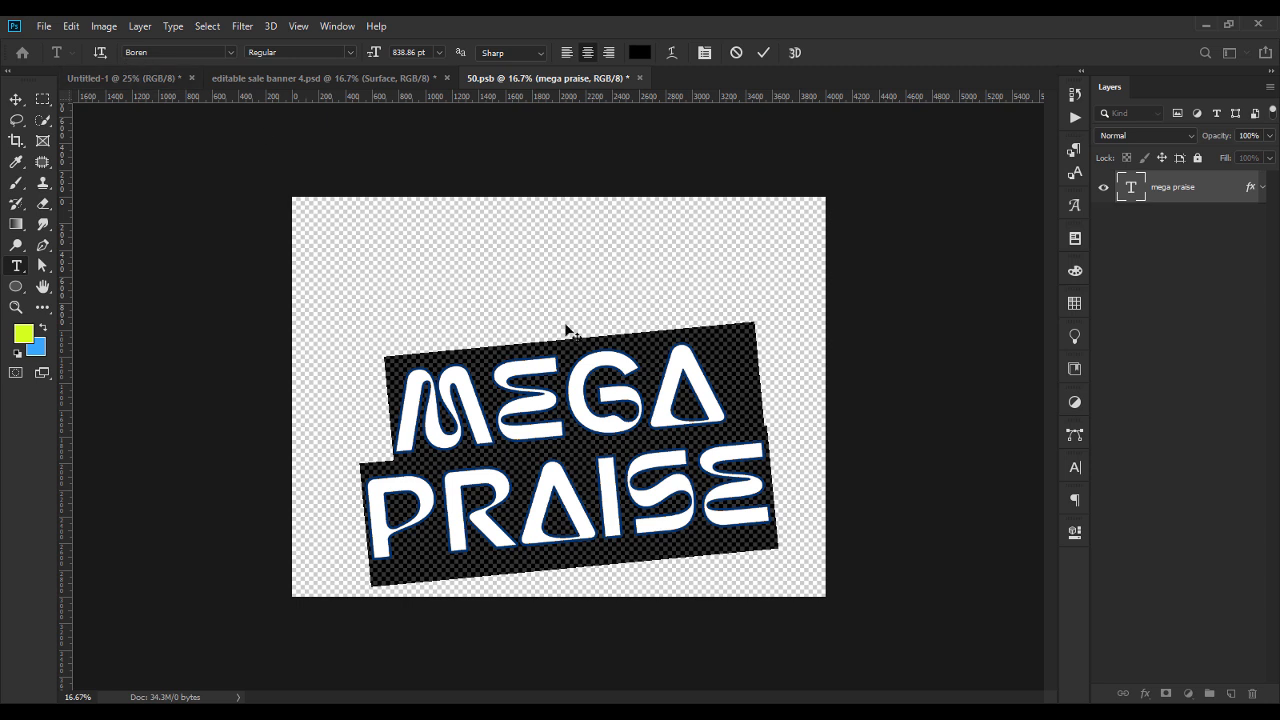
# Apply faux italic to the MEGA PRAISE text and commit the change.
pyautogui.click(1073, 469)
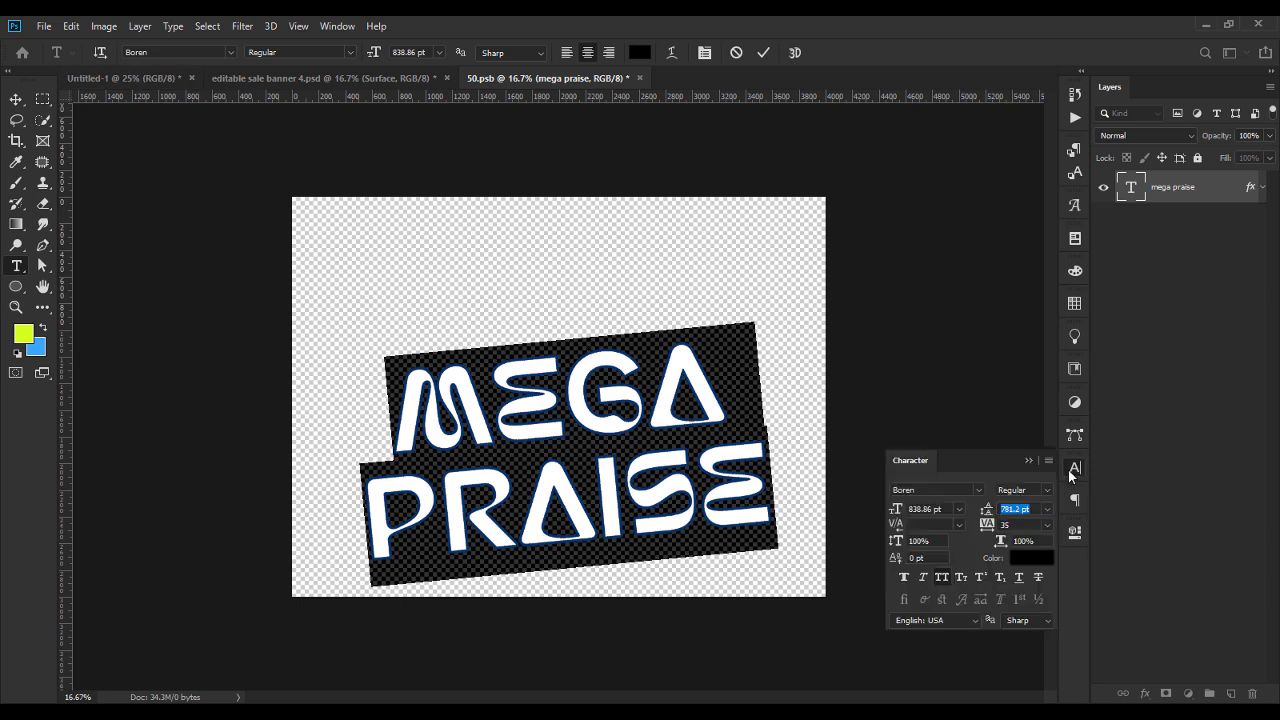
pyautogui.click(924, 579)
pyautogui.click(1029, 460)
pyautogui.hotkey('ctrl', 'Return')
pyautogui.press('v')
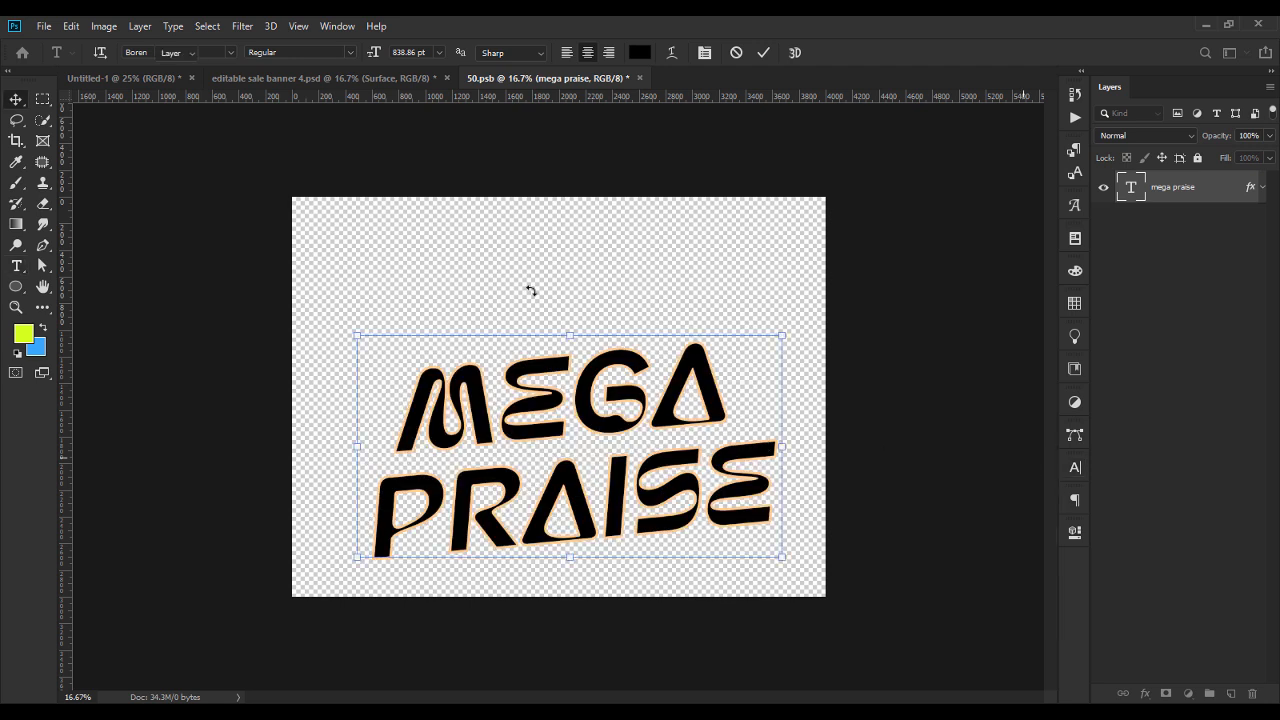
# Tighten the MEGA PRAISE text's leading to 739.2 pt and save the Surface smart object.
pyautogui.doubleClick(634, 449)
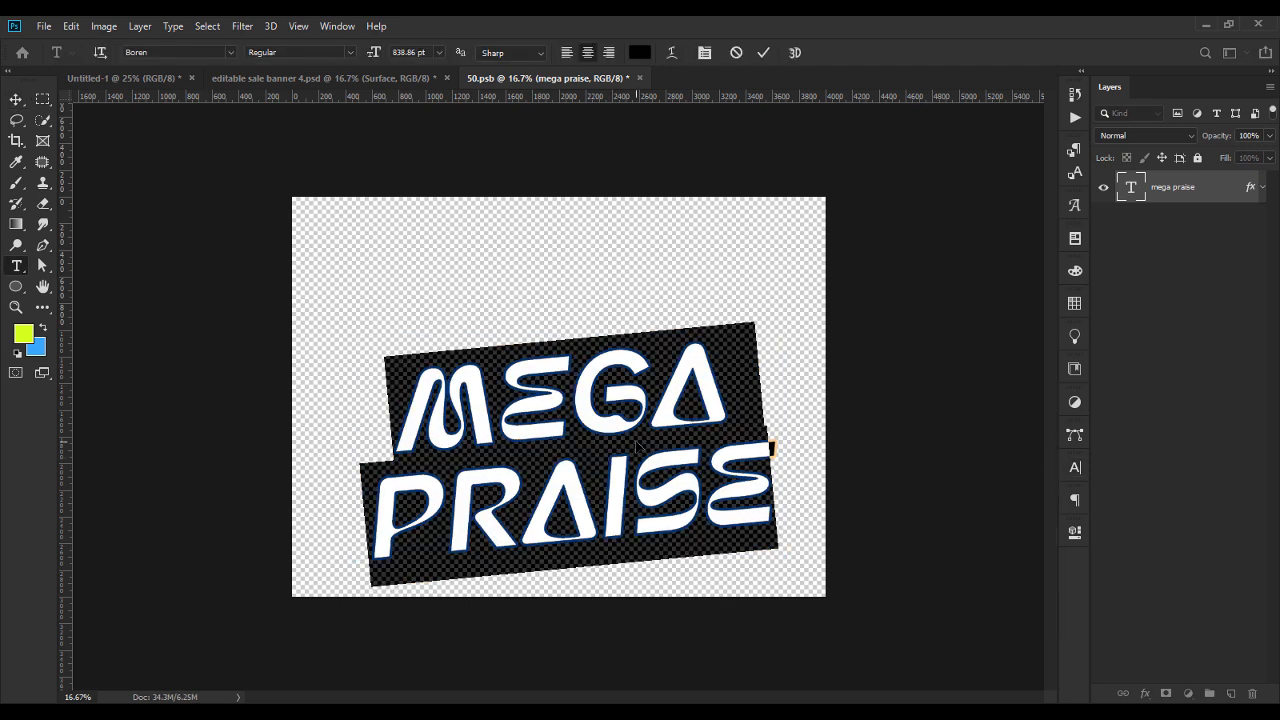
pyautogui.click(1075, 467)
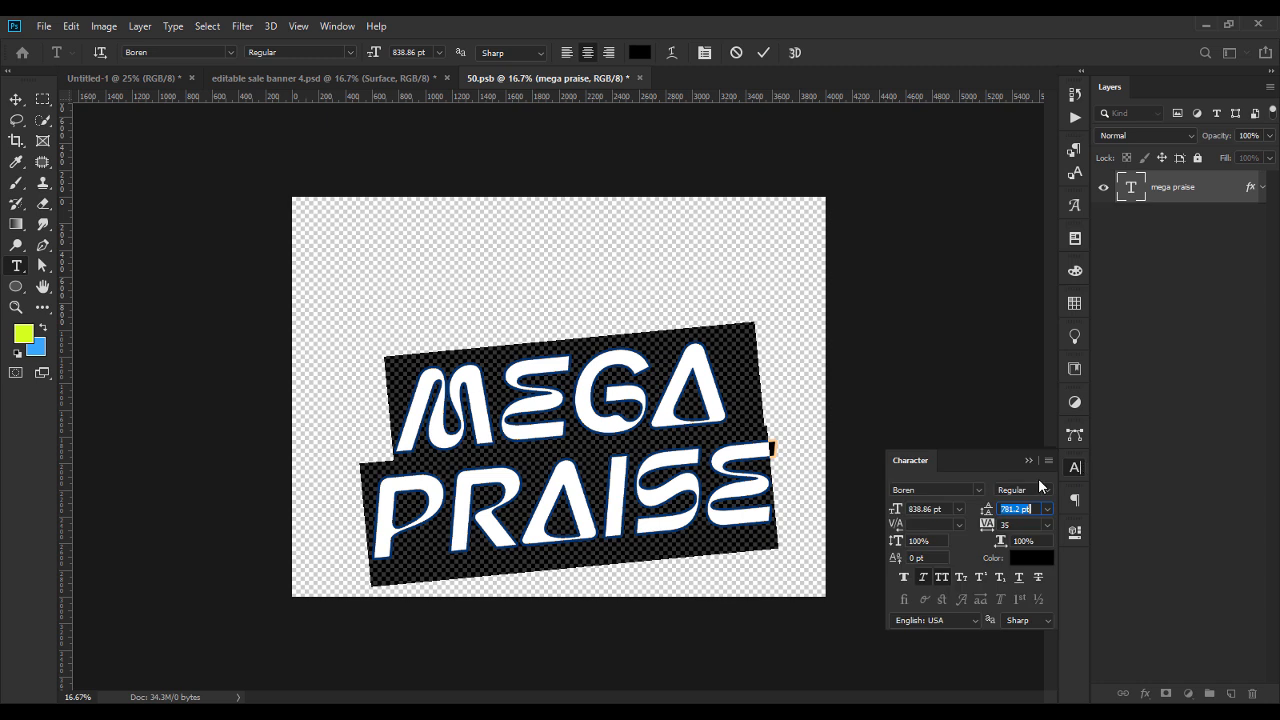
pyautogui.press('Down')
pyautogui.press('Down')
pyautogui.press('Down')
pyautogui.press('Down')
pyautogui.press('Down')
pyautogui.press('Down')
pyautogui.press('Down')
pyautogui.press('Down')
pyautogui.press('Down')
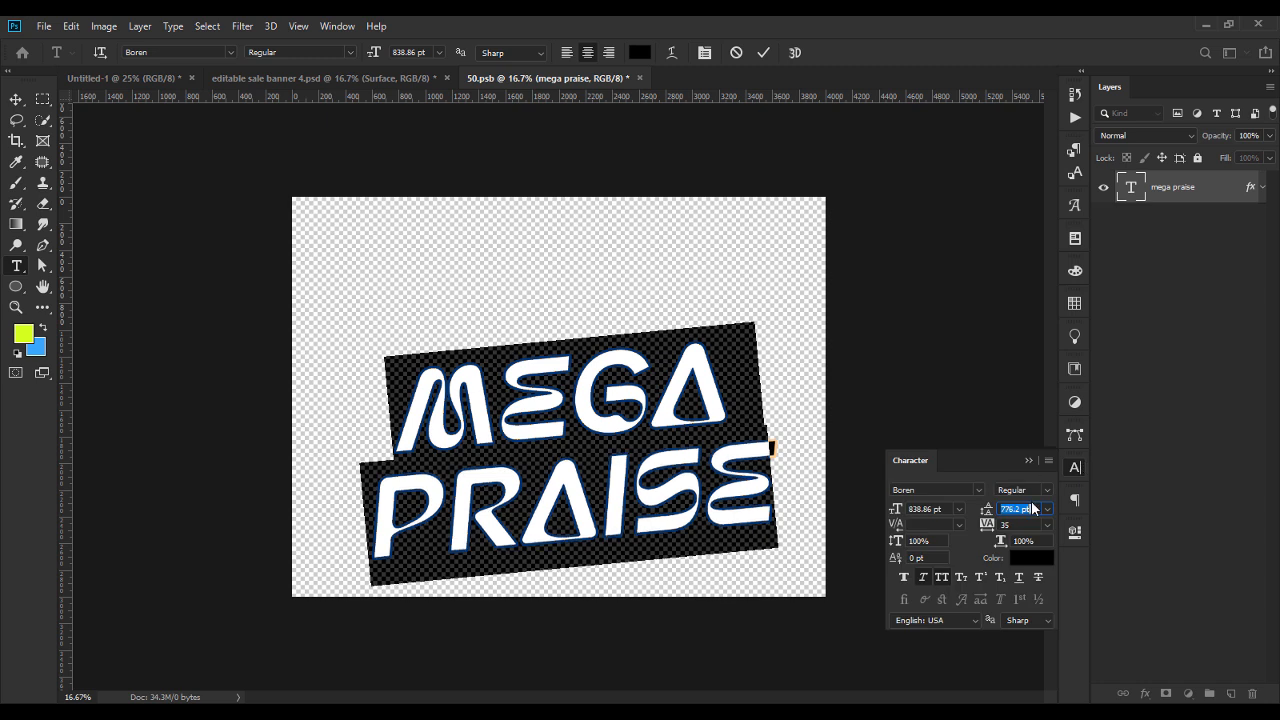
pyautogui.moveTo(990, 518); pyautogui.dragTo(963, 518)
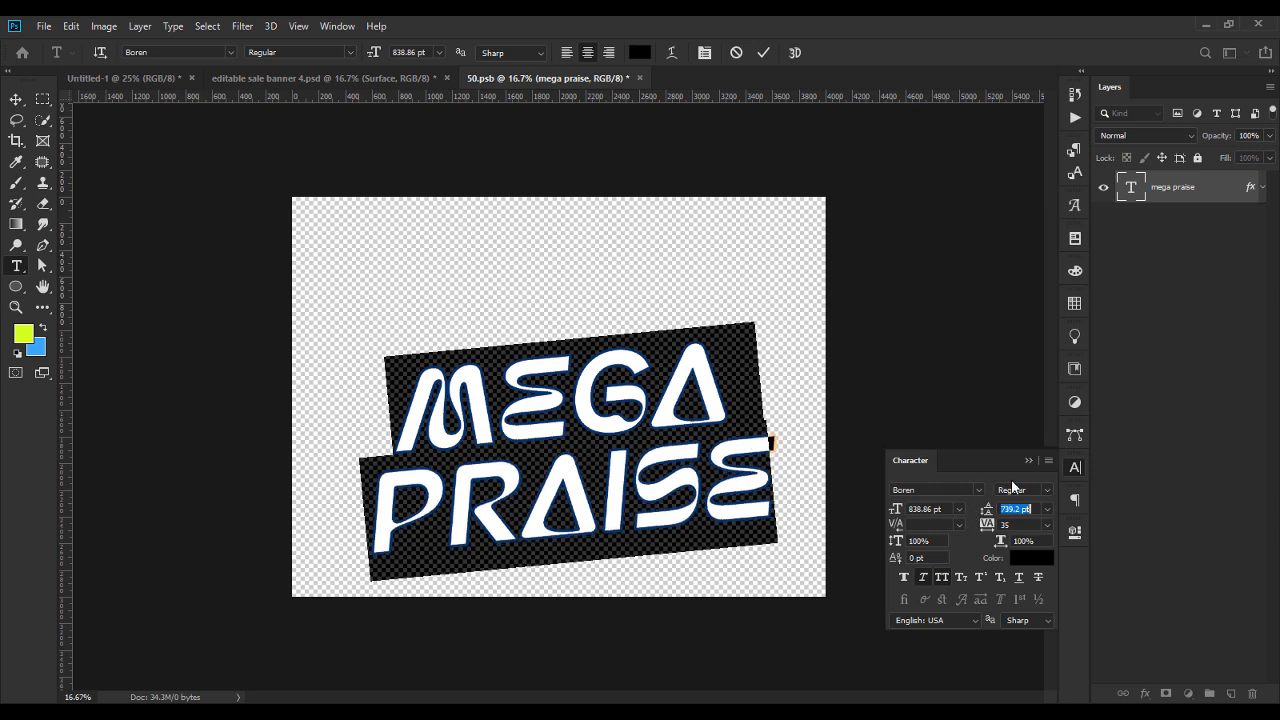
pyautogui.click(1028, 460)
pyautogui.click(16, 99)
pyautogui.hotkey('ctrl', 's')
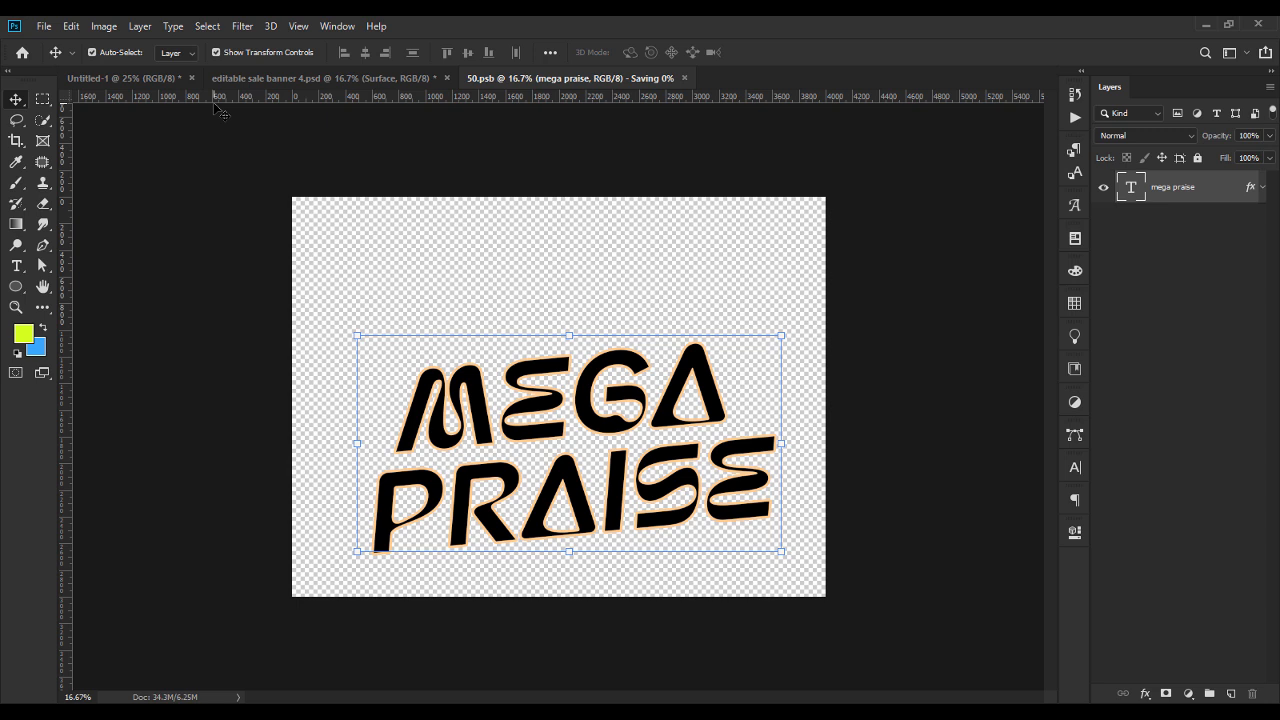
# Return to the sale banner document and open the Top Surface group's Fx 01 smart object, dismissing the missing-font replacement.
pyautogui.click(395, 78)
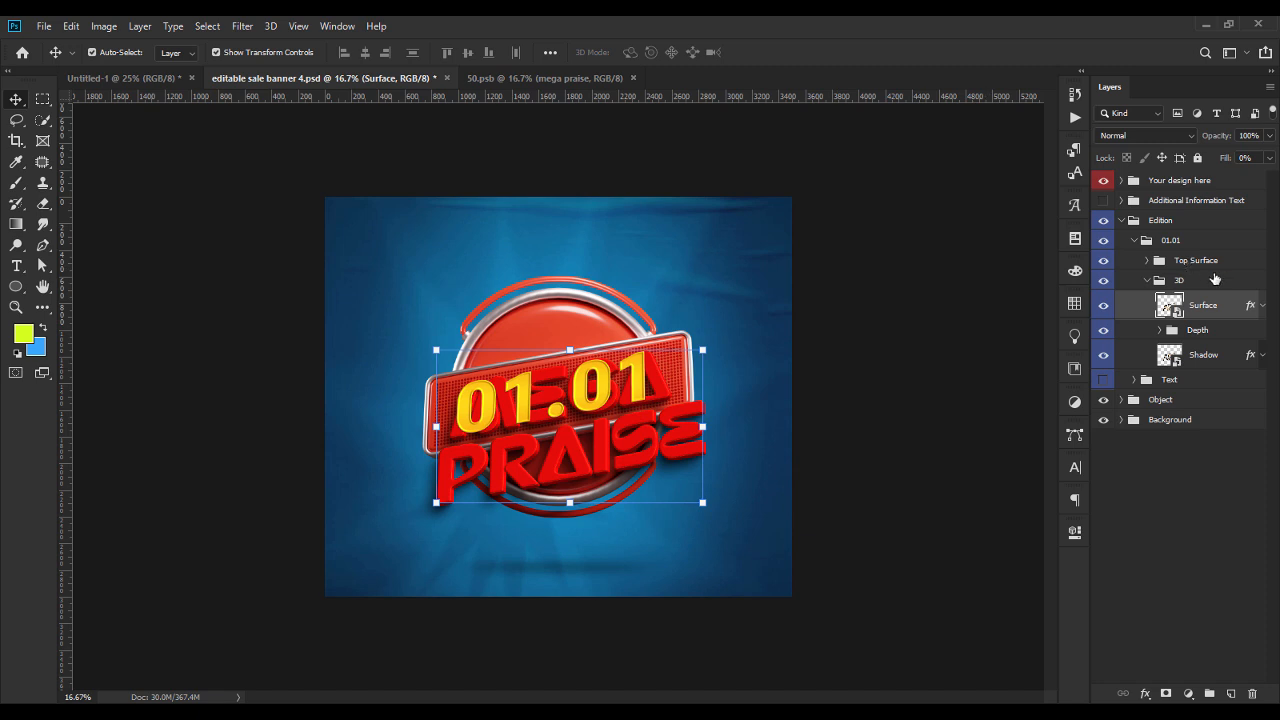
pyautogui.doubleClick(1170, 306)
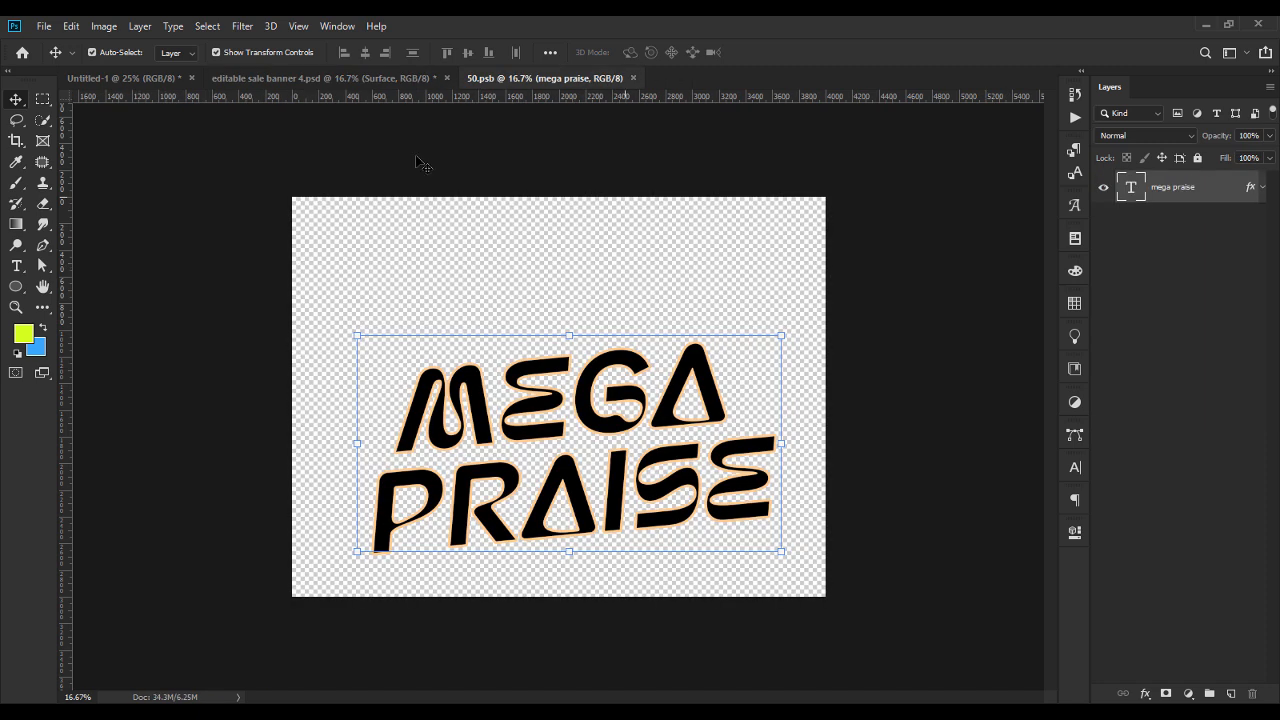
pyautogui.click(296, 79)
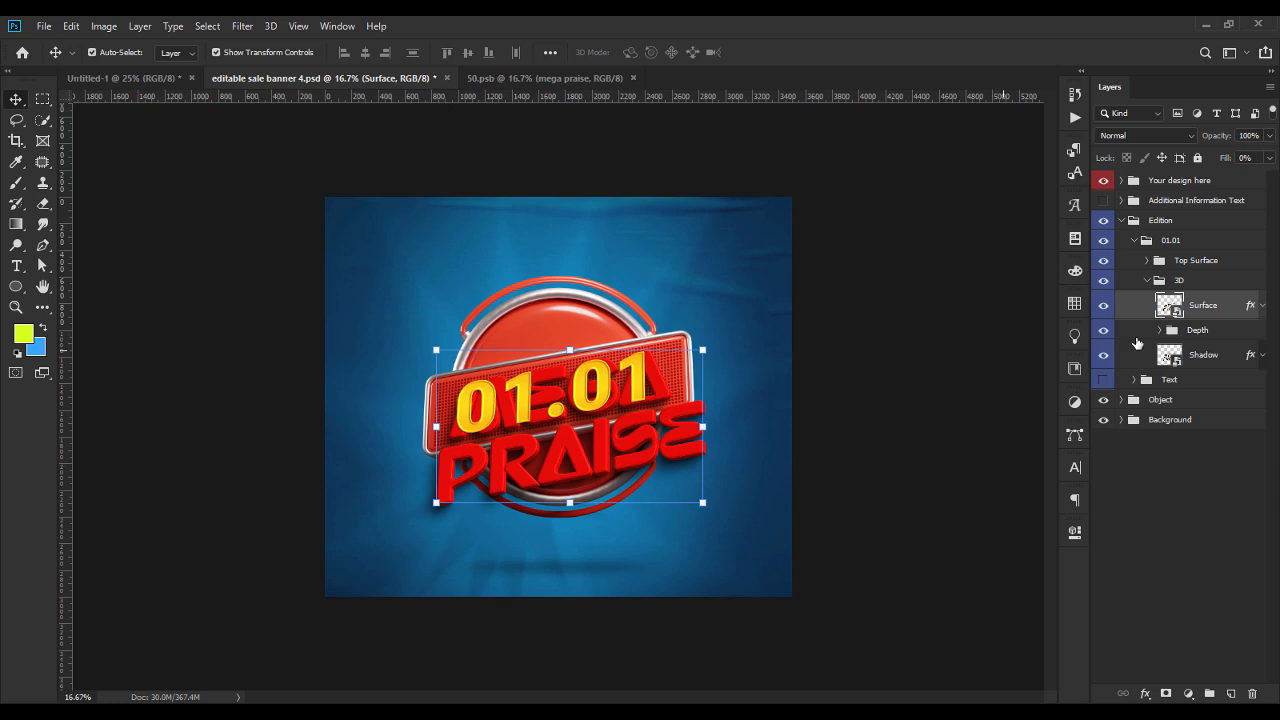
pyautogui.click(1147, 261)
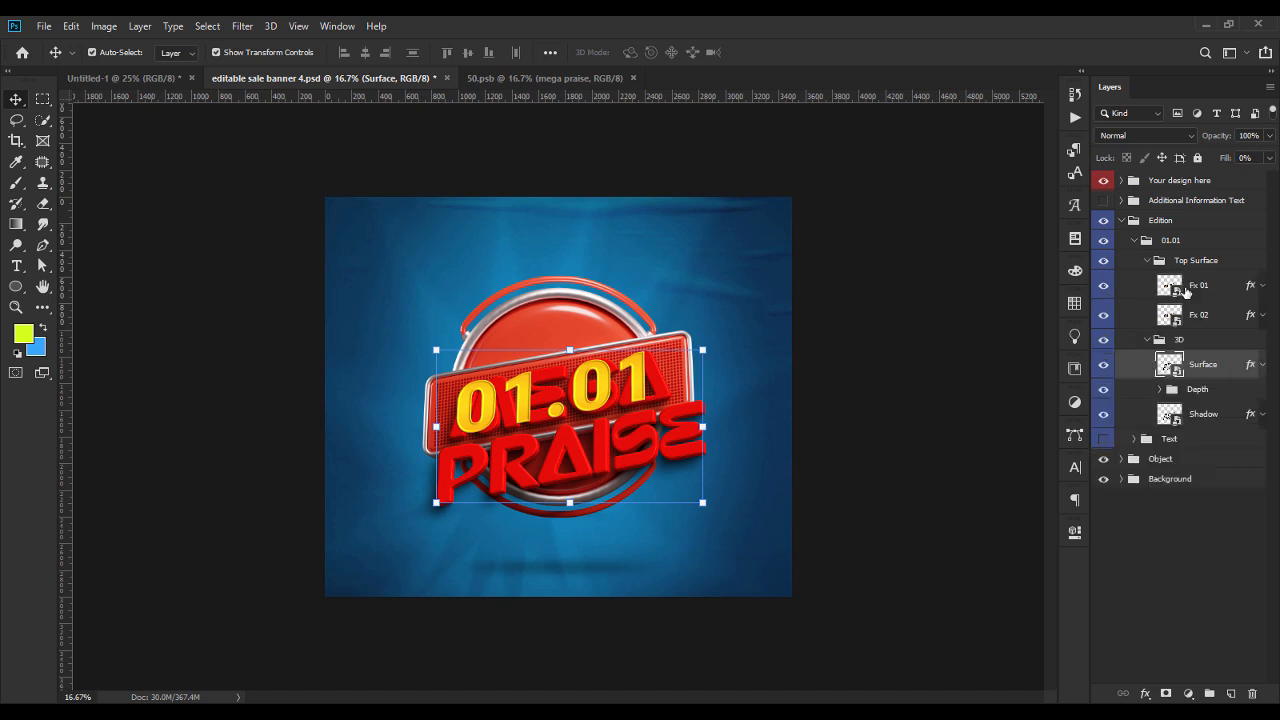
pyautogui.doubleClick(1170, 287)
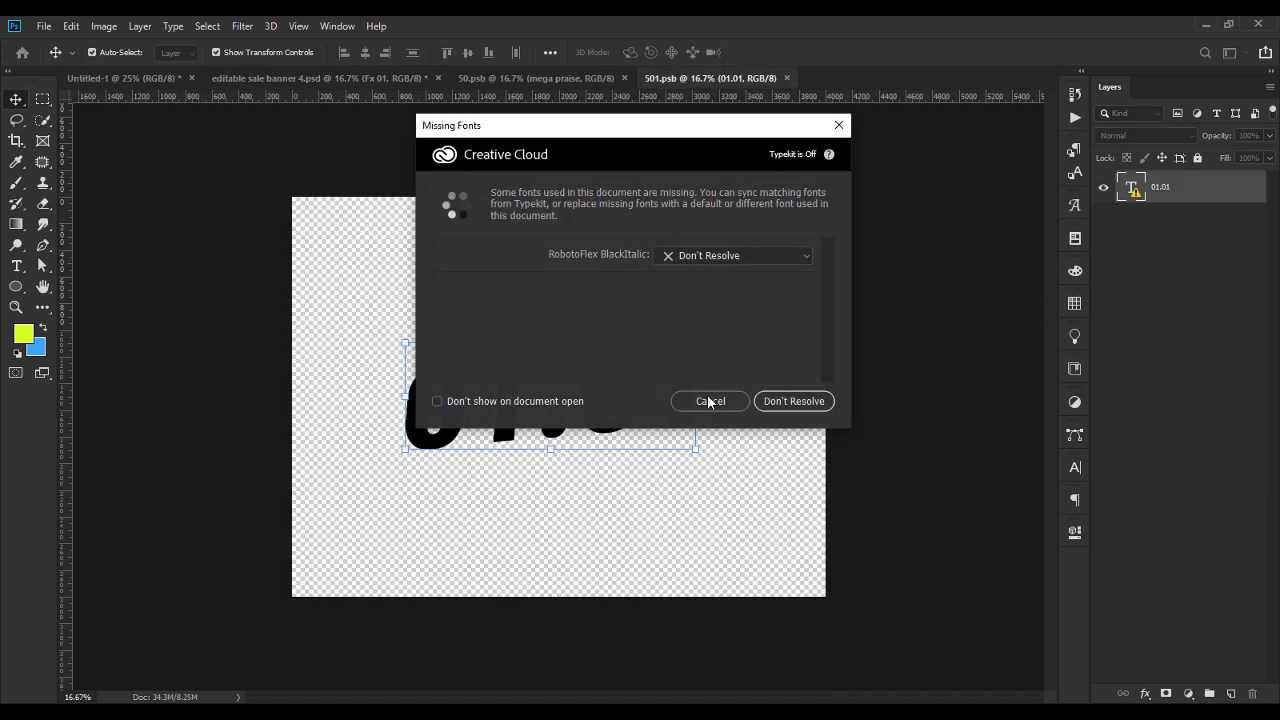
pyautogui.click(709, 400)
# Copy the MEGA PRAISE text layer from 50.psb into 501.psb, placing it over the 01.01 text.
pyautogui.click(340, 78)
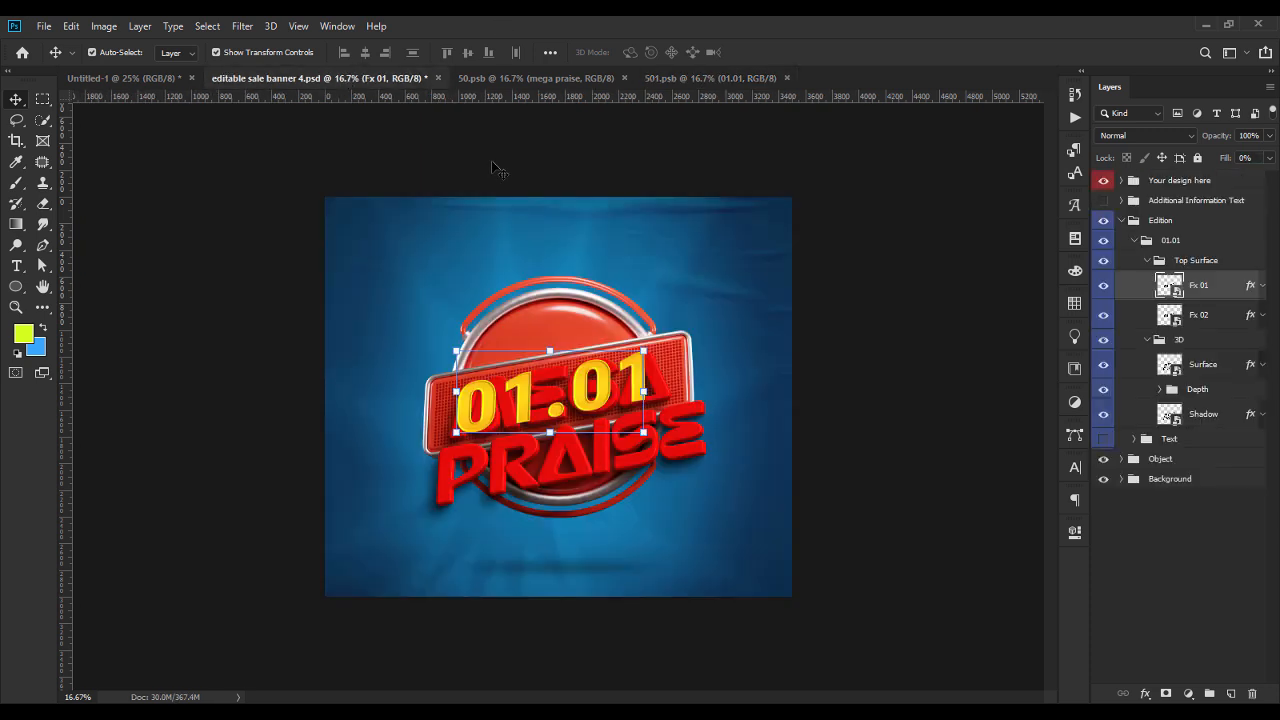
pyautogui.click(562, 80)
pyautogui.moveTo(1163, 193); pyautogui.dragTo(575, 431)
pyautogui.moveTo(679, 441); pyautogui.dragTo(651, 438)
pyautogui.rightClick(1212, 193)
pyautogui.press('Escape')
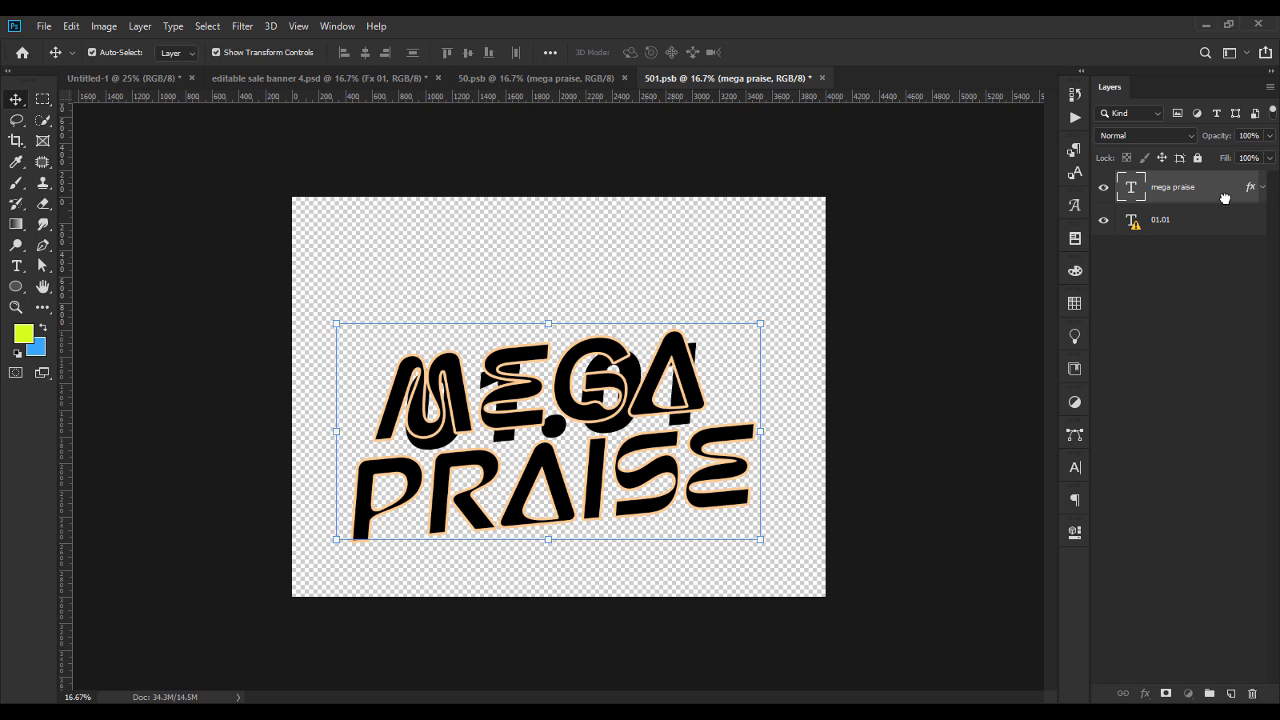
# Clear the layer style of the copied MEGA PRAISE text and delete the 01.01 text layer.
pyautogui.click(1262, 187)
pyautogui.rightClick(1227, 198)
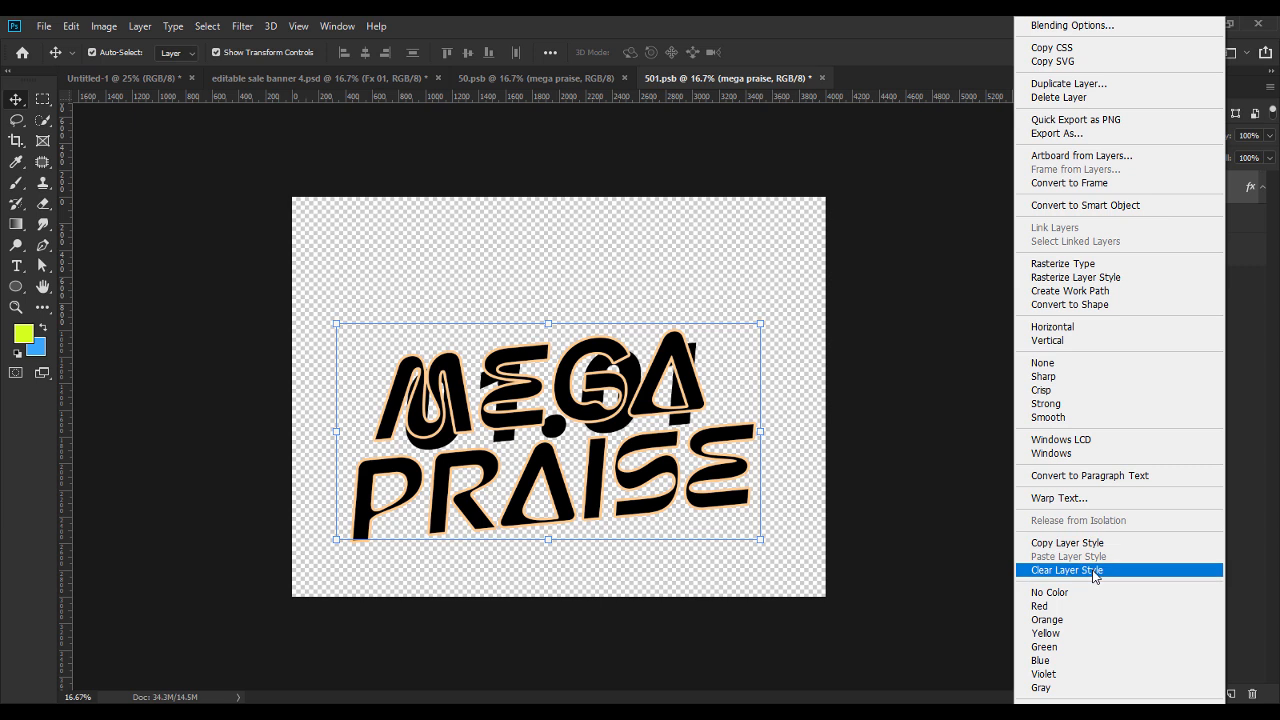
pyautogui.click(1094, 570)
pyautogui.click(1178, 227)
pyautogui.press('Delete')
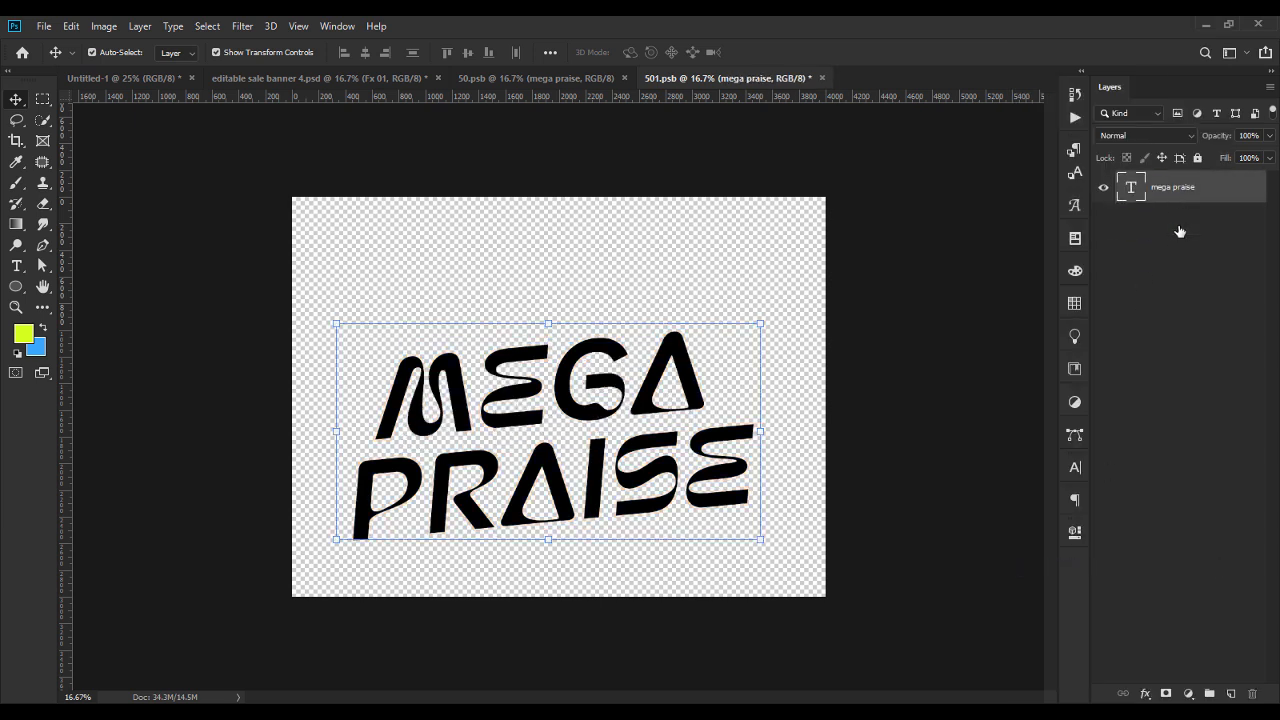
# Center the MEGA PRAISE text horizontally on the 501.psb canvas, save the smart object and return to the sale banner document.
pyautogui.moveTo(684, 389); pyautogui.dragTo(704, 376)
pyautogui.hotkey('ctrl', 's')
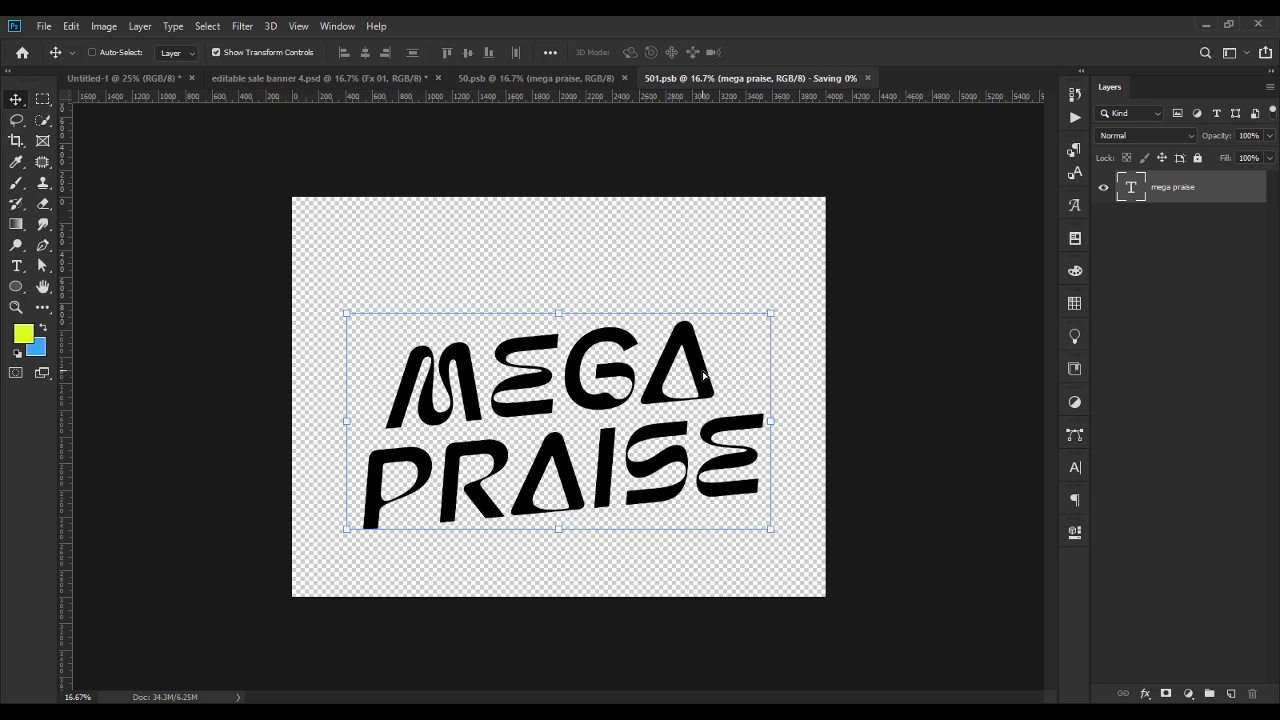
pyautogui.click(369, 80)
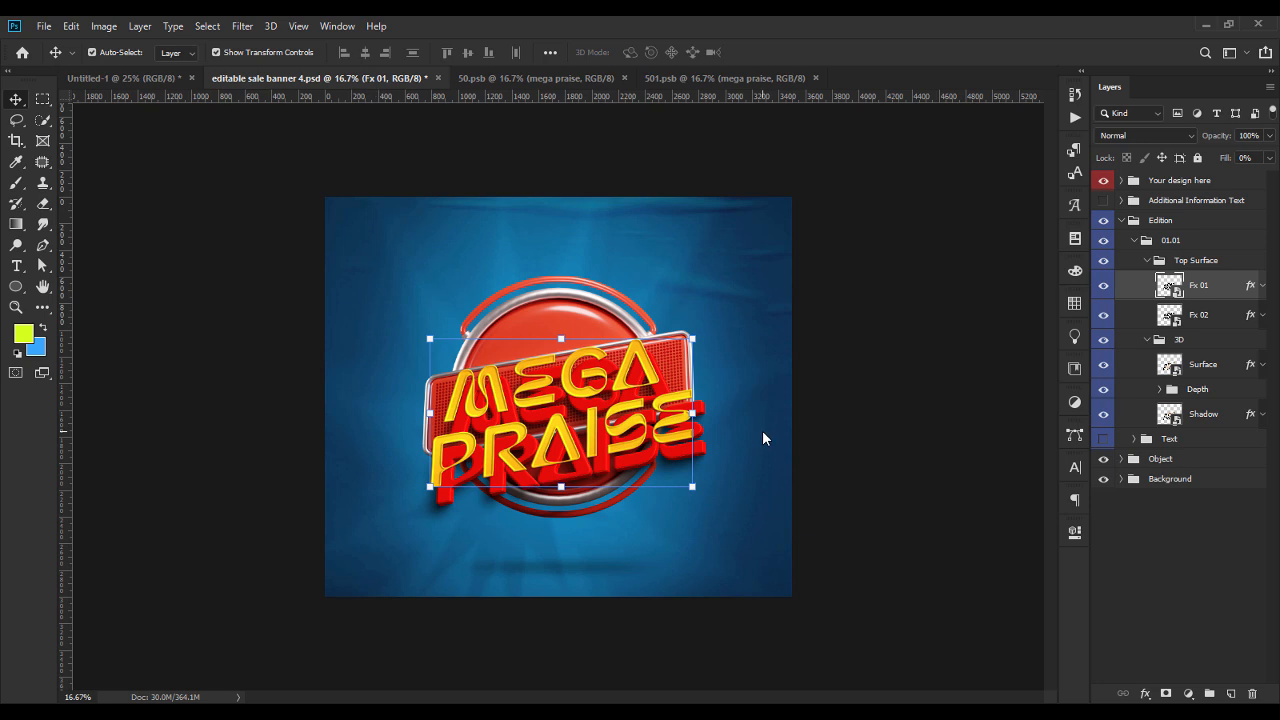
# Inspect the Fx 02 layer in the Top Surface group and the contents of its smart object.
pyautogui.click(1207, 318)
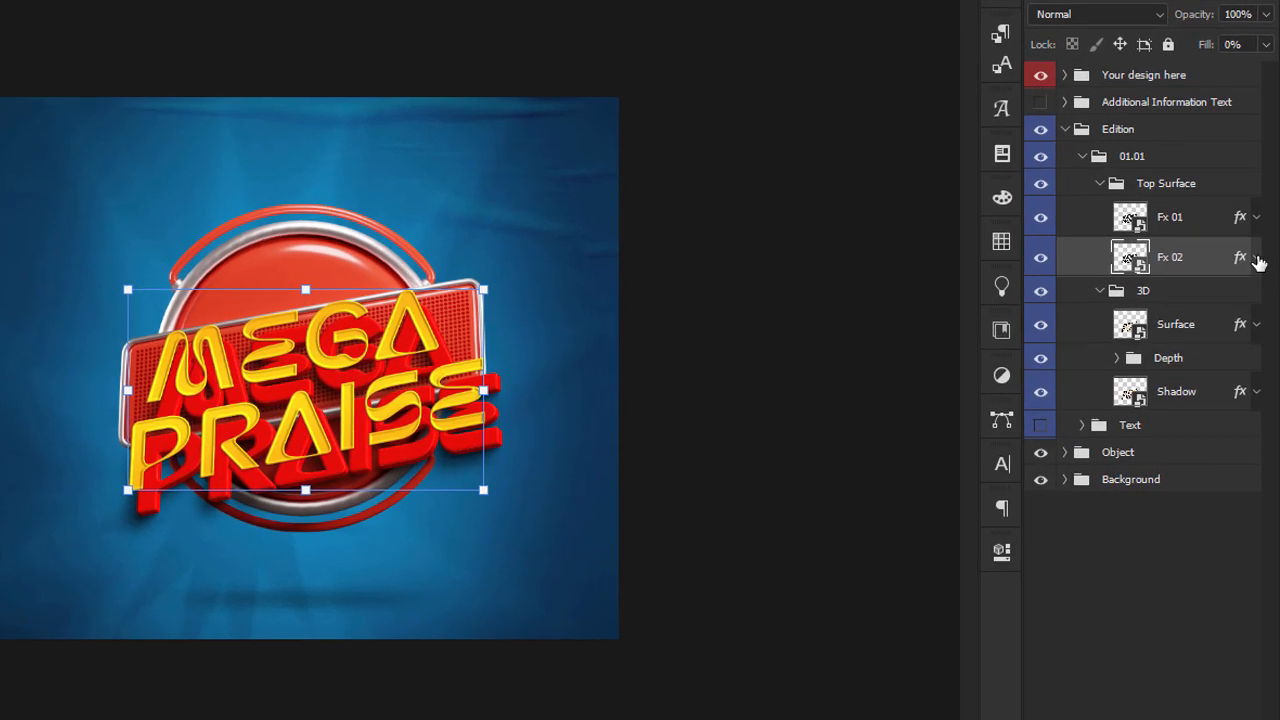
pyautogui.click(1256, 258)
pyautogui.click(1258, 260)
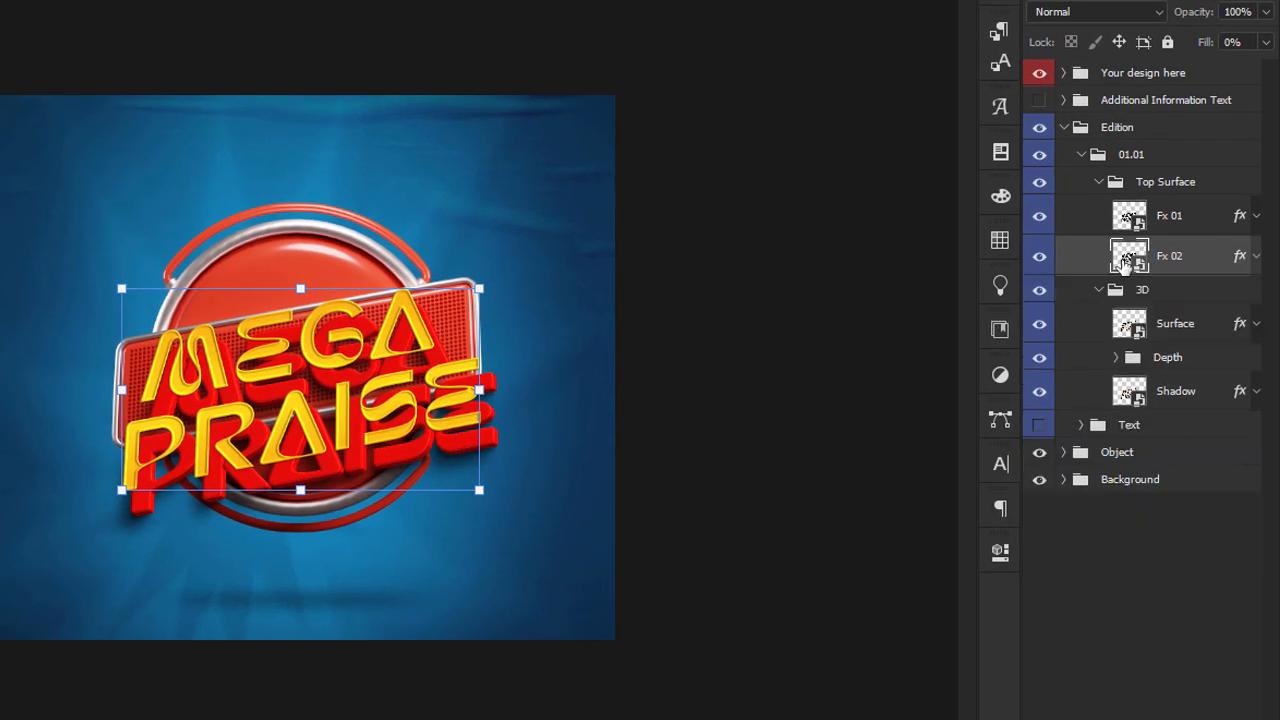
pyautogui.doubleClick(1120, 262)
pyautogui.hotkey('ctrl', 'w')
# Toggle the 3D group's visibility to identify its letters, and collapse the Top Surface and 3D groups.
pyautogui.click(1099, 181)
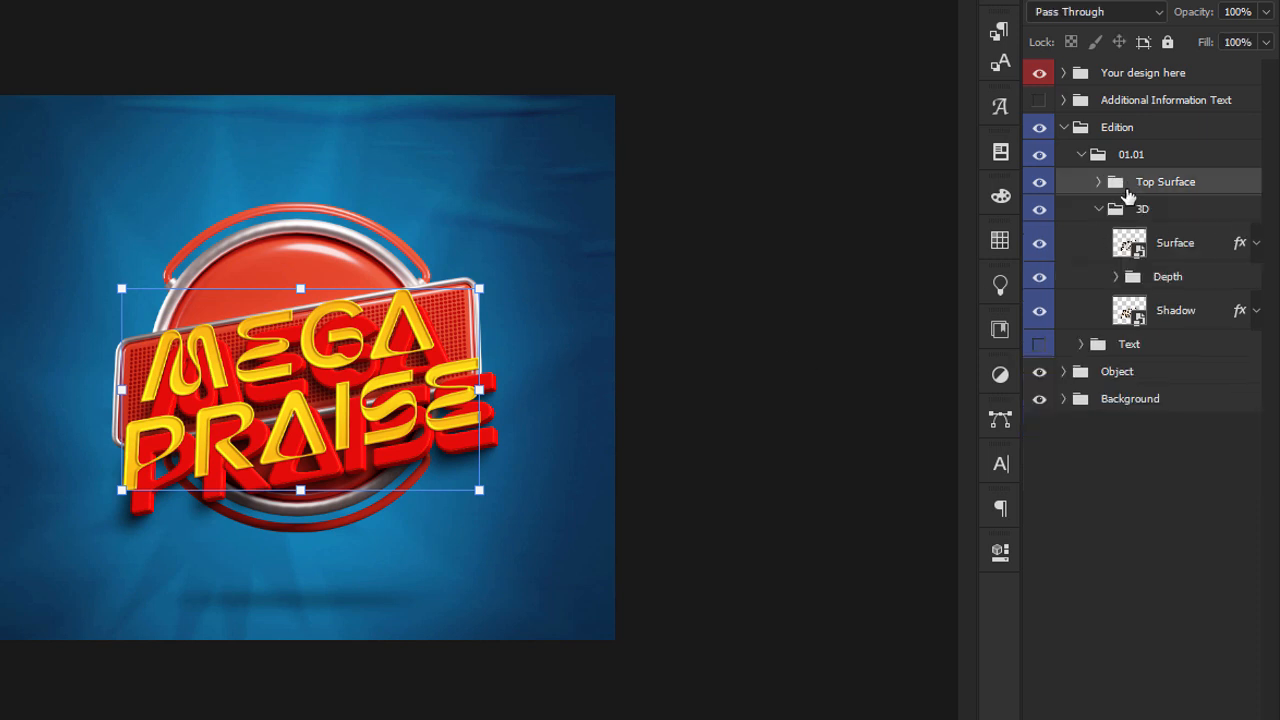
pyautogui.click(1097, 210)
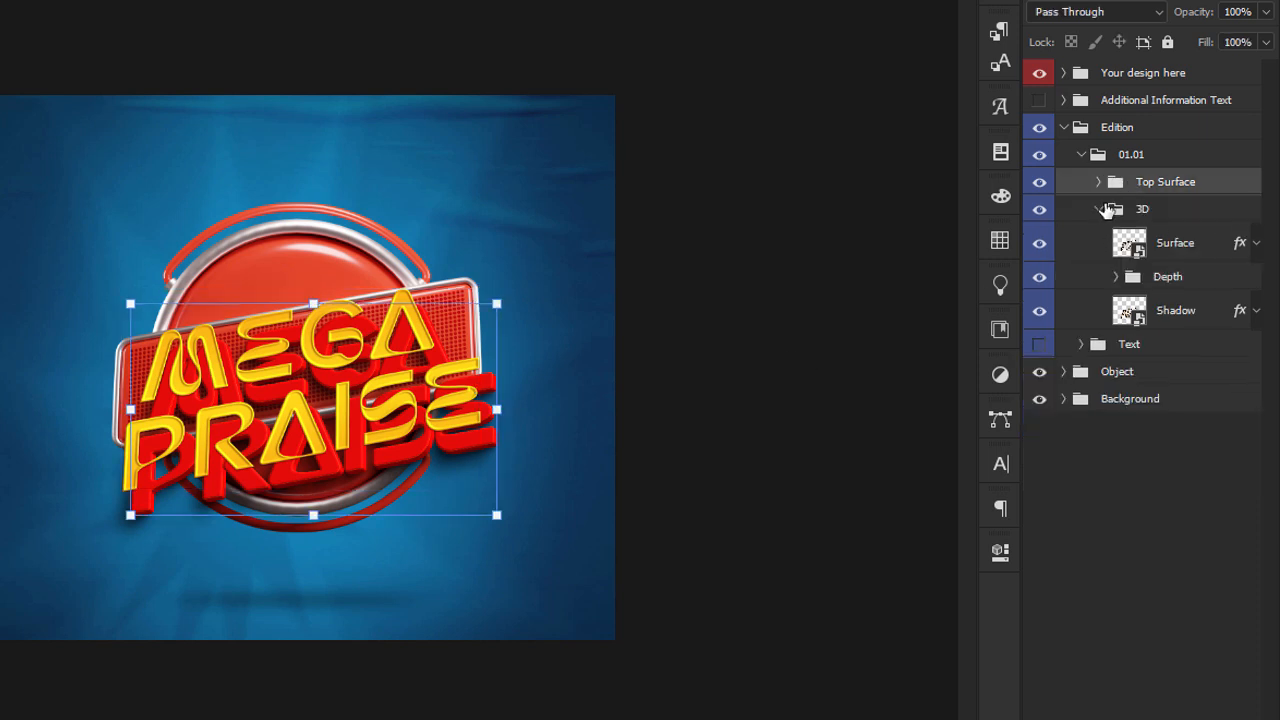
pyautogui.click(1040, 210)
pyautogui.click(1040, 210)
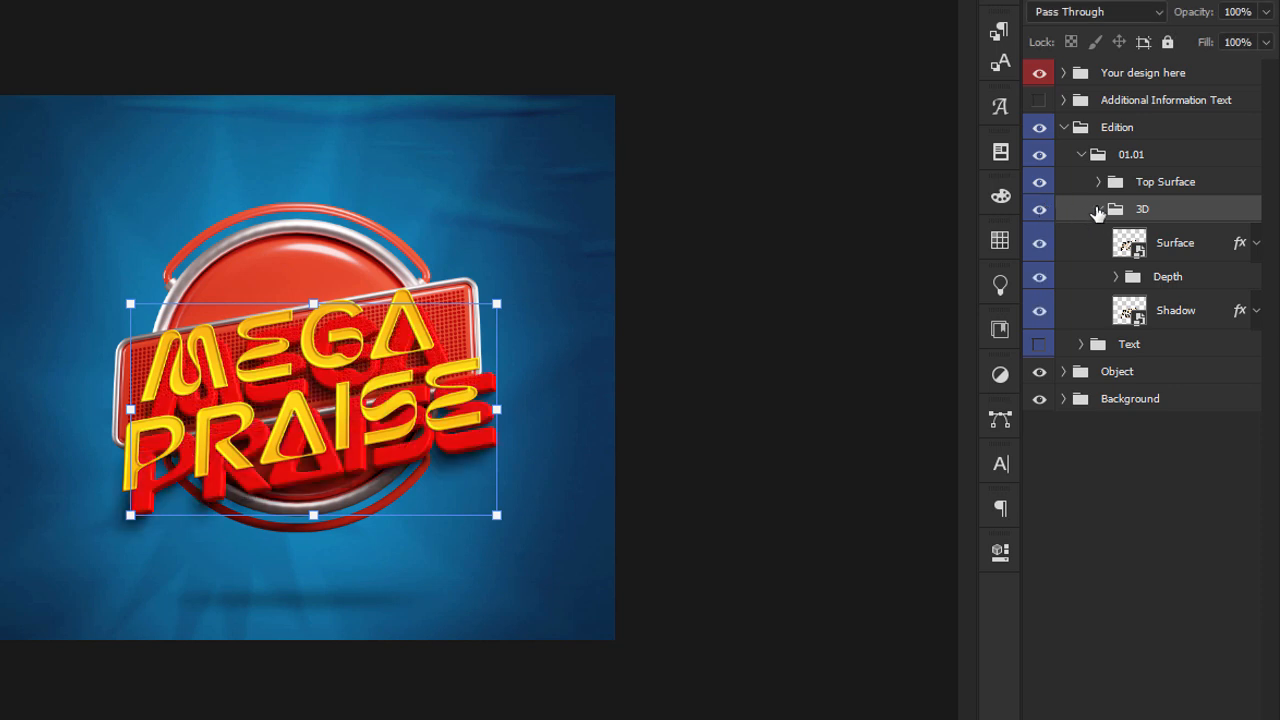
pyautogui.click(1097, 211)
# Enlarge the yellow Top Surface group toward the size of the red 3D letters and nudge it down and right.
pyautogui.click(1141, 186)
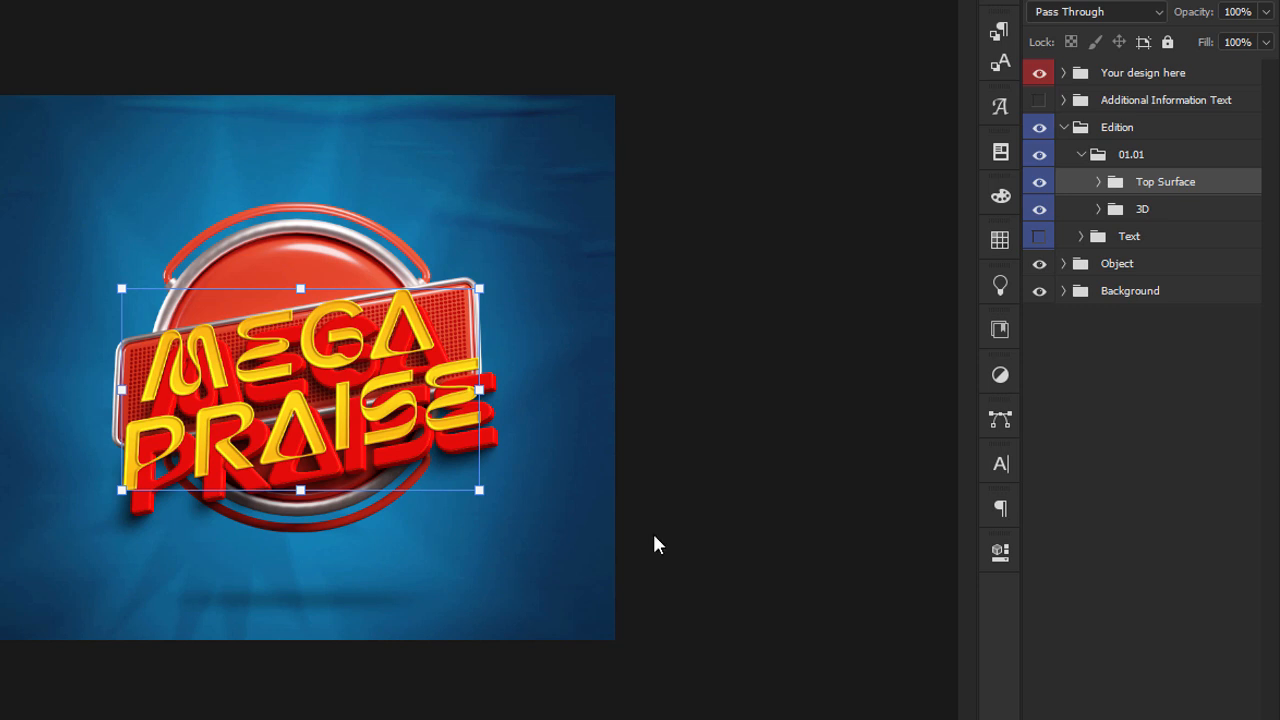
pyautogui.moveTo(480, 491); pyautogui.dragTo(509, 508)
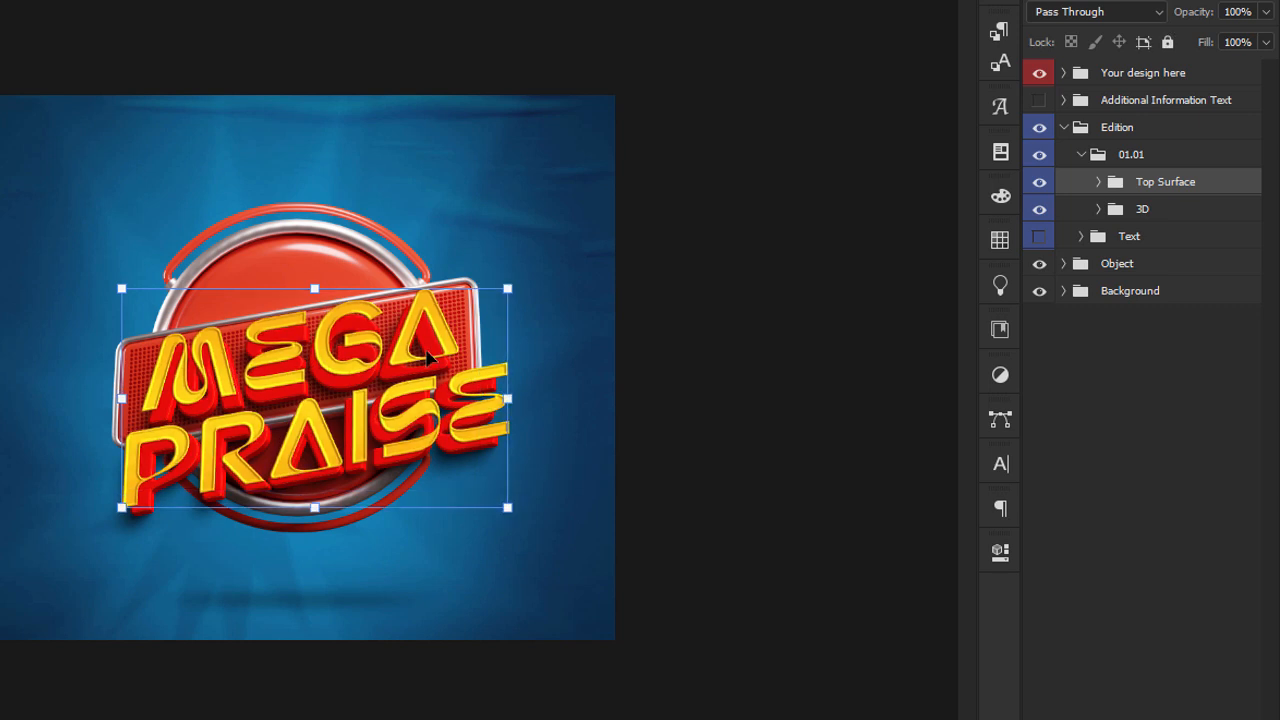
pyautogui.press('Down')
pyautogui.press('Down')
pyautogui.press('Right')
pyautogui.press('Right')
pyautogui.press('Right')
pyautogui.press('Right')
pyautogui.press('Right')
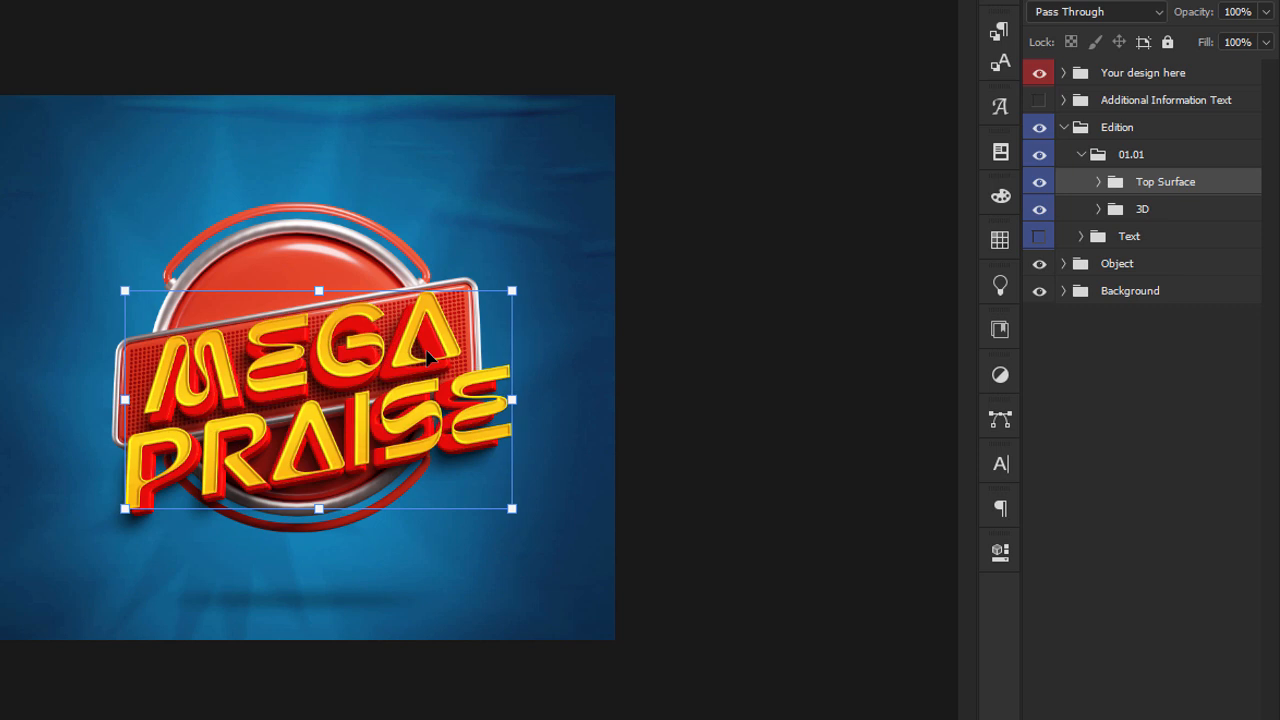
# Narrow the Top Surface group and nudge it down to line up with the red 3D letters.
pyautogui.moveTo(513, 399); pyautogui.dragTo(494, 400)
pyautogui.press('Down')
pyautogui.press('Down')
pyautogui.press('Down')
pyautogui.press('Down')
pyautogui.press('Down')
# Select the Top Surface and 3D groups together, move them up on the badge and scale them down slightly.
pyautogui.keyDown('ctrl'); pyautogui.click(1188, 220); pyautogui.keyUp('ctrl')
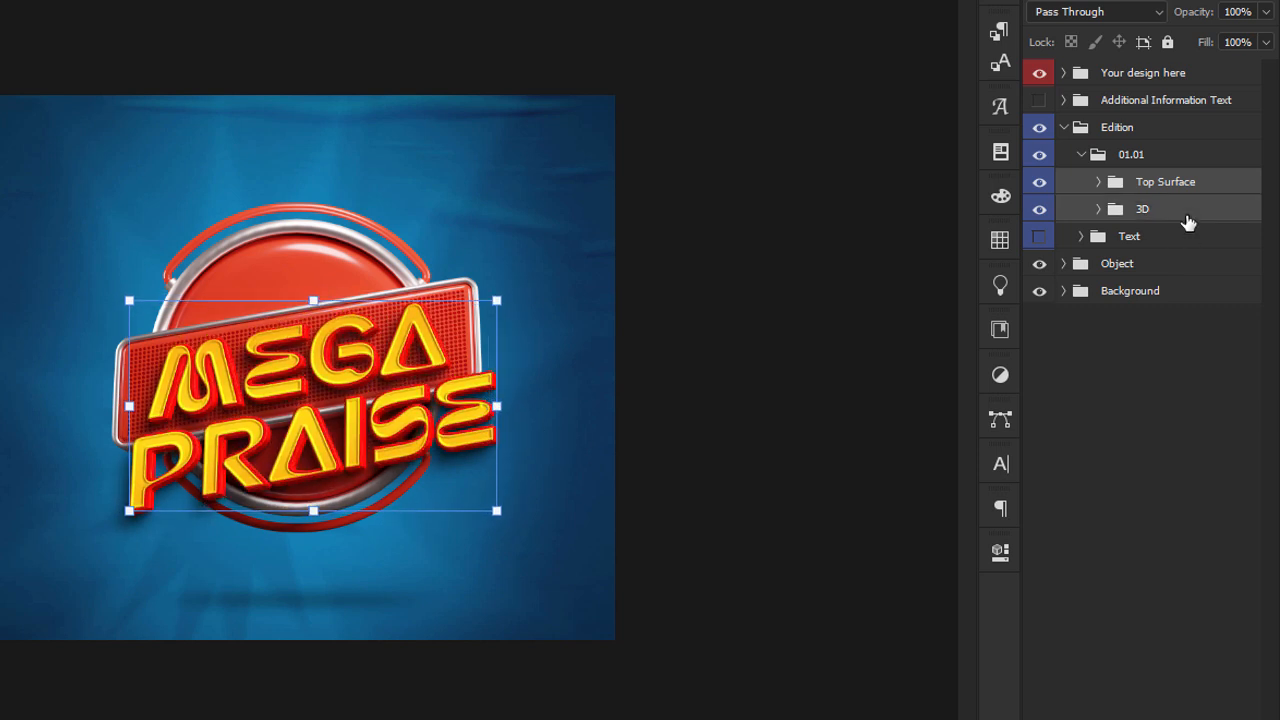
pyautogui.press('Up')
pyautogui.press('Up')
pyautogui.press('Up')
pyautogui.press('Up')
pyautogui.press('Up')
pyautogui.press('Up')
pyautogui.press('Up')
pyautogui.press('Up')
pyautogui.press('Up')
pyautogui.press('Up')
pyautogui.moveTo(416, 383); pyautogui.dragTo(413, 350)
pyautogui.moveTo(311, 260); pyautogui.dragTo(310, 274)
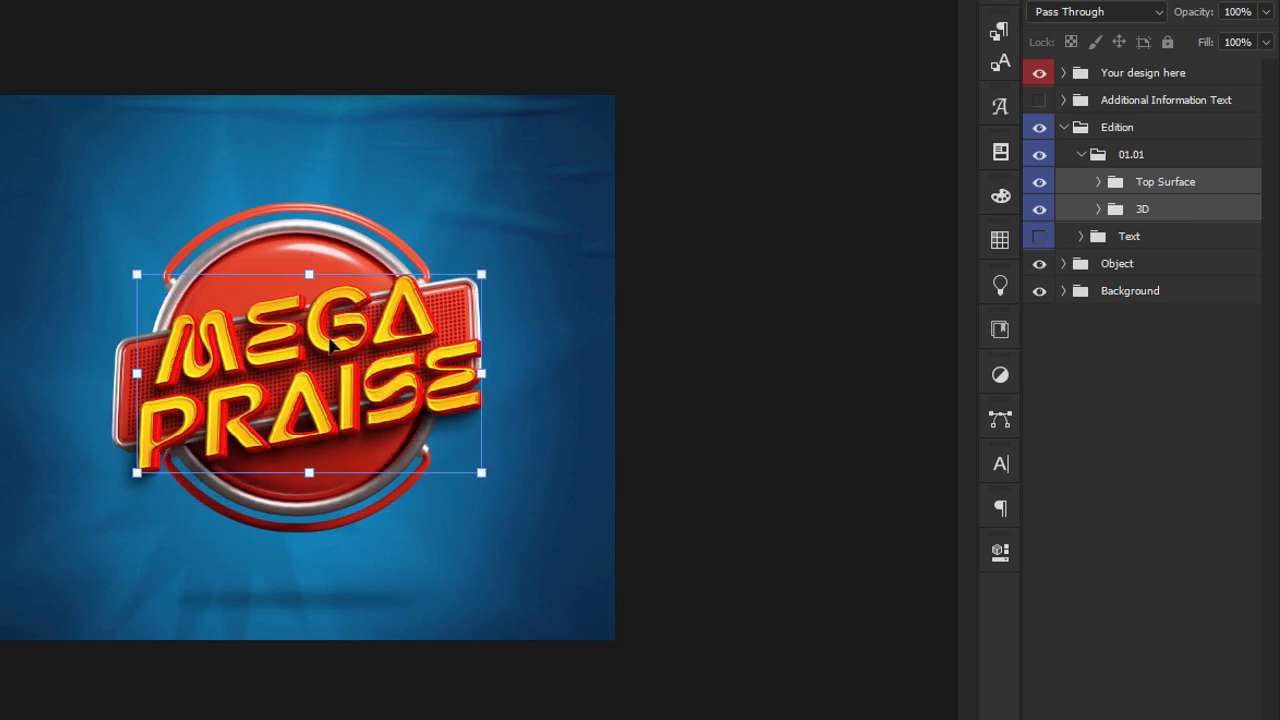
# Shift the two title groups left and shrink them further so MEGA PRAISE fits over the red plate.
pyautogui.moveTo(334, 346); pyautogui.dragTo(321, 340)
pyautogui.moveTo(455, 362); pyautogui.dragTo(450, 362)
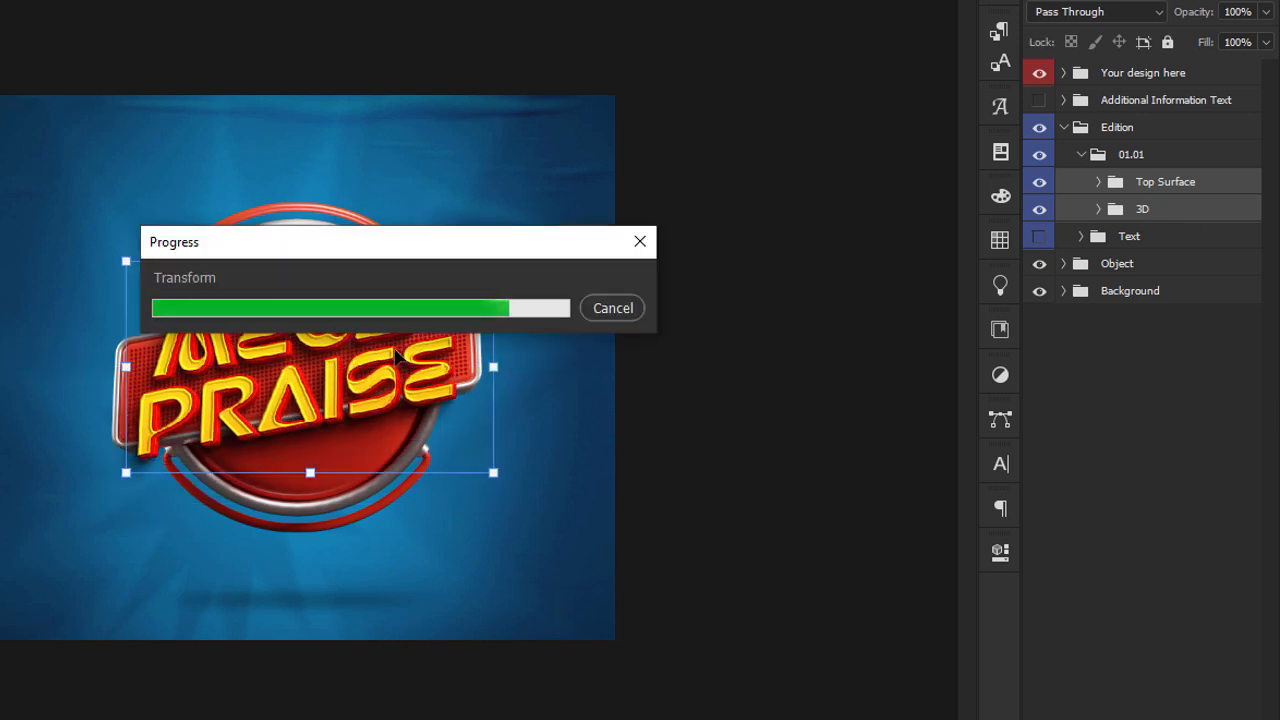
pyautogui.press('Down')
pyautogui.press('Down')
pyautogui.press('Down')
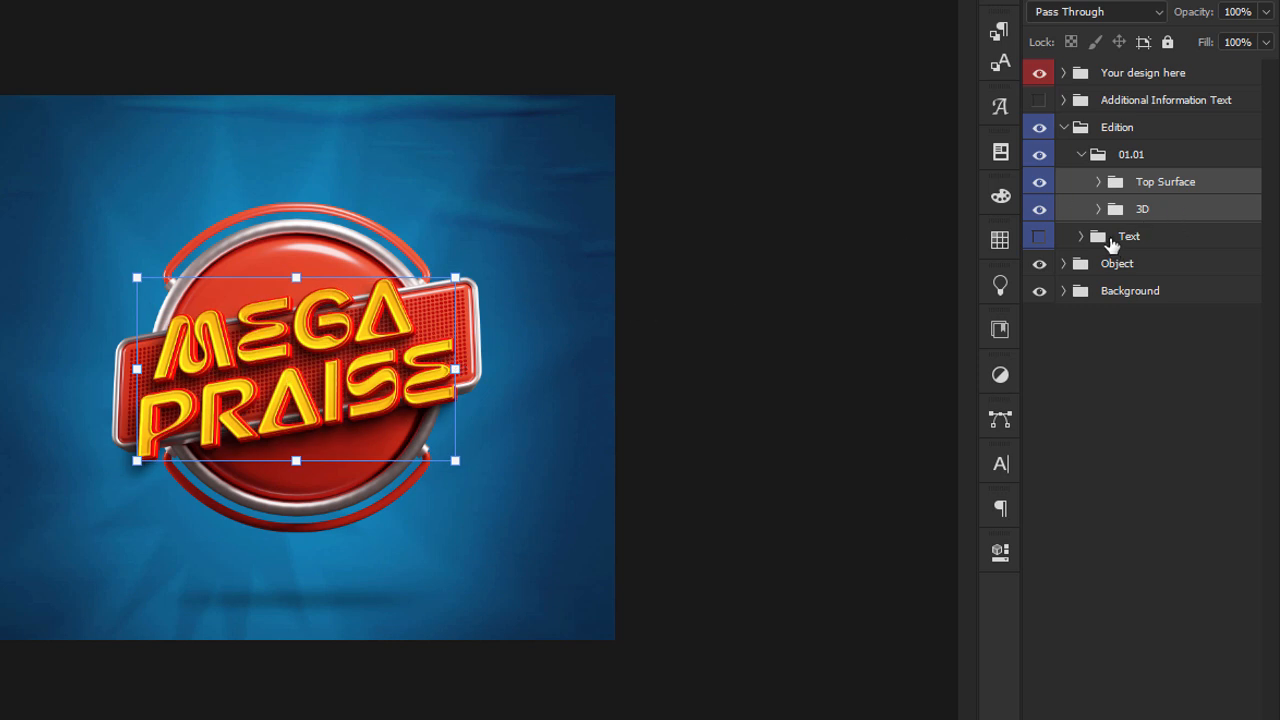
# Try to move the Object smart object out of its group and delete the hidden Text group, undoing the changes.
pyautogui.click(1083, 156)
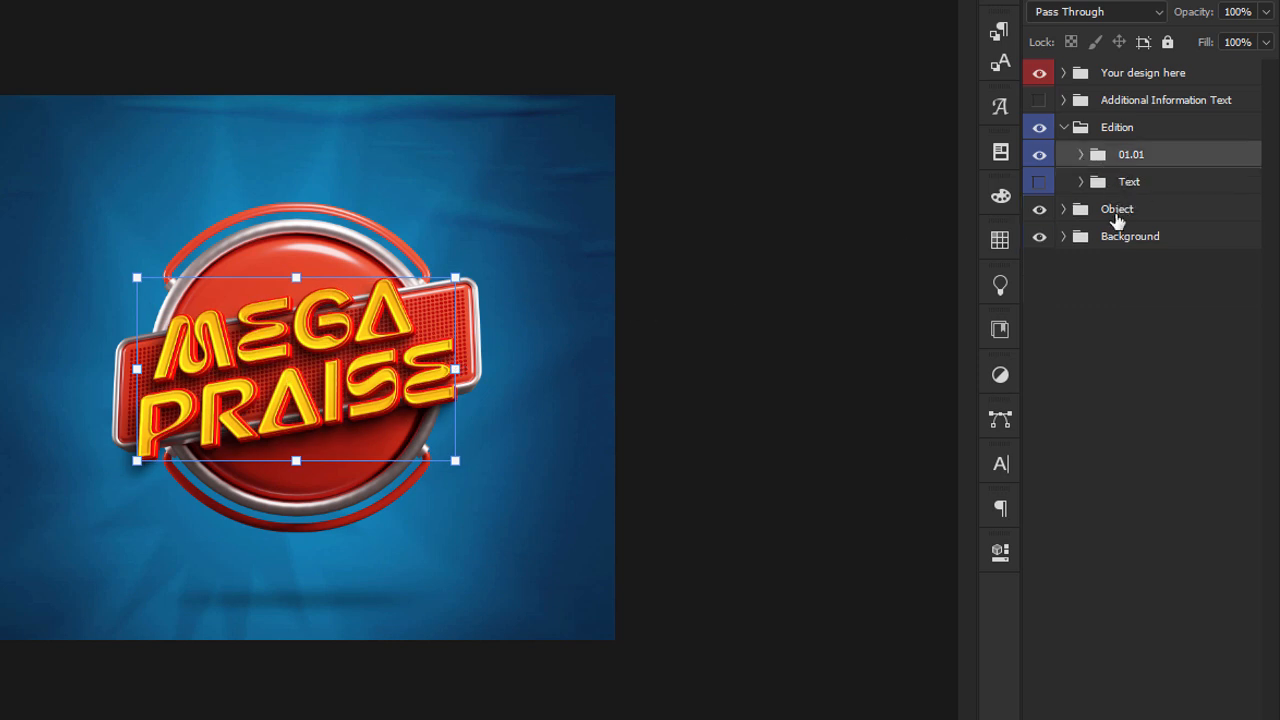
pyautogui.click(1066, 211)
pyautogui.moveTo(1140, 242); pyautogui.dragTo(1145, 200)
pyautogui.click(1131, 184)
pyautogui.press('Delete')
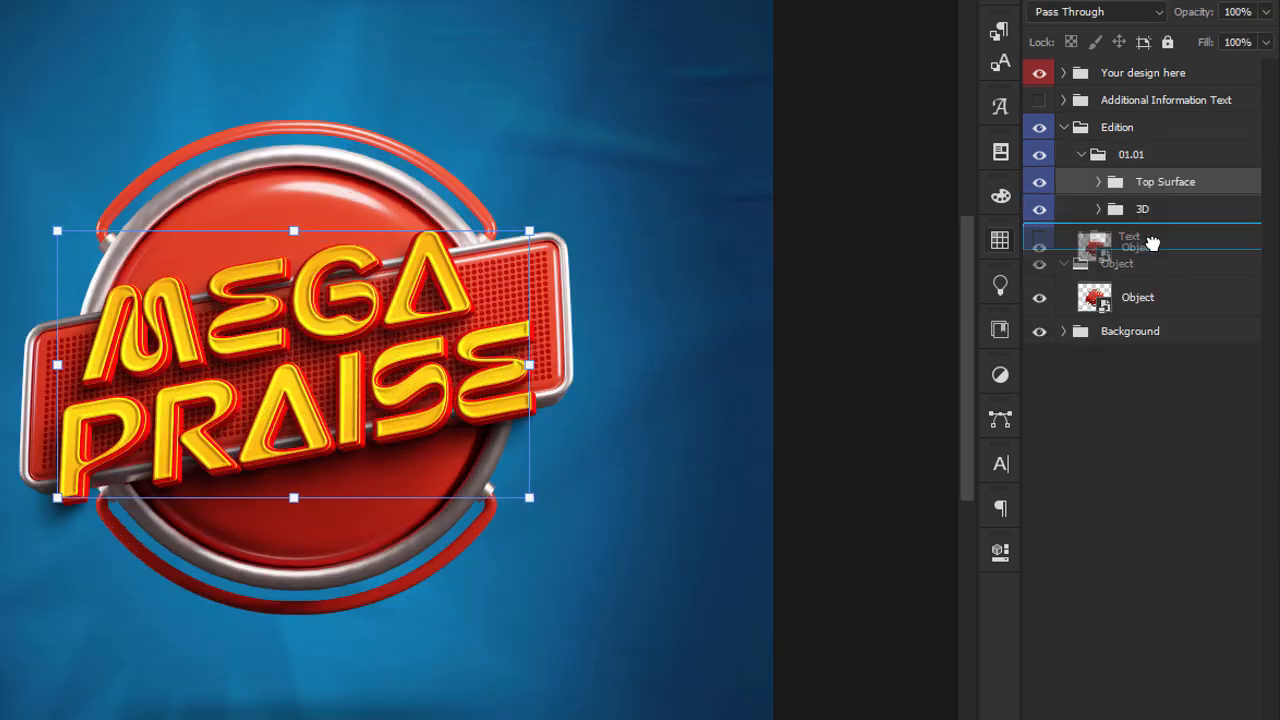
pyautogui.moveTo(1151, 244); pyautogui.dragTo(1153, 238)
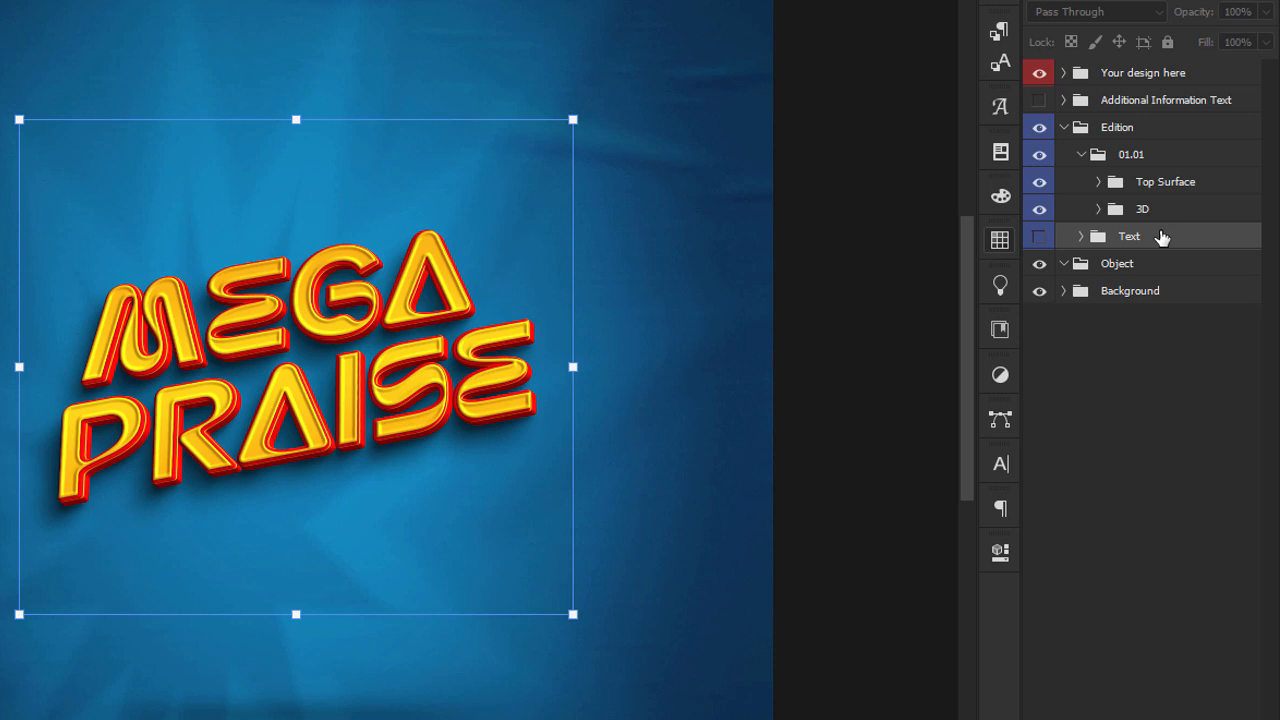
pyautogui.hotkey('ctrl', 'z')
# Move the Object smart object into the Edition group above Text and merge it with the 01.01 group.
pyautogui.moveTo(1143, 293); pyautogui.dragTo(1154, 223)
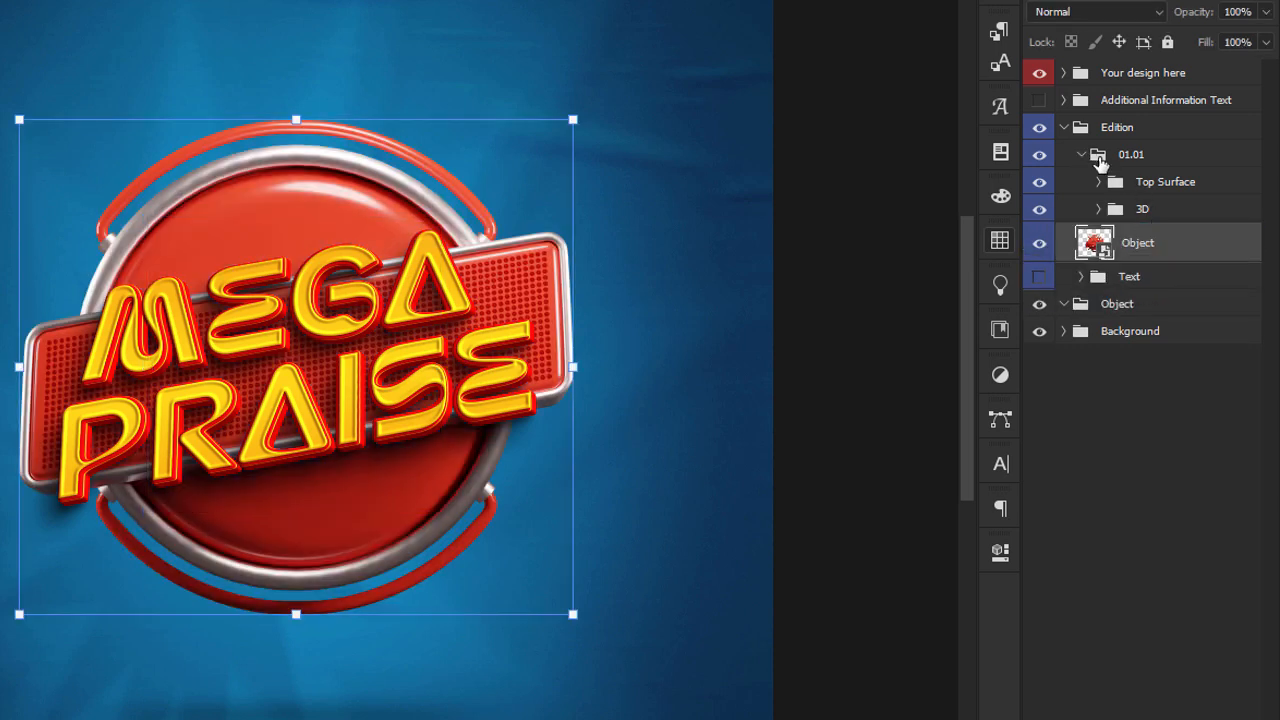
pyautogui.click(1081, 154)
pyautogui.keyDown('shift'); pyautogui.click(1146, 160); pyautogui.keyUp('shift')
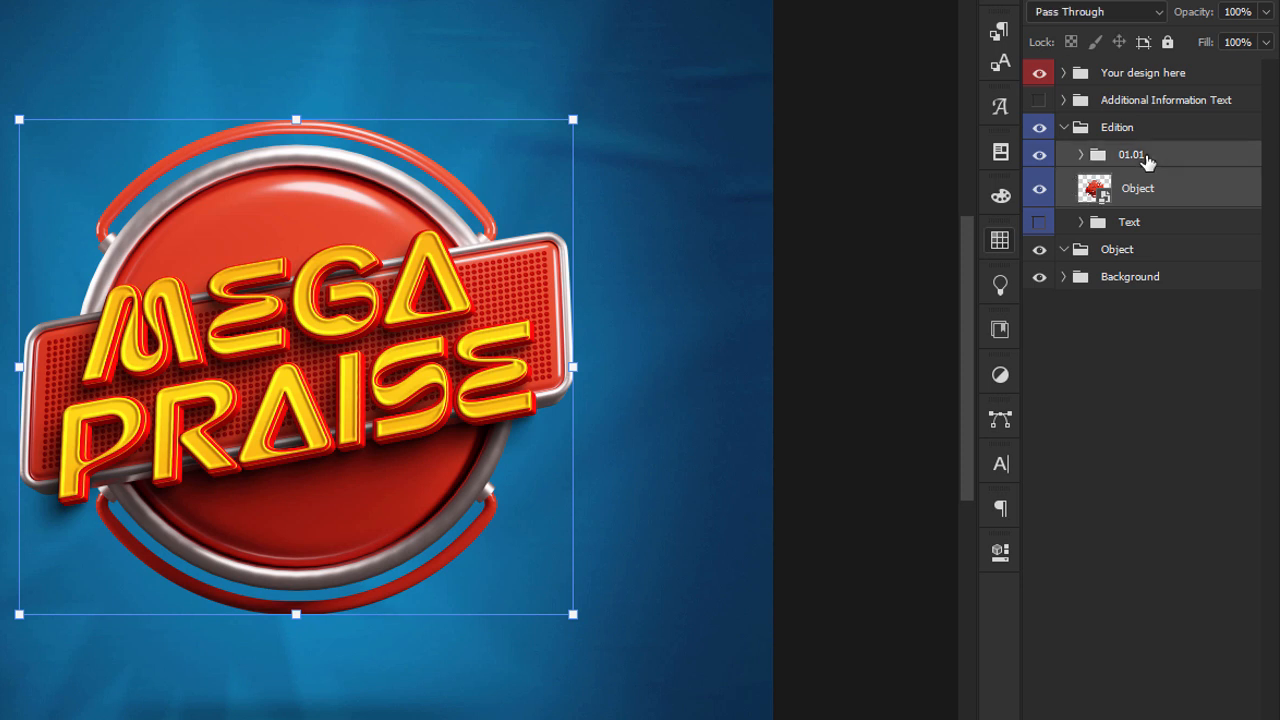
pyautogui.rightClick(1146, 160)
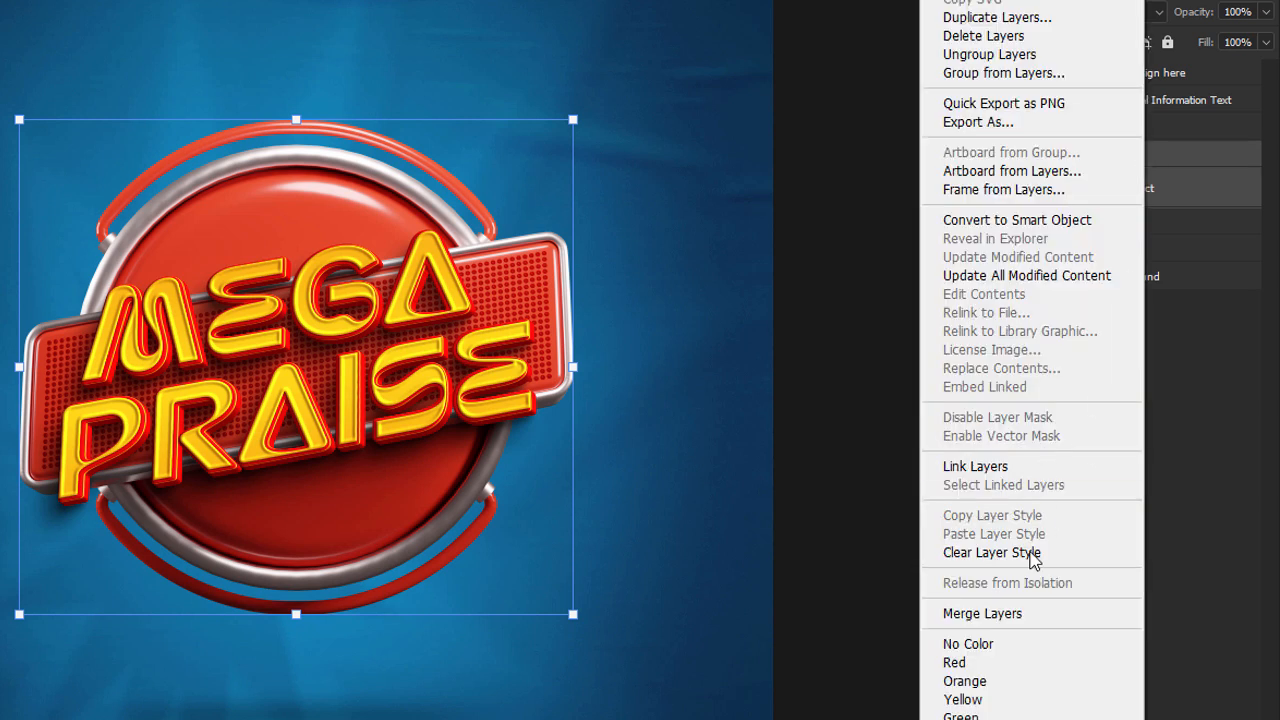
pyautogui.click(1009, 613)
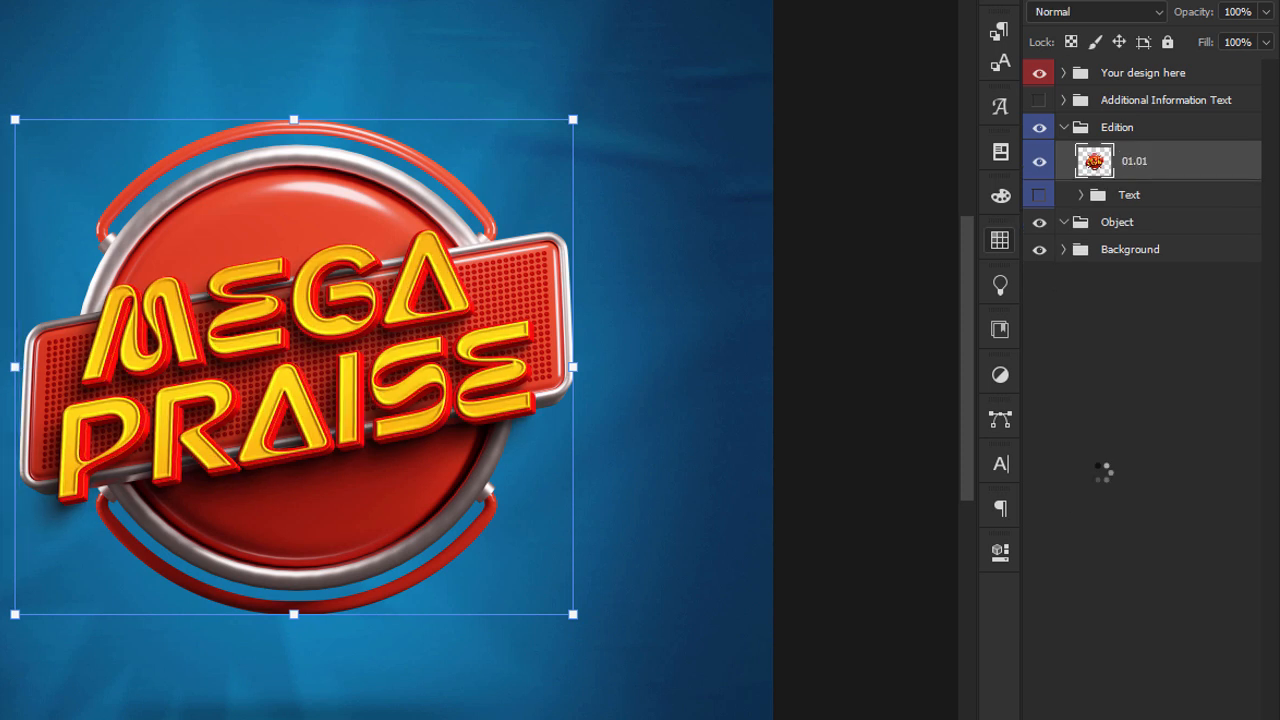
# Convert the merged title badge to a smart object and bring it into the flyer's upper left, scaled to about 12.34%.
pyautogui.rightClick(1160, 170)
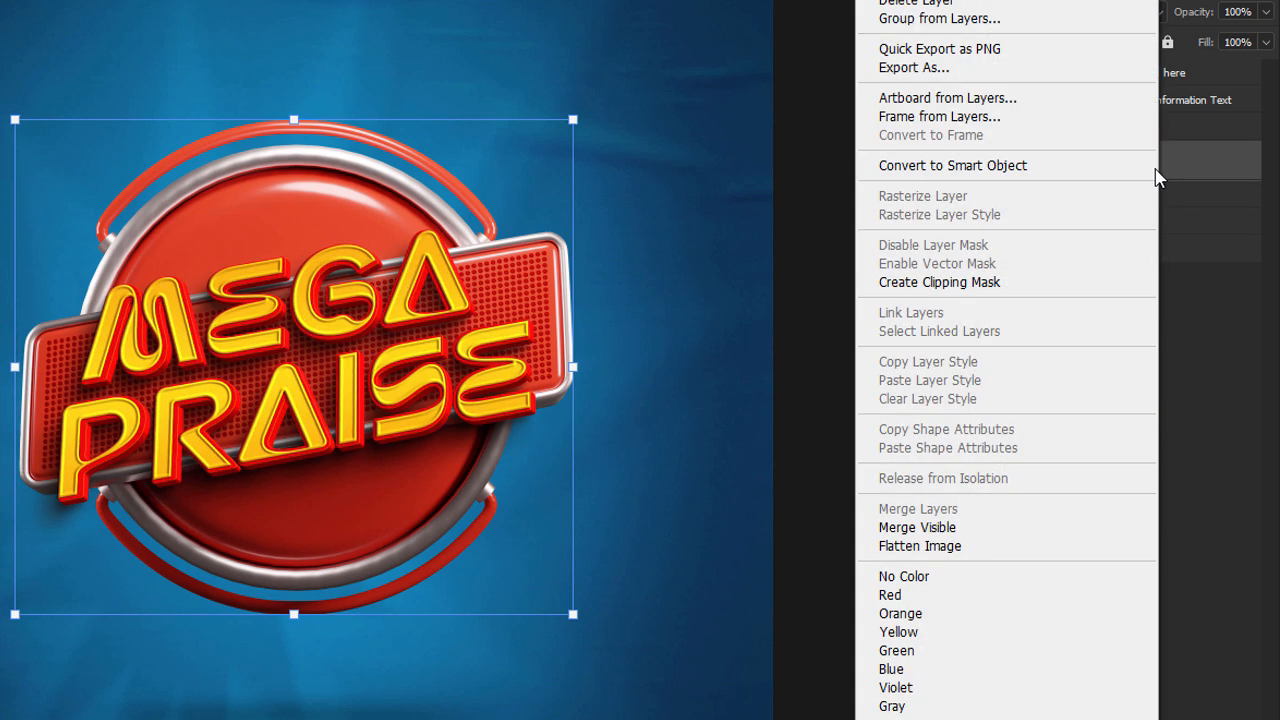
pyautogui.click(985, 168)
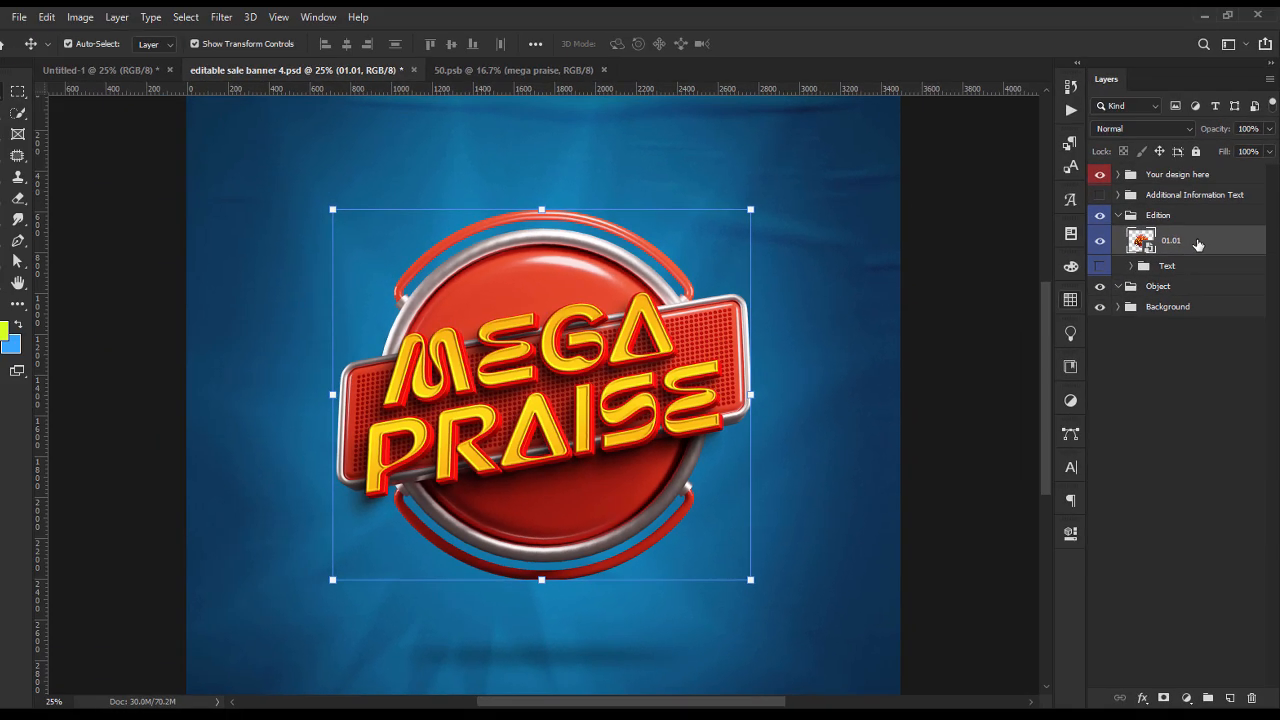
pyautogui.moveTo(1168, 160); pyautogui.dragTo(415, 384)
pyautogui.moveTo(619, 387); pyautogui.dragTo(453, 322)
pyautogui.moveTo(392, 397); pyautogui.dragTo(392, 408)
pyautogui.moveTo(419, 352); pyautogui.dragTo(430, 356)
pyautogui.press('Return')
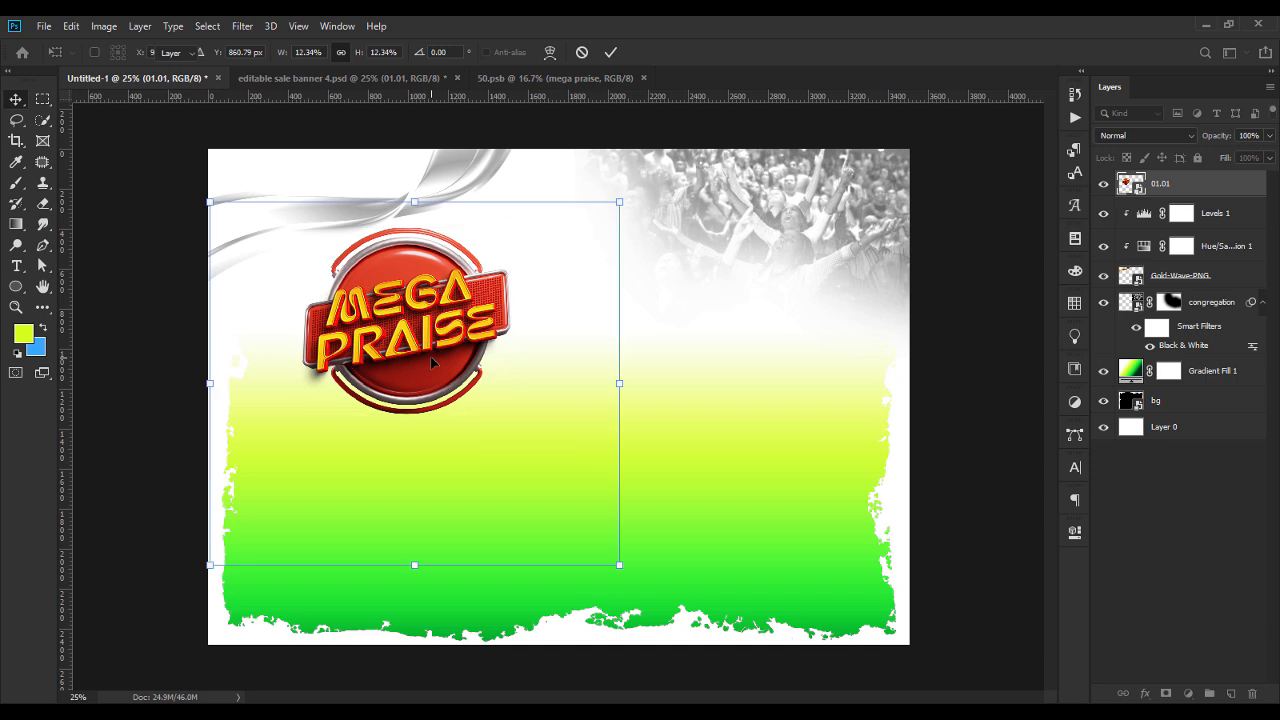
# Rotate the silvery wave to about -24.43° and shift it slightly behind the badge.
pyautogui.click(458, 198)
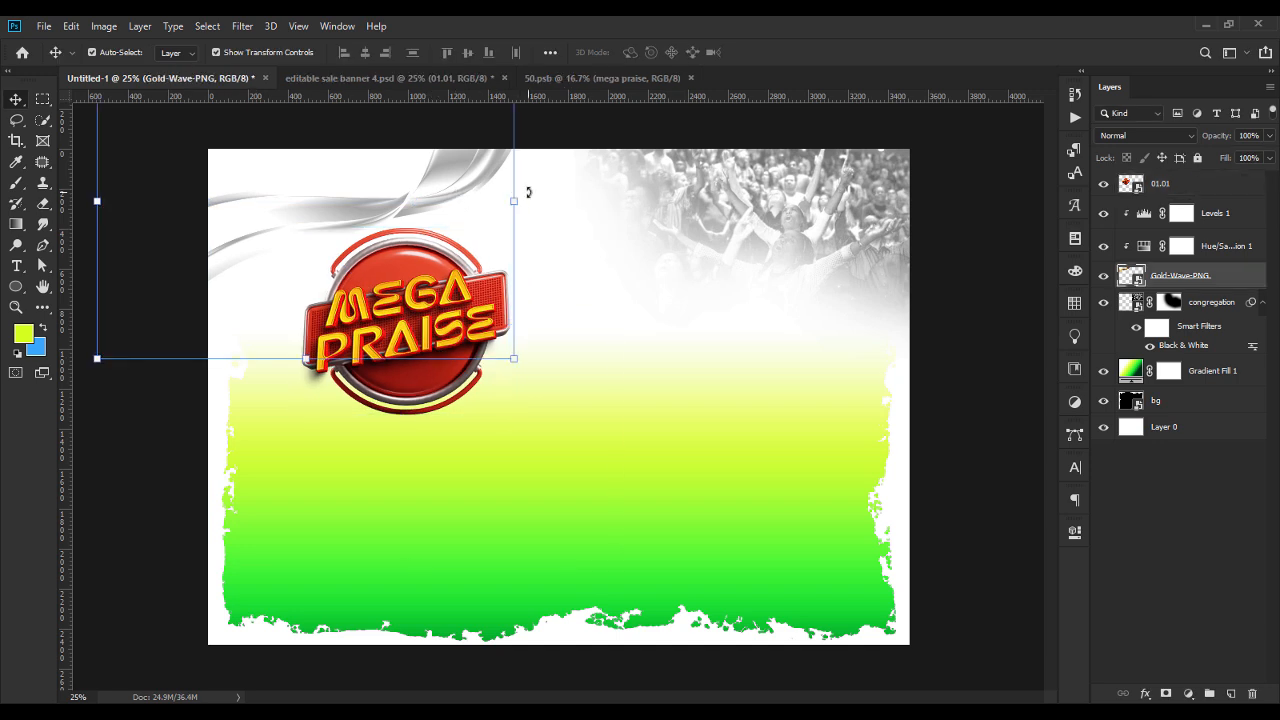
pyautogui.moveTo(513, 352); pyautogui.dragTo(597, 228)
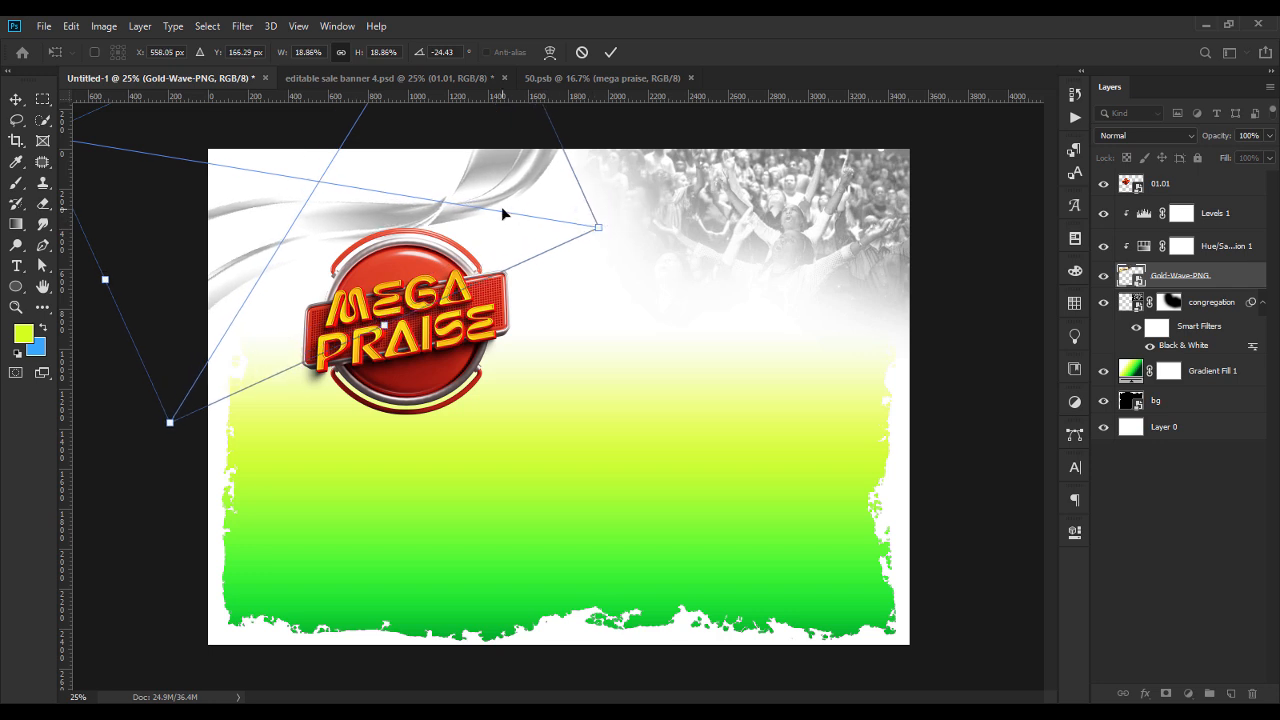
pyautogui.moveTo(502, 208); pyautogui.dragTo(508, 212)
pyautogui.press('Return')
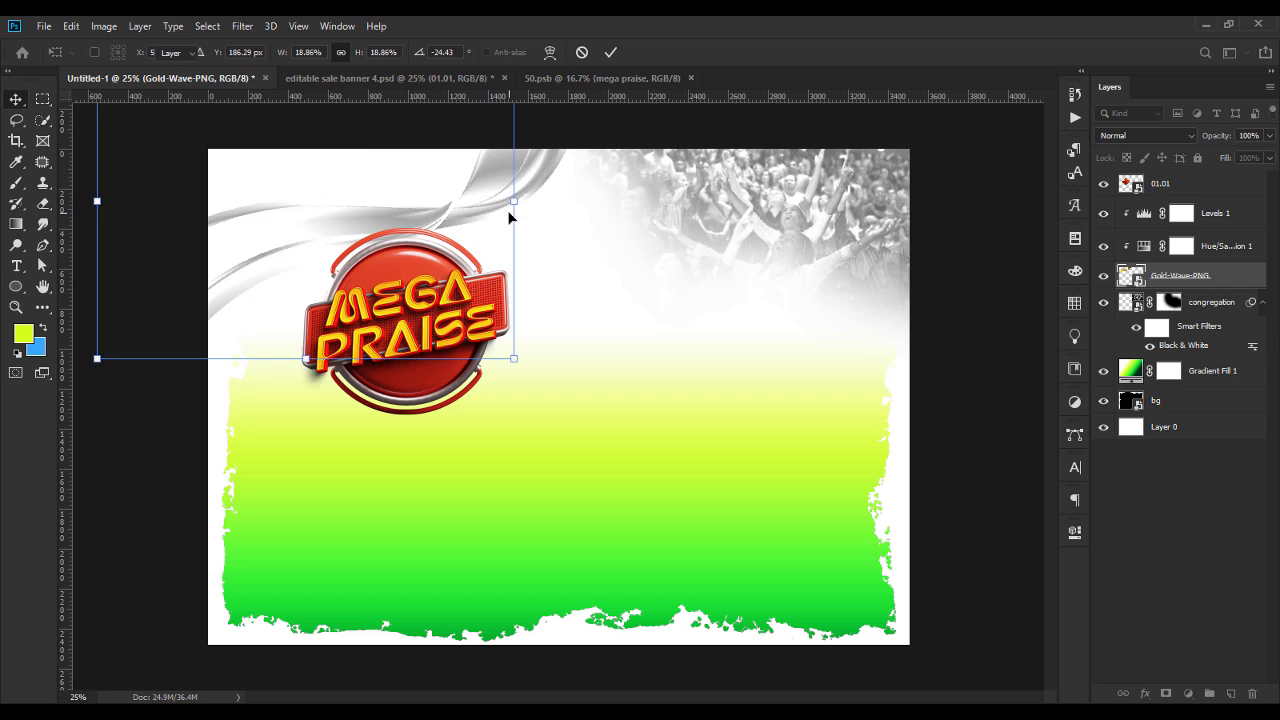
# Nudge the MEGA PRAISE badge slightly to the right on the flyer.
pyautogui.click(451, 281)
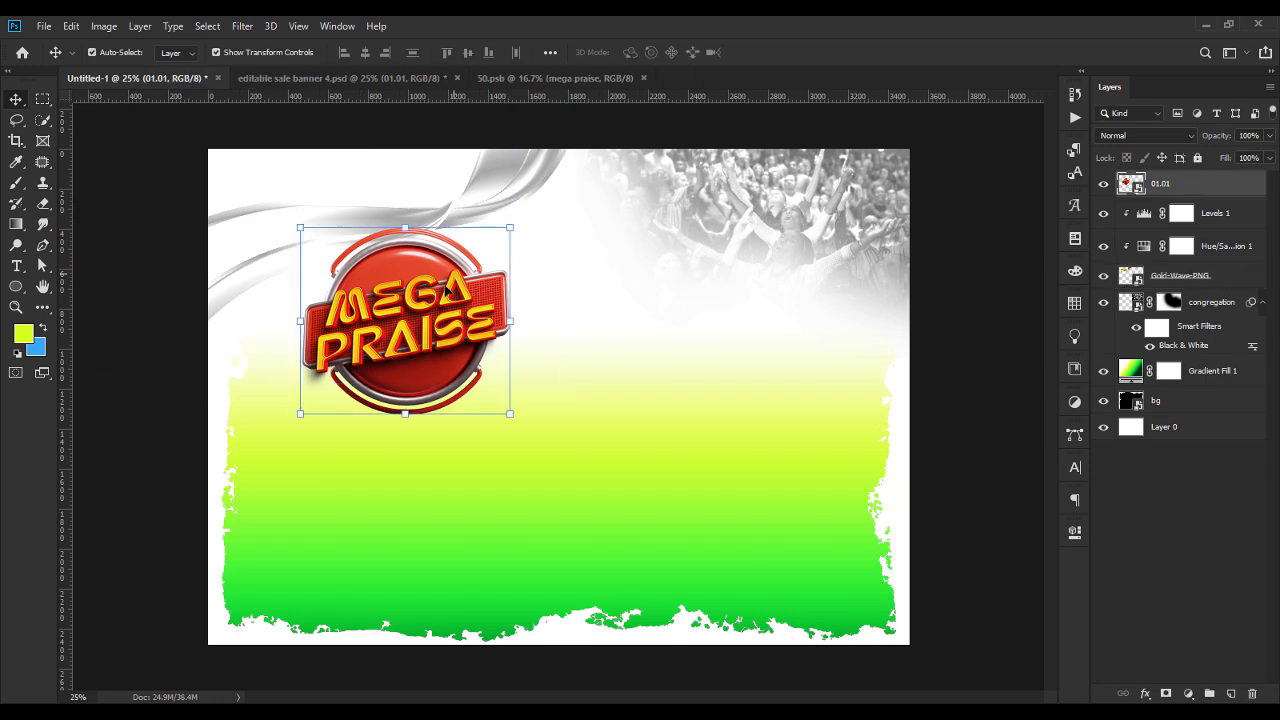
pyautogui.moveTo(447, 288); pyautogui.dragTo(452, 289)
pyautogui.click(186, 405)
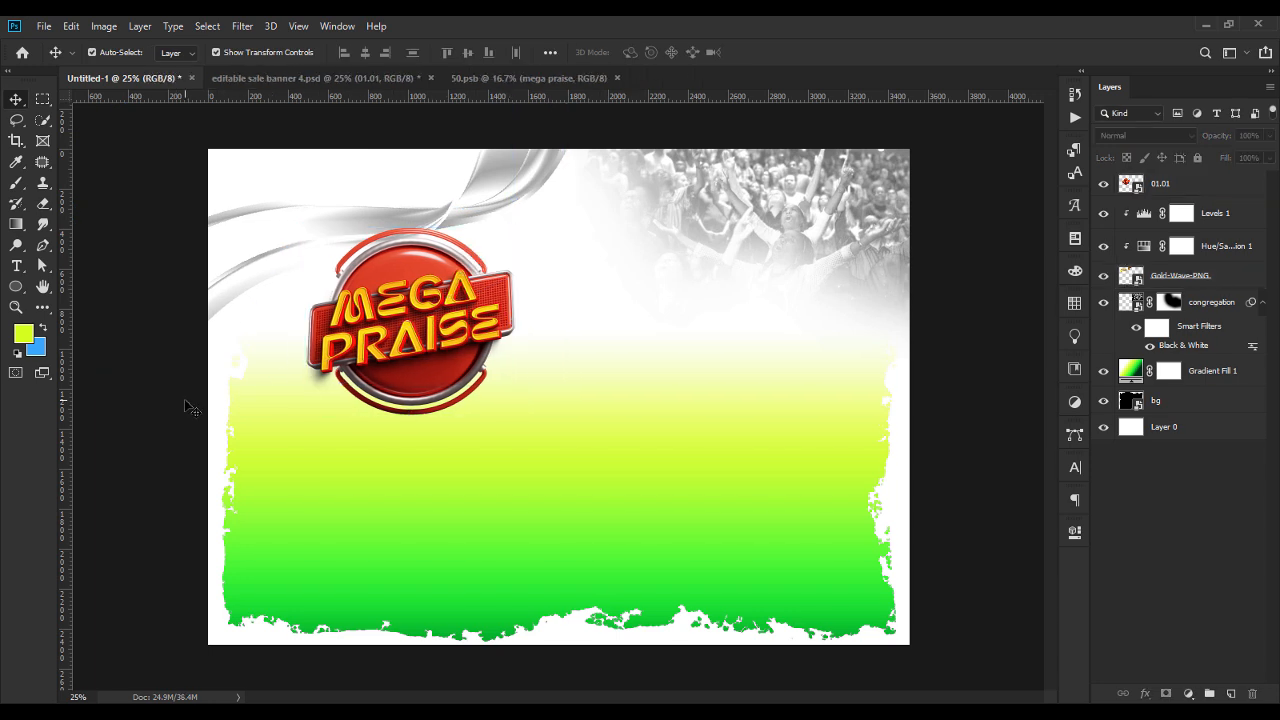
# Add a Hue/Saturation adjustment above the badge and set the Reds hue to -141.
pyautogui.click(442, 332)
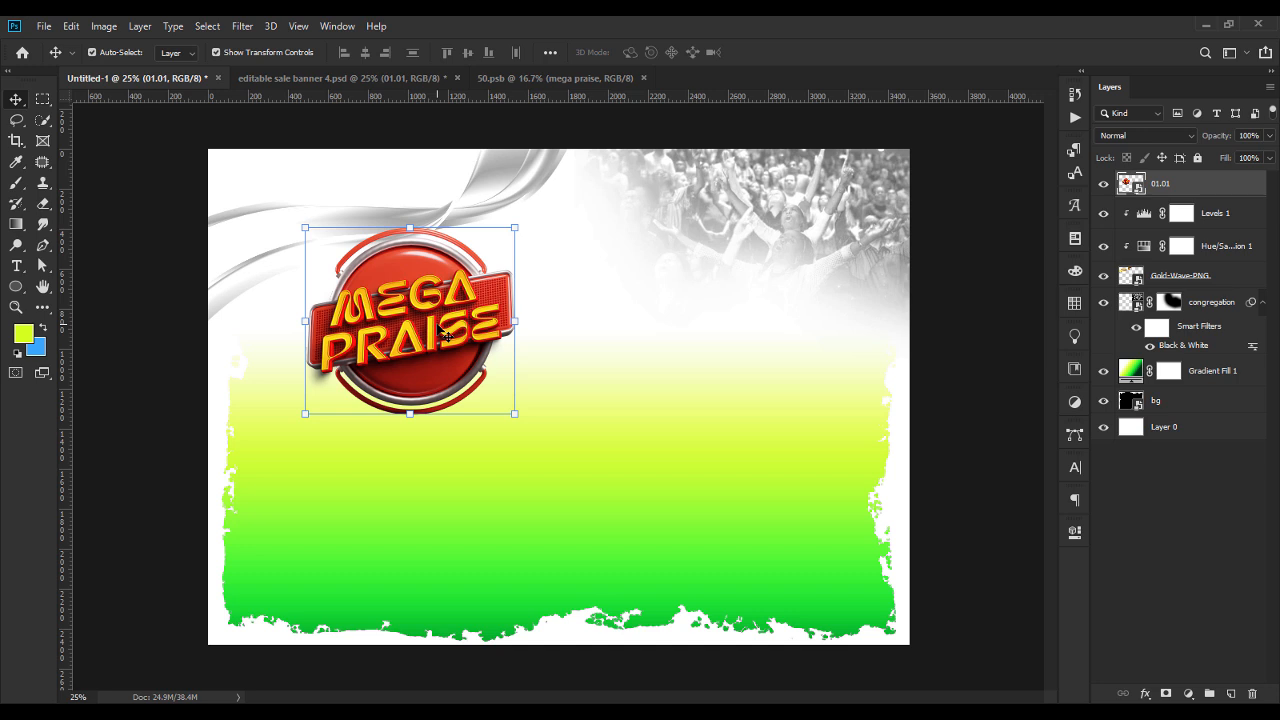
pyautogui.click(1187, 694)
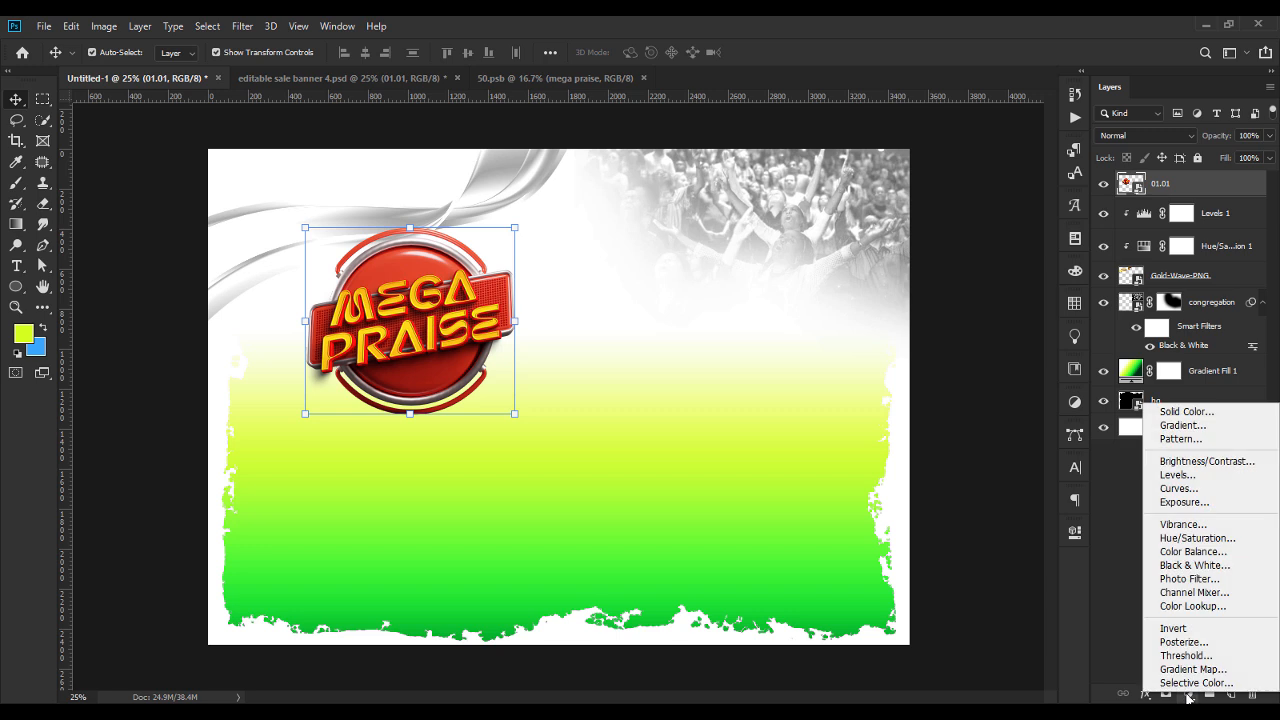
pyautogui.click(1205, 539)
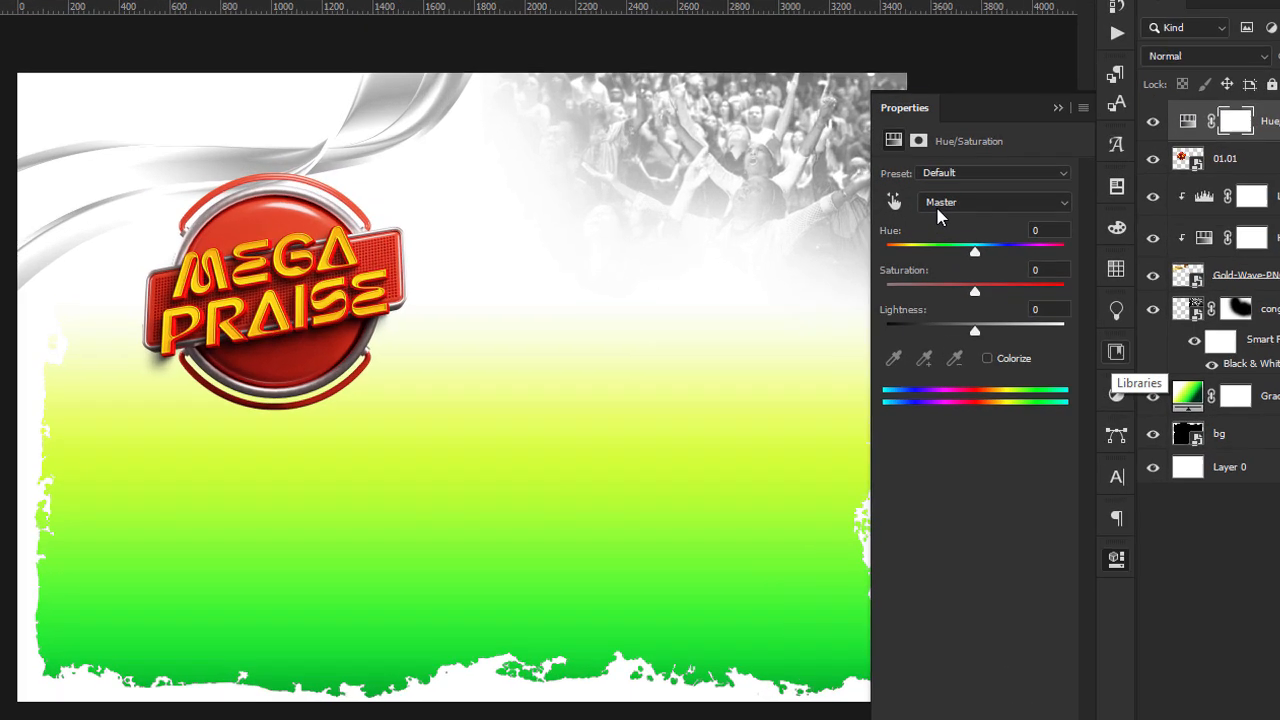
pyautogui.click(935, 251)
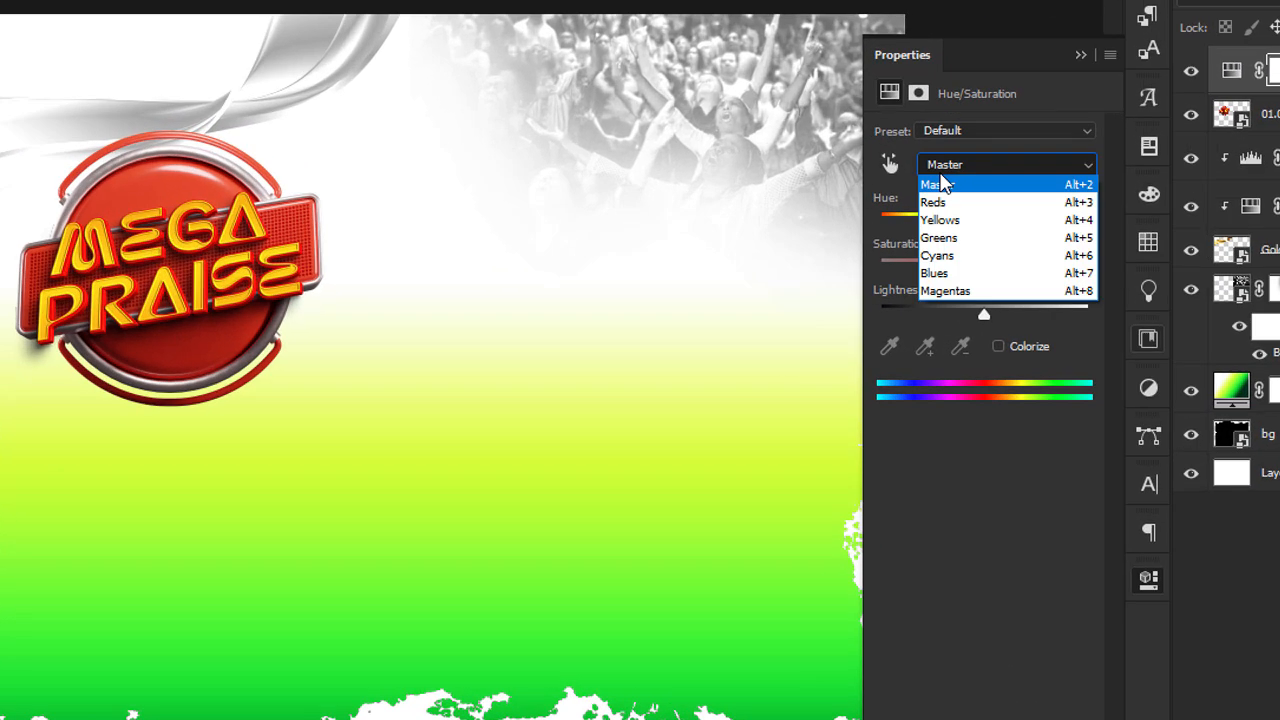
pyautogui.click(935, 203)
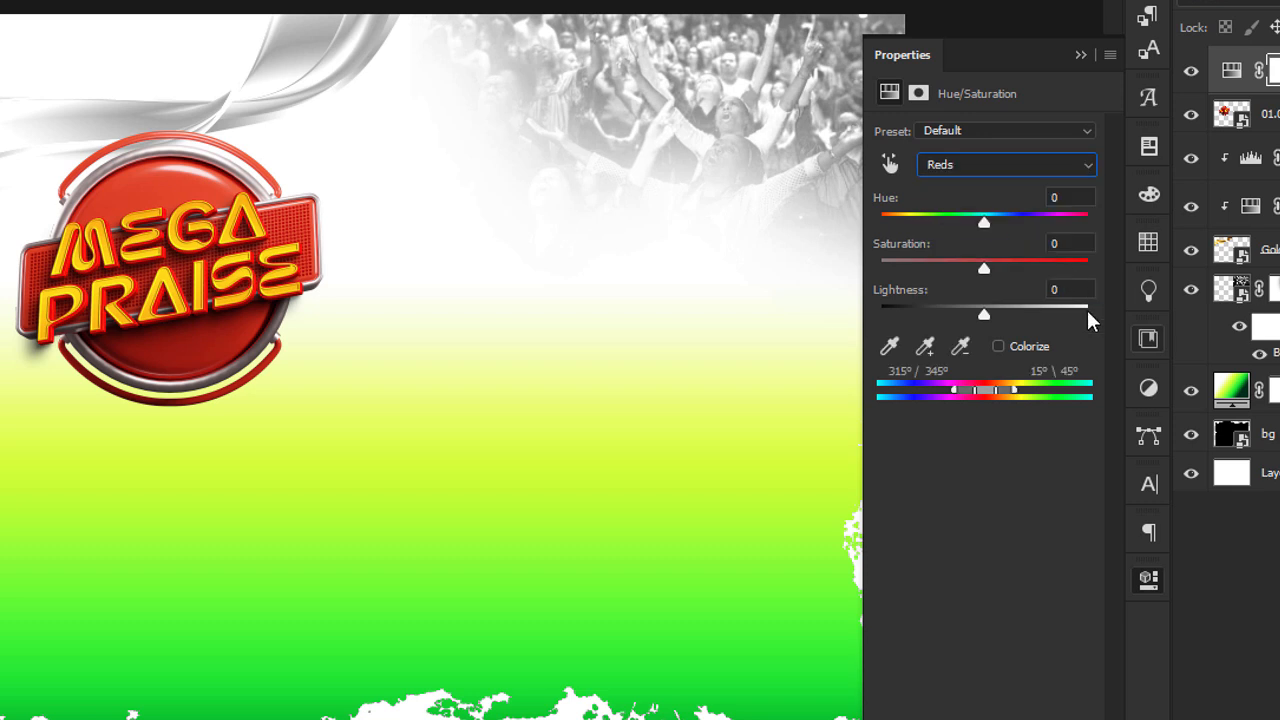
pyautogui.click(1075, 198)
pyautogui.write('-141')
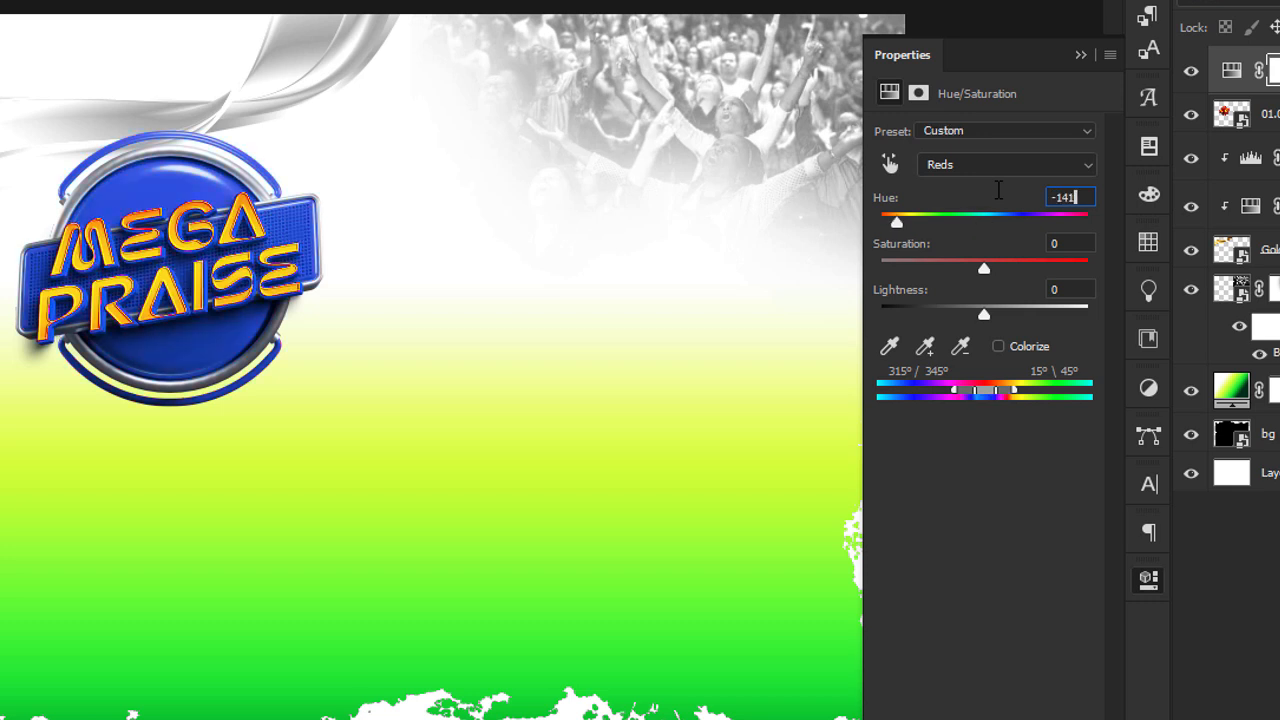
# Set the Reds saturation to +11 and lightness to +5 in the badge's Hue/Saturation adjustment.
pyautogui.click(1080, 241)
pyautogui.write('11')
pyautogui.click(1083, 288)
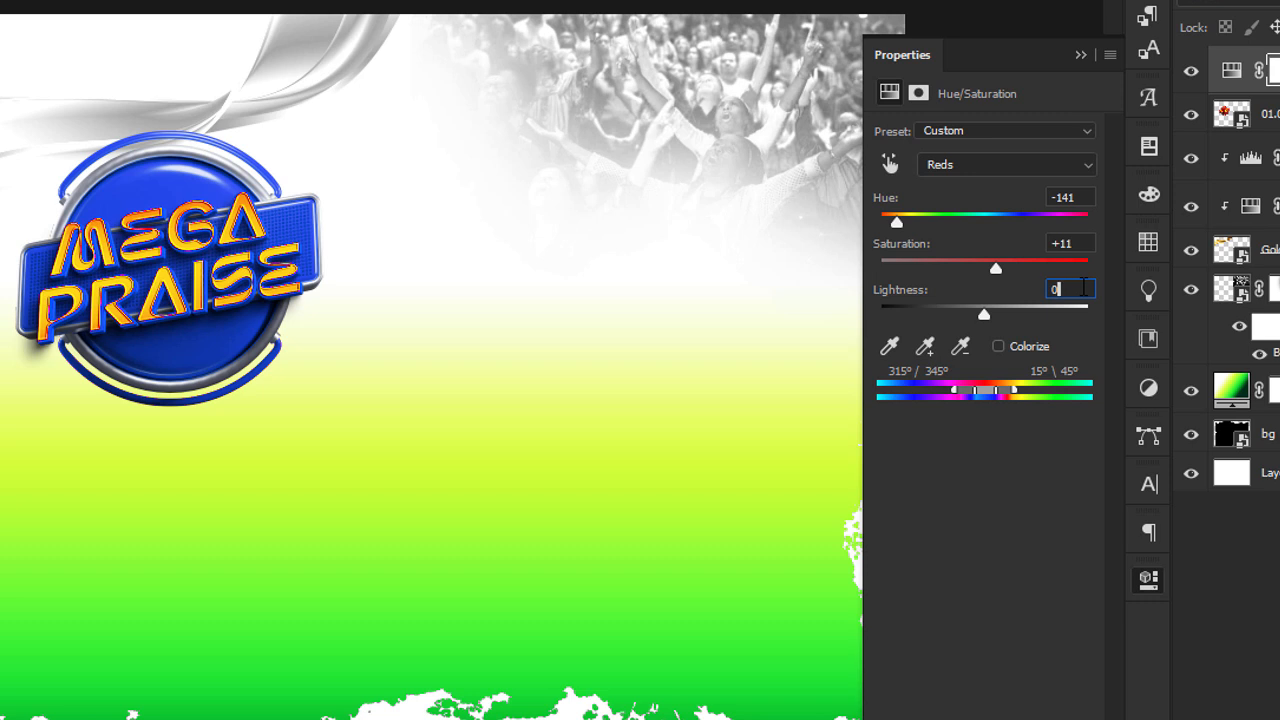
pyautogui.write('5')
pyautogui.click(1085, 198)
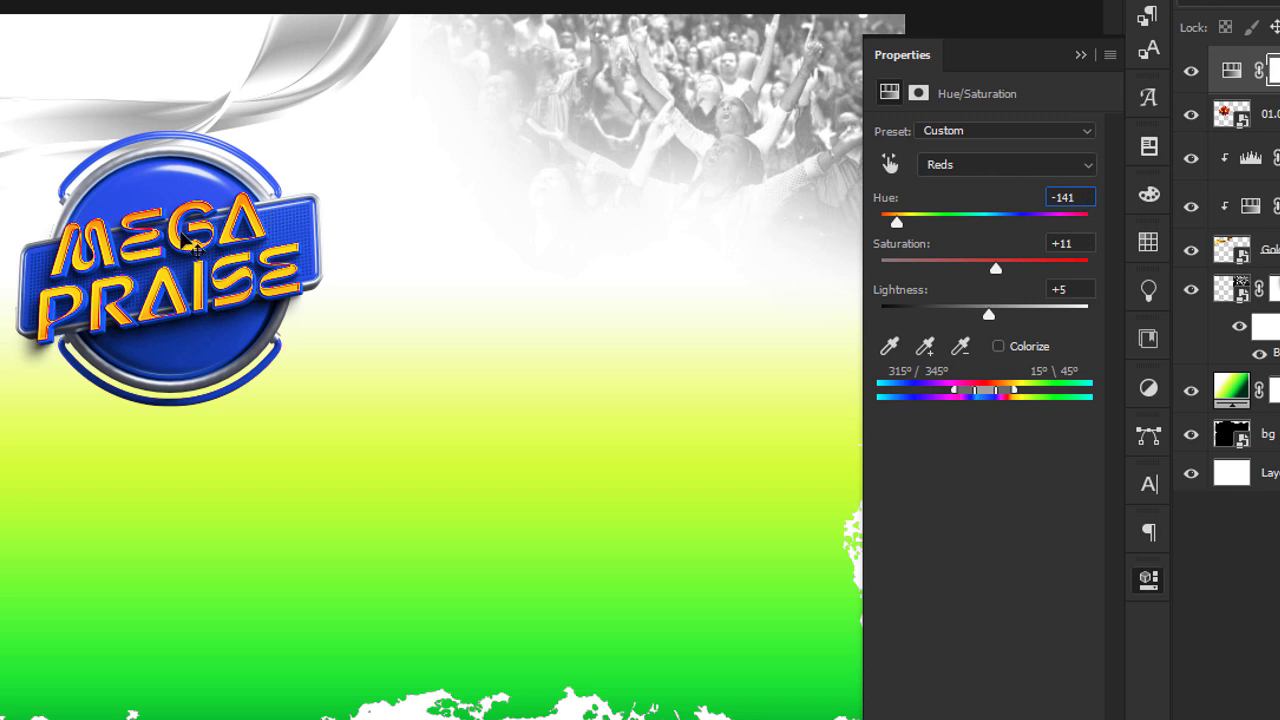
# Set the Yellows hue to +180 in the badge's Hue/Saturation adjustment.
pyautogui.click(1016, 164)
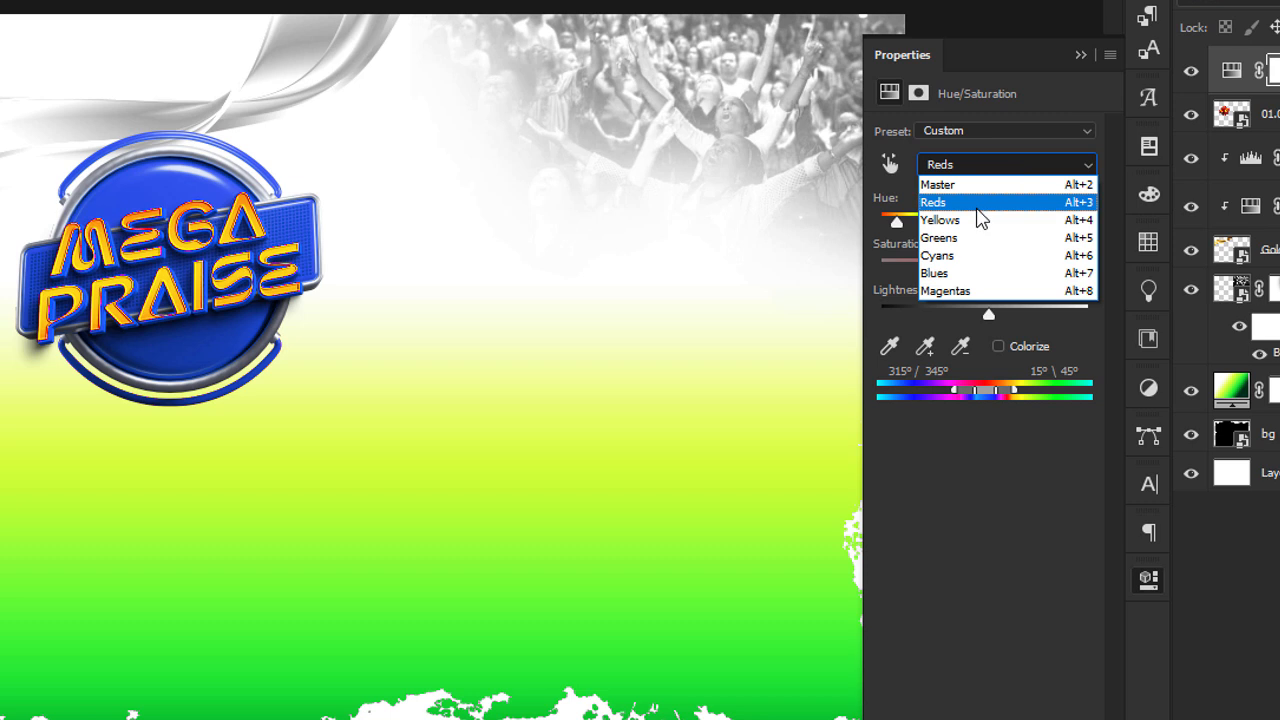
pyautogui.click(940, 219)
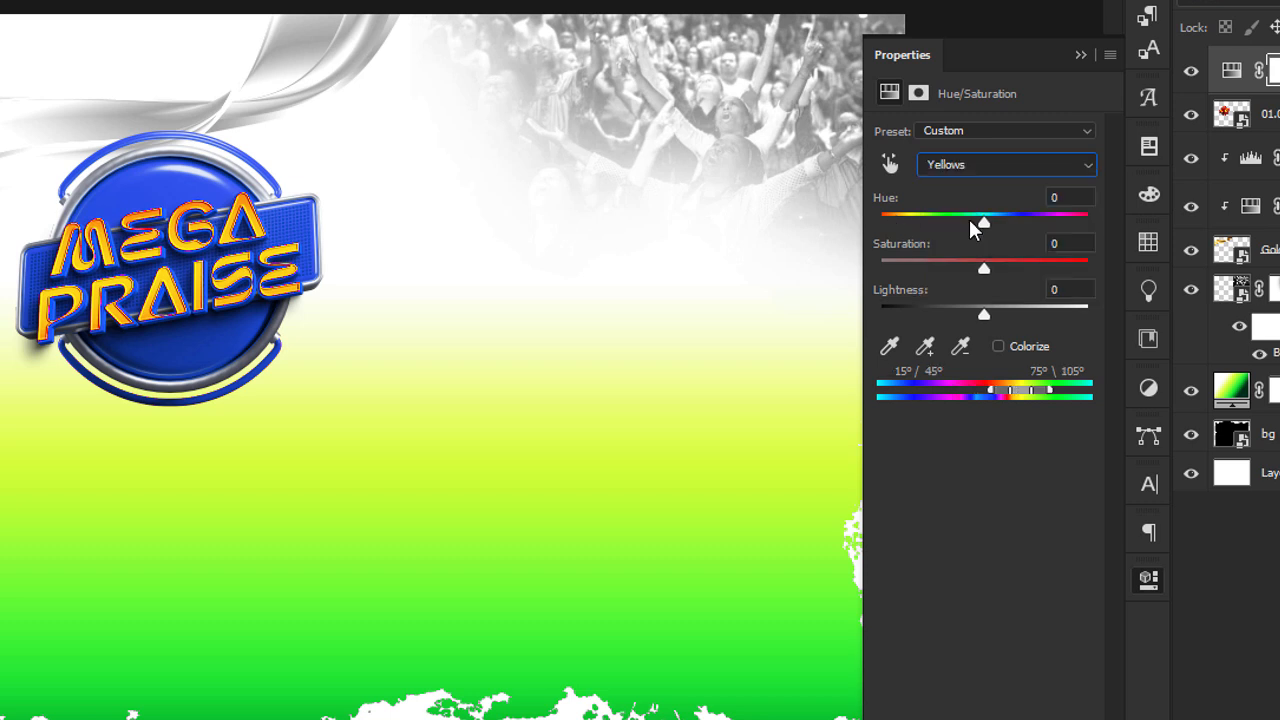
pyautogui.click(1076, 203)
pyautogui.write('180')
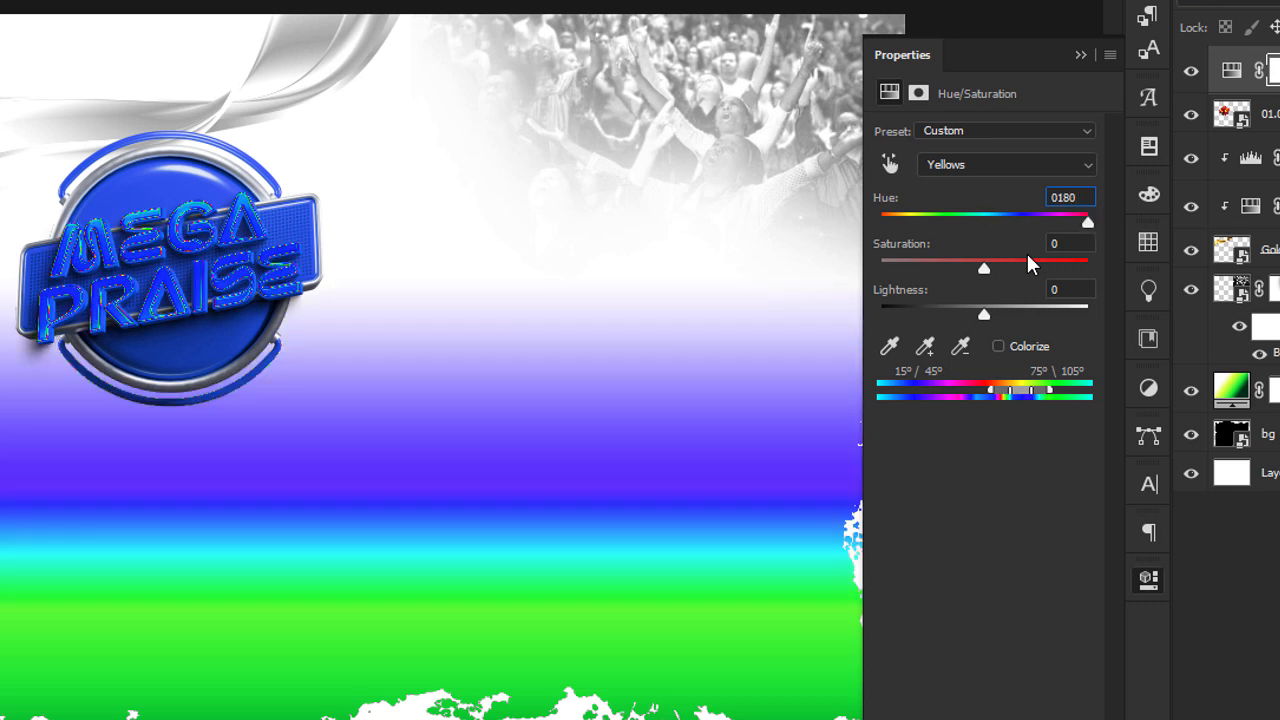
# Clip the new Hue/Saturation adjustment to the 01.01 badge layer so it affects only the badge.
pyautogui.click(1080, 54)
pyautogui.doubleClick(1231, 70)
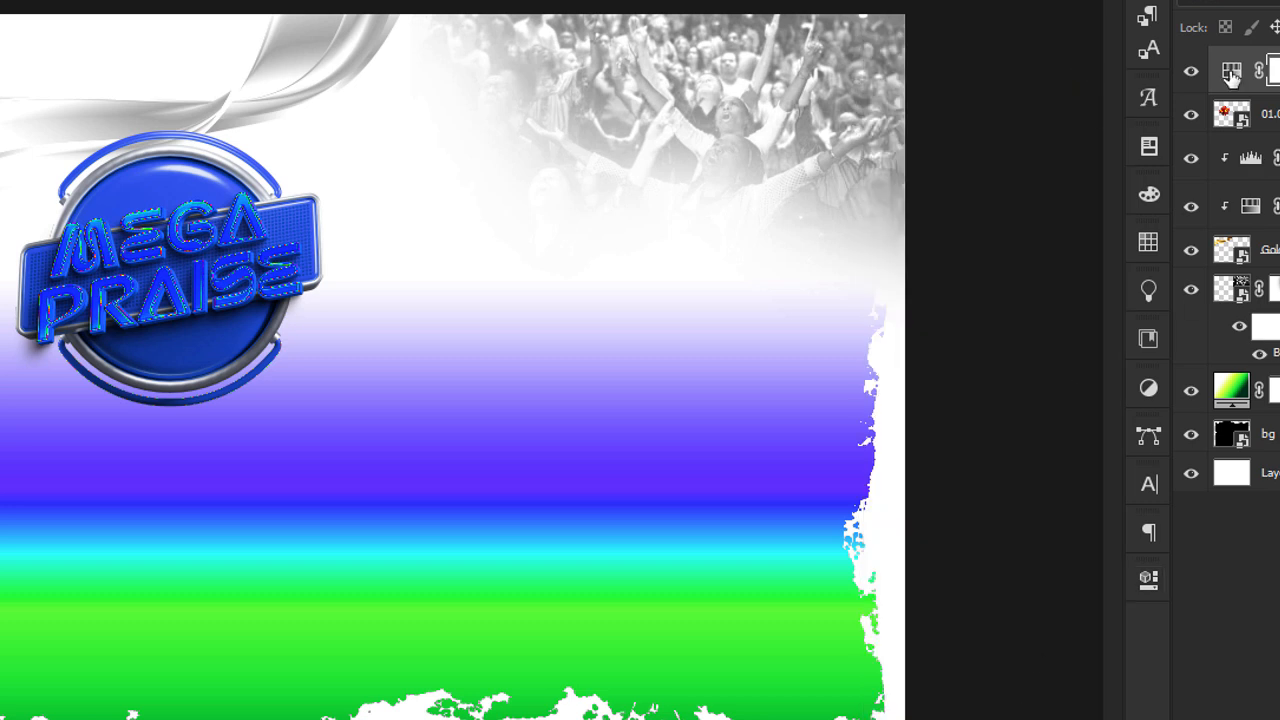
pyautogui.hotkey('ctrl', 'alt', 'g')
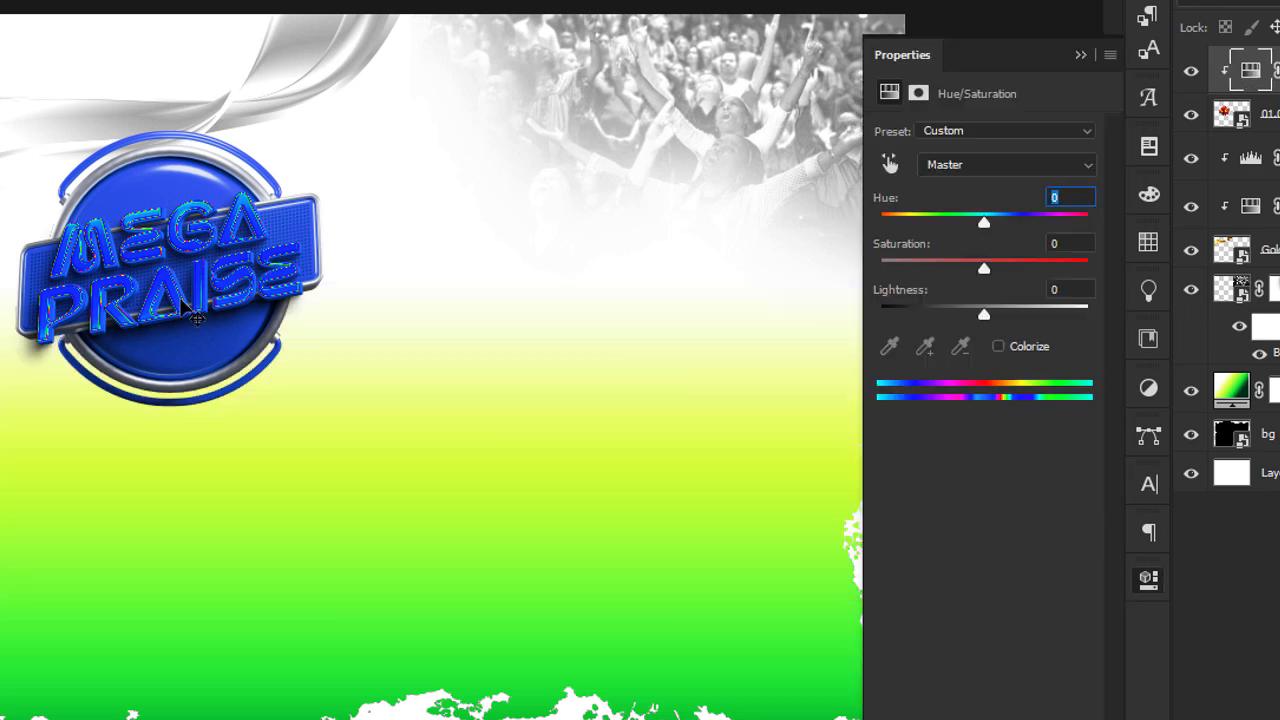
# Set the Yellows saturation to +73 and lightness to +100 to turn the badge lettering white.
pyautogui.click(996, 172)
pyautogui.click(980, 221)
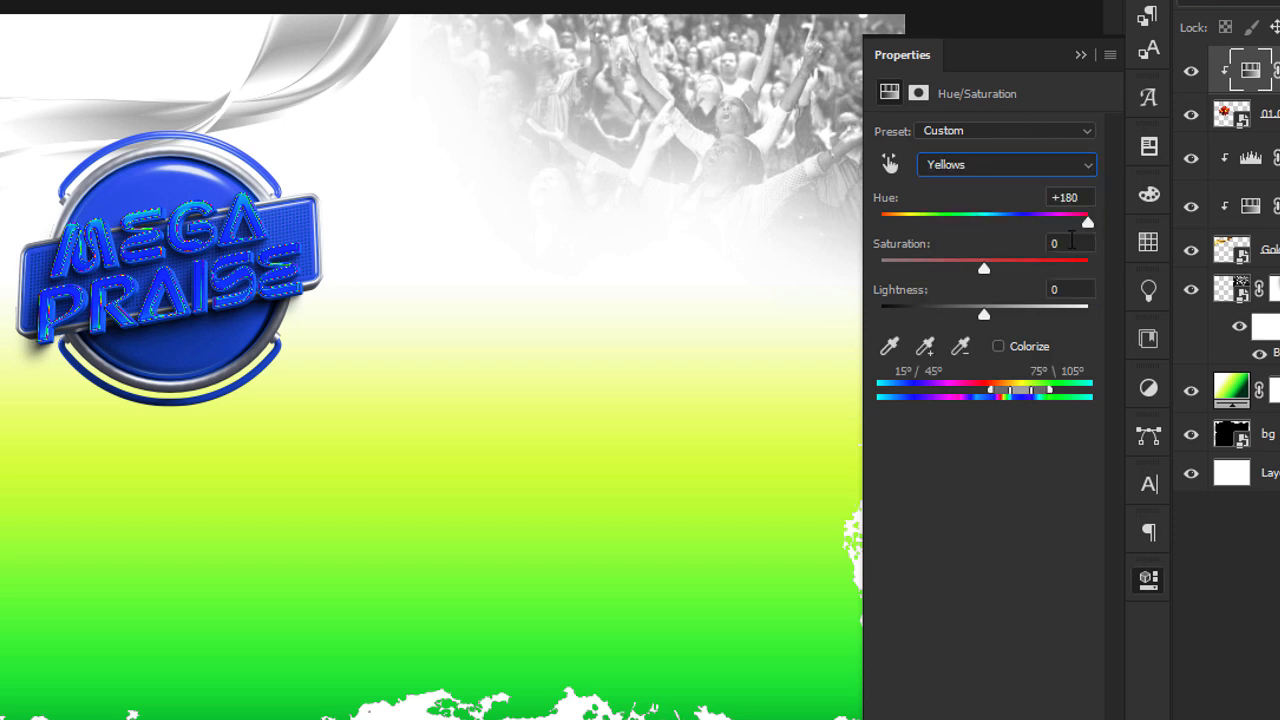
pyautogui.click(1071, 242)
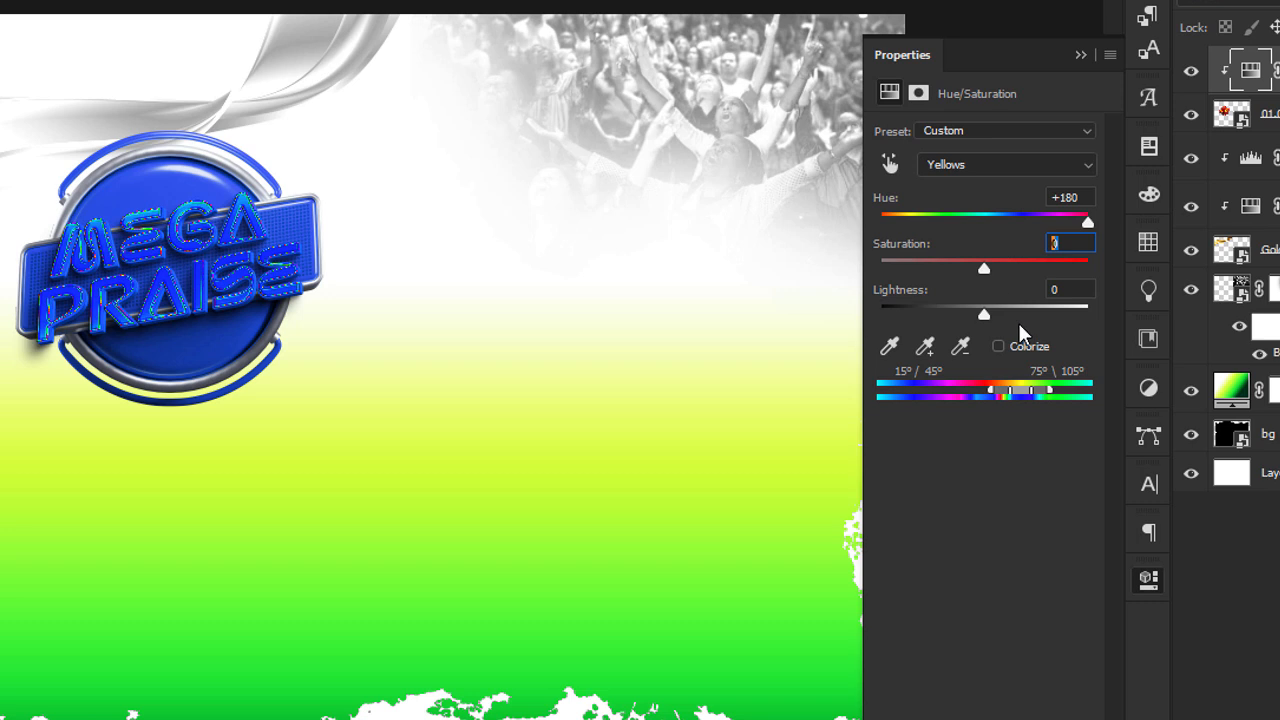
pyautogui.write('73')
pyautogui.click(1071, 289)
pyautogui.write('100')
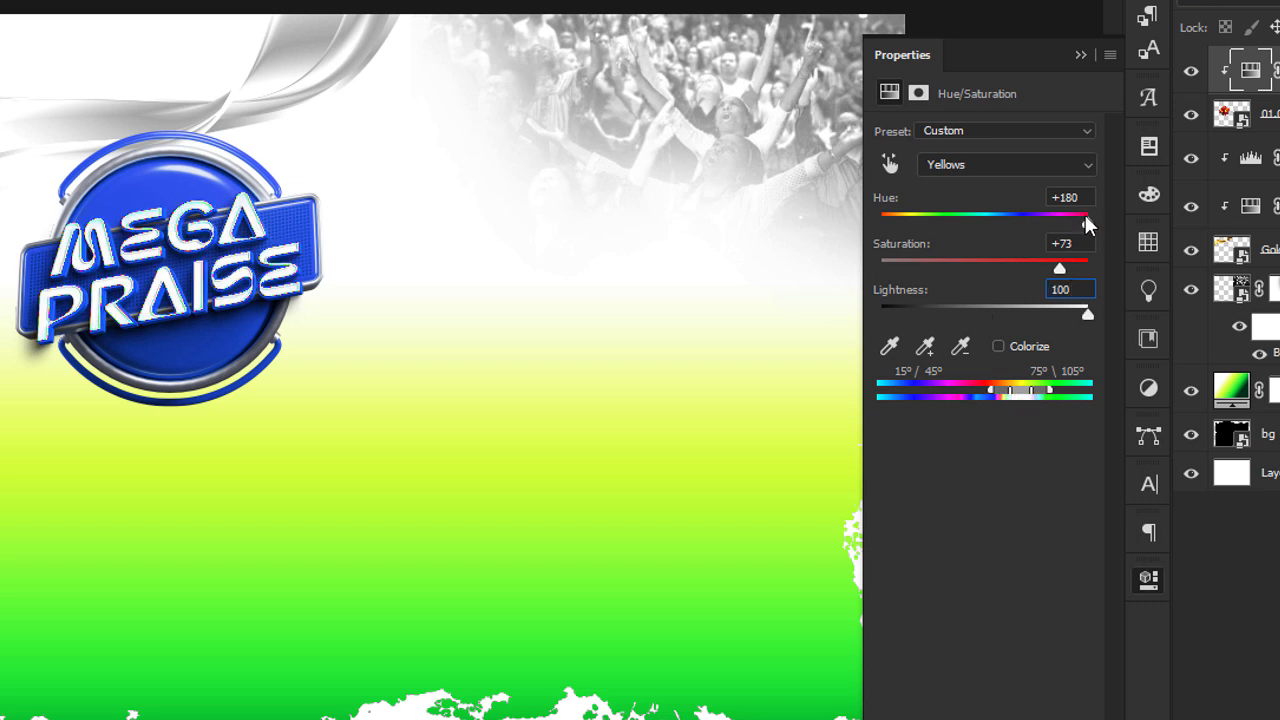
pyautogui.click(1075, 196)
pyautogui.click(1080, 54)
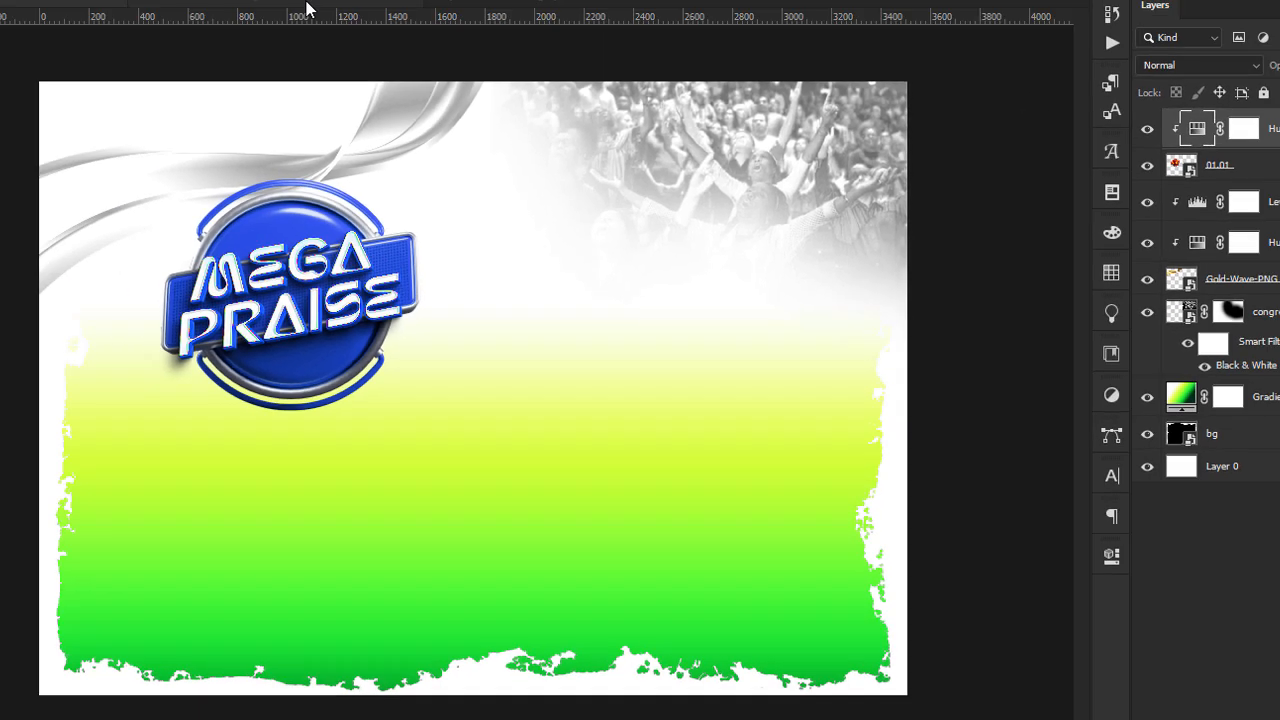
pyautogui.click(306, 2)
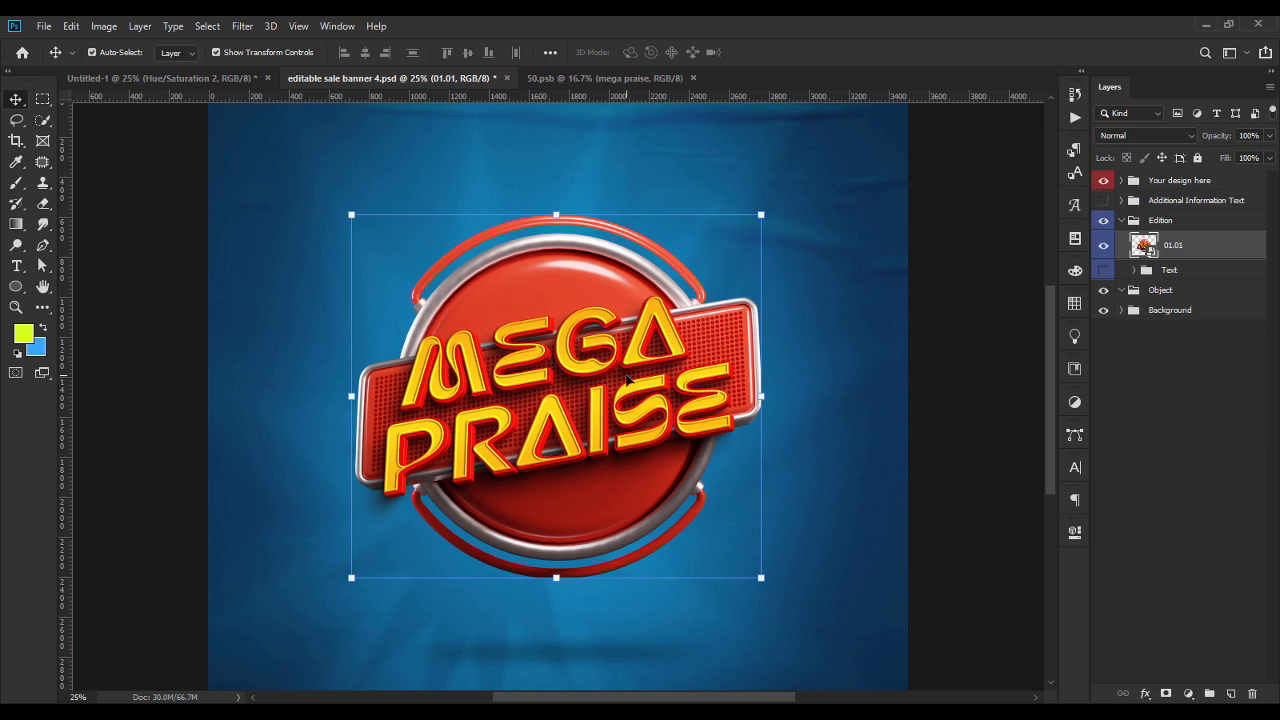
pyautogui.click(229, 80)
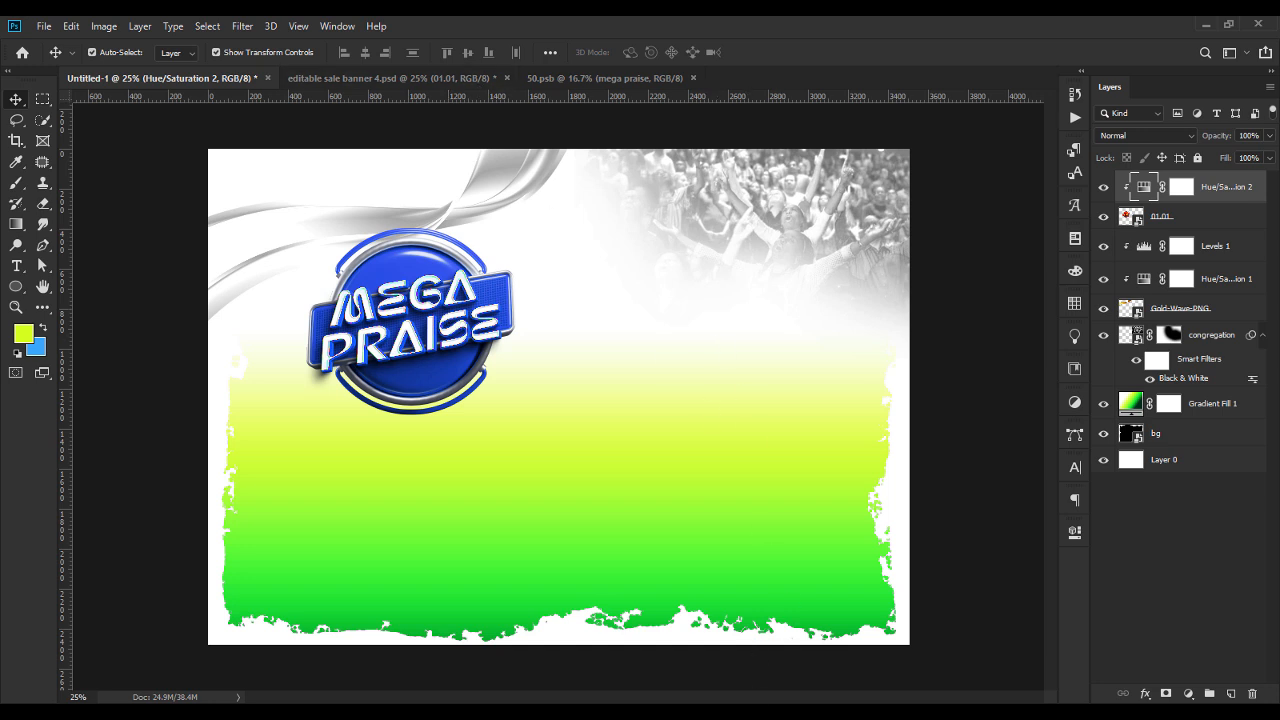
# Place the red-rion ribbon image in the flyer and scale it down to roughly the badge's width.
pyautogui.hotkey('alt', 'Tab')
pyautogui.moveTo(732, 201); pyautogui.dragTo(405, 270)
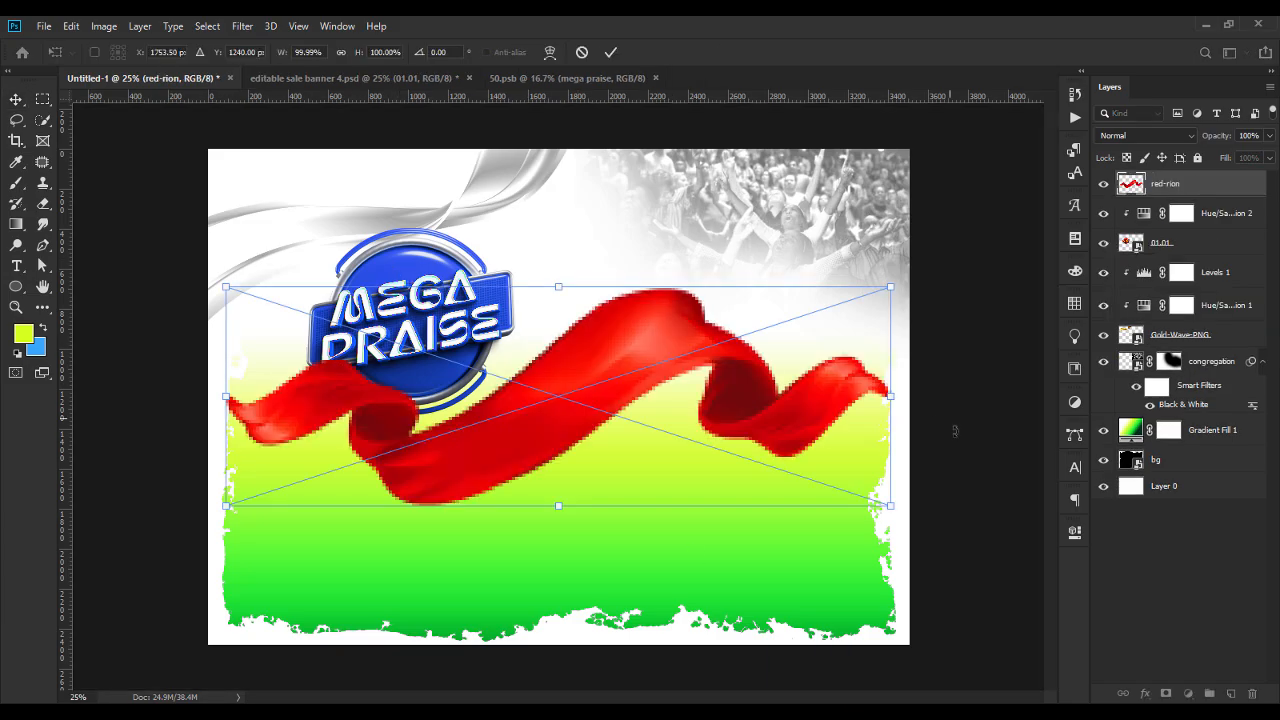
pyautogui.moveTo(893, 400); pyautogui.dragTo(447, 423)
pyautogui.press('Return')
pyautogui.press('Return')
# Try to move the title badge and raise its layer above the Hue/Saturation adjustment, undoing the changes.
pyautogui.moveTo(452, 283); pyautogui.dragTo(365, 383)
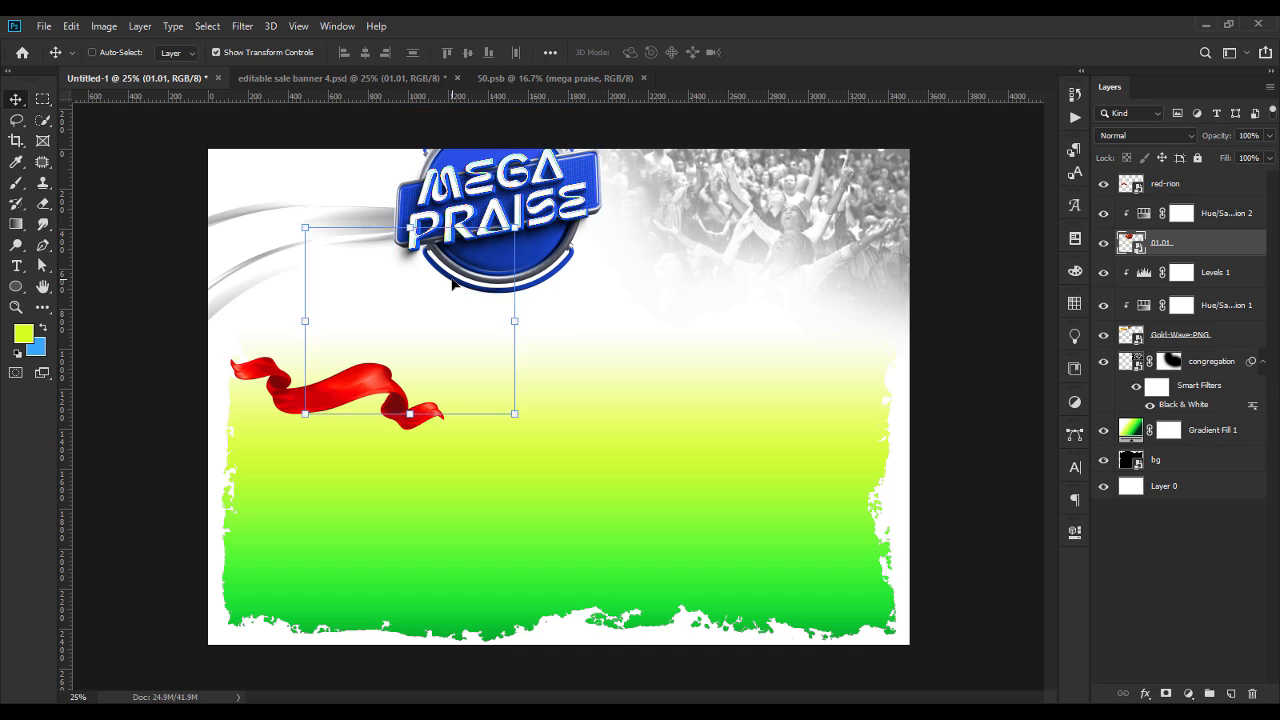
pyautogui.moveTo(1185, 245); pyautogui.dragTo(1191, 184)
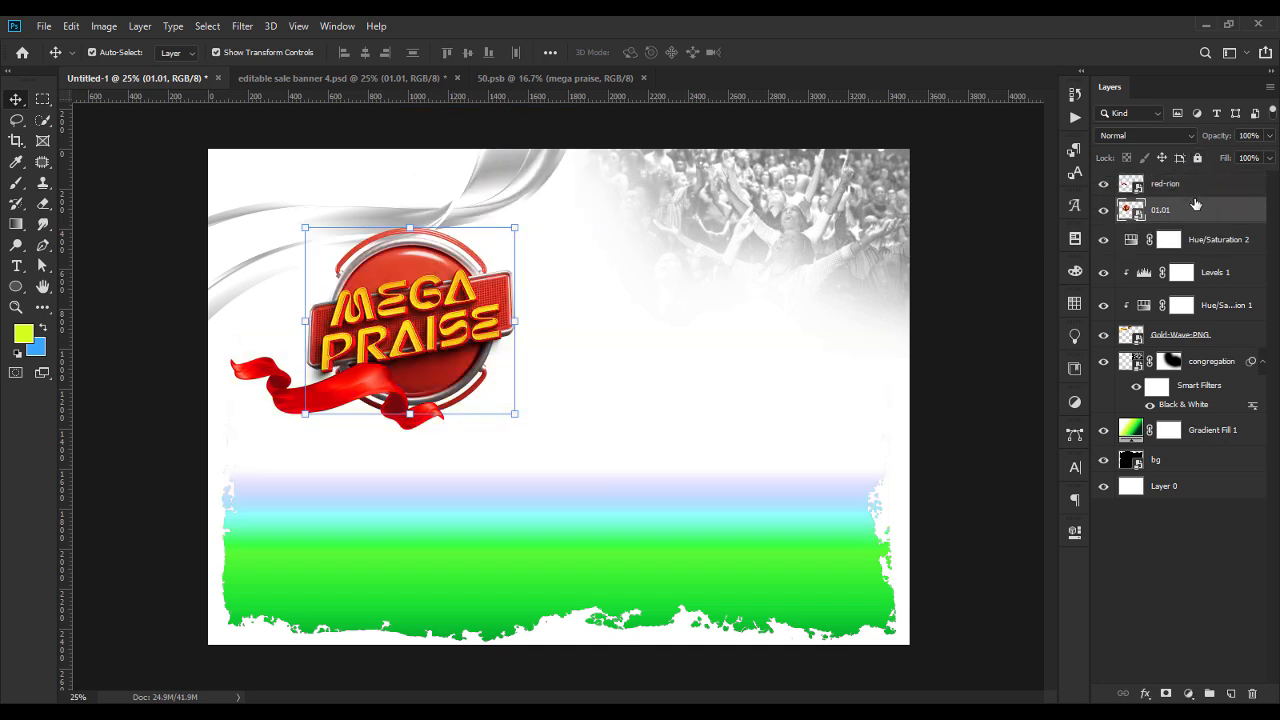
pyautogui.hotkey('ctrl', 'z')
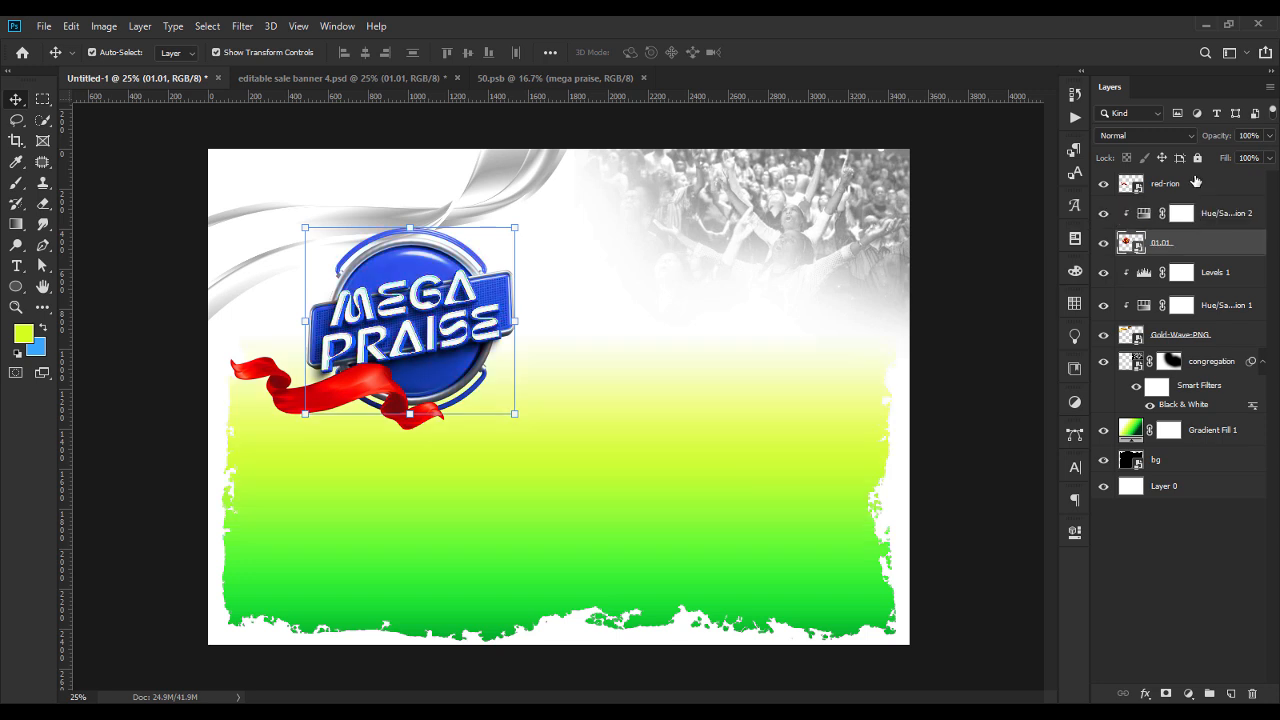
# Move the red-rion ribbon above the MEGA PRAISE lettering, resize it to fit the badge and tilt it clockwise about 12°.
pyautogui.click(1195, 183)
pyautogui.moveTo(365, 394); pyautogui.dragTo(516, 241)
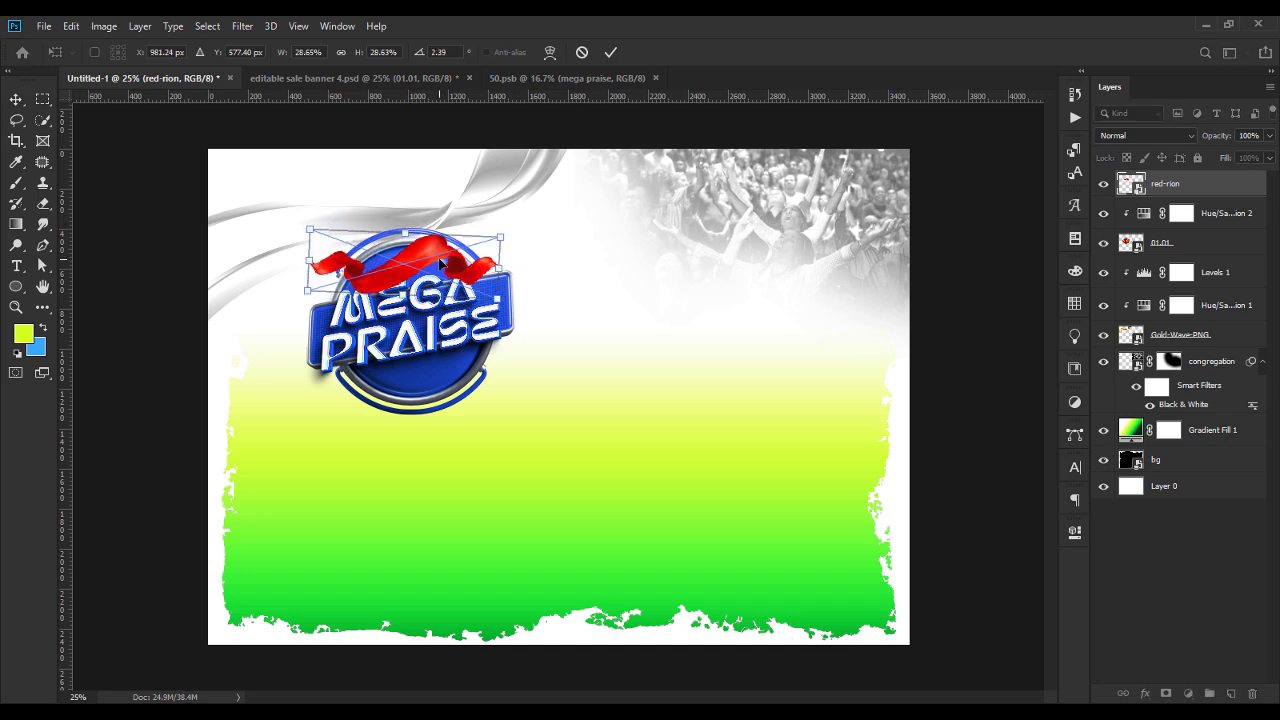
pyautogui.moveTo(441, 259); pyautogui.dragTo(443, 251)
pyautogui.moveTo(523, 253); pyautogui.dragTo(509, 281)
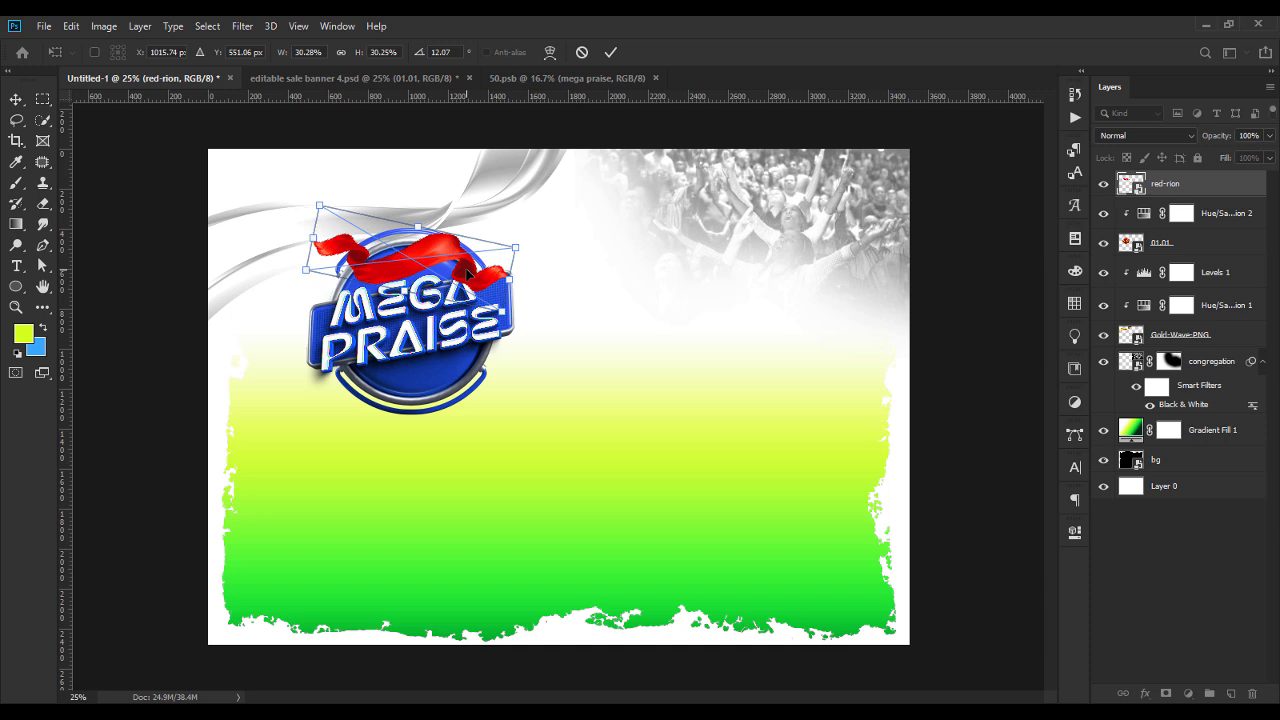
pyautogui.press('Return')
pyautogui.moveTo(424, 248); pyautogui.dragTo(424, 250)
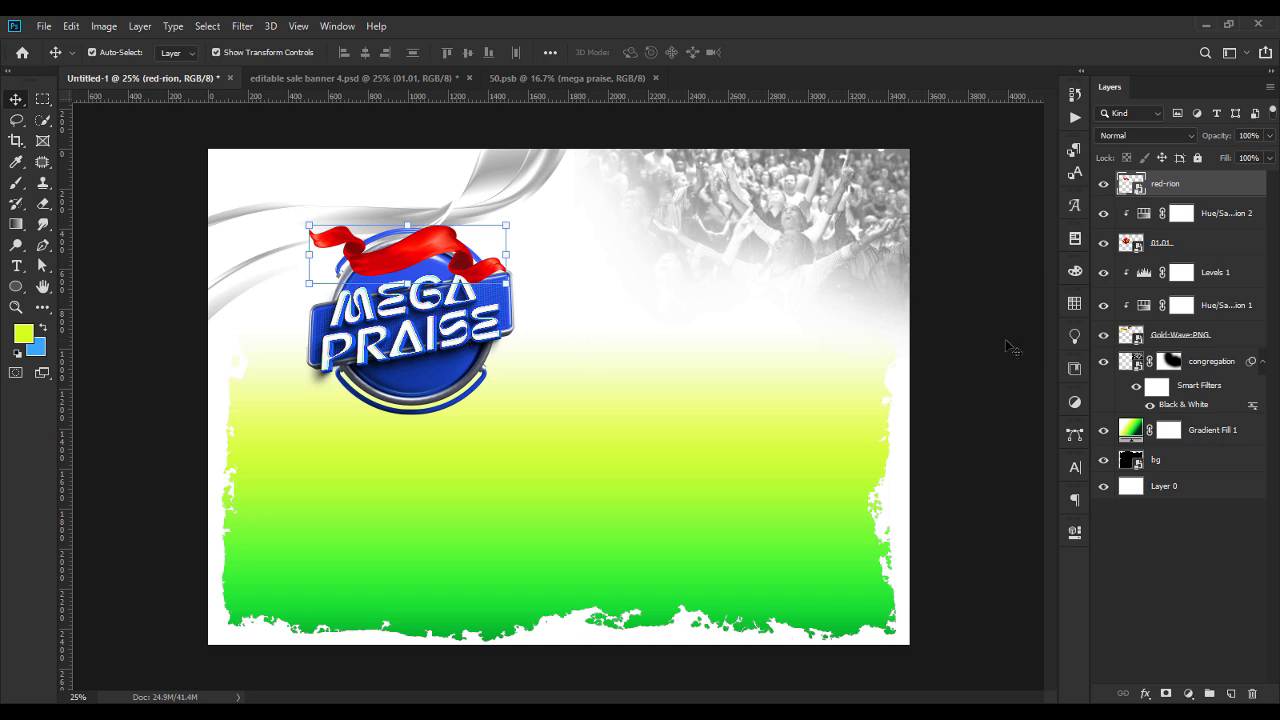
pyautogui.click(985, 330)
# Add a new point text reading "end of the year" on the flyer canvas.
pyautogui.click(16, 266)
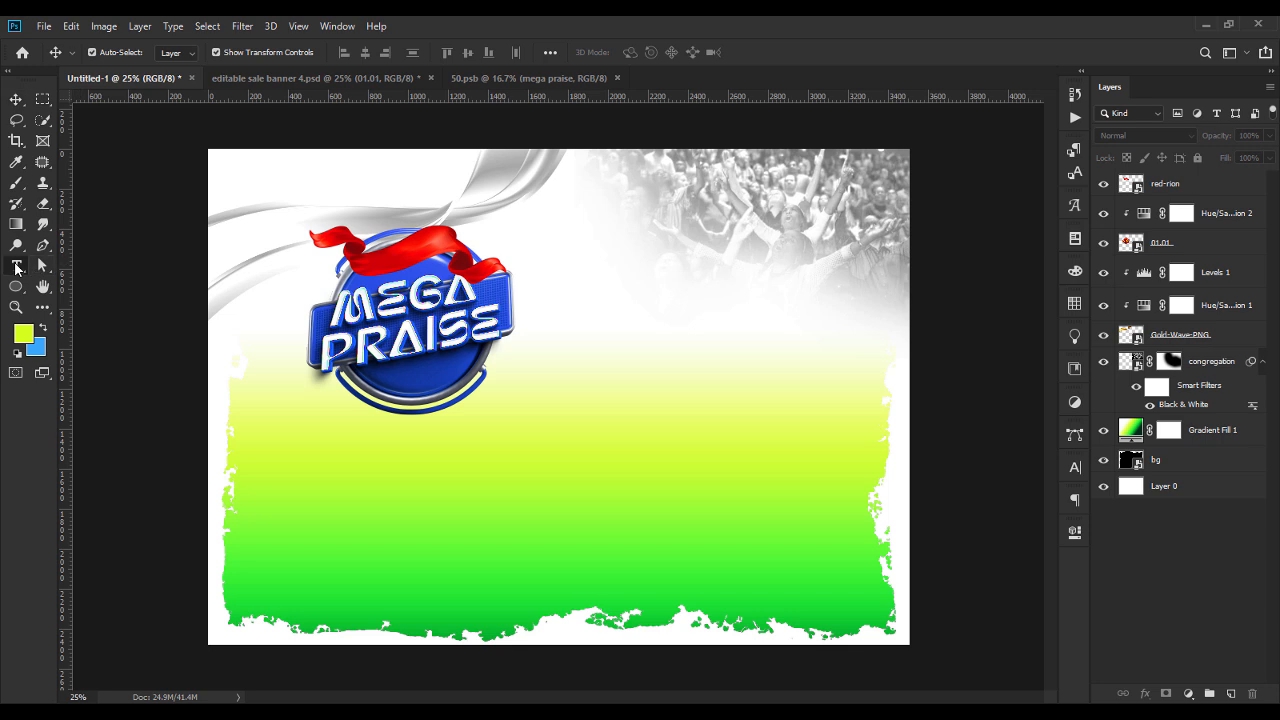
pyautogui.click(449, 438)
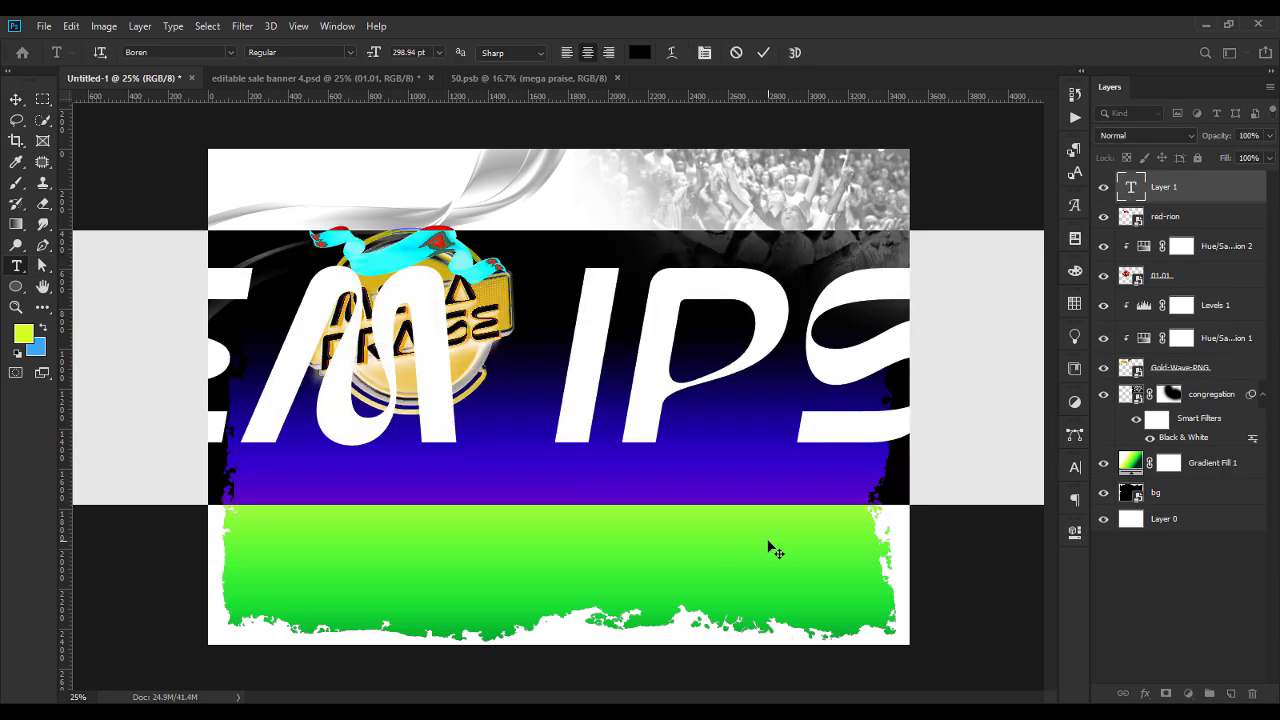
pyautogui.write('end of the year')
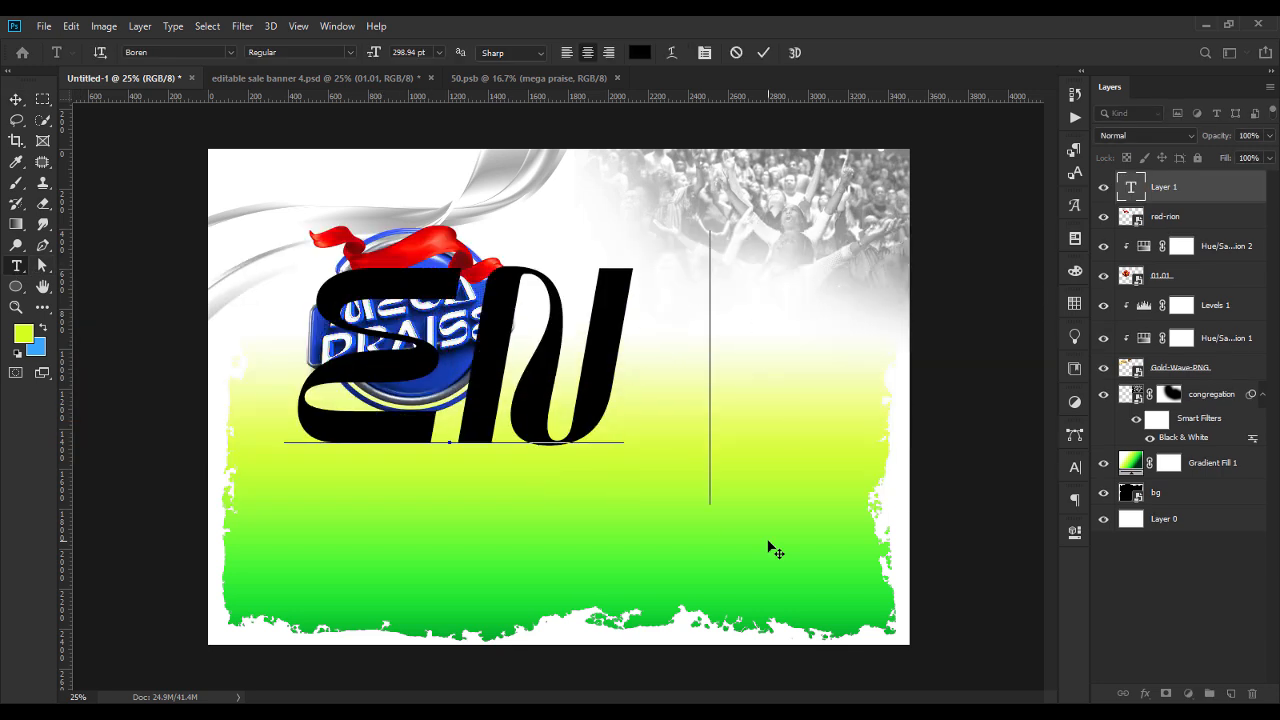
# Format the "end of the year" text in Jagerlay ExtraBold, white, at 37.94 pt.
pyautogui.hotkey('ctrl', 'a')
pyautogui.click(182, 53)
pyautogui.write('jag')
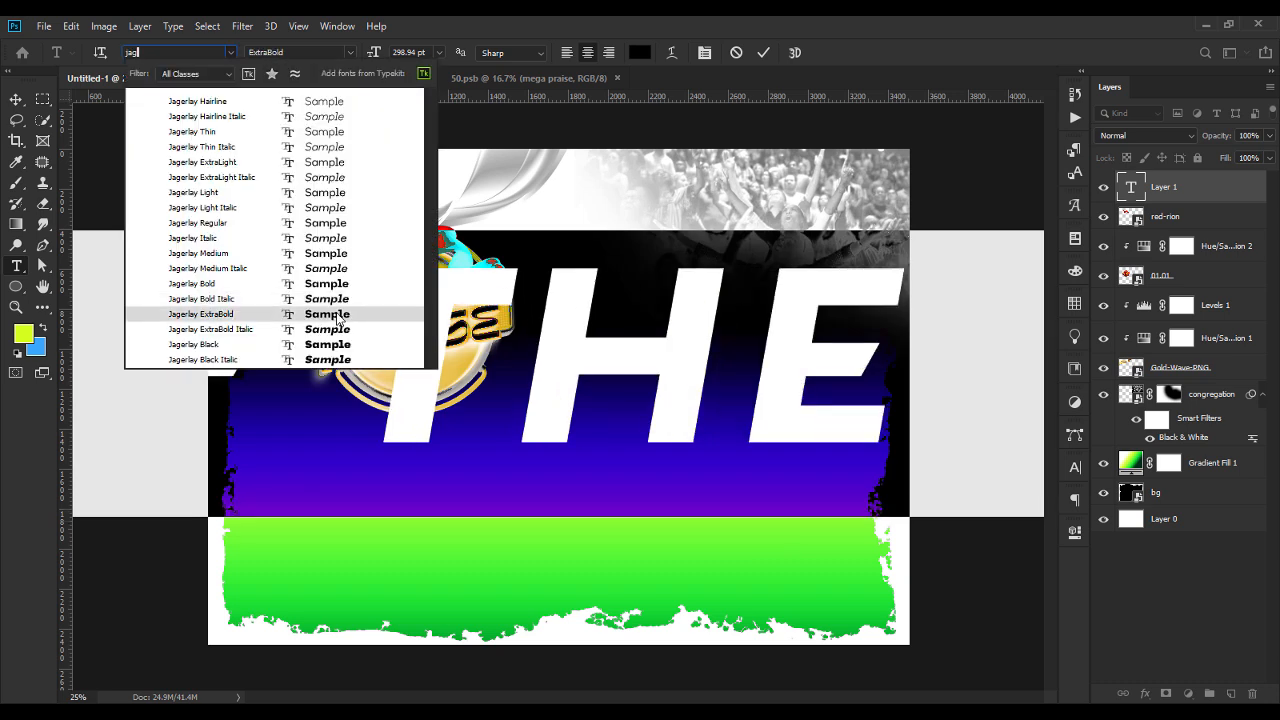
pyautogui.click(230, 316)
pyautogui.click(1077, 473)
pyautogui.click(1031, 557)
pyautogui.click(402, 192)
pyautogui.click(884, 283)
pyautogui.click(1047, 523)
pyautogui.click(925, 579)
pyautogui.click(942, 580)
pyautogui.click(942, 581)
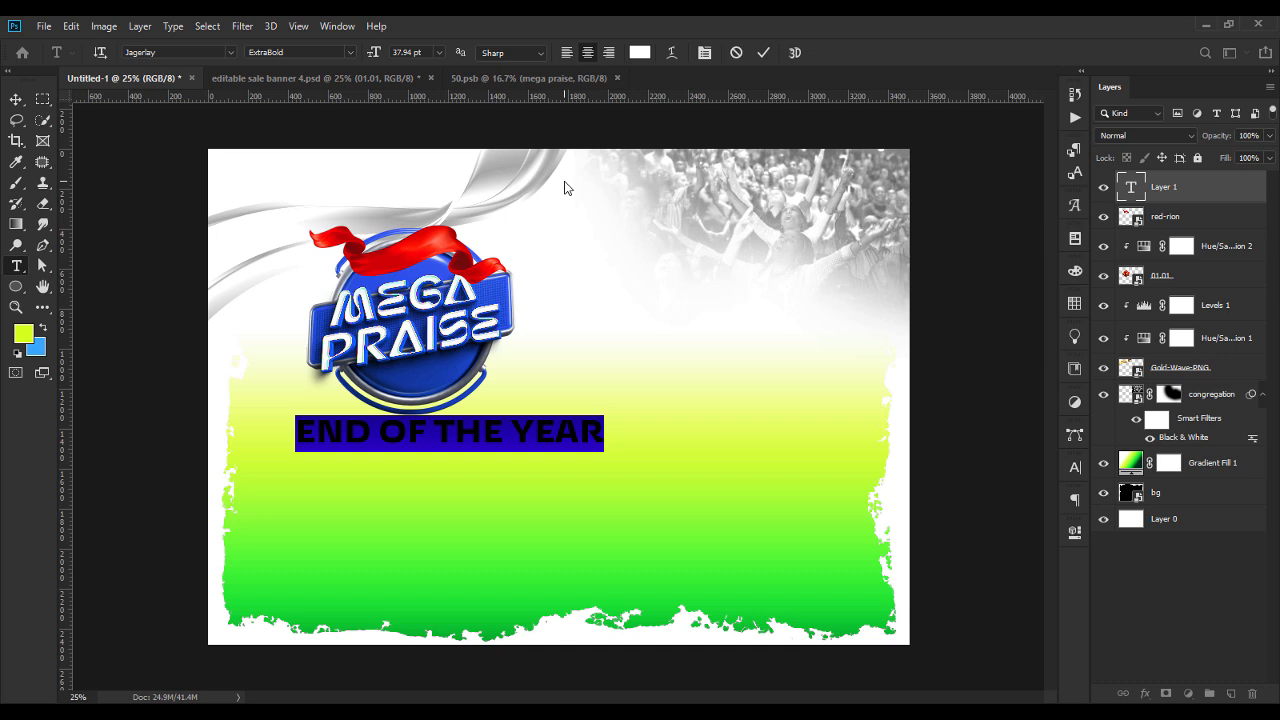
# Scale down the END OF THE YEAR text and place it over the red ribbon.
pyautogui.click(16, 99)
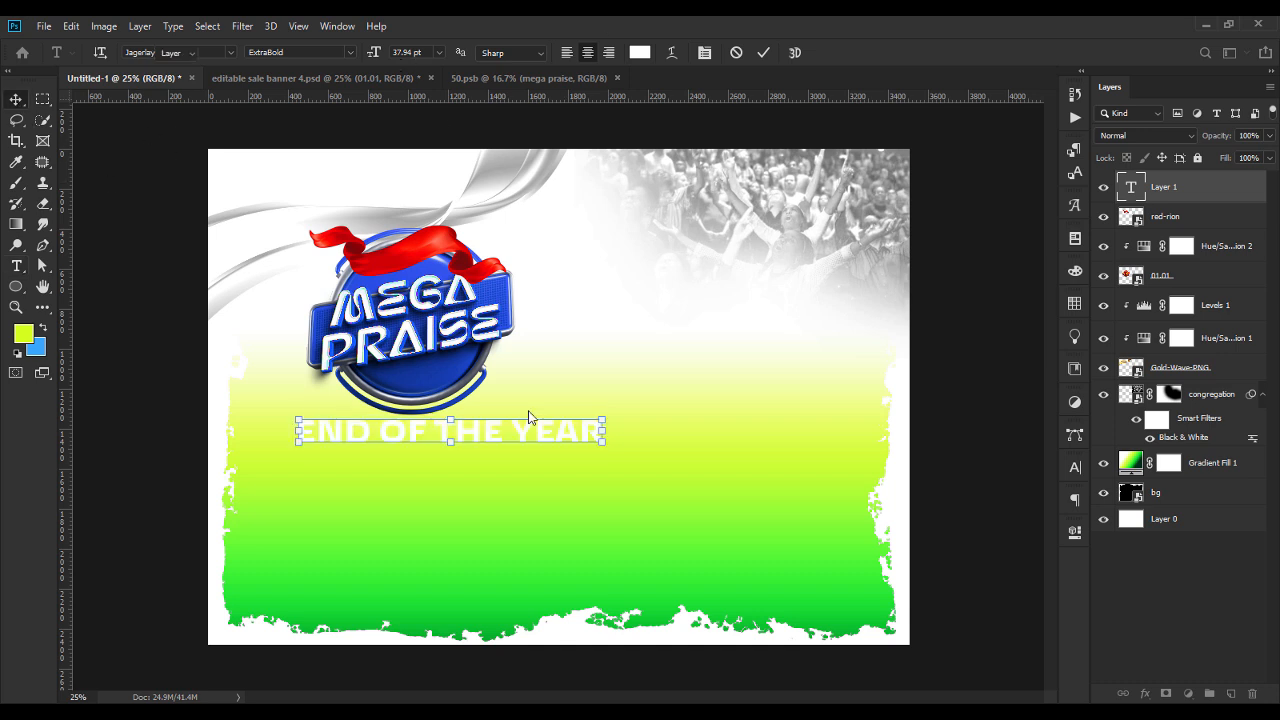
pyautogui.moveTo(604, 432); pyautogui.dragTo(529, 287)
pyautogui.press('Return')
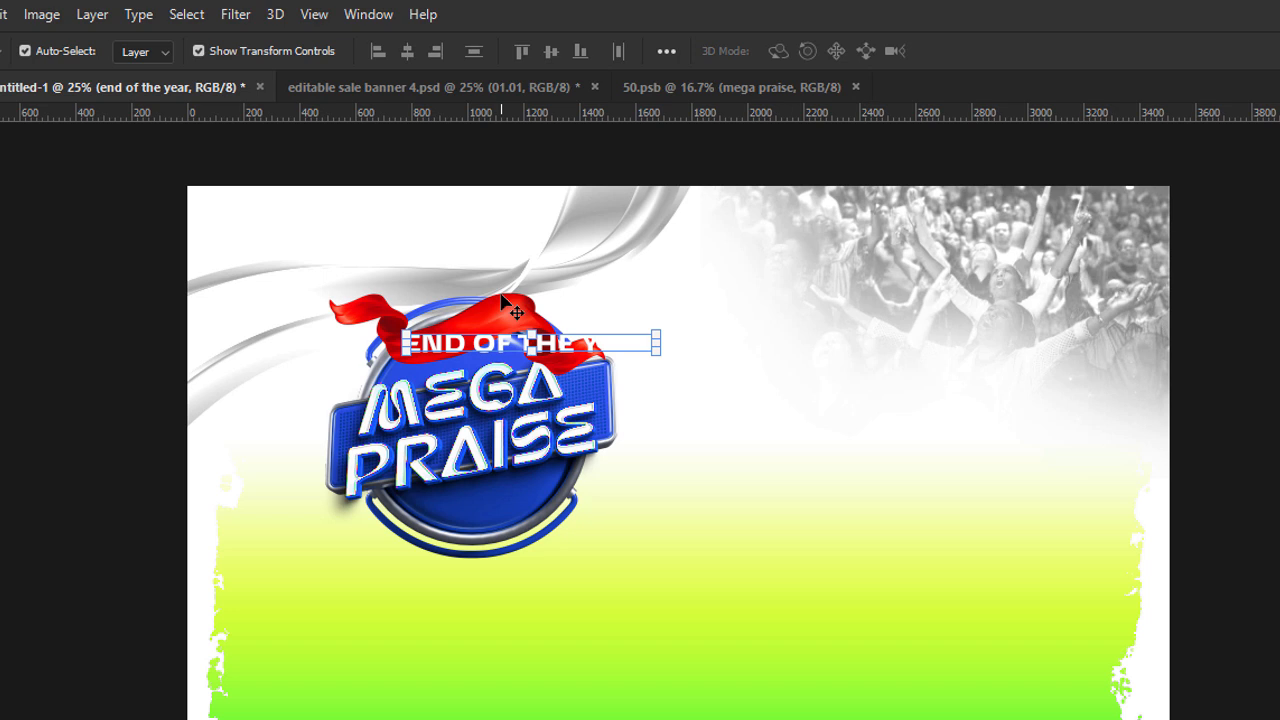
# Rotate the red ribbon slightly further clockwise across the top of the badge.
pyautogui.click(502, 309)
pyautogui.moveTo(624, 323); pyautogui.dragTo(645, 351)
pyautogui.press('Return')
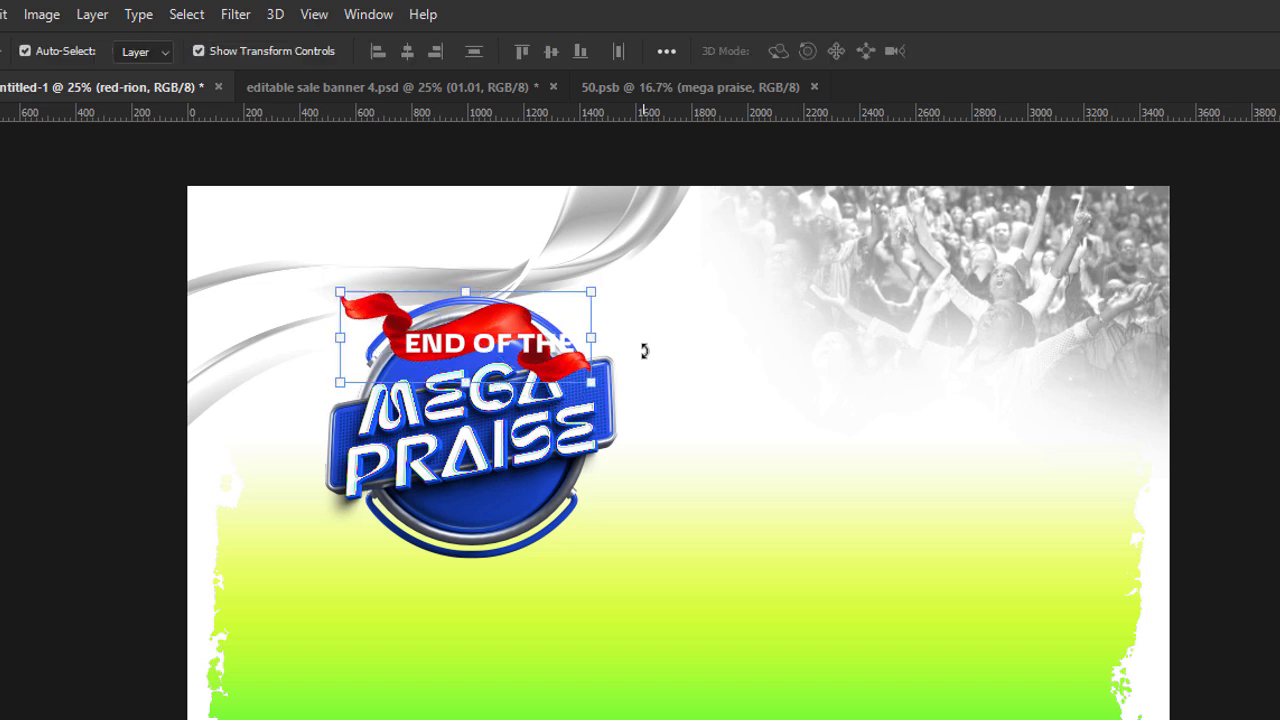
# Scale the END OF THE YEAR text down to 66.39% to suit the ribbon.
pyautogui.moveTo(504, 343); pyautogui.dragTo(504, 343)
pyautogui.click(504, 344)
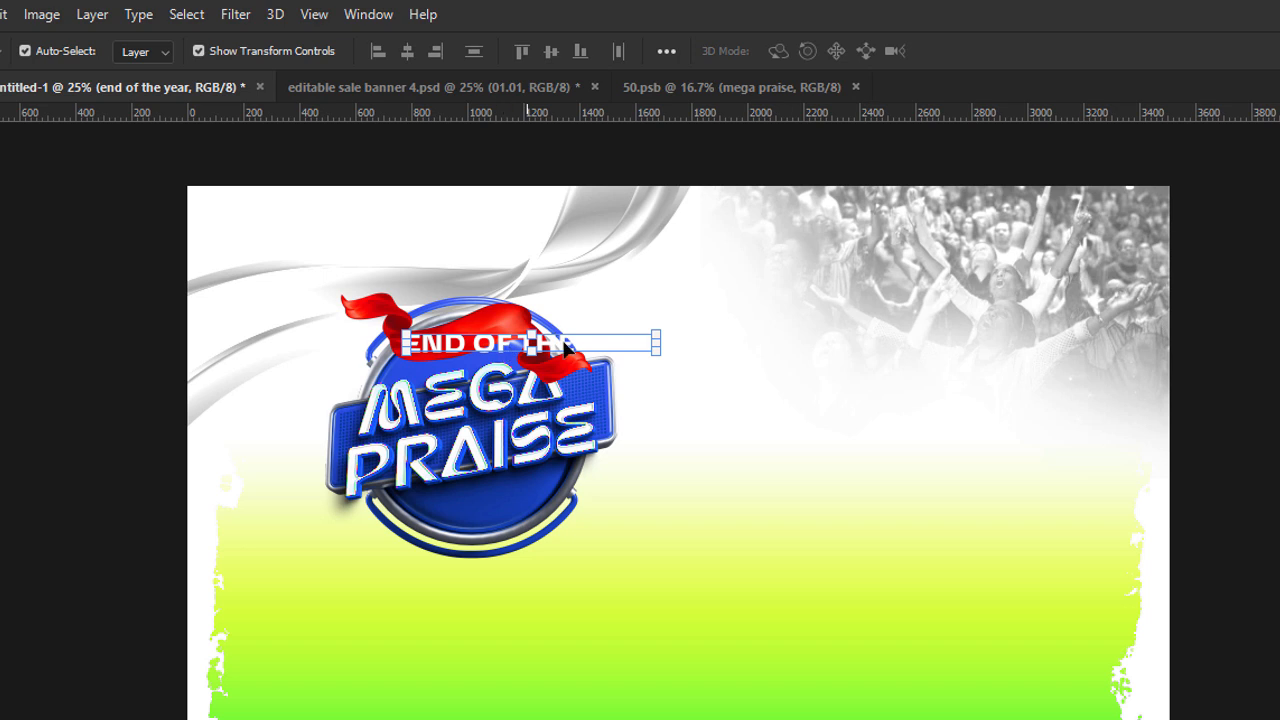
pyautogui.moveTo(658, 341); pyautogui.dragTo(490, 342)
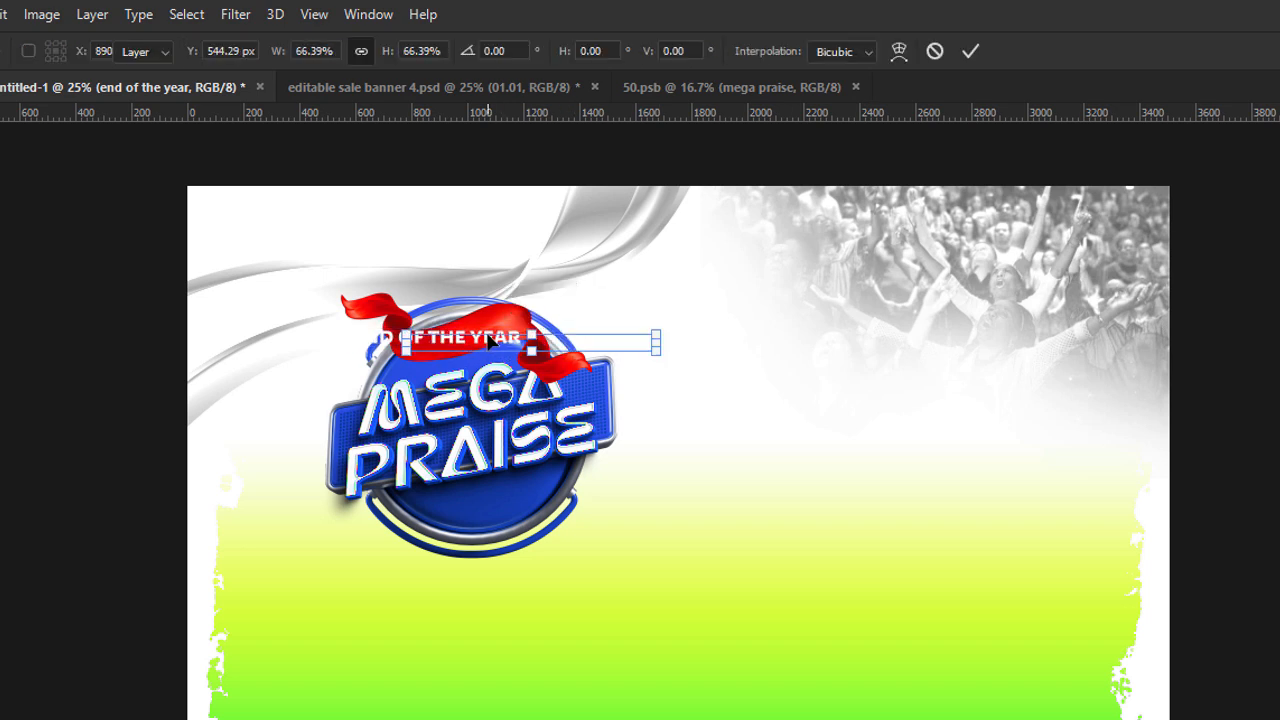
pyautogui.press('Return')
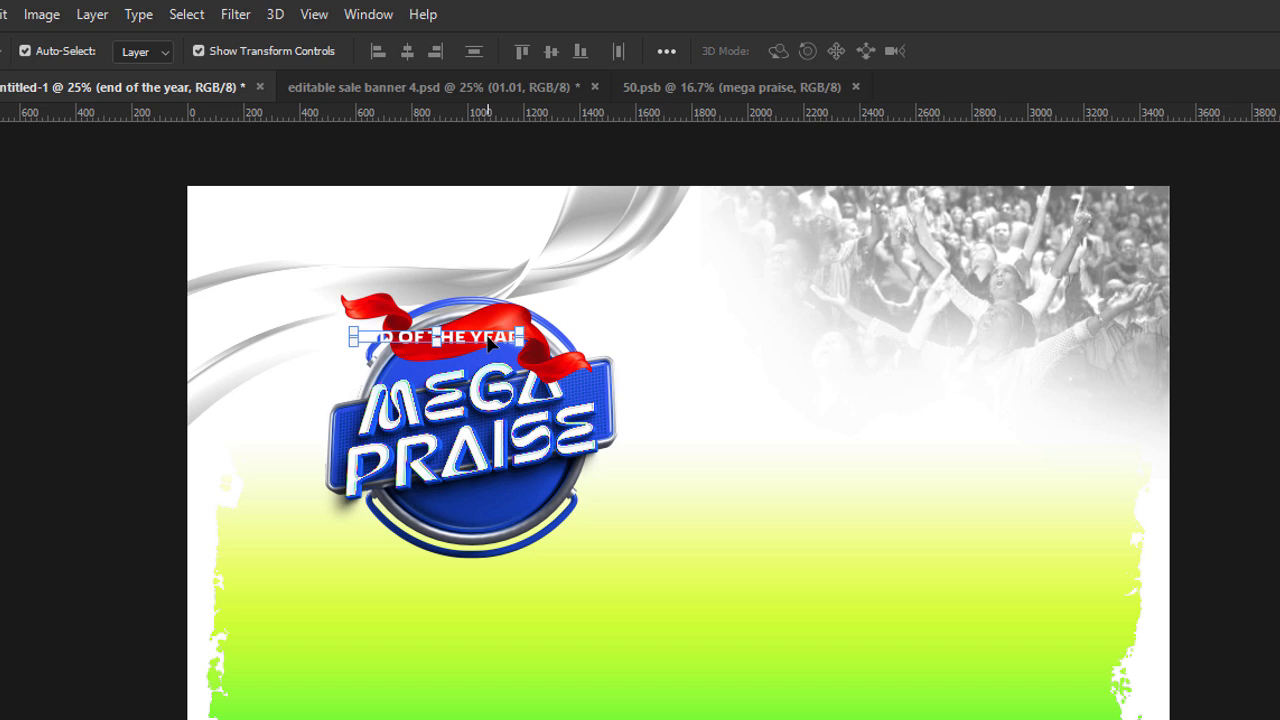
# Warp the END OF THE YEAR text with the horizontal Flag style and a bend of +54%.
pyautogui.doubleClick(455, 337)
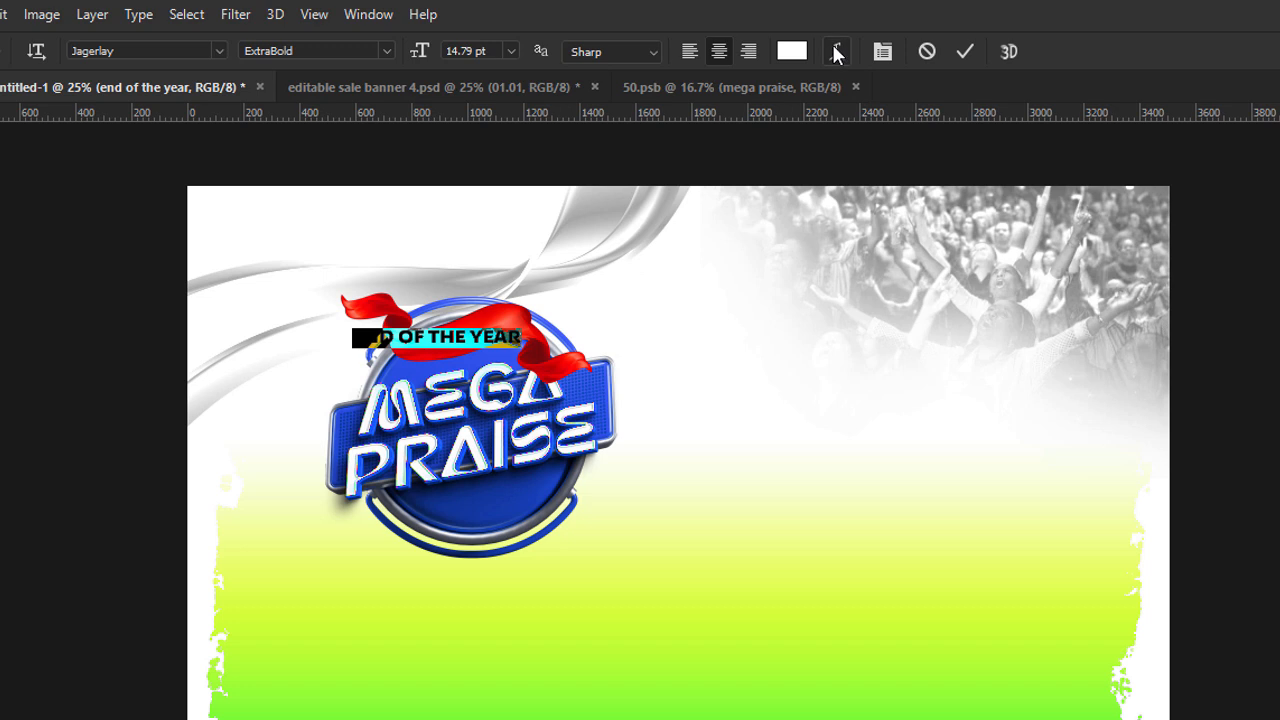
pyautogui.click(839, 49)
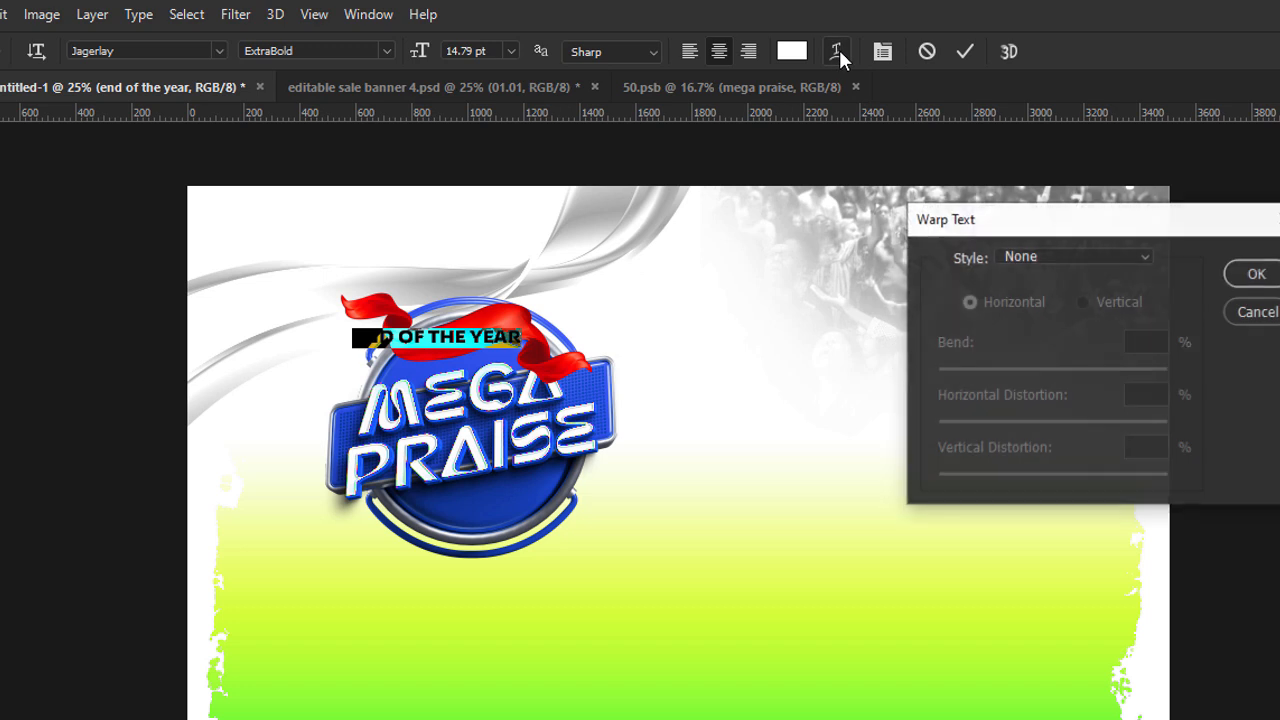
pyautogui.moveTo(1006, 226); pyautogui.dragTo(797, 207)
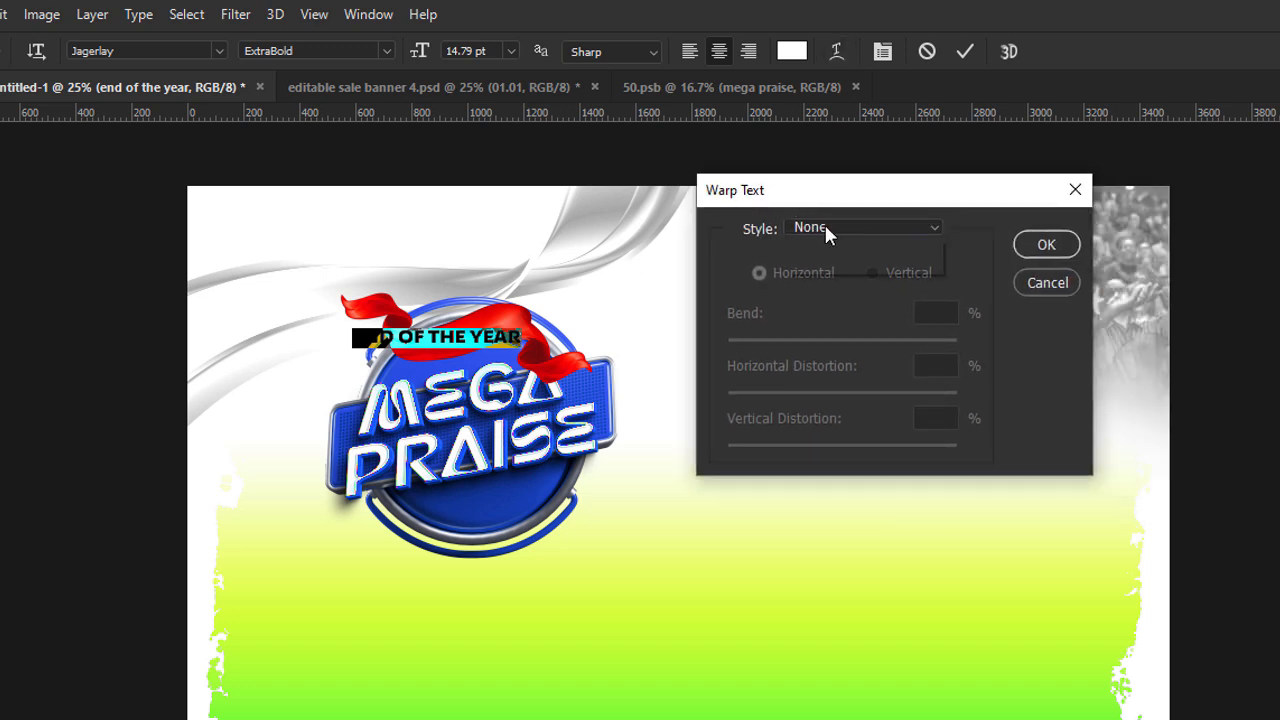
pyautogui.click(829, 230)
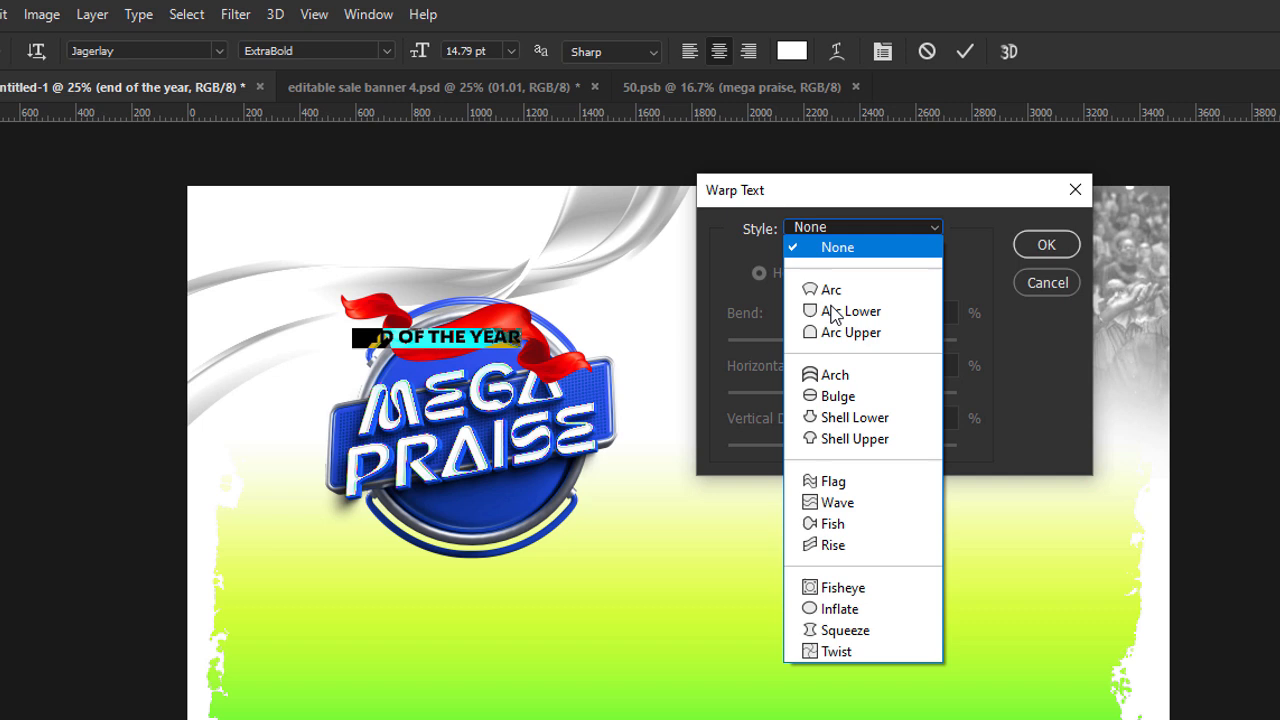
pyautogui.click(858, 503)
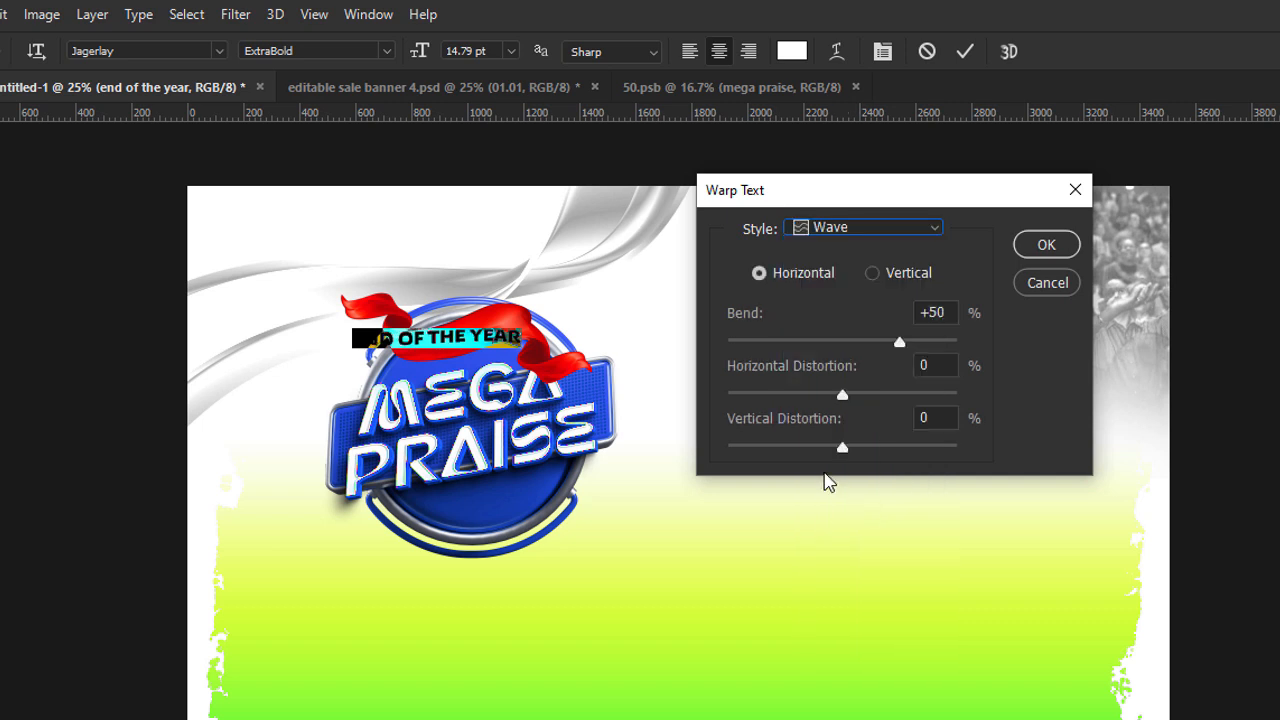
pyautogui.moveTo(900, 341); pyautogui.dragTo(926, 345)
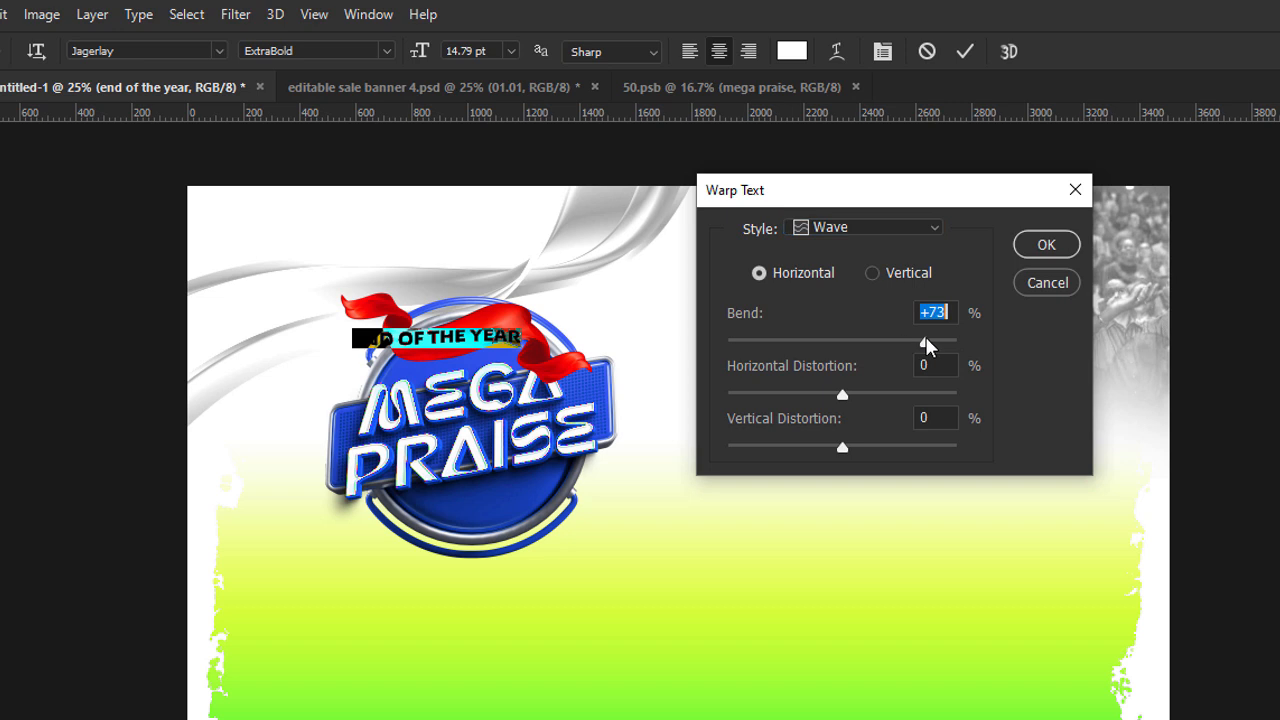
pyautogui.click(855, 233)
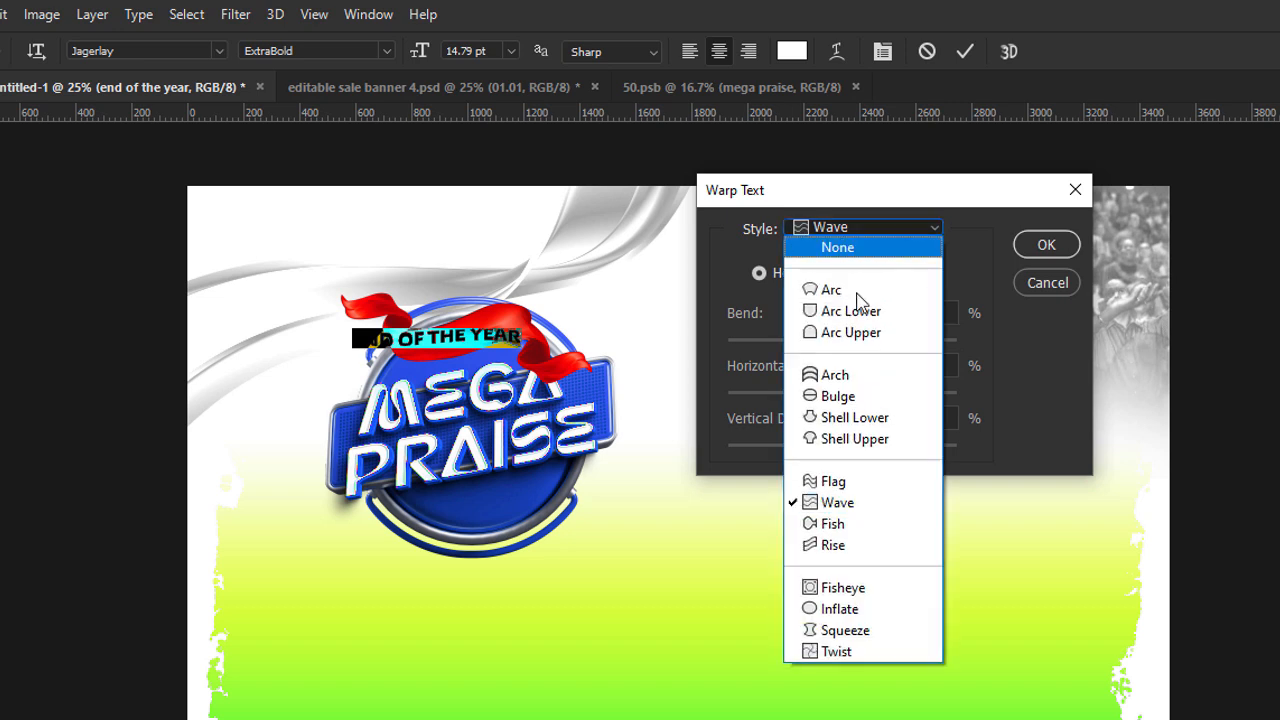
pyautogui.click(840, 482)
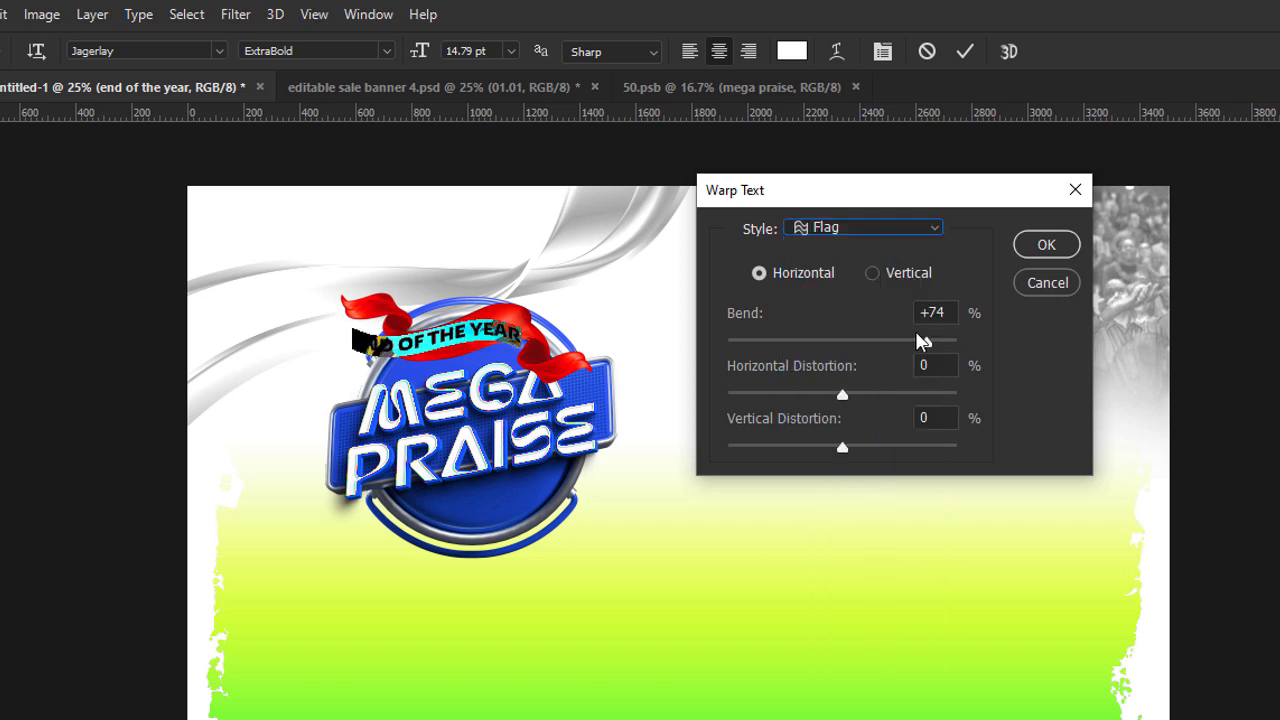
pyautogui.moveTo(924, 340); pyautogui.dragTo(903, 337)
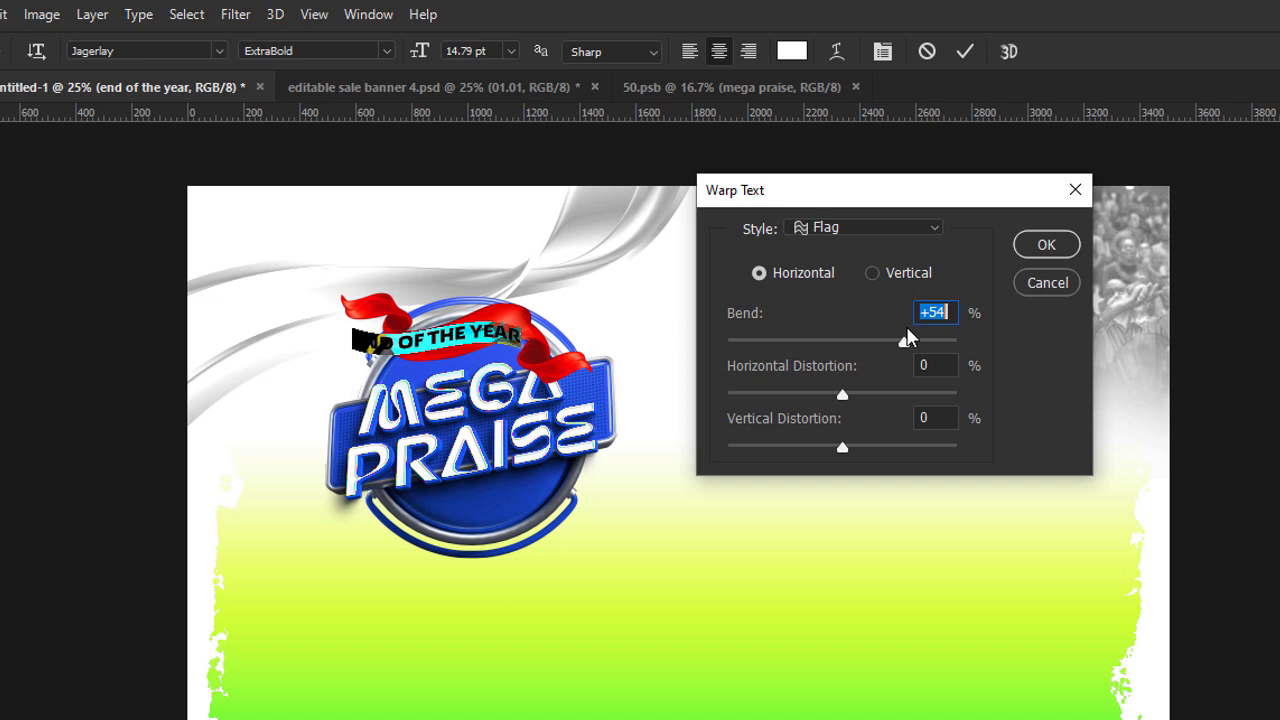
pyautogui.click(1045, 245)
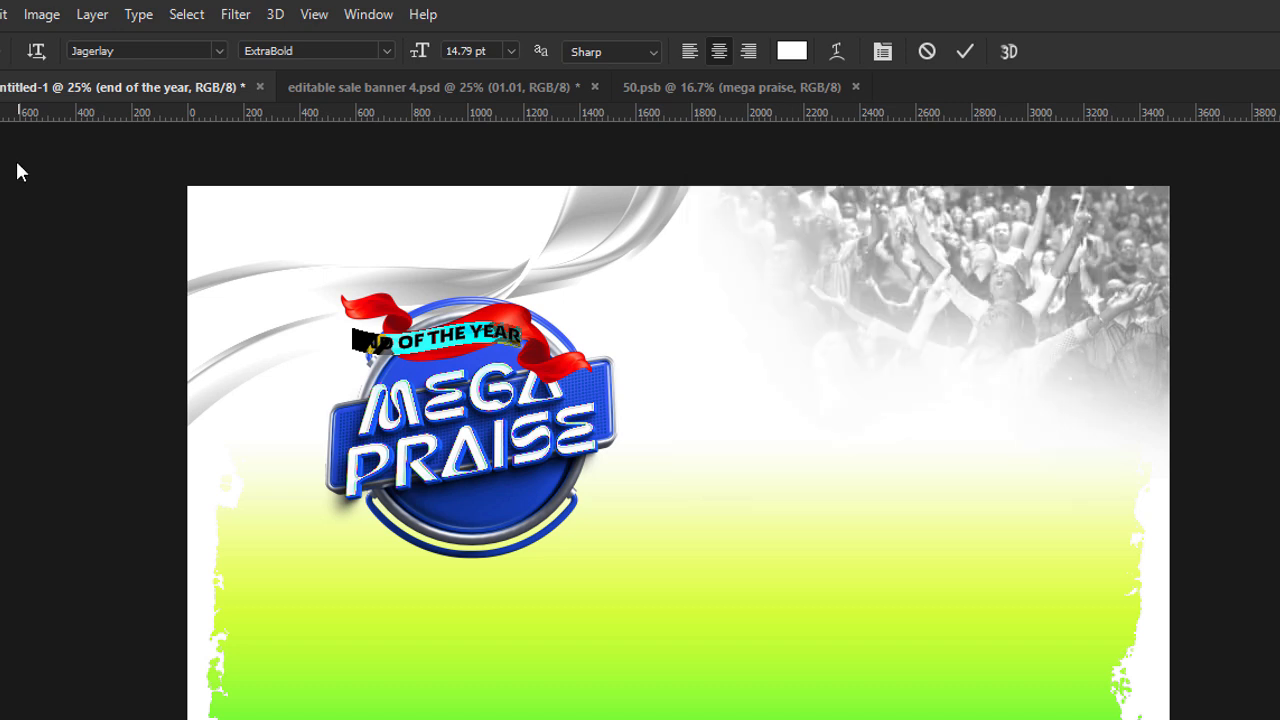
# Move the warped text onto the ribbon's middle section and shrink it to 11.38 pt to fit inside.
pyautogui.press('v')
pyautogui.moveTo(487, 330)
pyautogui.mouseDown()
pyautogui.moveTo(563, 316)
pyautogui.moveTo(540, 338)
pyautogui.moveTo(549, 328)
pyautogui.moveTo(497, 319)
pyautogui.mouseUp()
pyautogui.hotkey('ctrl', 't')
pyautogui.press('Return')
# Tighten the letter spacing of the END OF THE YEAR text slightly.
pyautogui.doubleClick(498, 328)
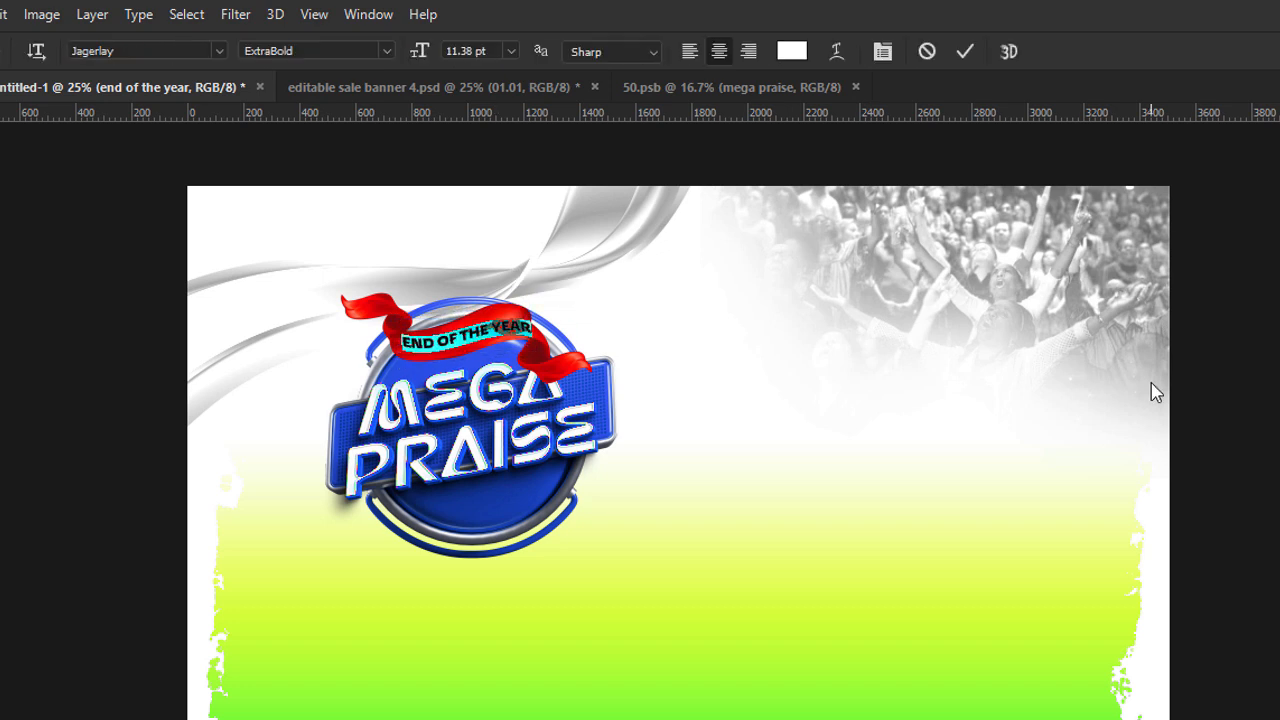
pyautogui.hotkey('ctrl', 't')
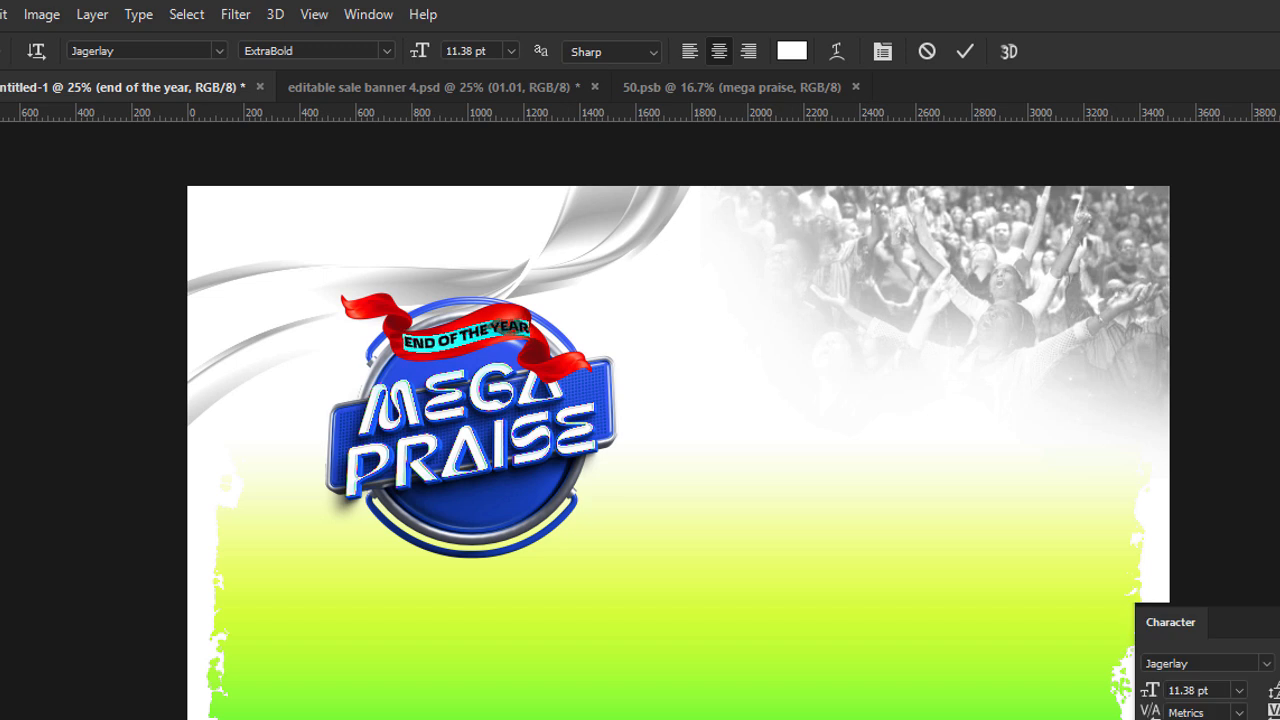
pyautogui.hotkey('ctrl', 't')
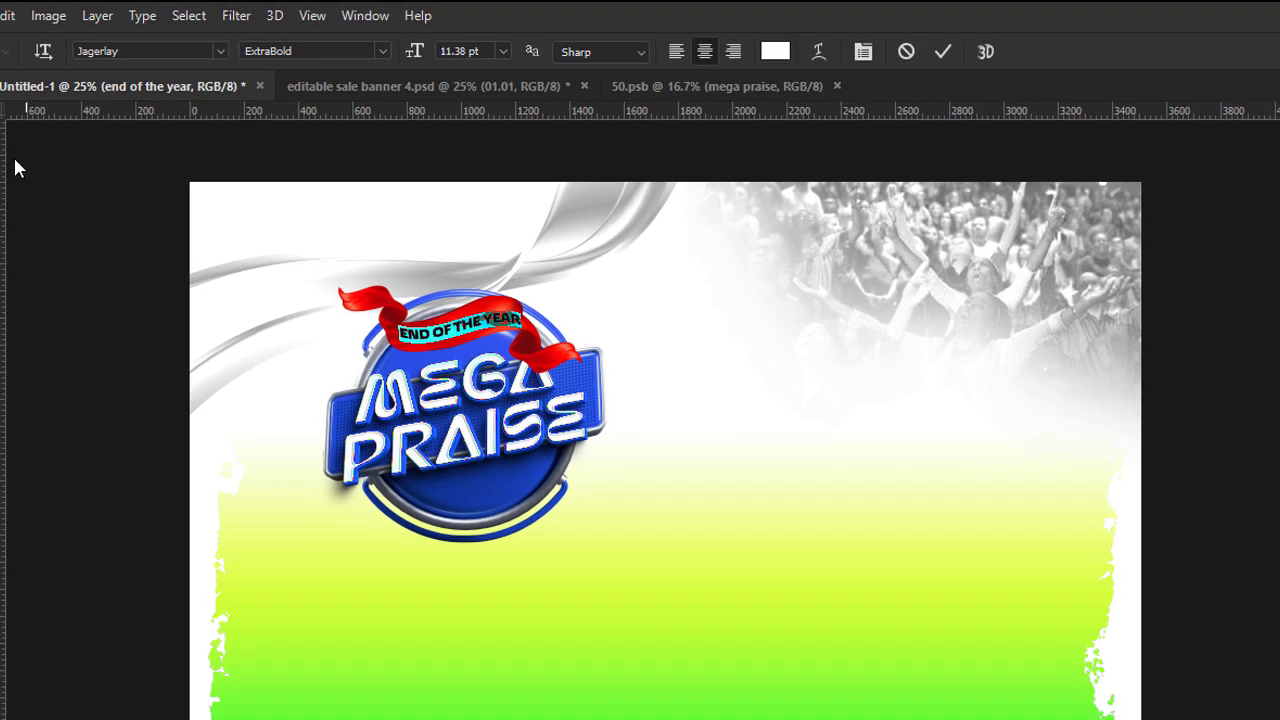
# Fine-tune the position of the END OF THE YEAR text so it sits centred along the ribbon's curve.
pyautogui.click(6, 101)
pyautogui.moveTo(424, 252); pyautogui.dragTo(421, 253)
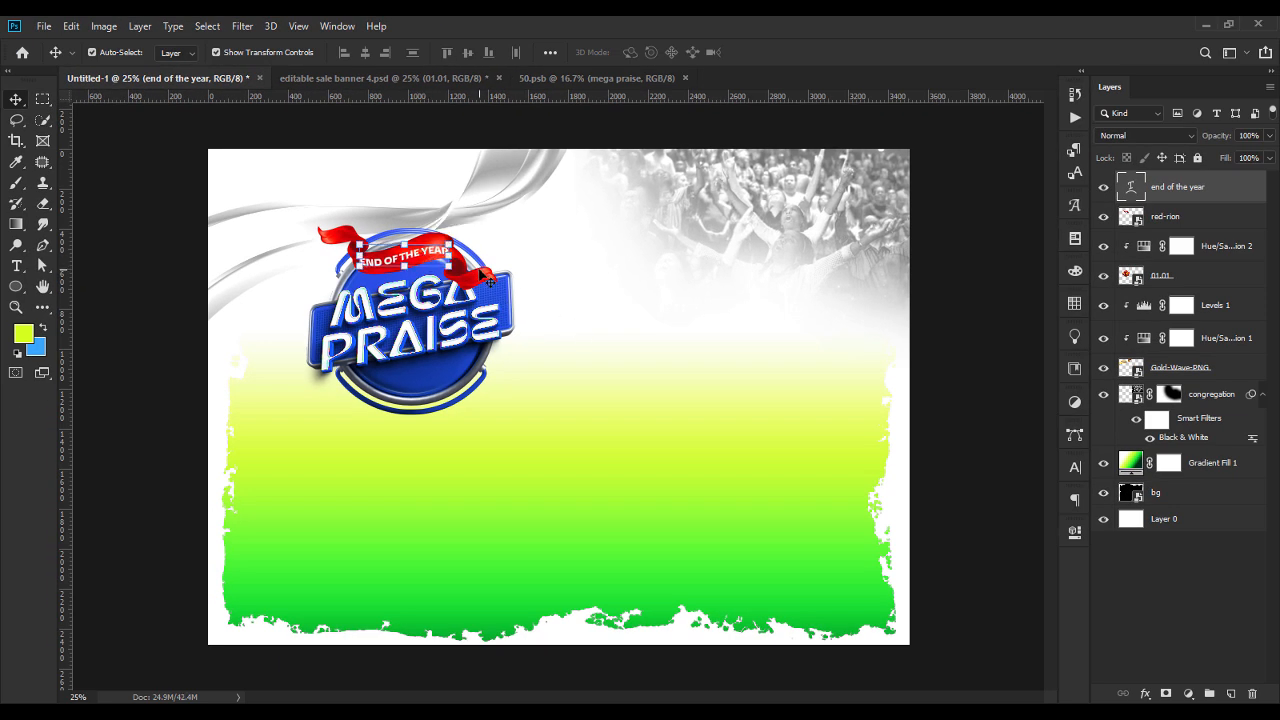
pyautogui.moveTo(463, 251); pyautogui.dragTo(462, 250)
pyautogui.press('Return')
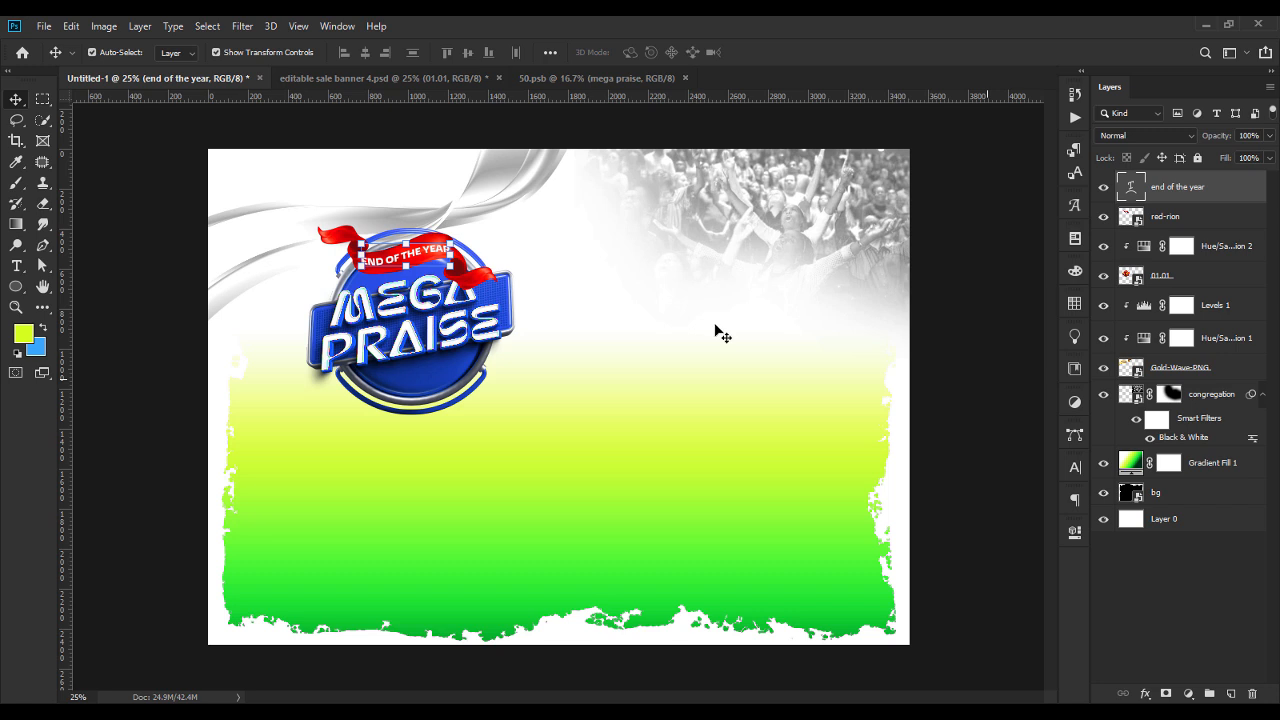
pyautogui.hotkey('ctrl', 't')
pyautogui.press('Return')
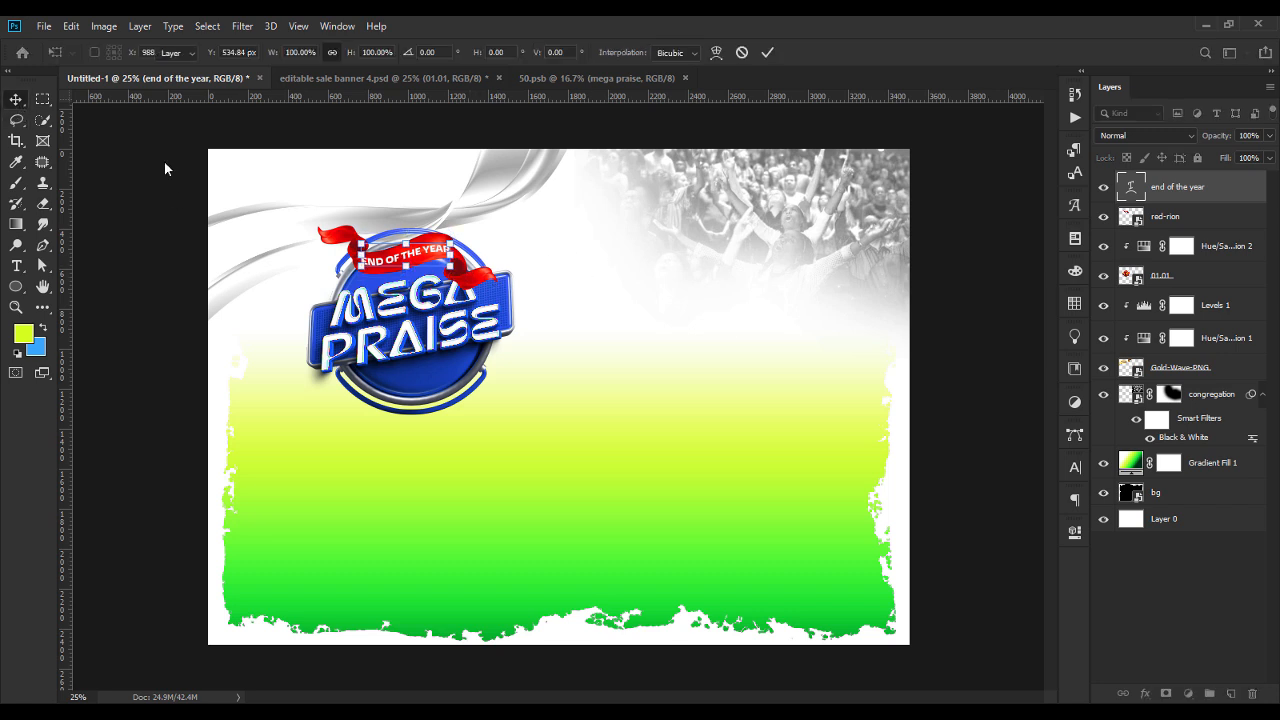
# Select the red-rion ribbon layer behind the END OF THE YEAR text.
pyautogui.click(495, 283)
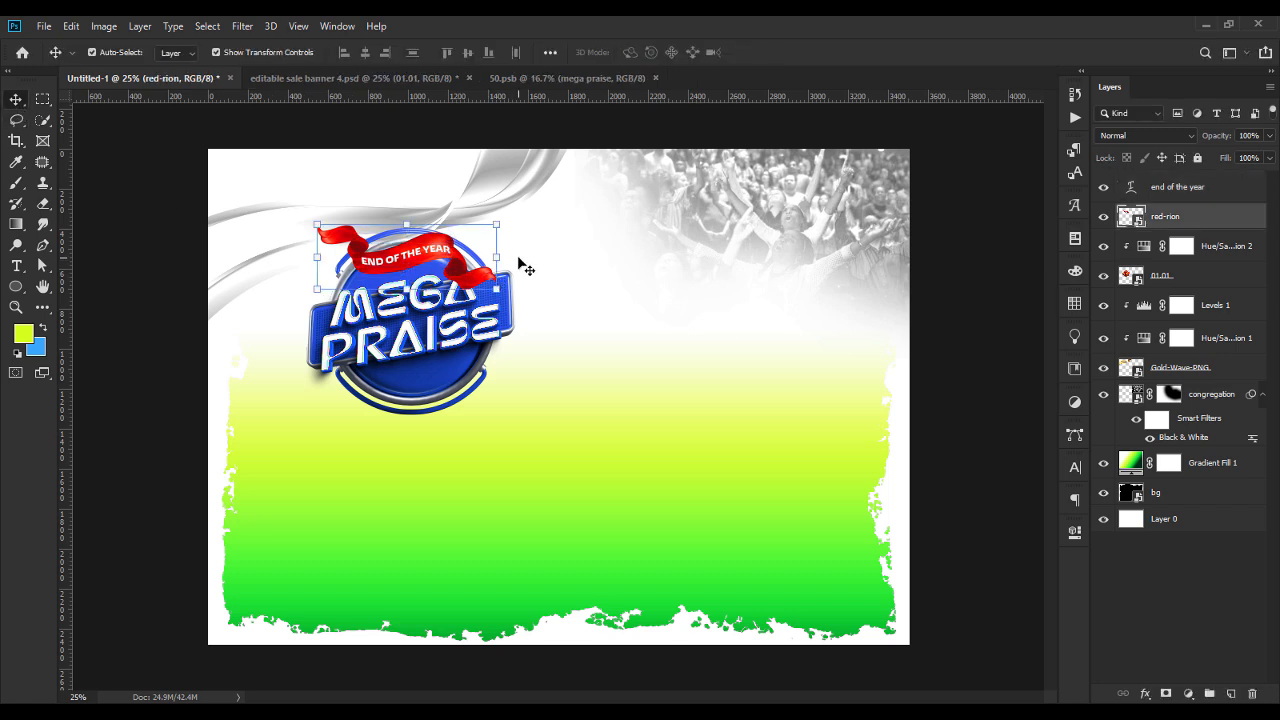
pyautogui.click(955, 360)
pyautogui.click(468, 288)
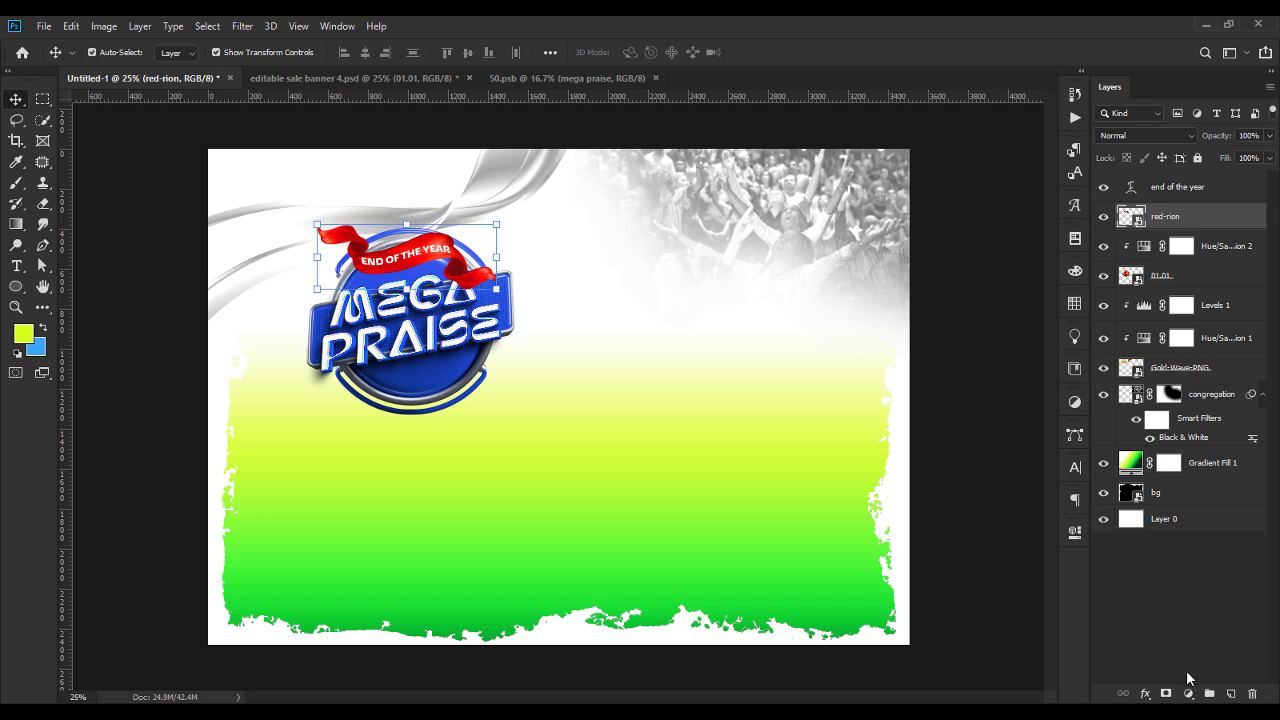
# Add a Hue/Saturation adjustment clipped to the ribbon and set the Reds hue to -35.
pyautogui.click(1188, 694)
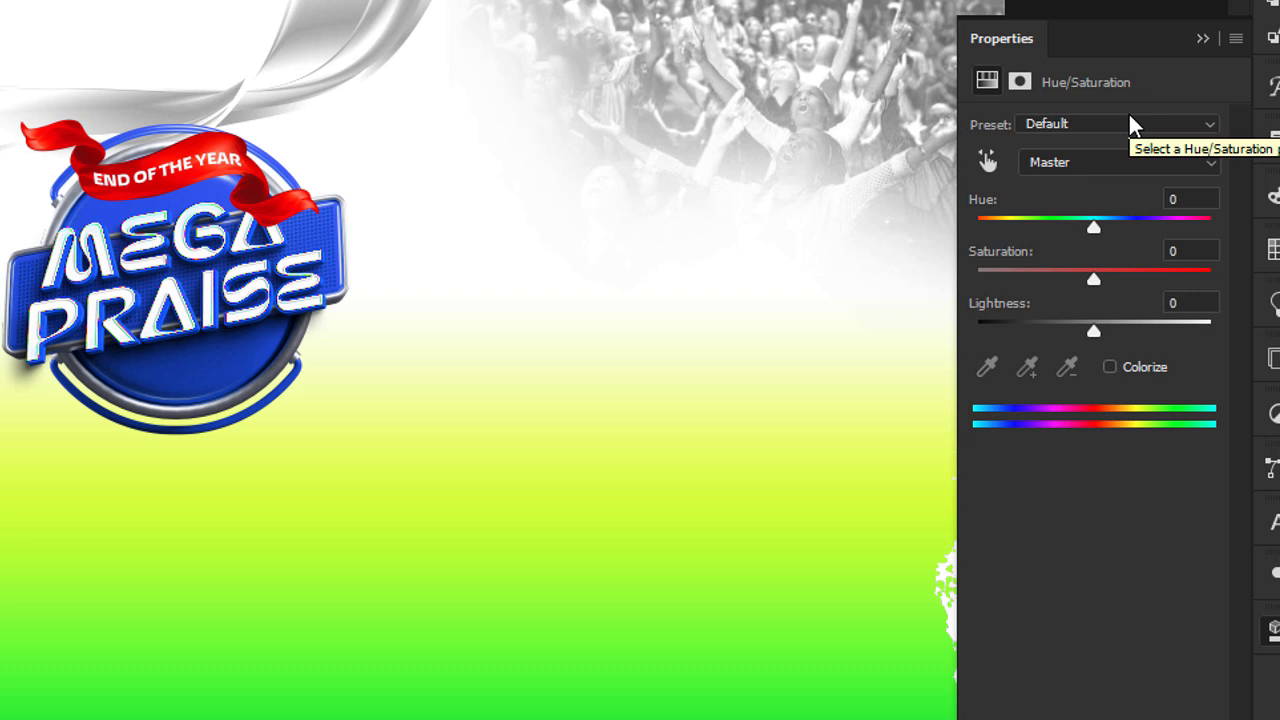
pyautogui.click(1100, 168)
pyautogui.click(1080, 208)
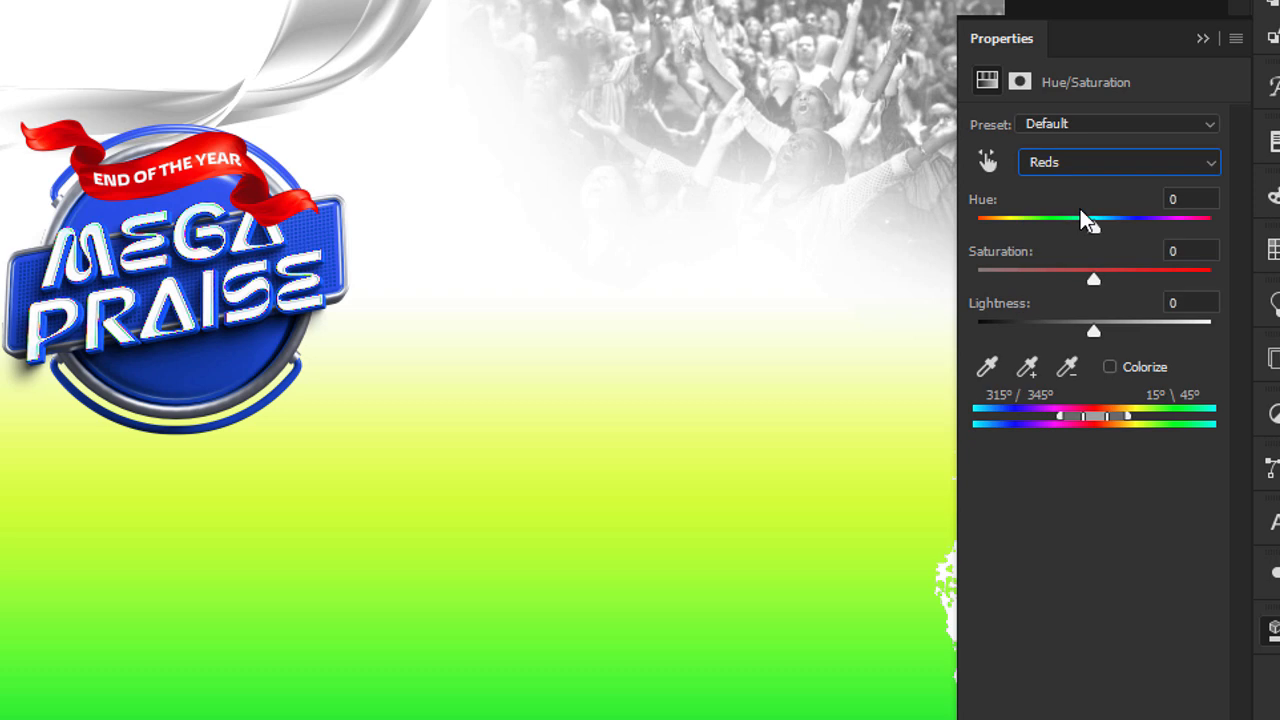
pyautogui.click(1197, 201)
pyautogui.press('BackSpace')
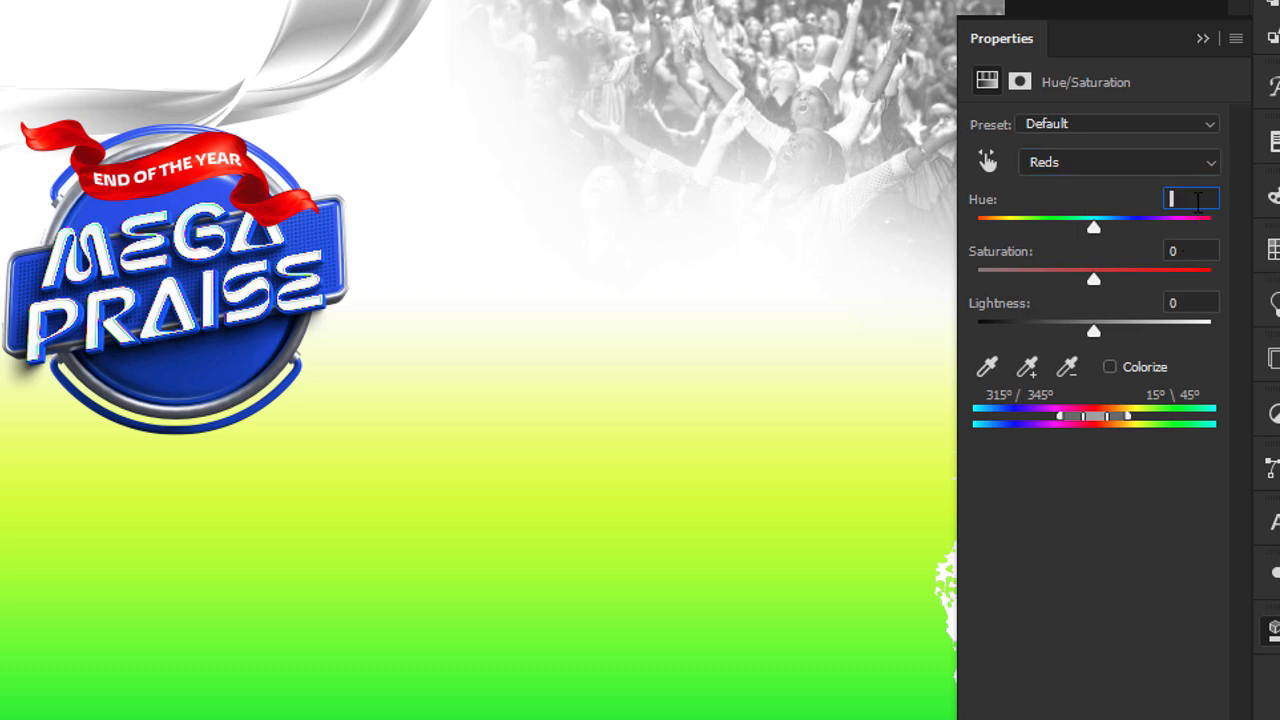
pyautogui.write('-35')
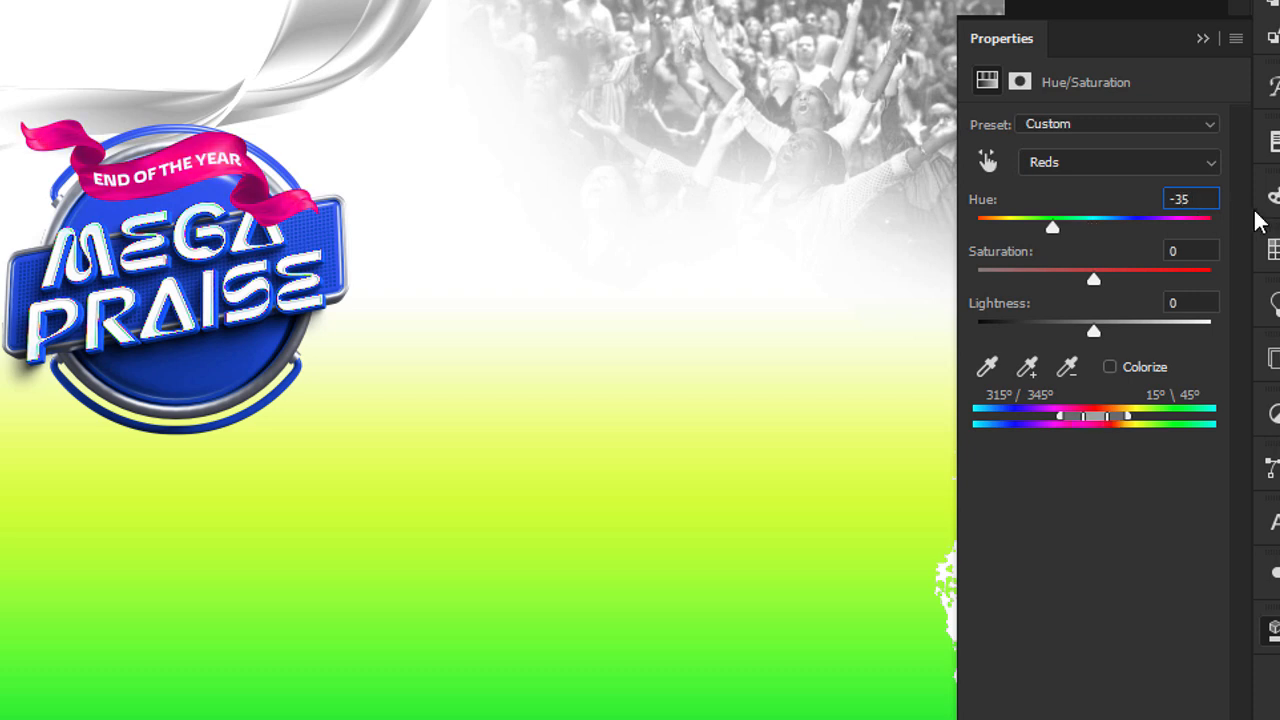
# Set the ribbon adjustment's Reds saturation to +38 and lightness to -16.
pyautogui.click(1195, 257)
pyautogui.write('38')
pyautogui.click(1199, 303)
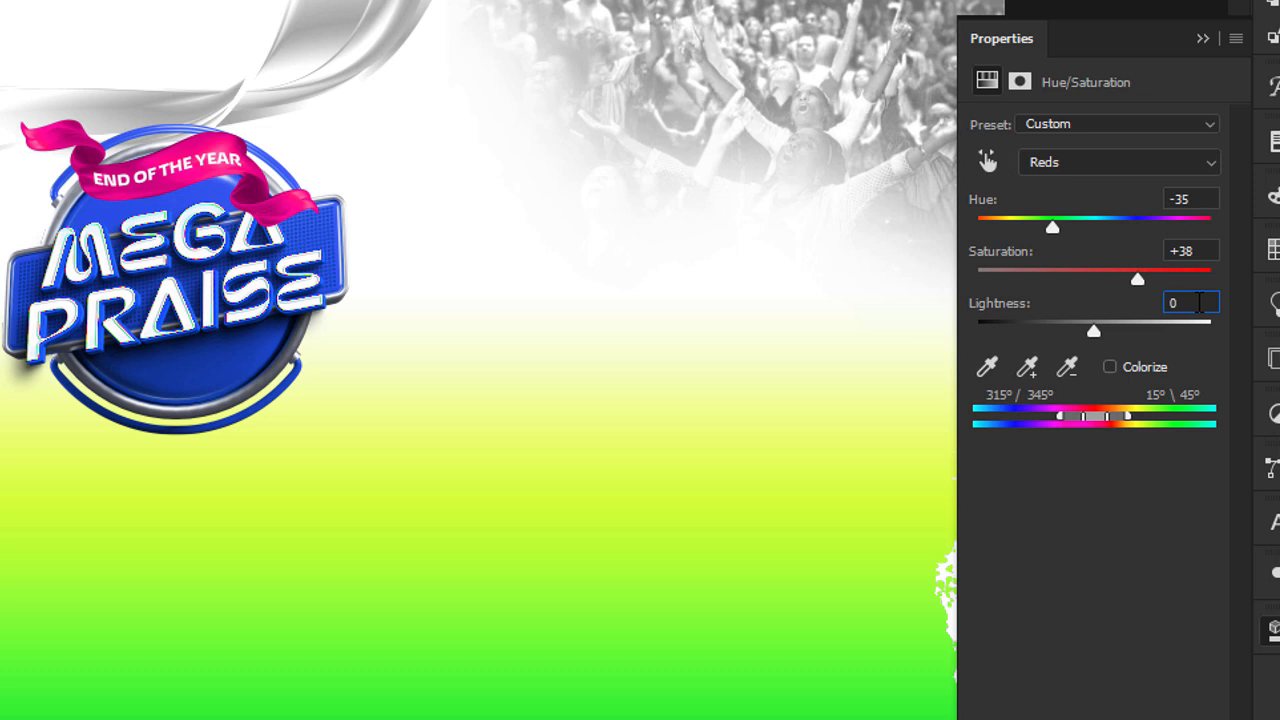
pyautogui.moveTo(1199, 303); pyautogui.dragTo(1135, 300)
pyautogui.write('-16')
pyautogui.click(1202, 251)
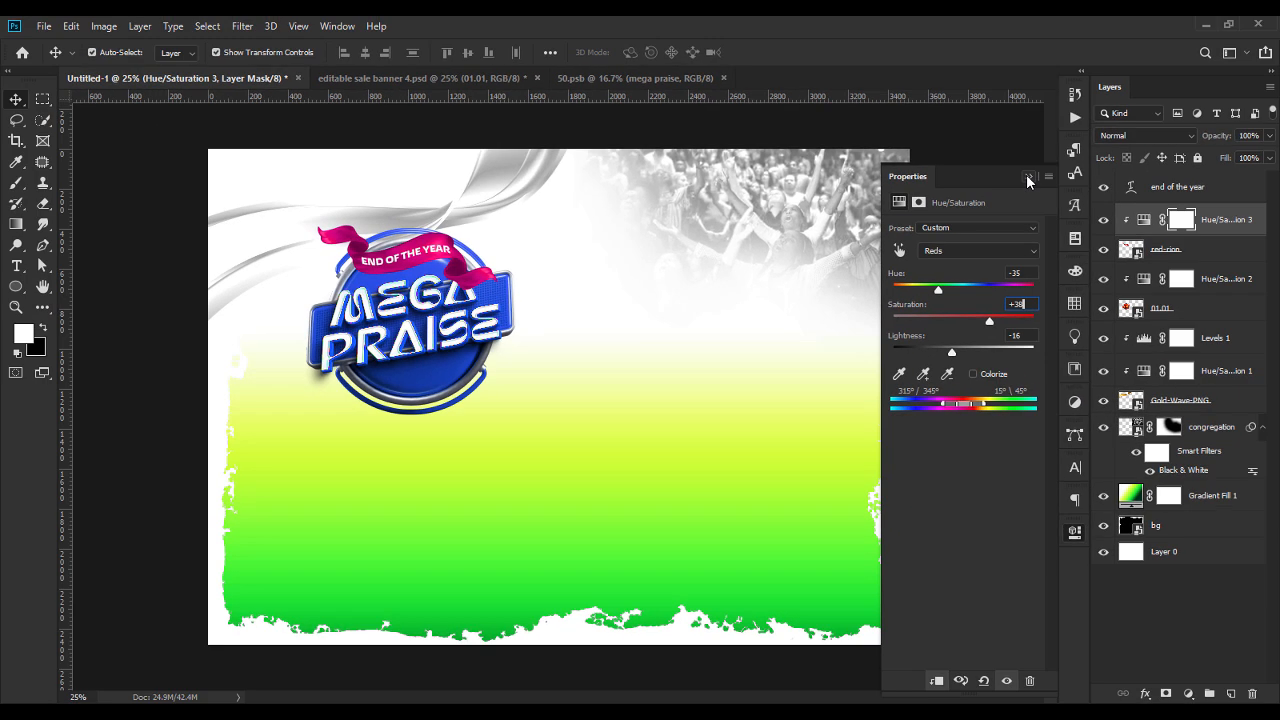
pyautogui.click(1203, 38)
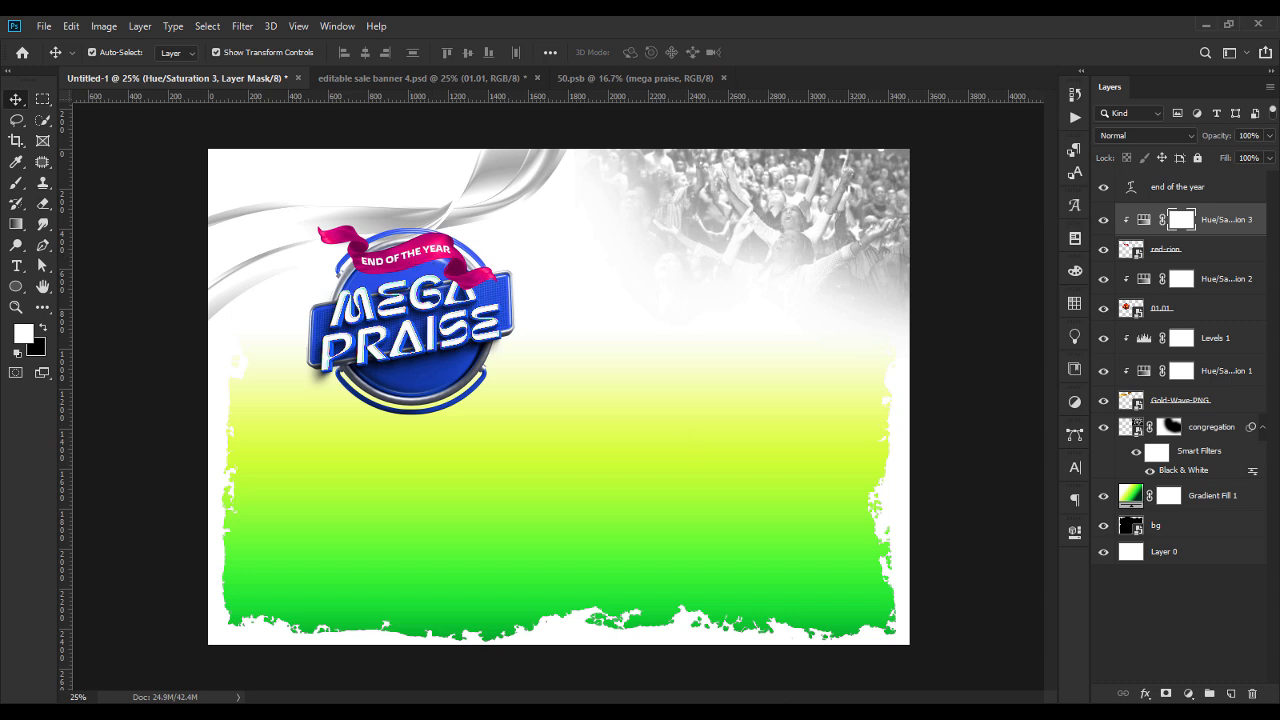
# Place the red-lens-flare image above the ribbon's Hue/Saturation 3 layer and scale it to about 12.8% over the ribbon.
pyautogui.moveTo(764, 711)
pyautogui.click(1193, 197)
pyautogui.click(1210, 220)
pyautogui.hotkey('alt', 'Tab')
pyautogui.moveTo(673, 193); pyautogui.dragTo(438, 266)
pyautogui.moveTo(909, 397); pyautogui.dragTo(478, 258)
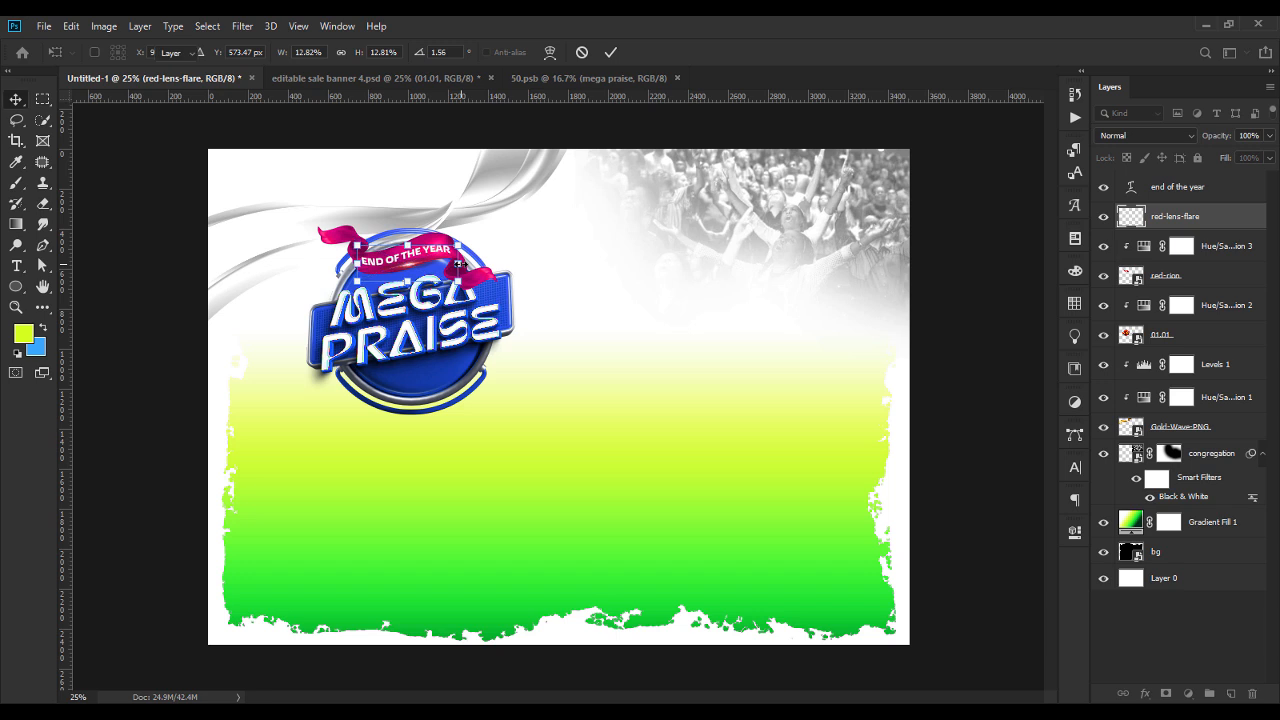
pyautogui.press('Return')
# Nudge the red lens flare left and down on the ribbon and set its blend mode to Screen.
pyautogui.hotkey('shift', 'Left')
pyautogui.hotkey('shift', 'Left')
pyautogui.hotkey('shift', 'Down')
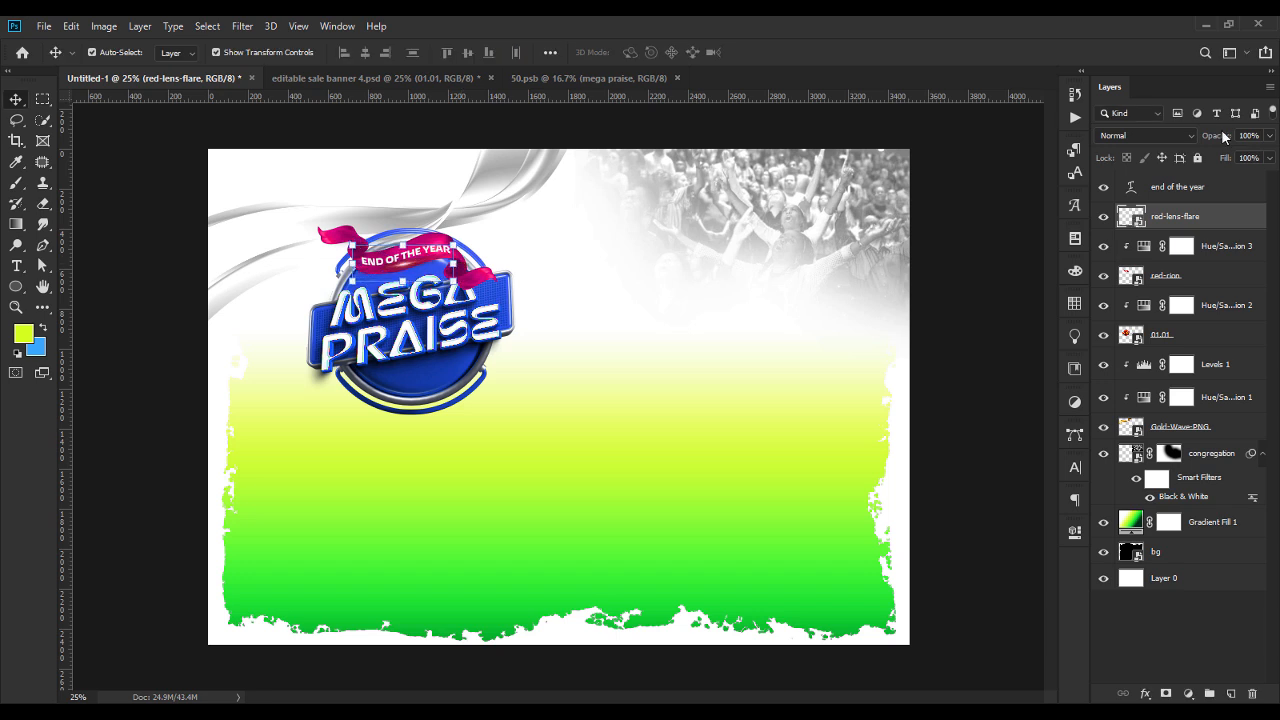
pyautogui.click(1160, 136)
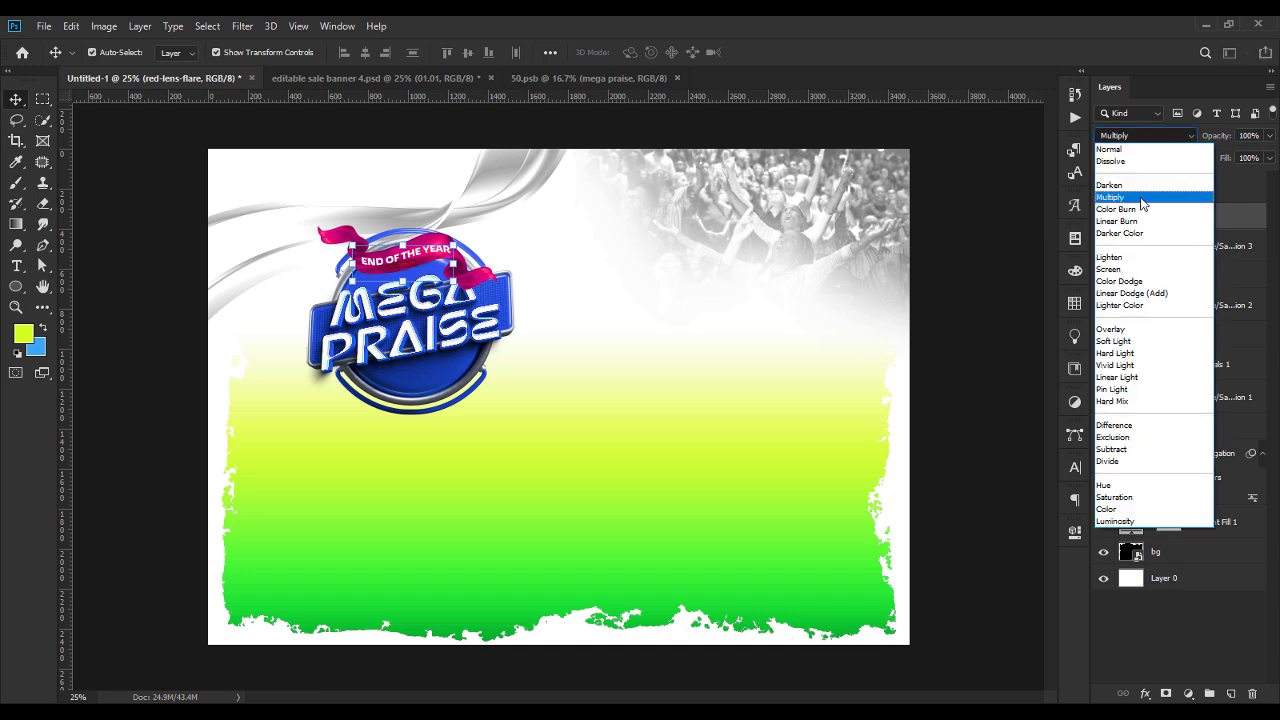
pyautogui.click(1106, 270)
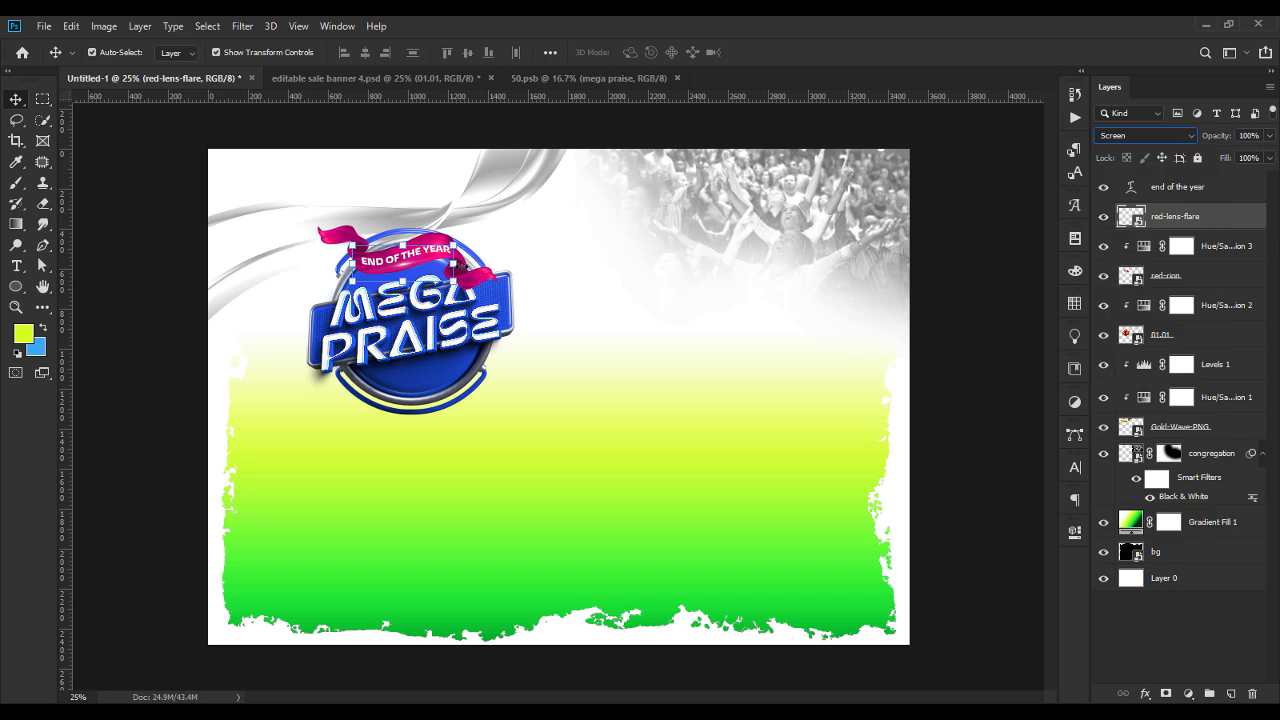
# Rotate the red lens flare slightly counter-clockwise to follow the ribbon's slope.
pyautogui.hotkey('ctrl', 't')
pyautogui.moveTo(466, 264); pyautogui.dragTo(470, 258)
pyautogui.press('Return')
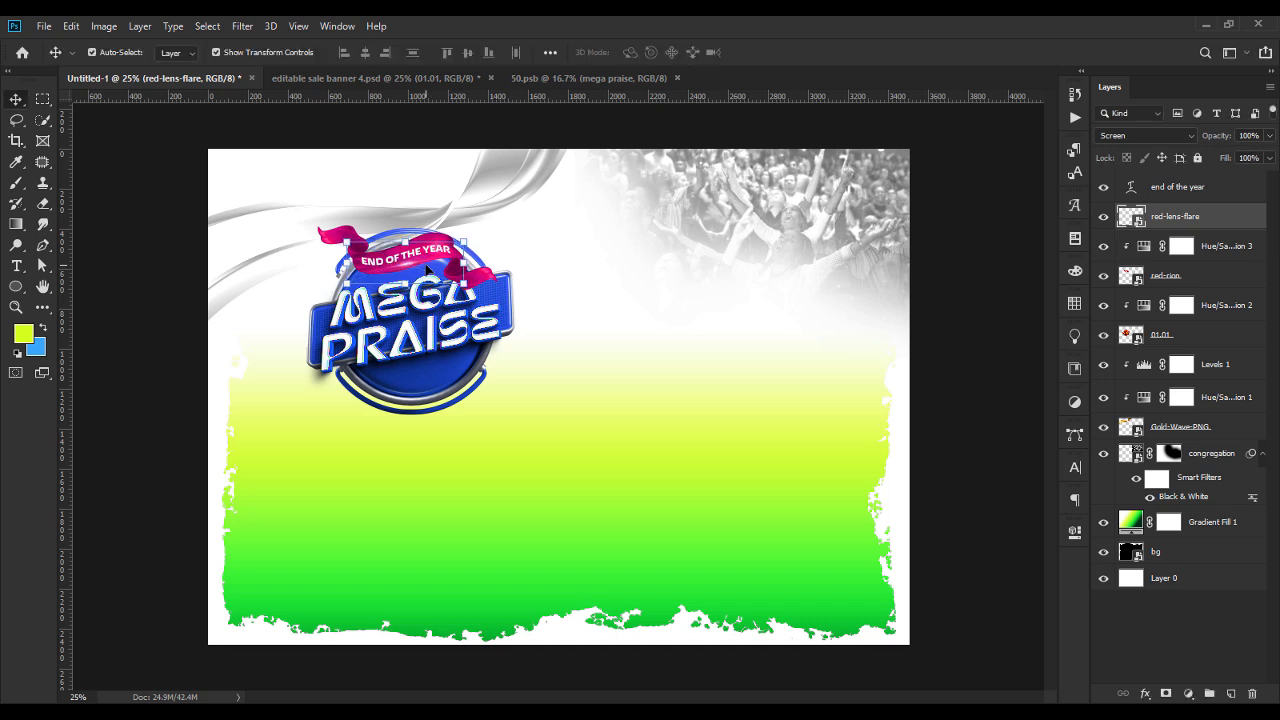
# Duplicate the red lens flare, shift the copy up and left along the ribbon, and rotate it slightly.
pyautogui.press('ctrl')
pyautogui.hotkey('ctrl', 'j')
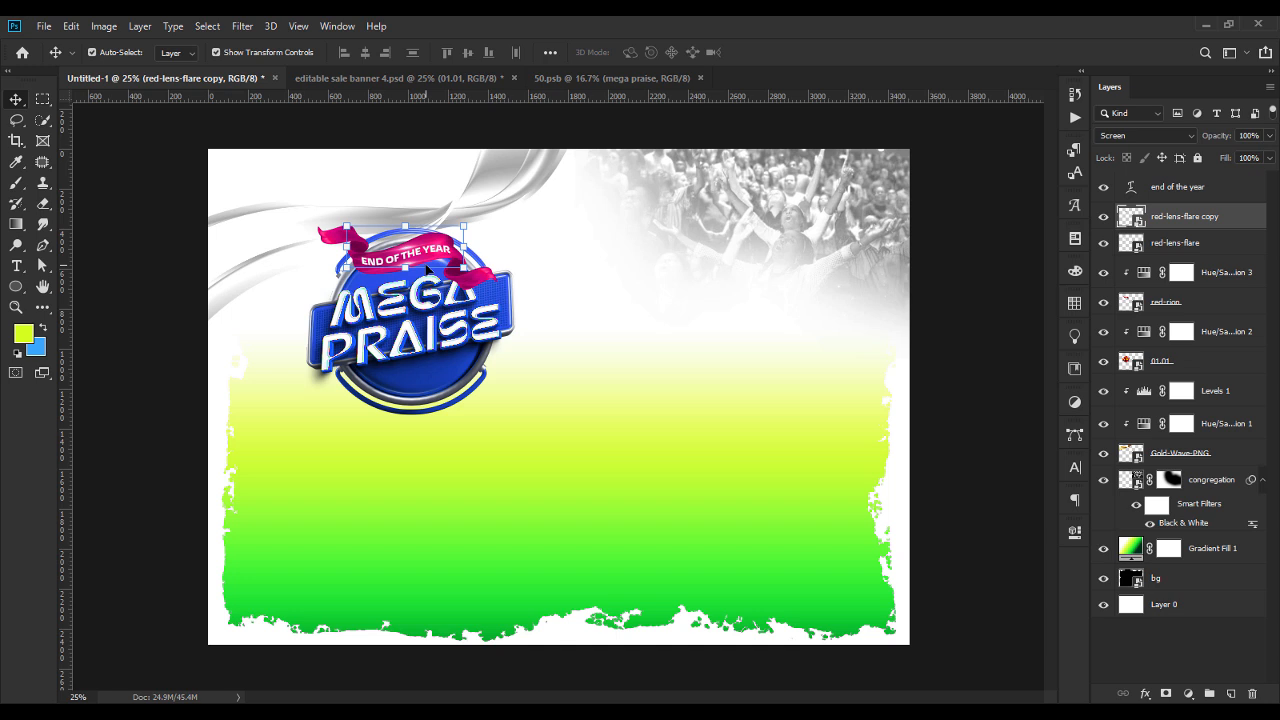
pyautogui.hotkey('shift', 'Left')
pyautogui.hotkey('shift', 'Left')
pyautogui.hotkey('shift', 'Left')
pyautogui.moveTo(471, 246); pyautogui.dragTo(474, 243)
pyautogui.press('Return')
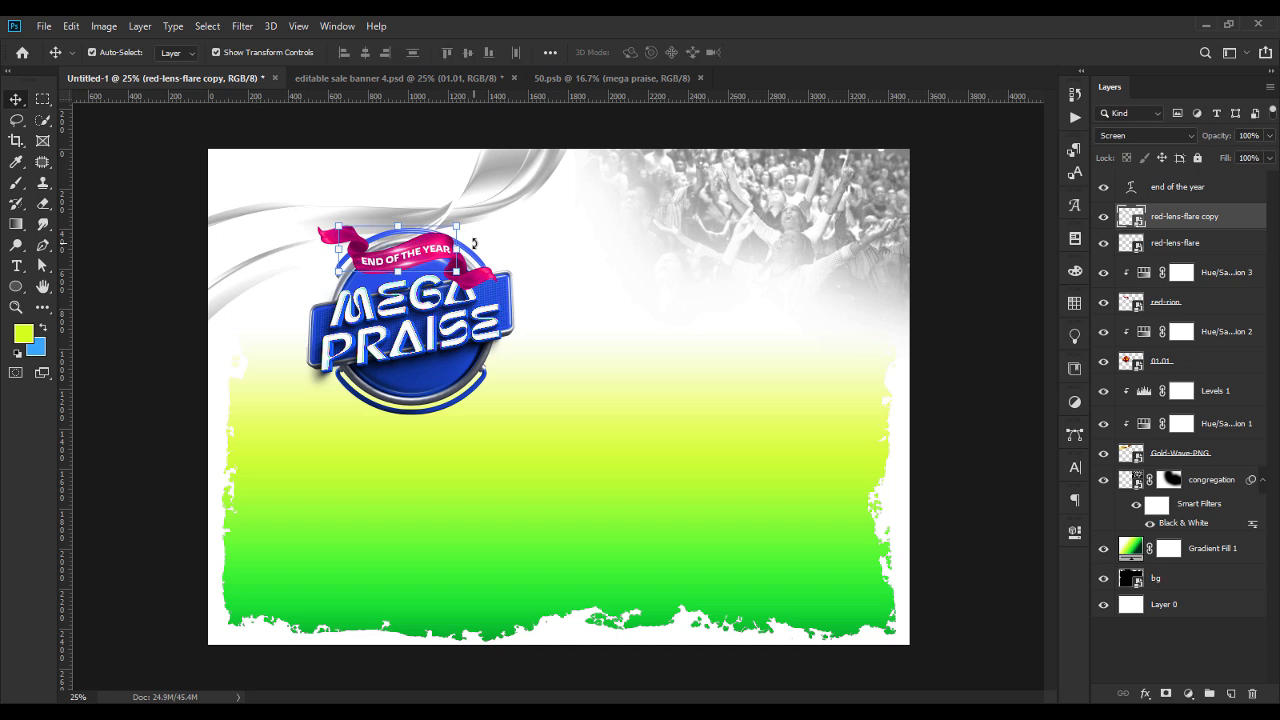
# Fine-tune the flare copy's position slightly right and up on the ribbon's upper edge, and deselect it.
pyautogui.hotkey('shift', 'Right')
pyautogui.hotkey('shift', 'Right')
pyautogui.hotkey('shift', 'Up')
pyautogui.hotkey('shift', 'Up')
pyautogui.hotkey('shift', 'Down')
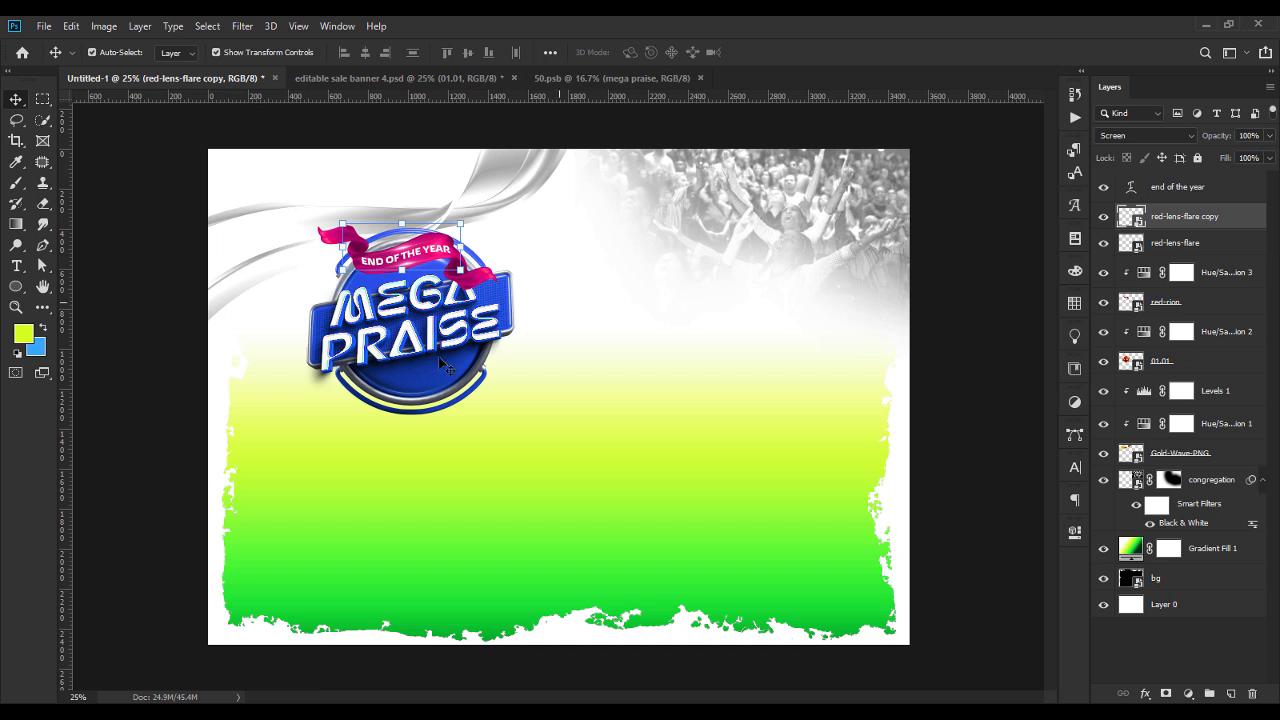
pyautogui.click(130, 482)
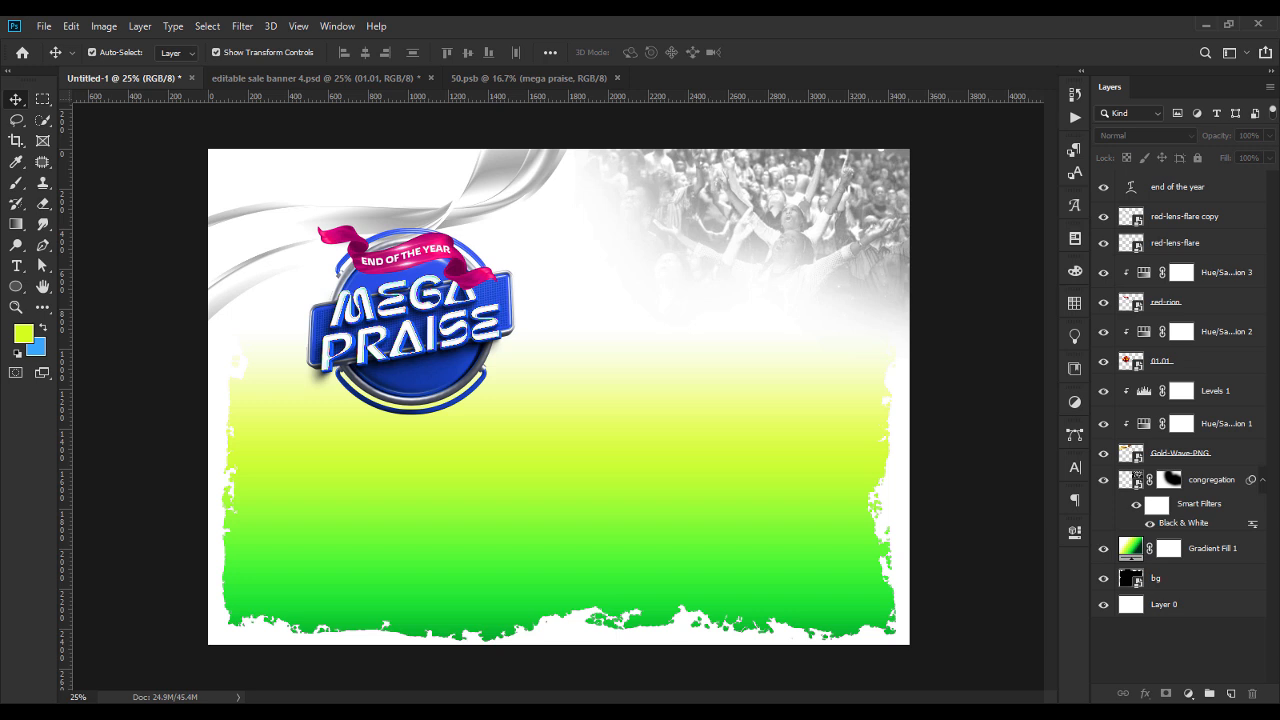
# Place the blue-lens image above Hue/Saturation 2 and scale it to about 15% over the lower part of the MEGA PRAISE badge.
pyautogui.click(1178, 364)
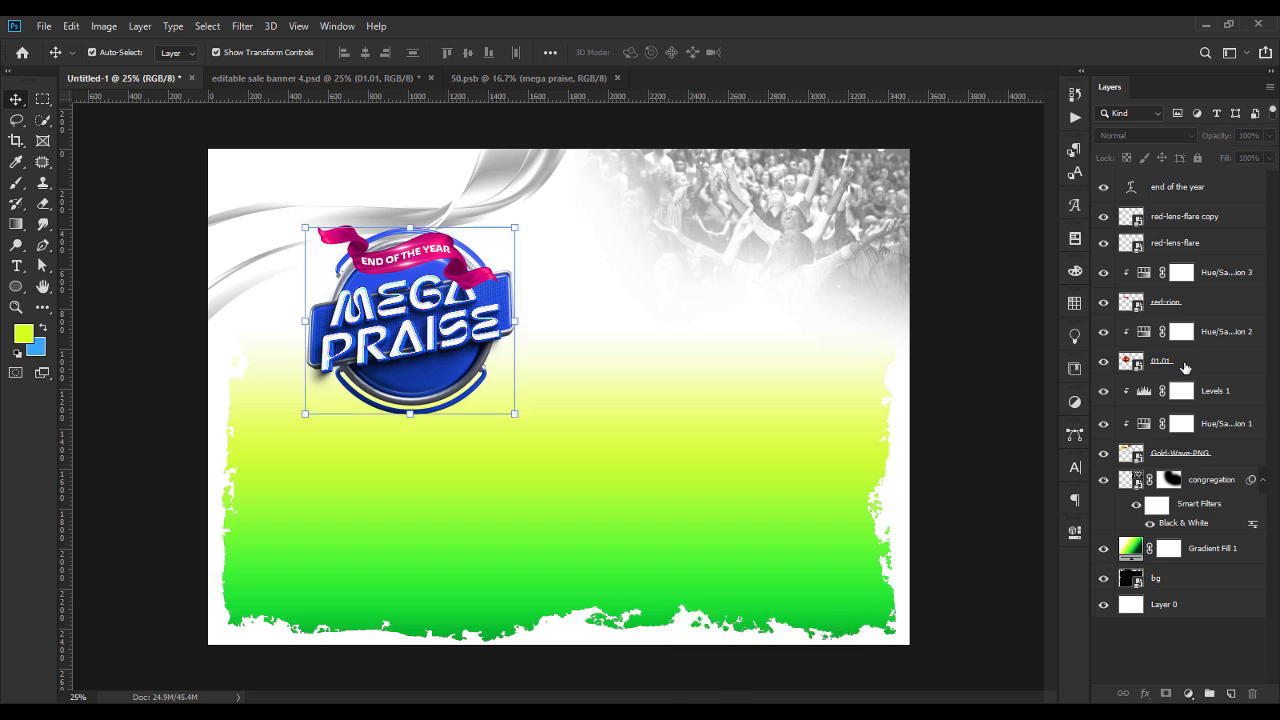
pyautogui.click(1213, 340)
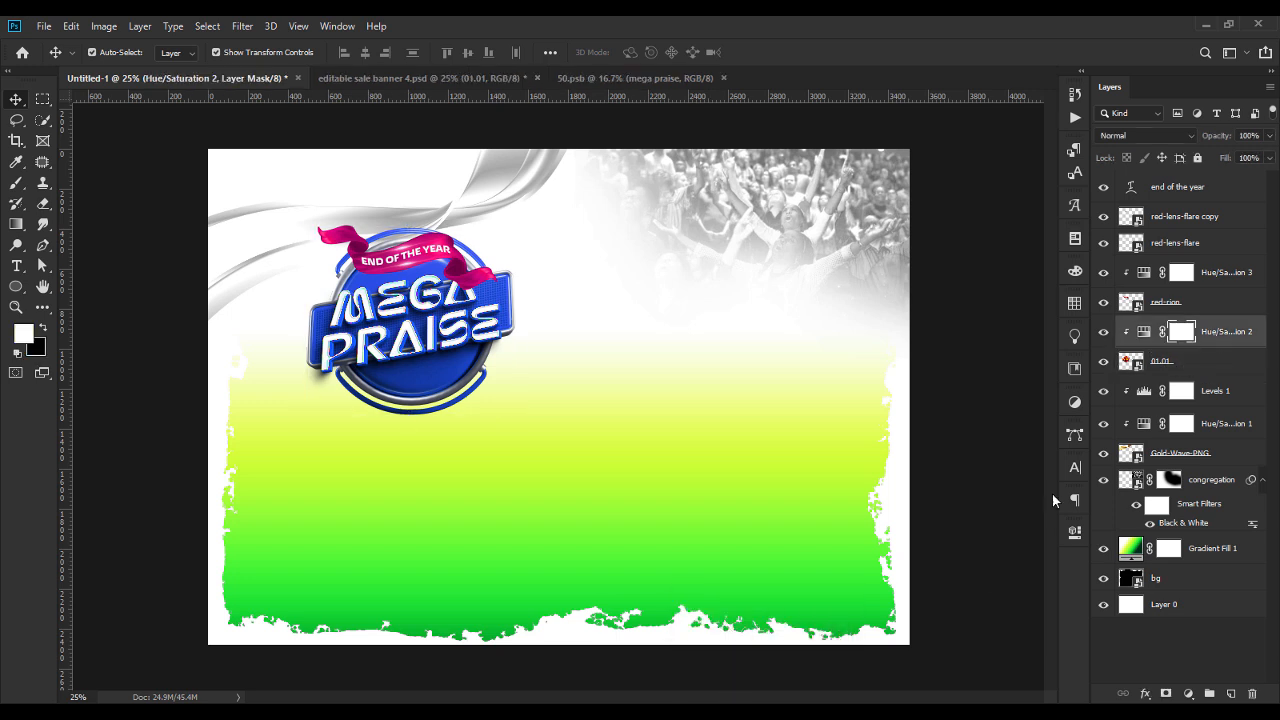
pyautogui.hotkey('alt', 'Tab')
pyautogui.moveTo(310, 192); pyautogui.dragTo(453, 400)
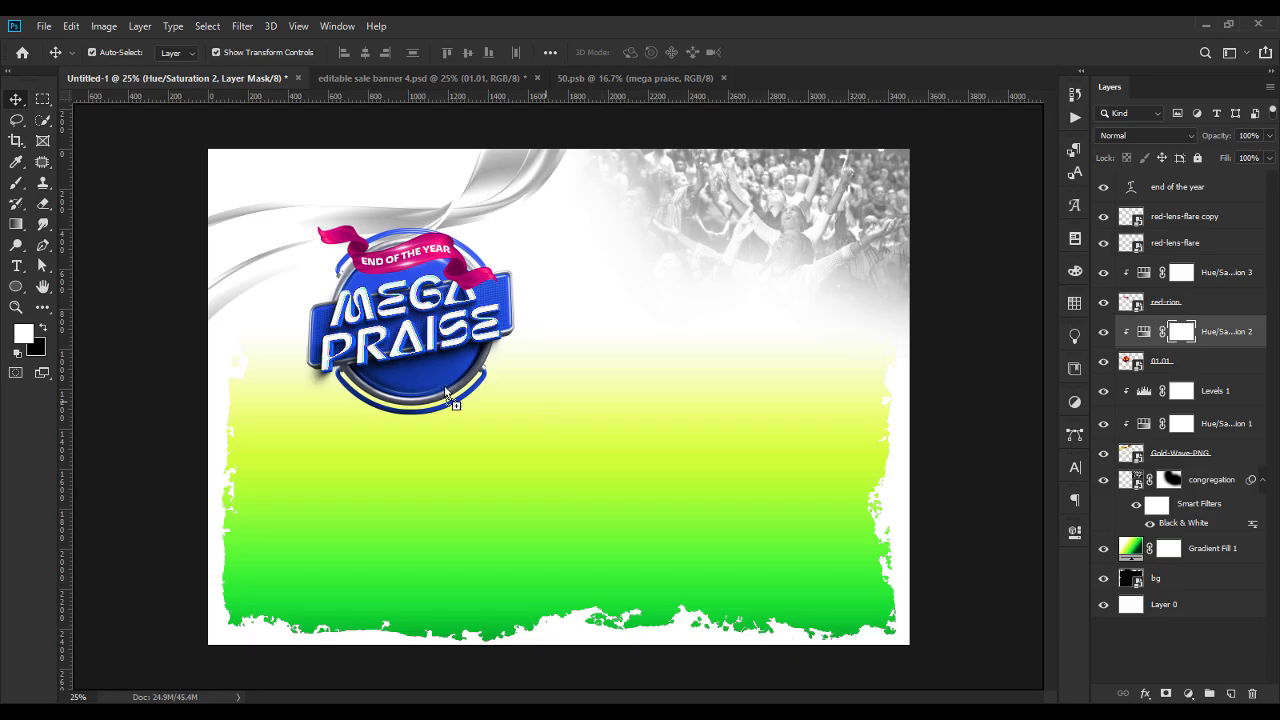
pyautogui.moveTo(908, 396); pyautogui.dragTo(435, 400)
pyautogui.moveTo(348, 404); pyautogui.dragTo(435, 362)
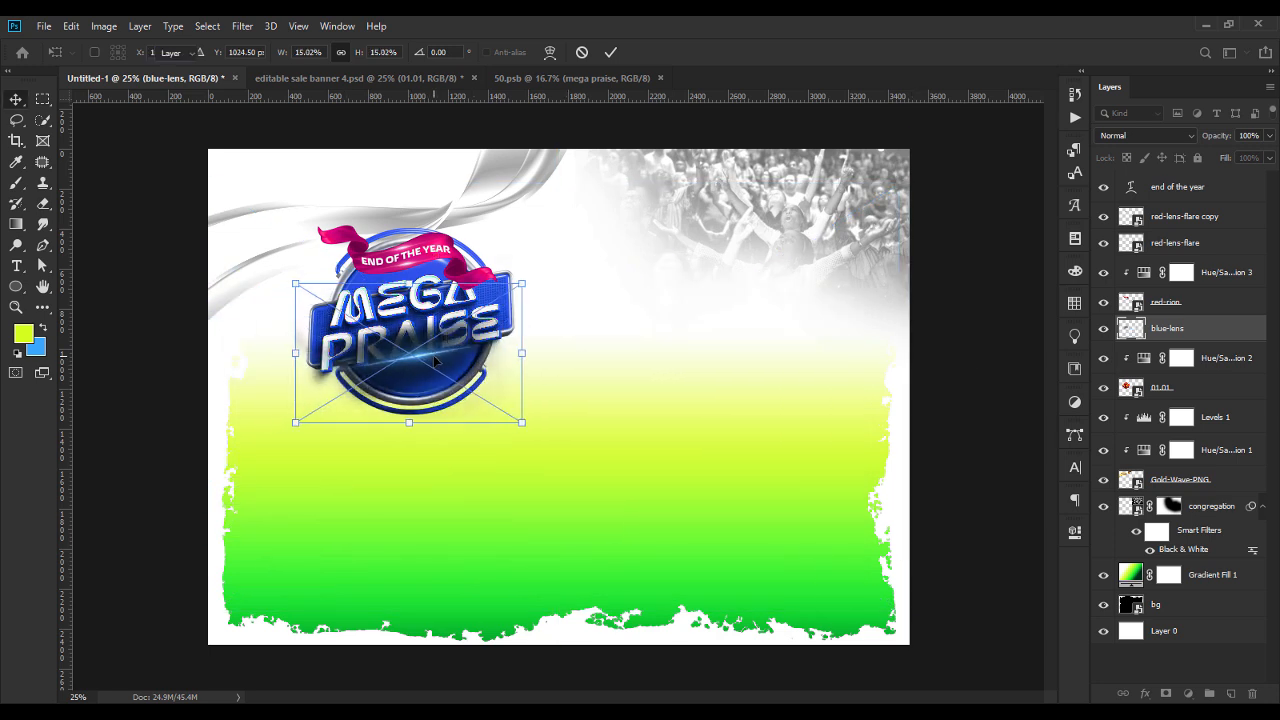
pyautogui.press('Return')
# Set the blue-lens layer to Screen blending and shift the flare up to the lower edge of the PRAISE plate.
pyautogui.click(1112, 137)
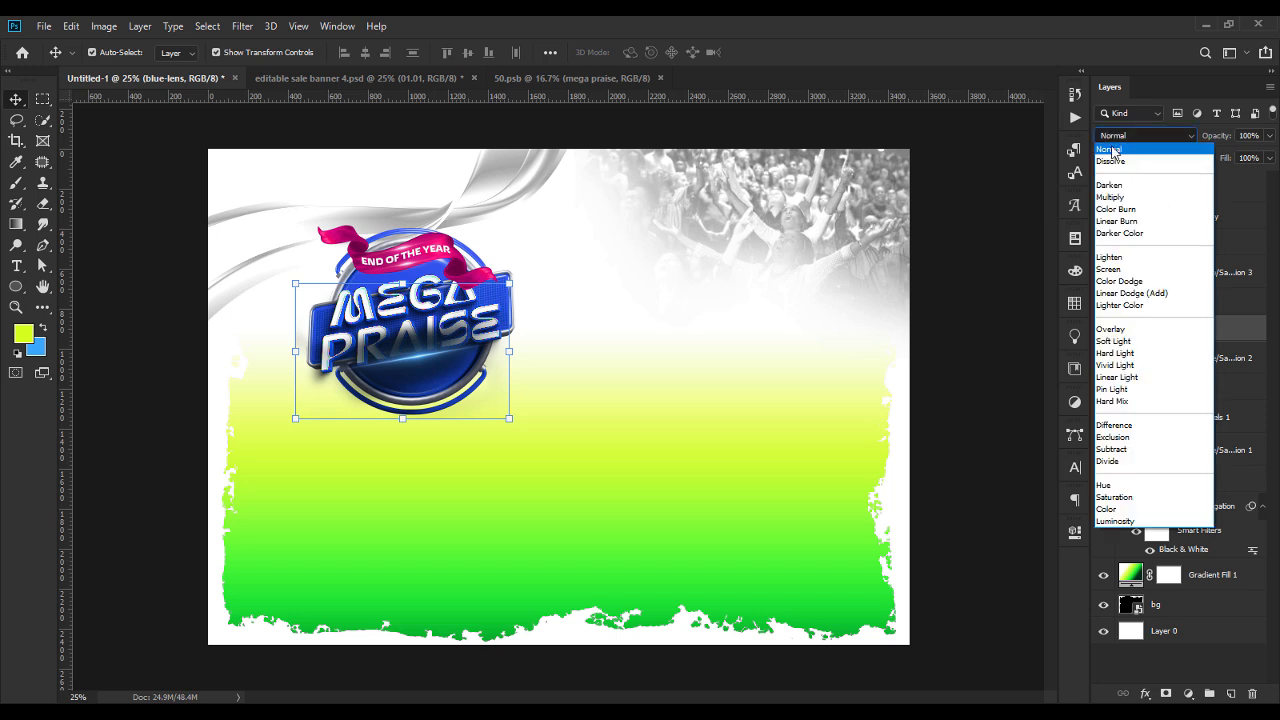
pyautogui.click(1111, 270)
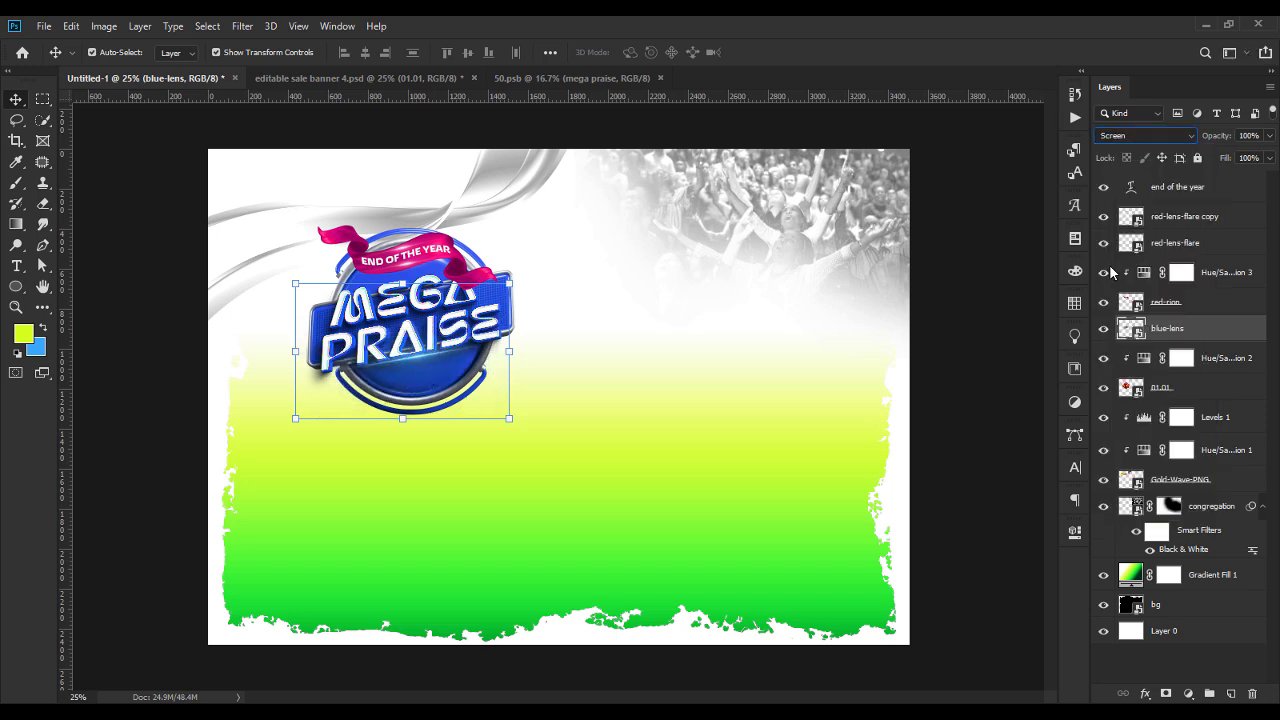
pyautogui.moveTo(424, 362); pyautogui.dragTo(422, 356)
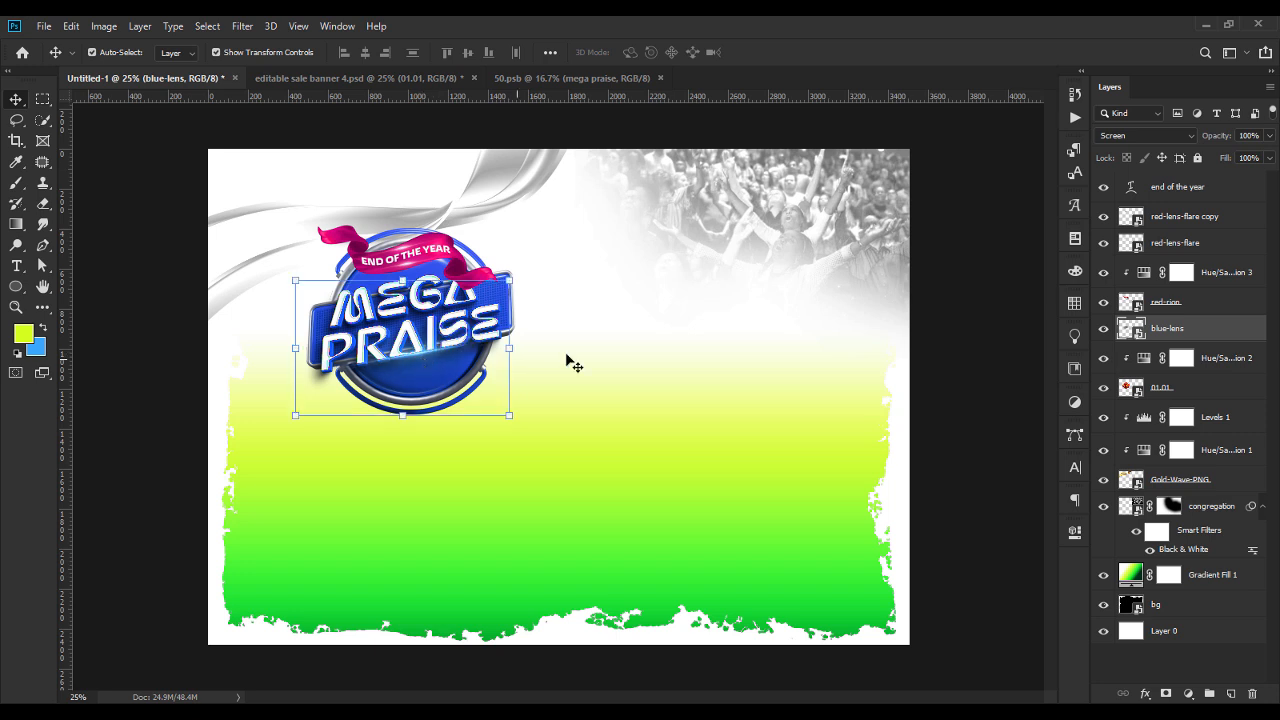
pyautogui.click(972, 350)
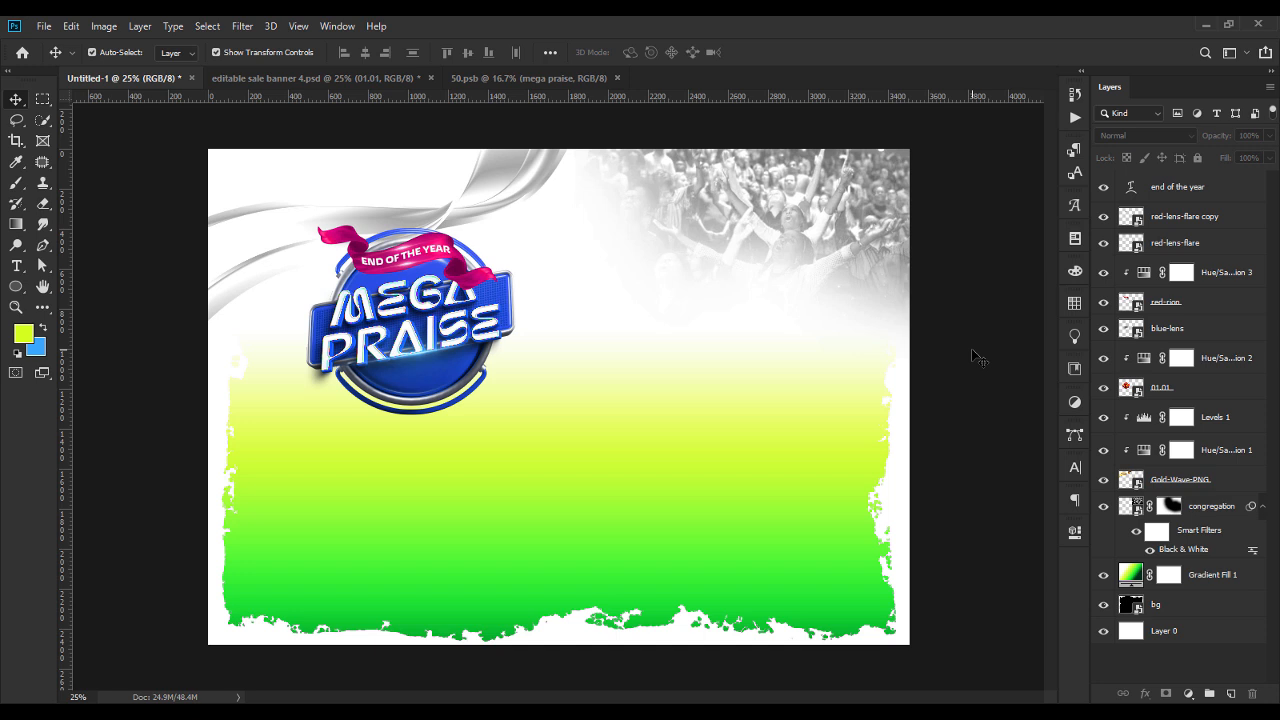
# Draw a tall rectangle about 876 x 1444 px from the badge's lower part down past the flyer's bottom edge.
pyautogui.click(1210, 194)
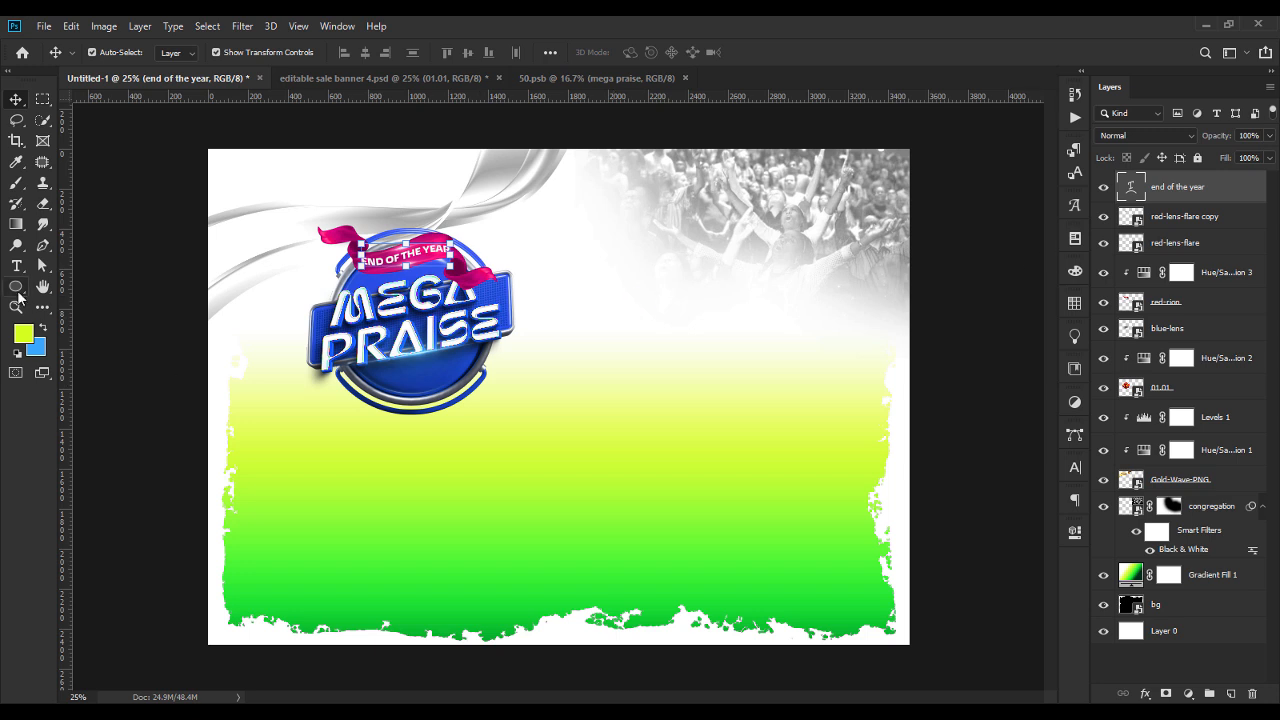
pyautogui.click(16, 289)
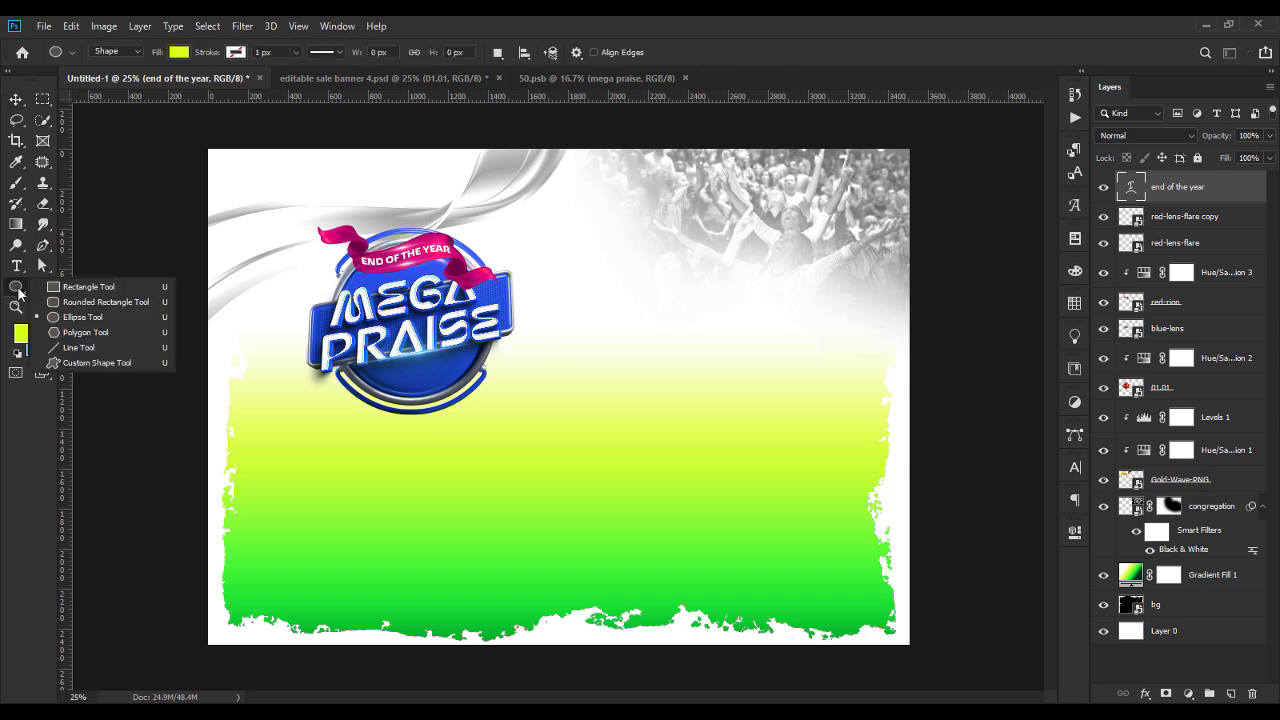
pyautogui.click(78, 289)
pyautogui.moveTo(320, 366); pyautogui.dragTo(496, 656)
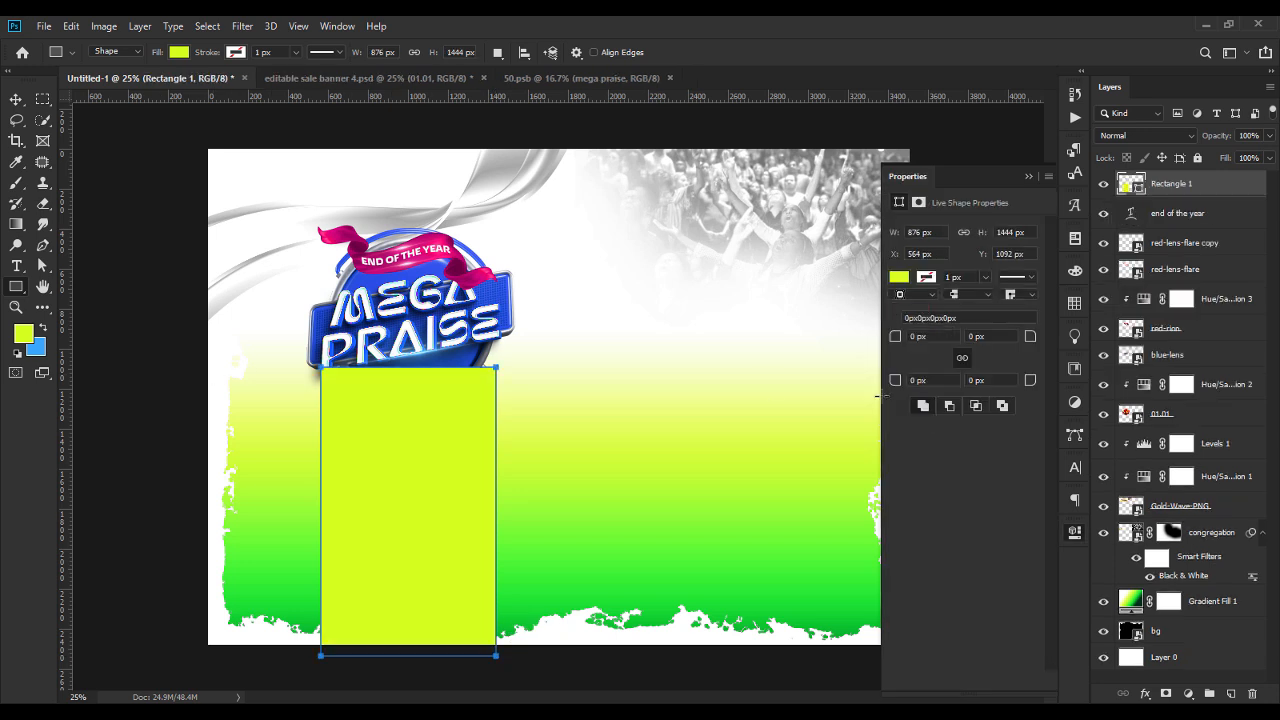
# Round the rectangle's two upper corners to 438 px and leave both lower corners at 0 px.
pyautogui.moveTo(894, 340); pyautogui.dragTo(1106, 372)
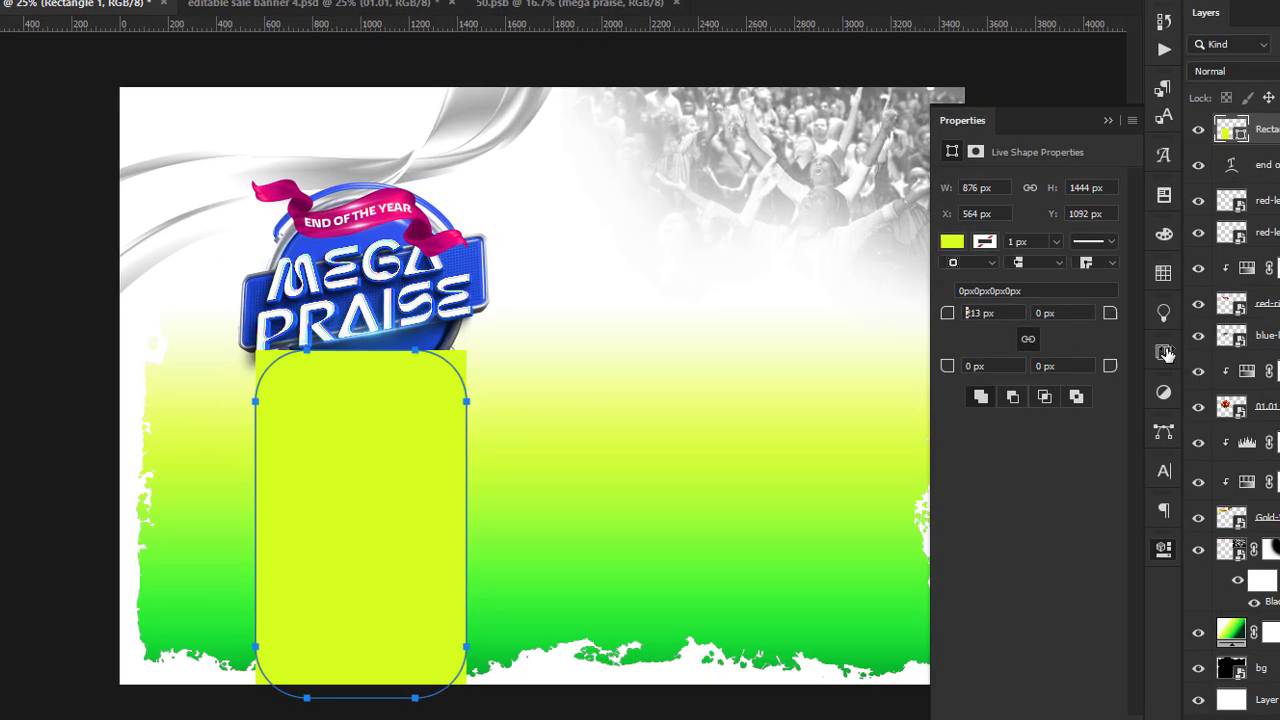
pyautogui.moveTo(1275, 344); pyautogui.dragTo(1279, 347)
pyautogui.moveTo(988, 299); pyautogui.dragTo(1100, 326)
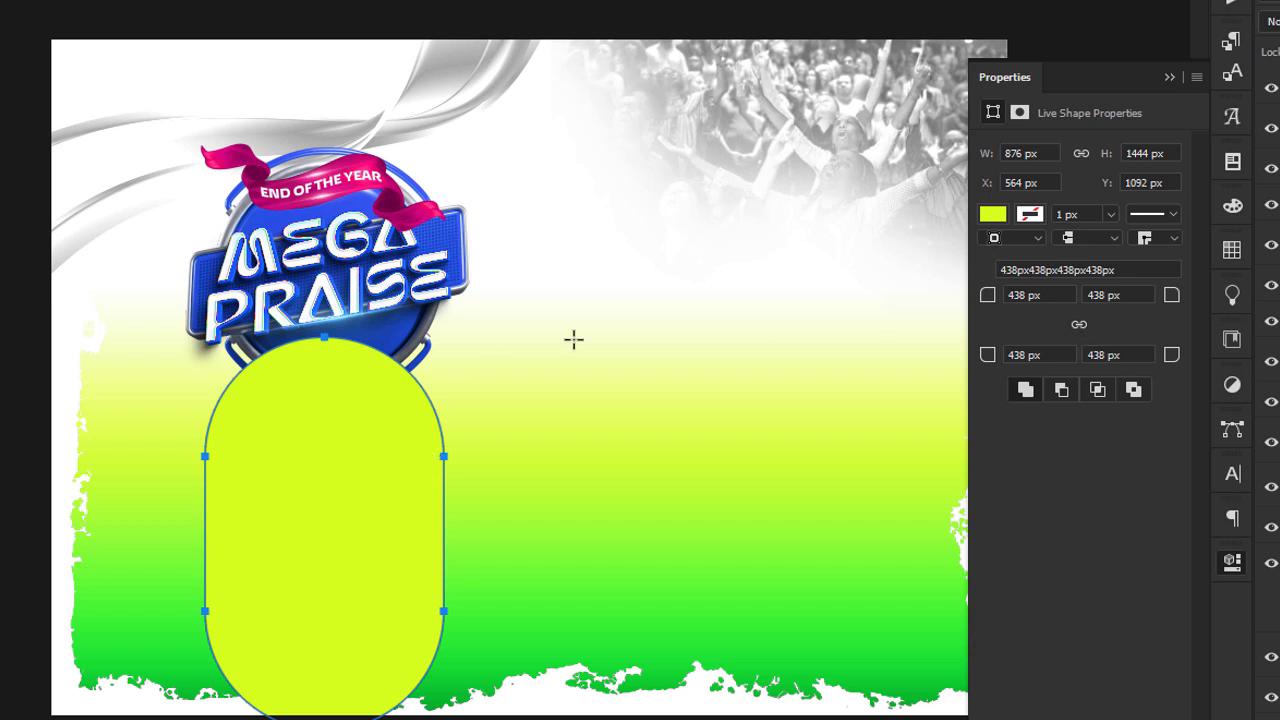
pyautogui.moveTo(987, 366); pyautogui.dragTo(243, 420)
pyautogui.moveTo(1171, 355); pyautogui.dragTo(391, 449)
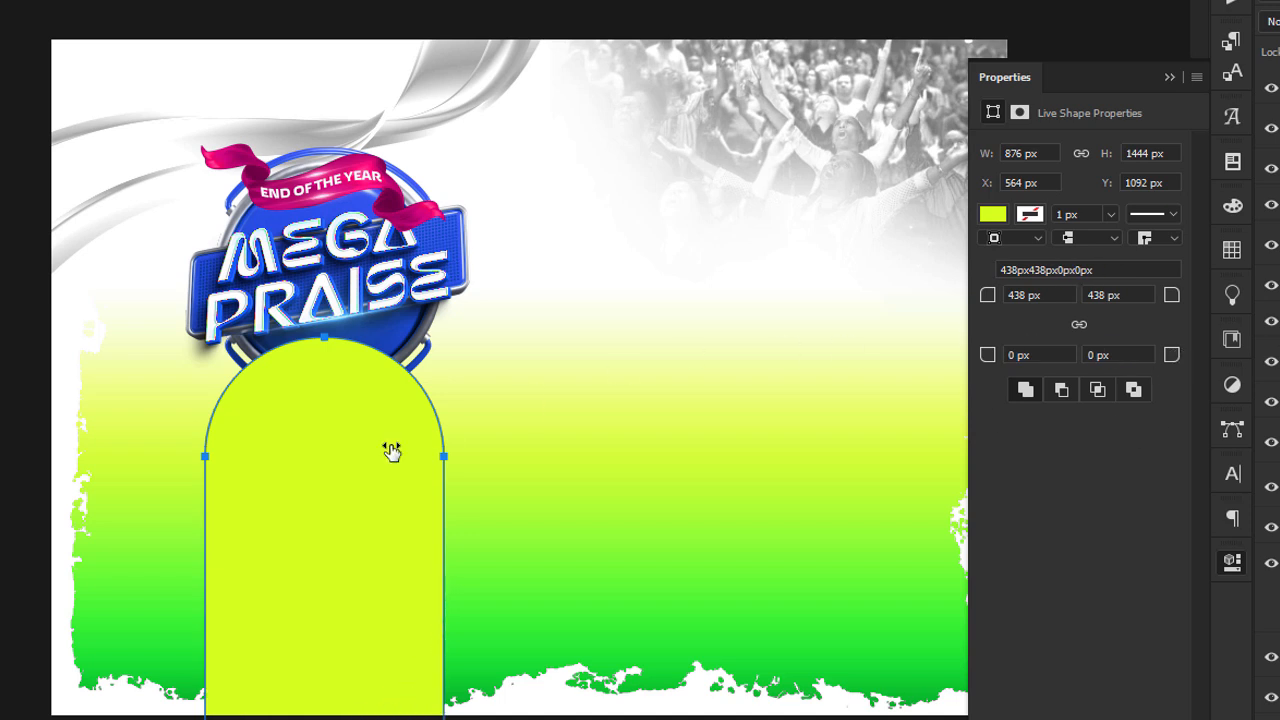
# Centre the arch shape beneath the badge at about X 588, Y 1088 px and move its layer below 01.01.
pyautogui.press('v')
pyautogui.moveTo(290, 481); pyautogui.dragTo(297, 480)
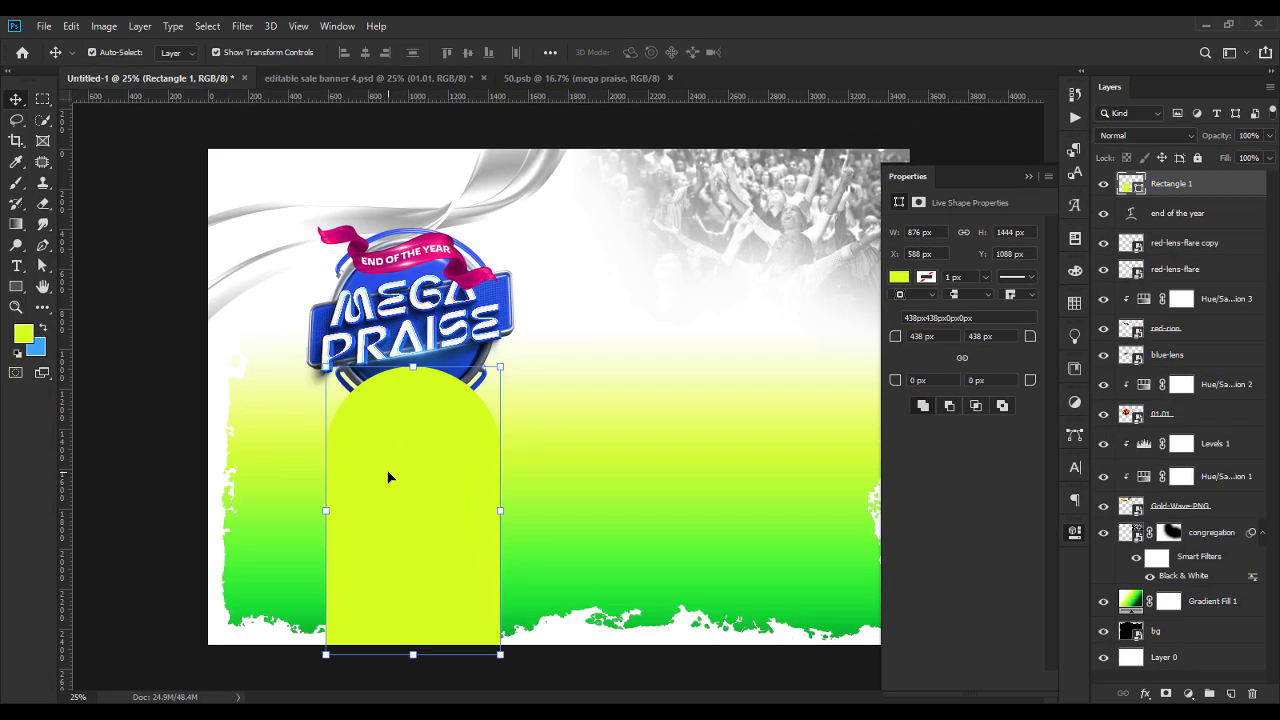
pyautogui.moveTo(1176, 188); pyautogui.dragTo(1212, 420)
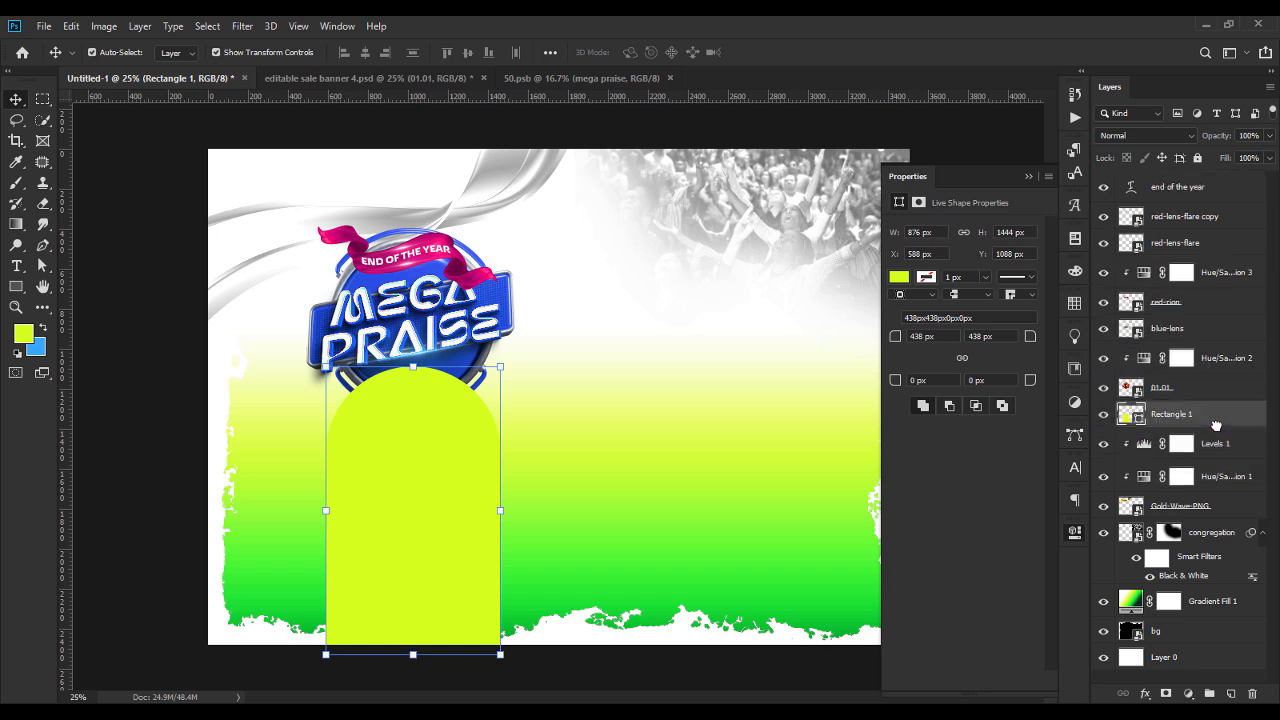
pyautogui.click(1229, 443)
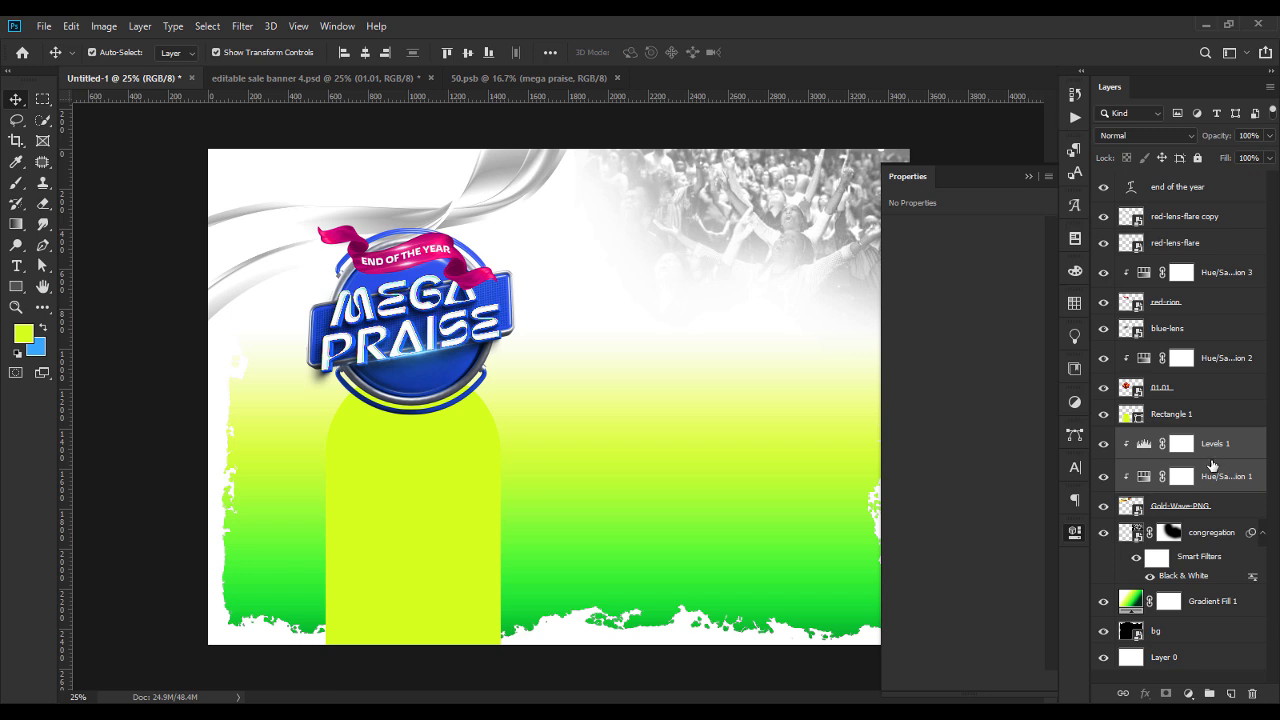
pyautogui.click(1222, 445)
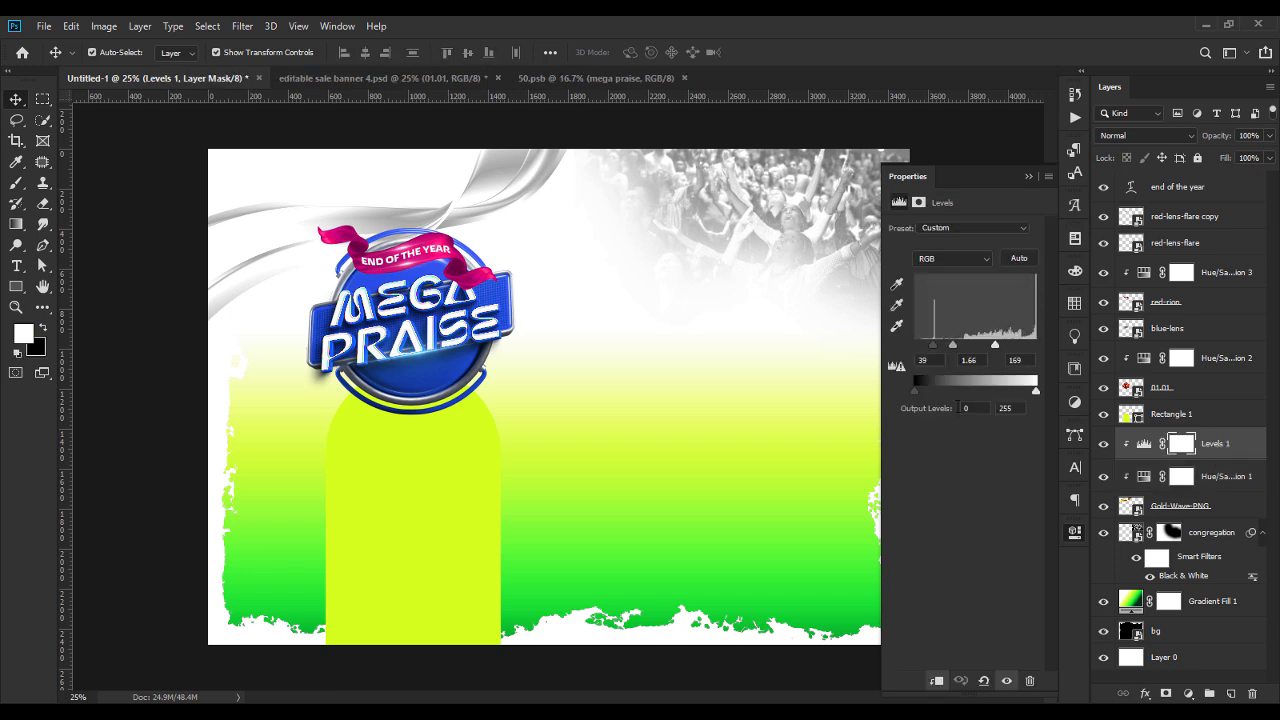
pyautogui.click(1029, 176)
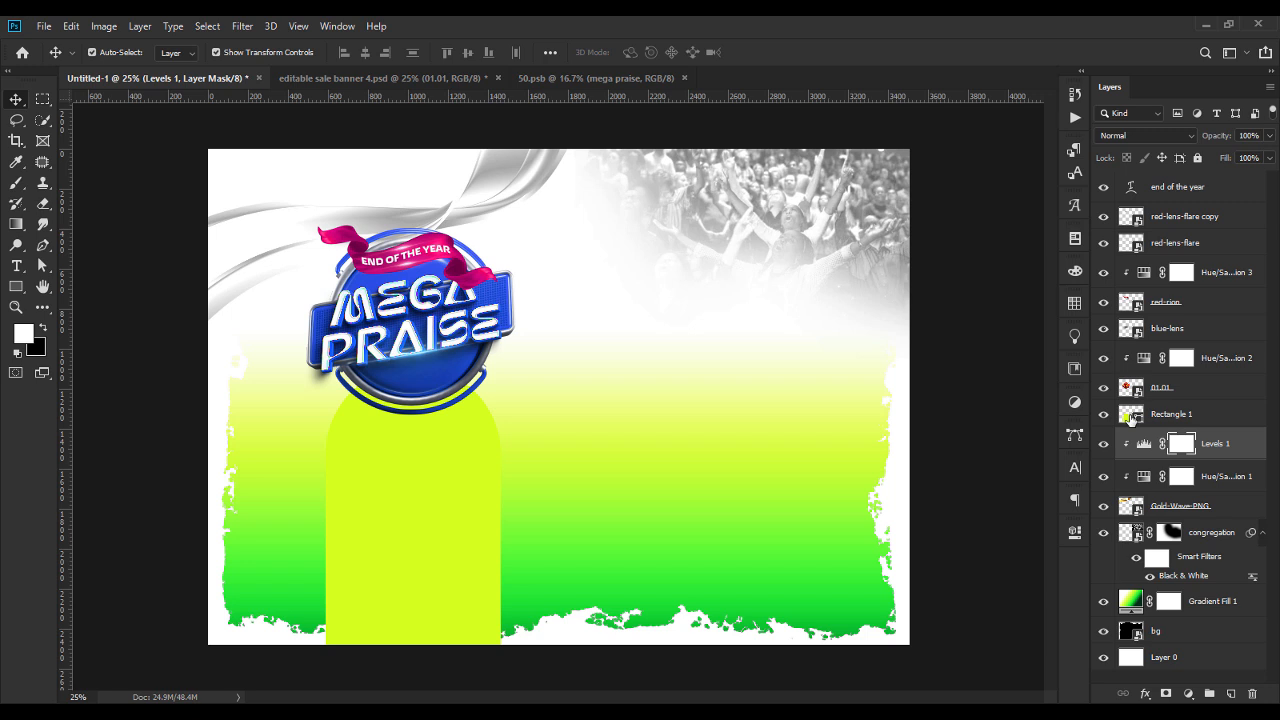
# Change the arch shape's fill colour to 1748b0.
pyautogui.doubleClick(1130, 418)
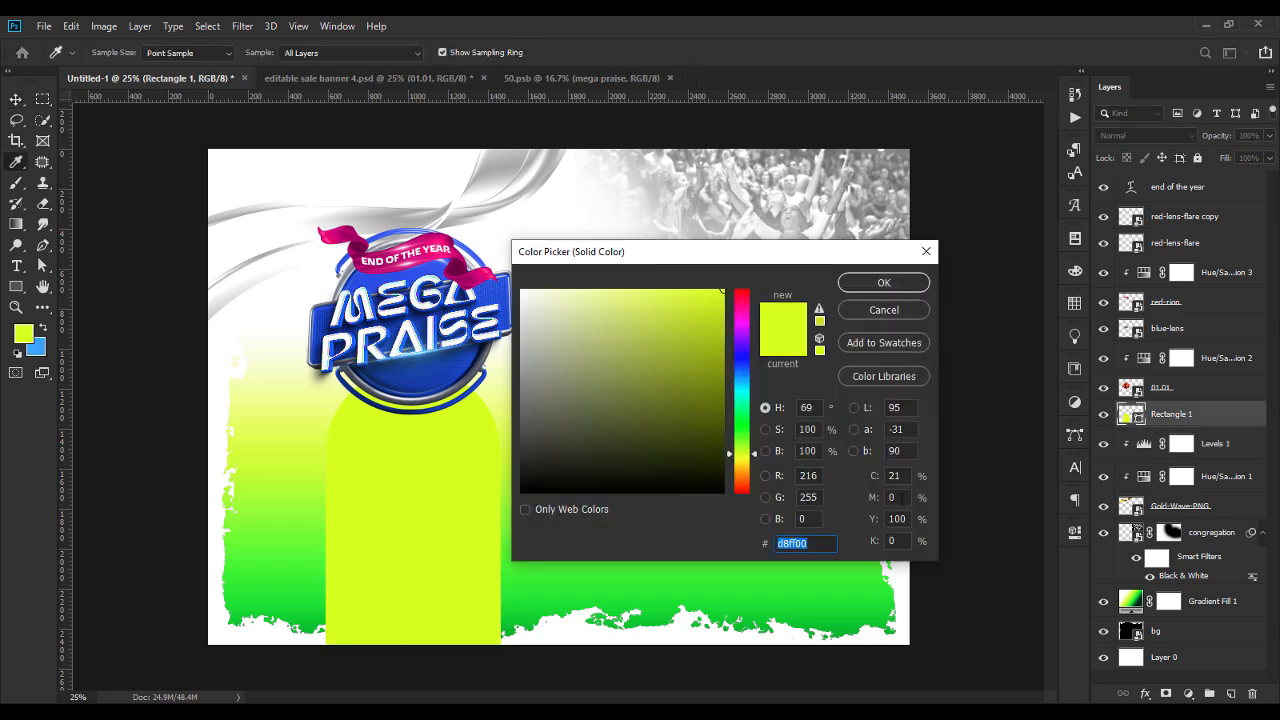
pyautogui.write('17')
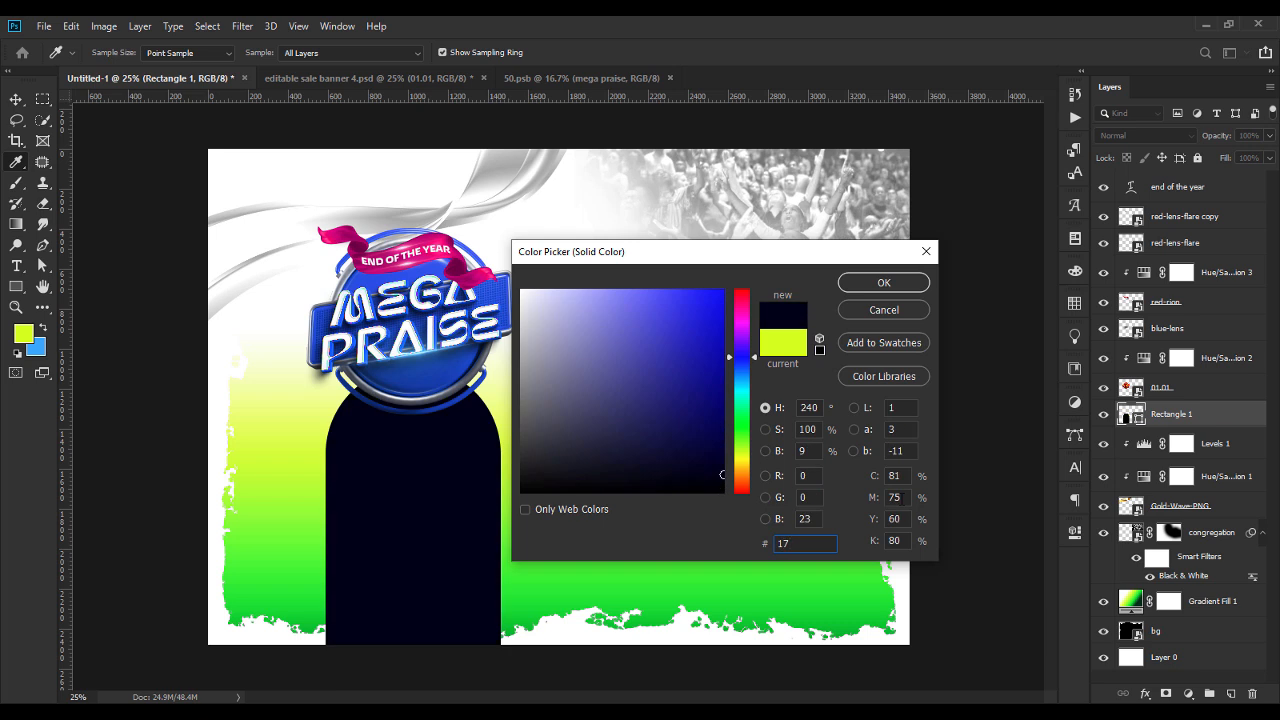
pyautogui.write('48')
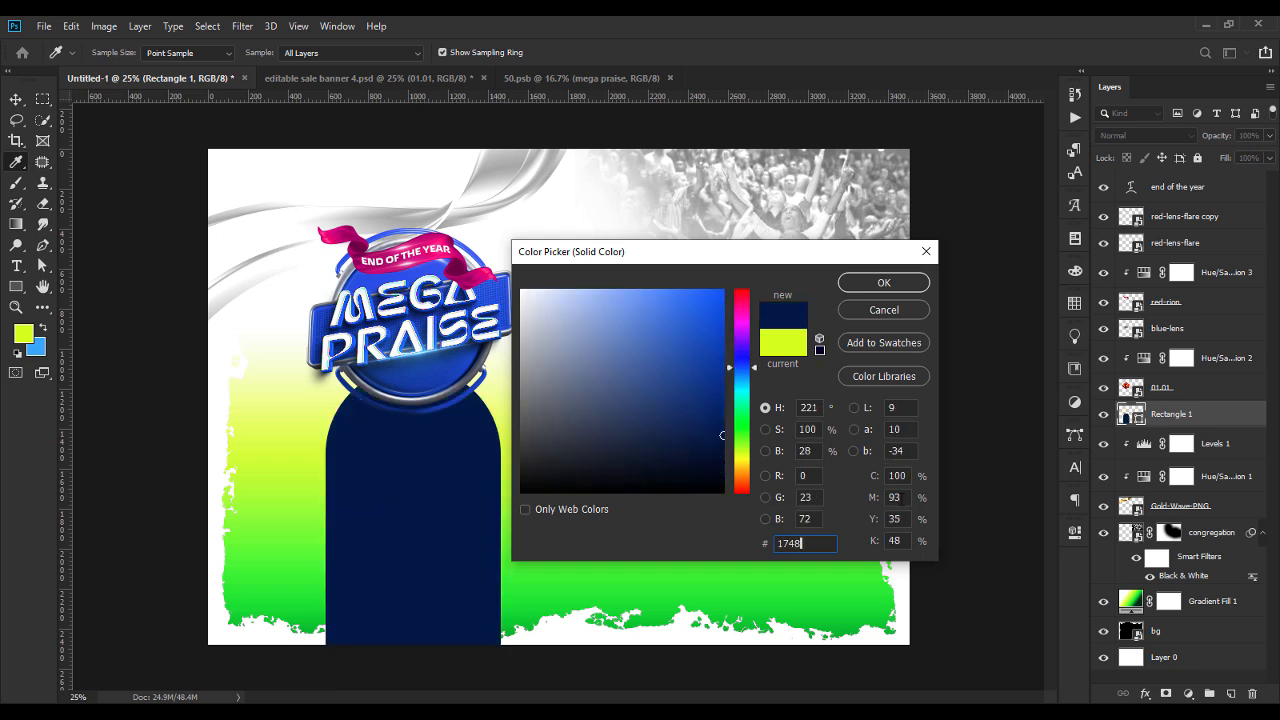
pyautogui.write('b0')
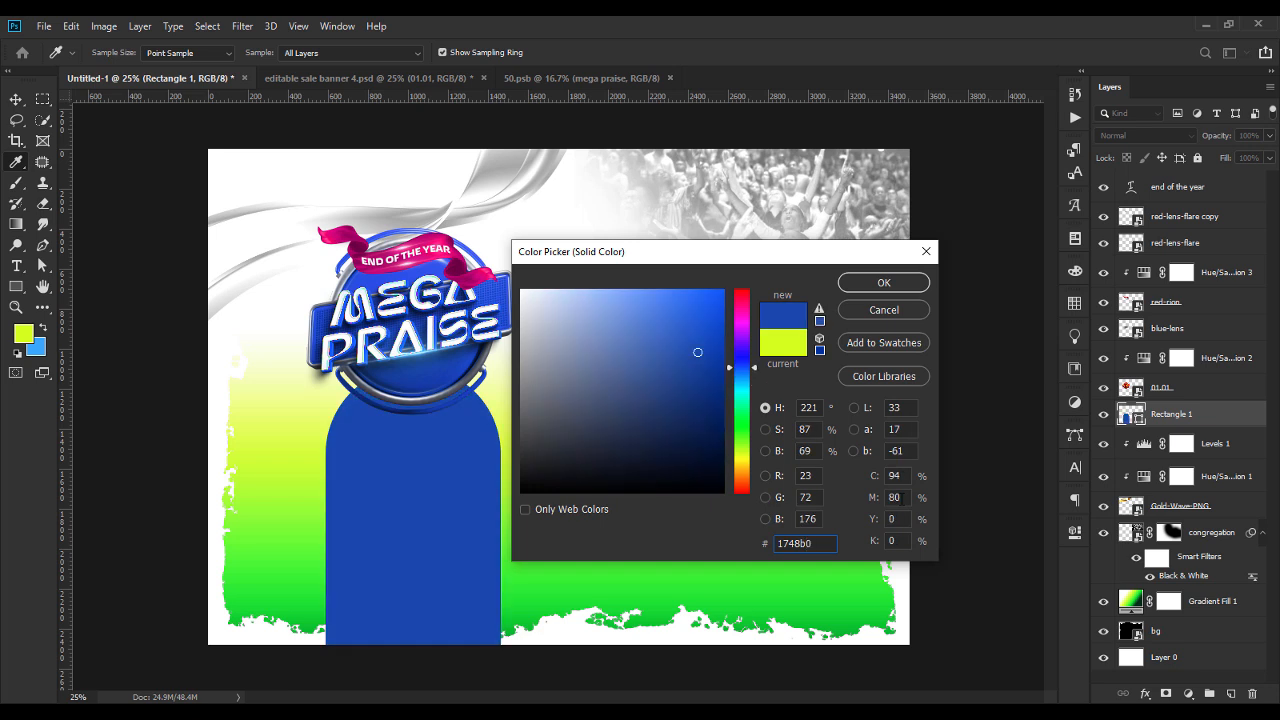
pyautogui.click(884, 282)
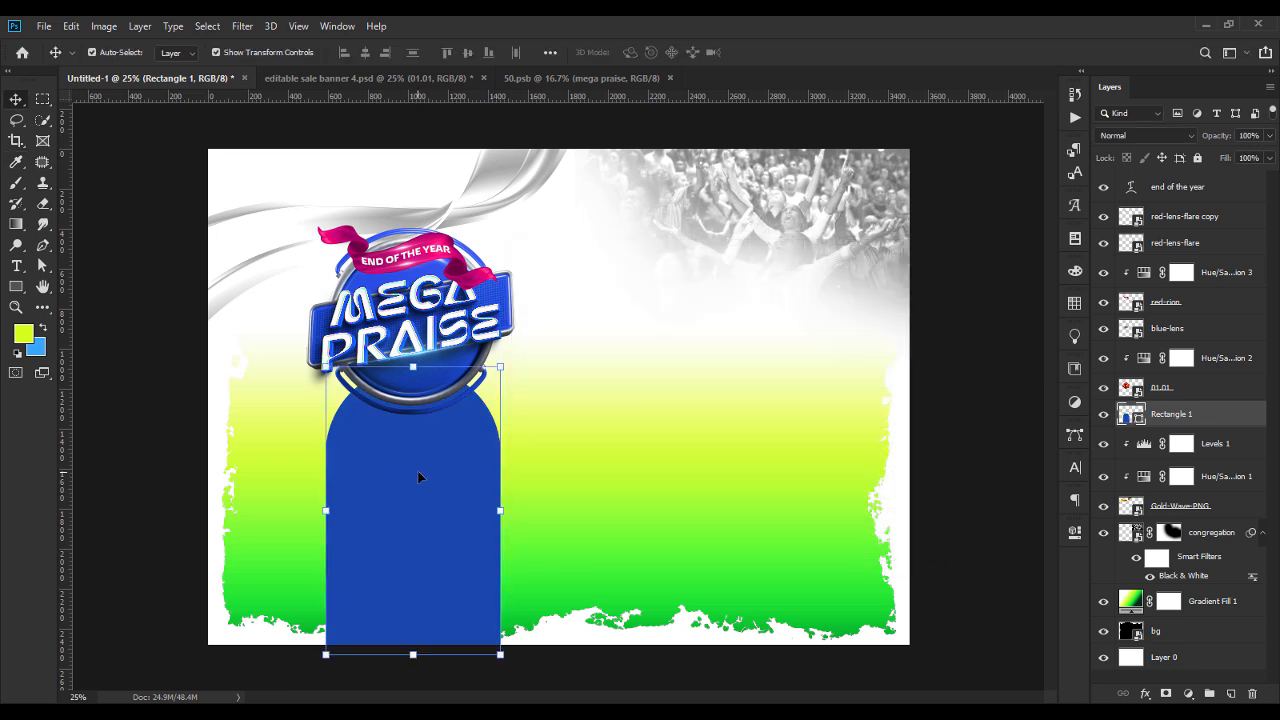
# Add a reversed black-to-white linear Gradient Overlay to the arch in Overlay mode at 90°, shifted slightly downwards.
pyautogui.rightClick(1207, 418)
pyautogui.click(970, 84)
pyautogui.click(607, 431)
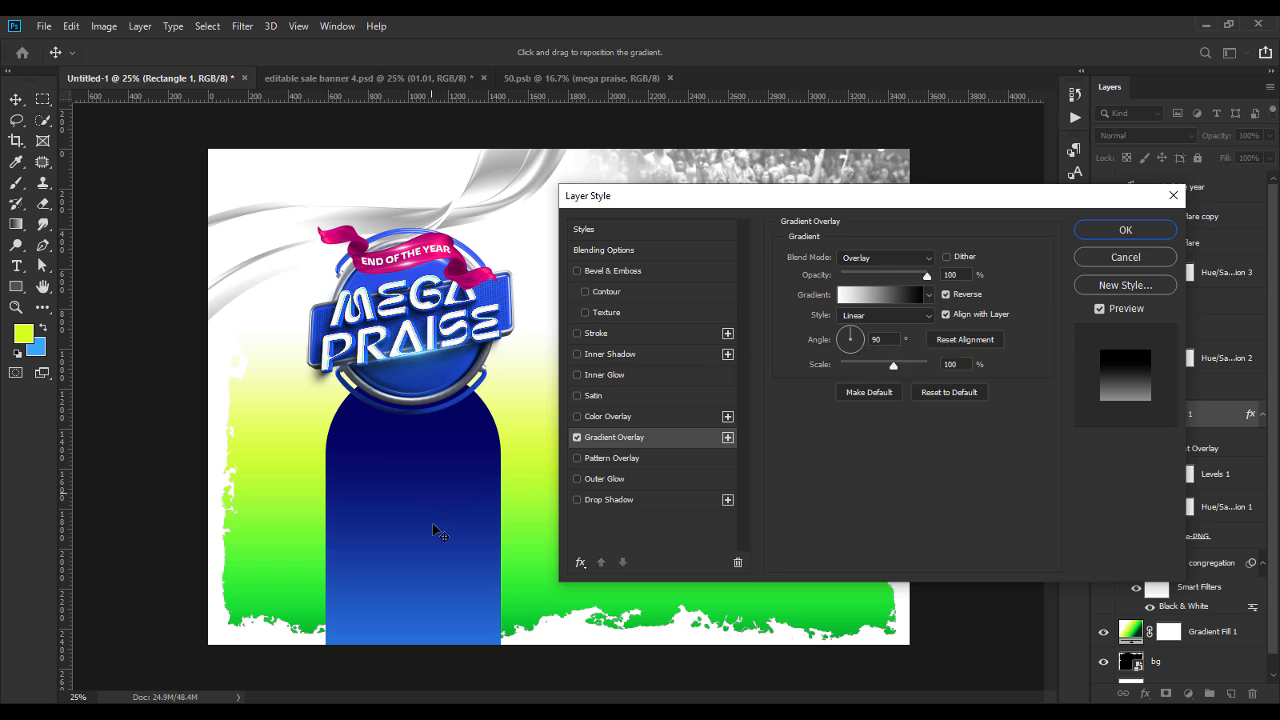
pyautogui.moveTo(436, 529); pyautogui.dragTo(435, 545)
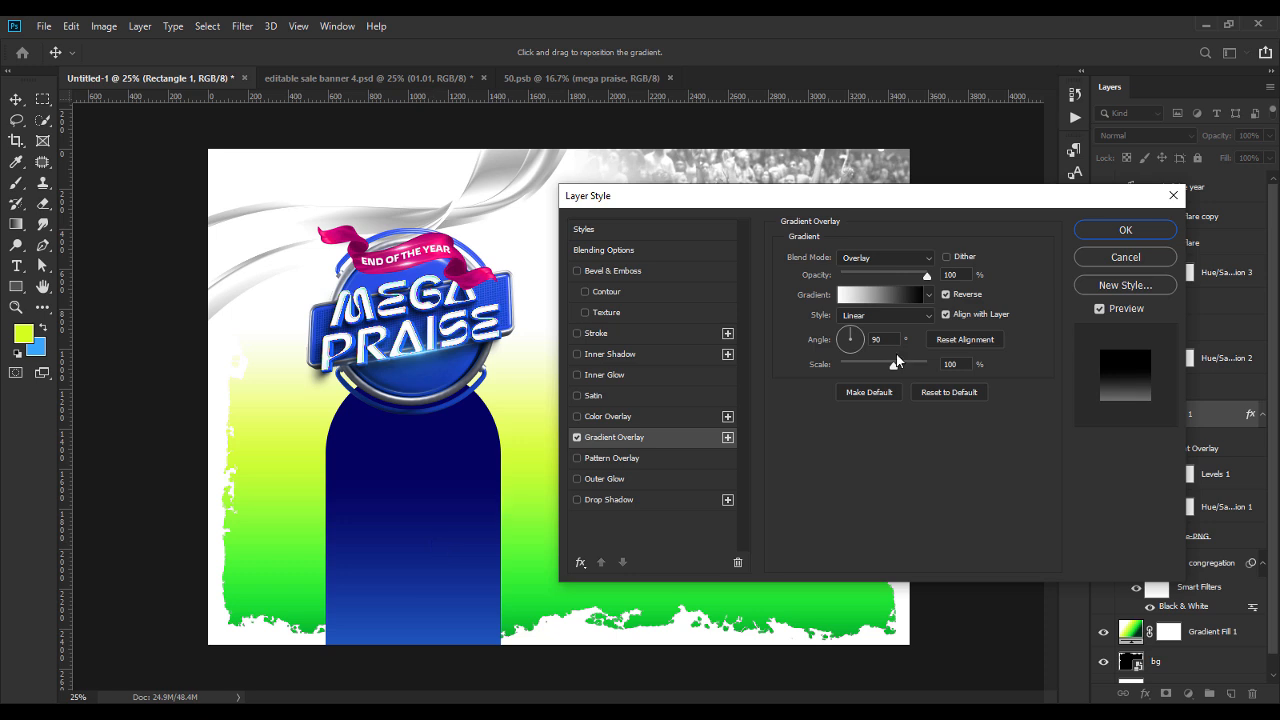
pyautogui.click(840, 298)
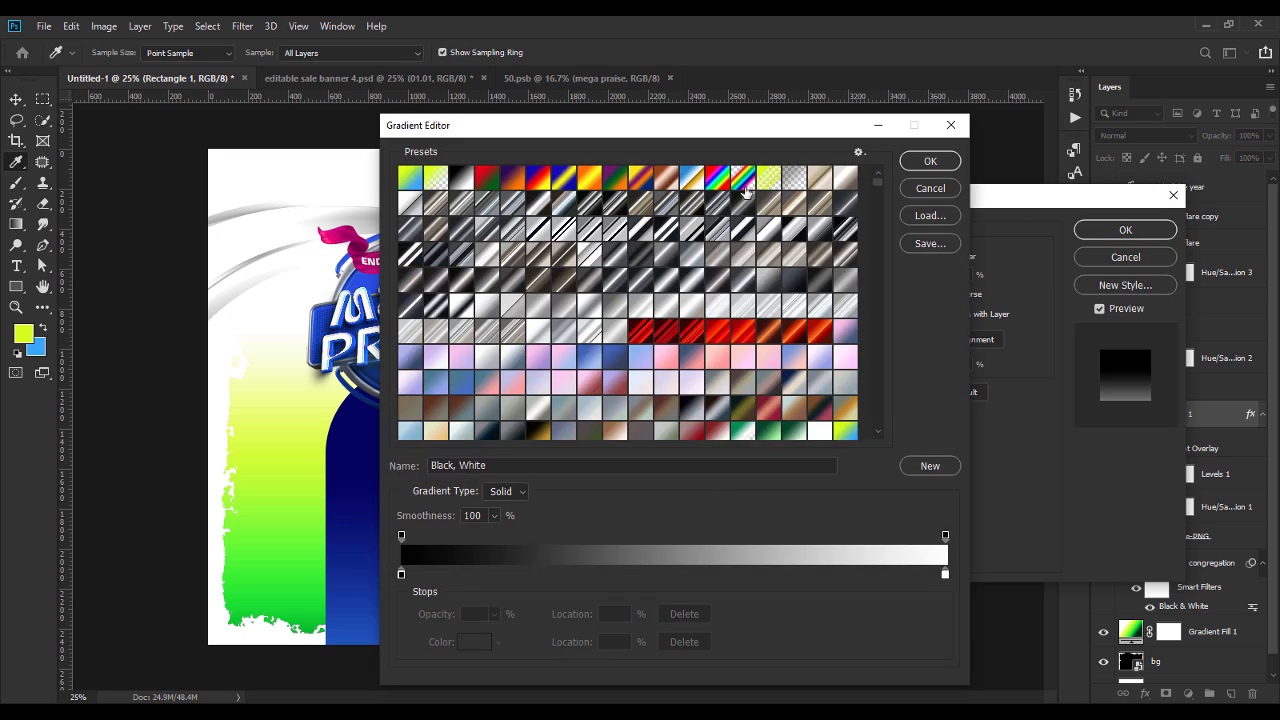
pyautogui.click(927, 161)
pyautogui.click(1125, 229)
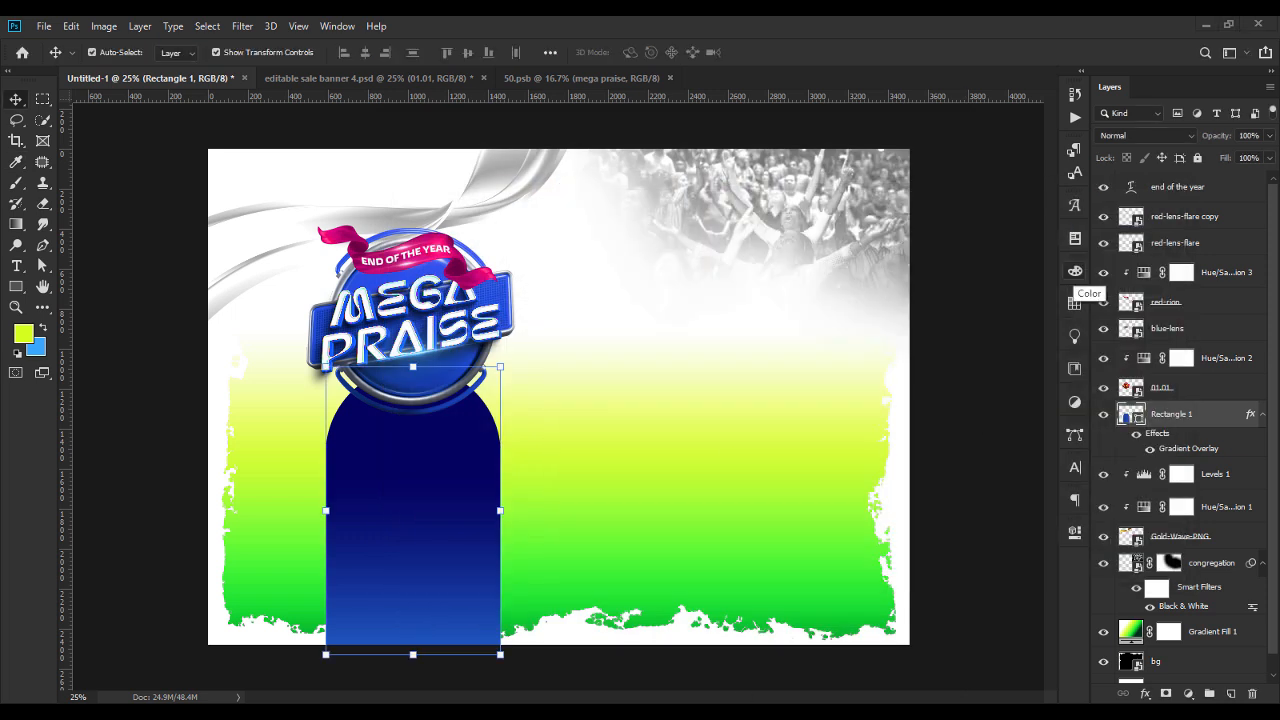
# Place the Line-Flare-5-copy-3 image above the arch's layer and clip it to the arch.
pyautogui.hotkey('alt', 'Tab')
pyautogui.moveTo(568, 198); pyautogui.dragTo(437, 522)
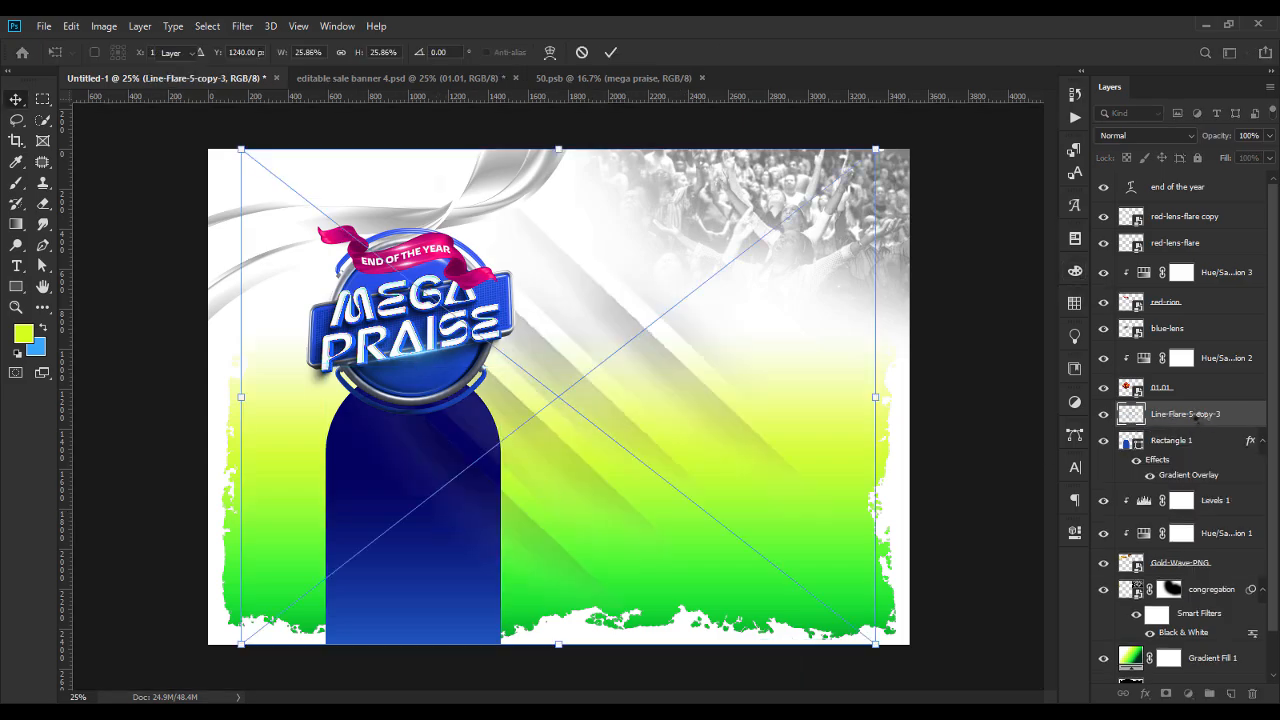
pyautogui.press('Return')
pyautogui.rightClick(1163, 413)
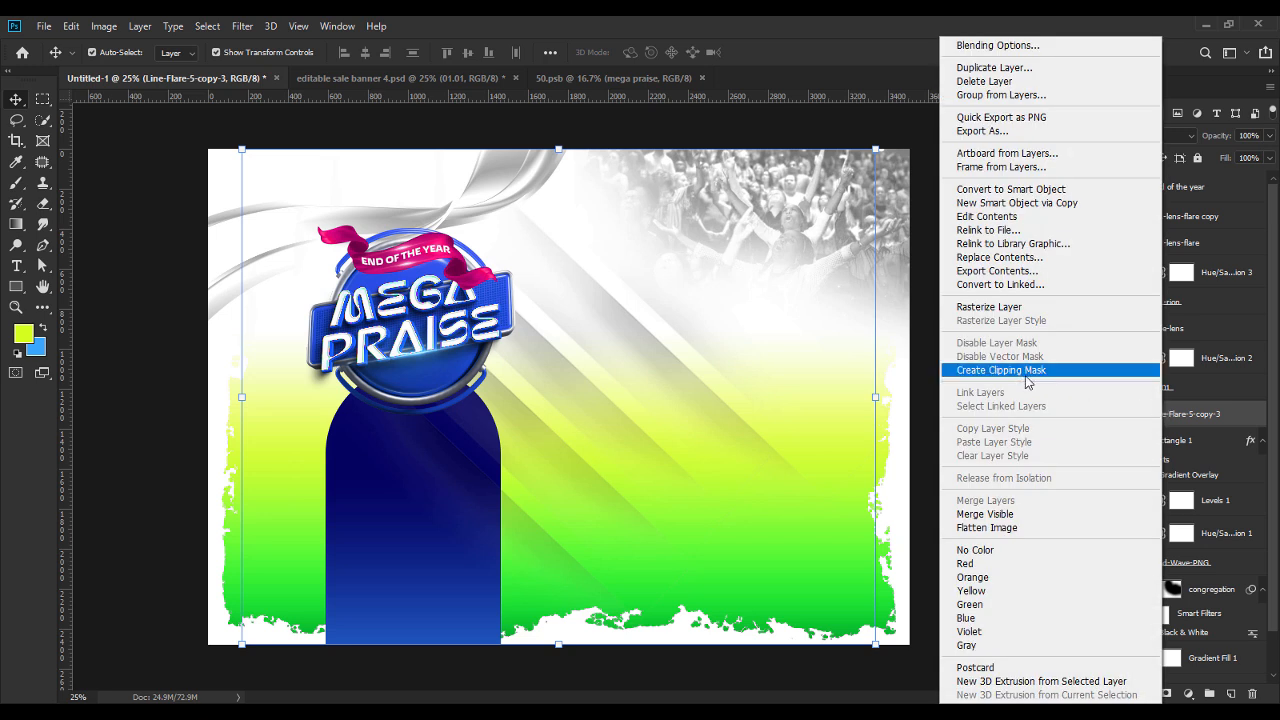
pyautogui.click(1014, 370)
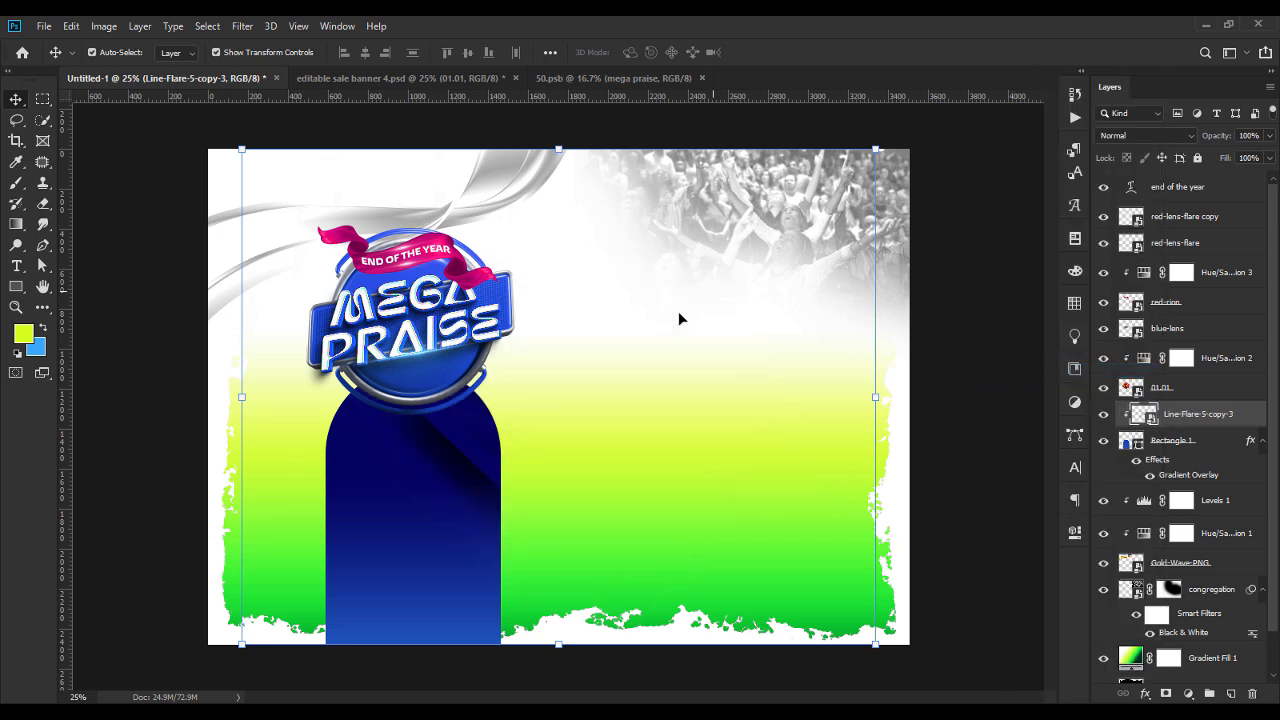
# Shrink the line flare, position its streaks over the arch and set its blending mode to Divide.
pyautogui.moveTo(875, 149); pyautogui.dragTo(597, 323)
pyautogui.press('Return')
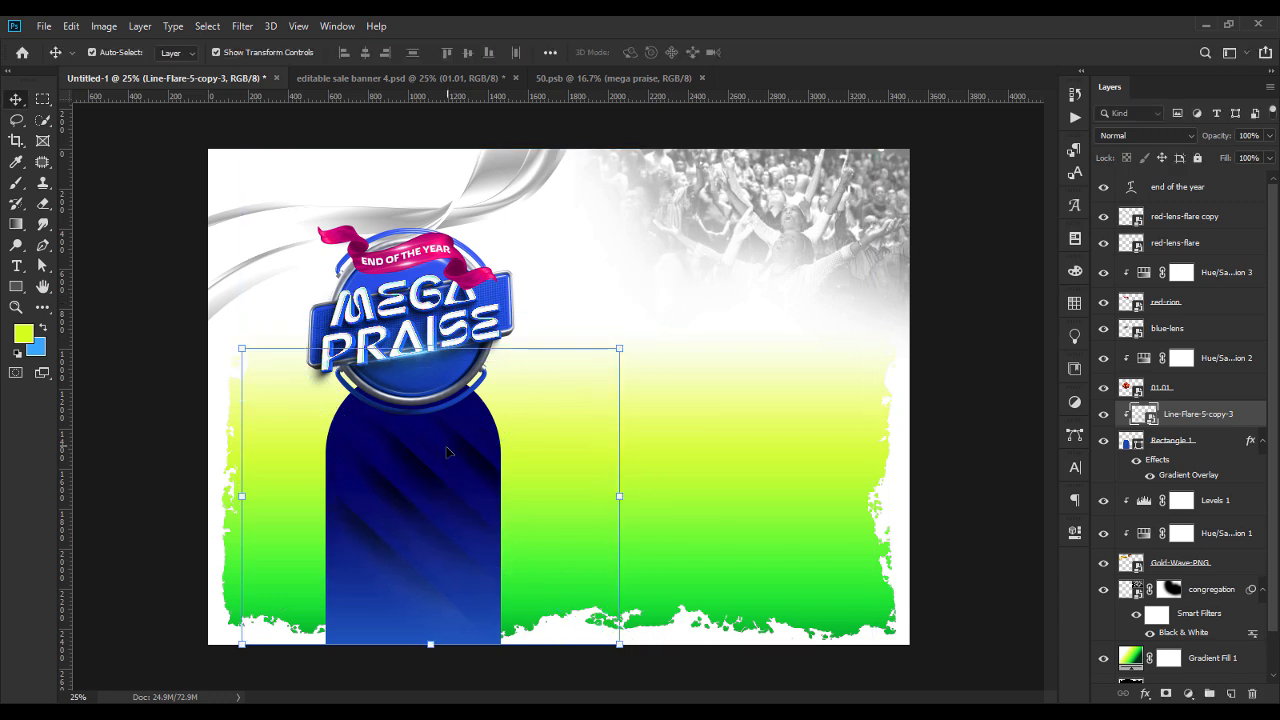
pyautogui.moveTo(445, 490); pyautogui.dragTo(439, 470)
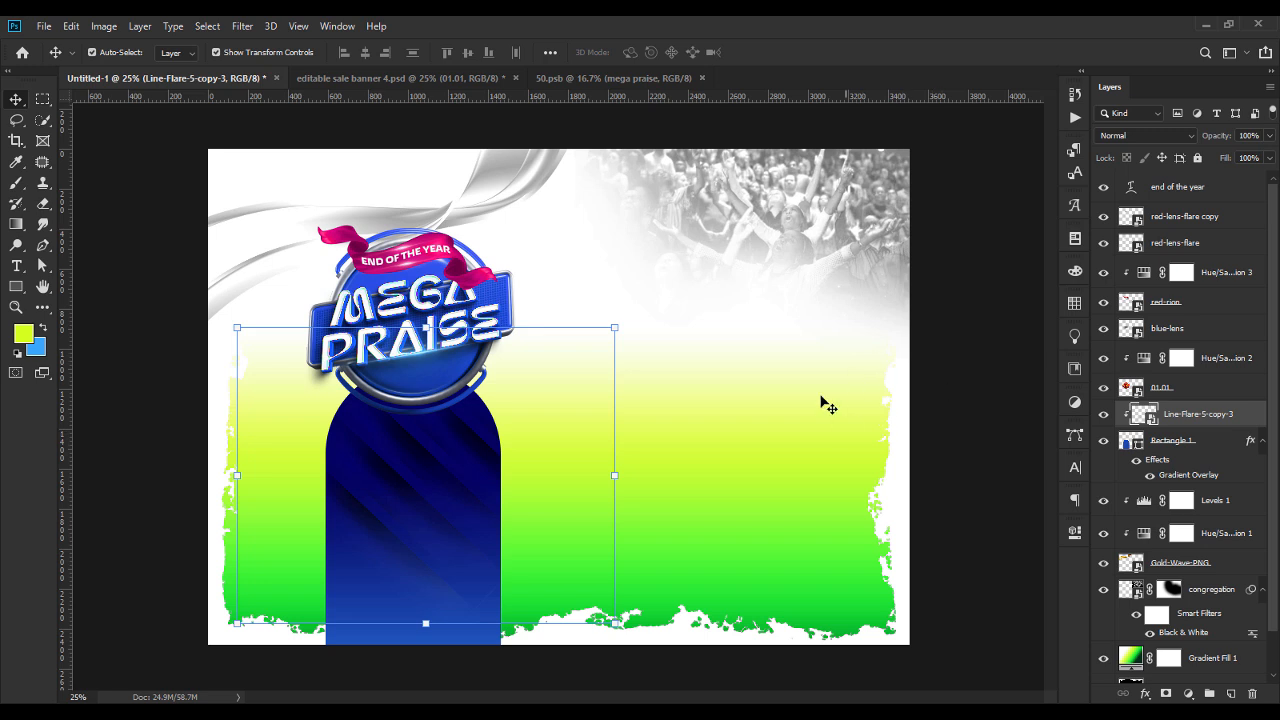
pyautogui.click(1113, 137)
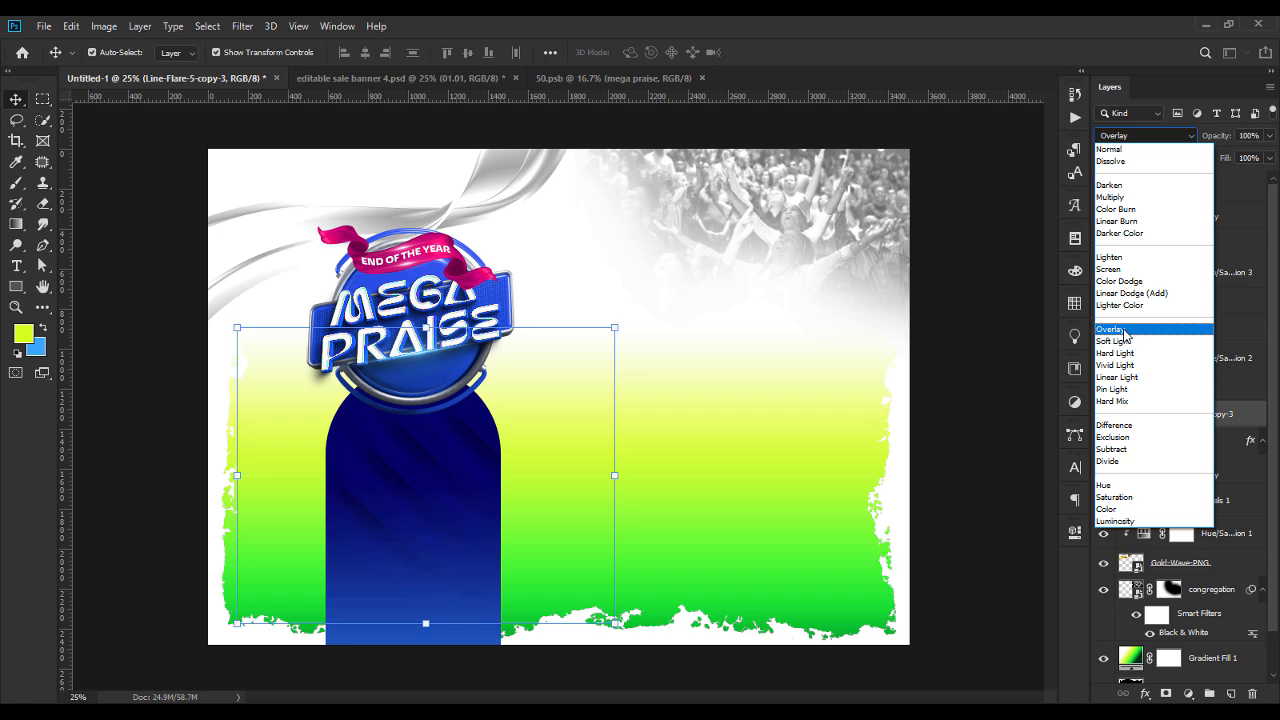
pyautogui.click(1123, 462)
pyautogui.click(1123, 461)
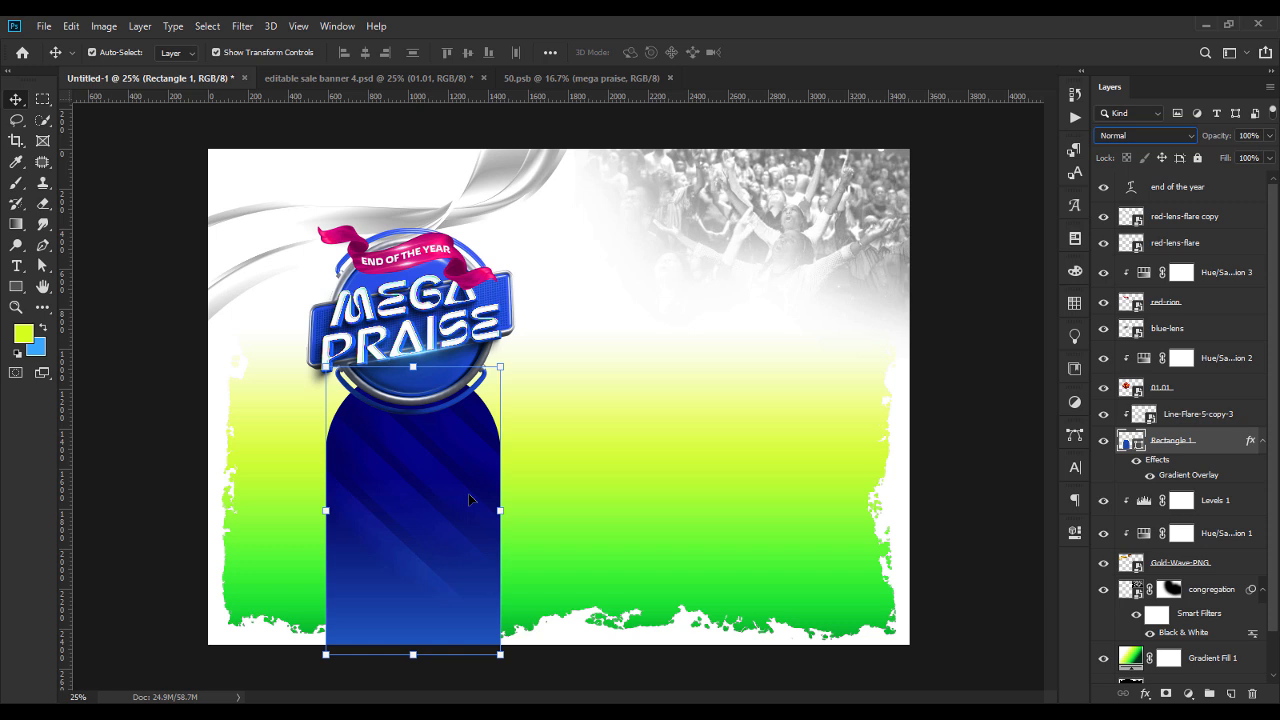
# Enlarge the line flare beyond the arch's edges and shift it up and to the left across the arch.
pyautogui.hotkey('ctrl', '-')
pyautogui.click(1195, 415)
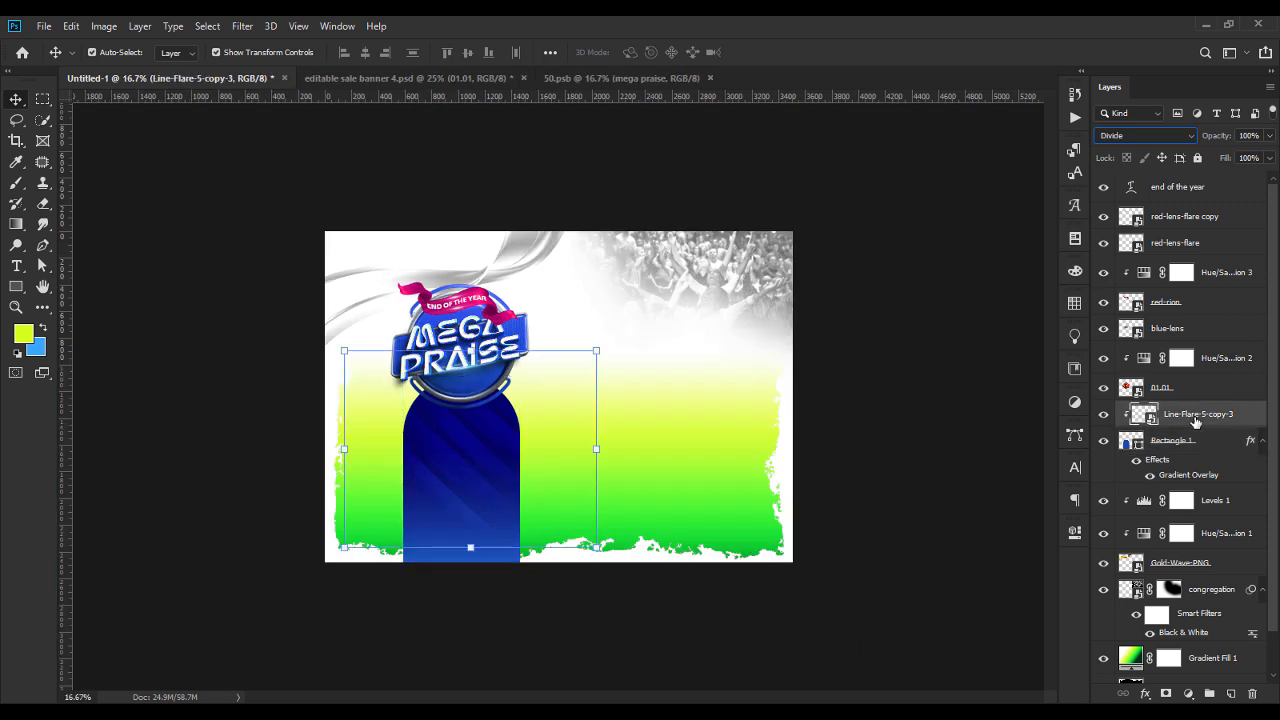
pyautogui.moveTo(472, 549); pyautogui.dragTo(437, 607)
pyautogui.hotkey('ctrl', '+')
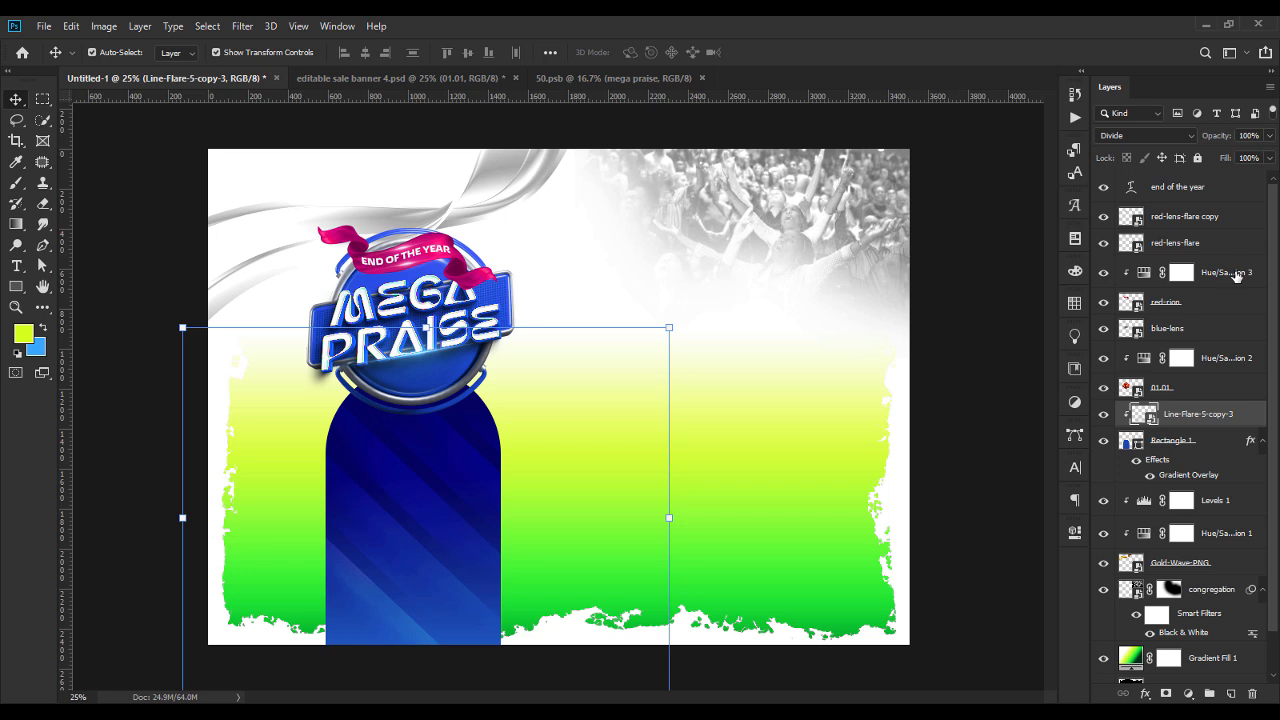
pyautogui.click(1135, 137)
pyautogui.click(984, 309)
pyautogui.moveTo(406, 537); pyautogui.dragTo(354, 474)
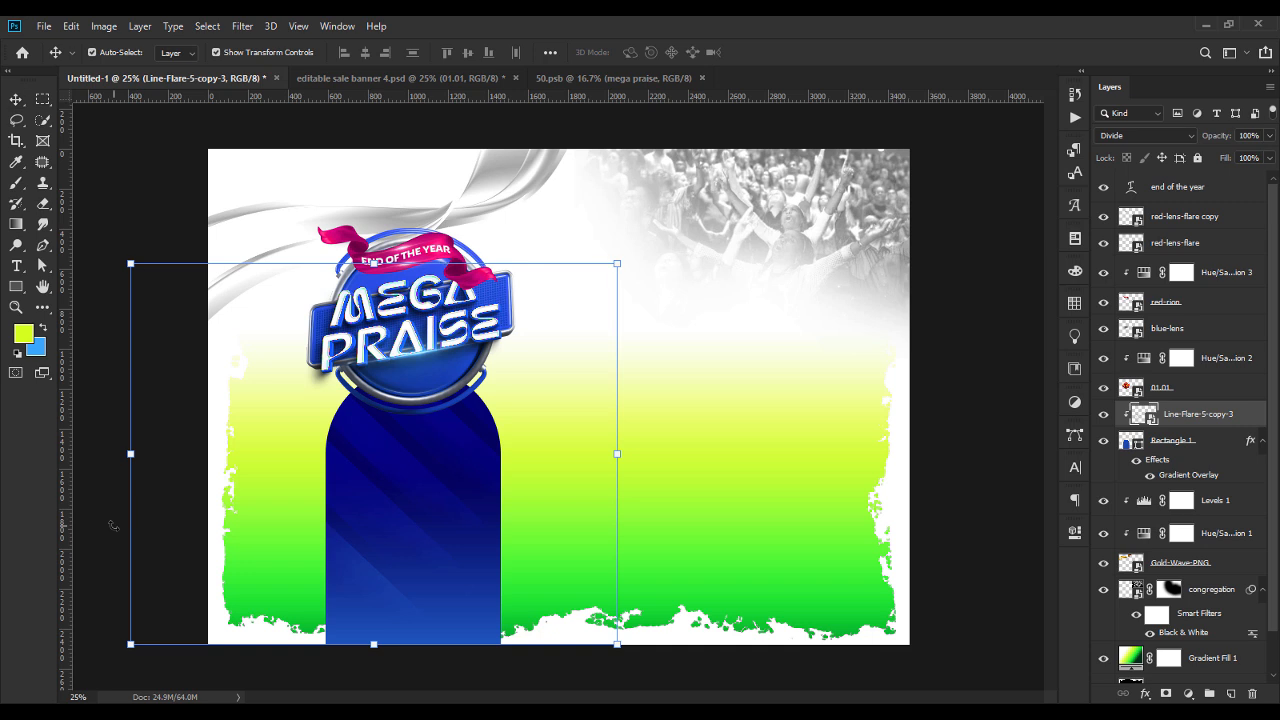
pyautogui.hotkey('ctrl', 't')
pyautogui.click(149, 223)
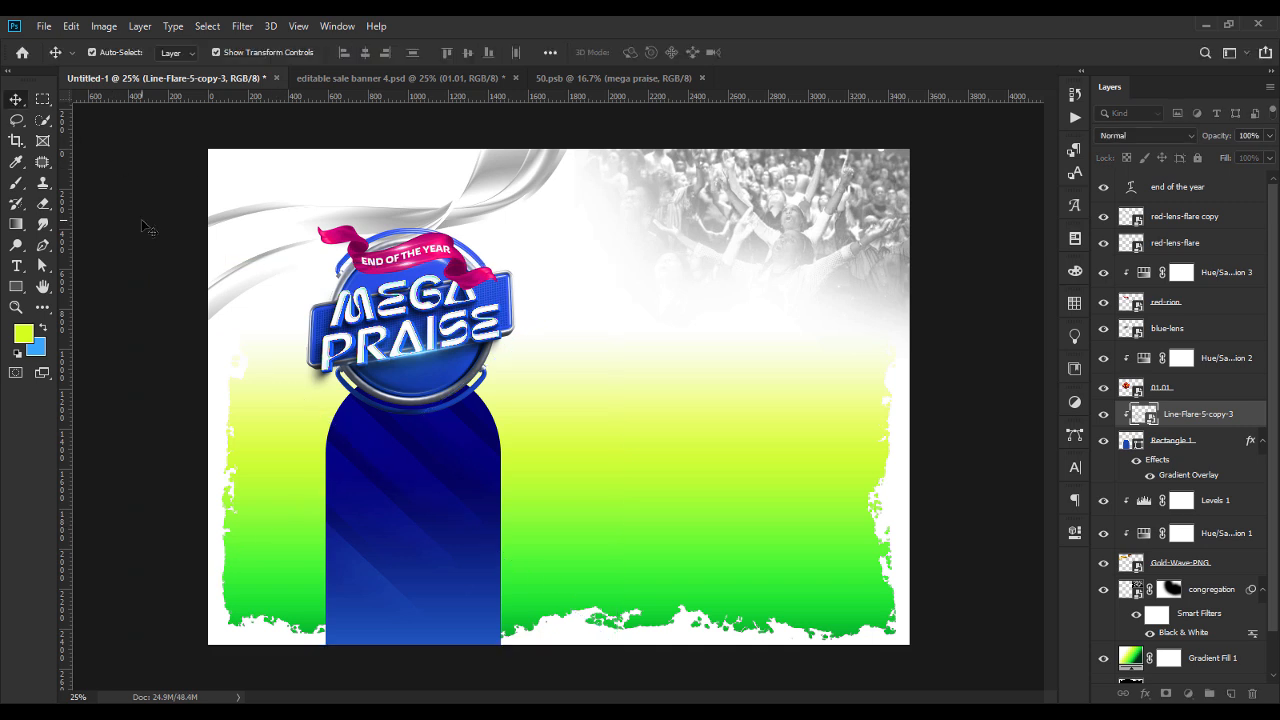
pyautogui.click(149, 223)
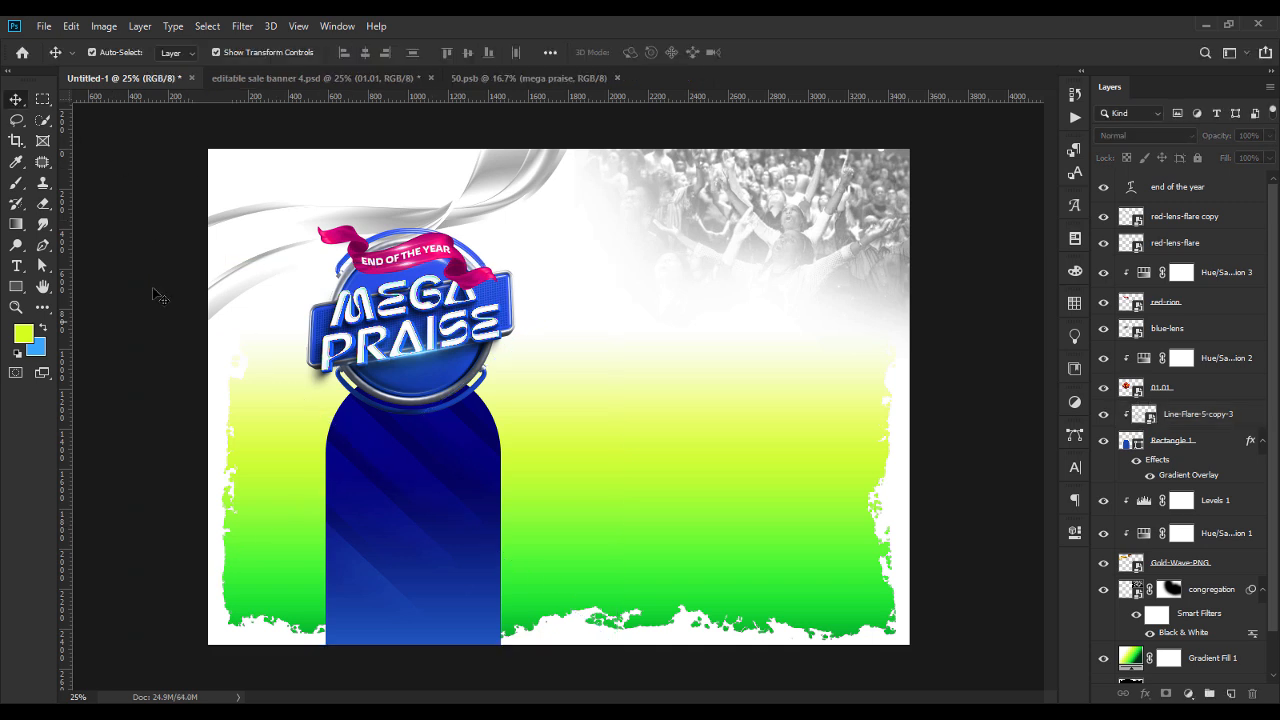
# Add the two-line text "SAT. 14TH DEC. 2024" on the upper arch in the Boren Regular font.
pyautogui.click(17, 265)
pyautogui.click(381, 457)
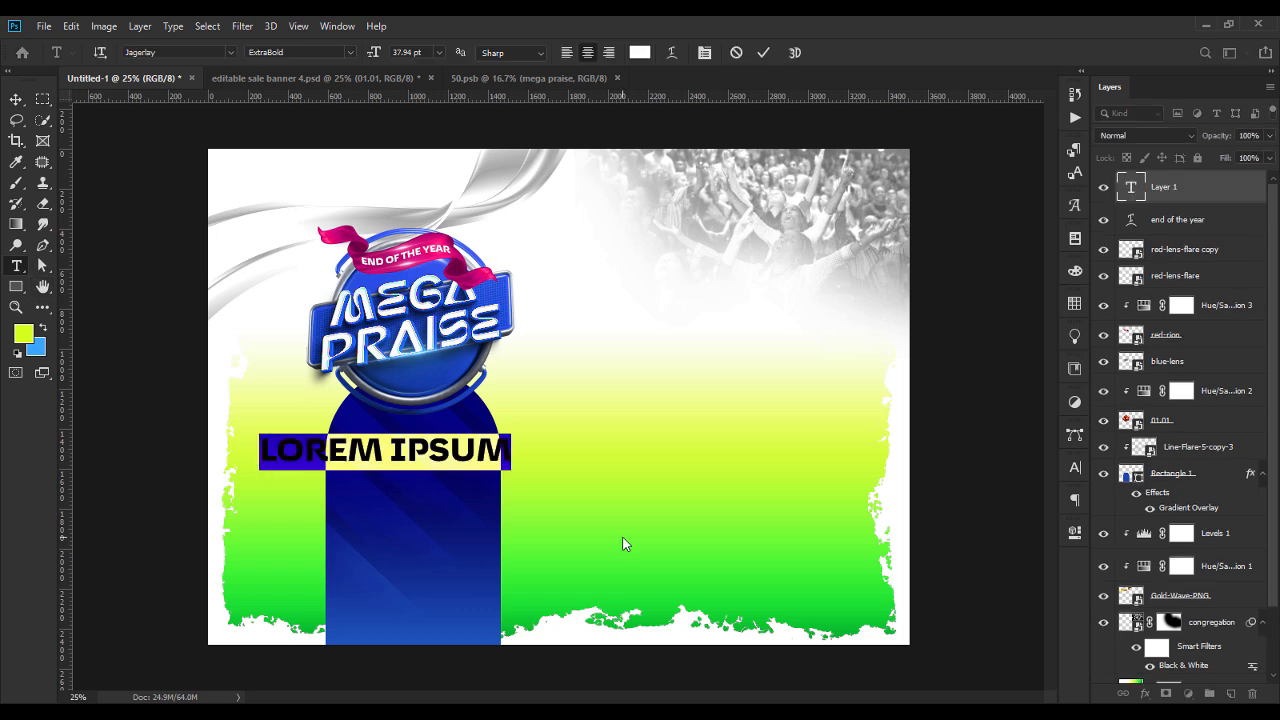
pyautogui.write('SAT. 14TH')
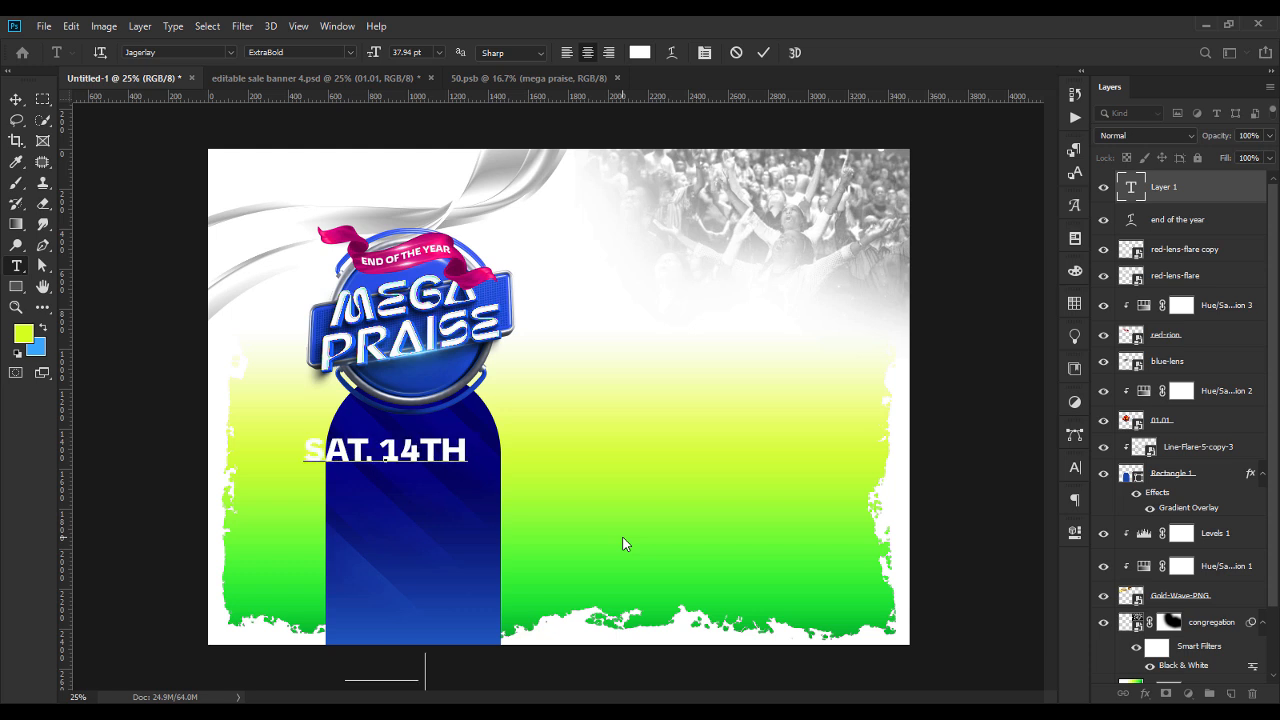
pyautogui.hotkey('ctrl', 'a')
pyautogui.hotkey('ctrl', 't')
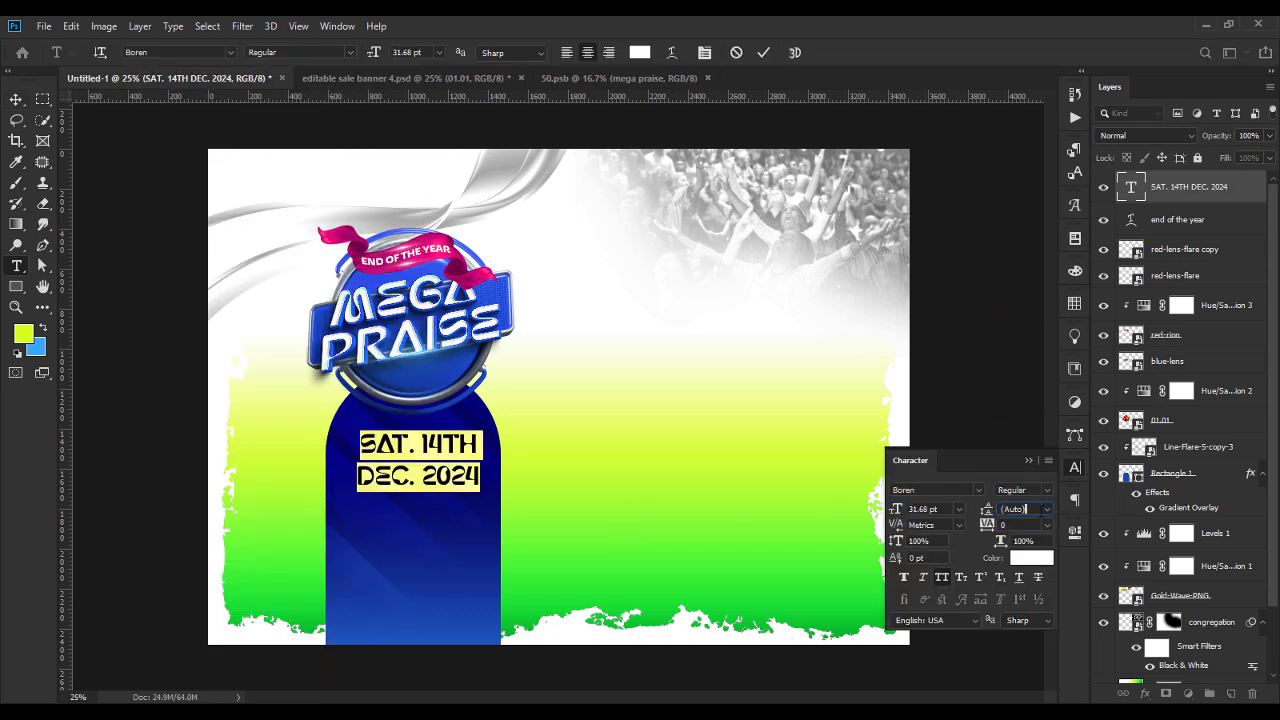
# Reduce the date text to 31.68 pt and tighten the spacing between its two lines.
pyautogui.press('Down')
pyautogui.press('Down')
pyautogui.press('Down')
pyautogui.press('Down')
pyautogui.press('Down')
pyautogui.press('Down')
pyautogui.press('Down')
pyautogui.press('Down')
pyautogui.click(1075, 467)
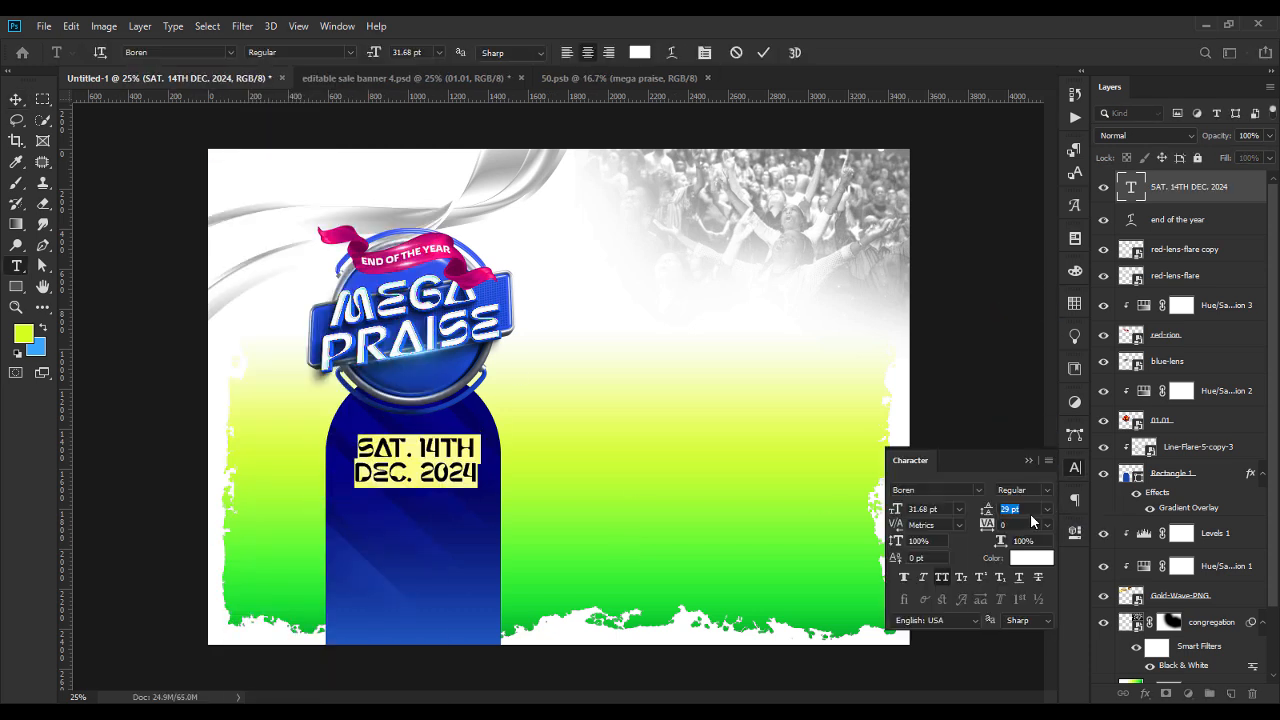
pyautogui.press('Up')
pyautogui.press('Up')
pyautogui.click(16, 99)
# Lower the line flare layer's opacity to 29%.
pyautogui.click(449, 519)
pyautogui.click(1270, 137)
pyautogui.moveTo(1268, 155); pyautogui.dragTo(1217, 158)
pyautogui.click(434, 617)
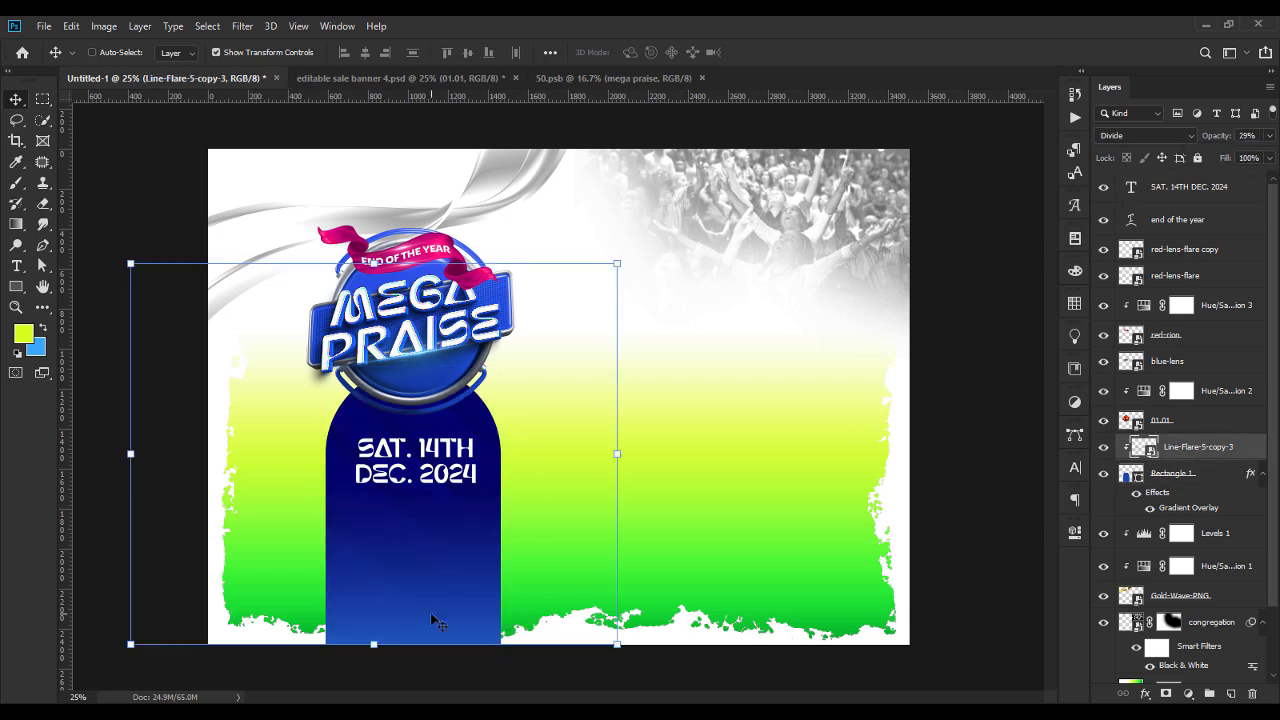
# Duplicate the date text just below itself and replace the copy's wording with "9:00 AM - 3:00 PM".
pyautogui.doubleClick(441, 460)
pyautogui.click(1075, 467)
pyautogui.click(1075, 467)
pyautogui.click(16, 99)
pyautogui.moveTo(440, 458); pyautogui.dragTo(440, 512)
pyautogui.doubleClick(441, 512)
pyautogui.write('9:00 AM - 3:00 PM')
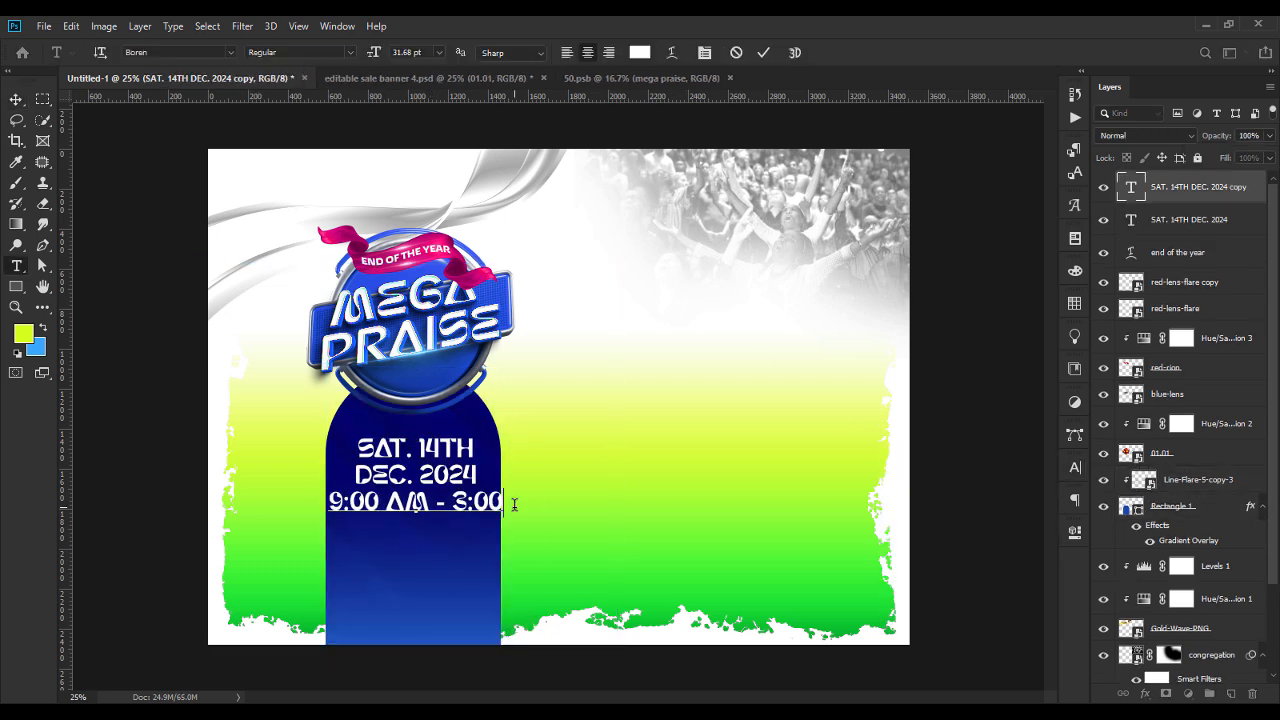
# Set the time line in Prometo Bold at 15 pt and tuck it beneath the date.
pyautogui.hotkey('ctrl', 'a')
pyautogui.doubleClick(458, 500)
pyautogui.click(231, 52)
pyautogui.click(190, 146)
pyautogui.click(350, 52)
pyautogui.click(300, 237)
pyautogui.click(374, 52)
pyautogui.press('Down')
pyautogui.click(1075, 467)
pyautogui.click(1075, 467)
pyautogui.click(16, 99)
# Duplicate the time line lower on the arch and replace it with "VENUE: THE LORD'S PENTECOSTAL GRAND ASSEMLY LAGOS" on three lines.
pyautogui.moveTo(457, 501); pyautogui.dragTo(456, 549)
pyautogui.doubleClick(456, 548)
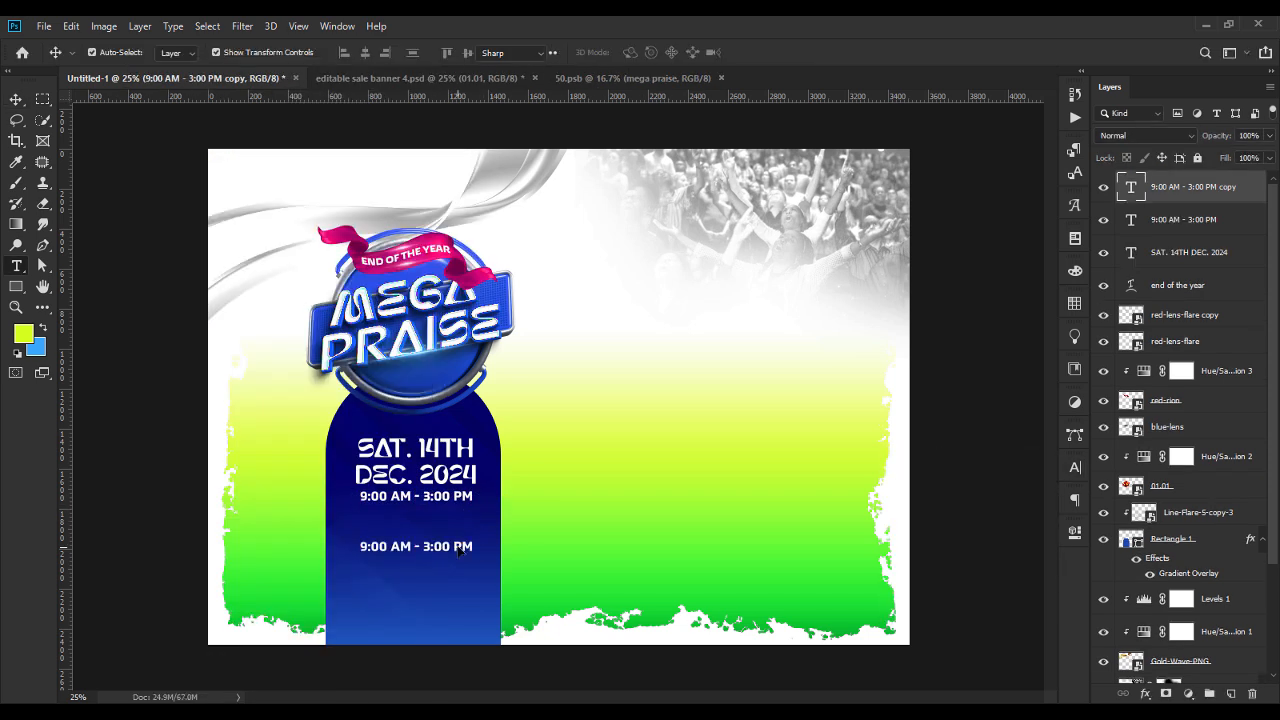
pyautogui.write("VENUE: THE LORD'S")
pyautogui.press('Return')
pyautogui.write('PENTECOSTAL GRAND')
pyautogui.press('Return')
pyautogui.write('ASSEMLY LAGOS')
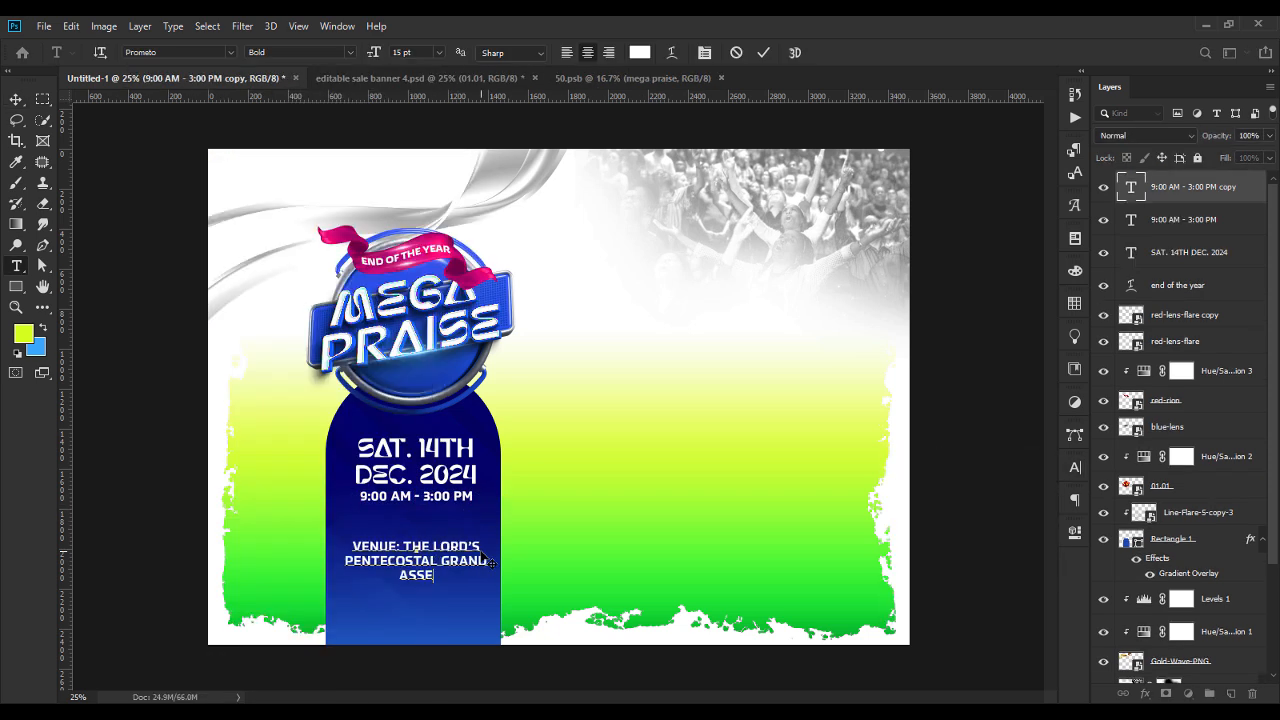
# Set the venue text in Mango Grotesque, enlarge it to the width of the time line and move it slightly down.
pyautogui.hotkey('ctrl', 'a')
pyautogui.click(193, 51)
pyautogui.write('mango')
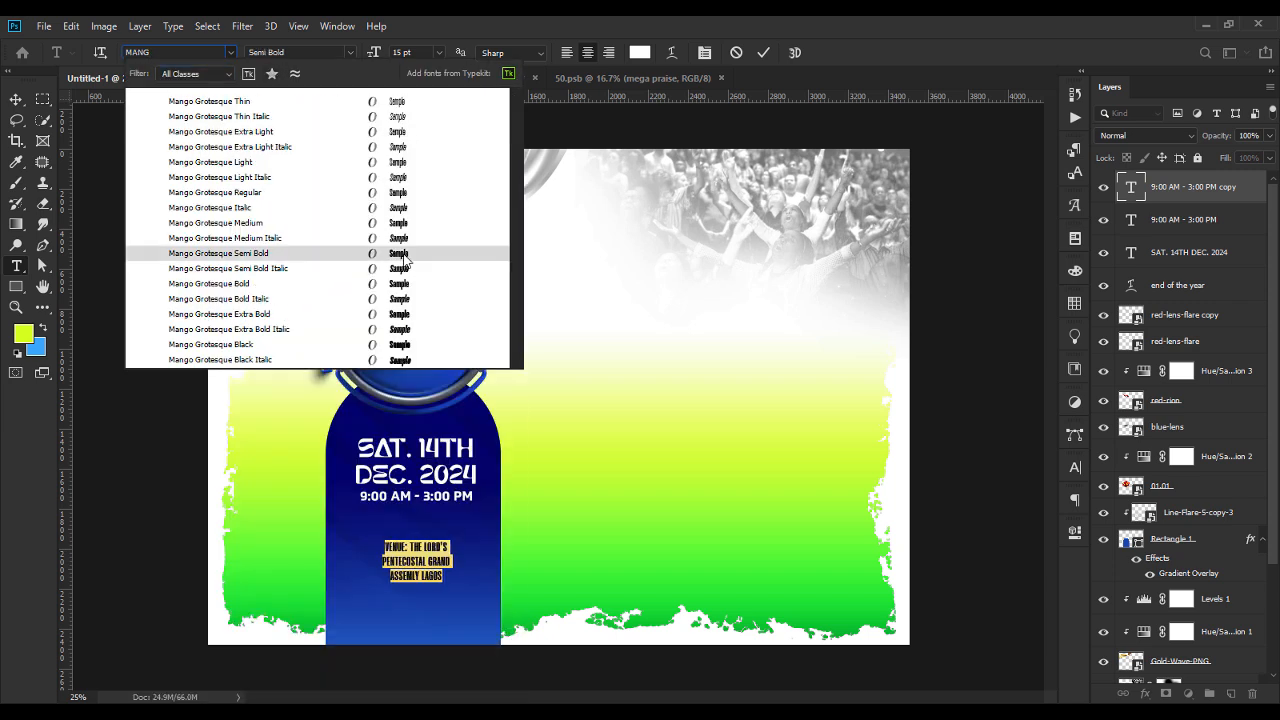
pyautogui.click(402, 227)
pyautogui.click(374, 52)
pyautogui.press('Up')
pyautogui.press('Up')
pyautogui.press('Up')
pyautogui.press('Up')
pyautogui.press('Up')
pyautogui.press('Up')
pyautogui.press('Up')
pyautogui.press('Up')
pyautogui.click(16, 99)
pyautogui.moveTo(432, 573); pyautogui.dragTo(432, 584)
# Give the venue wording after "VENUE:" a lighter font weight, keeping "VENUE:" bold.
pyautogui.doubleClick(420, 573)
pyautogui.moveTo(405, 551); pyautogui.dragTo(464, 597)
pyautogui.click(352, 53)
pyautogui.click(284, 220)
pyautogui.click(352, 53)
pyautogui.click(16, 99)
# Add a row of forward slashes above the venue text and a duplicate row below it as dividers.
pyautogui.doubleClick(416, 529)
pyautogui.moveTo(416, 496); pyautogui.dragTo(416, 616)
pyautogui.write('////////////////////')
pyautogui.hotkey('ctrl', 'a')
pyautogui.click(16, 99)
# Align the date, time, both slash rows and the venue text by their horizontal centres.
pyautogui.click(458, 568)
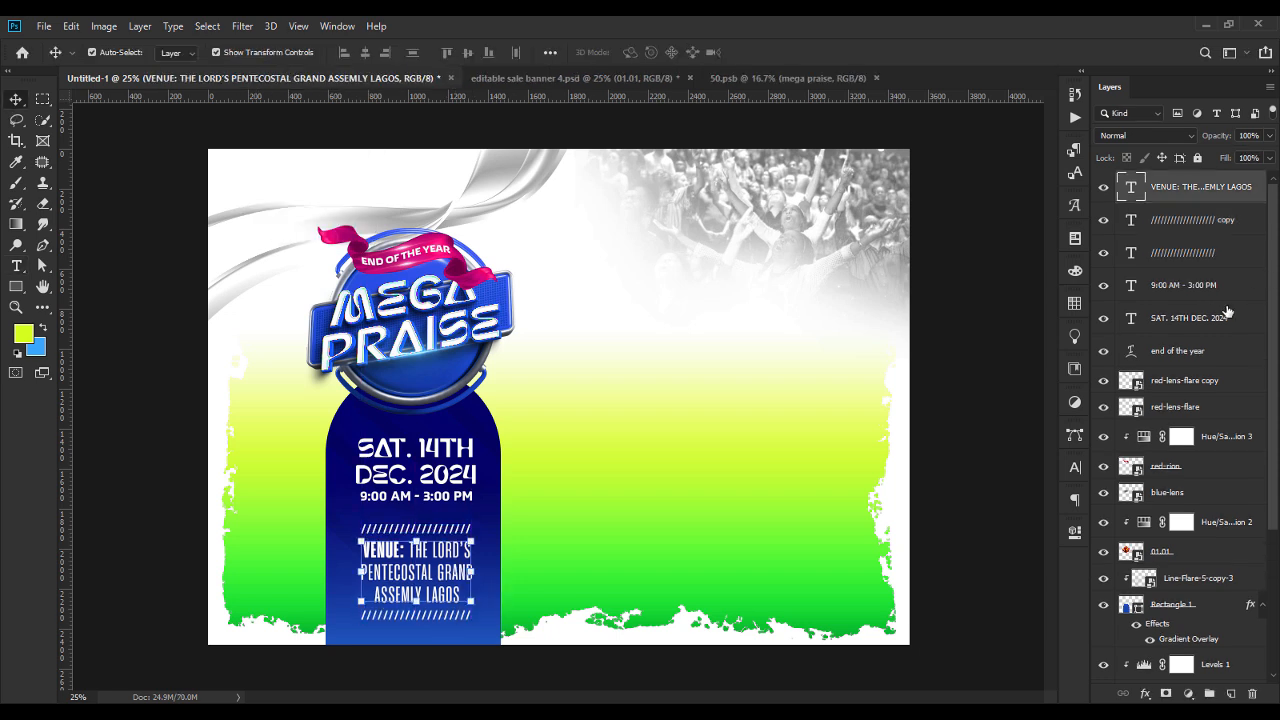
pyautogui.click(1183, 350)
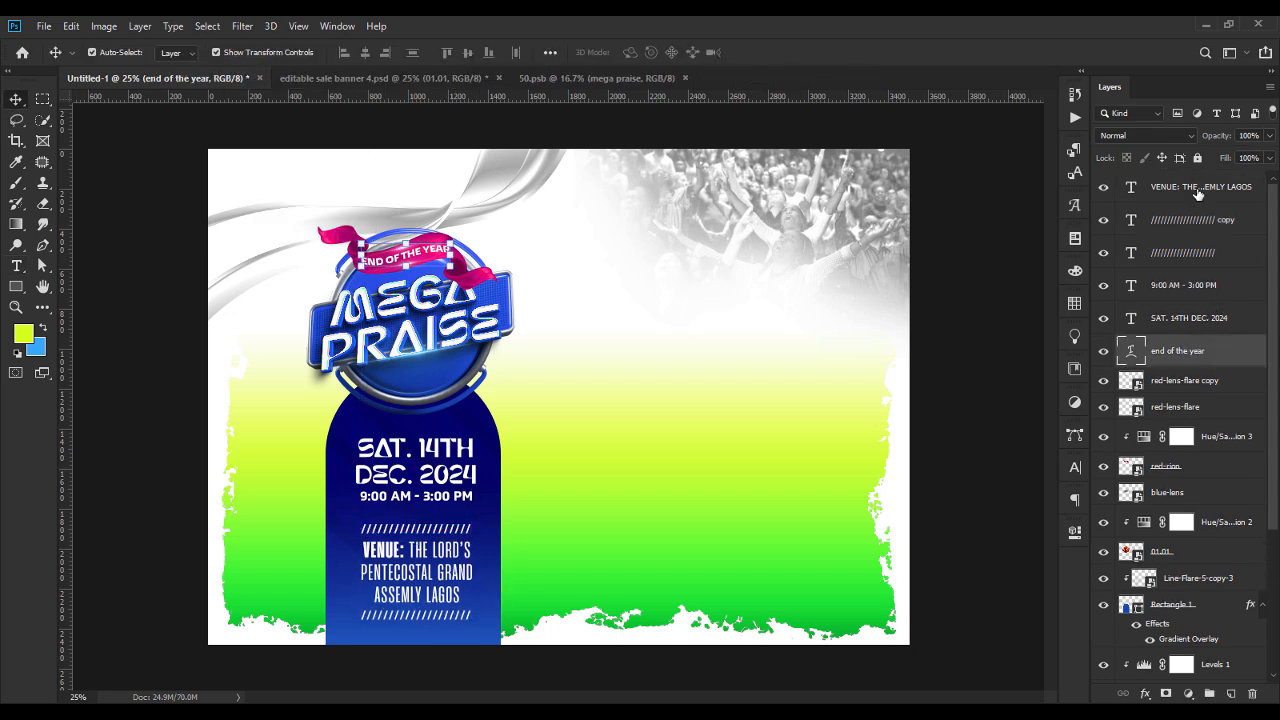
pyautogui.keyDown('shift'); pyautogui.click(1199, 190); pyautogui.keyUp('shift')
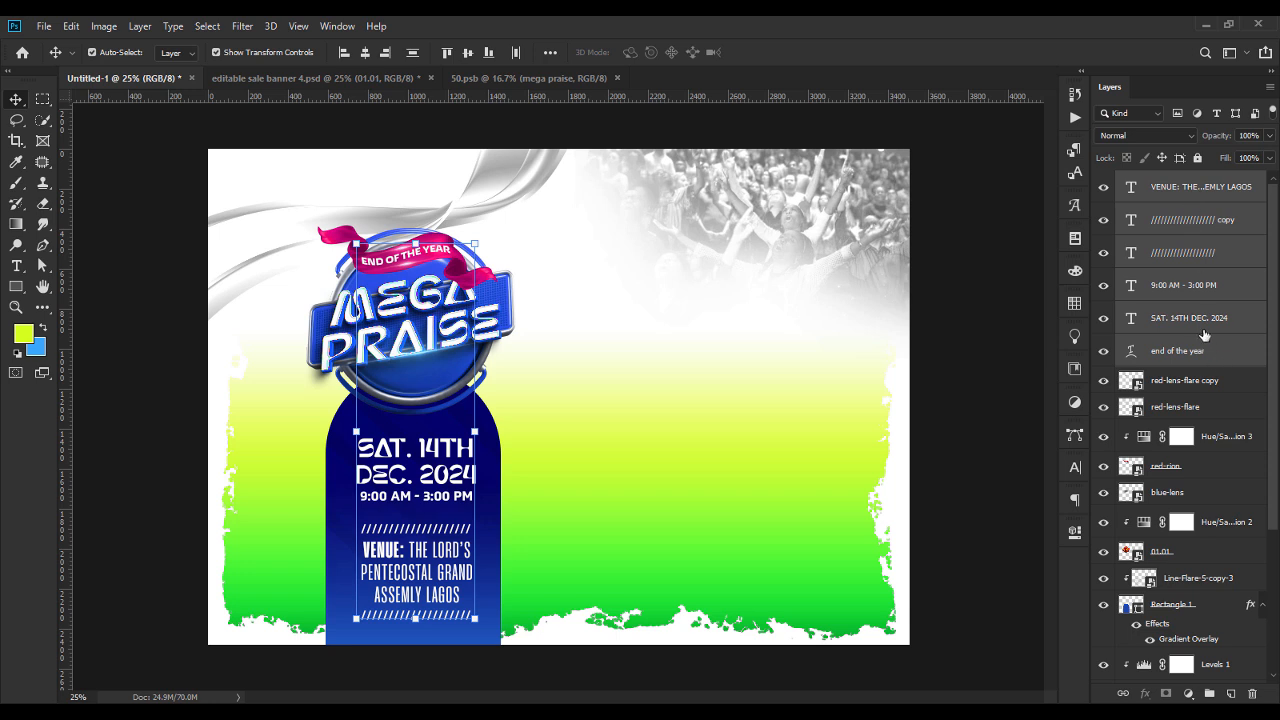
pyautogui.click(1204, 318)
pyautogui.keyDown('shift'); pyautogui.click(1201, 200); pyautogui.keyUp('shift')
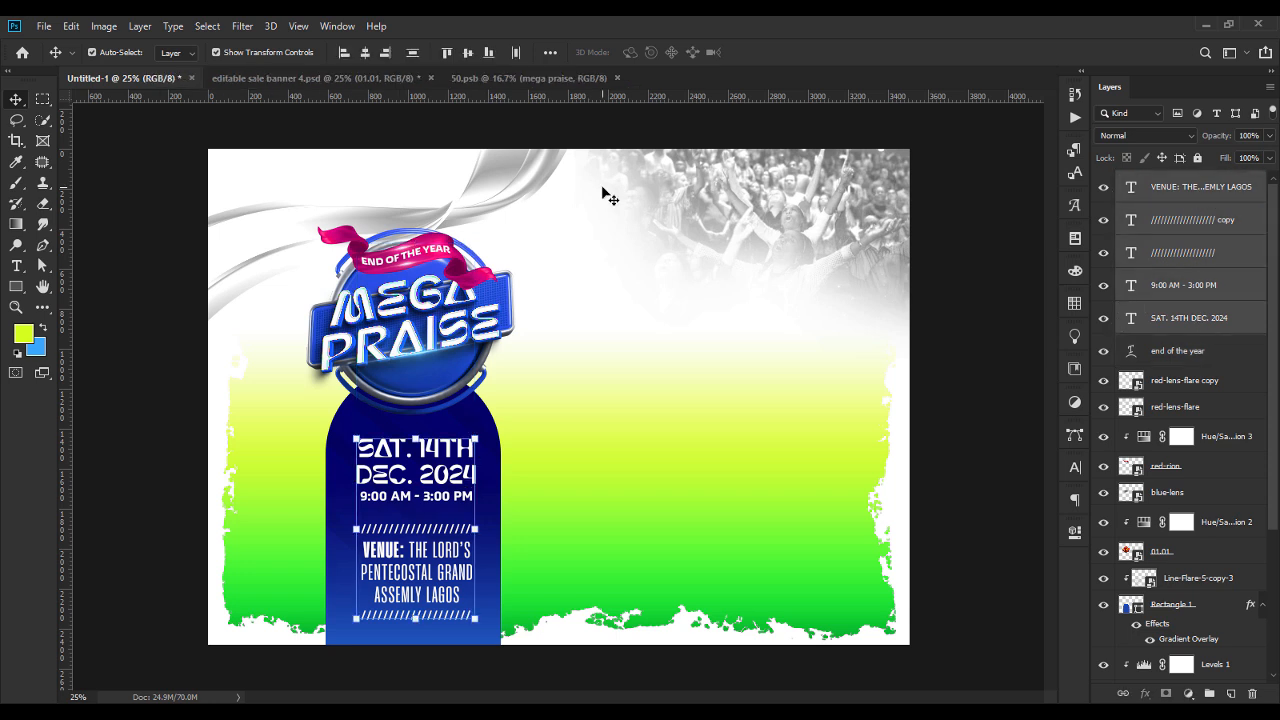
pyautogui.click(366, 53)
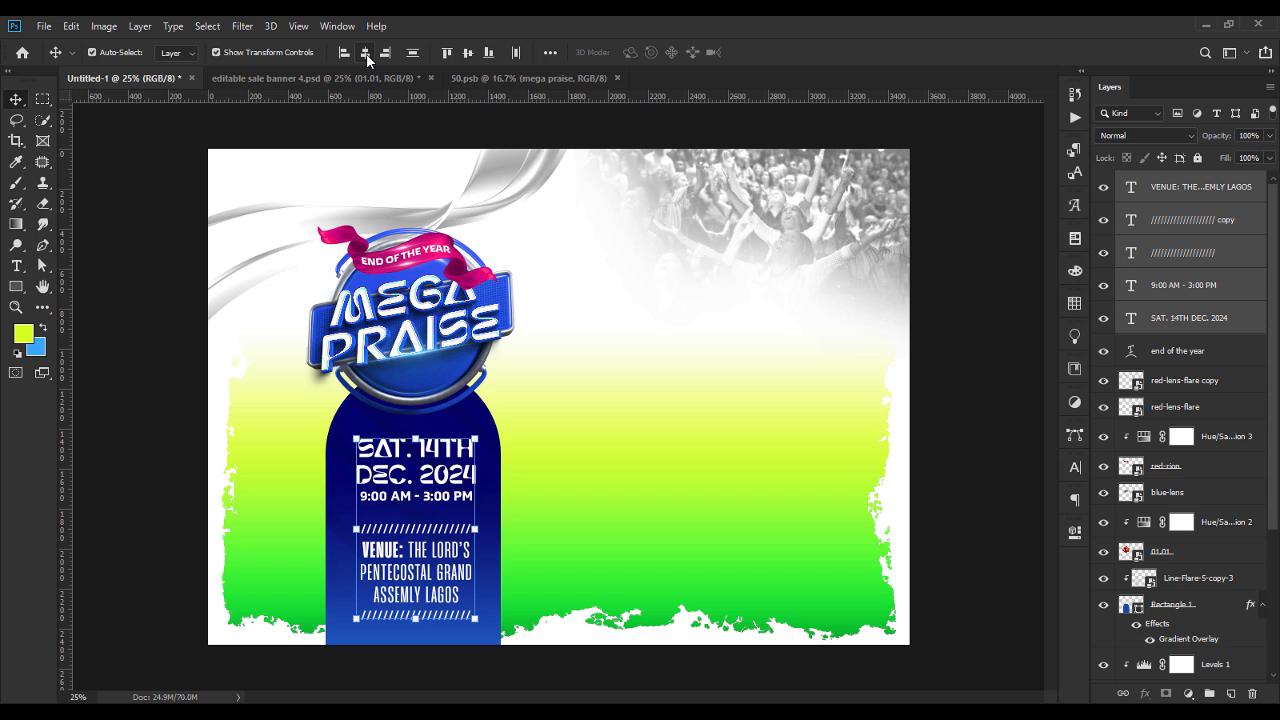
# Nudge the line flare clipped to the blue arch slightly down.
pyautogui.click(972, 502)
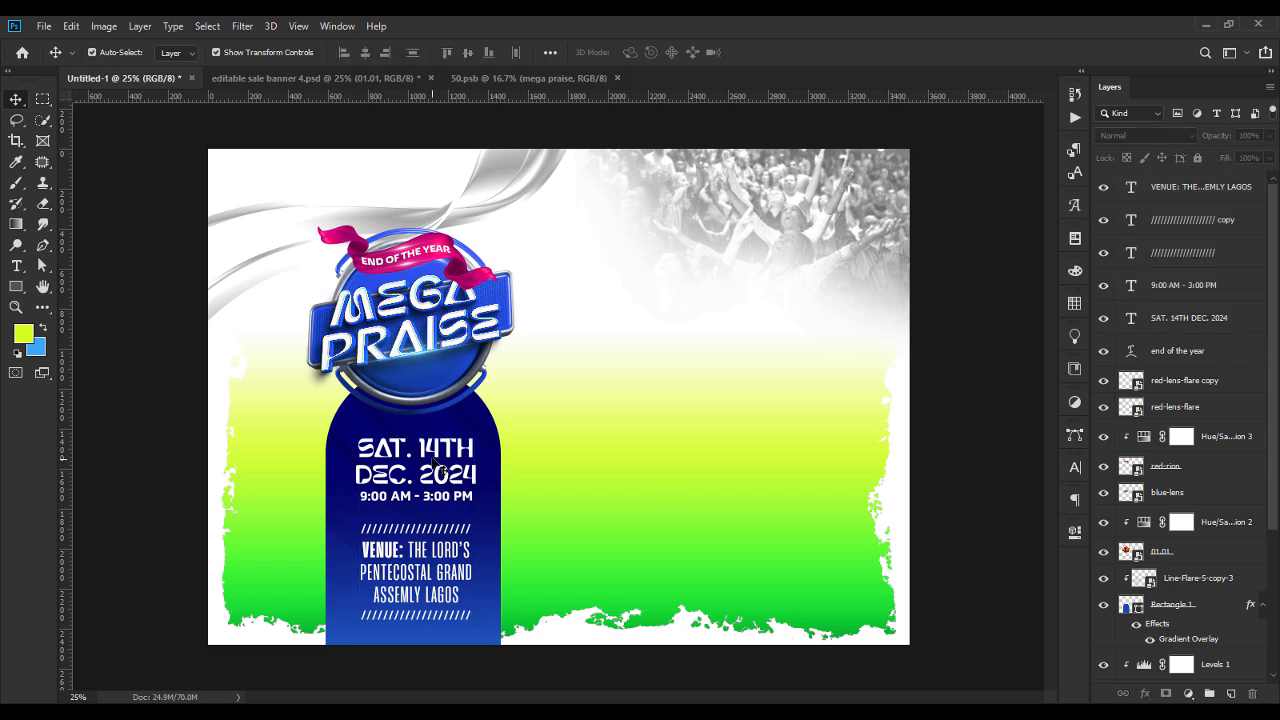
pyautogui.click(485, 428)
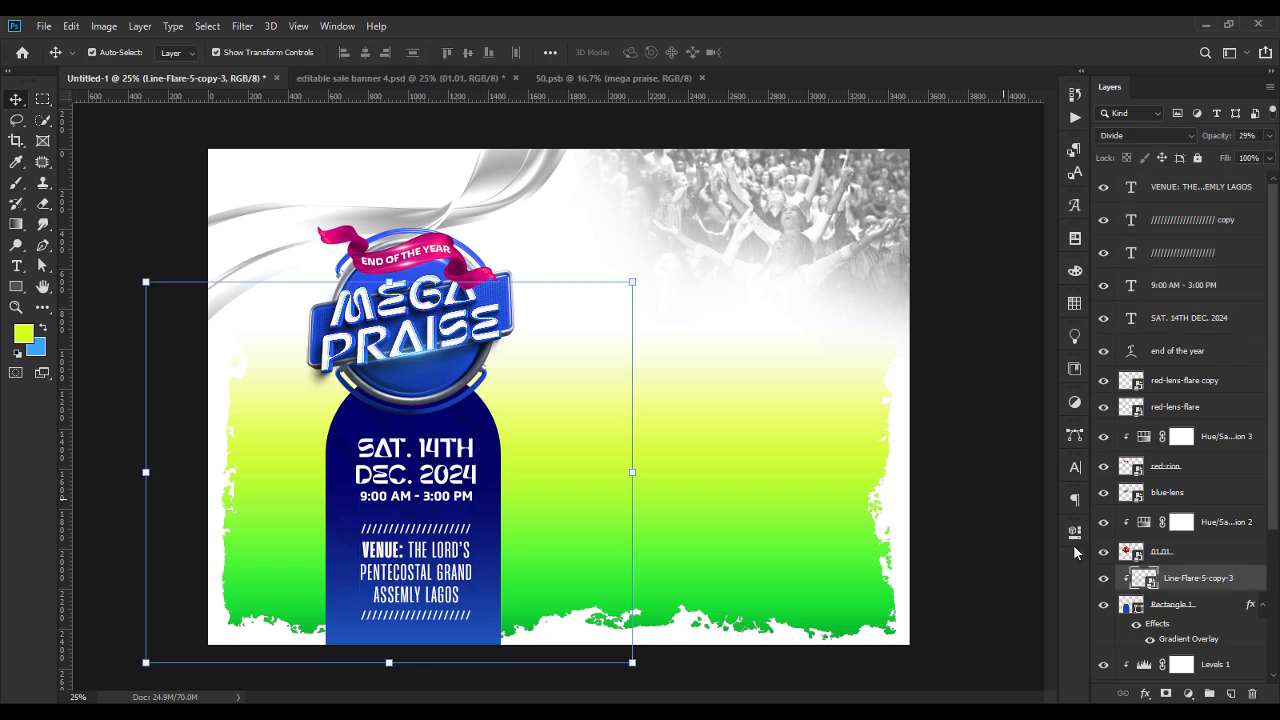
pyautogui.keyDown('shift'); pyautogui.click(1180, 606); pyautogui.keyUp('shift')
pyautogui.hotkey('shift', 'Down')
pyautogui.hotkey('shift', 'Down')
pyautogui.hotkey('shift', 'Down')
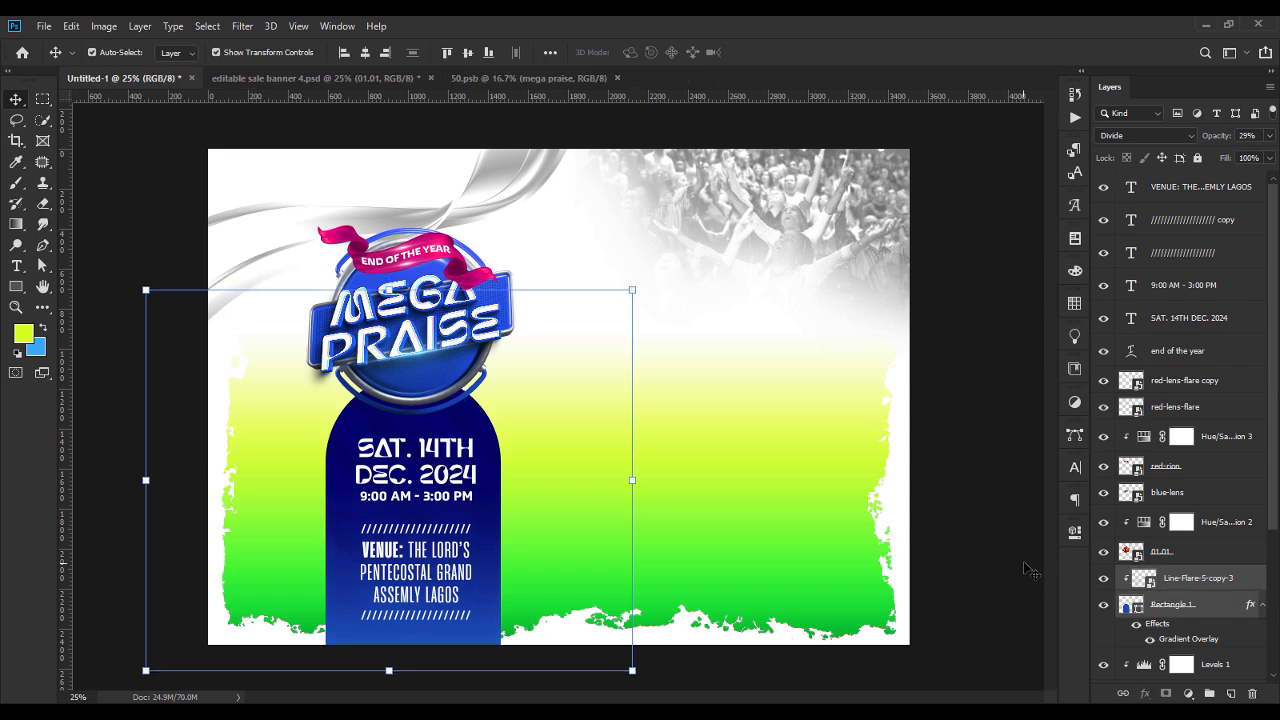
pyautogui.click(997, 516)
# Give only the word "VENUE:" in the venue text the colour CFFF2A.
pyautogui.click(403, 556)
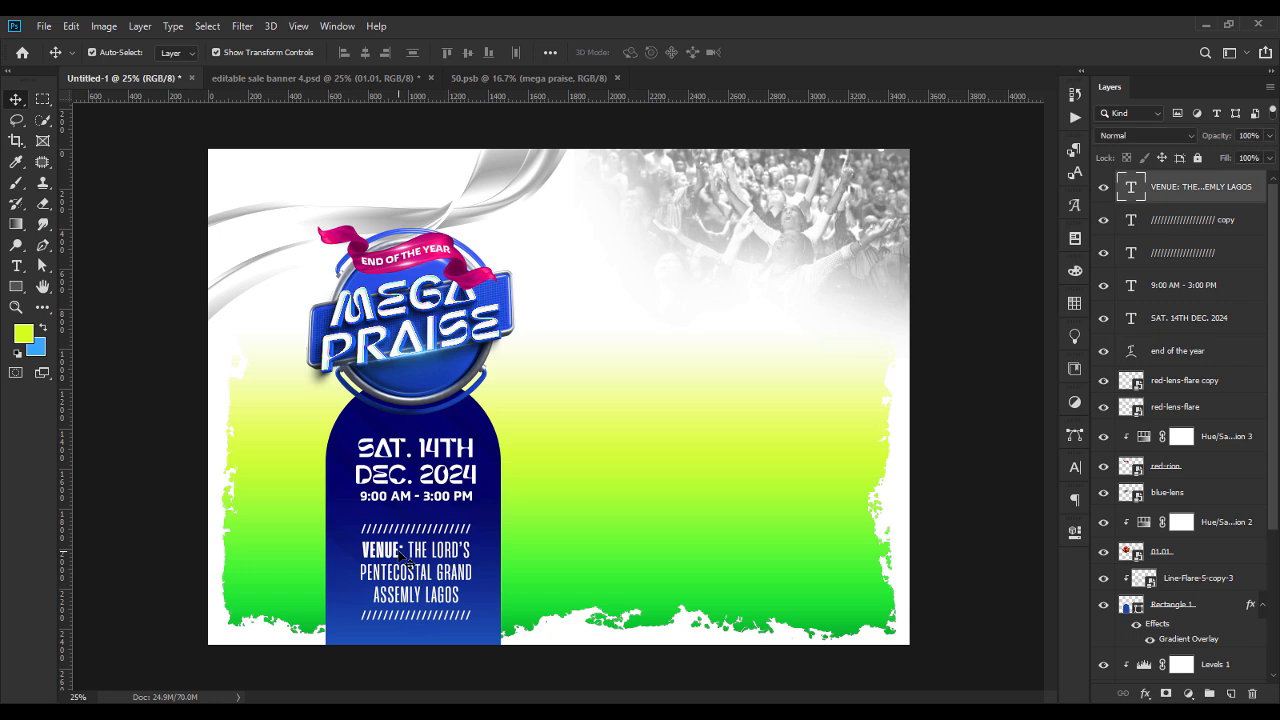
pyautogui.doubleClick(400, 550)
pyautogui.doubleClick(400, 550)
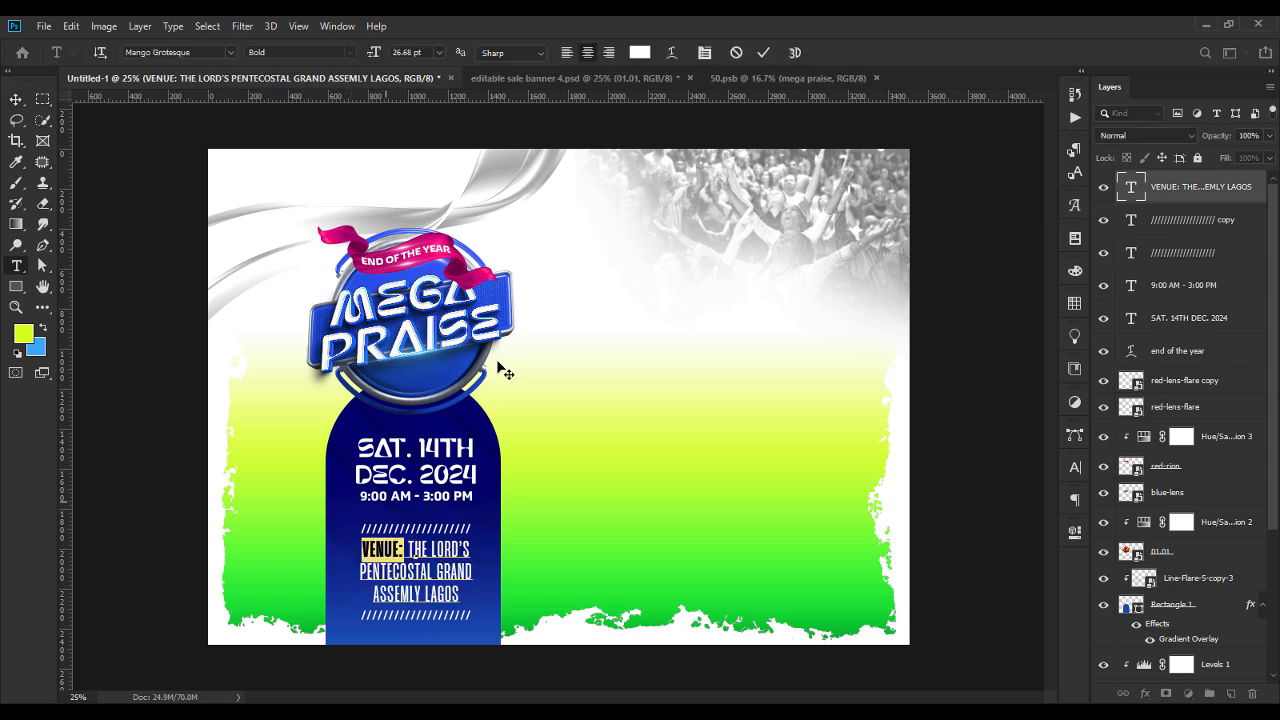
pyautogui.click(639, 52)
pyautogui.moveTo(660, 262); pyautogui.dragTo(664, 208)
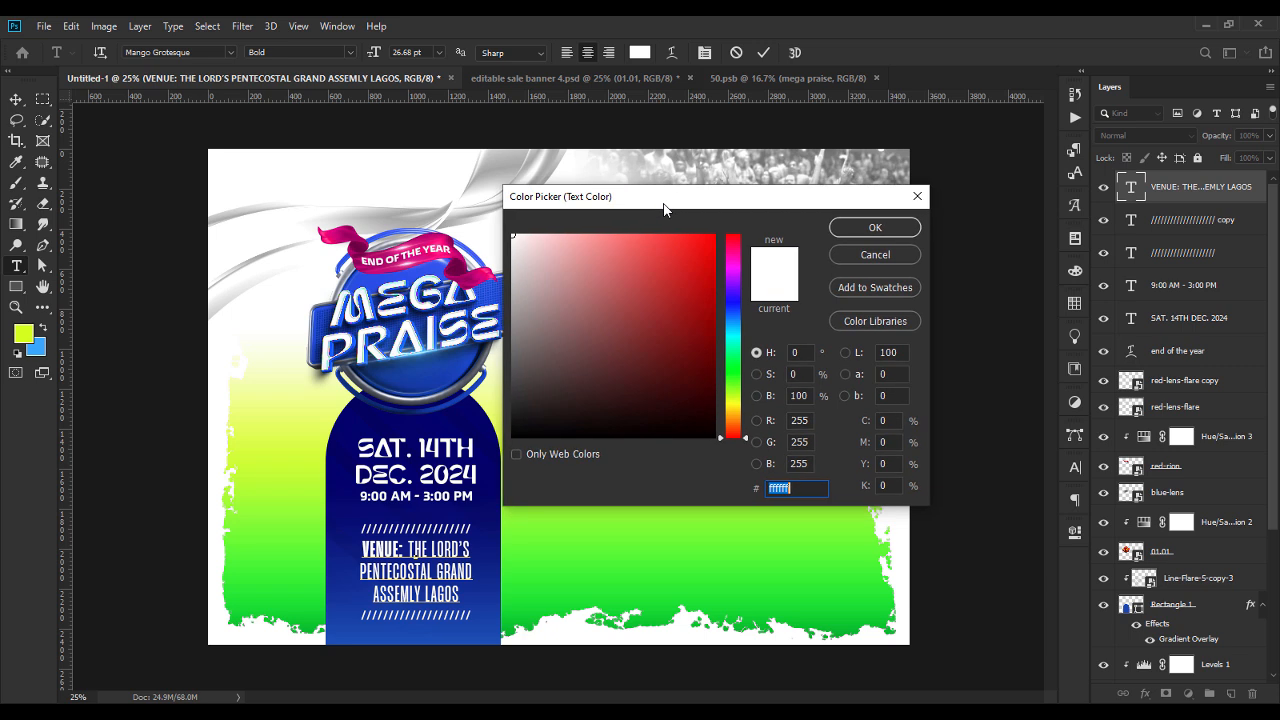
pyautogui.write('CFF')
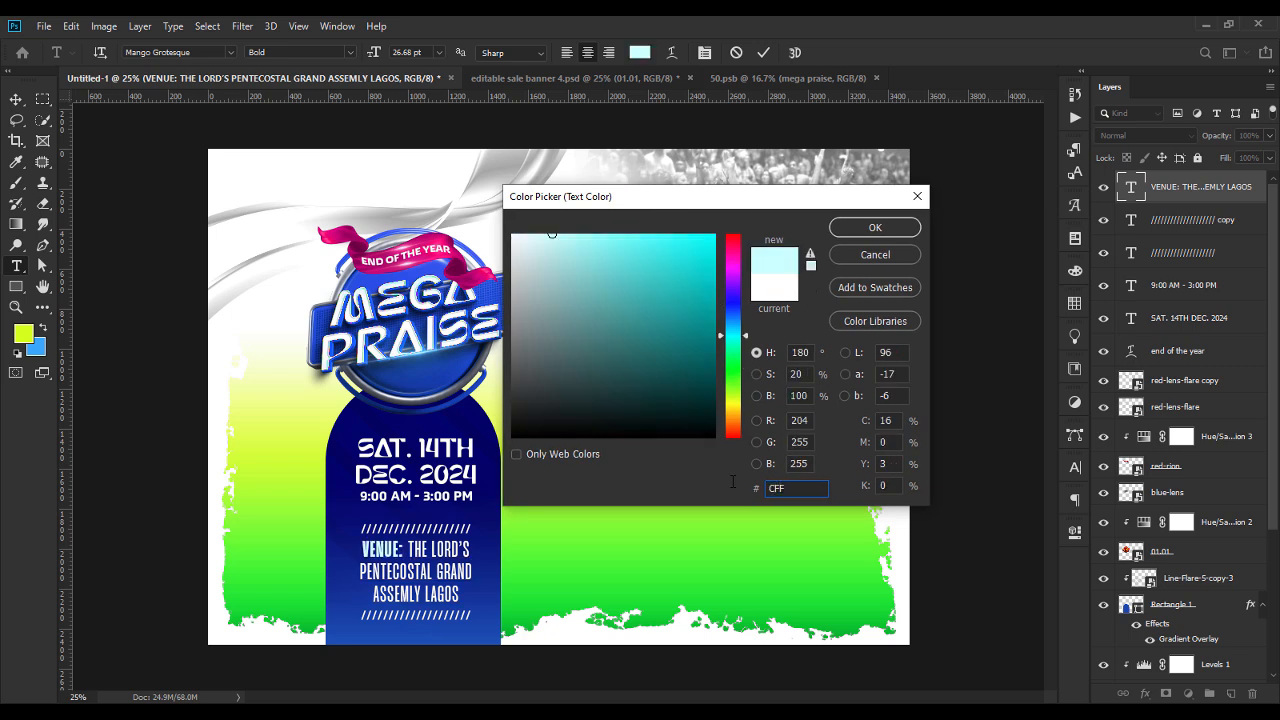
pyautogui.write('2A')
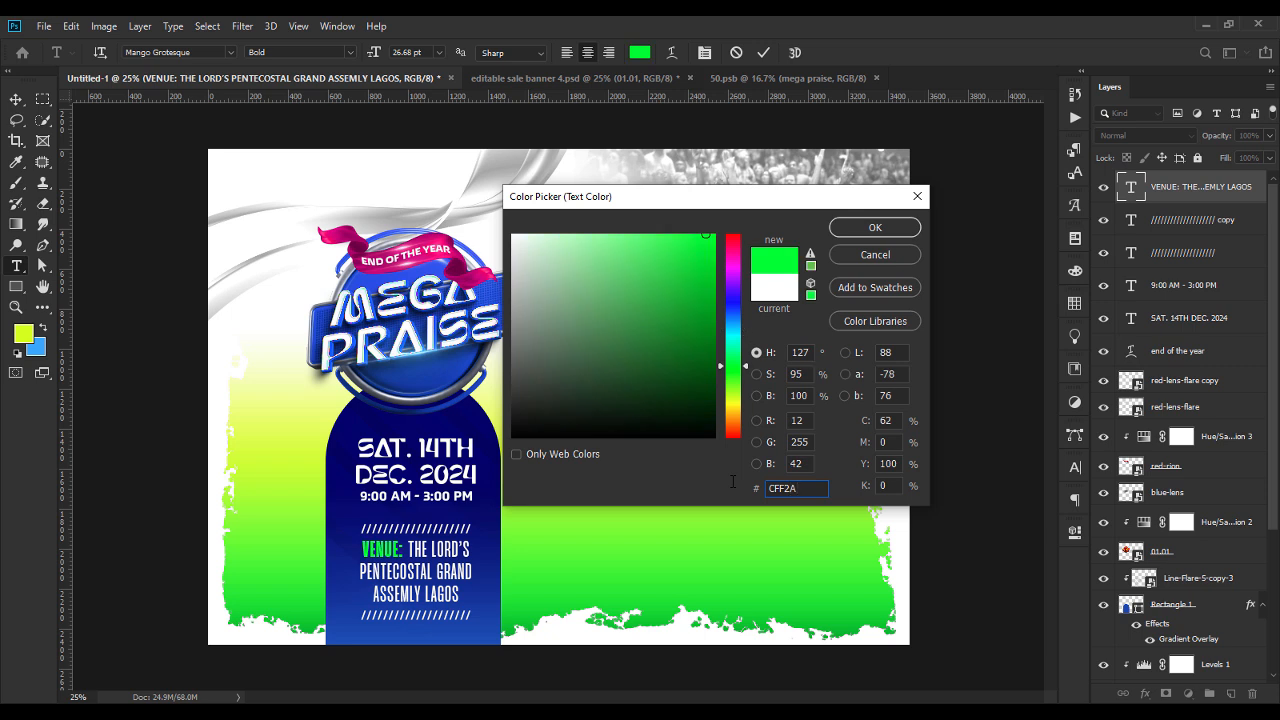
pyautogui.press('Left')
pyautogui.press('Left')
pyautogui.write('F')
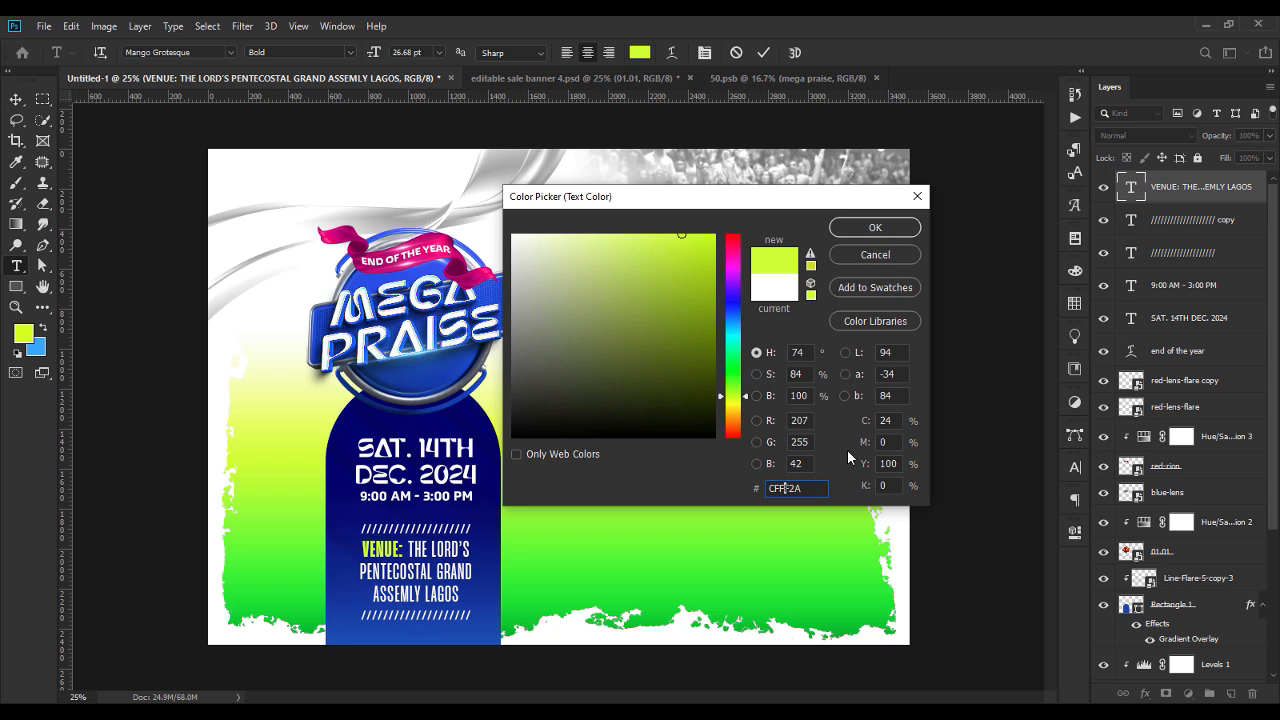
# Change the colour of "VENUE:" to the yellow f2ff2a and commit the text edit.
pyautogui.hotkey('ctrl', 'a')
pyautogui.write('fff22a')
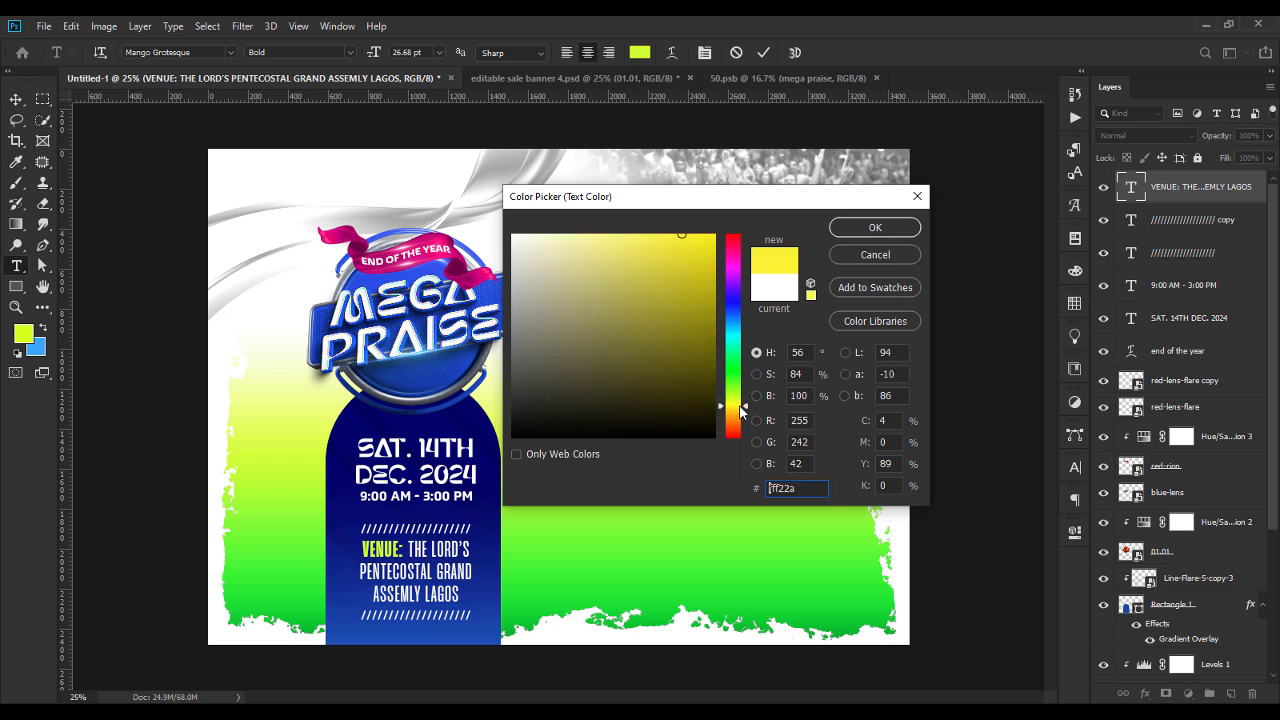
pyautogui.moveTo(745, 406); pyautogui.dragTo(745, 402)
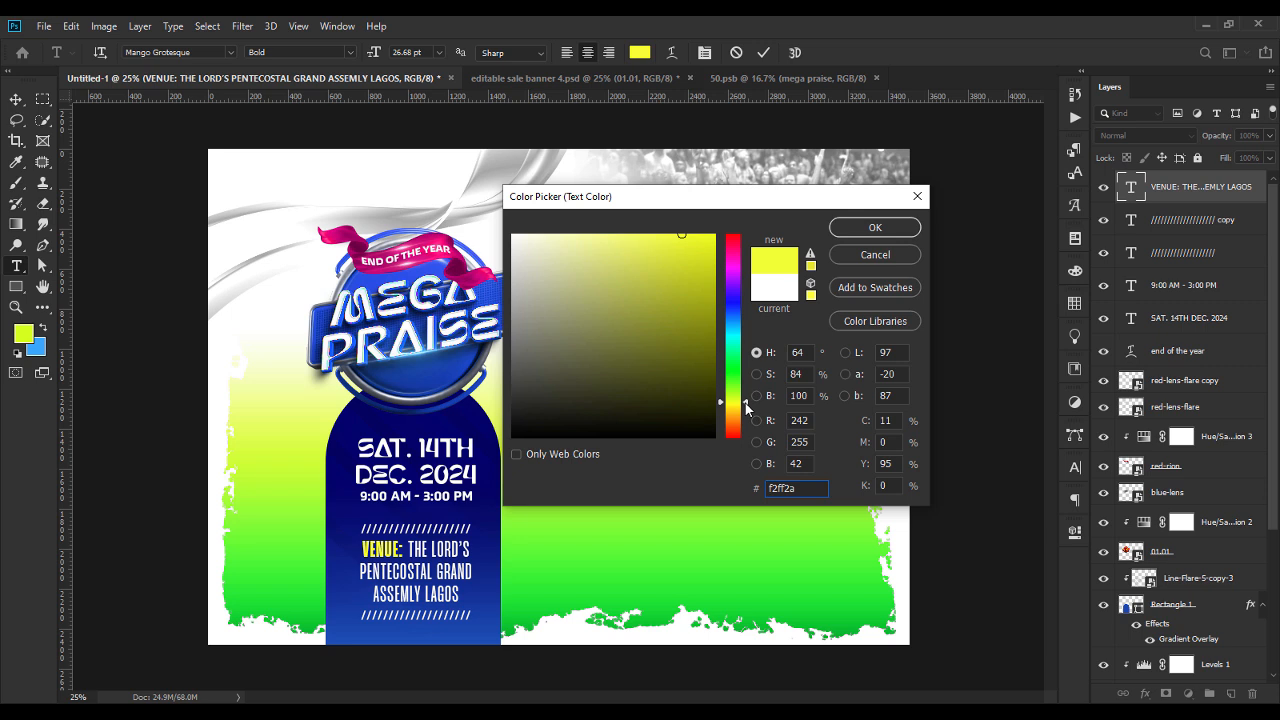
pyautogui.doubleClick(788, 487)
pyautogui.click(866, 228)
pyautogui.click(16, 99)
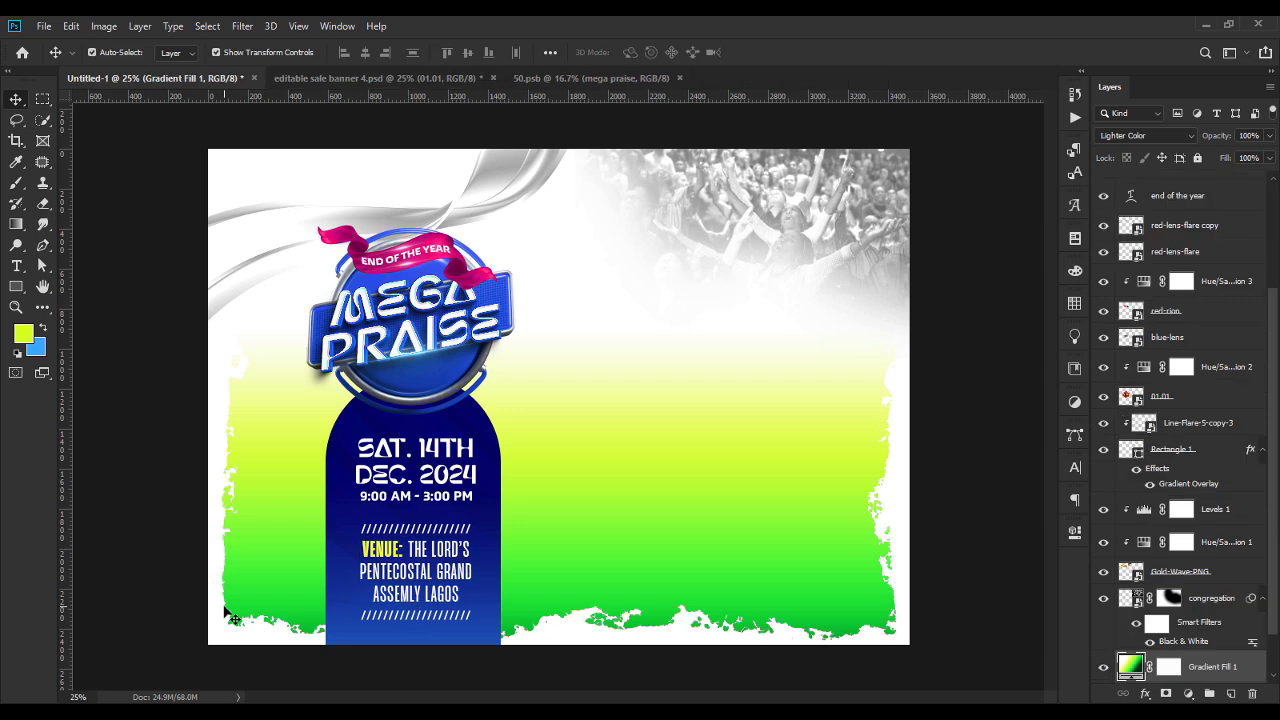
# Duplicate the venue text onto the lower part of the MEGA PRAISE badge and replace its wording with "EXPLOSION".
pyautogui.moveTo(410, 572); pyautogui.dragTo(428, 396)
pyautogui.doubleClick(427, 400)
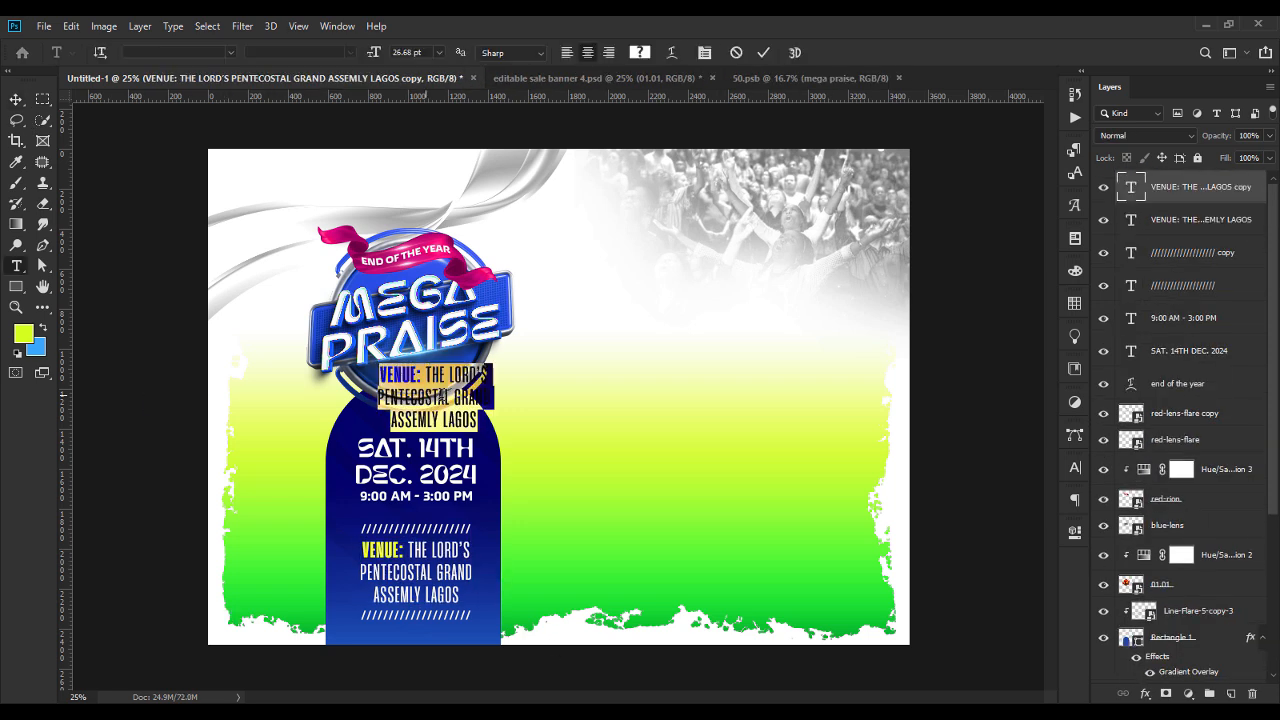
pyautogui.write('EXPLOSION')
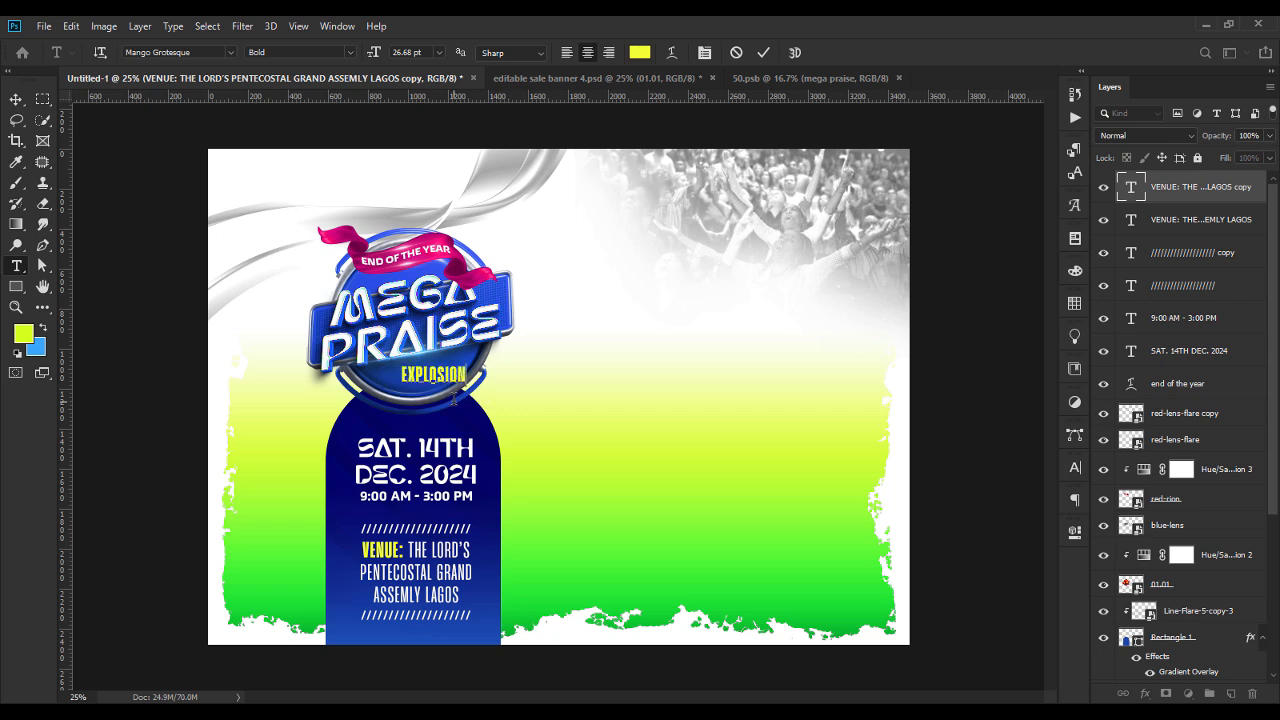
# Set the EXPLOSION text in the Naughty Monster Regular font.
pyautogui.hotkey('ctrl', 'a')
pyautogui.click(219, 53)
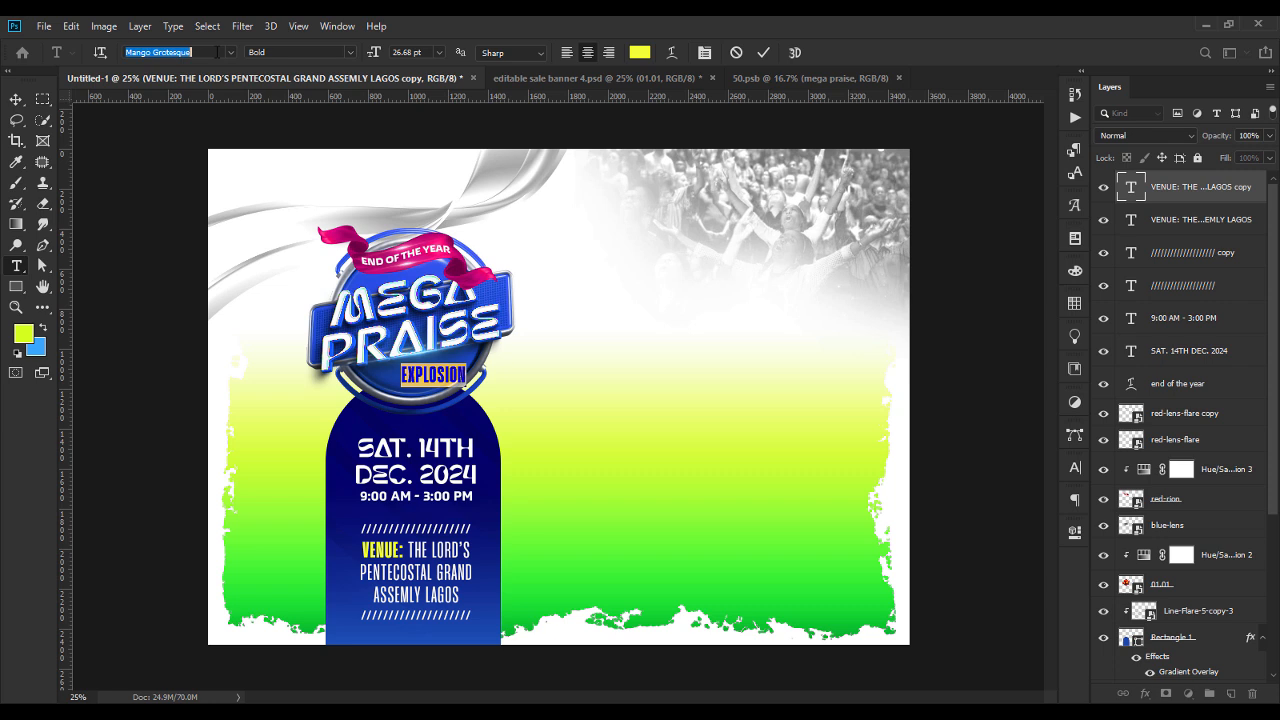
pyautogui.write('NAU')
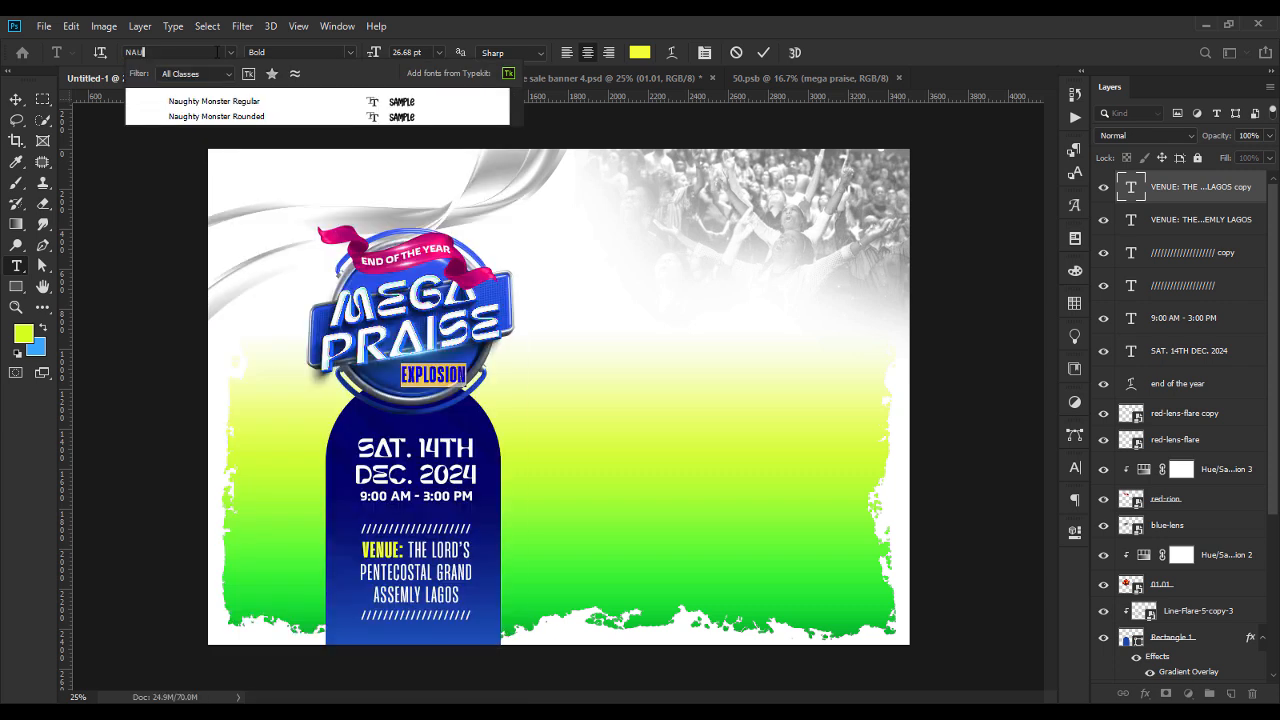
pyautogui.click(400, 100)
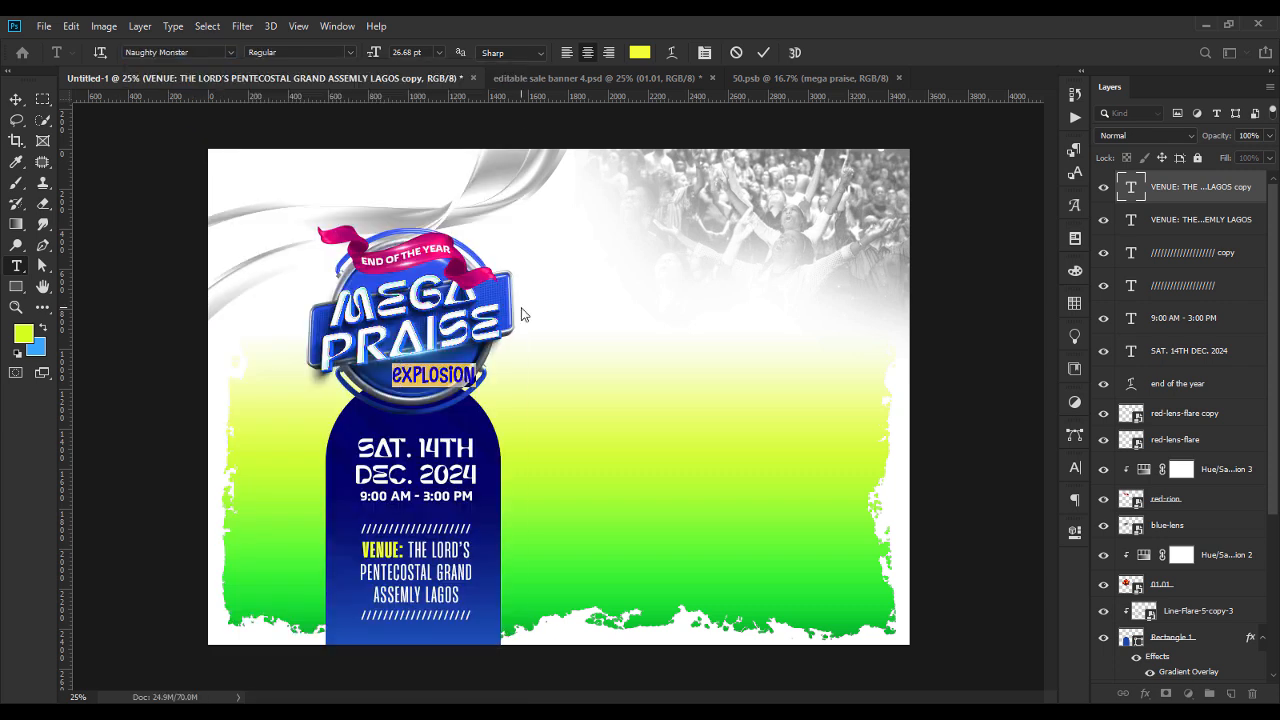
# Enlarge the EXPLOSION text to about 132% and rotate it about -7.6° to match the slant of the badge lettering.
pyautogui.click(17, 100)
pyautogui.hotkey('ctrl', 't')
pyautogui.moveTo(493, 384)
pyautogui.mouseDown()
pyautogui.moveTo(492, 363)
pyautogui.moveTo(429, 368)
pyautogui.moveTo(479, 371)
pyautogui.mouseUp()
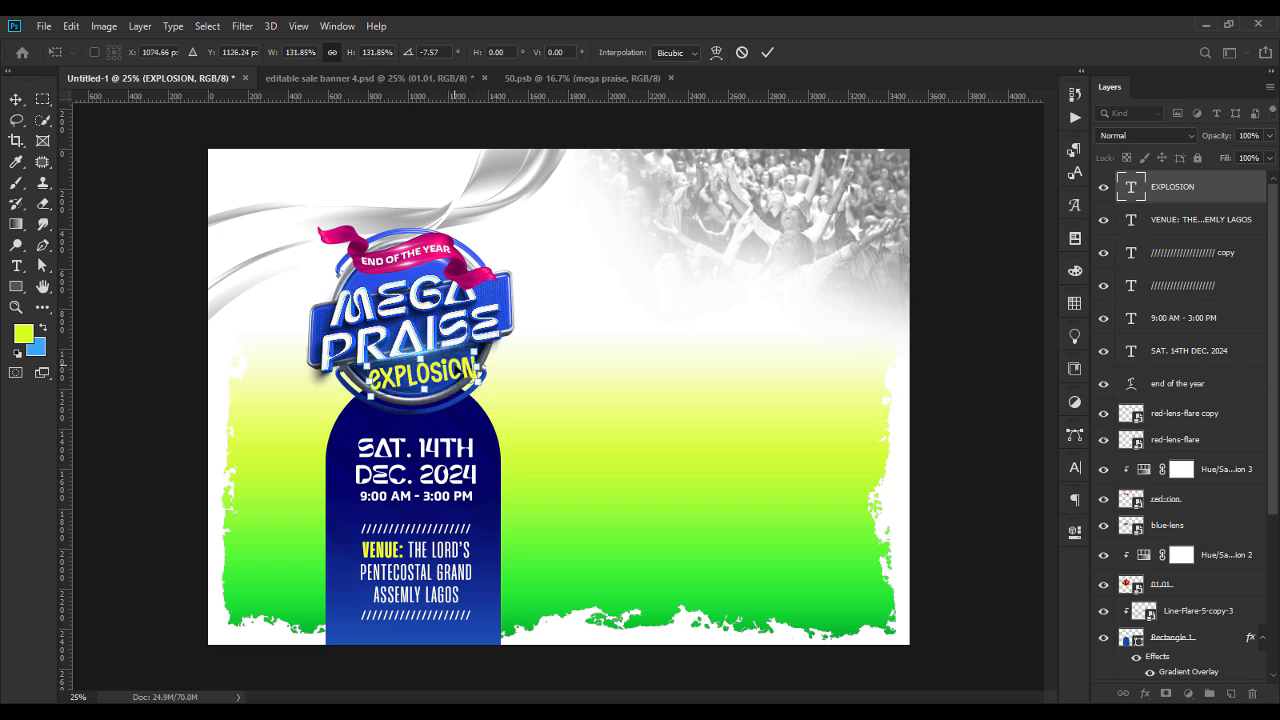
pyautogui.press('Return')
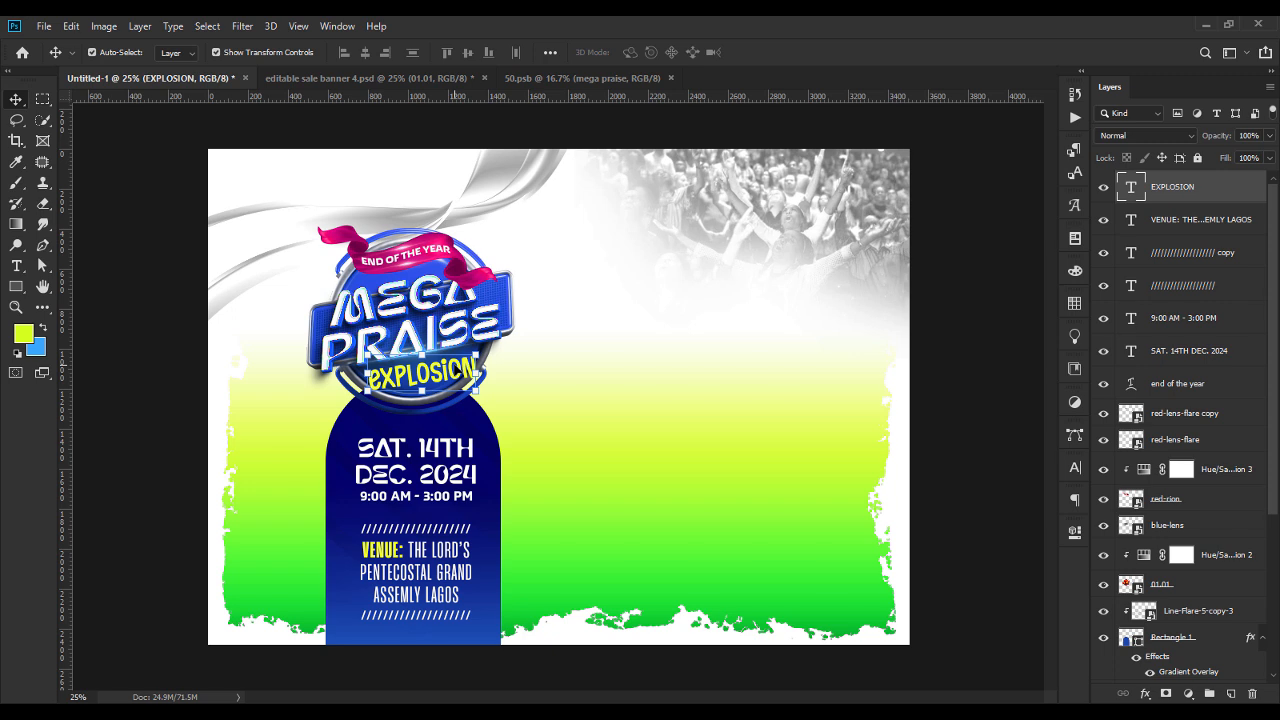
# Shrink the EXPLOSION text slightly and place it just beneath PRAISE inside the badge.
pyautogui.hotkey('ctrl', 't')
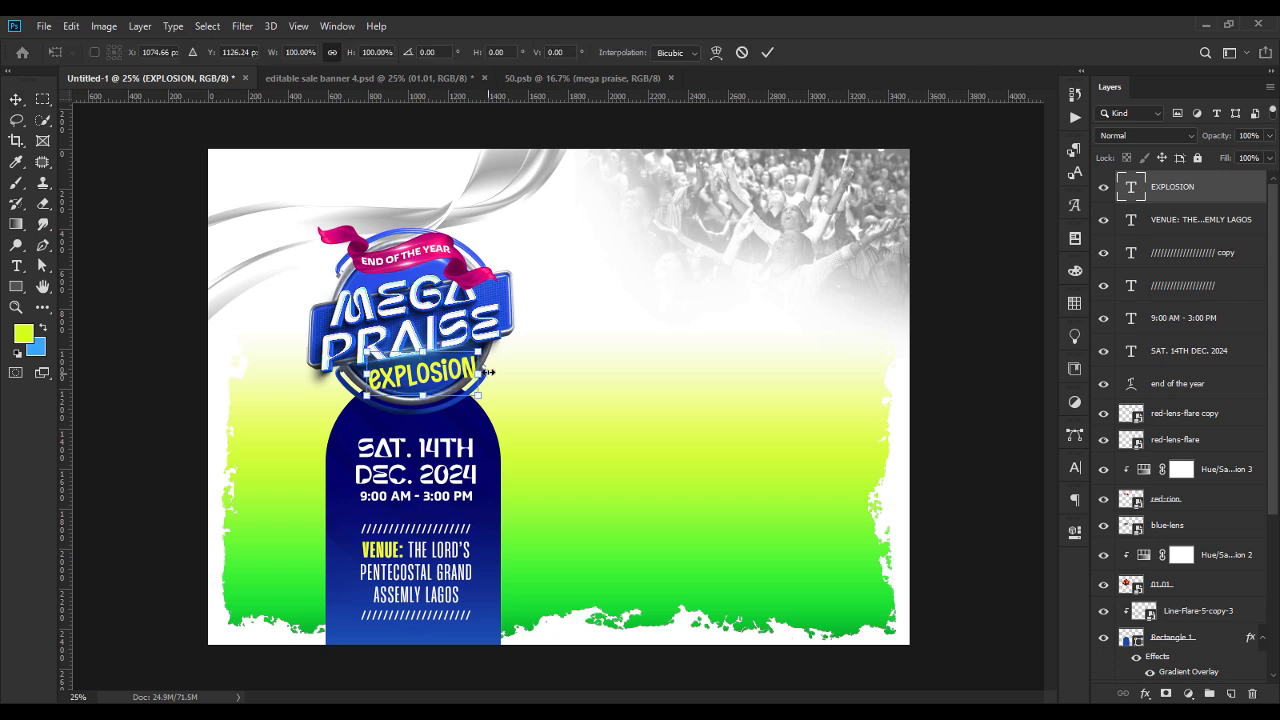
pyautogui.moveTo(425, 396); pyautogui.dragTo(429, 373)
pyautogui.press('Return')
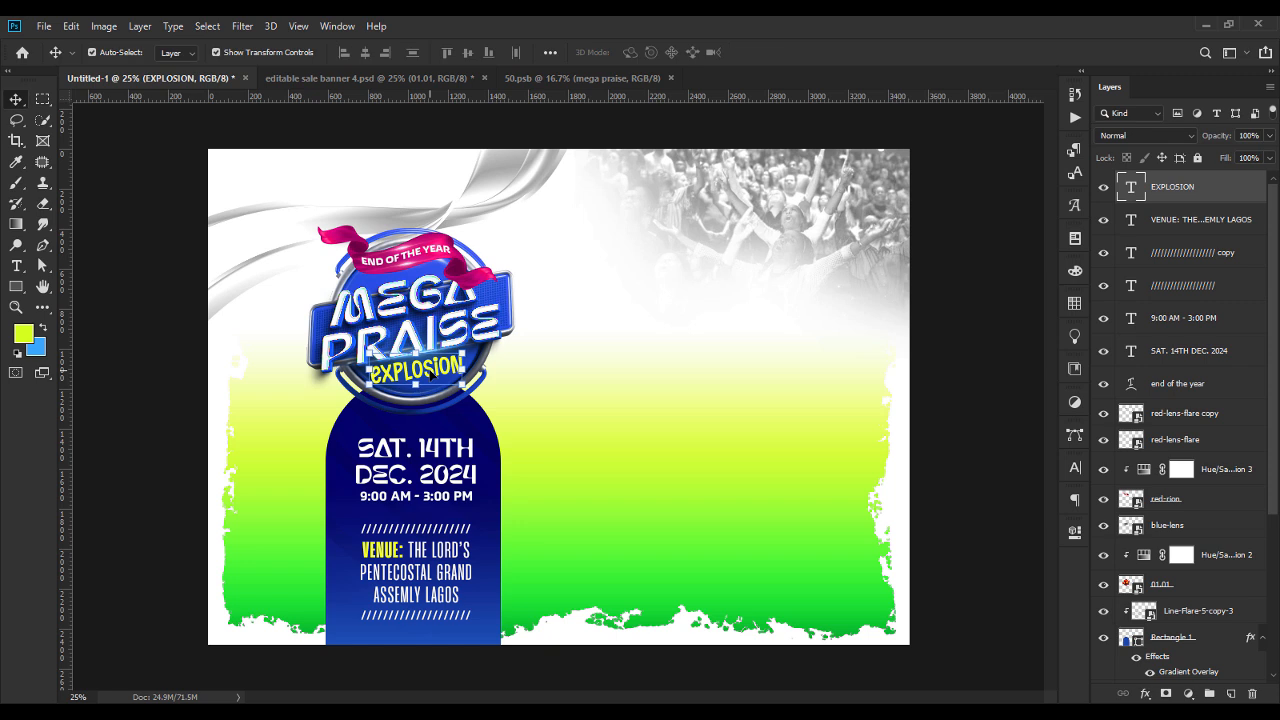
pyautogui.click(151, 528)
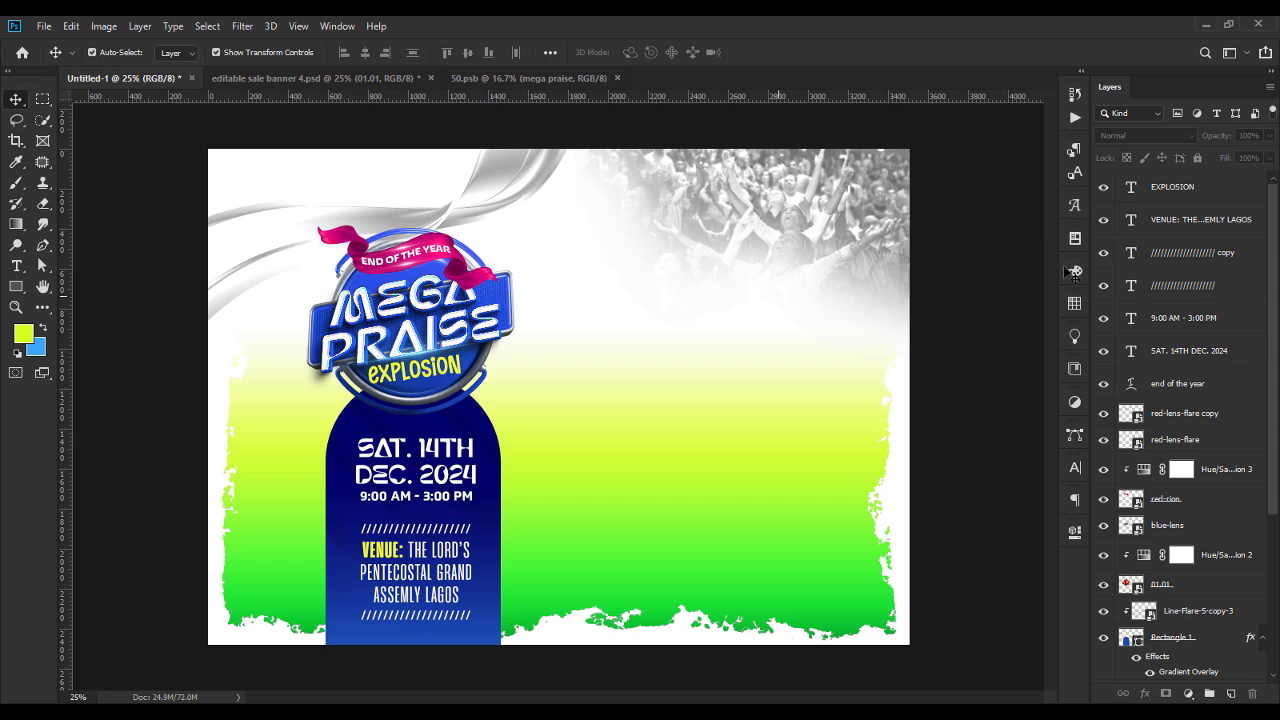
# Move the EXPLOSION layer down the stack, between blue-lens and the Hue/Saturation 2 adjustment.
pyautogui.moveTo(1177, 198); pyautogui.dragTo(1175, 489)
pyautogui.moveTo(1187, 436); pyautogui.dragTo(1178, 528)
pyautogui.click(108, 484)
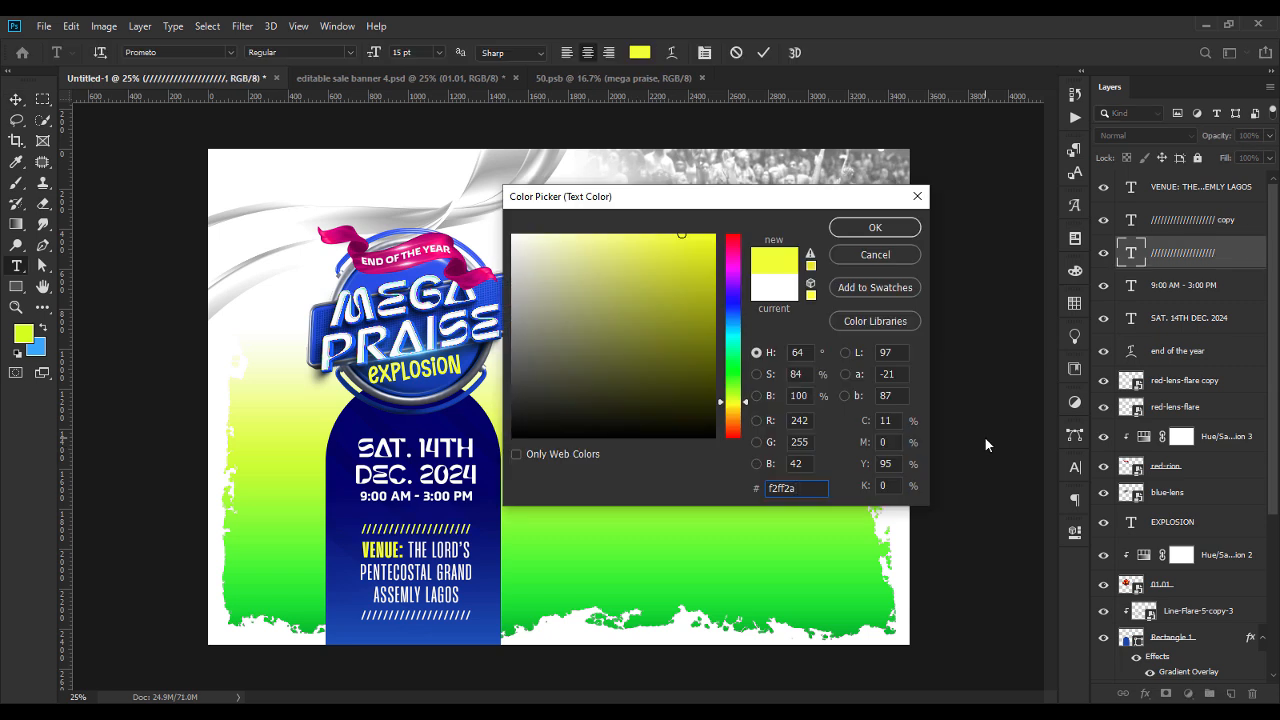
# Colour both forward-slash divider rows around the venue text f2ff2a.
pyautogui.press('Return')
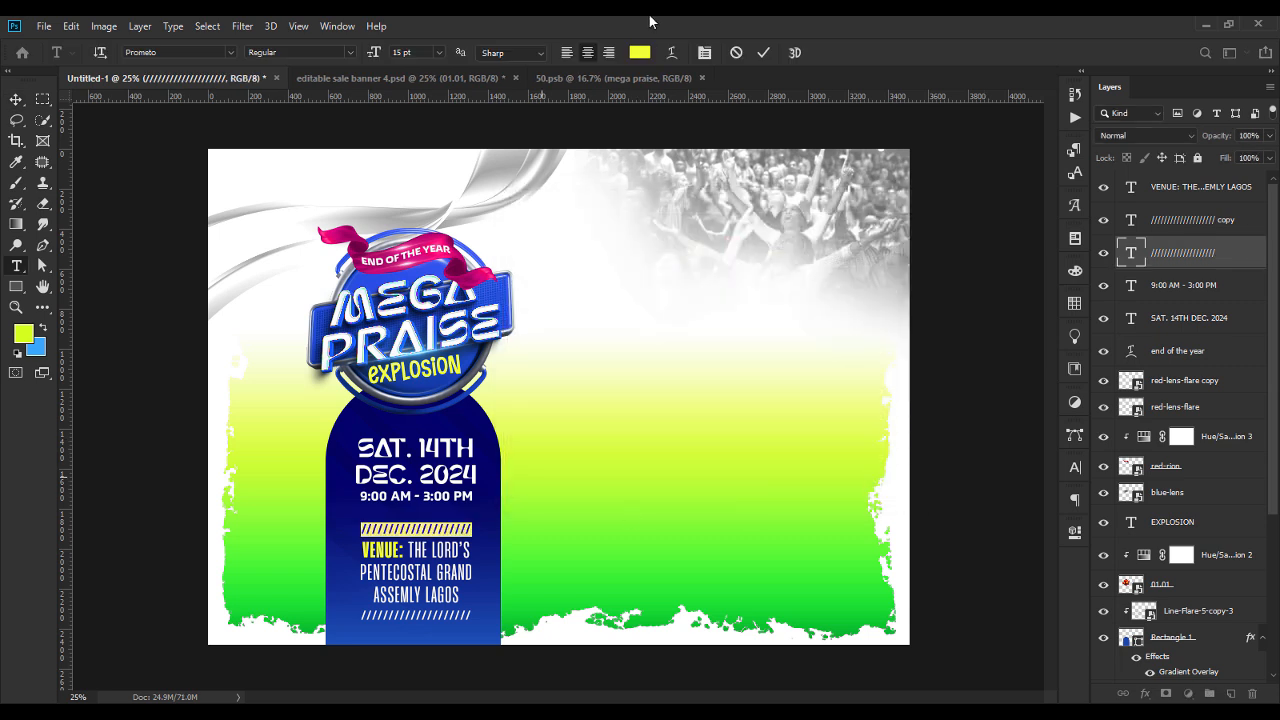
pyautogui.doubleClick(1130, 223)
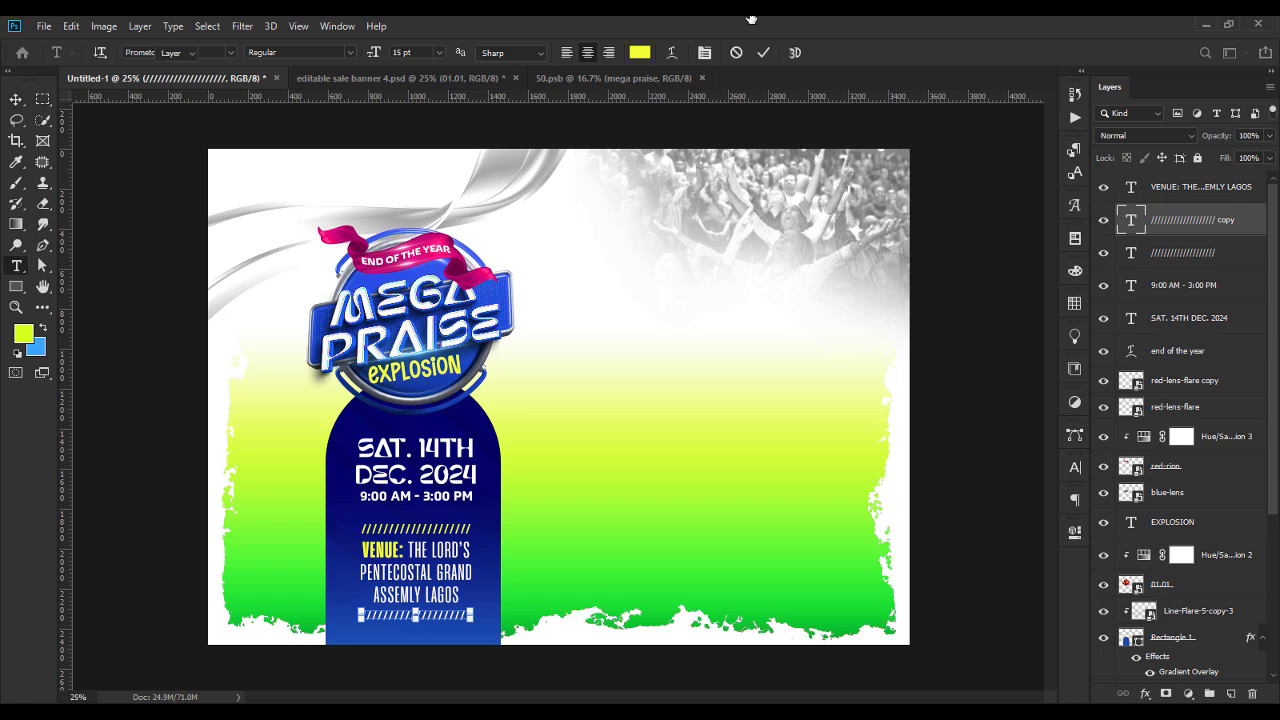
pyautogui.click(652, 57)
pyautogui.write('f2ff2a')
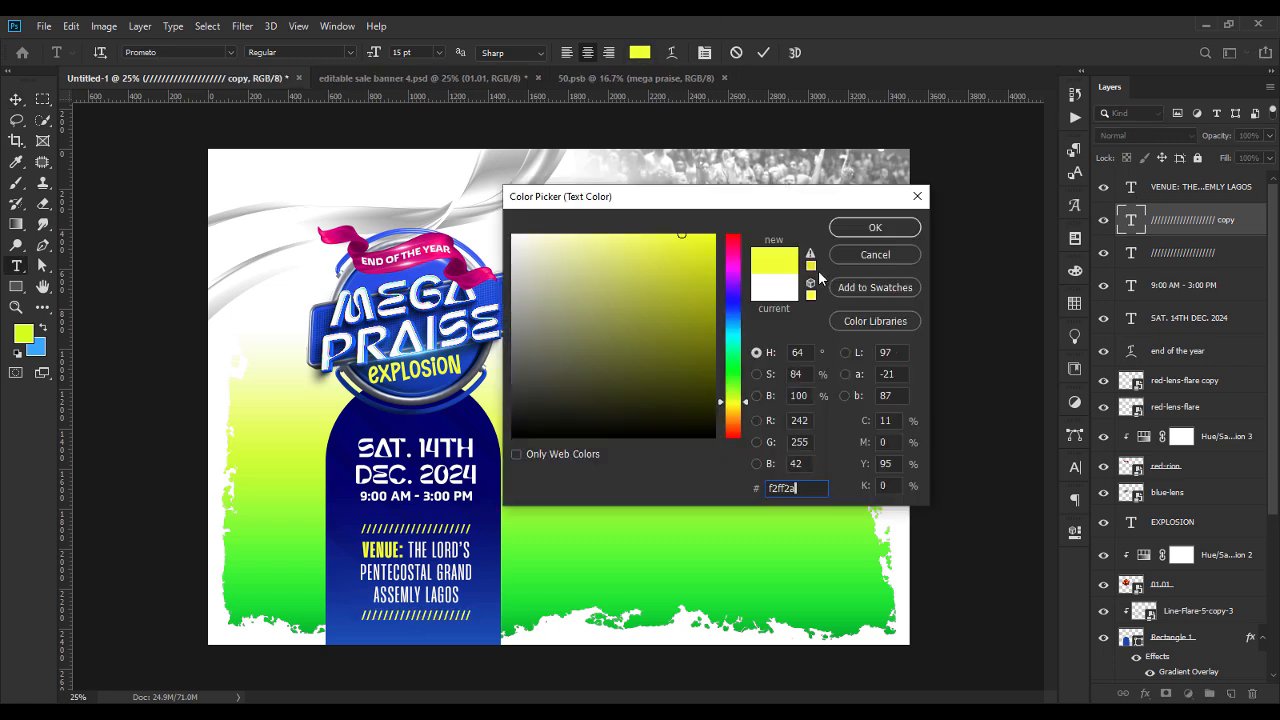
pyautogui.press('Return')
pyautogui.click(17, 101)
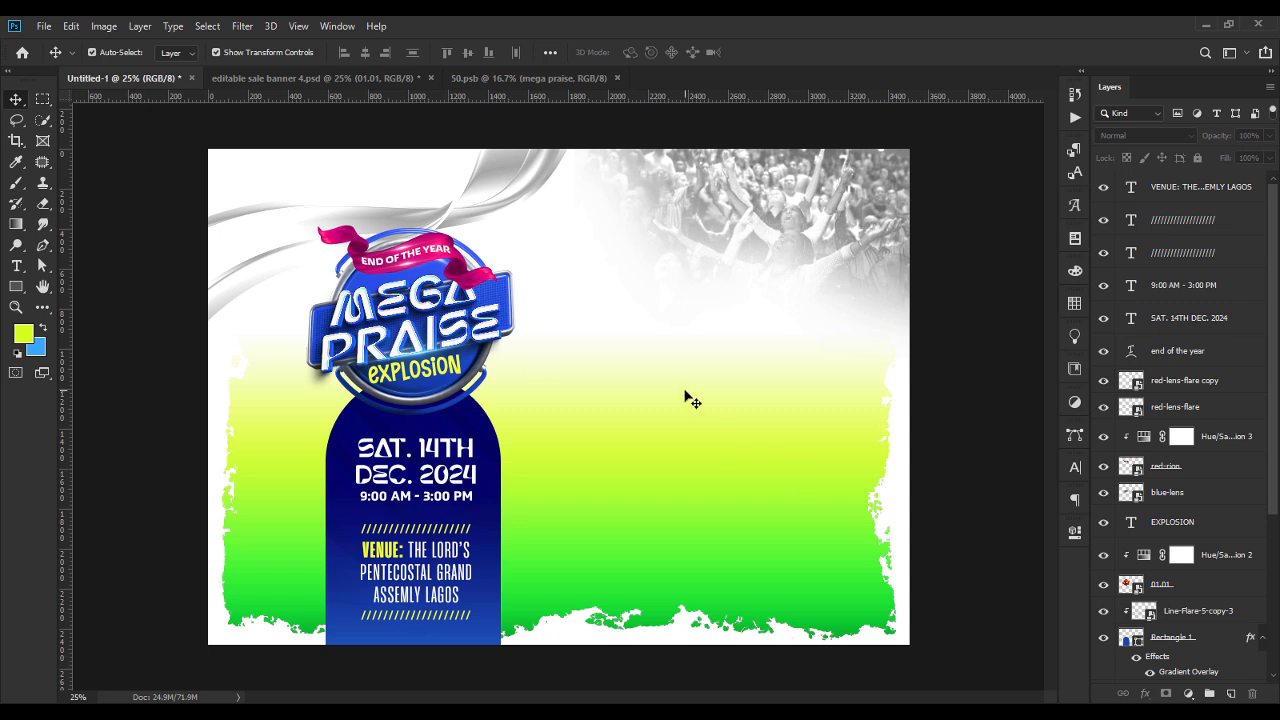
# Draw a circle shape about 1352 px in diameter in the open area beside the badge, overlapping the congregation photo.
pyautogui.click(16, 286)
pyautogui.click(84, 317)
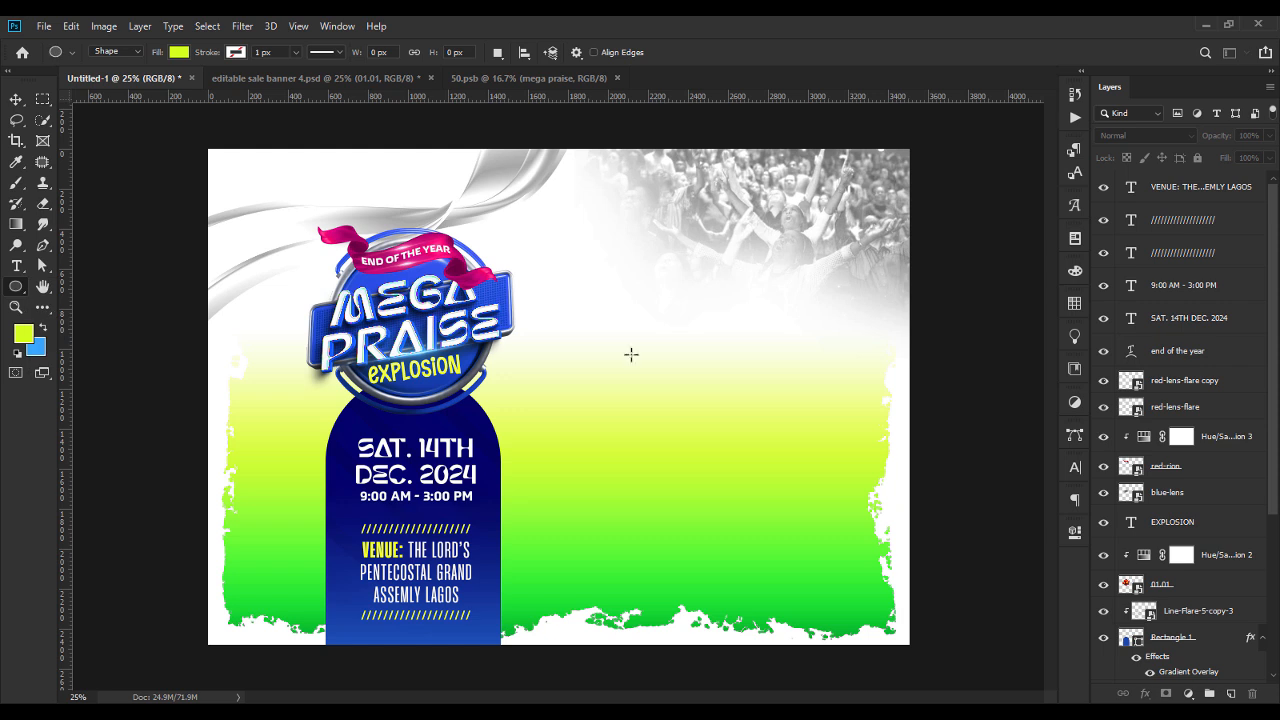
pyautogui.moveTo(669, 331)
pyautogui.mouseDown()
pyautogui.moveTo(750, 447)
pyautogui.moveTo(830, 509)
pyautogui.moveTo(808, 494)
pyautogui.mouseUp()
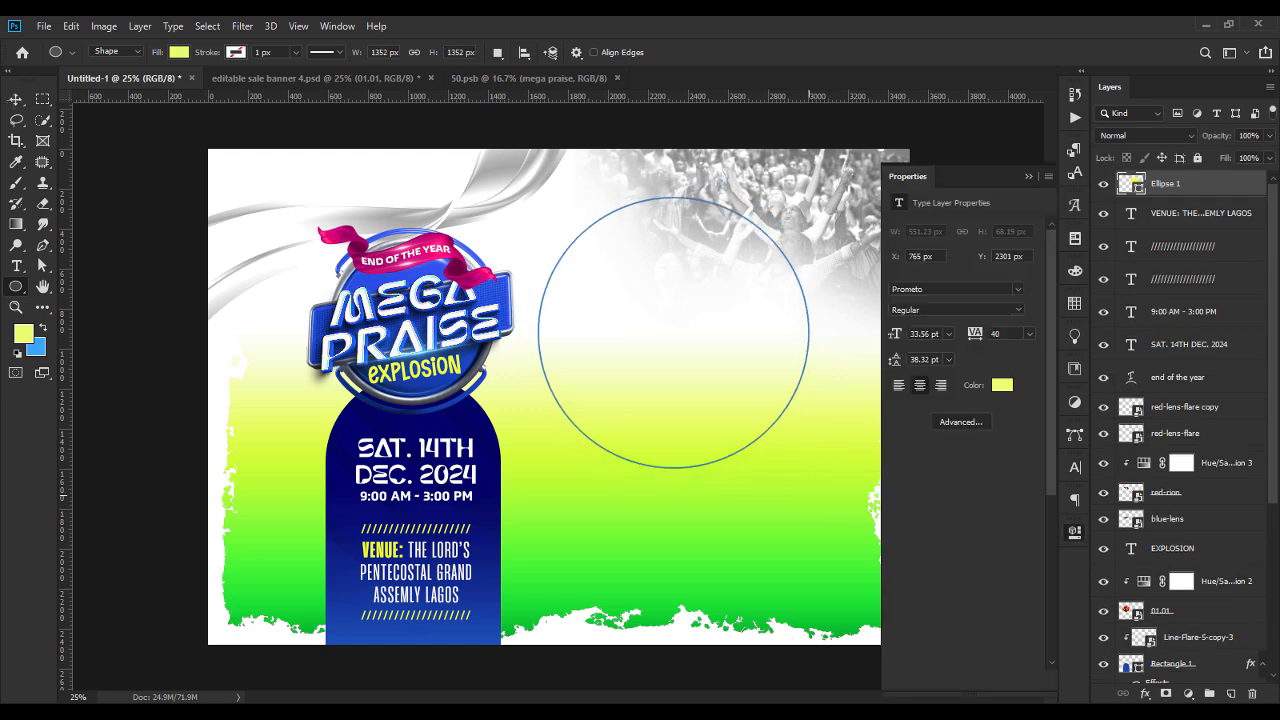
pyautogui.press('v')
pyautogui.click(1028, 176)
# Move the circle down towards the middle of the open area and enlarge it to about 110%.
pyautogui.moveTo(766, 330); pyautogui.dragTo(775, 397)
pyautogui.moveTo(774, 388); pyautogui.dragTo(800, 378)
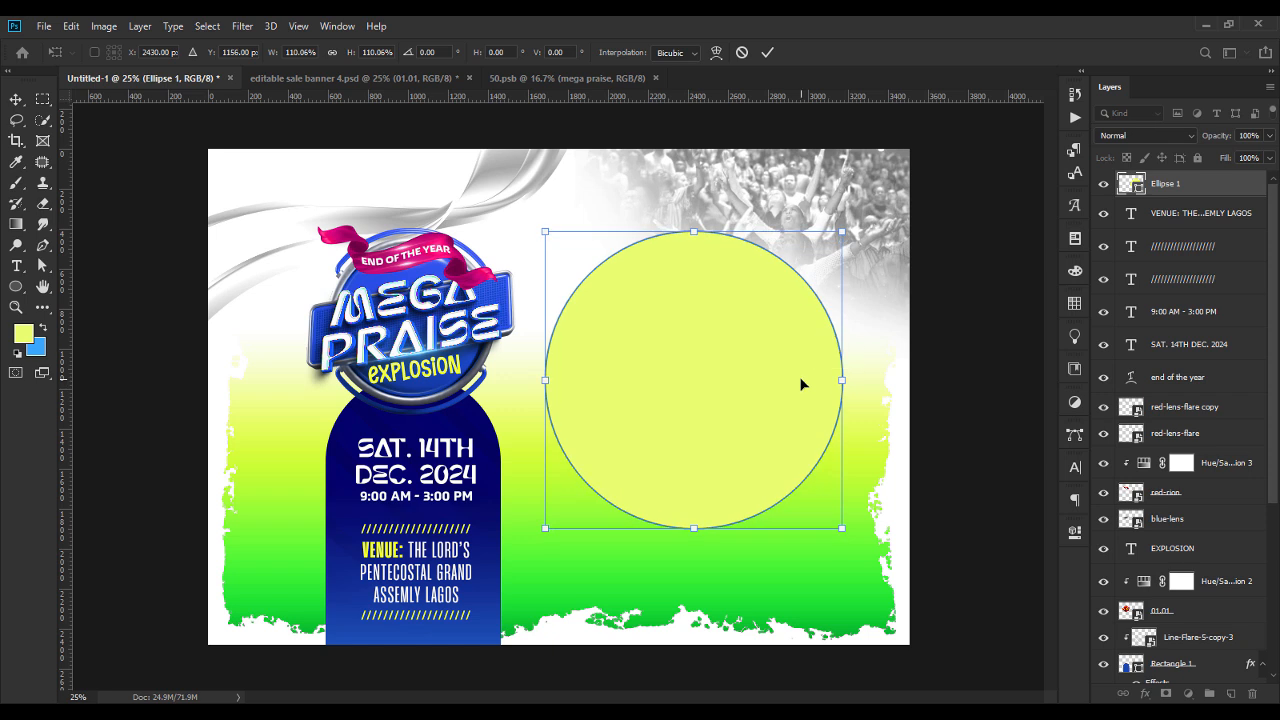
pyautogui.press('Return')
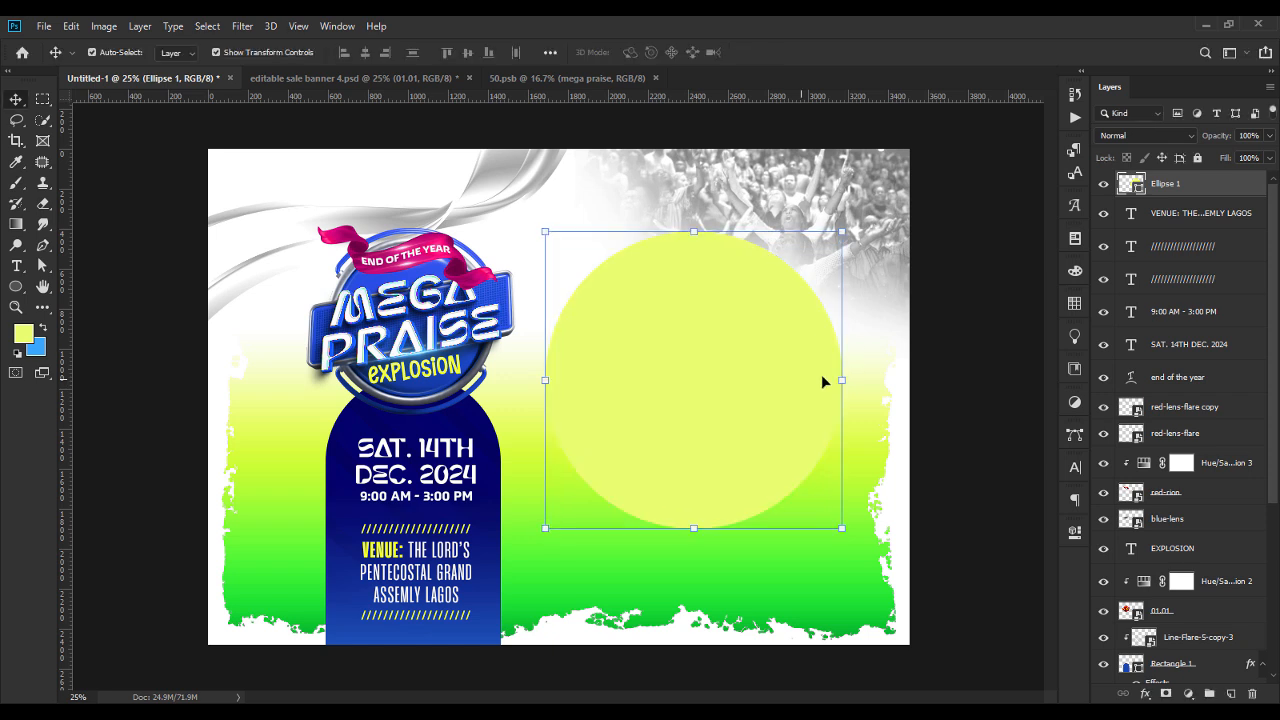
pyautogui.click(969, 386)
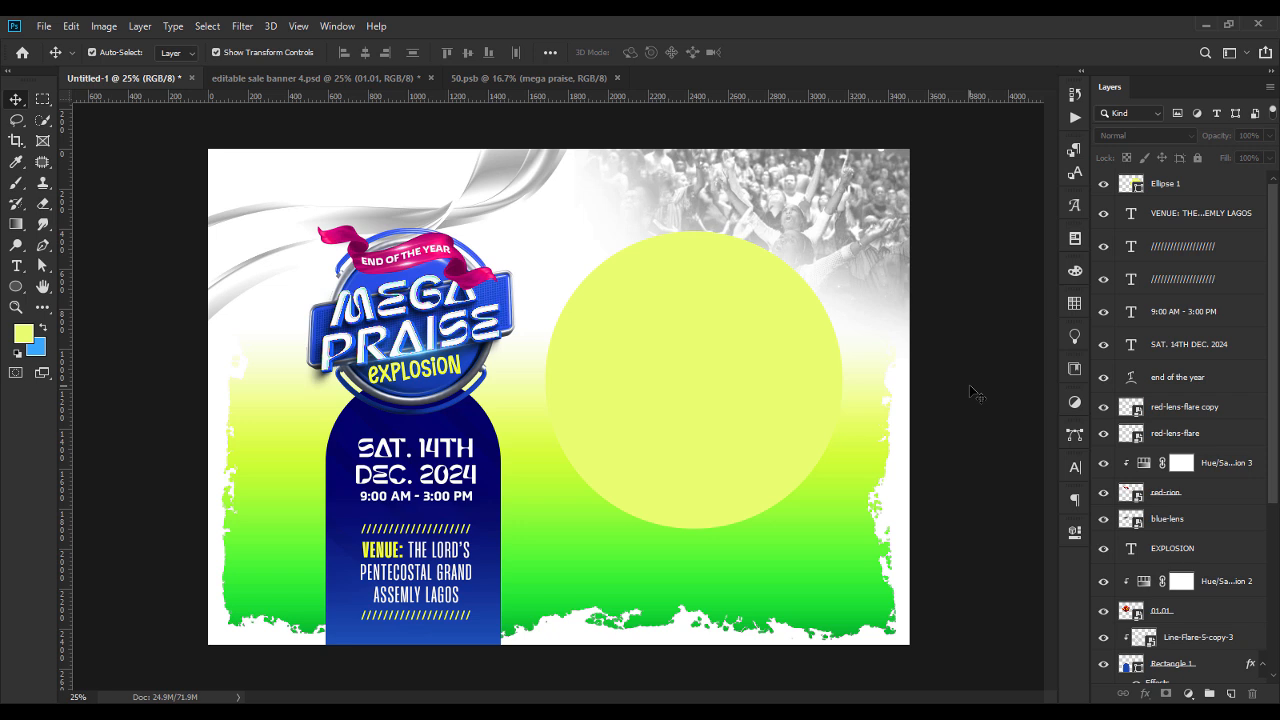
# Set the large circle's fill colour to 75ff00.
pyautogui.click(758, 369)
pyautogui.doubleClick(1131, 184)
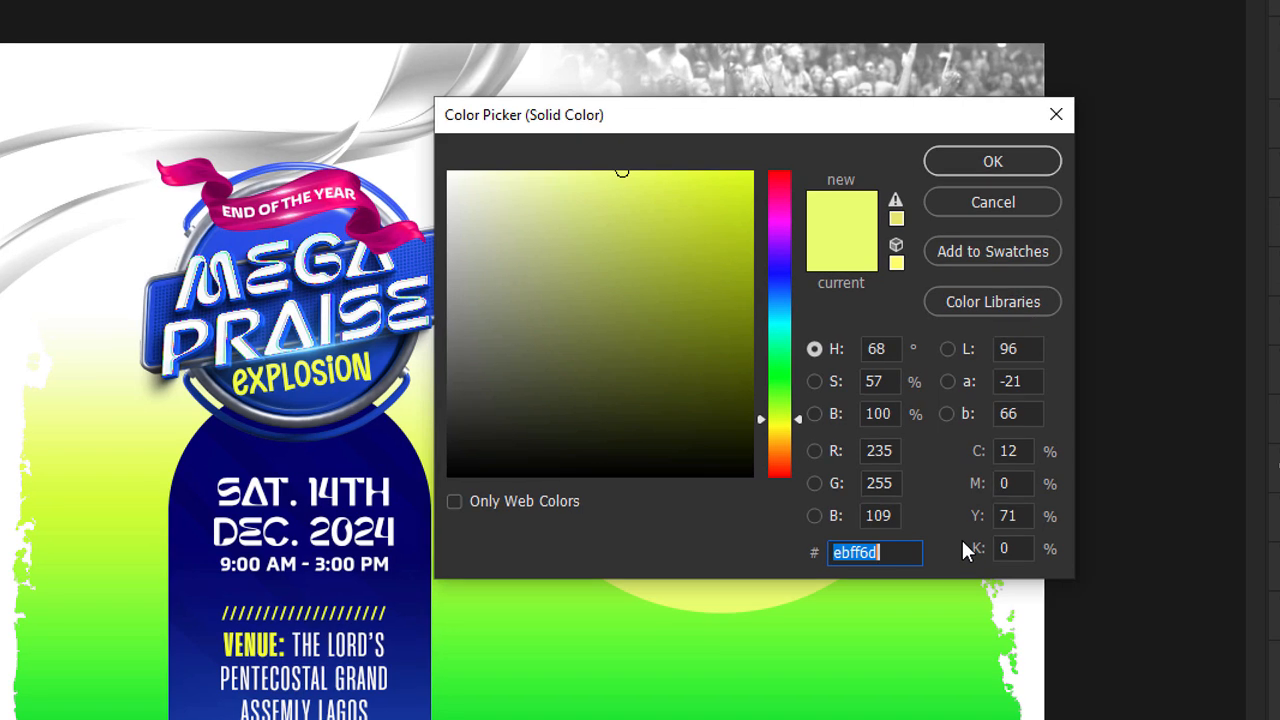
pyautogui.write('75')
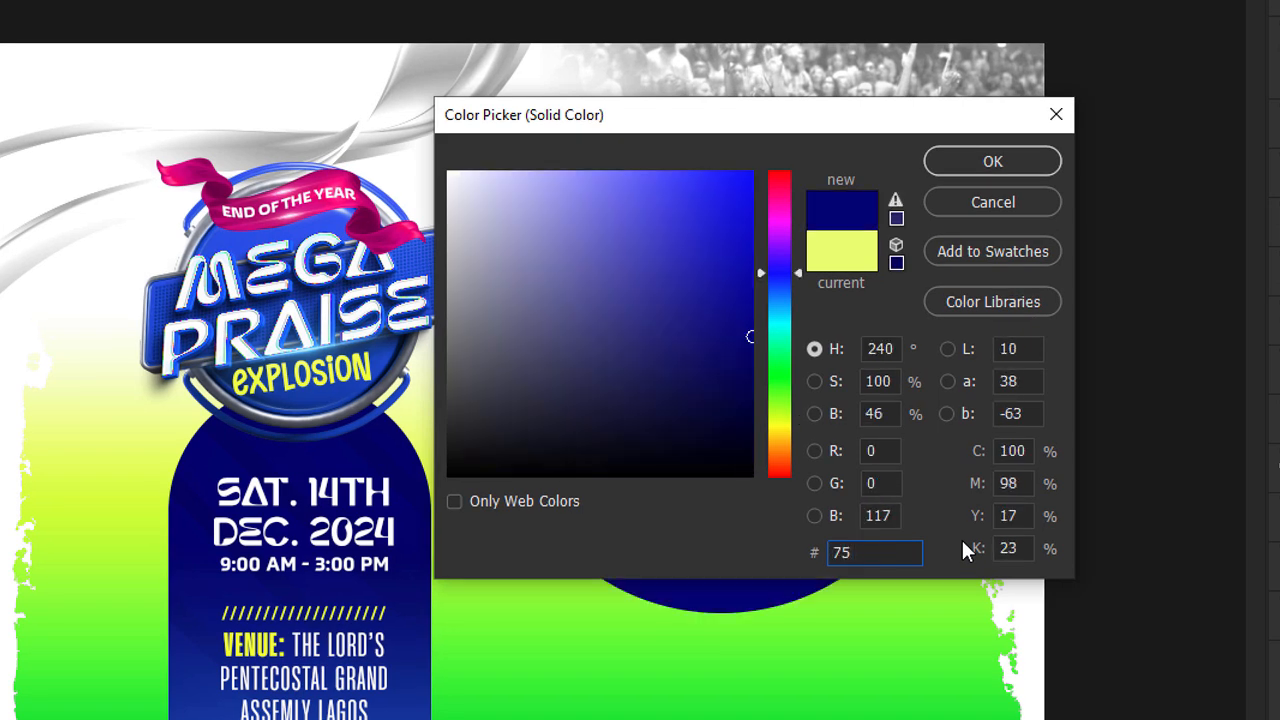
pyautogui.write('FF00')
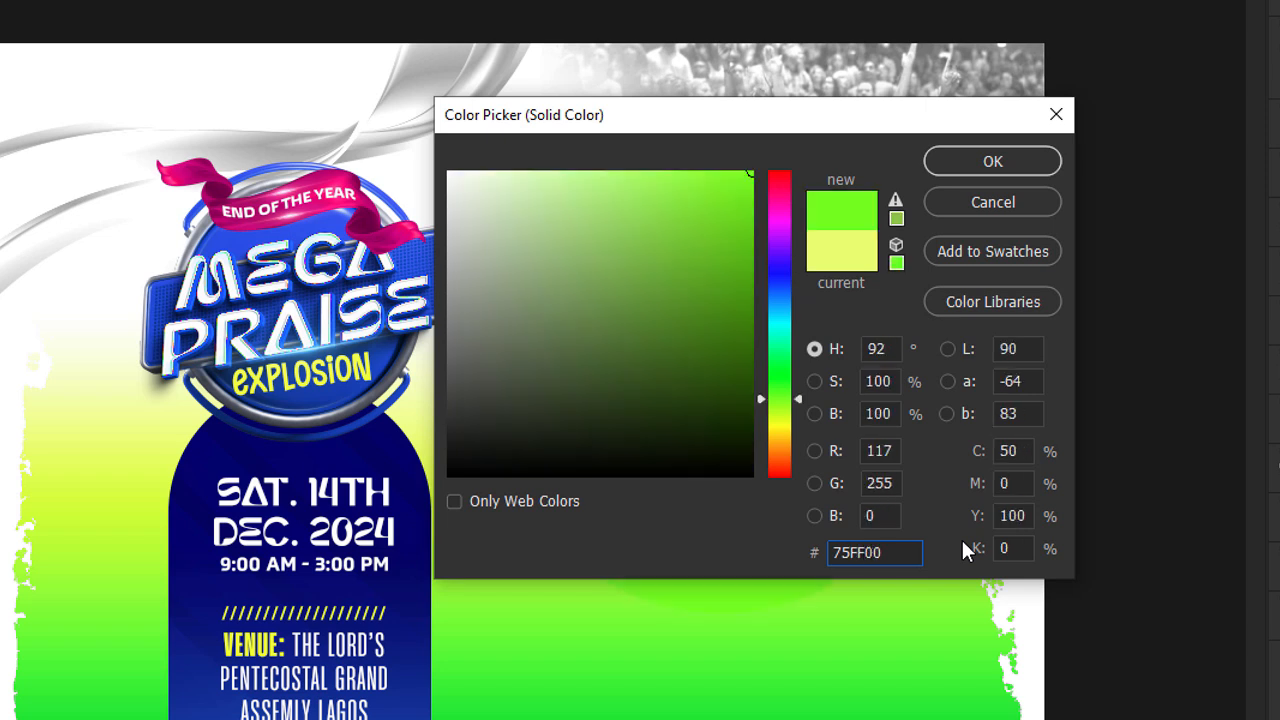
pyautogui.press('Return')
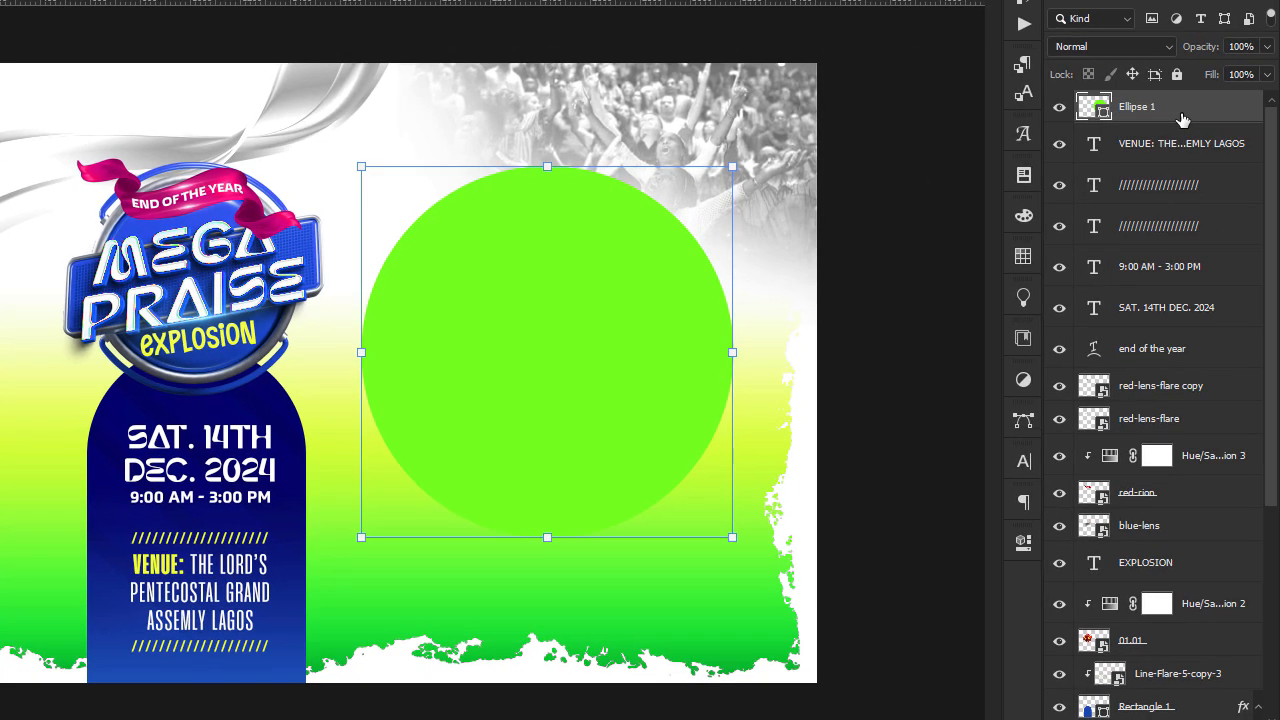
# Add a reversed linear black-to-white Gradient Overlay to the large circle, in Multiply mode at 90° and 100% opacity.
pyautogui.rightClick(1182, 120)
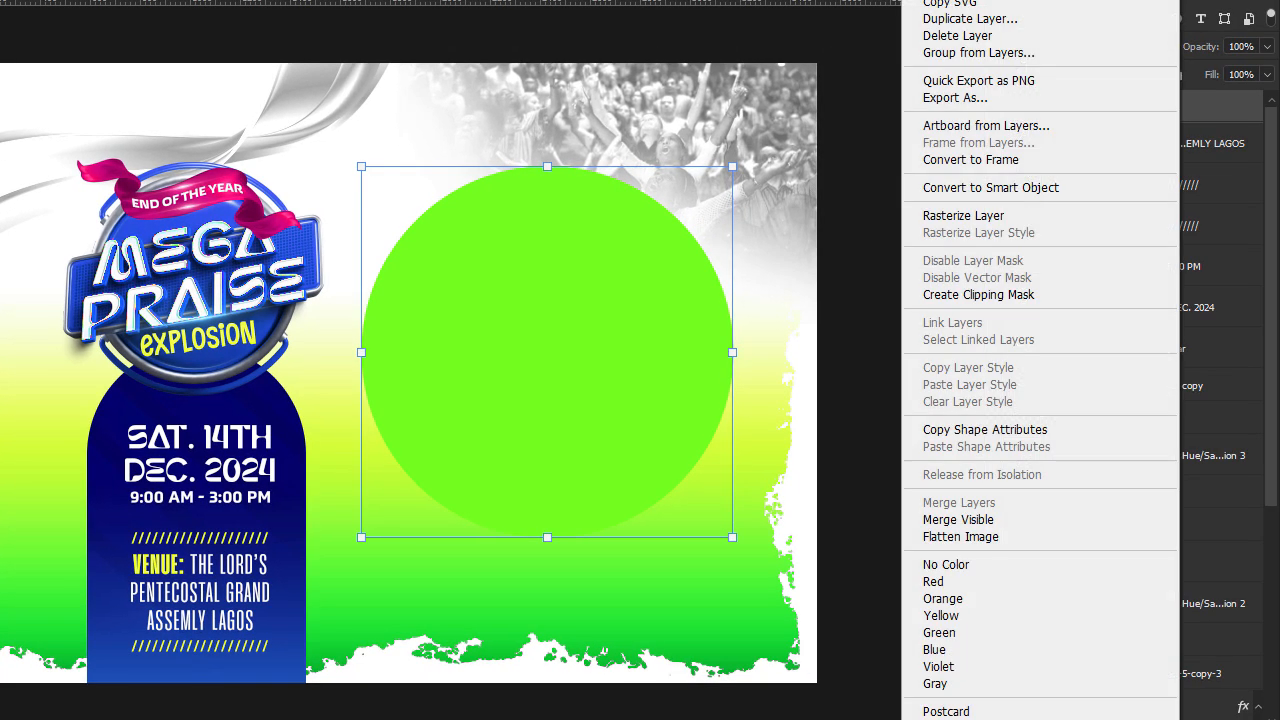
pyautogui.click(990, 188)
pyautogui.moveTo(731, 137); pyautogui.dragTo(624, 115)
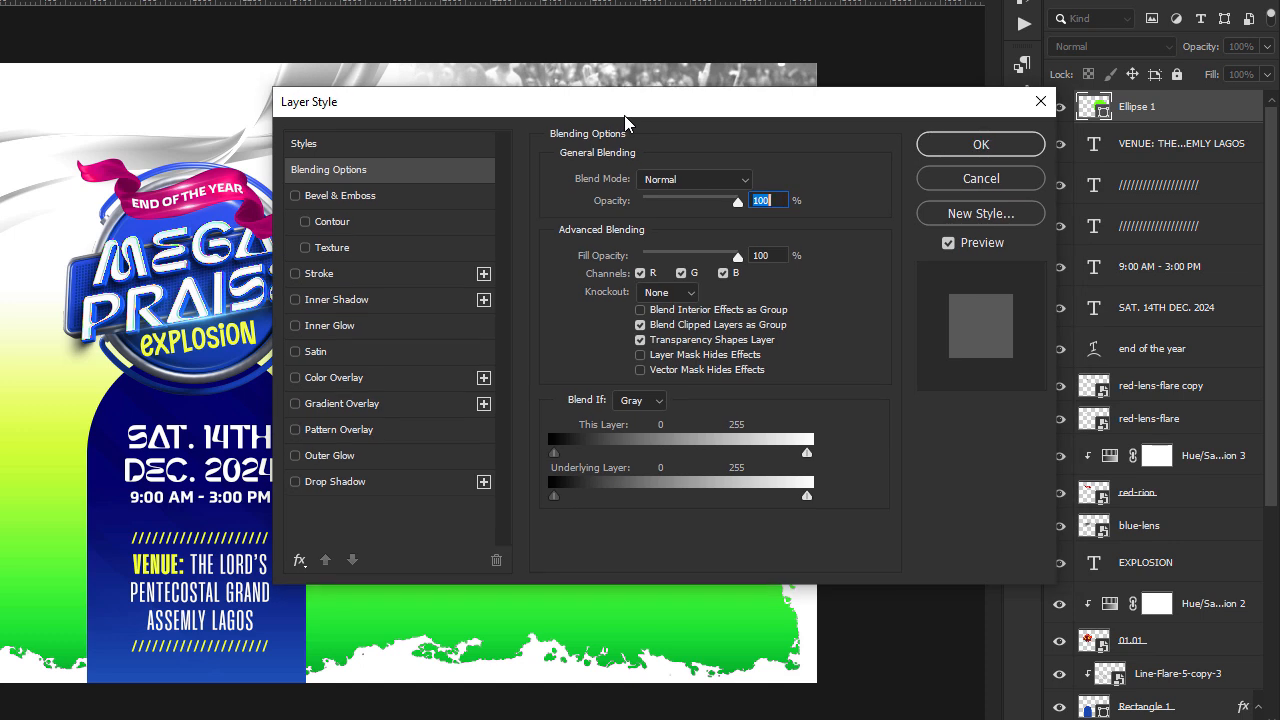
pyautogui.click(335, 403)
pyautogui.moveTo(634, 106); pyautogui.dragTo(447, 127)
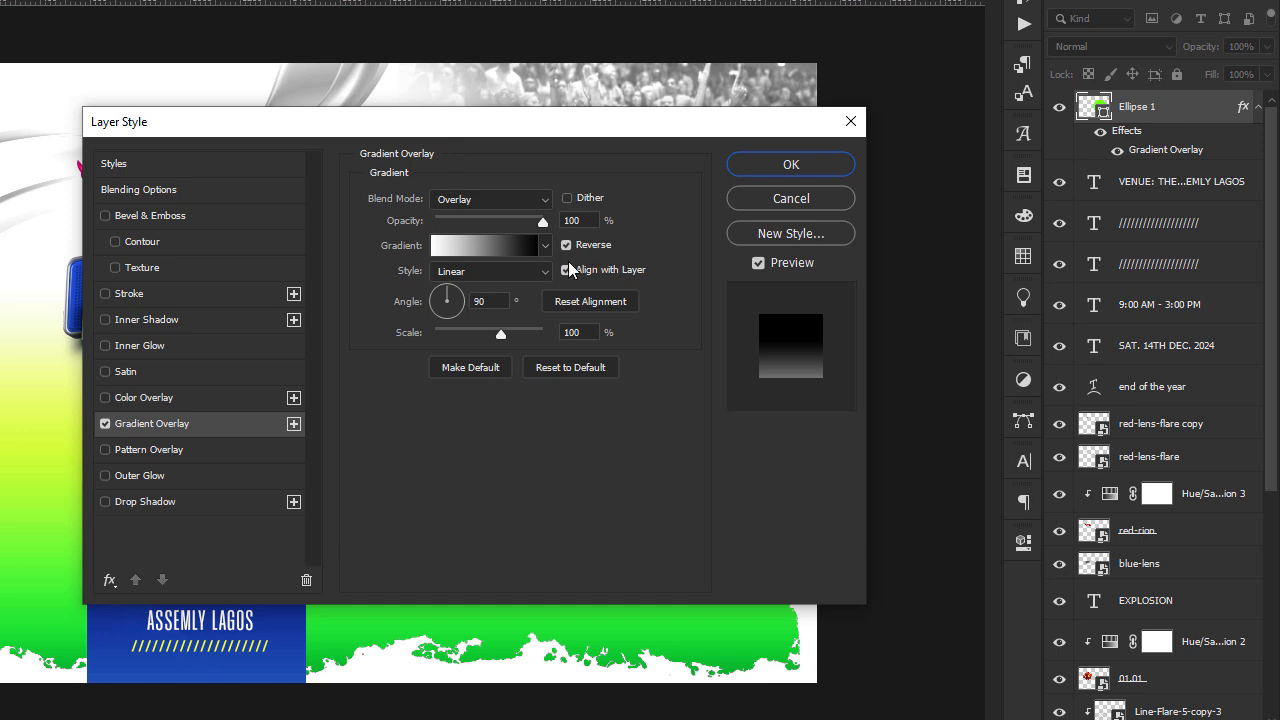
pyautogui.moveTo(526, 134)
pyautogui.mouseDown()
pyautogui.moveTo(929, 377)
pyautogui.moveTo(536, 128)
pyautogui.mouseUp()
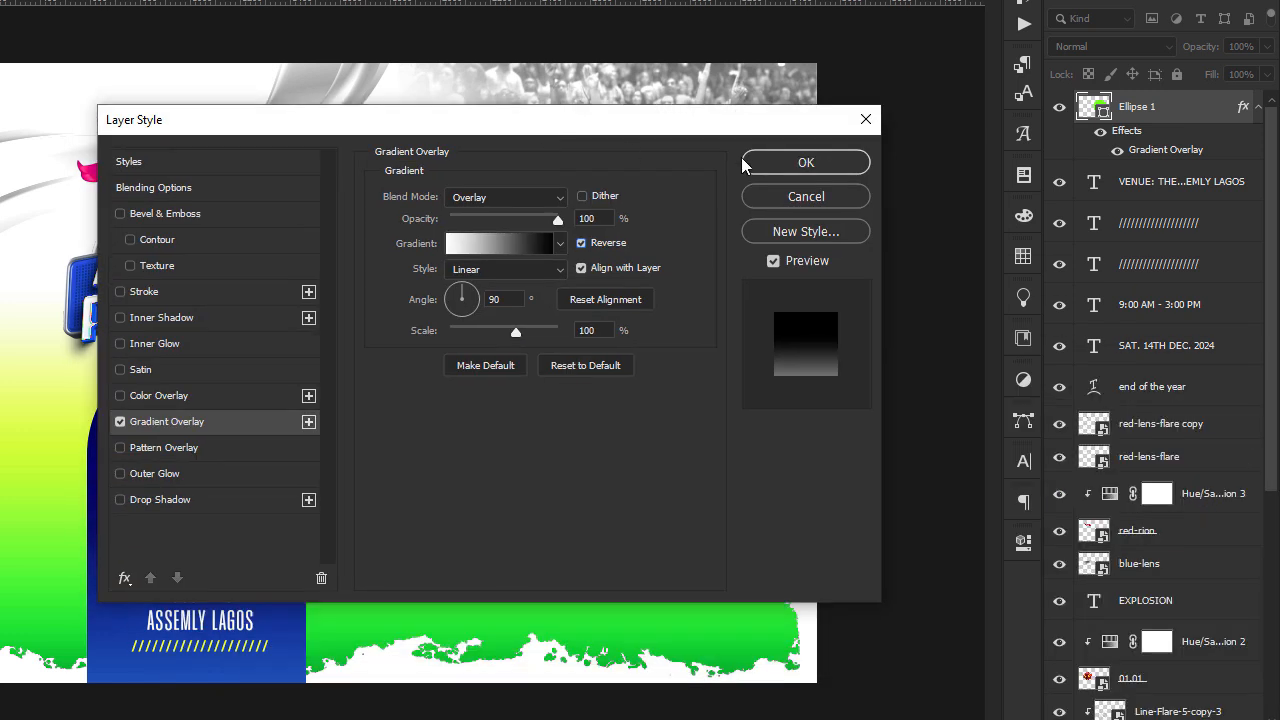
pyautogui.click(530, 200)
pyautogui.click(486, 276)
pyautogui.moveTo(497, 120); pyautogui.dragTo(911, 299)
pyautogui.moveTo(457, 371); pyautogui.dragTo(470, 297)
pyautogui.moveTo(1077, 304); pyautogui.dragTo(570, 190)
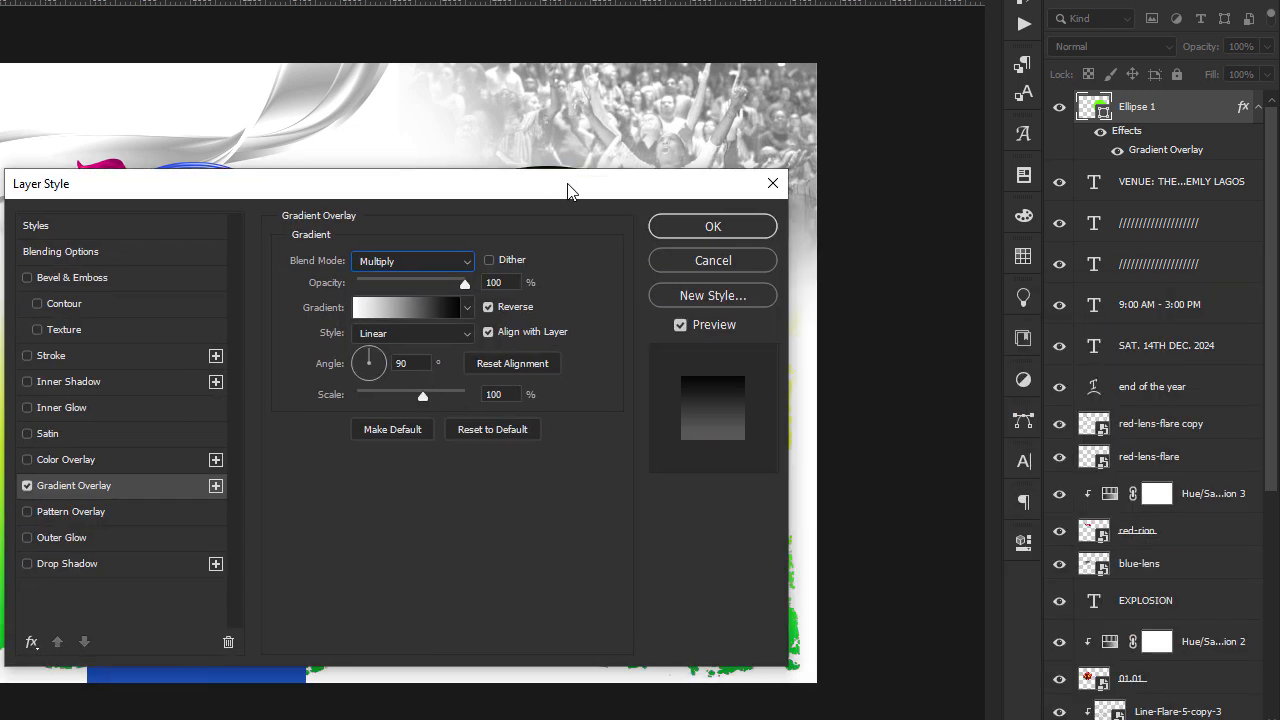
pyautogui.click(737, 232)
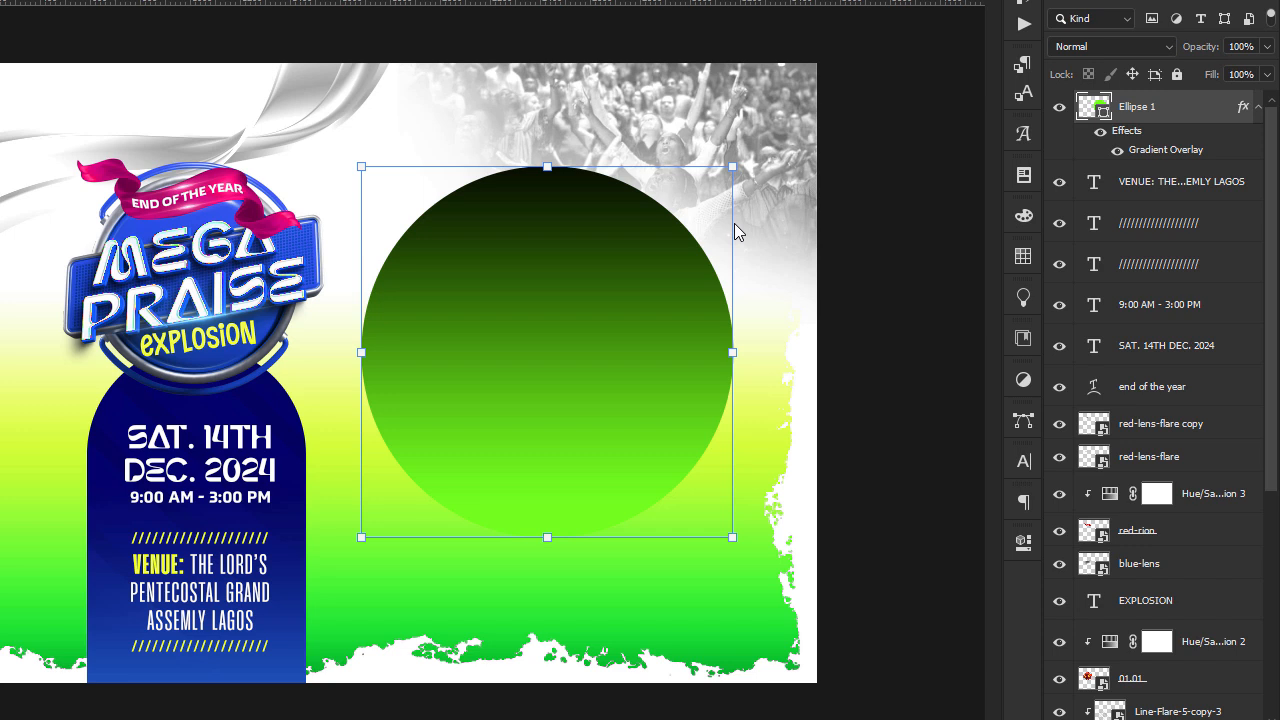
# Duplicate the circle, shrink the copy about its centre to roughly 62%, and clear the copy's layer style.
pyautogui.hotkey('ctrl', 'j')
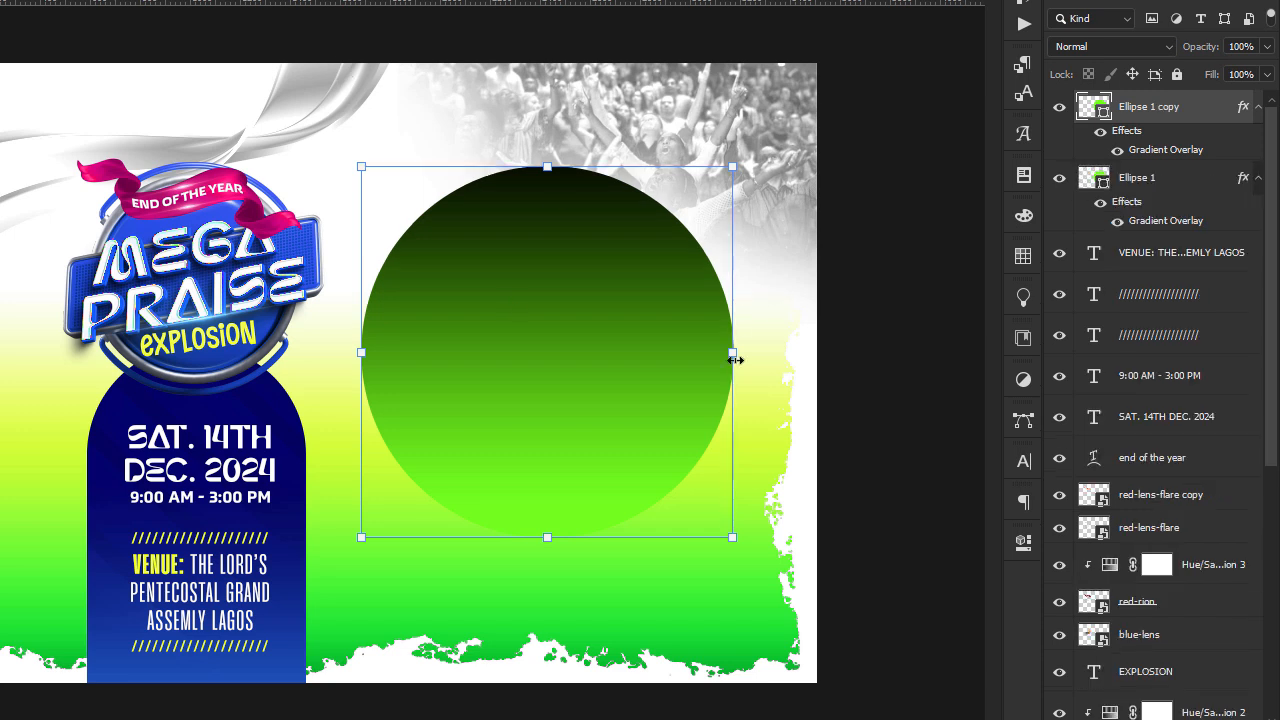
pyautogui.moveTo(735, 359); pyautogui.dragTo(661, 352)
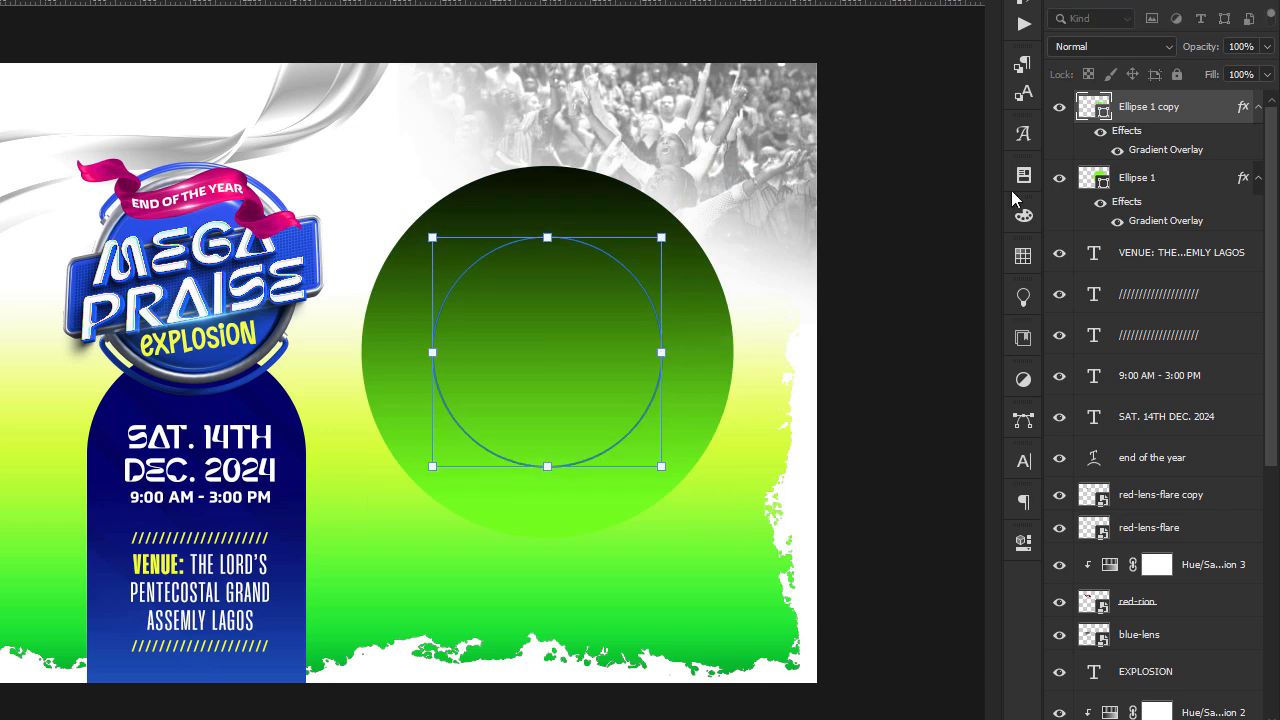
pyautogui.rightClick(1148, 147)
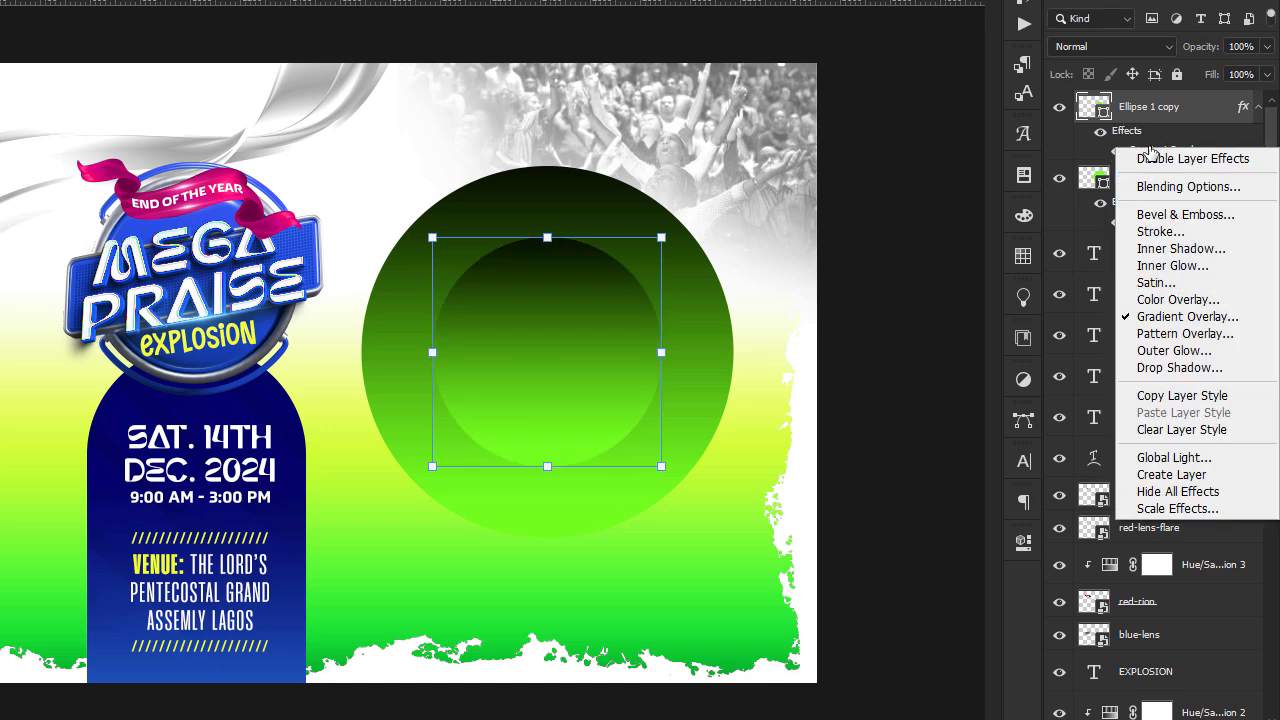
pyautogui.click(1183, 430)
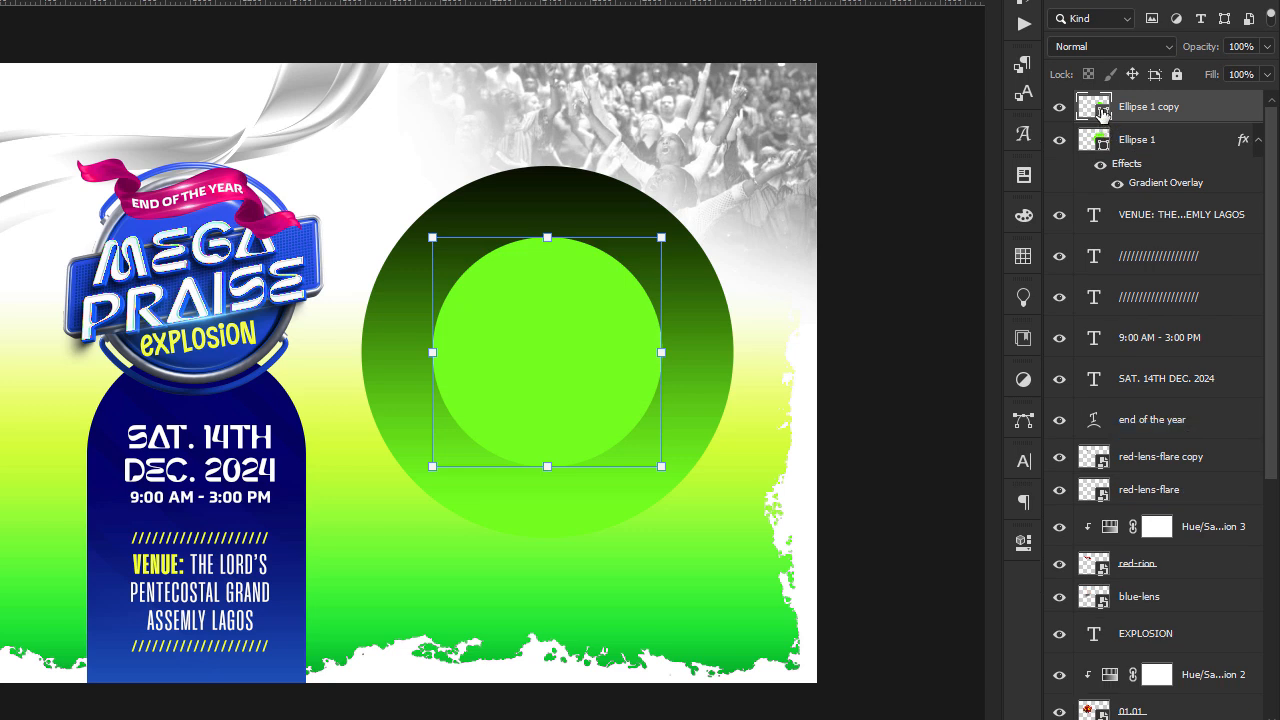
# Fill the smaller inner circle with white, ffffff.
pyautogui.doubleClick(1102, 112)
pyautogui.write('ffffff')
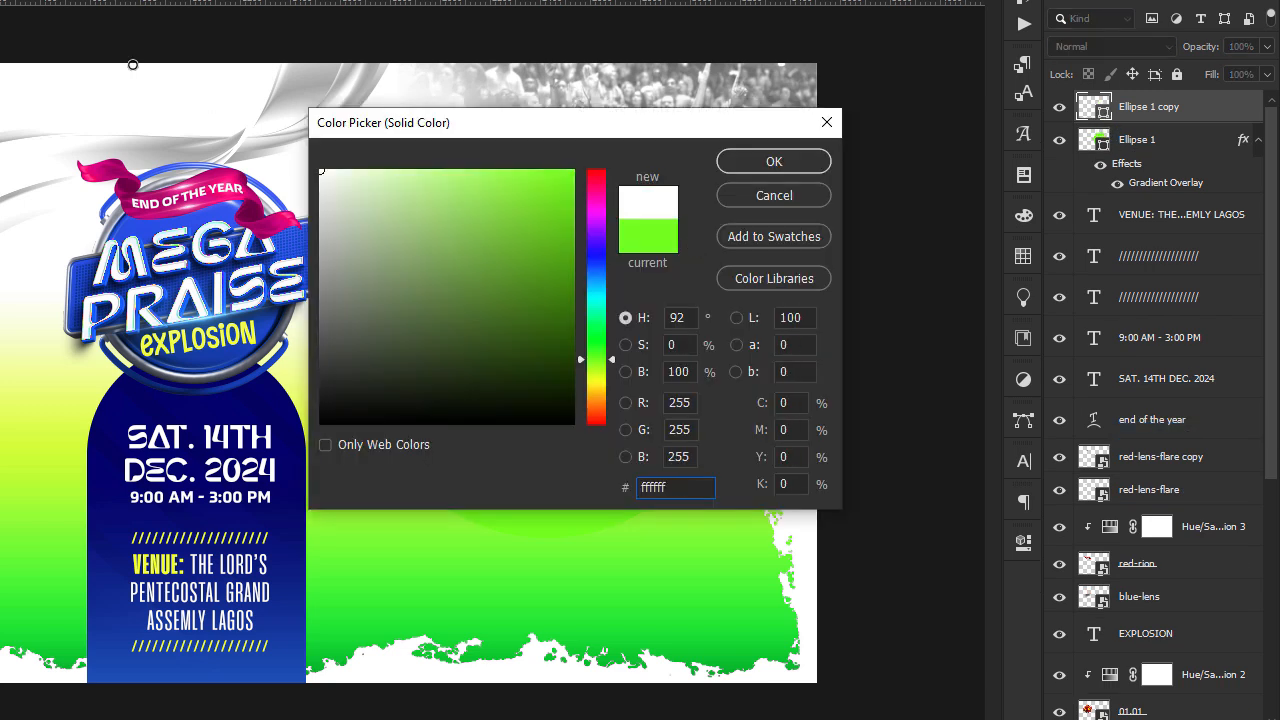
pyautogui.press('Return')
pyautogui.click(923, 346)
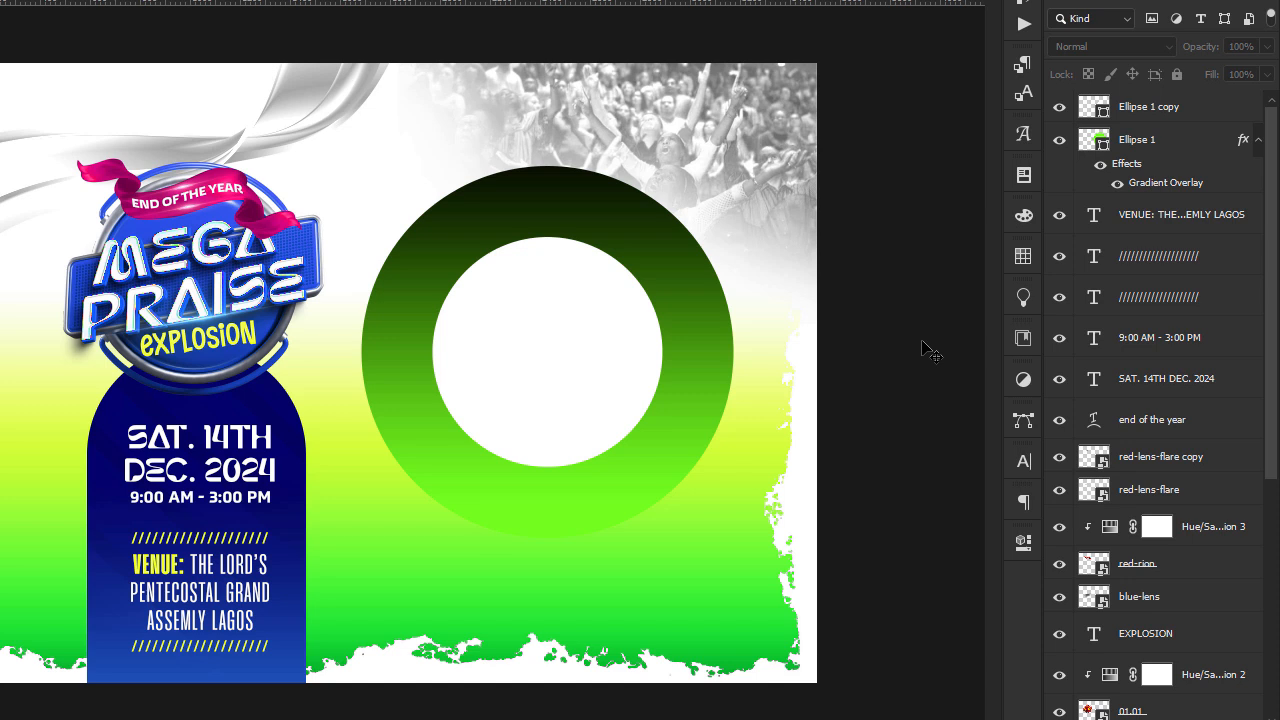
# Add a white Inner Glow to the large green circle, in Overlay mode at 100% opacity with a 90 px size.
pyautogui.click(691, 331)
pyautogui.rightClick(1186, 151)
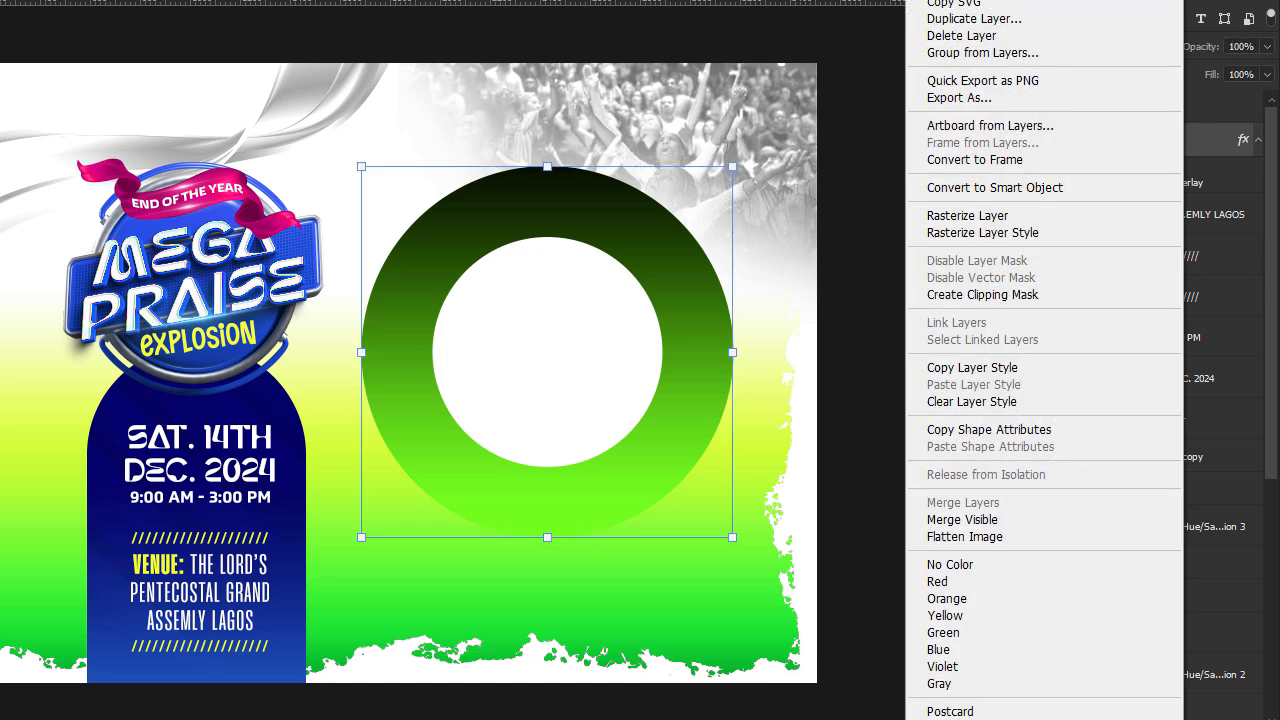
pyautogui.click(968, 0)
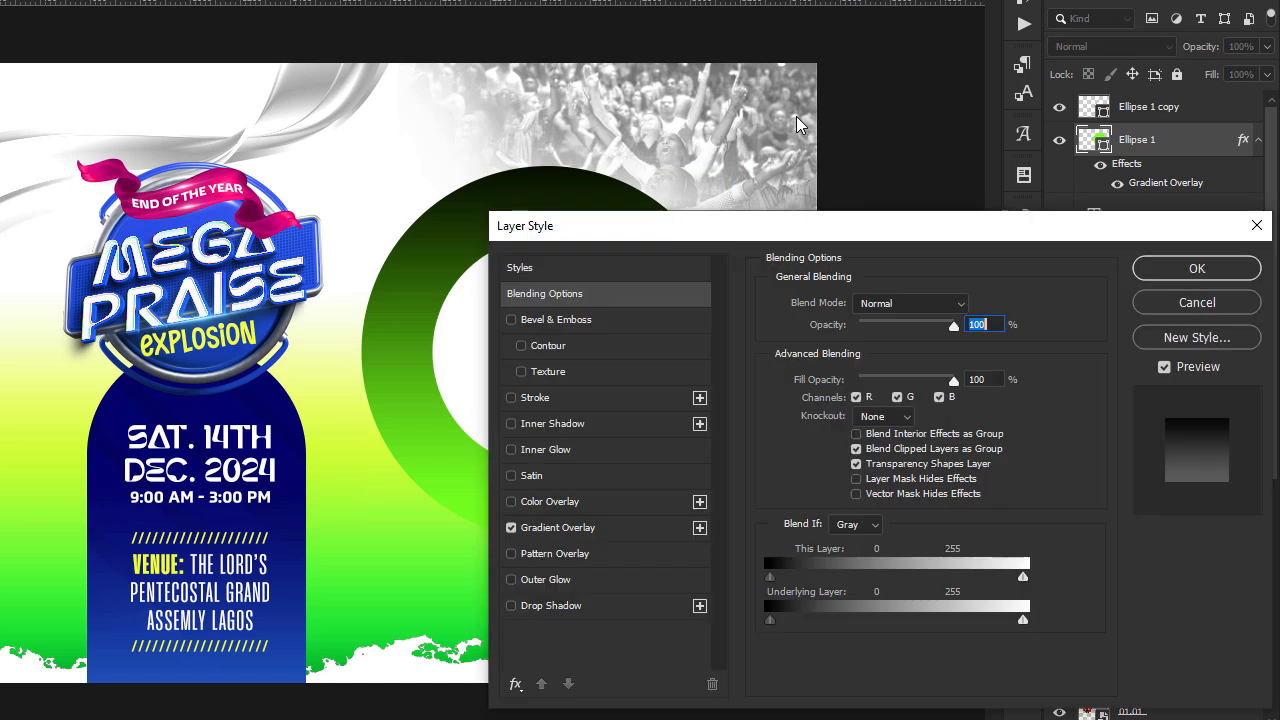
pyautogui.moveTo(654, 236); pyautogui.dragTo(585, 150)
pyautogui.click(477, 364)
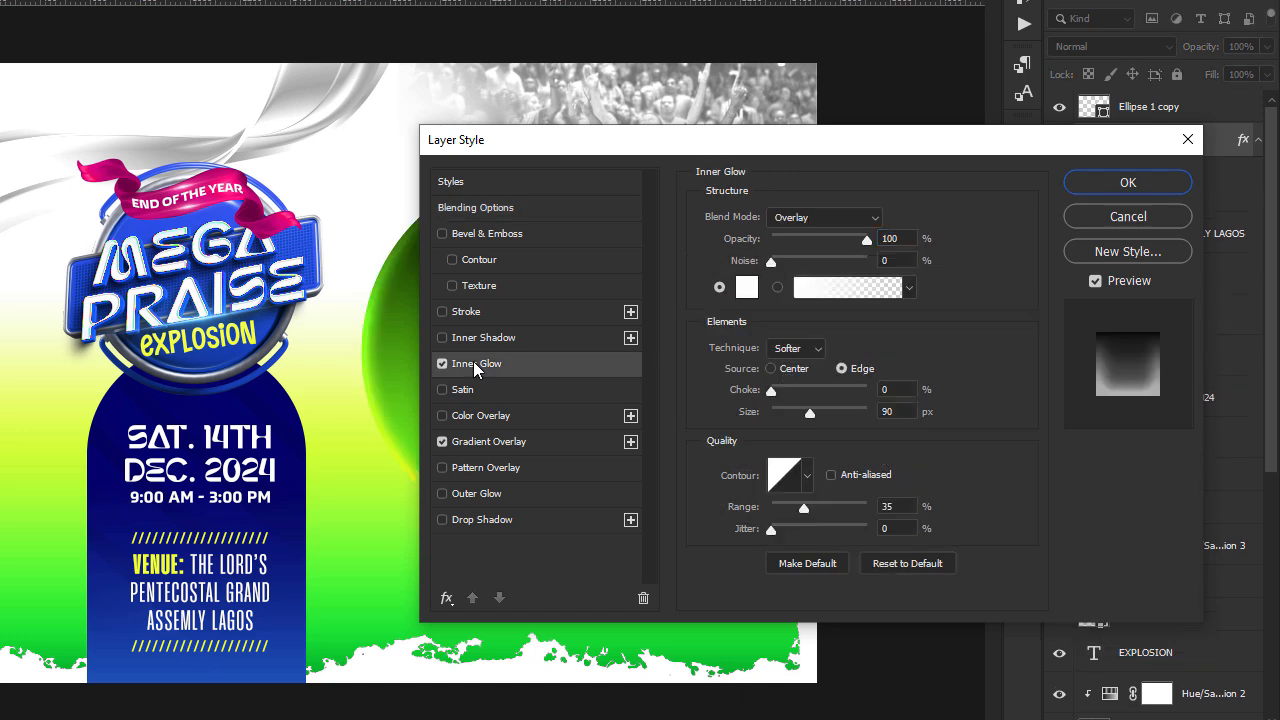
pyautogui.moveTo(886, 140); pyautogui.dragTo(716, 128)
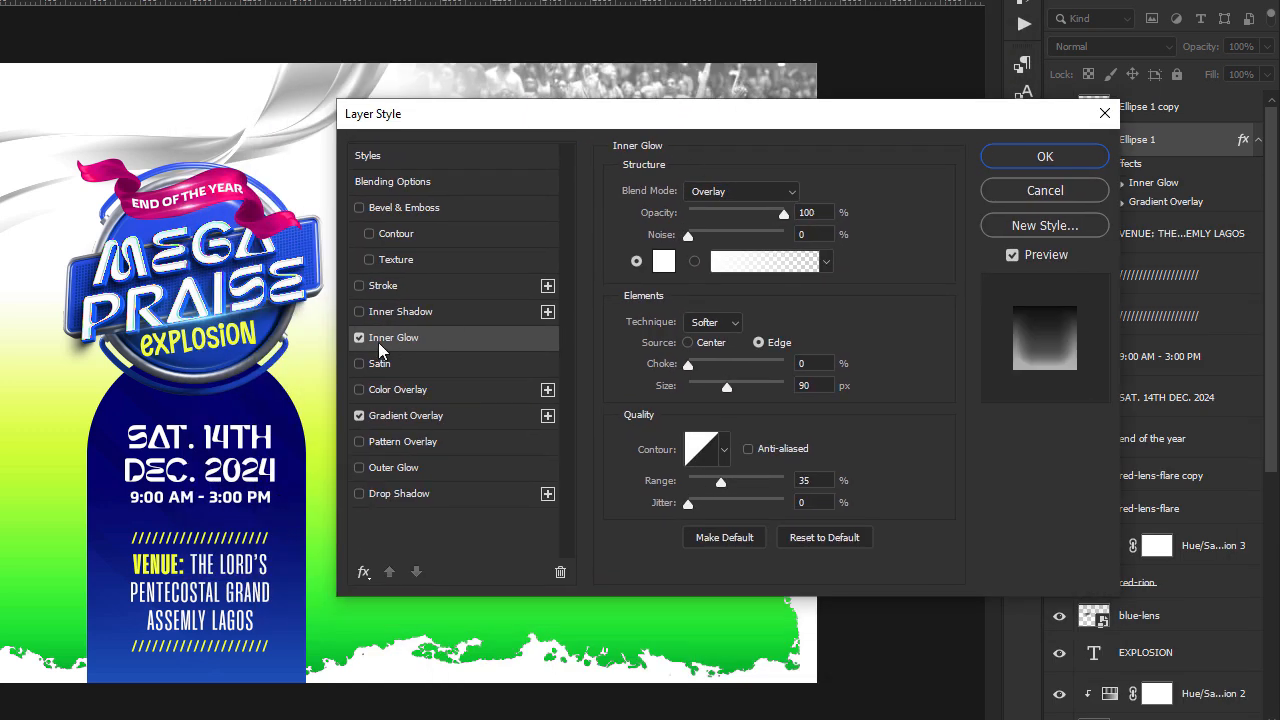
pyautogui.click(361, 340)
pyautogui.moveTo(503, 118); pyautogui.dragTo(822, 176)
pyautogui.click(679, 396)
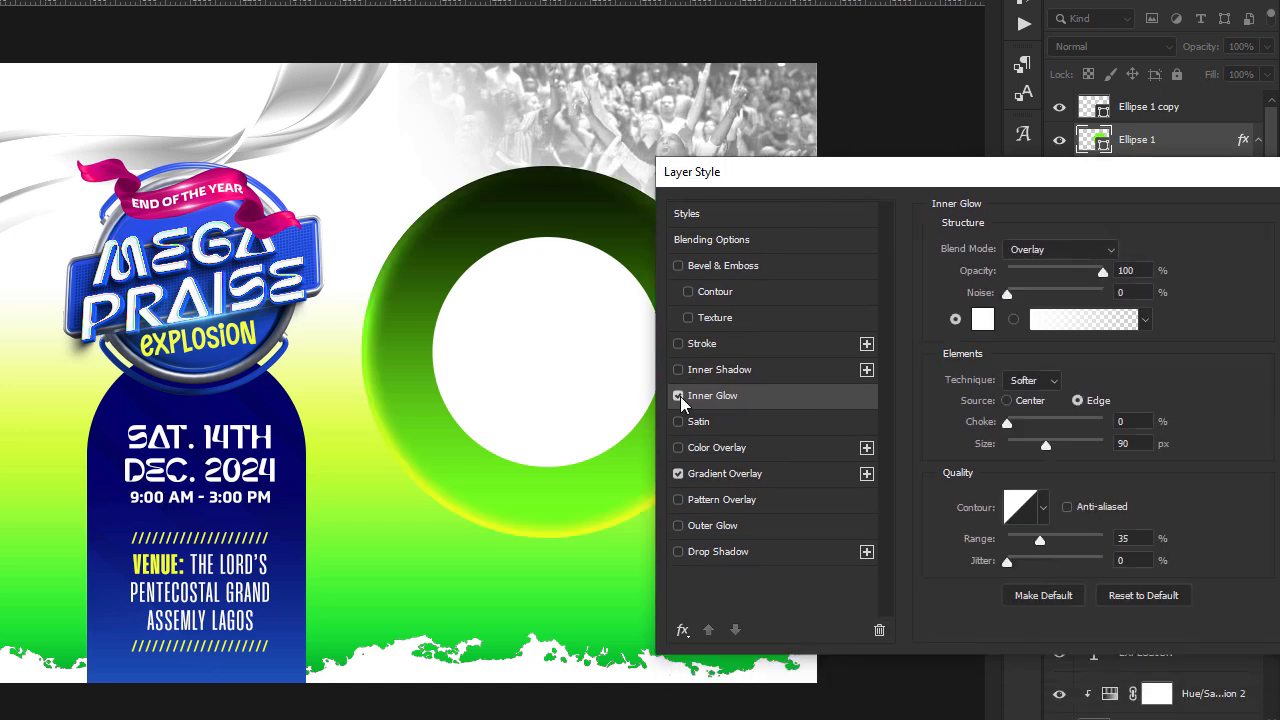
pyautogui.moveTo(733, 170); pyautogui.dragTo(161, 103)
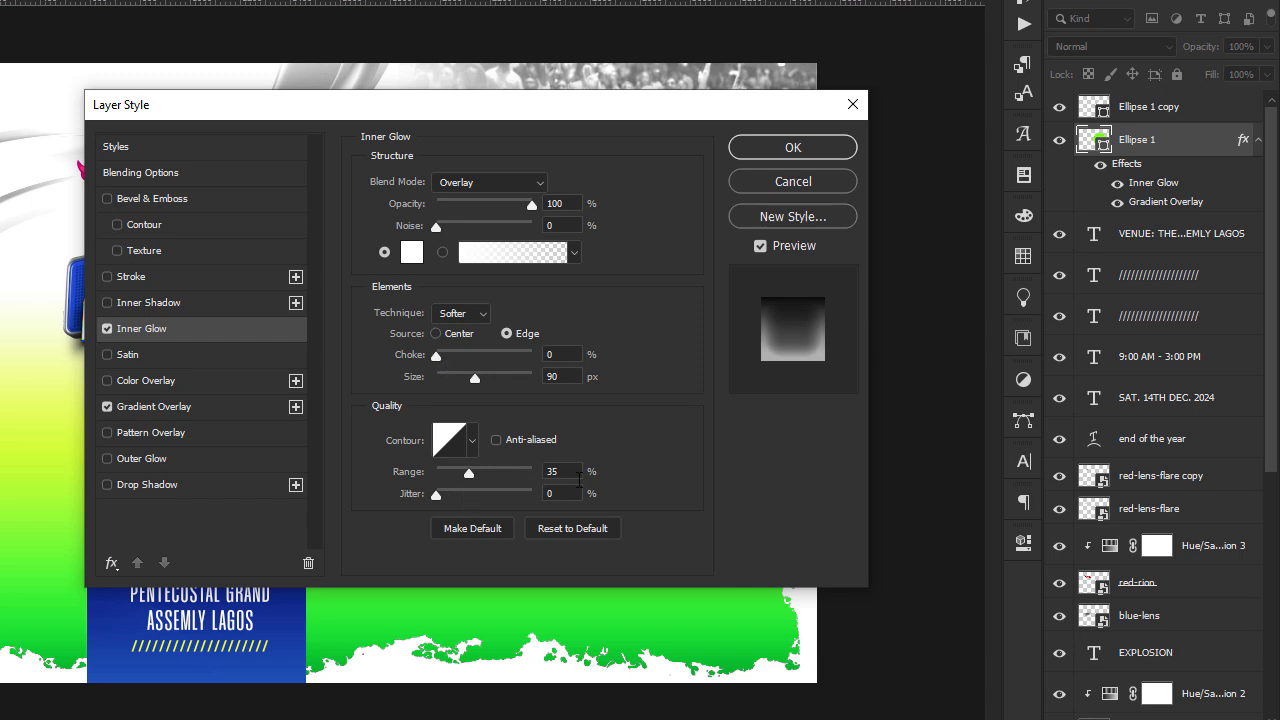
pyautogui.click(472, 441)
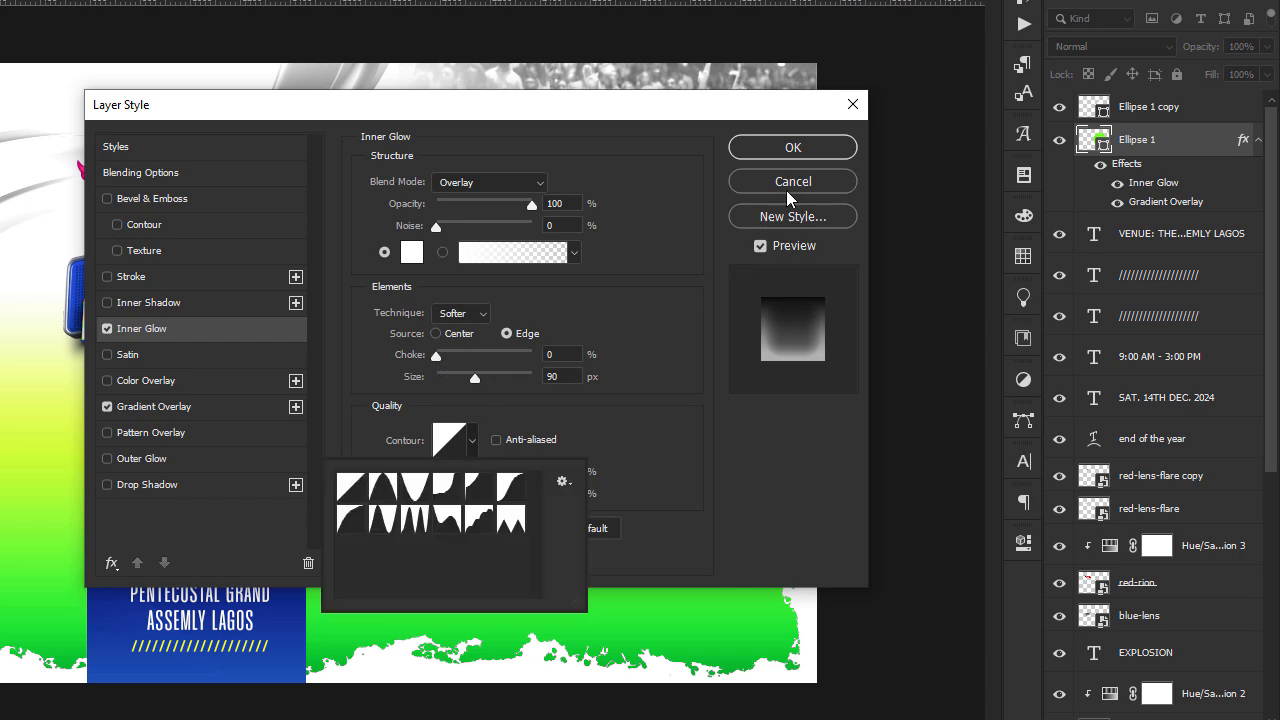
pyautogui.click(797, 150)
pyautogui.click(797, 150)
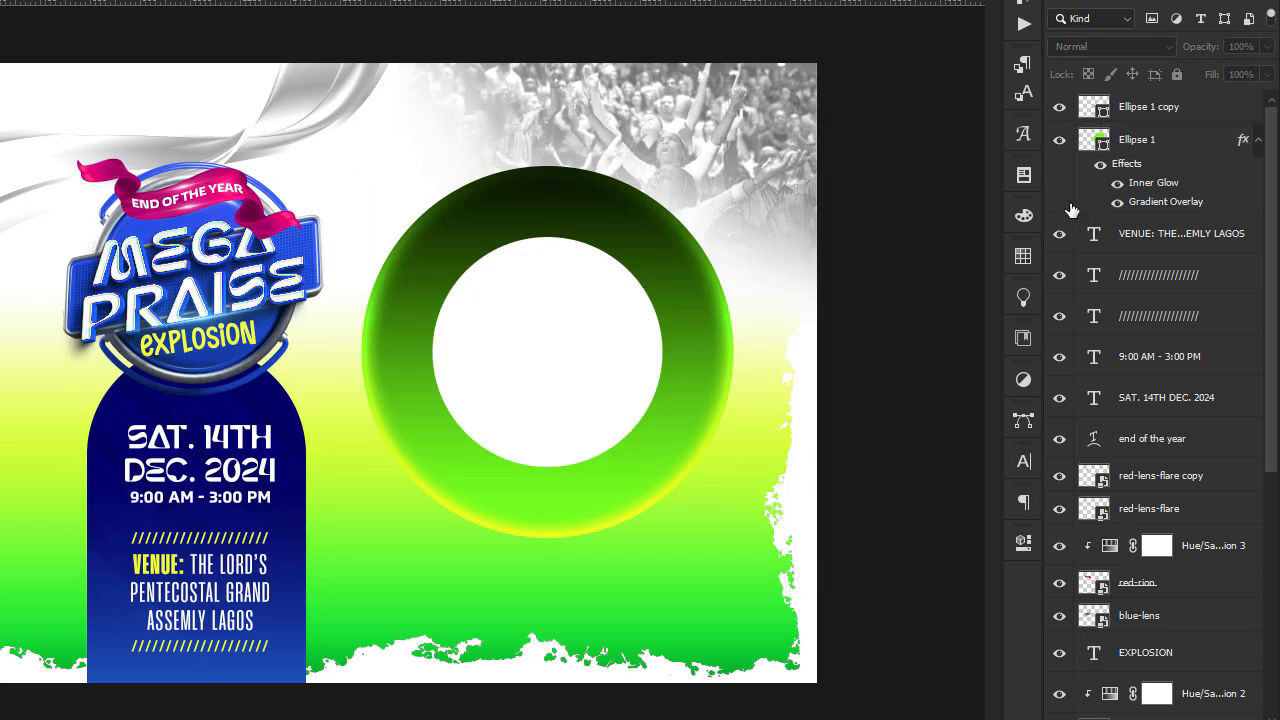
pyautogui.click(1257, 140)
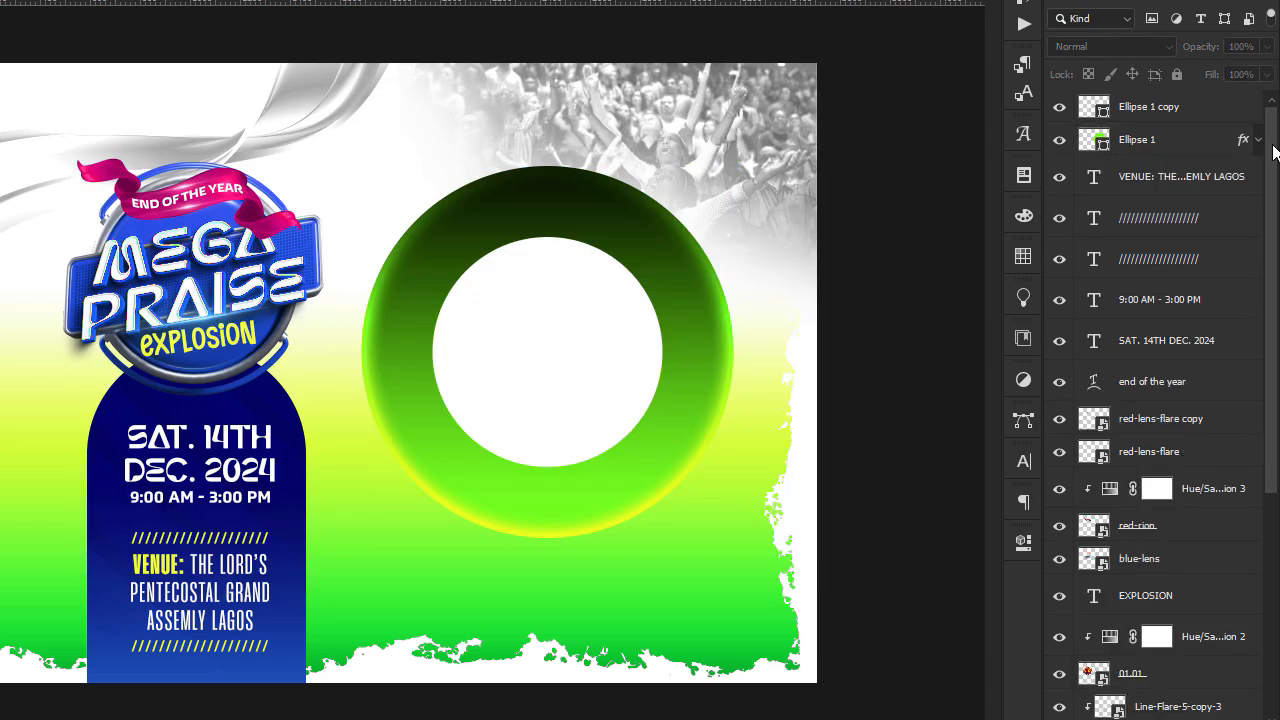
# Duplicate the white inner circle and enlarge the copy from its centre to about 1232 px in diameter.
pyautogui.click(1230, 108)
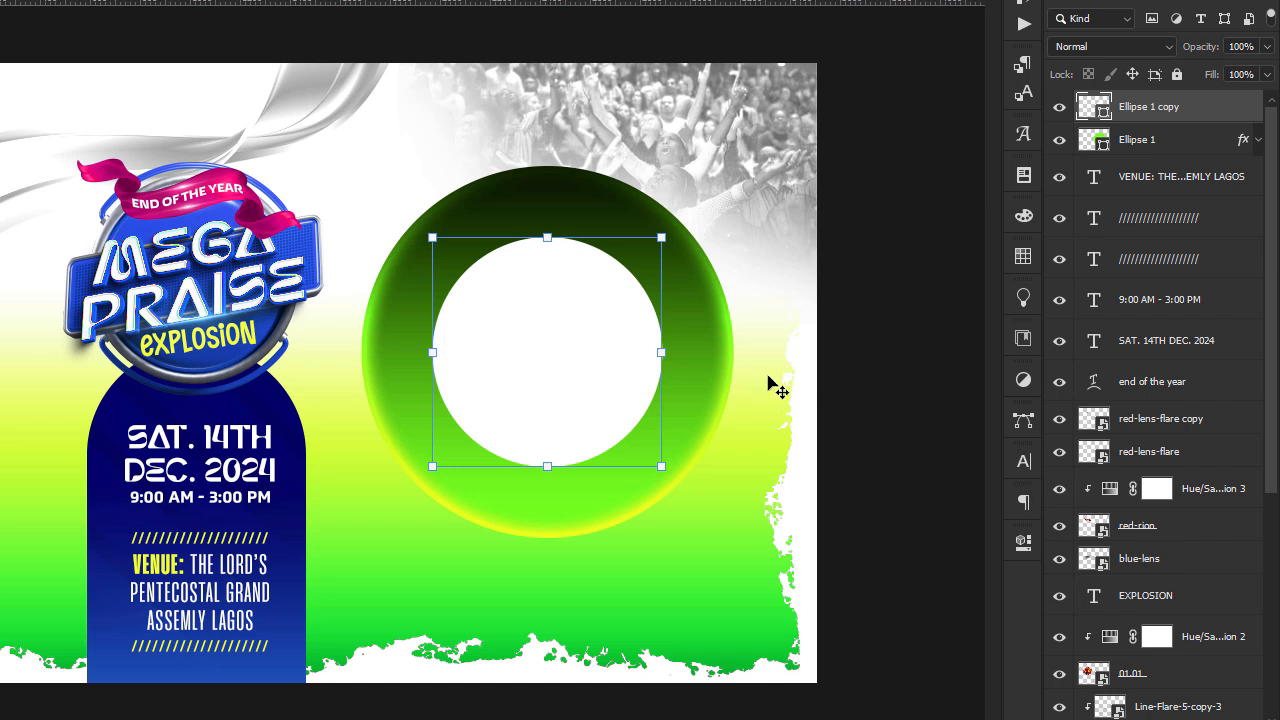
pyautogui.hotkey('ctrl', 'j')
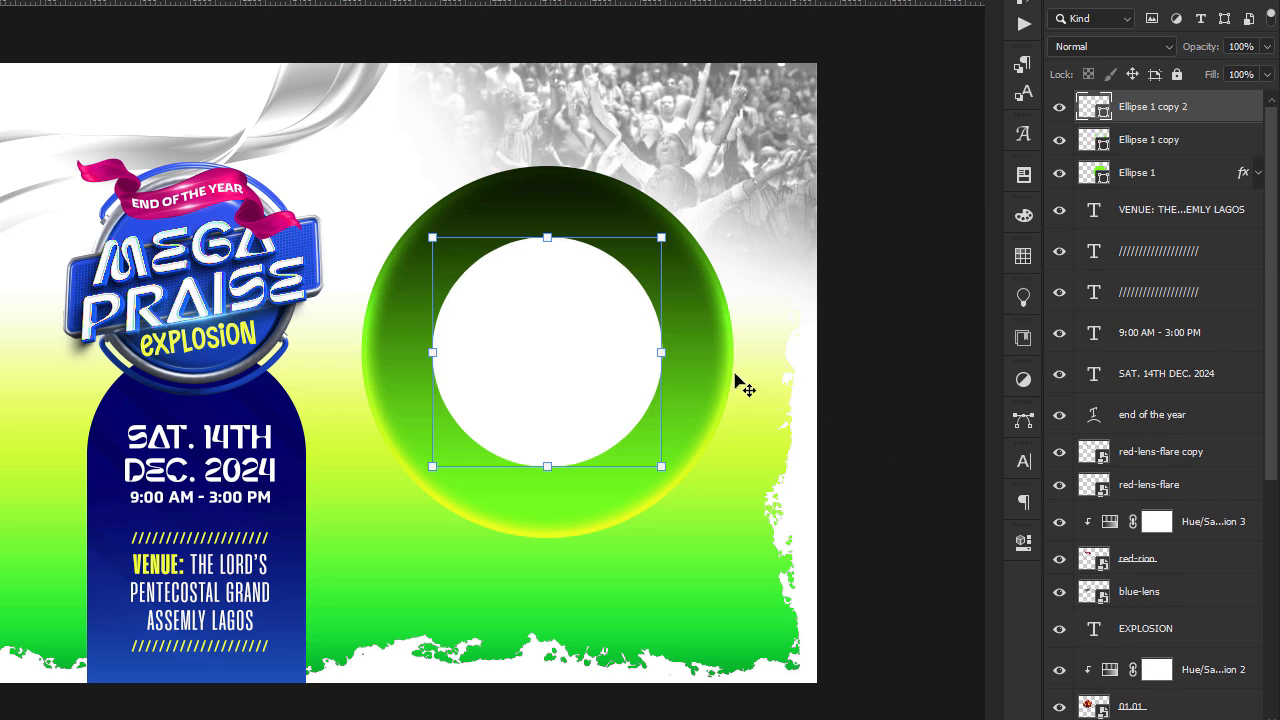
pyautogui.moveTo(662, 352); pyautogui.dragTo(705, 361)
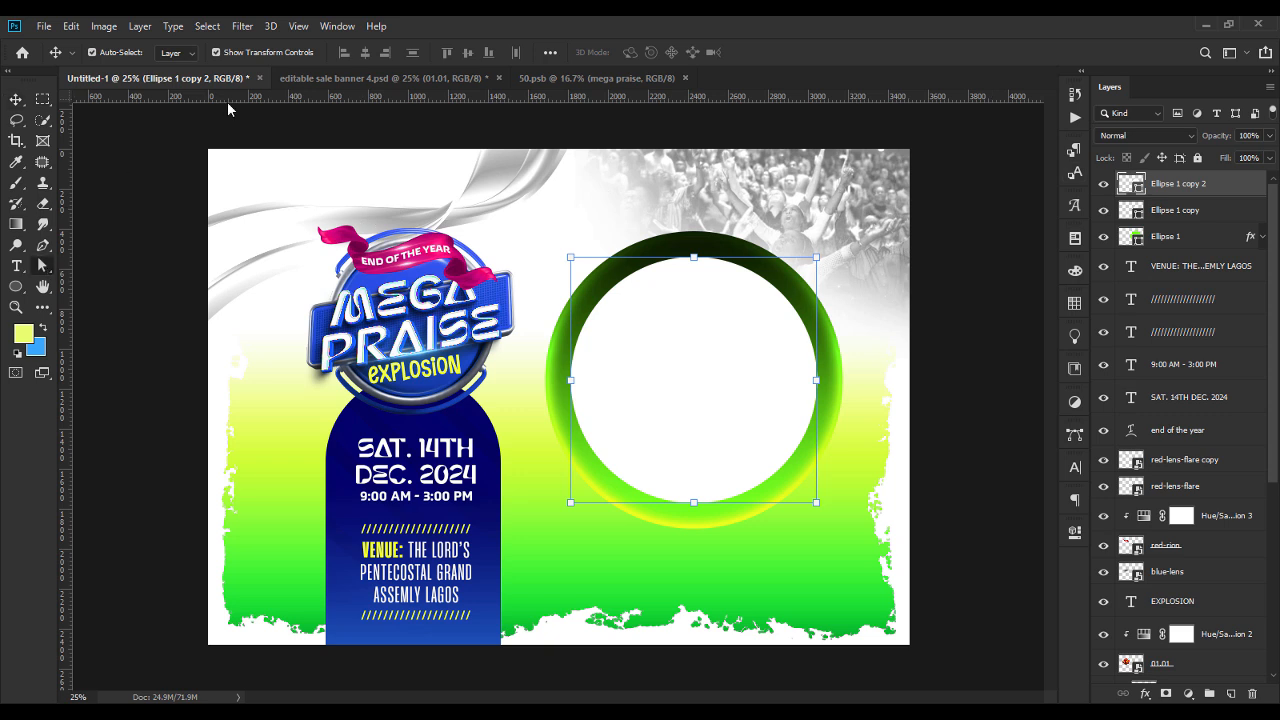
# Remove the enlarged circle copy's fill and set its stroke width to about 7.41 px.
pyautogui.press('a')
pyautogui.click(302, 56)
pyautogui.click(245, 133)
pyautogui.click(243, 53)
pyautogui.click(173, 83)
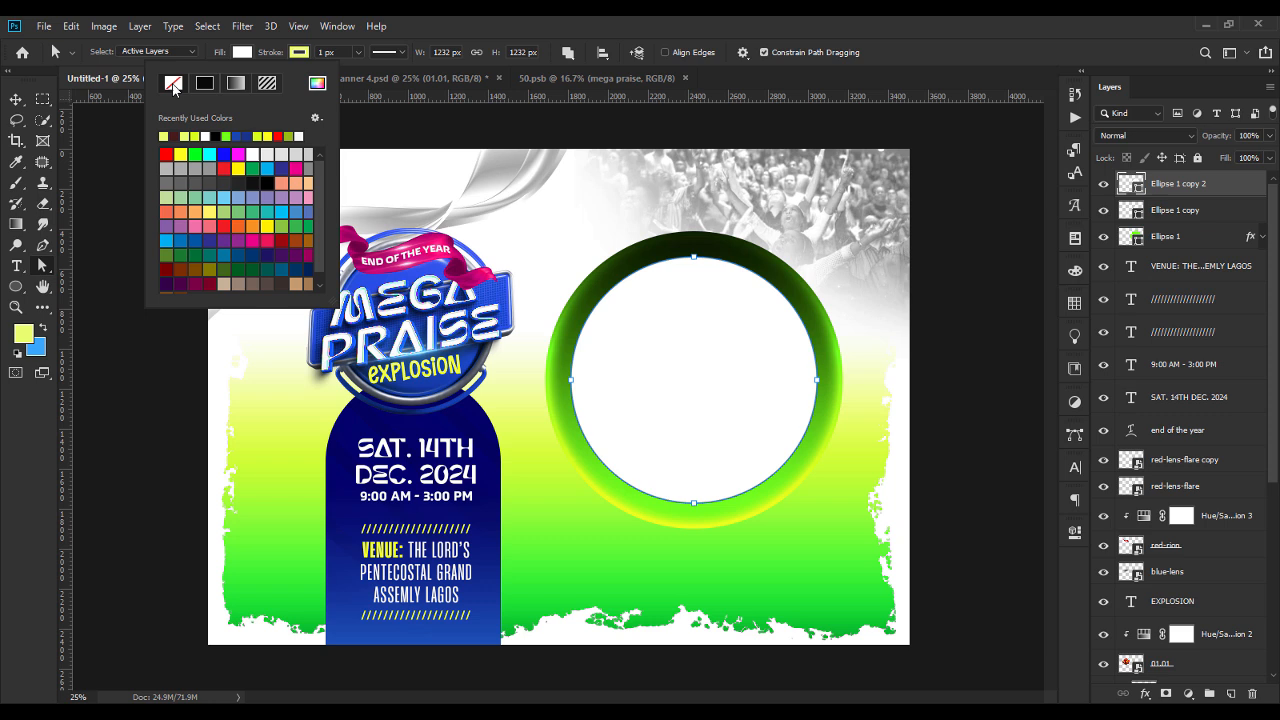
pyautogui.click(302, 56)
pyautogui.click(329, 52)
pyautogui.click(306, 57)
pyautogui.click(358, 55)
pyautogui.moveTo(358, 71); pyautogui.dragTo(361, 71)
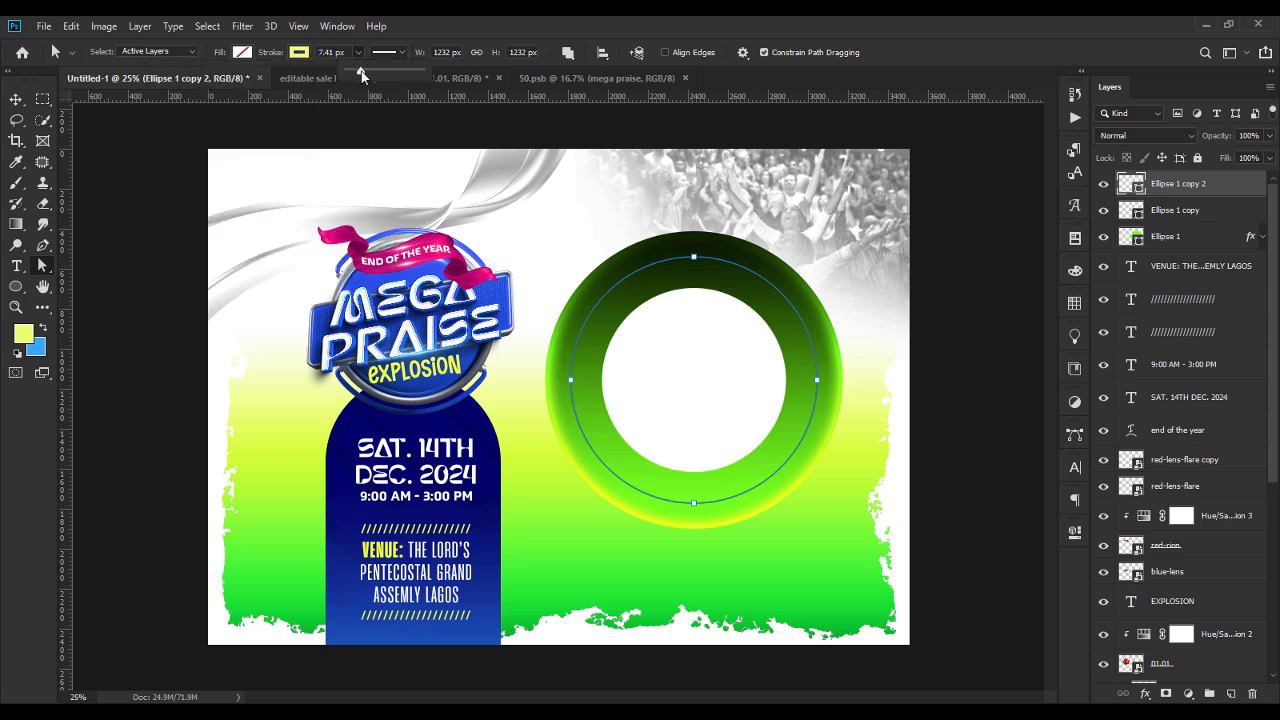
# Add the text PERFORMING ARTIST along the path of the thin circle outline on the green ring.
pyautogui.click(16, 266)
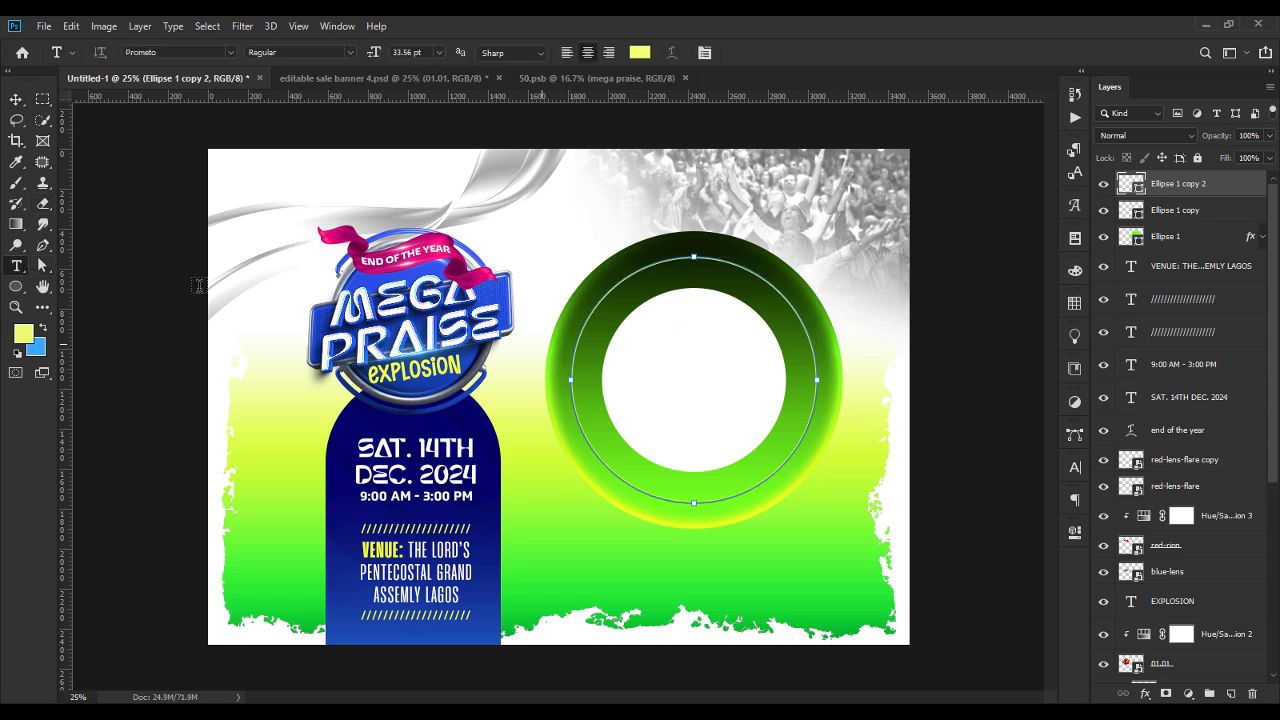
pyautogui.click(576, 345)
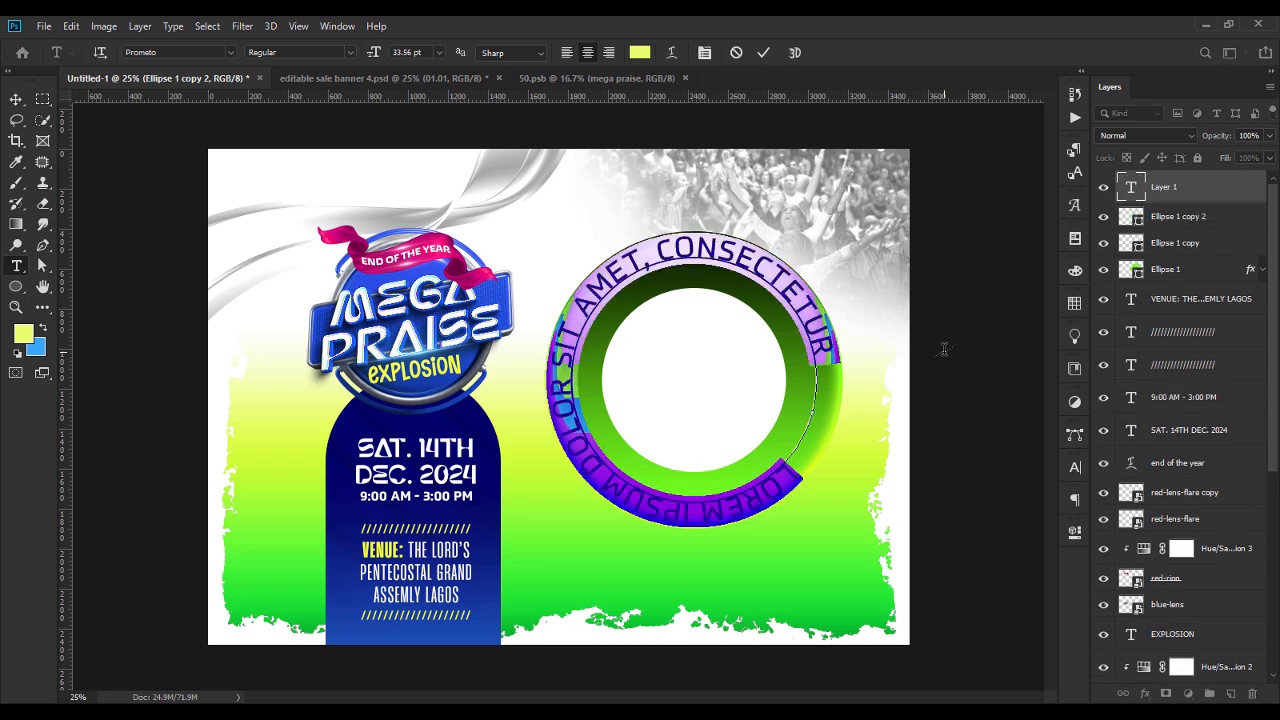
pyautogui.write('PFER')
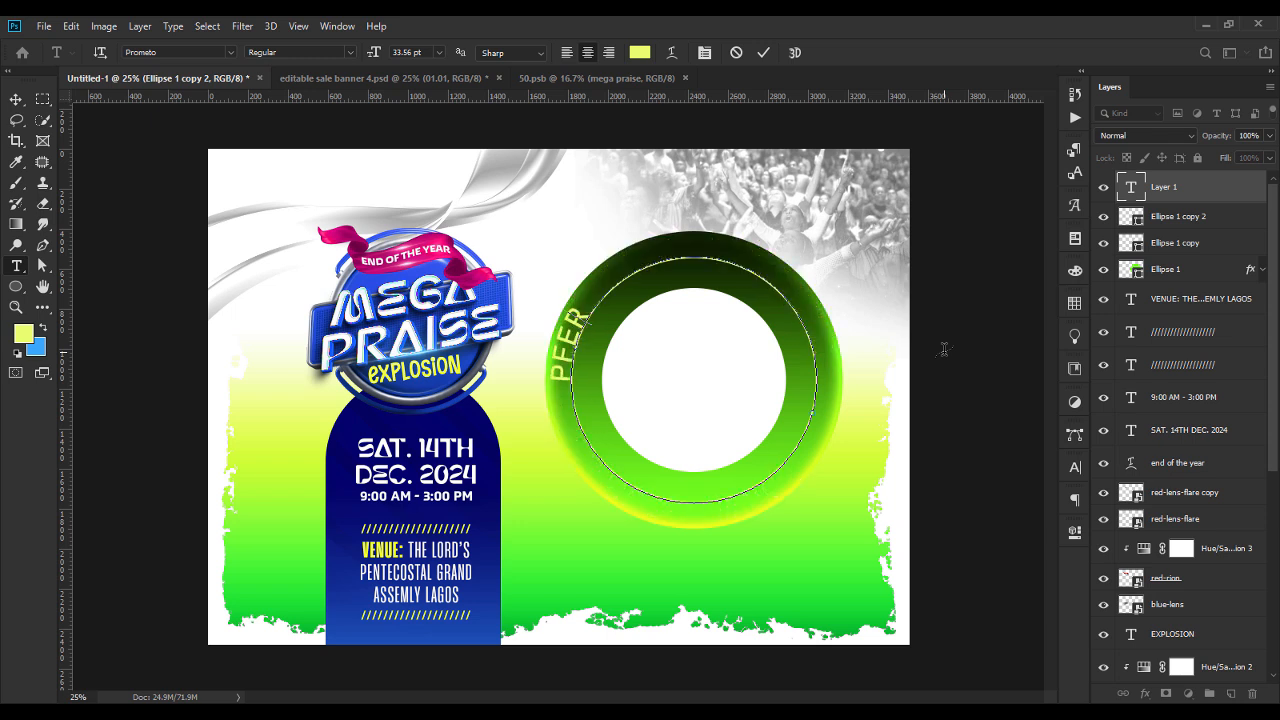
pyautogui.press('BackSpace')
pyautogui.press('BackSpace')
pyautogui.press('BackSpace')
pyautogui.write('ERF')
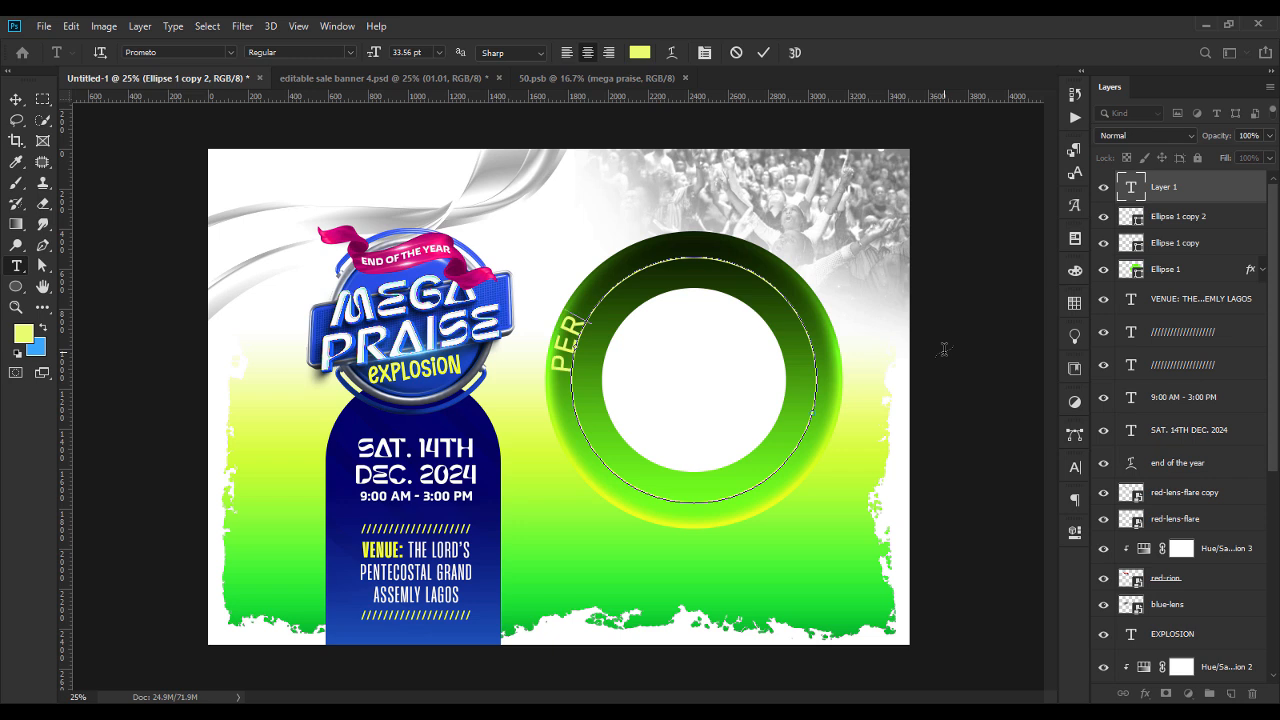
pyautogui.write('ORM')
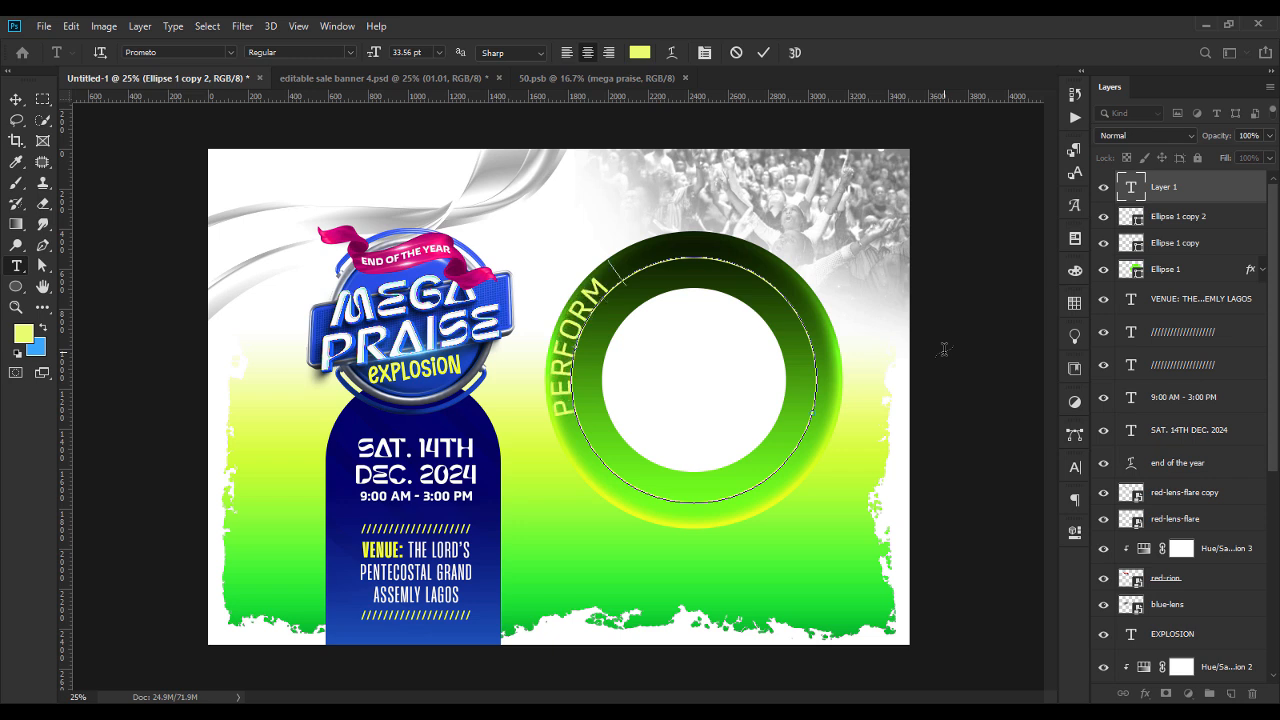
pyautogui.write('ING ARTIST')
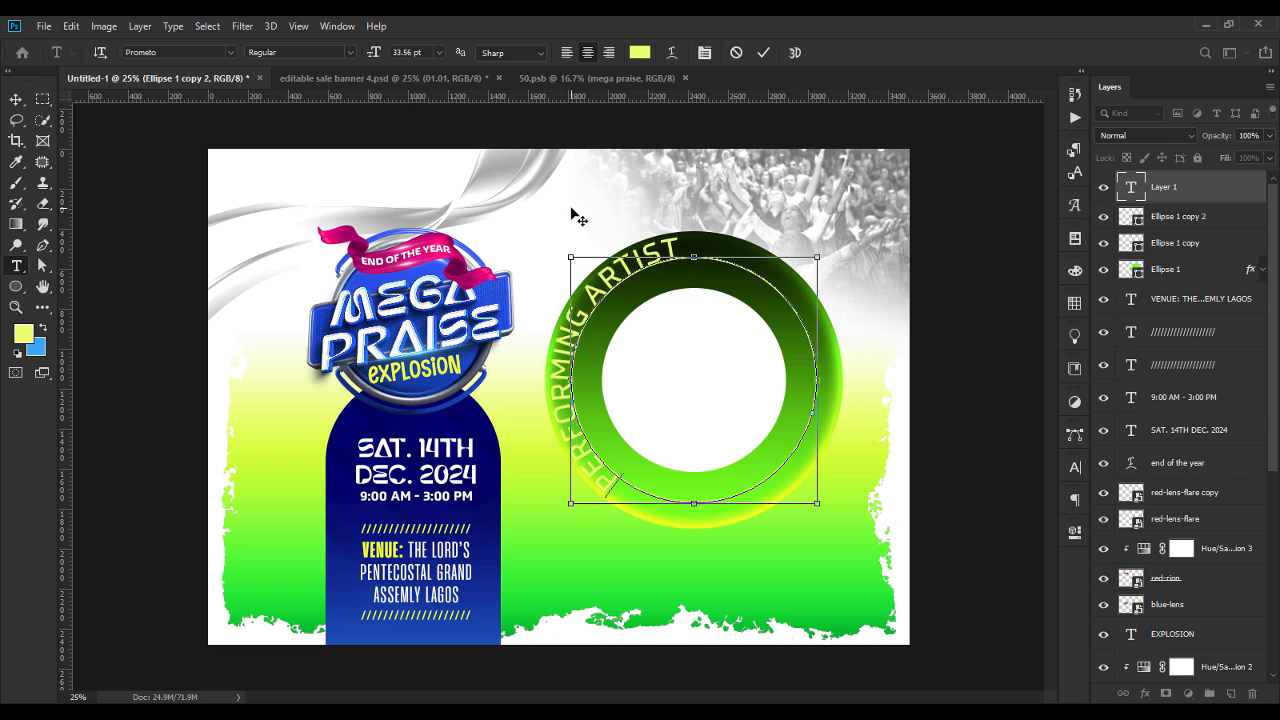
# Set the whole PERFORMING ARTIST text in the Hanson Bold font.
pyautogui.hotkey('ctrl', 'a')
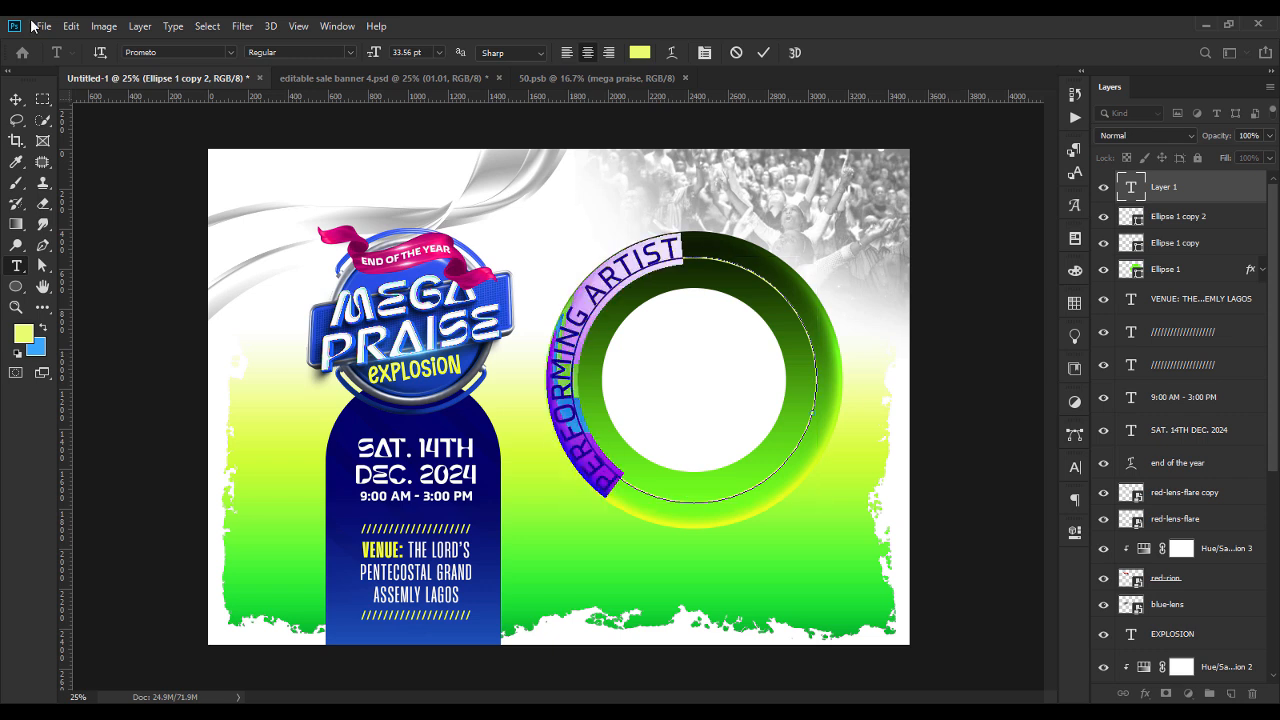
pyautogui.click(177, 50)
pyautogui.write('H')
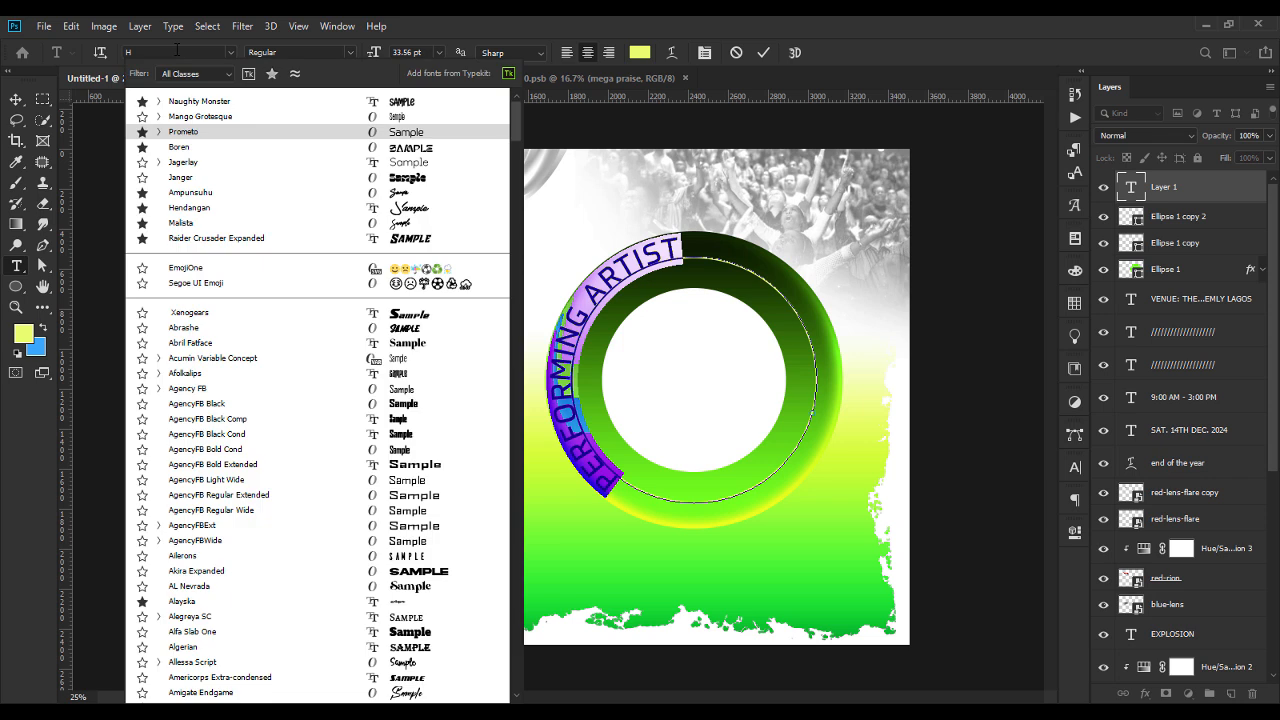
pyautogui.write('AN')
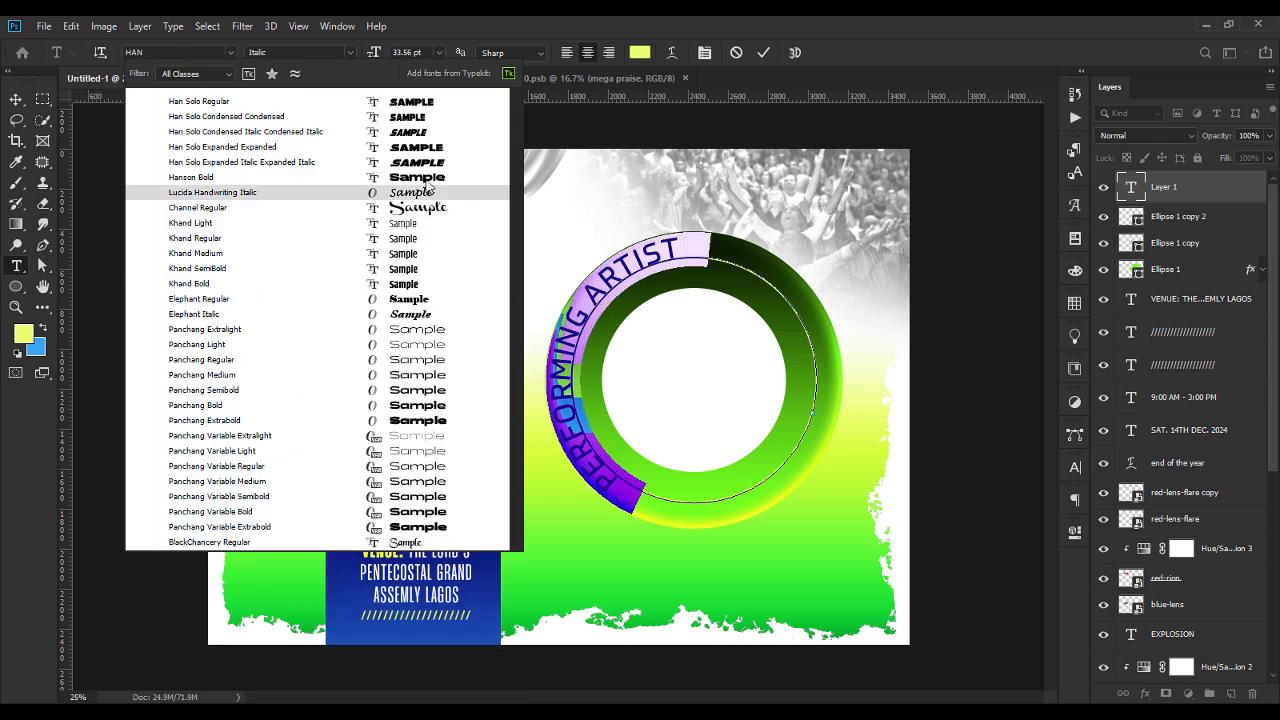
pyautogui.click(422, 178)
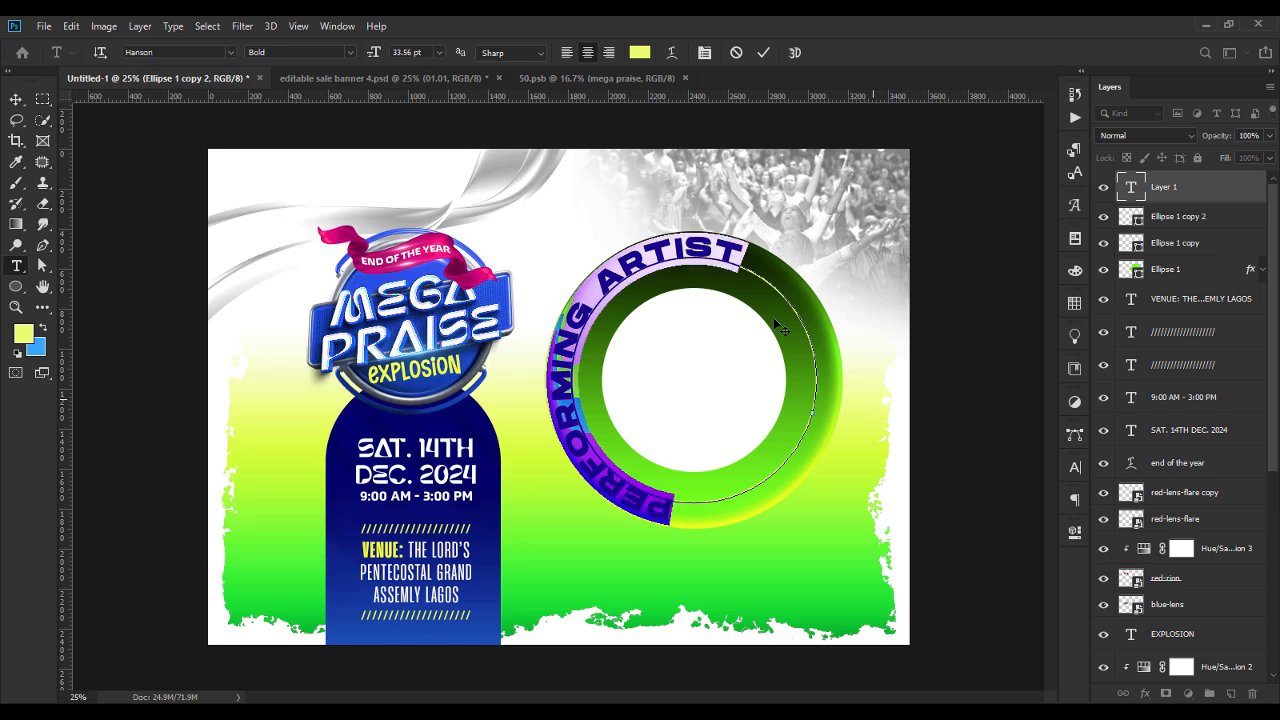
# Reduce the PERFORMING ARTIST text size to 24.56 pt and finish editing the text.
pyautogui.click(404, 52)
pyautogui.press('Down')
pyautogui.press('Down')
pyautogui.press('Down')
pyautogui.press('Down')
pyautogui.press('Down')
pyautogui.press('Down')
pyautogui.press('Down')
pyautogui.press('Down')
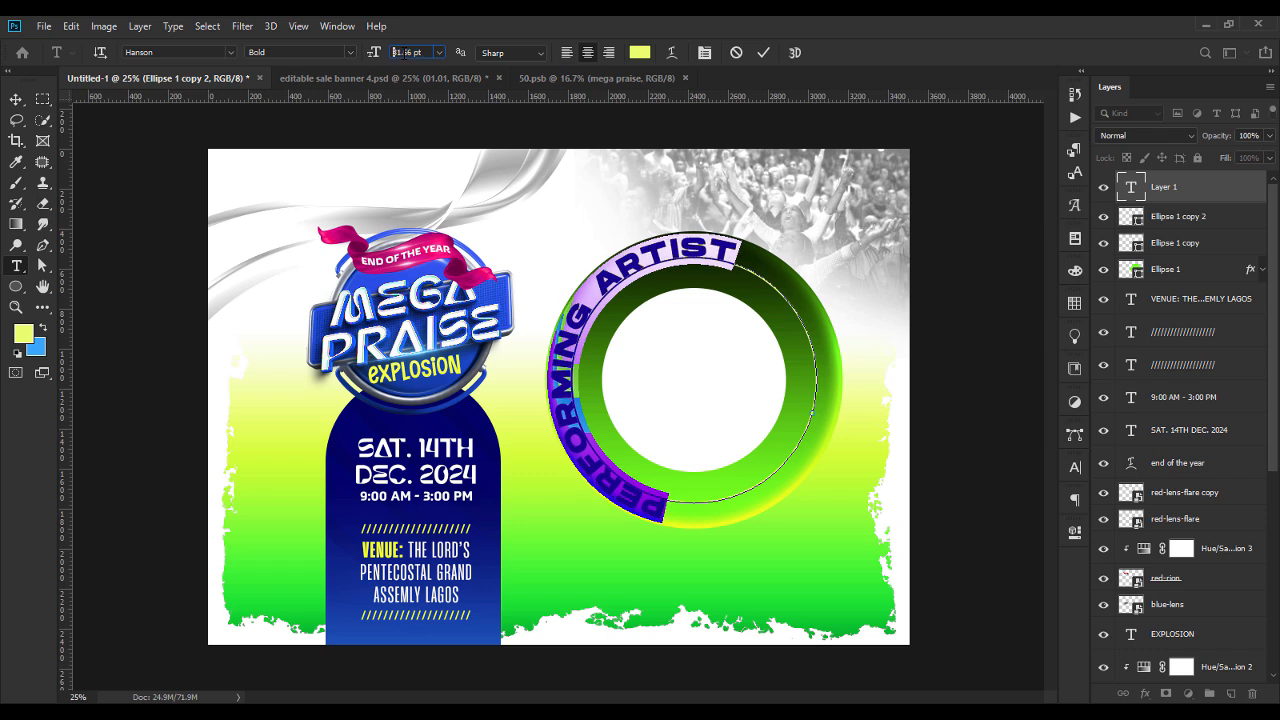
pyautogui.press('Down')
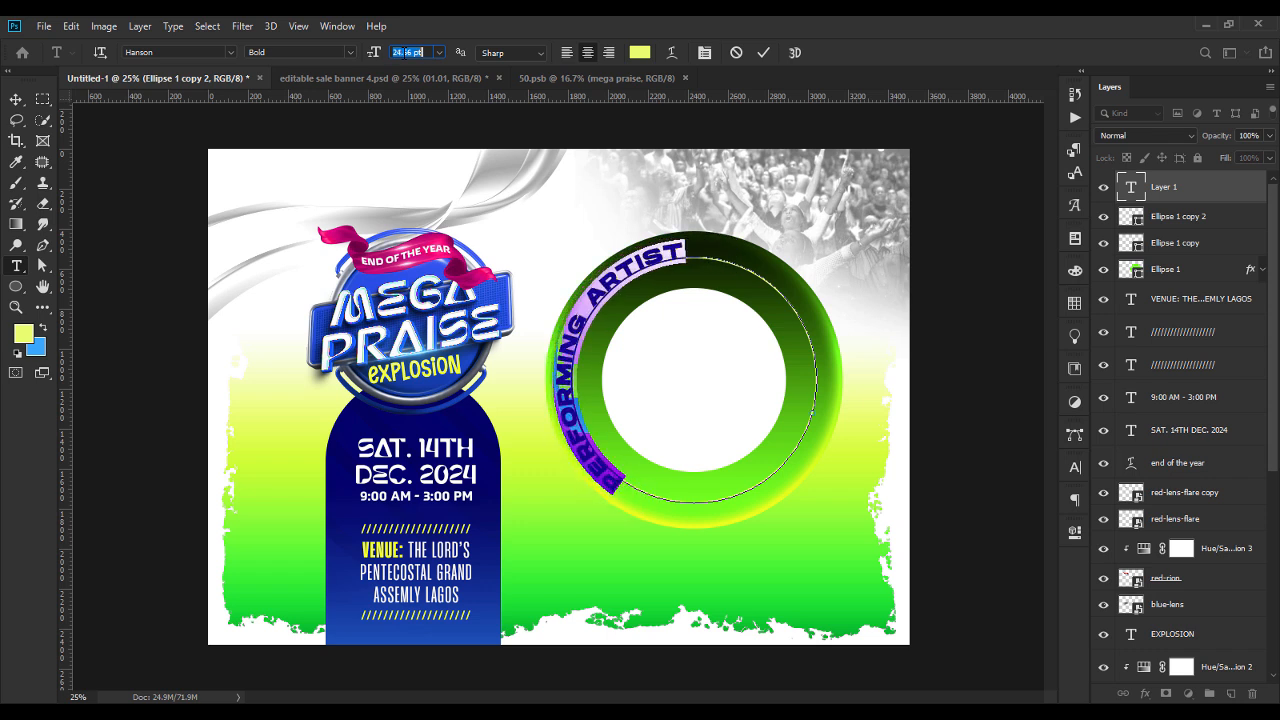
pyautogui.click(16, 100)
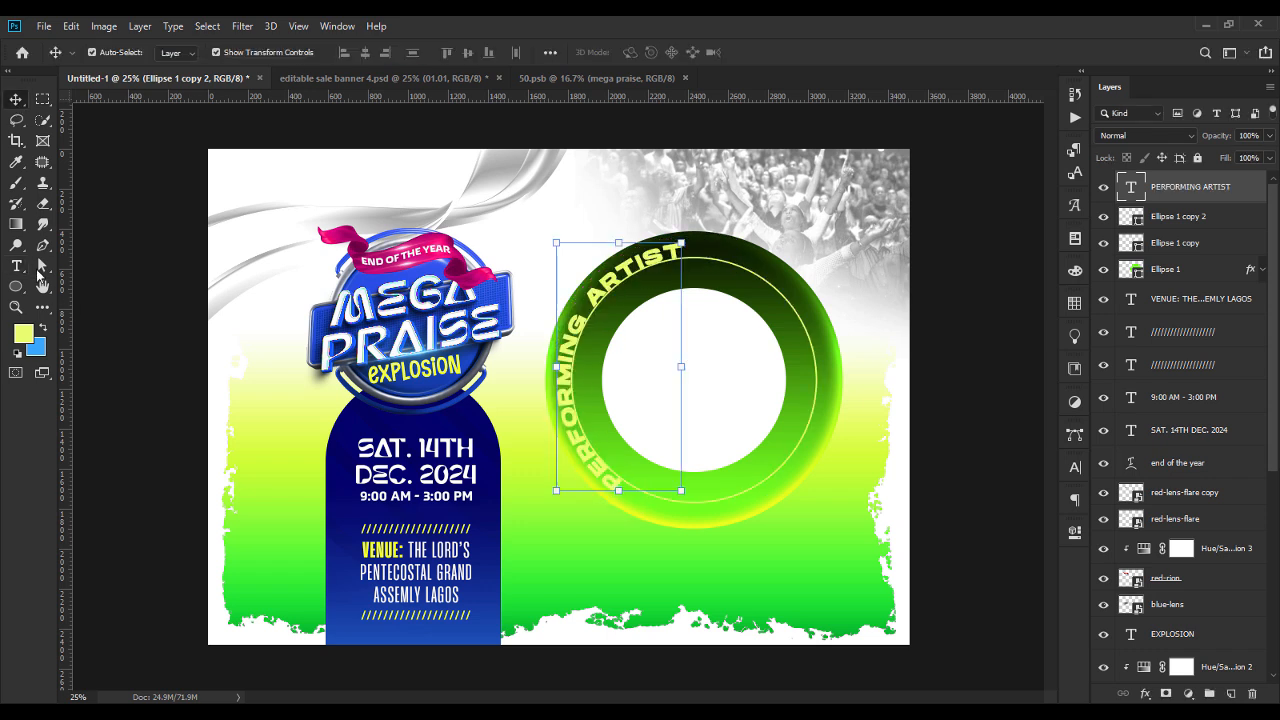
# Slide the PERFORMING ARTIST text along its circular path until it is centred over the top of the ring.
pyautogui.press('a')
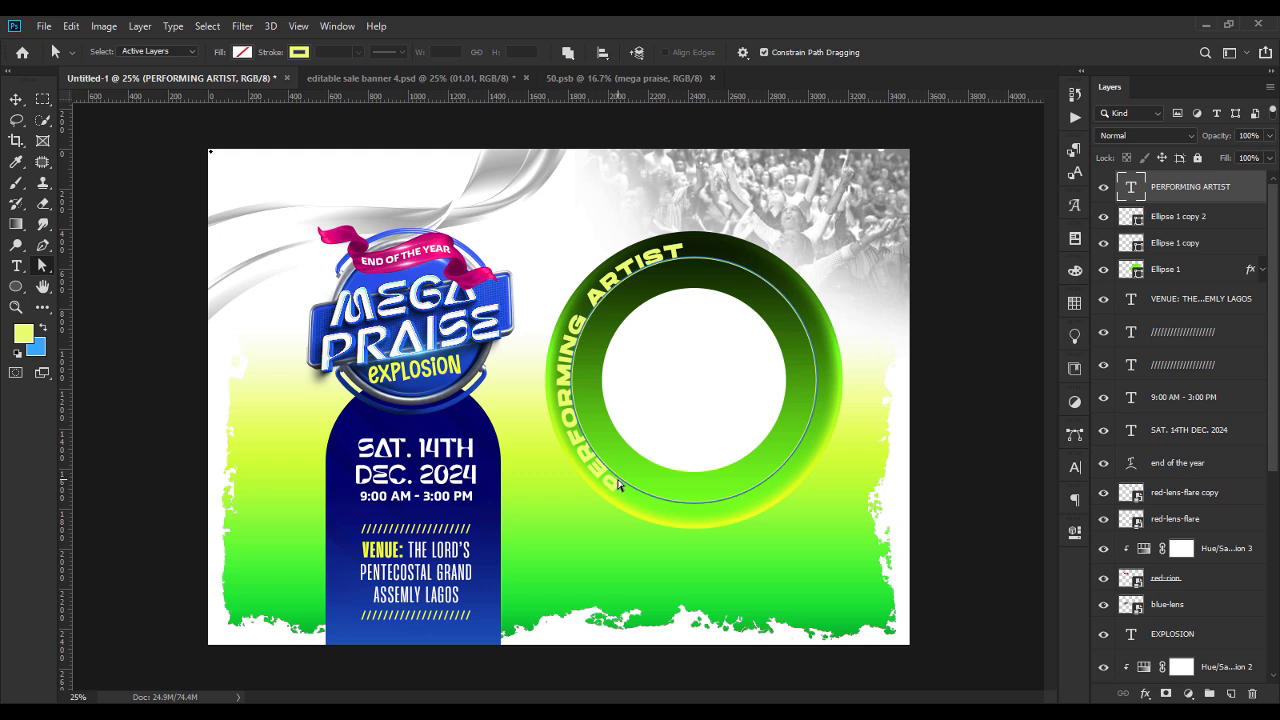
pyautogui.moveTo(617, 483); pyautogui.dragTo(680, 250)
pyautogui.moveTo(683, 252); pyautogui.dragTo(693, 253)
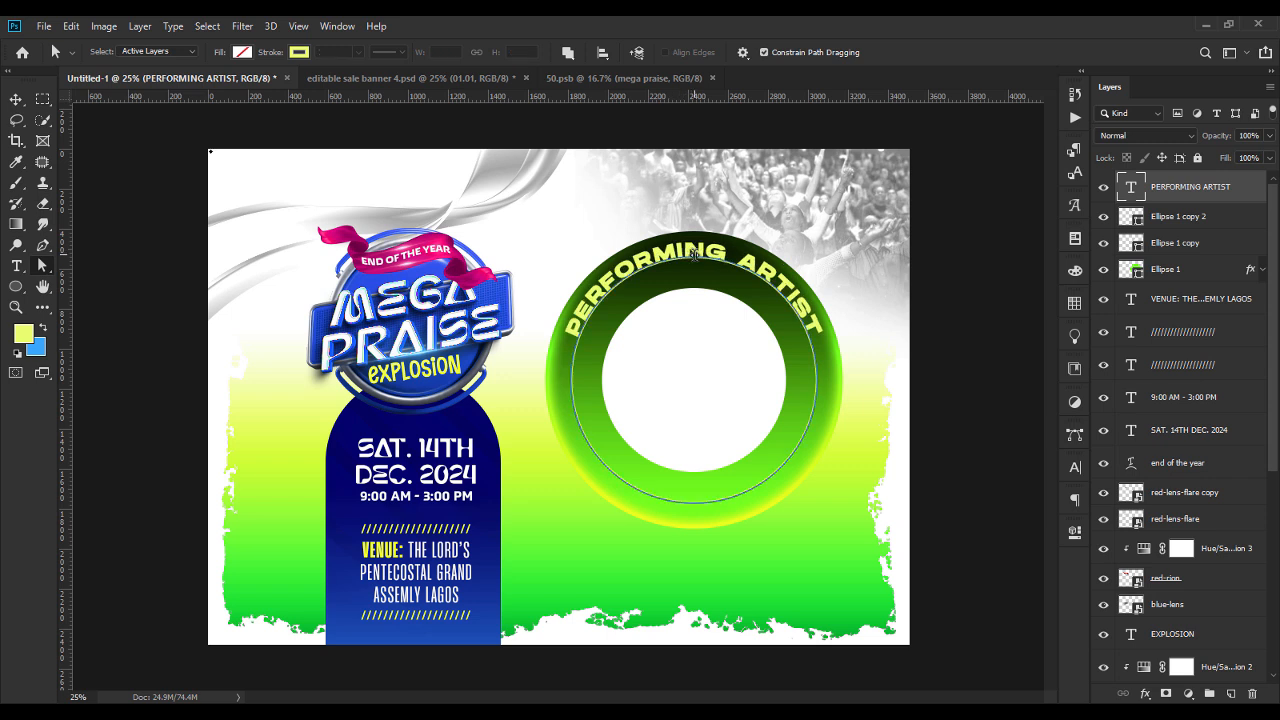
pyautogui.click(17, 100)
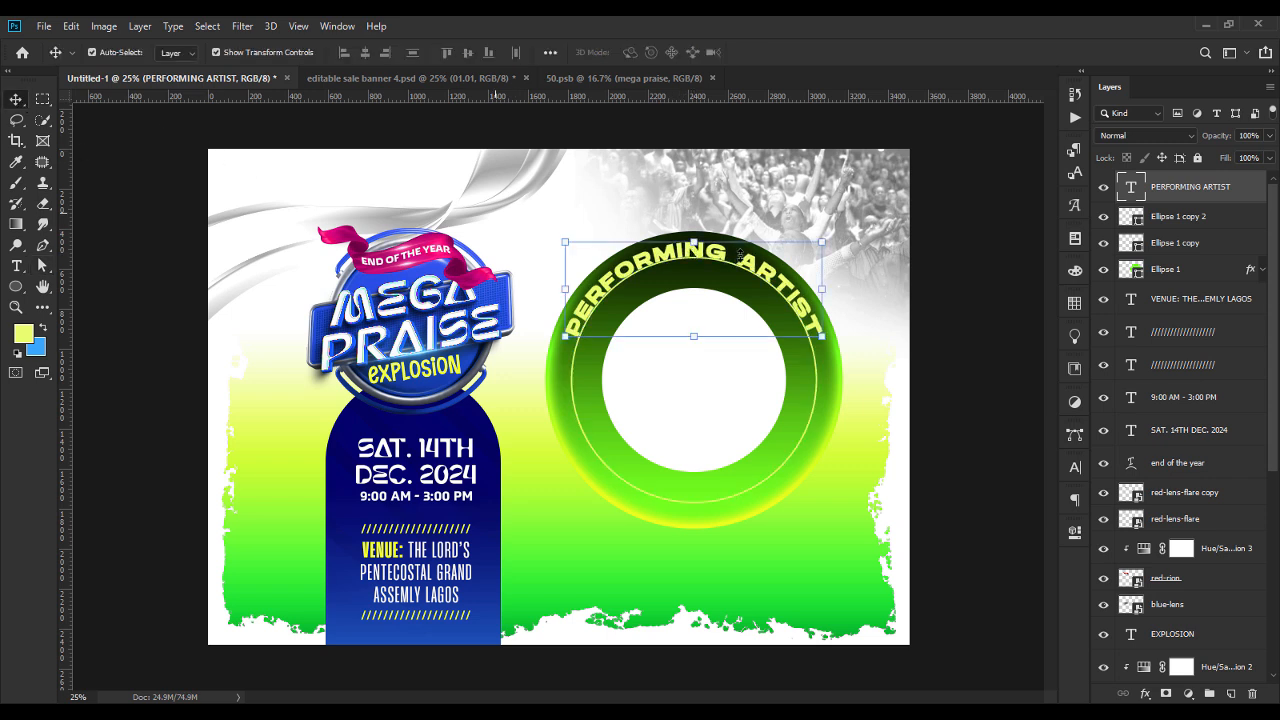
# Look up the hex colour code of the yellow word VENUE: in the venue text.
pyautogui.click(412, 368)
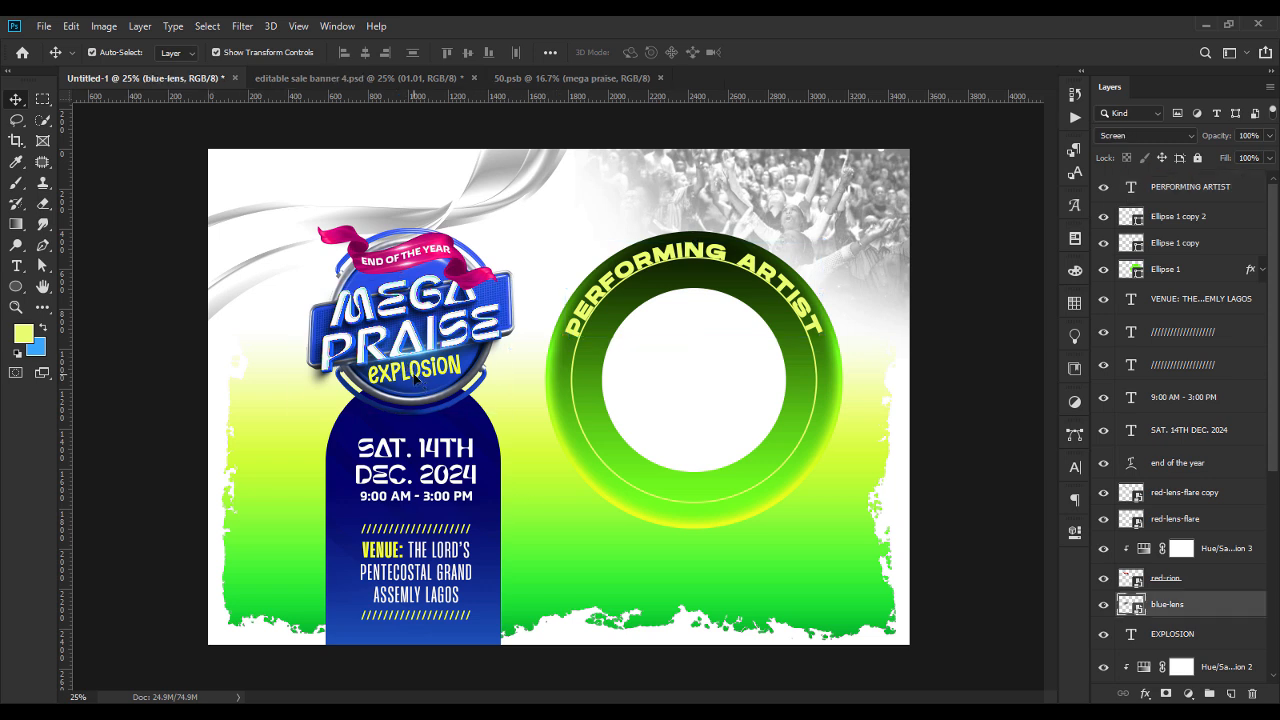
pyautogui.click(398, 549)
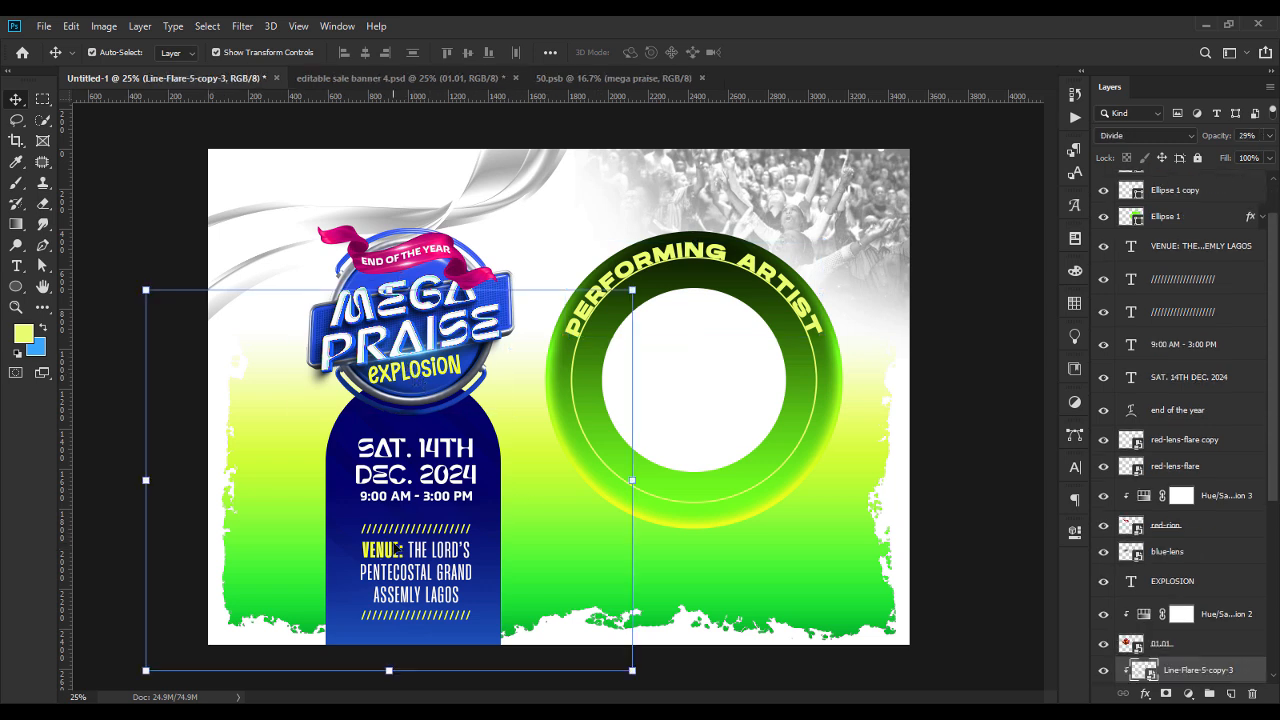
pyautogui.doubleClick(398, 549)
pyautogui.moveTo(401, 549); pyautogui.dragTo(359, 549)
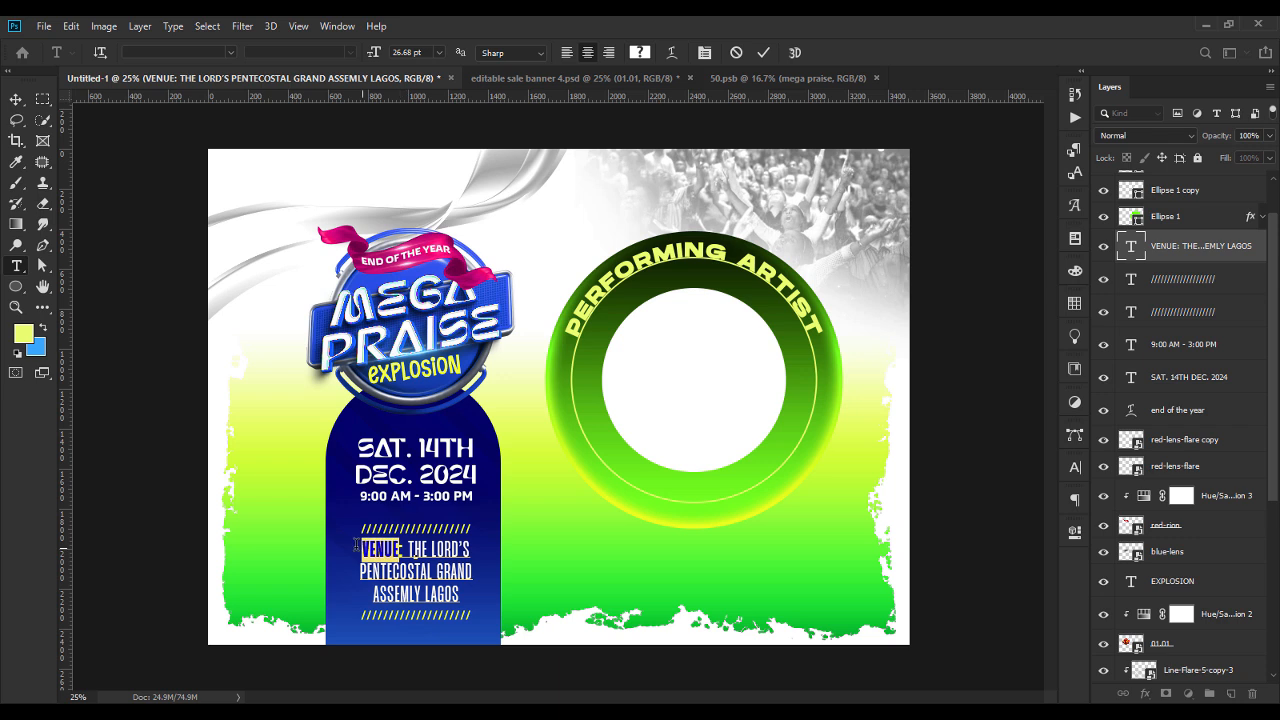
pyautogui.moveTo(404, 552); pyautogui.dragTo(347, 552)
pyautogui.click(643, 53)
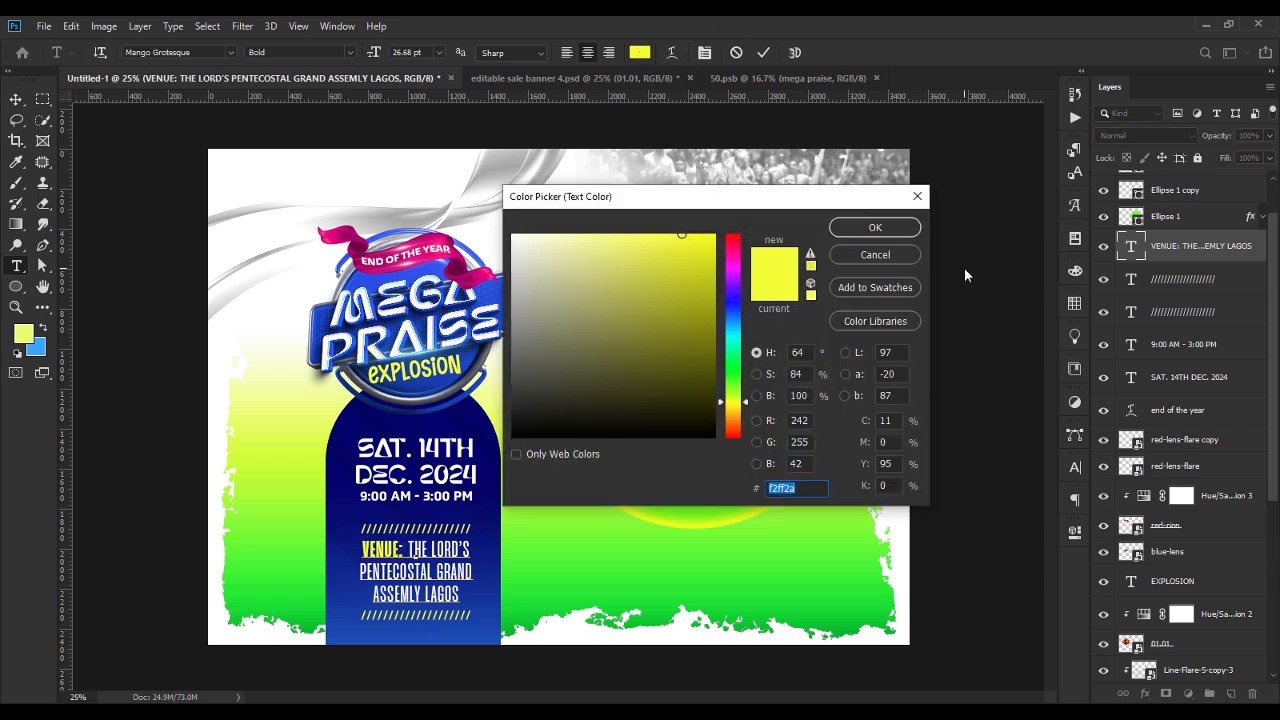
pyautogui.click(893, 230)
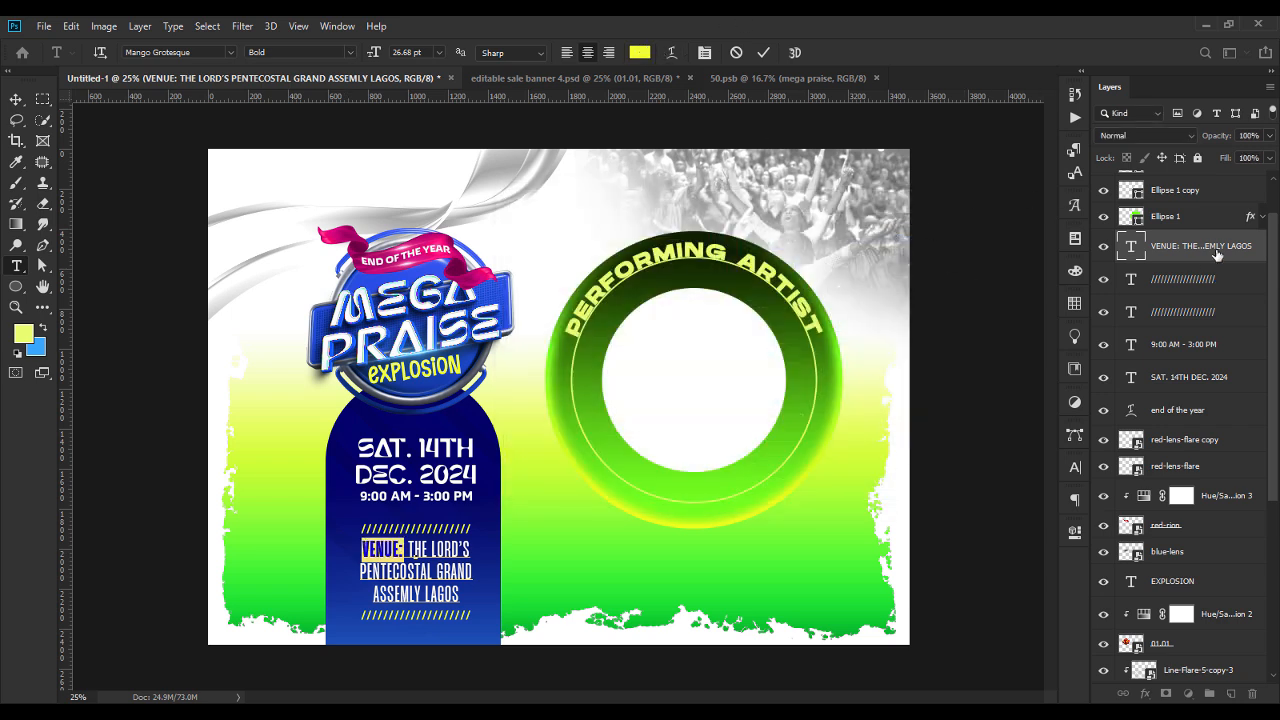
pyautogui.click(18, 100)
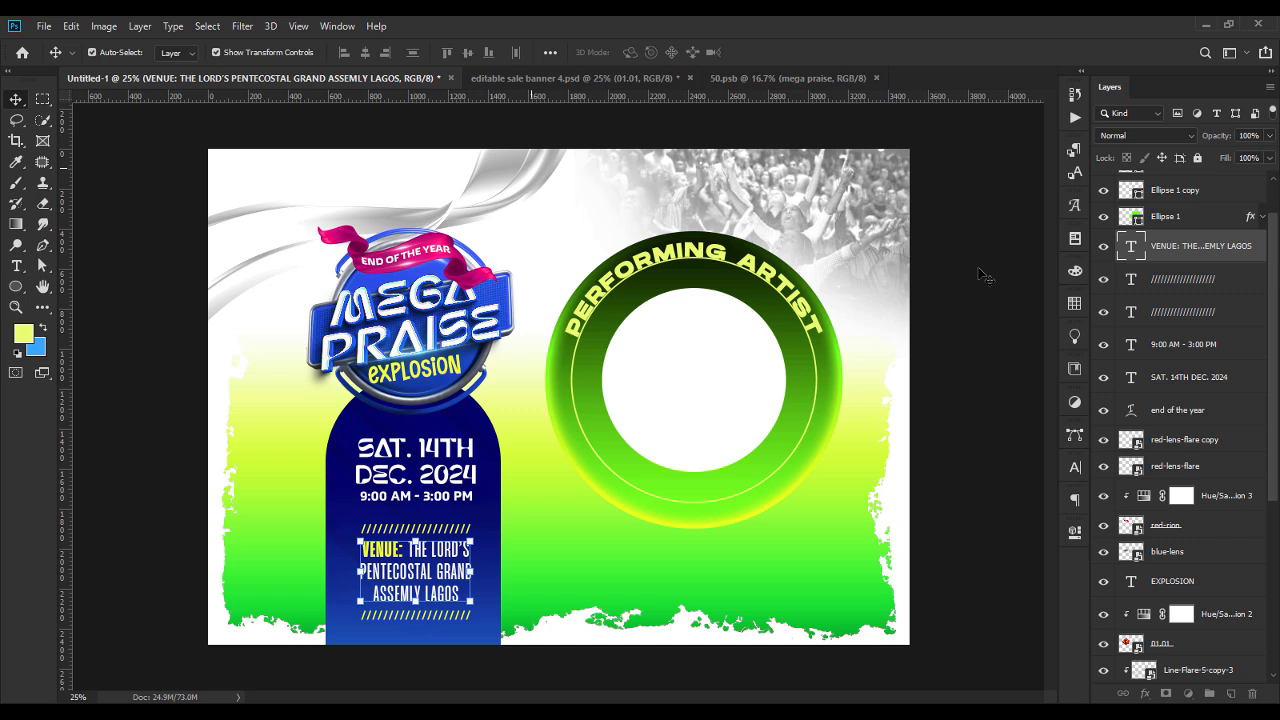
# Add a Stroke layer style to the PERFORMING ARTIST text and set its colour to f2ff2a.
pyautogui.rightClick(1195, 254)
pyautogui.press('Escape')
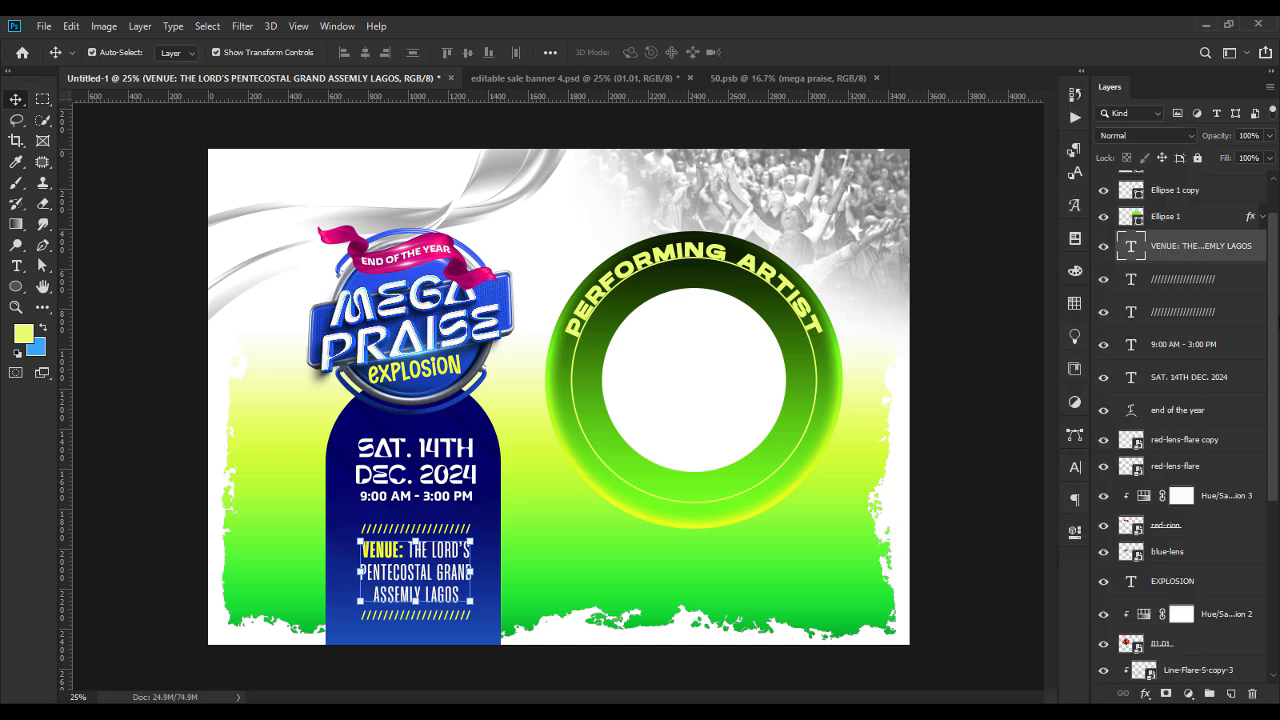
pyautogui.moveTo(1271, 340); pyautogui.dragTo(1275, 230)
pyautogui.click(1210, 195)
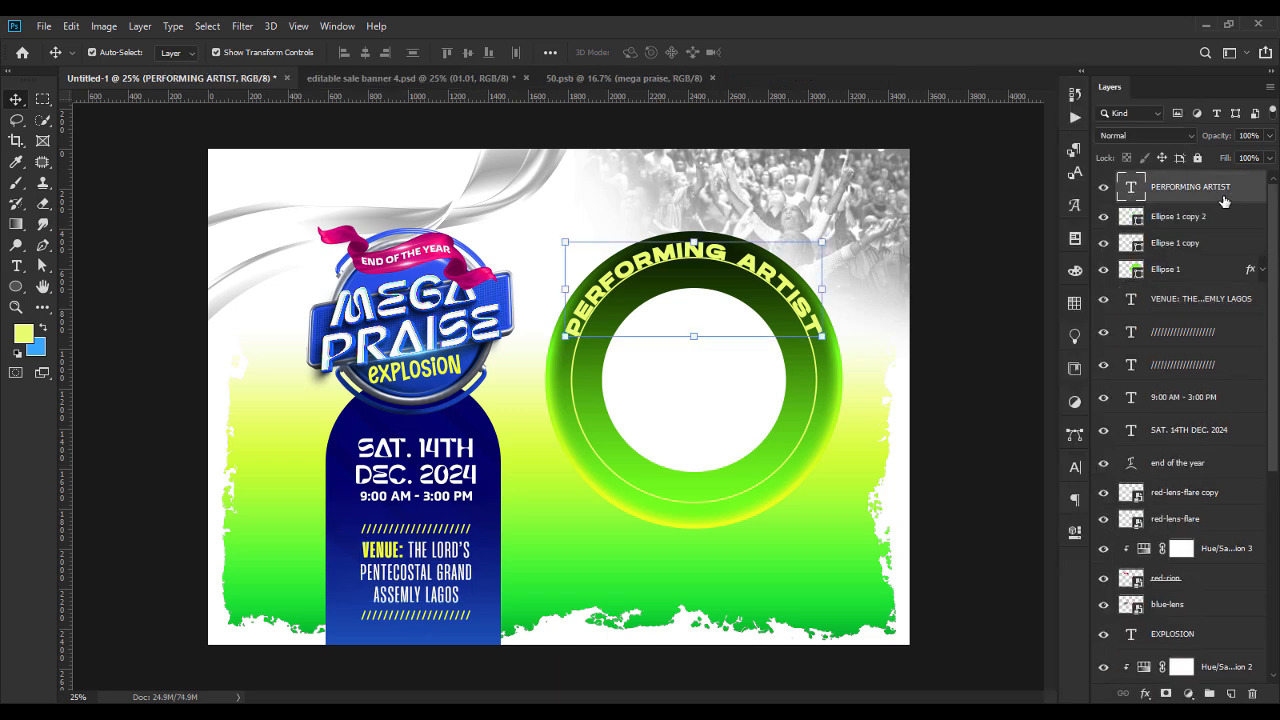
pyautogui.rightClick(1220, 196)
pyautogui.click(1068, 28)
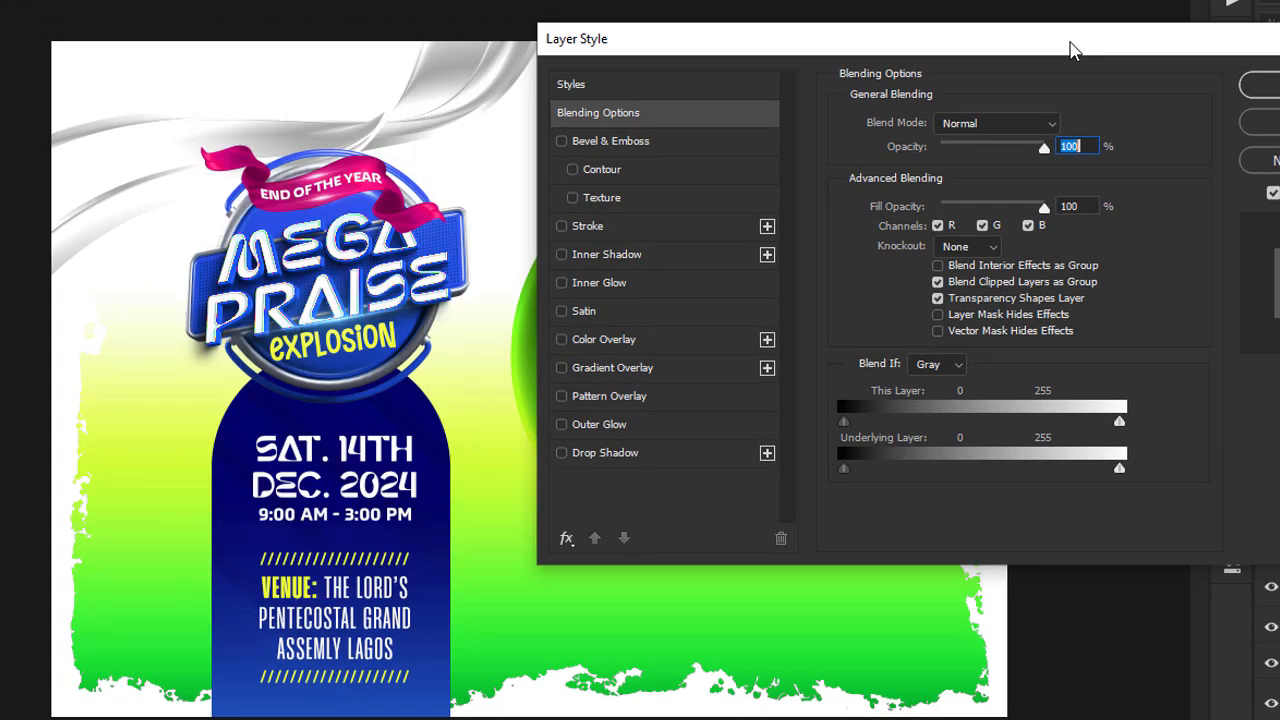
pyautogui.moveTo(1070, 50); pyautogui.dragTo(822, 104)
pyautogui.click(337, 281)
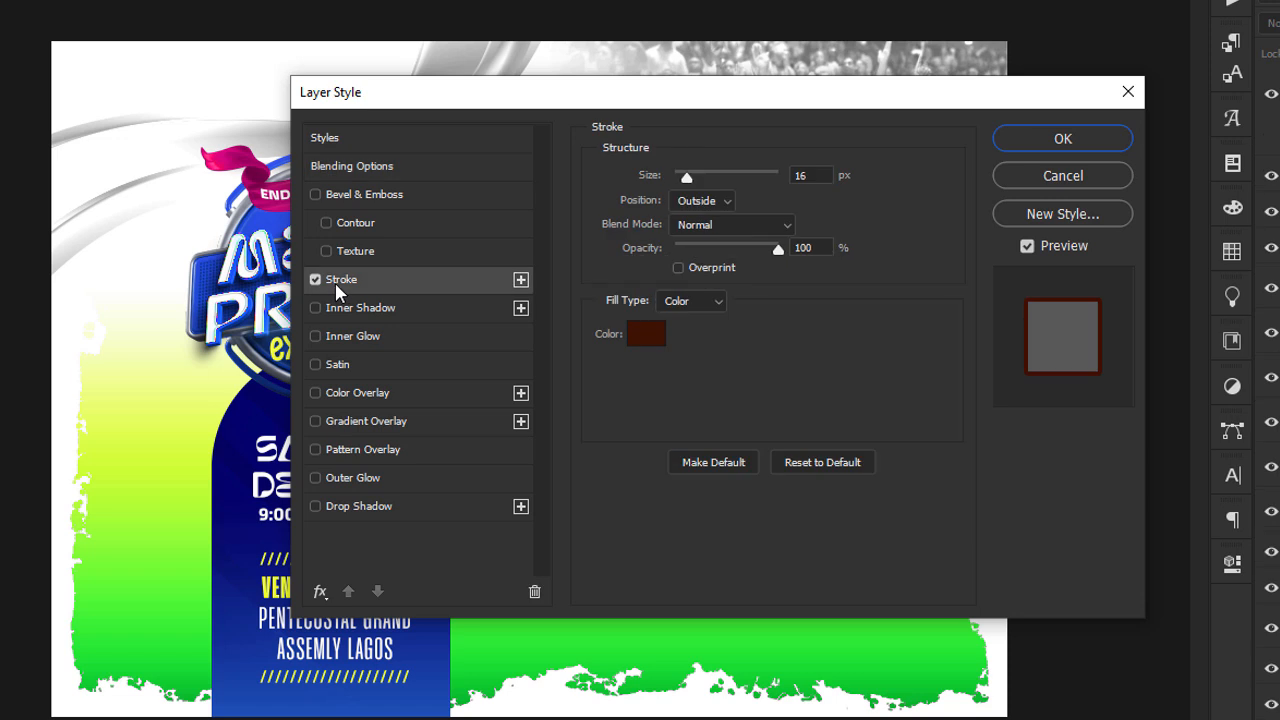
pyautogui.click(648, 343)
pyautogui.write('f2ff2a')
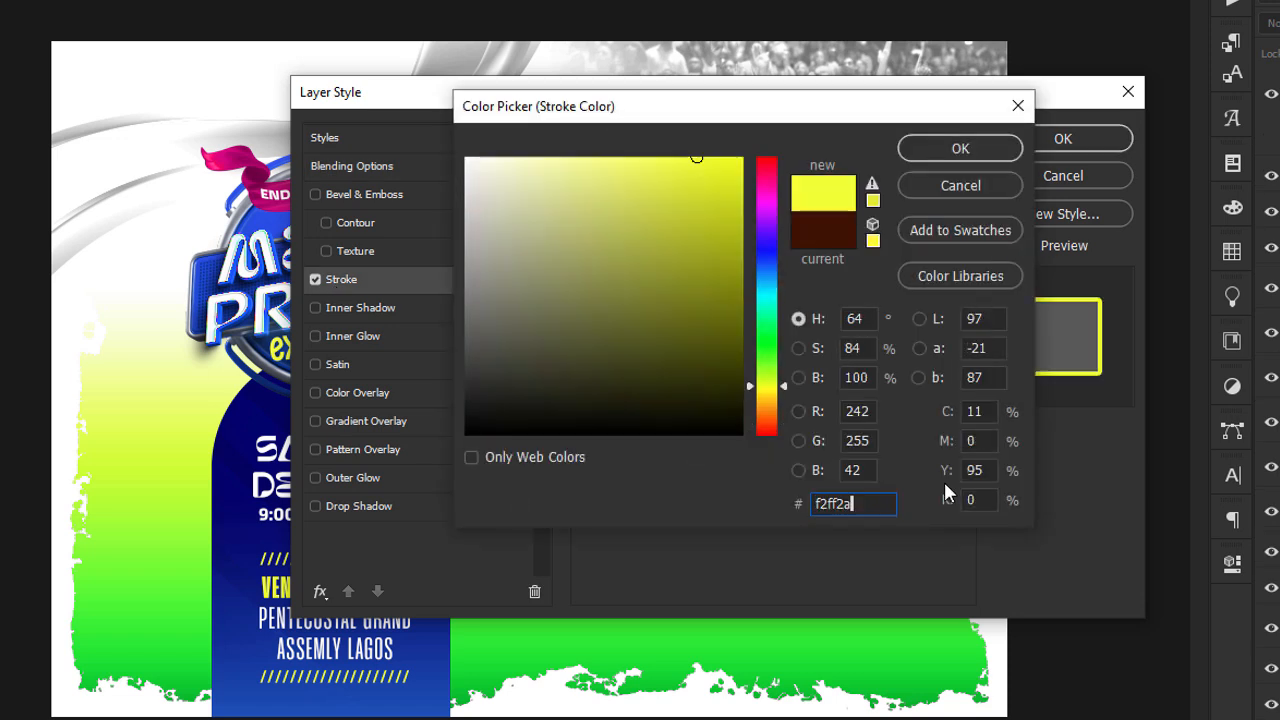
pyautogui.press('Return')
# Set the PERFORMING ARTIST text's outside stroke size to 5 px and apply the layer style.
pyautogui.moveTo(845, 99); pyautogui.dragTo(712, 308)
pyautogui.click(678, 385)
pyautogui.write('6')
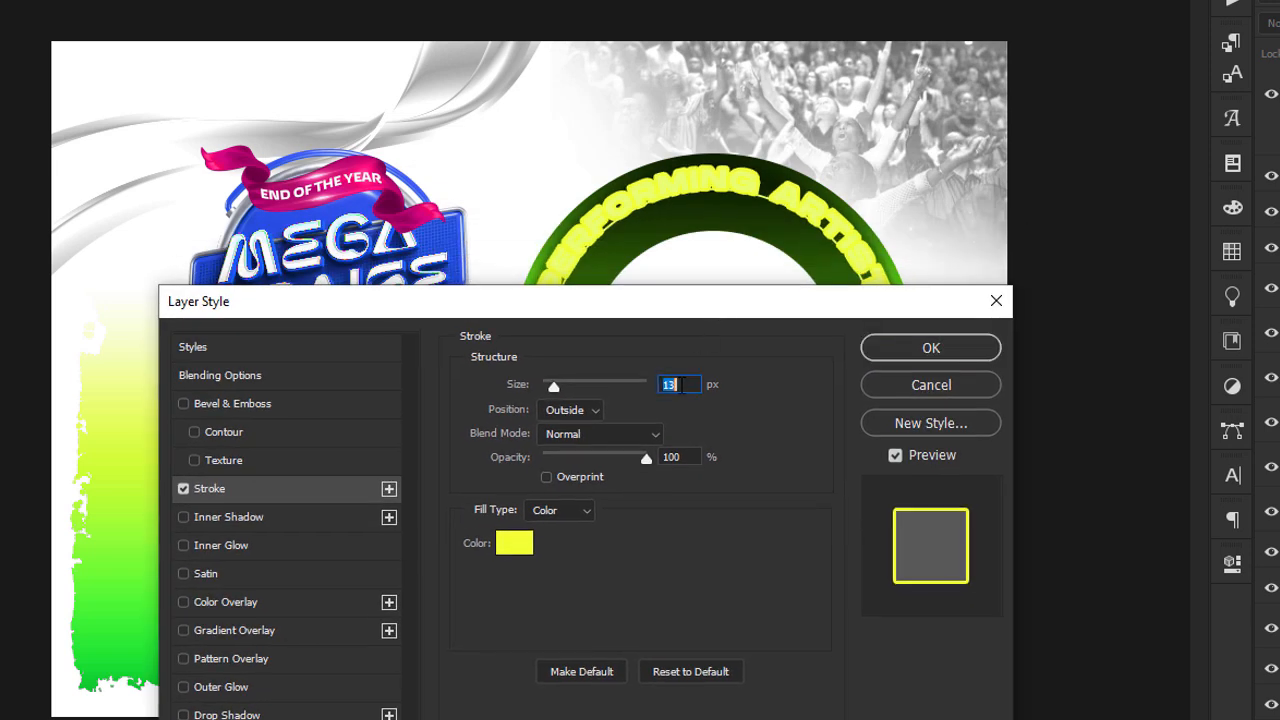
pyautogui.press('Down')
pyautogui.press('Down')
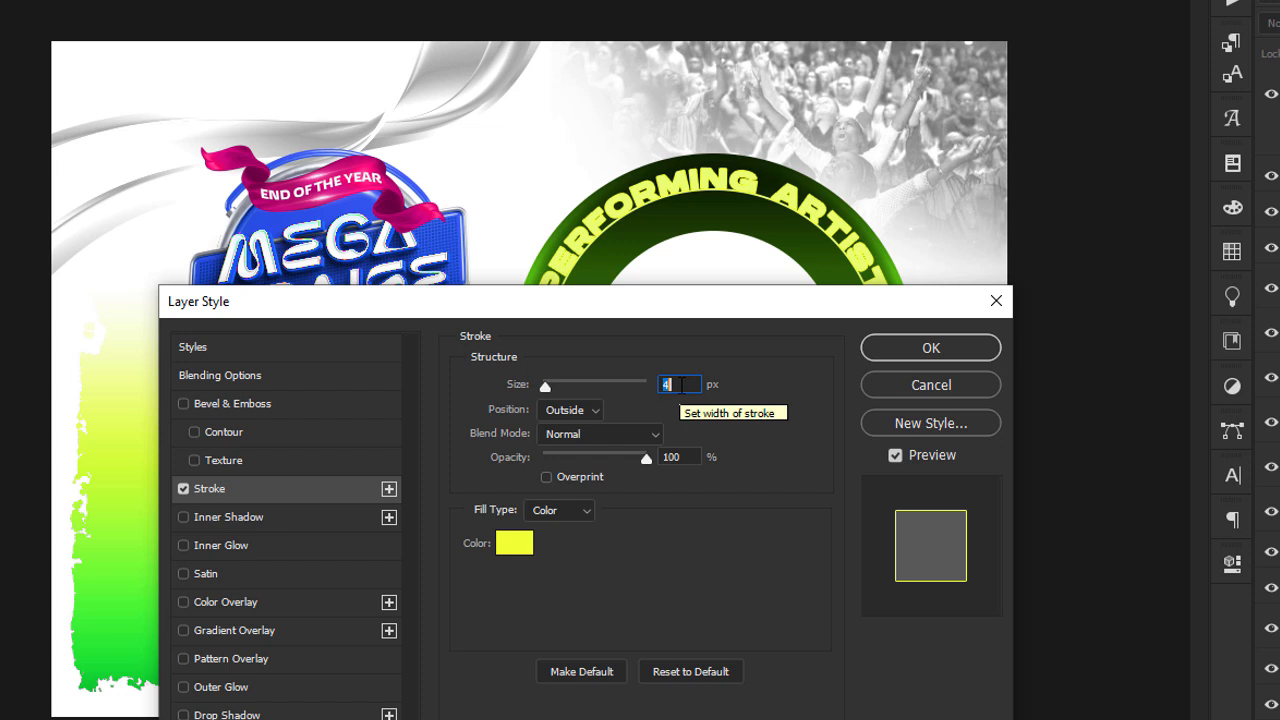
pyautogui.press('Up')
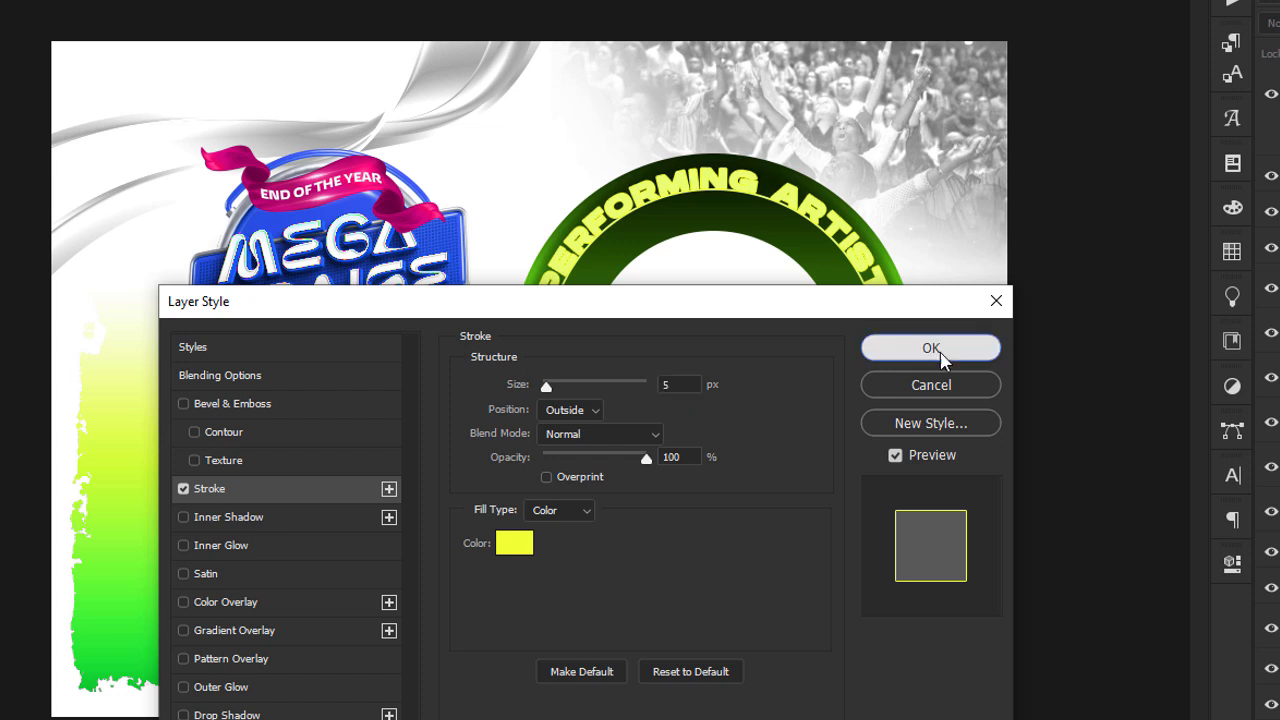
pyautogui.click(935, 349)
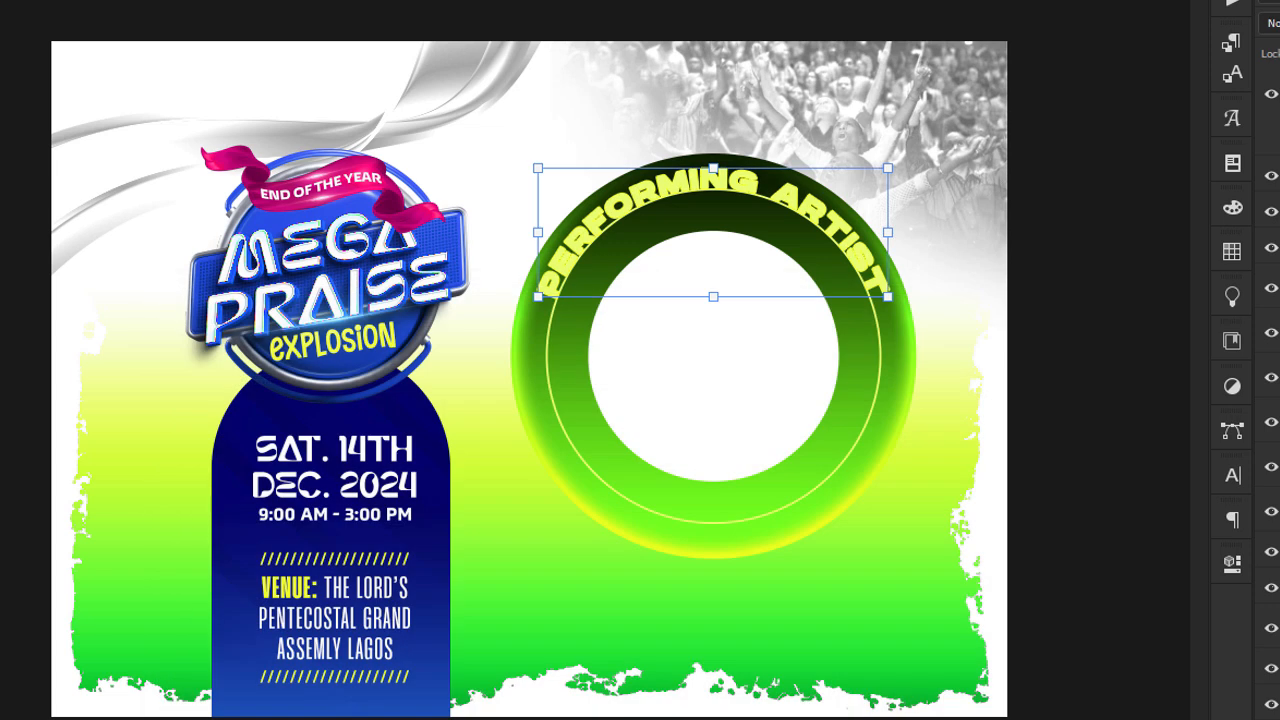
# Reduce the PERFORMING ARTIST layer's fill to 0% so only the yellow stroke outline remains.
pyautogui.hotkey('shift', '0')
pyautogui.hotkey('shift', '0')
pyautogui.click(1133, 187)
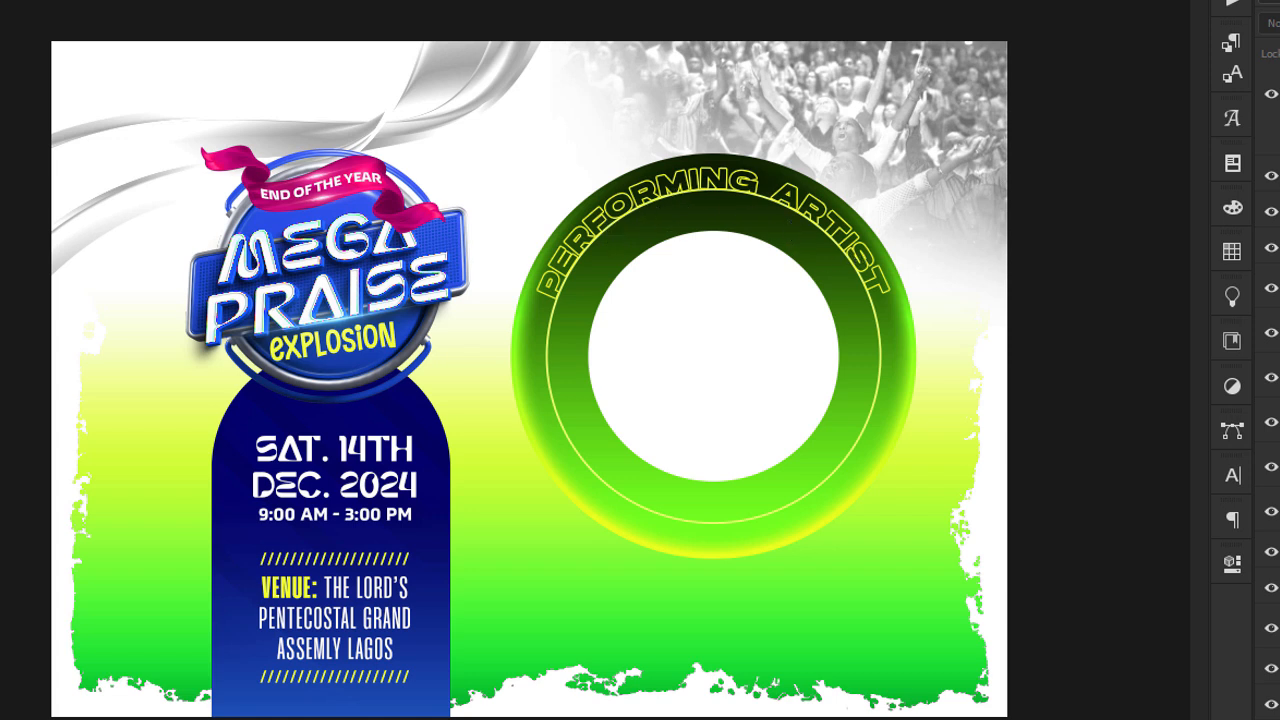
# Scale the PERFORMING ARTIST text and the thin circle outline together to 93.80% from their centre.
pyautogui.click(748, 192)
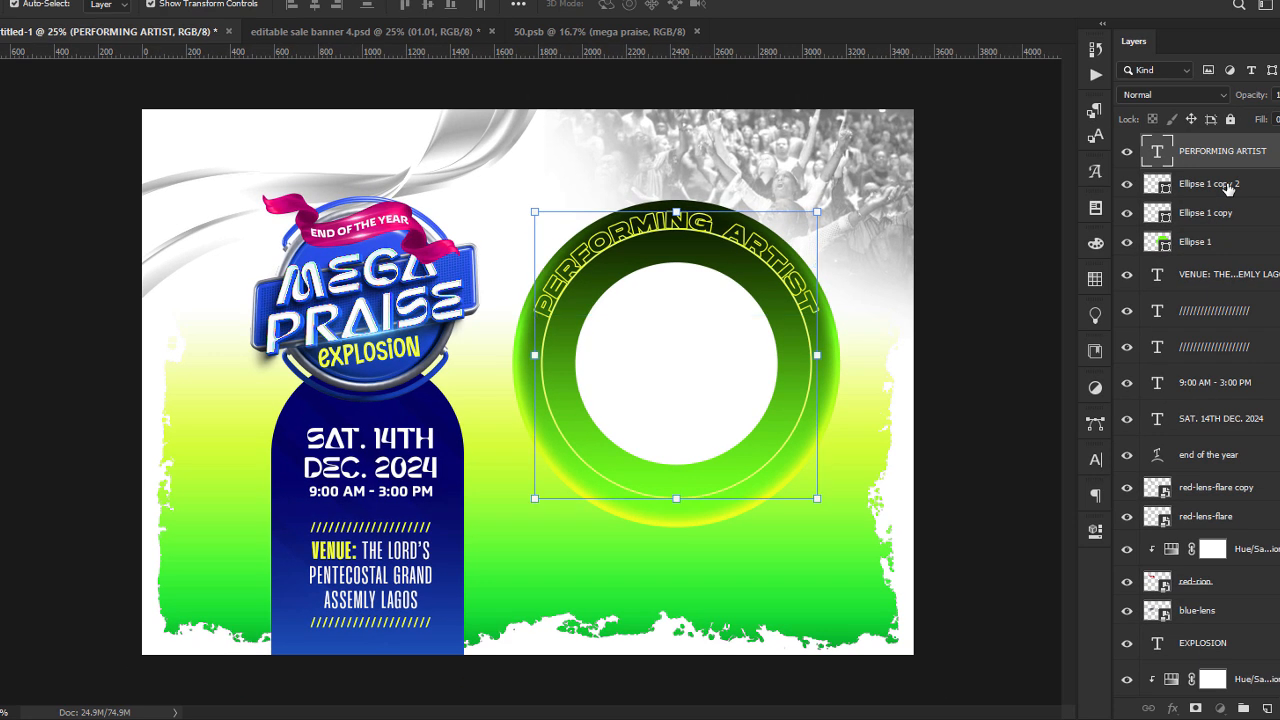
pyautogui.click(1228, 187)
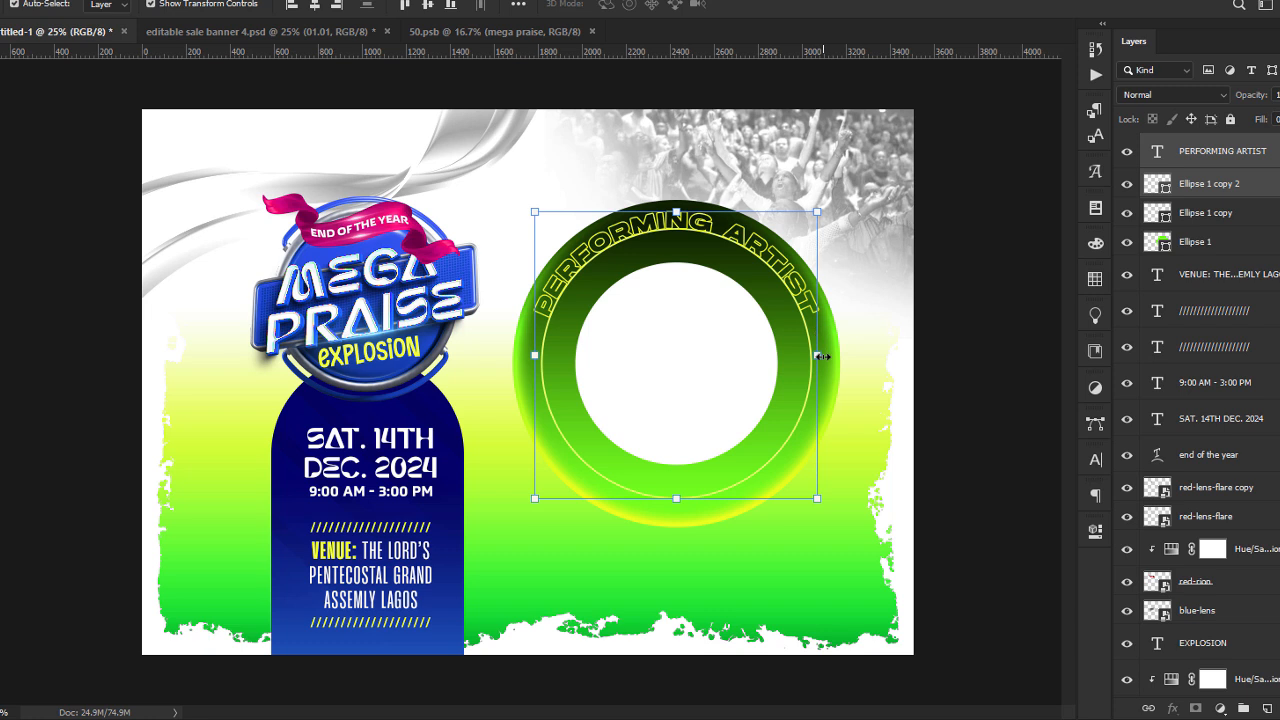
pyautogui.moveTo(820, 356); pyautogui.dragTo(815, 358)
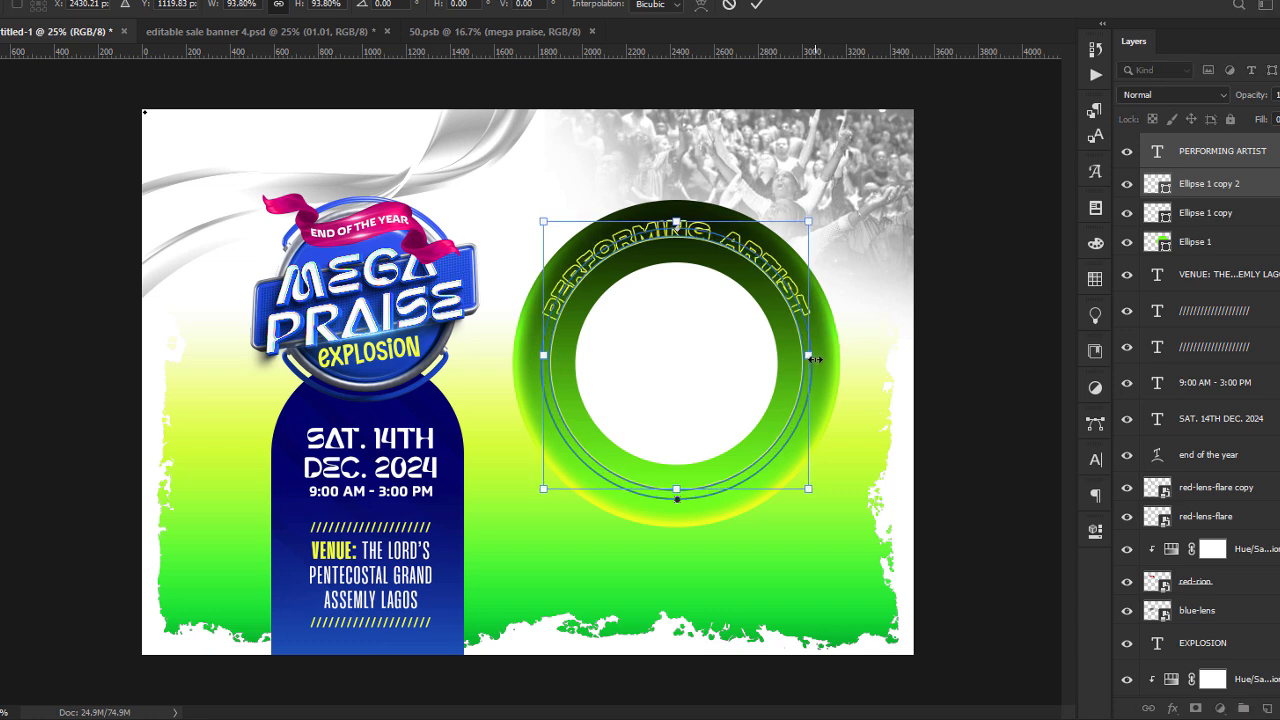
pyautogui.press('Return')
pyautogui.click(1230, 184)
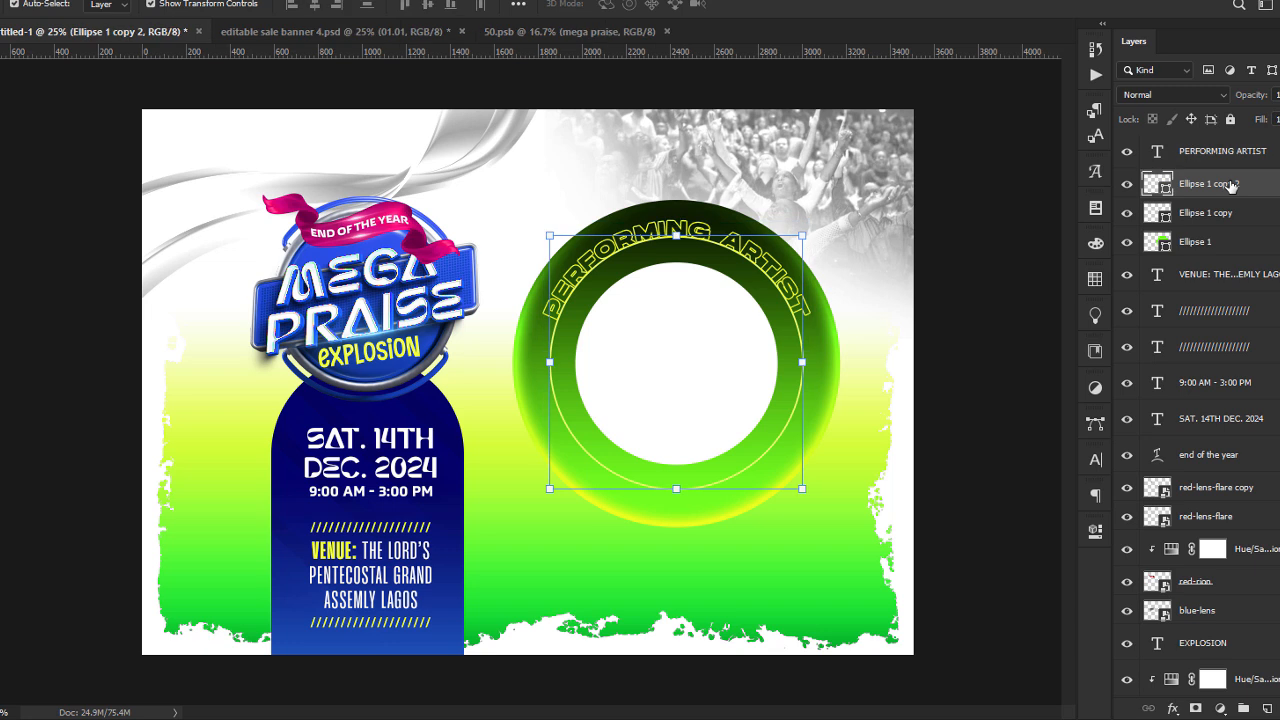
# Hide the Ellipse 1 copy 2 circle outline and place the portrait-young-woman-smiling-isolated image in the flyer at 56.70% scale.
pyautogui.click(1127, 185)
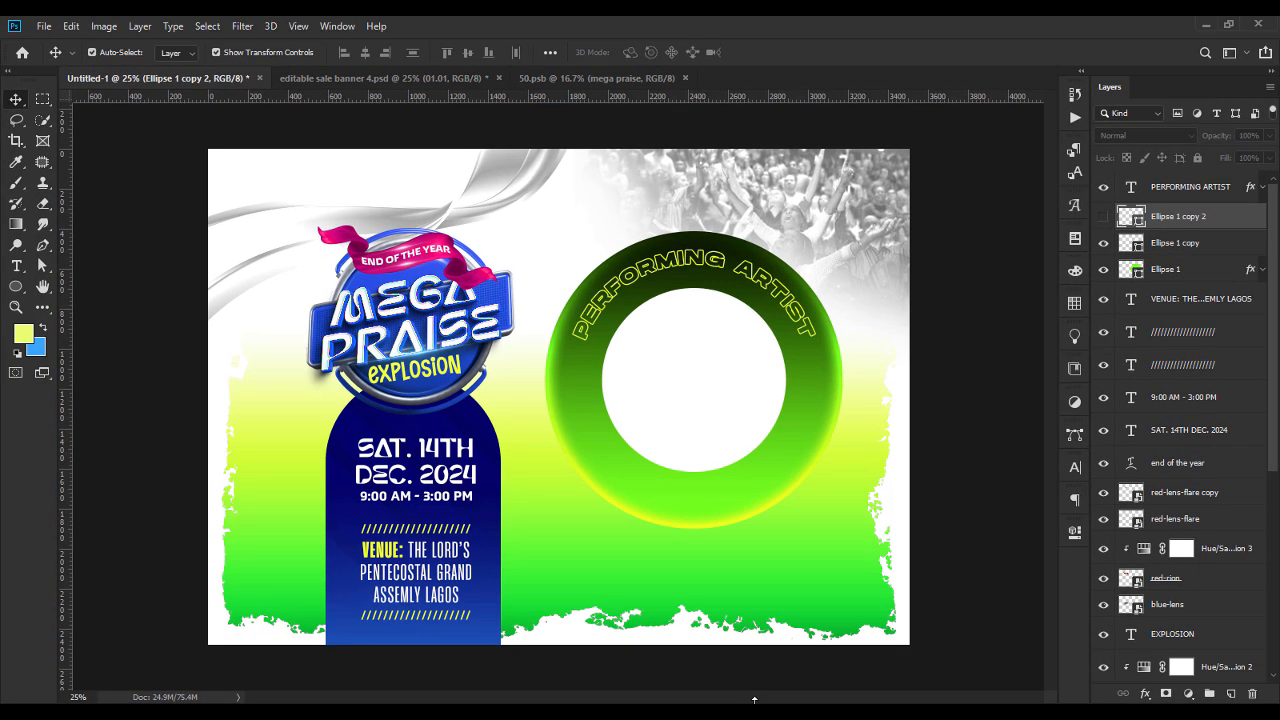
pyautogui.hotkey('alt', 'Tab')
pyautogui.moveTo(611, 202); pyautogui.dragTo(697, 421)
pyautogui.moveTo(399, 396); pyautogui.dragTo(492, 397)
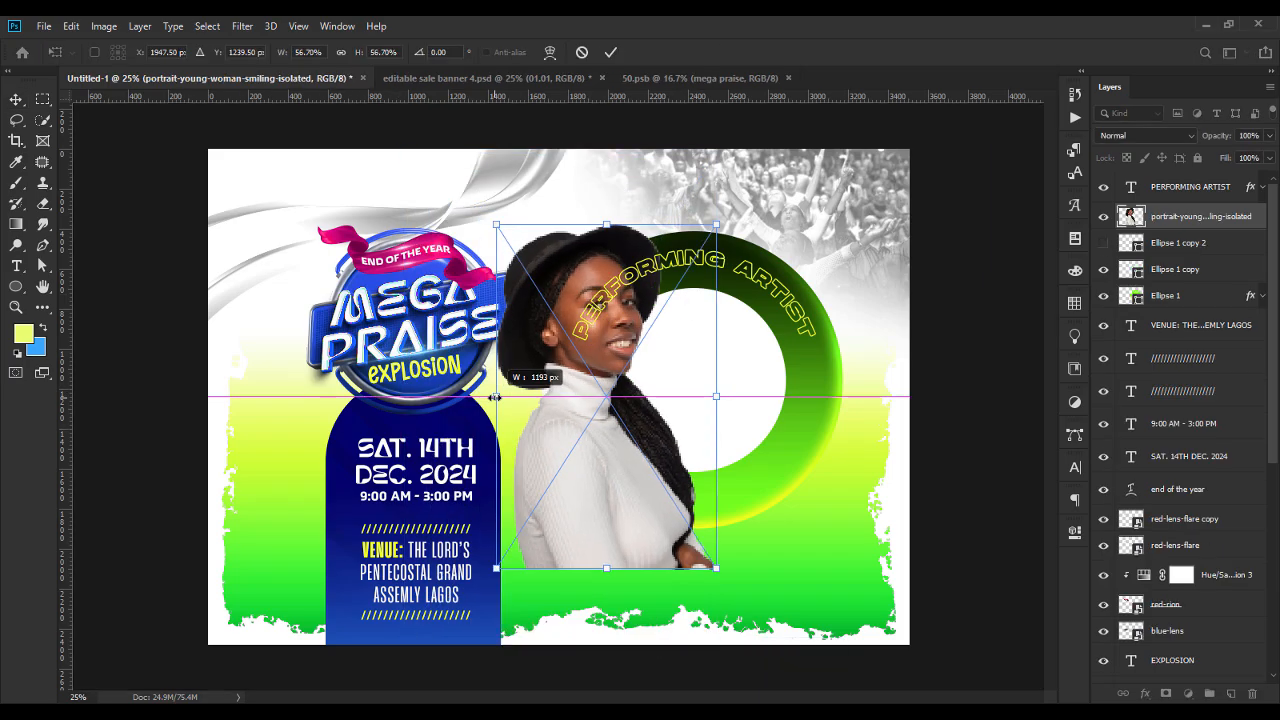
pyautogui.press('Return')
# Stack the woman's portrait above the PERFORMING ARTIST layer, scale it to 29.79% and position it over the lower middle of the green ring.
pyautogui.moveTo(1192, 225); pyautogui.dragTo(1194, 183)
pyautogui.moveTo(598, 406); pyautogui.dragTo(684, 408)
pyautogui.moveTo(698, 228); pyautogui.dragTo(690, 374)
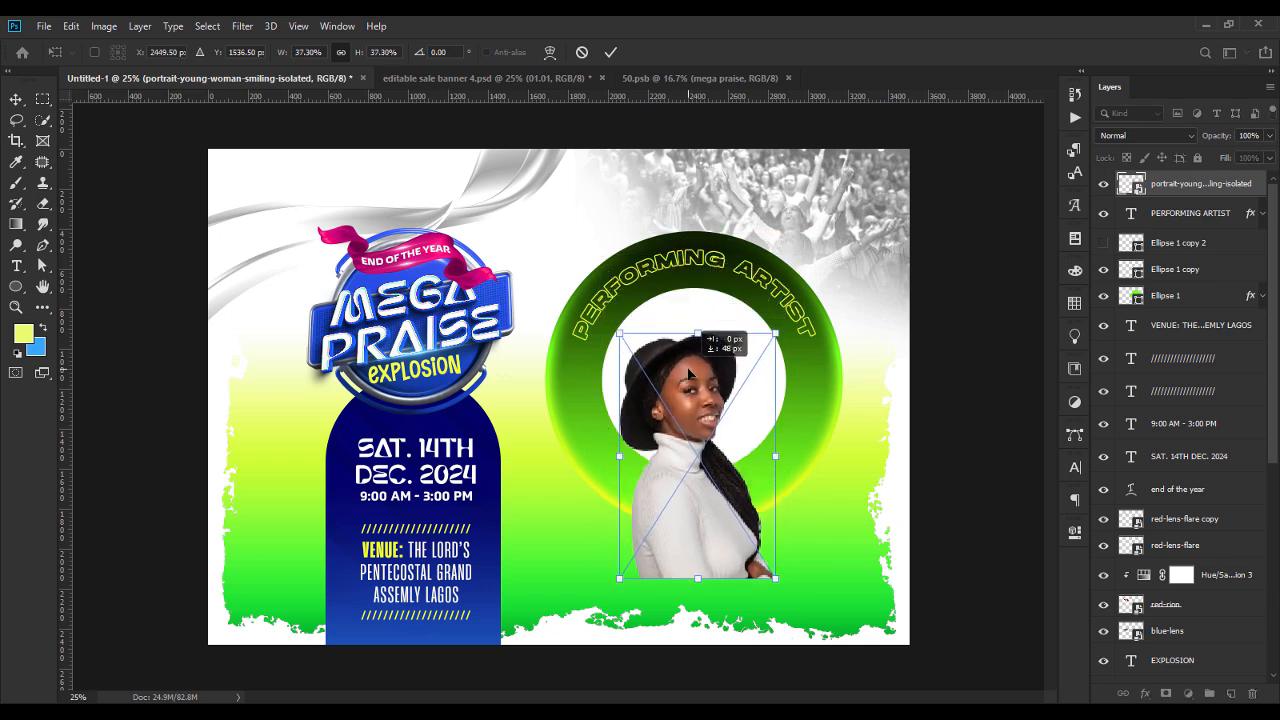
pyautogui.moveTo(698, 578); pyautogui.dragTo(696, 549)
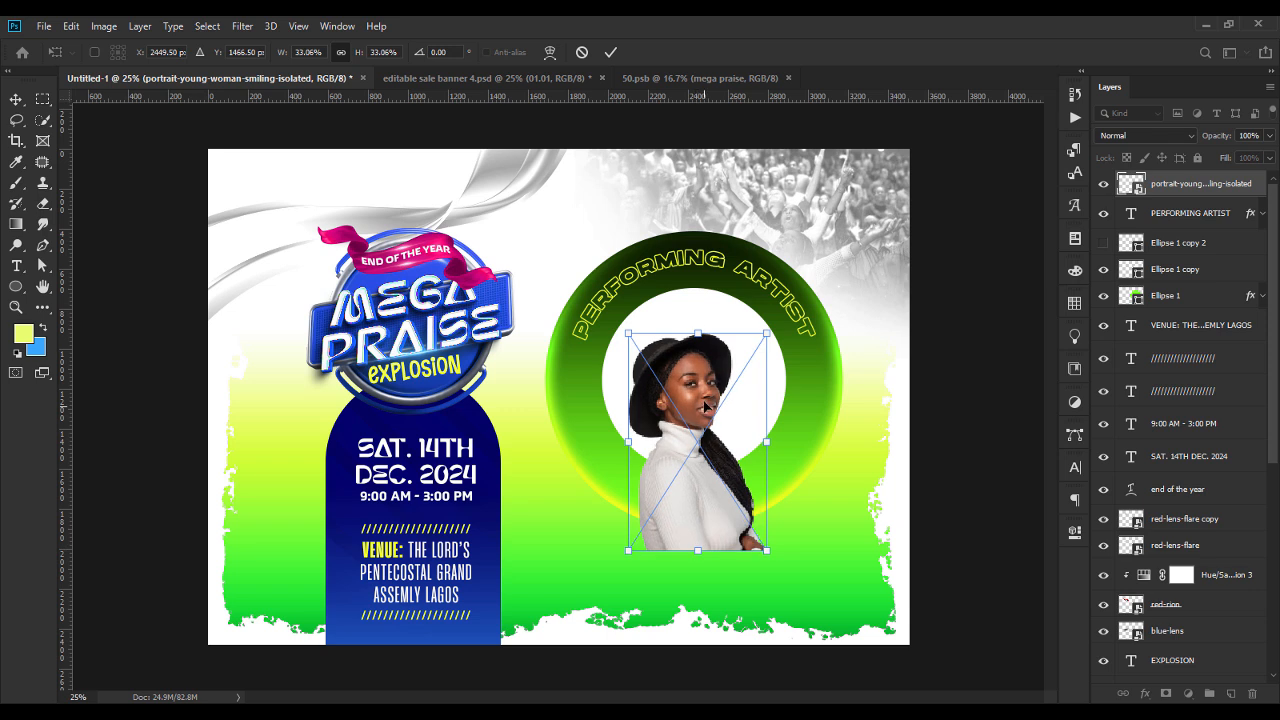
pyautogui.moveTo(697, 331); pyautogui.dragTo(699, 352)
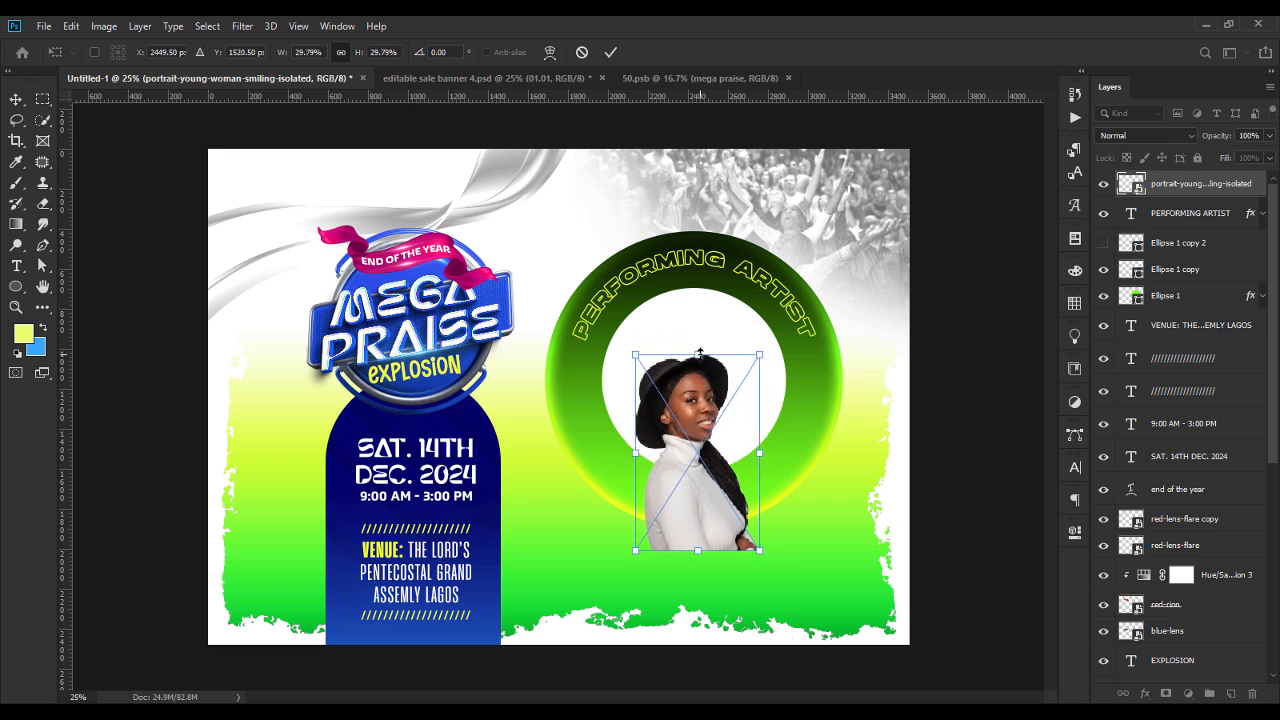
pyautogui.press('Return')
pyautogui.moveTo(693, 421); pyautogui.dragTo(697, 419)
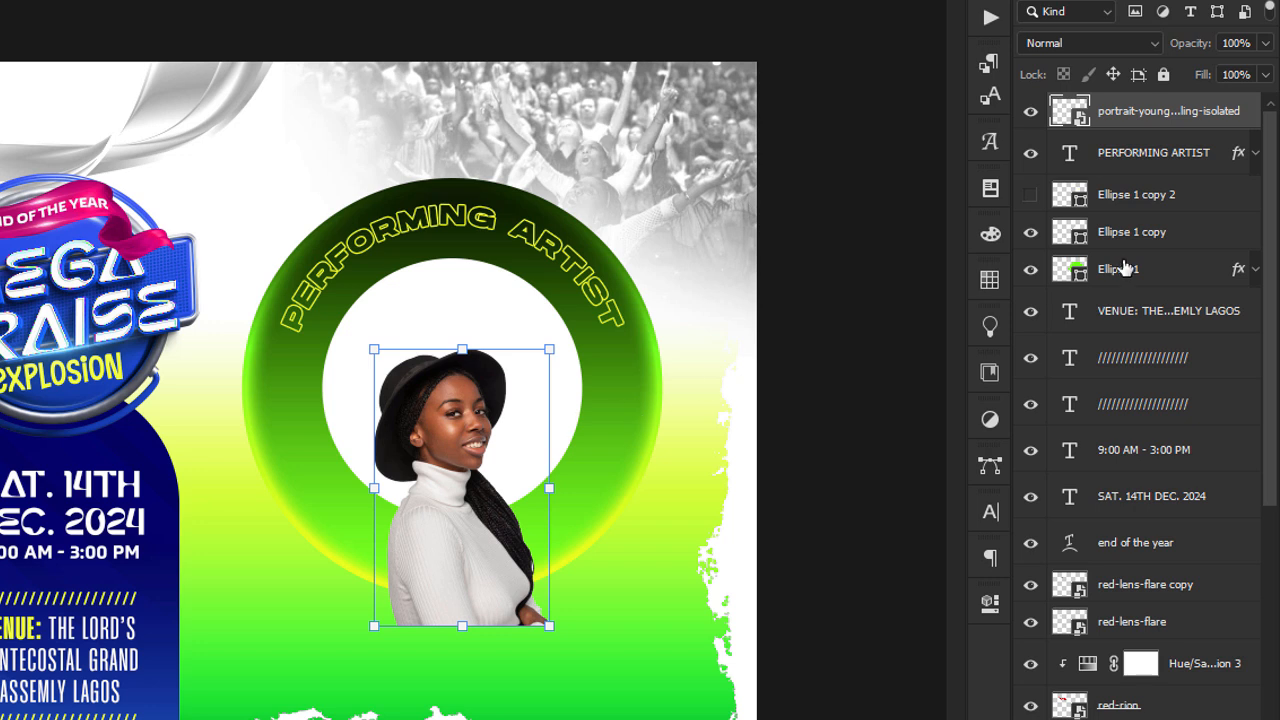
# Load the Ellipse 1 outline as a selection and add it as a layer mask on the smiling woman's portrait.
pyautogui.keyDown('ctrl'); pyautogui.click(1074, 270); pyautogui.keyUp('ctrl')
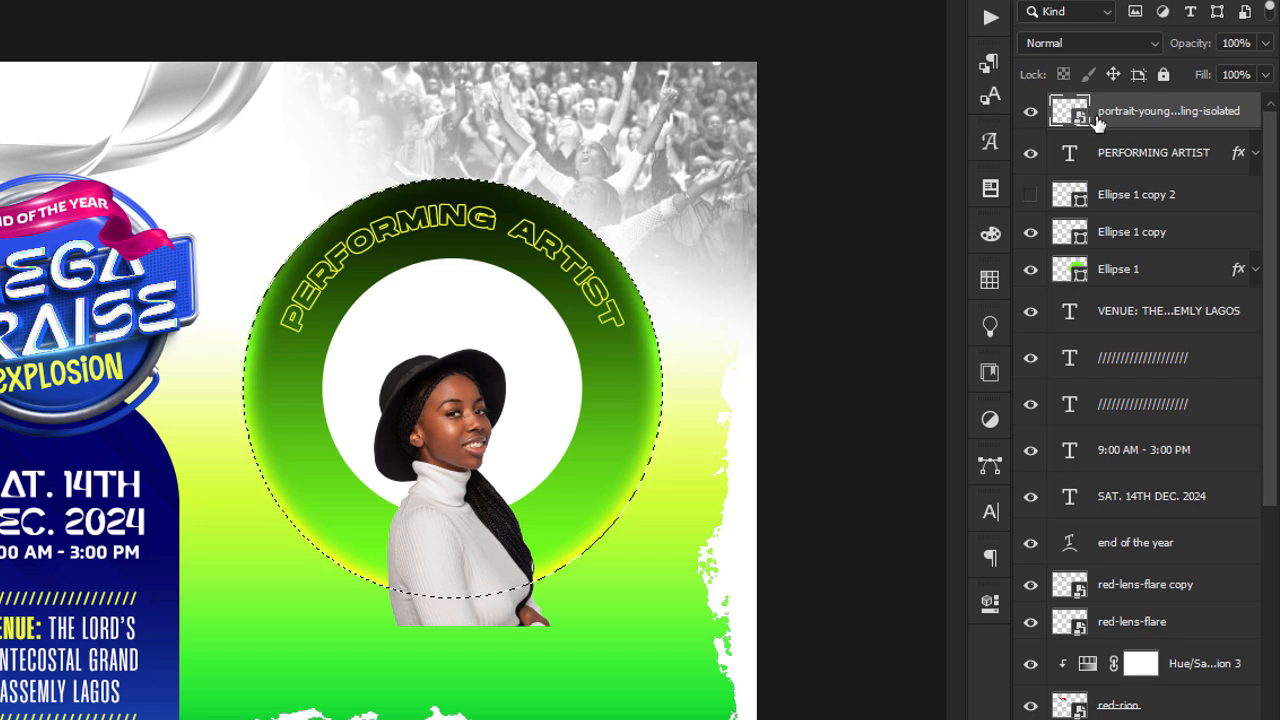
pyautogui.click(1136, 718)
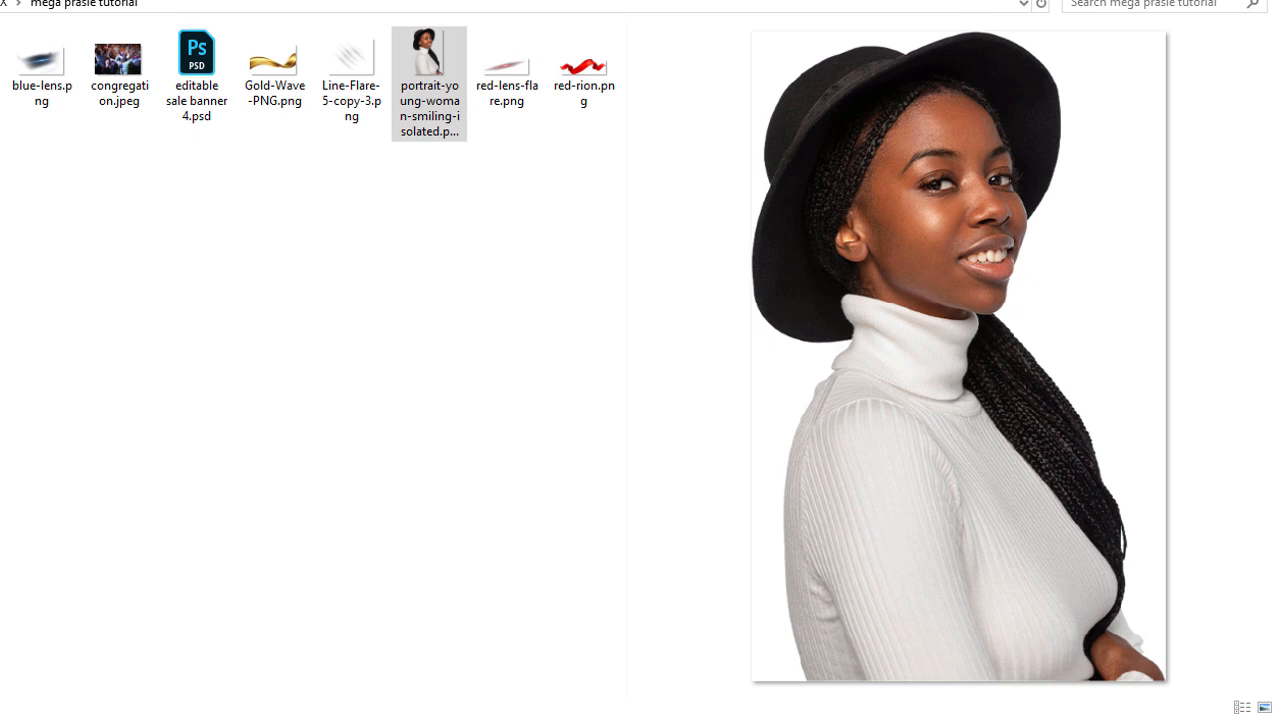
# Place the saxophonist and two singers around the portrait and mask the yellow-hatted singer to the Ellipse 1 circle.
pyautogui.moveTo(2, 64); pyautogui.dragTo(672, 719)
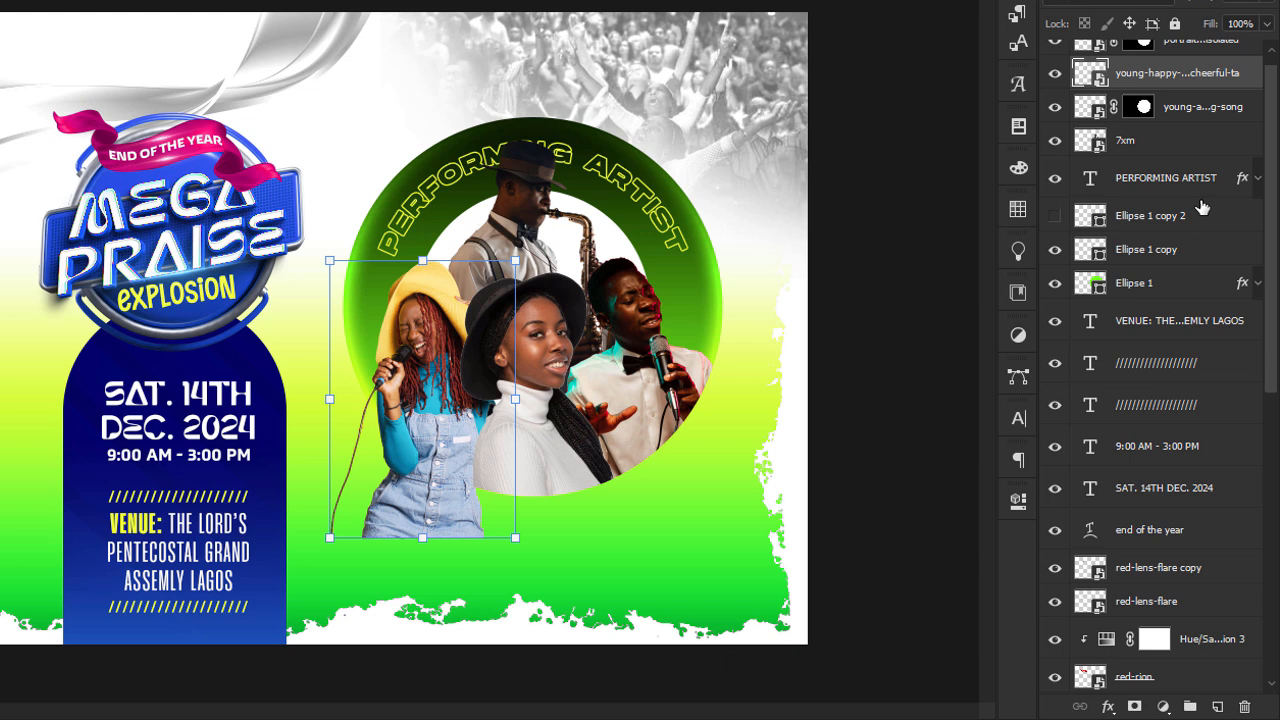
pyautogui.keyDown('ctrl'); pyautogui.click(1091, 288); pyautogui.keyUp('ctrl')
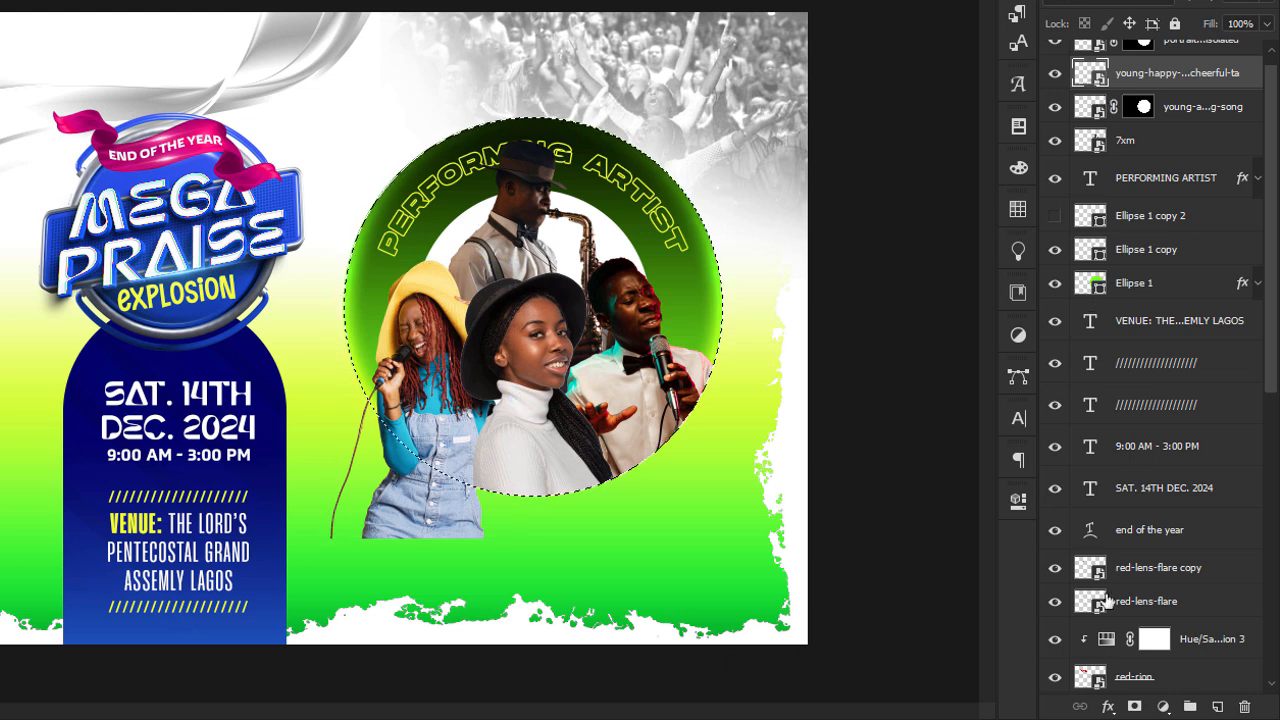
pyautogui.click(1134, 706)
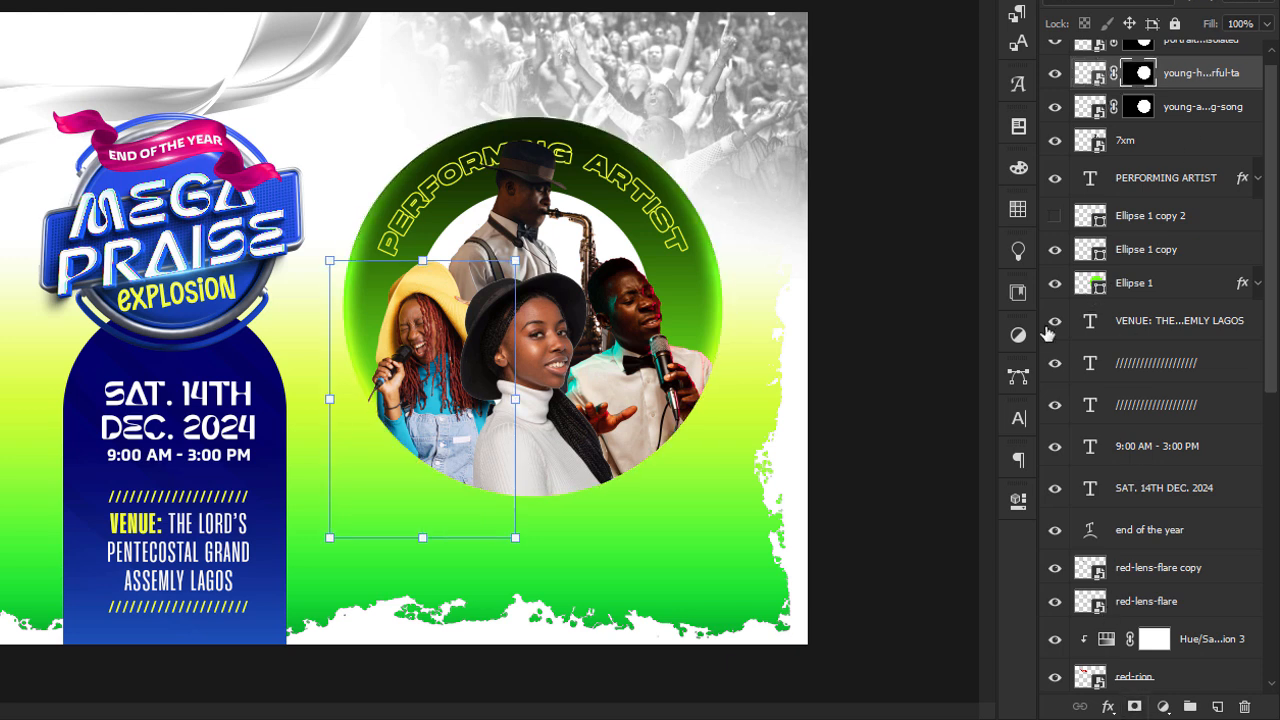
pyautogui.click(1056, 217)
pyautogui.click(1057, 218)
pyautogui.click(872, 365)
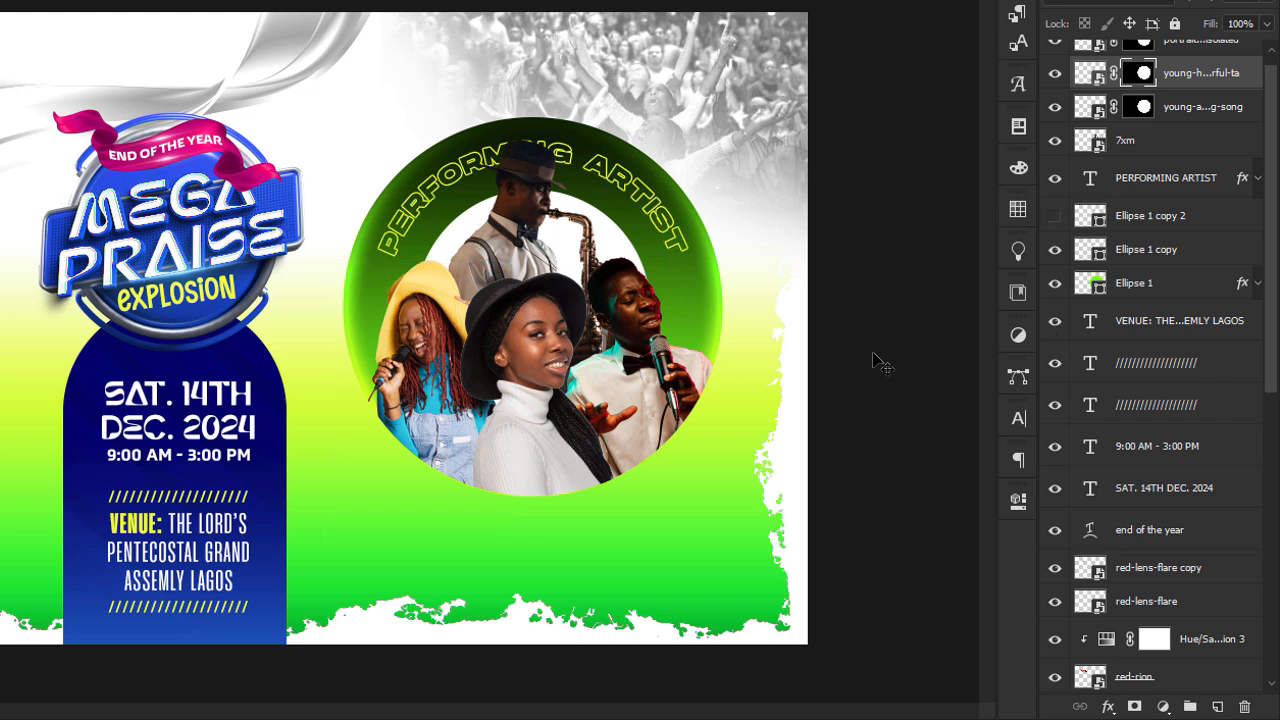
# Convert the smiling woman's portrait to black and white with the Maximum White preset and select the male singer's layer.
pyautogui.click(555, 360)
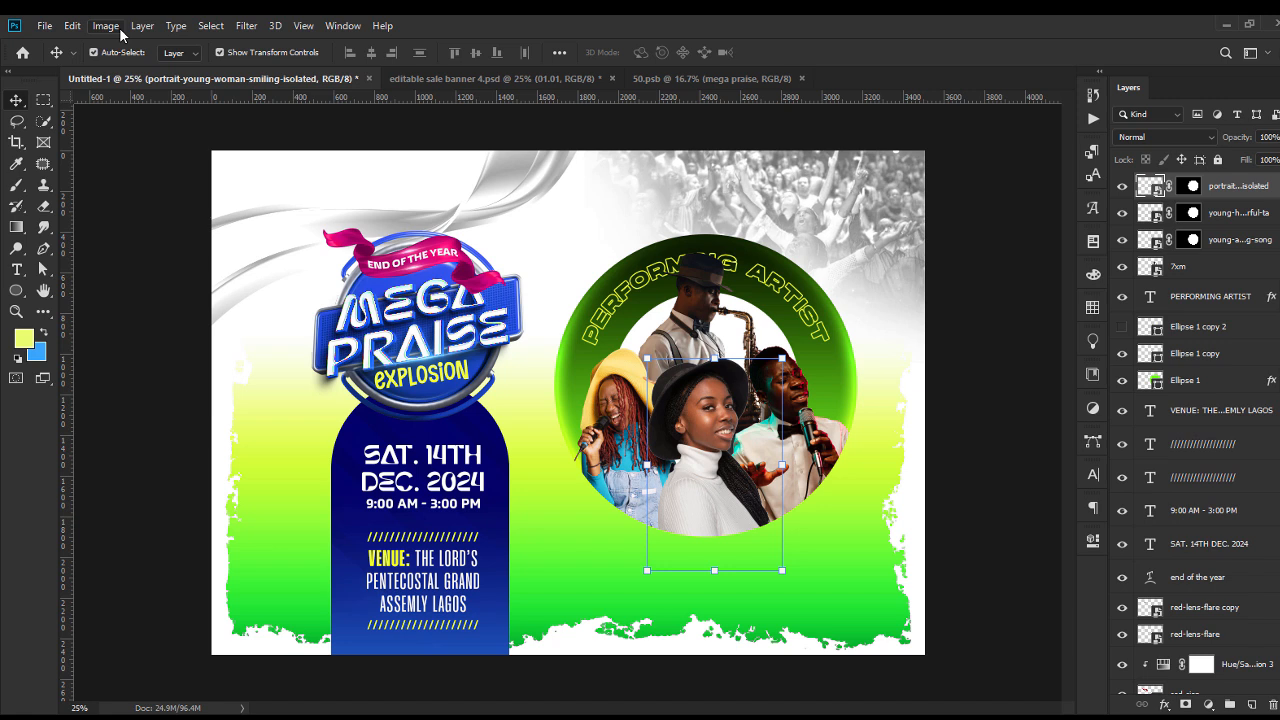
pyautogui.click(115, 26)
pyautogui.moveTo(159, 74)
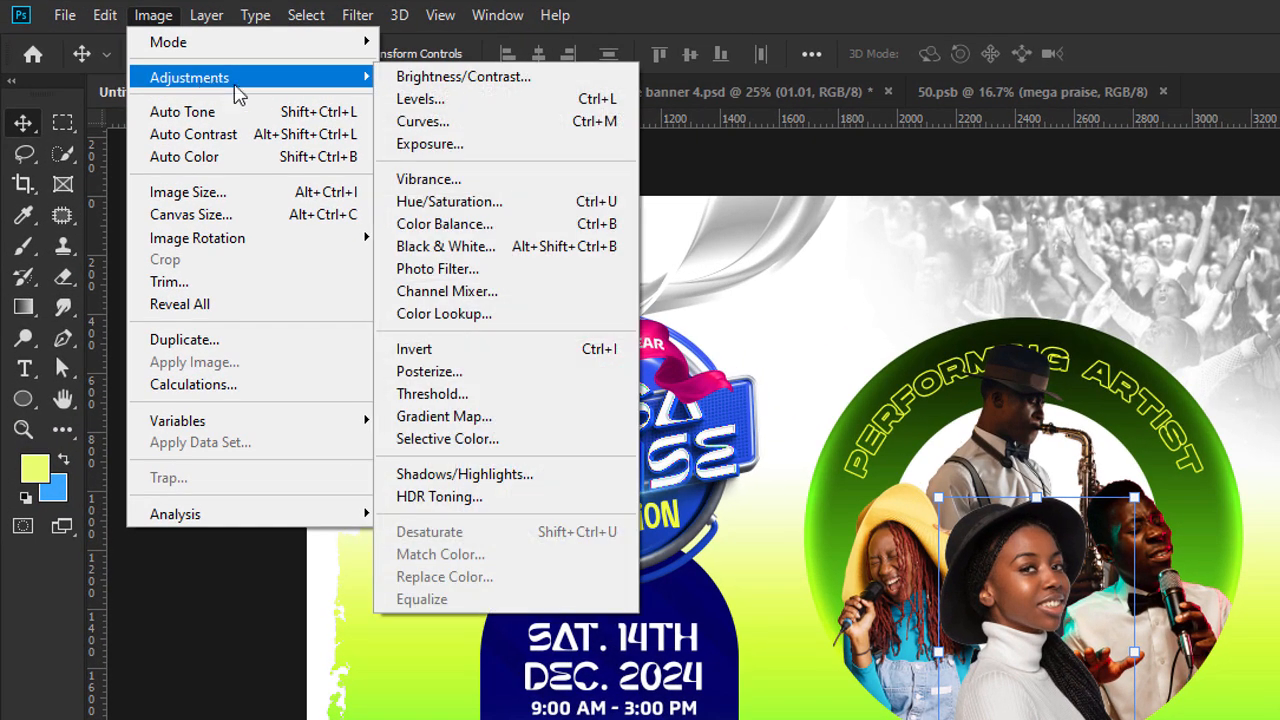
pyautogui.click(490, 248)
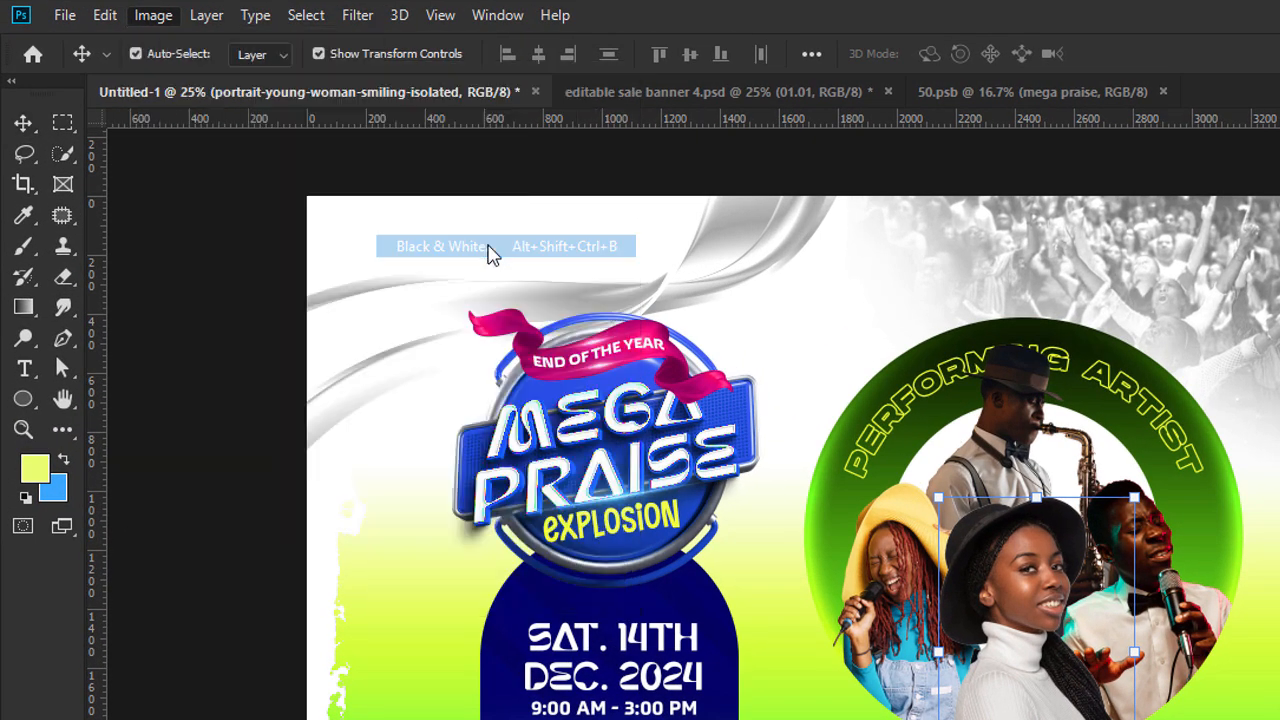
pyautogui.click(548, 124)
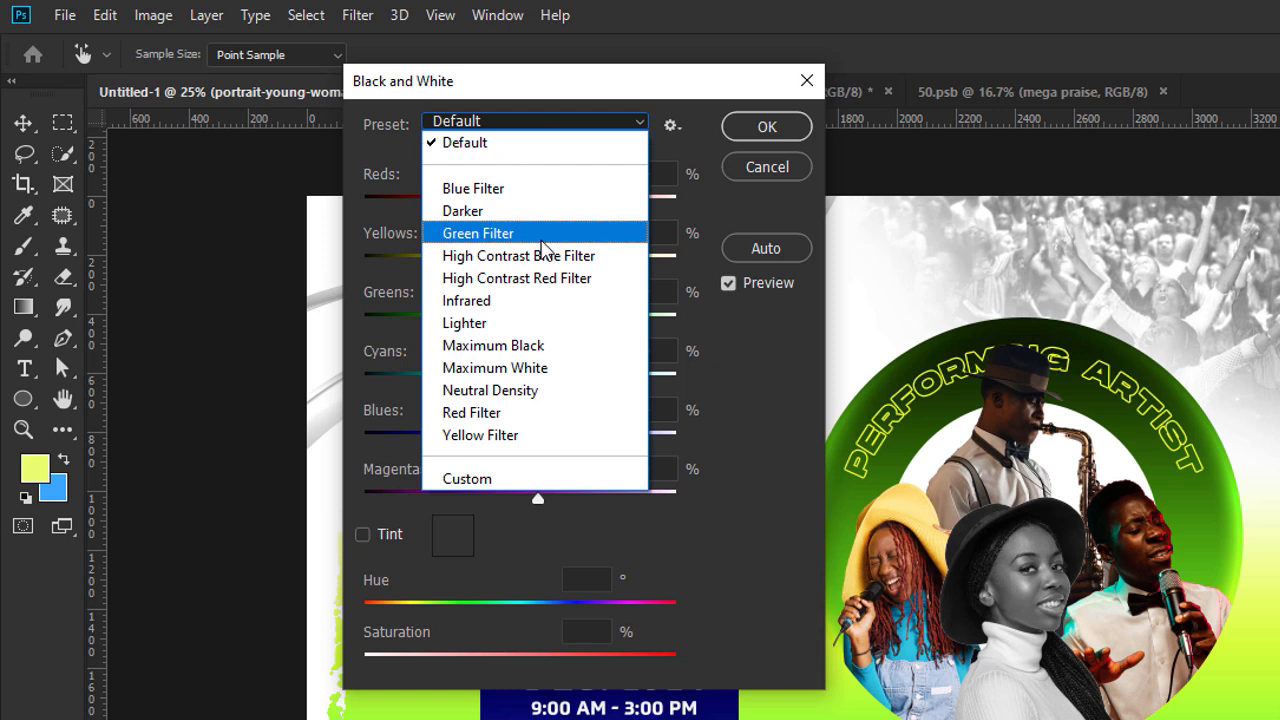
pyautogui.click(548, 294)
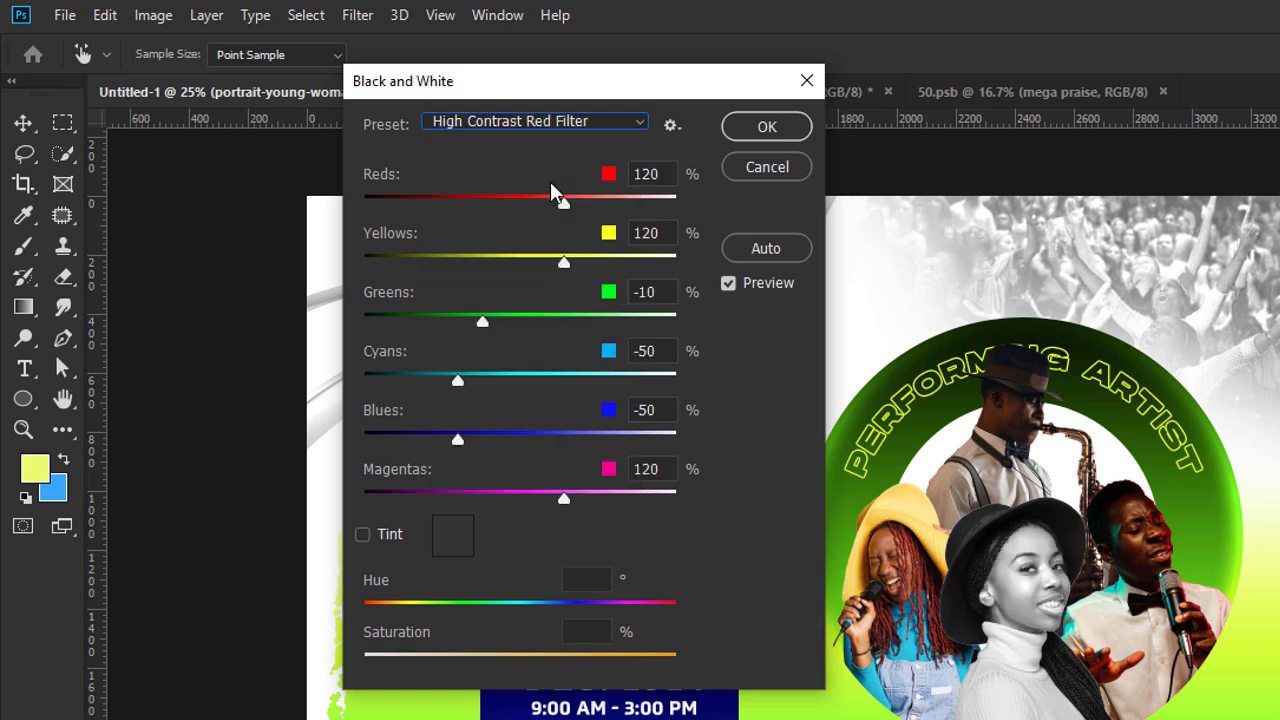
pyautogui.click(548, 124)
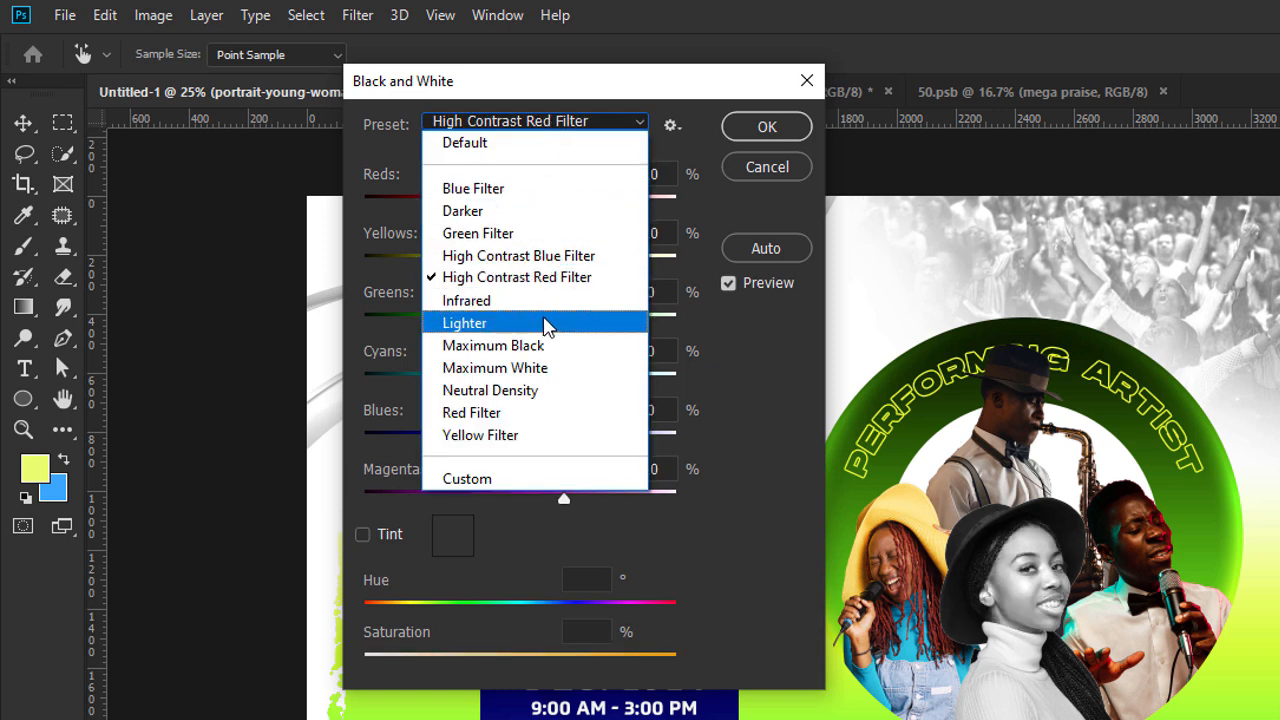
pyautogui.click(546, 323)
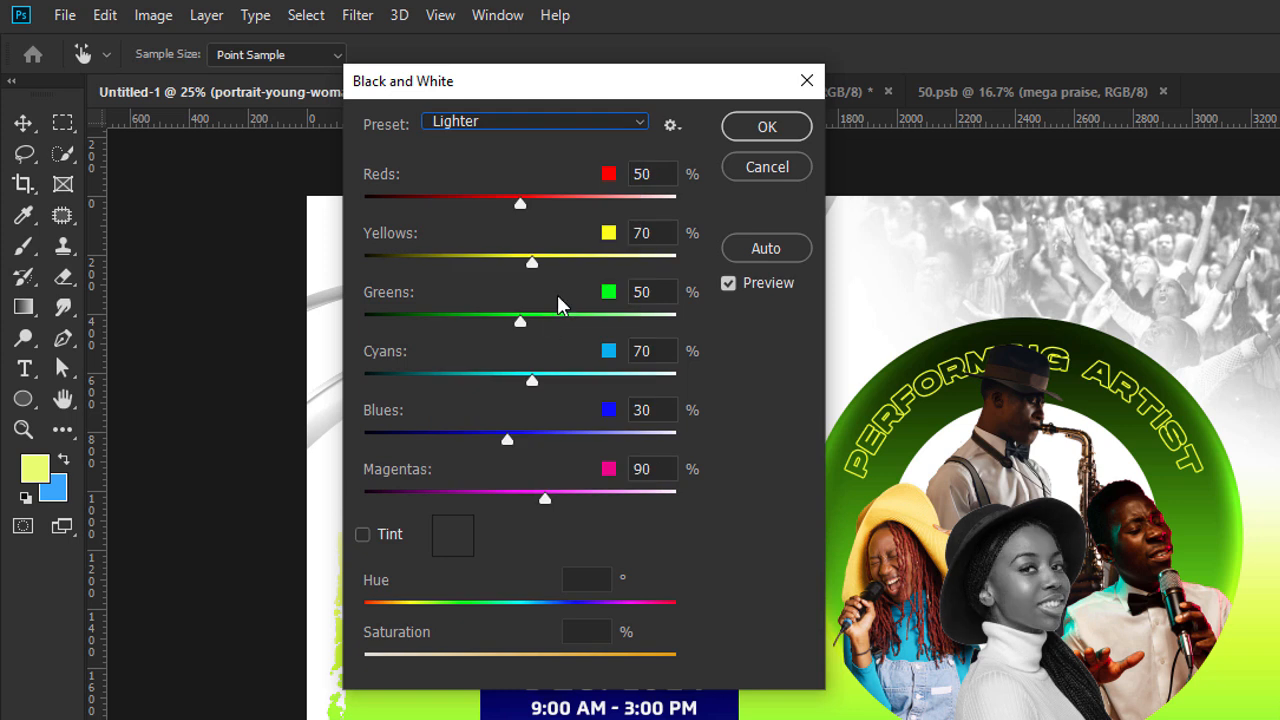
pyautogui.click(508, 121)
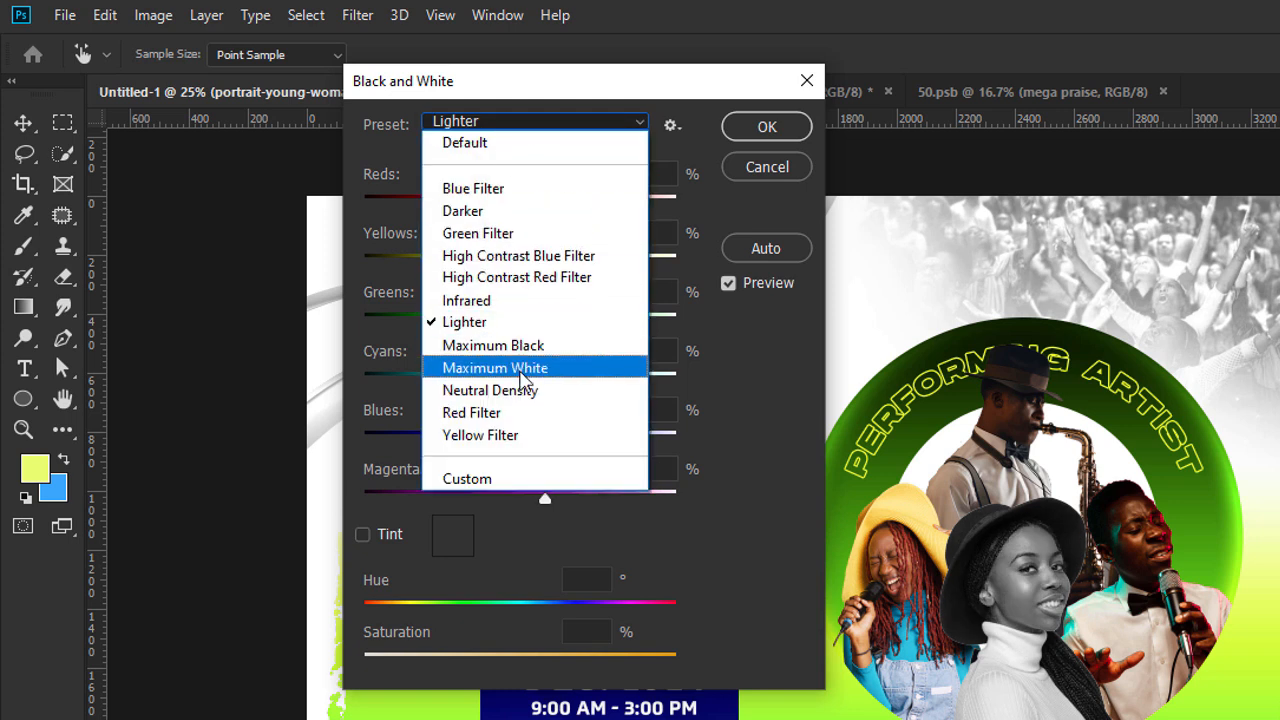
pyautogui.click(527, 377)
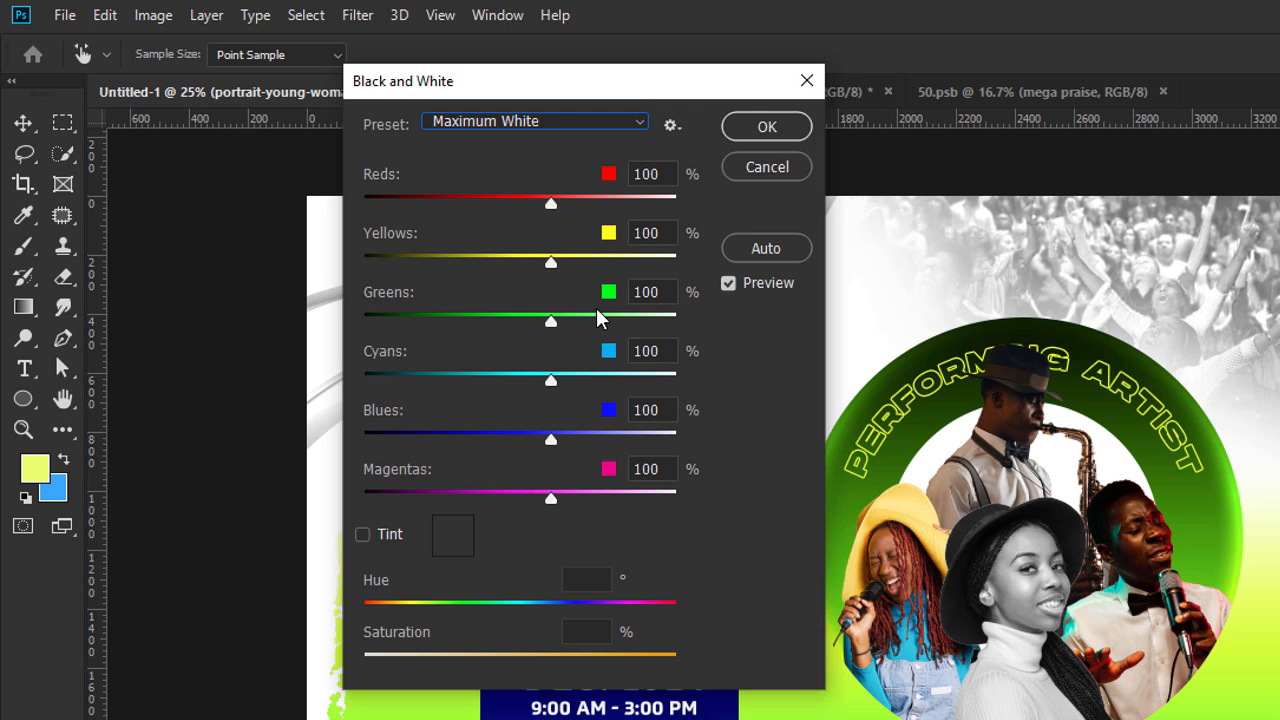
pyautogui.click(766, 127)
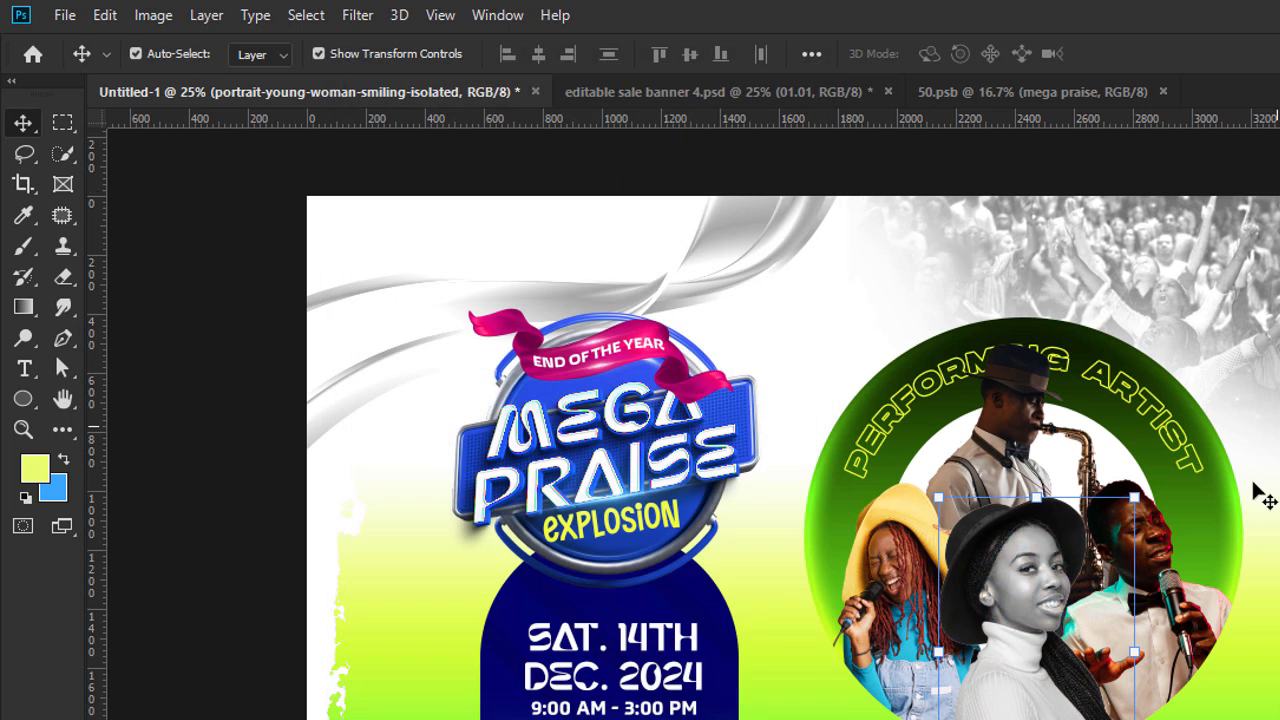
pyautogui.click(1192, 605)
pyautogui.click(207, 14)
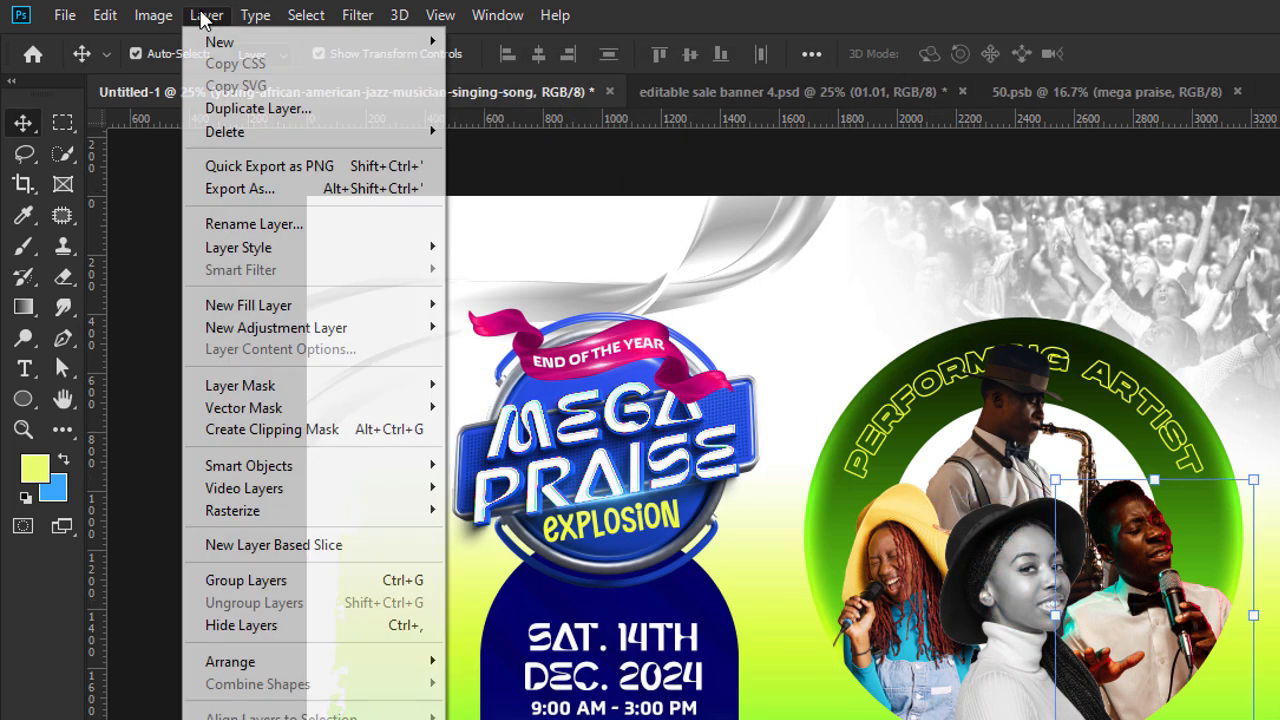
pyautogui.moveTo(153, 14)
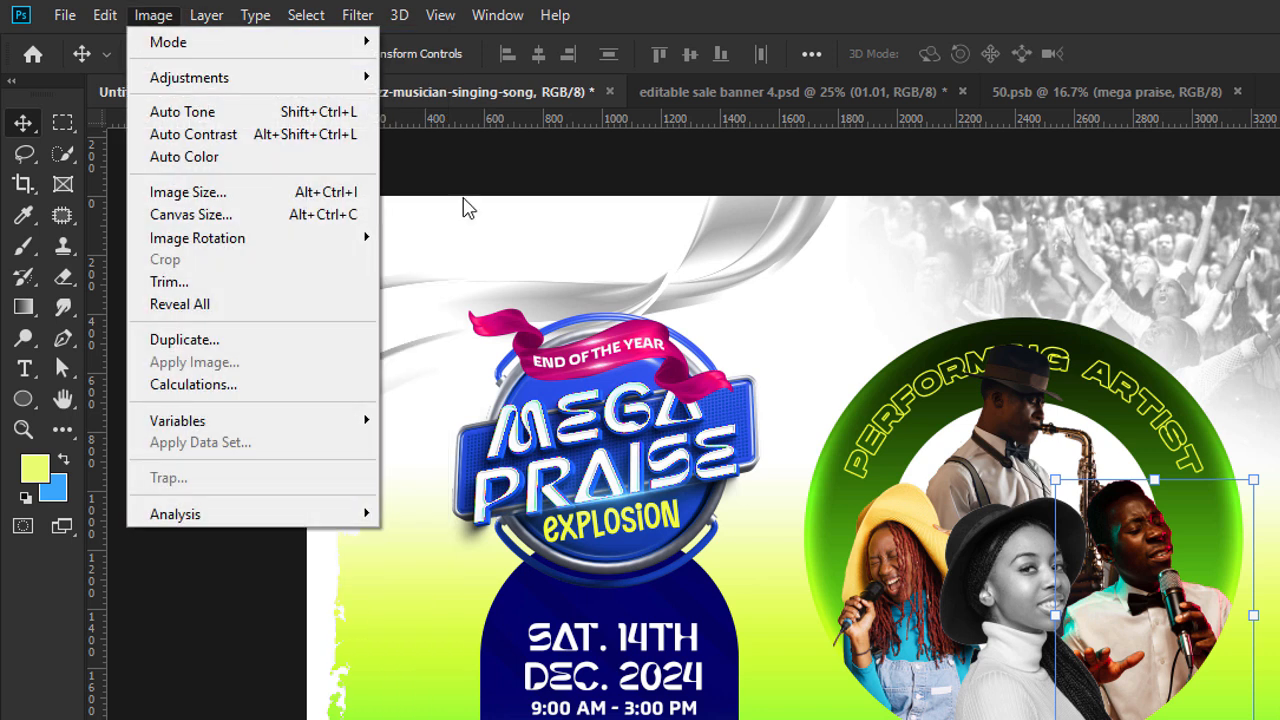
pyautogui.moveTo(305, 88)
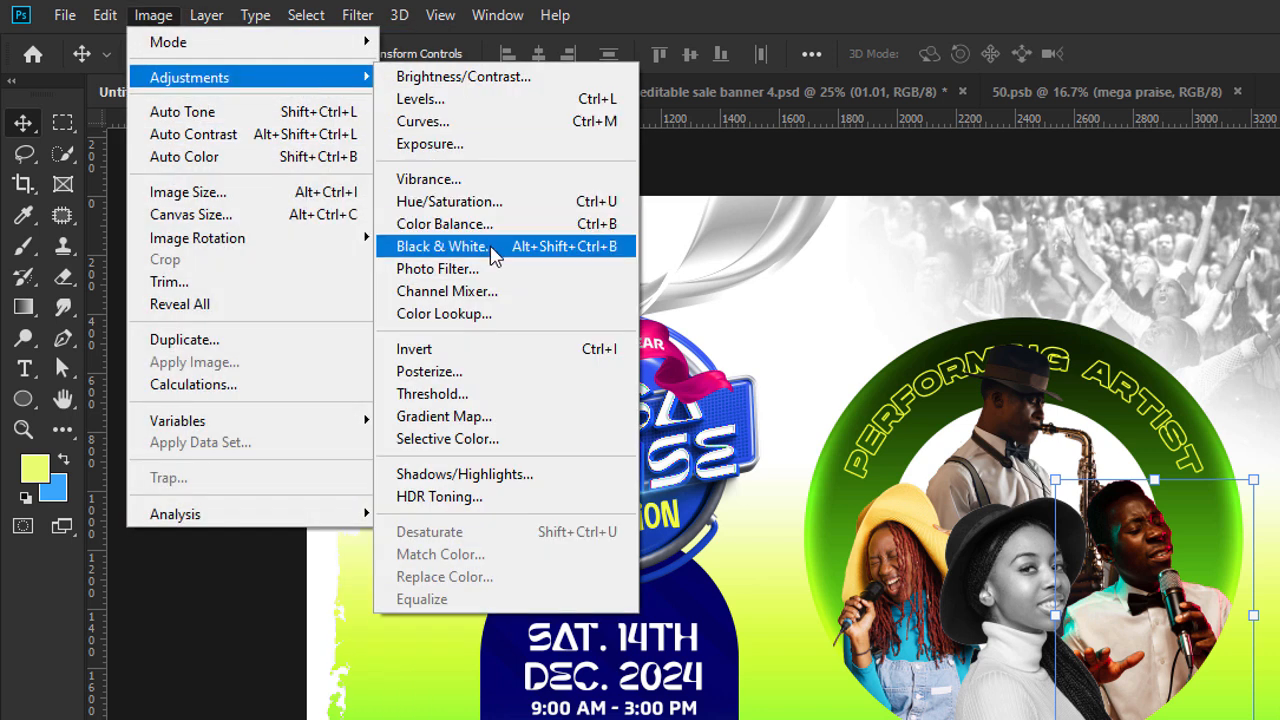
pyautogui.click(483, 230)
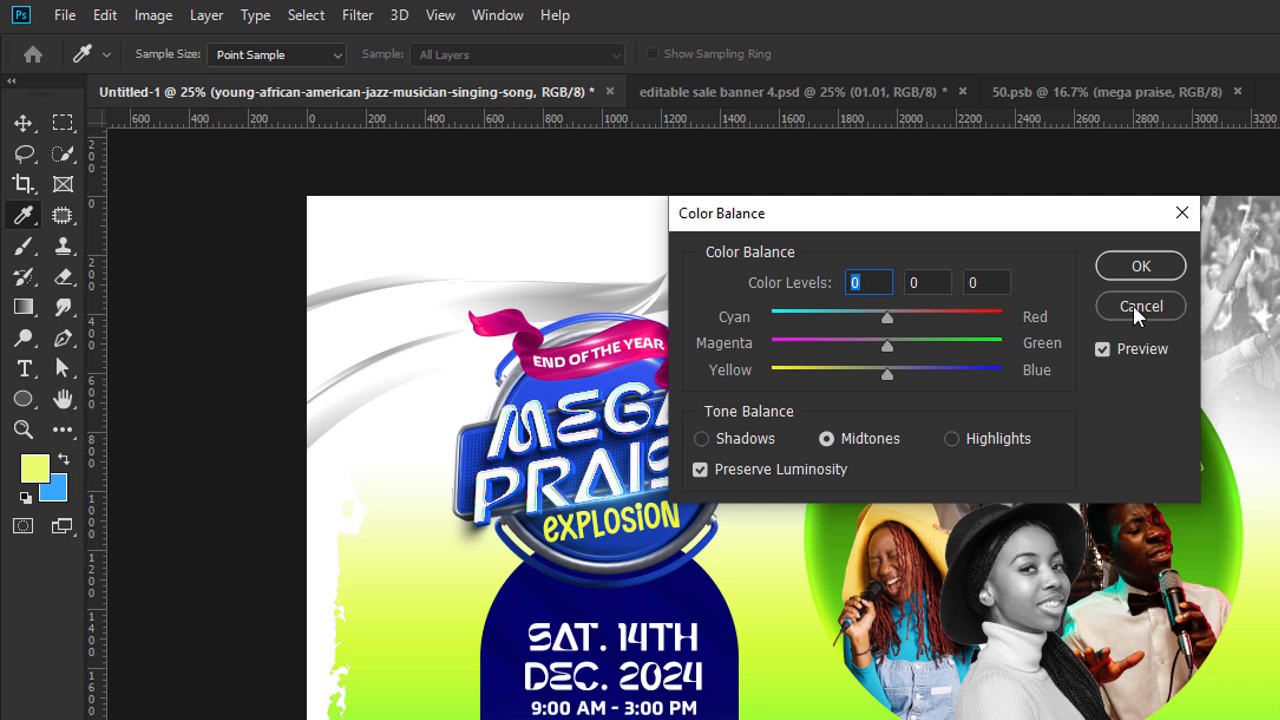
pyautogui.click(1137, 306)
pyautogui.press('v')
# Apply a Black & White adjustment with the Maximum White preset to the male singer's image.
pyautogui.click(158, 16)
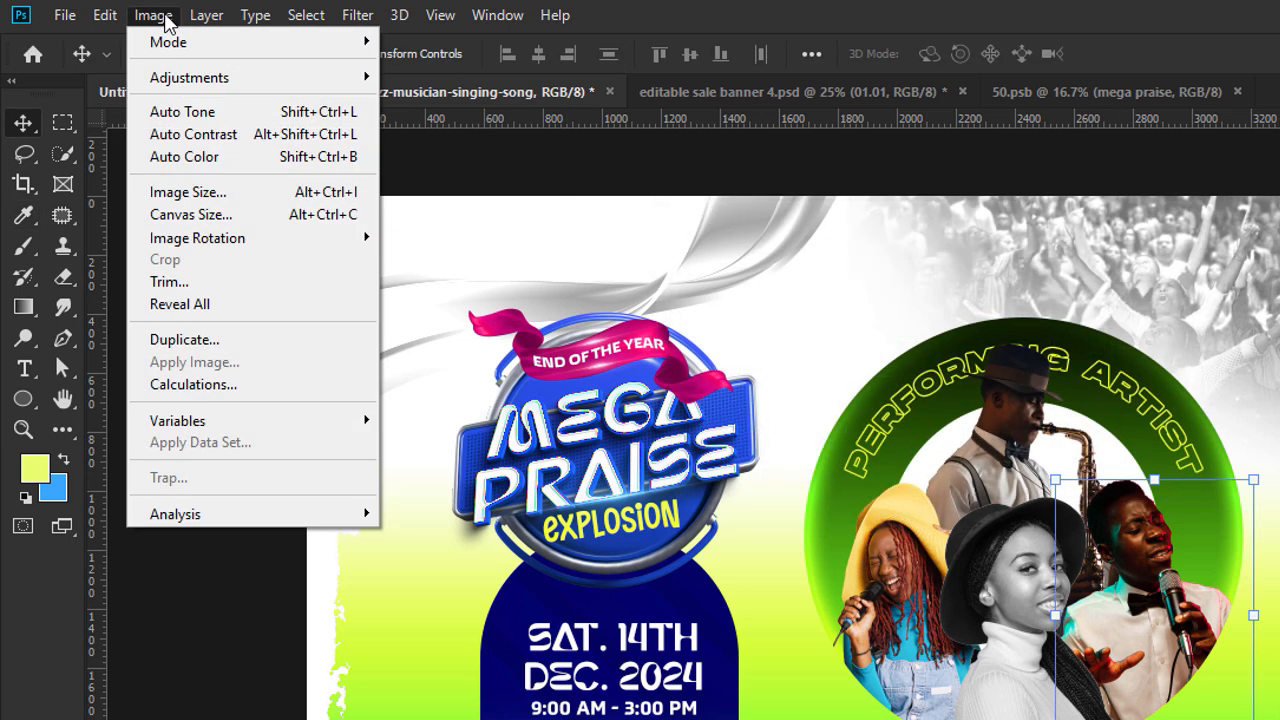
pyautogui.moveTo(191, 78)
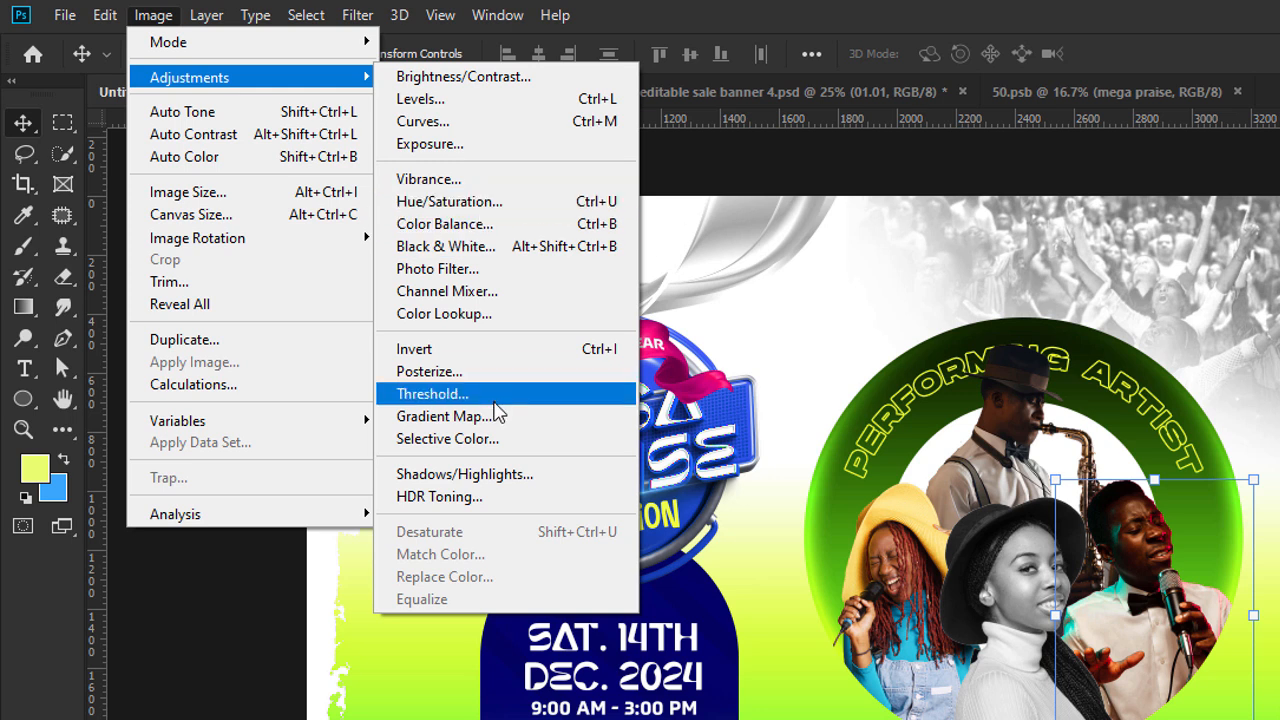
pyautogui.click(465, 248)
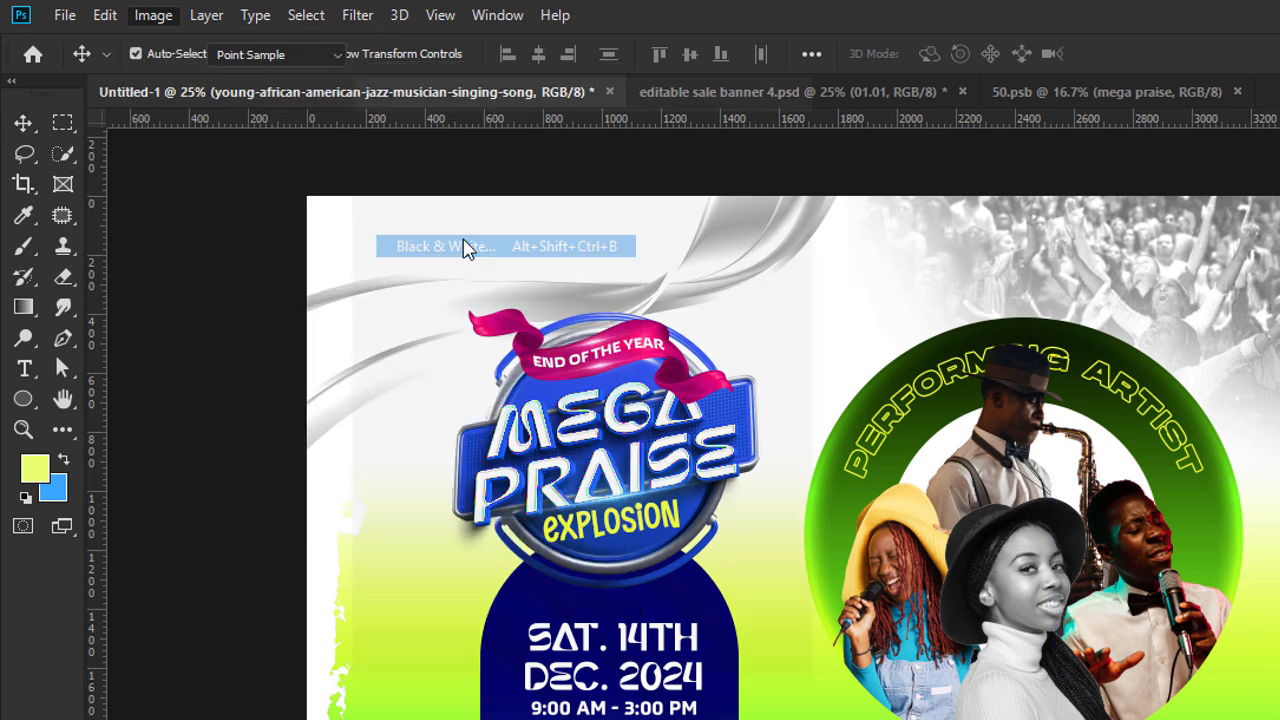
pyautogui.click(472, 124)
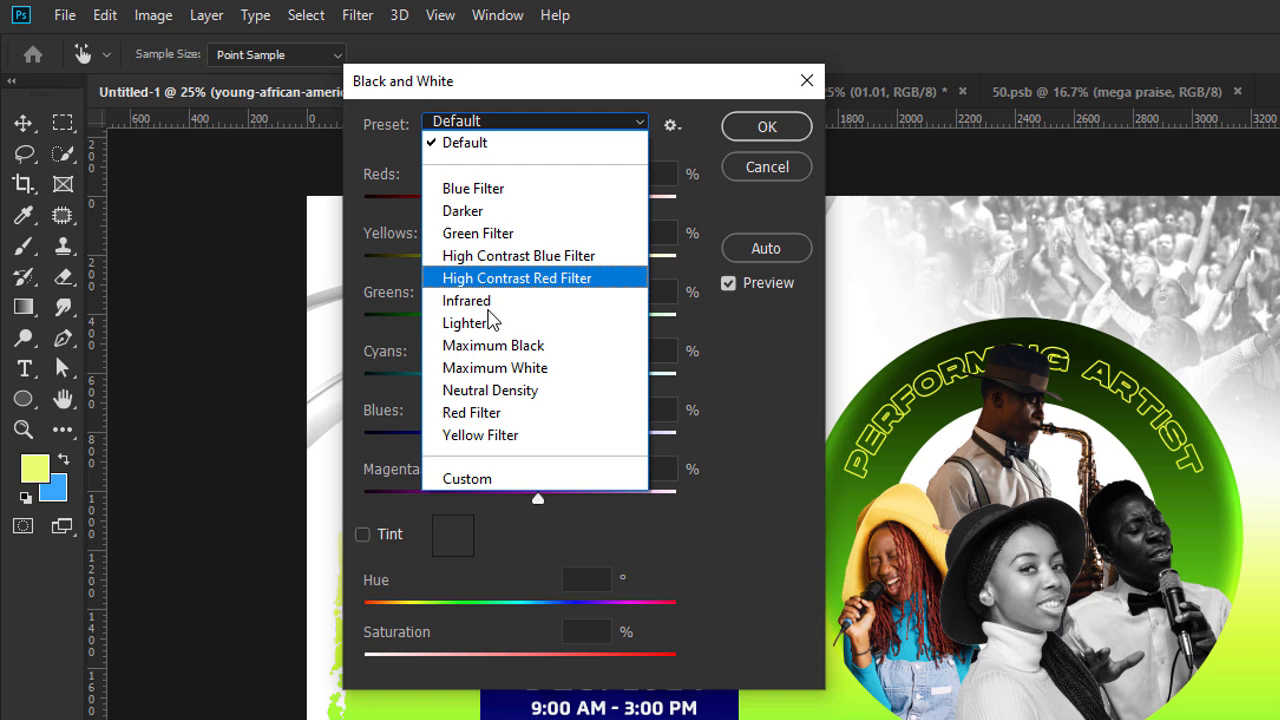
pyautogui.click(507, 374)
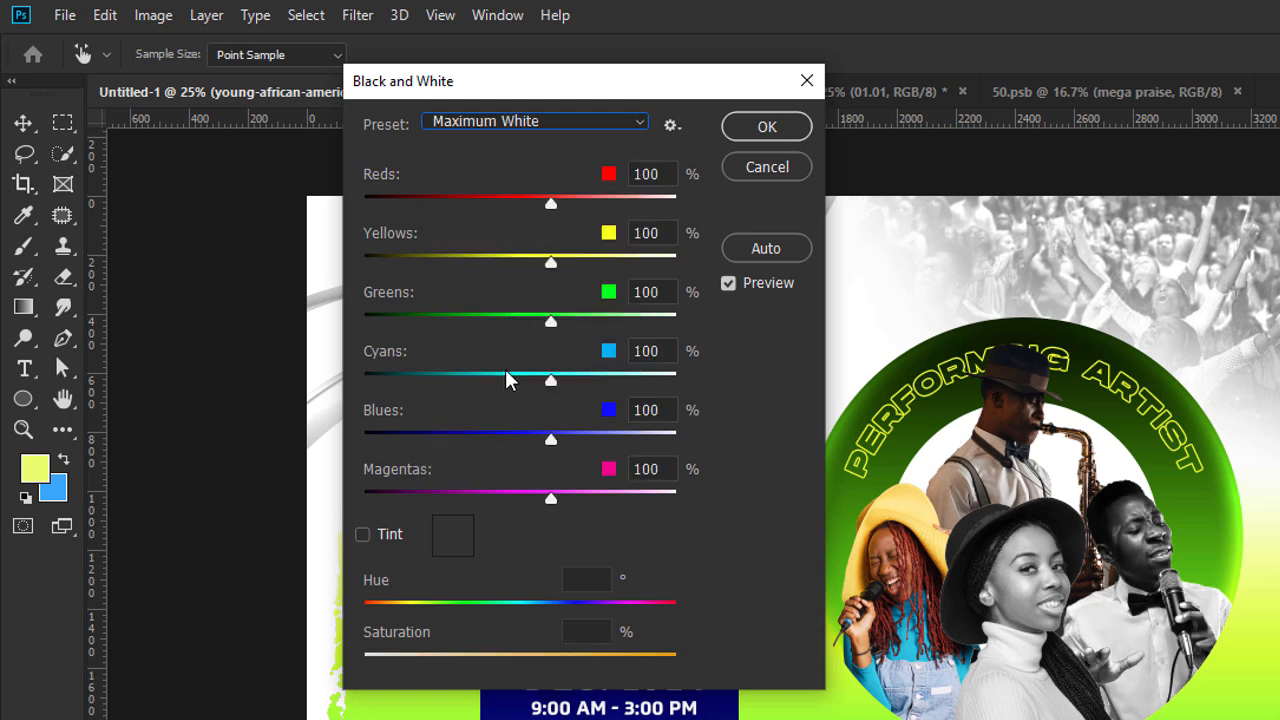
pyautogui.click(768, 126)
pyautogui.press('v')
# Convert the yellow-hatted singer's image to black and white with the Lighter preset and select the saxophonist's layer.
pyautogui.click(908, 578)
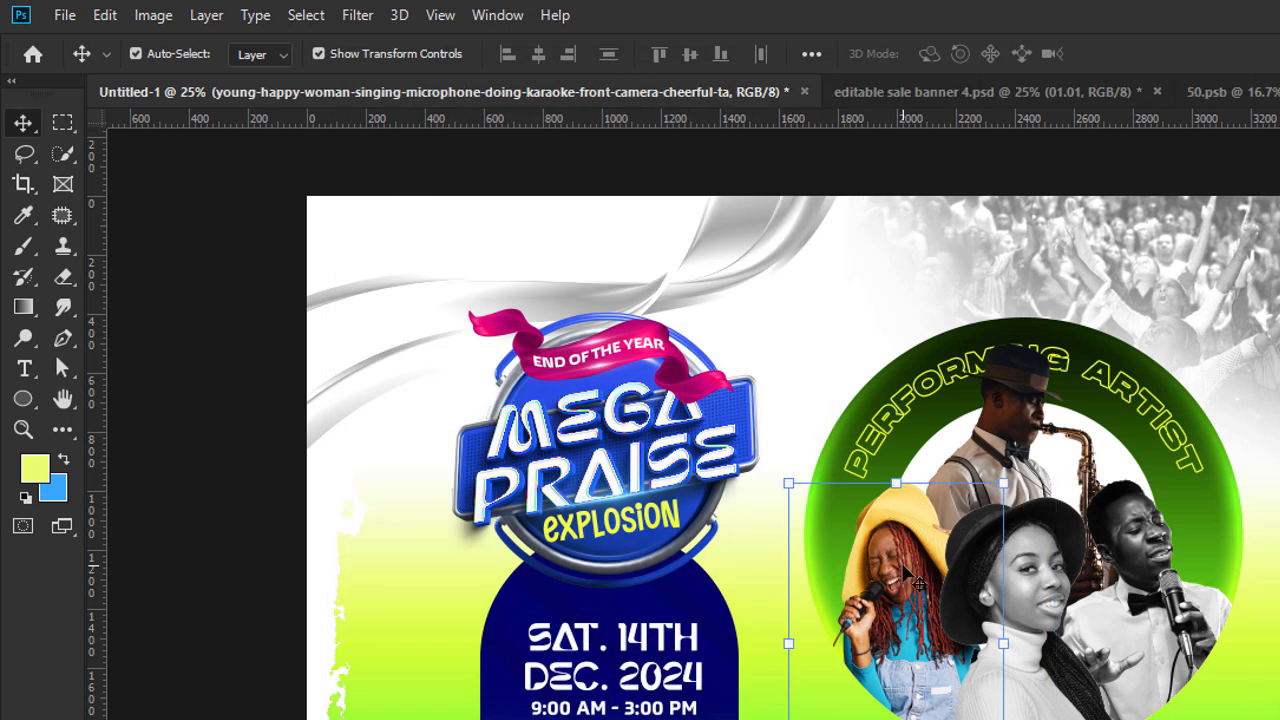
pyautogui.click(305, 16)
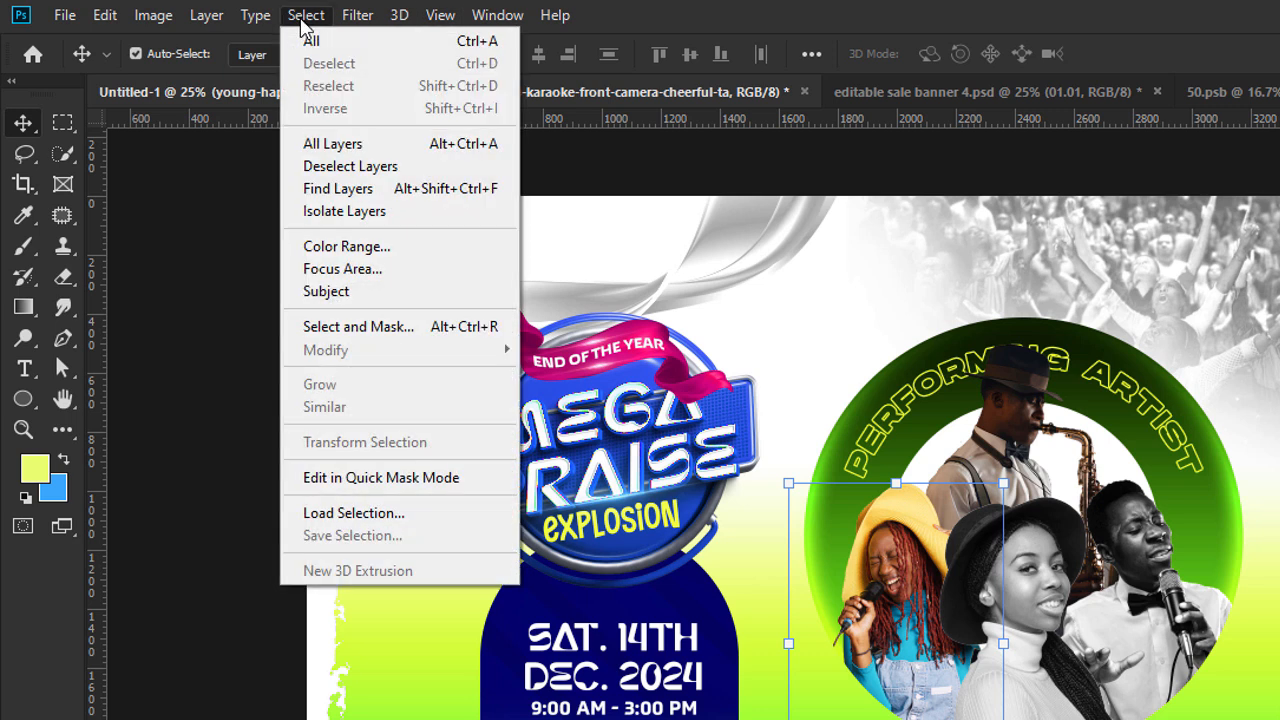
pyautogui.moveTo(153, 15)
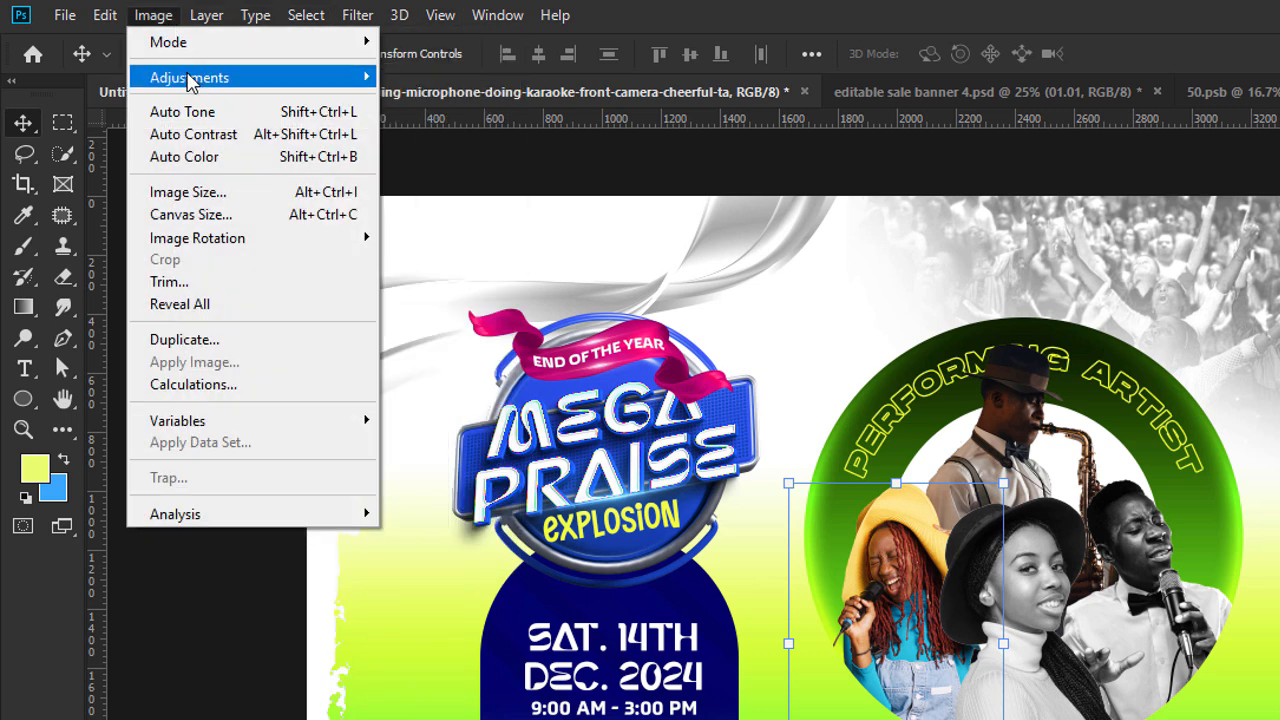
pyautogui.moveTo(190, 79)
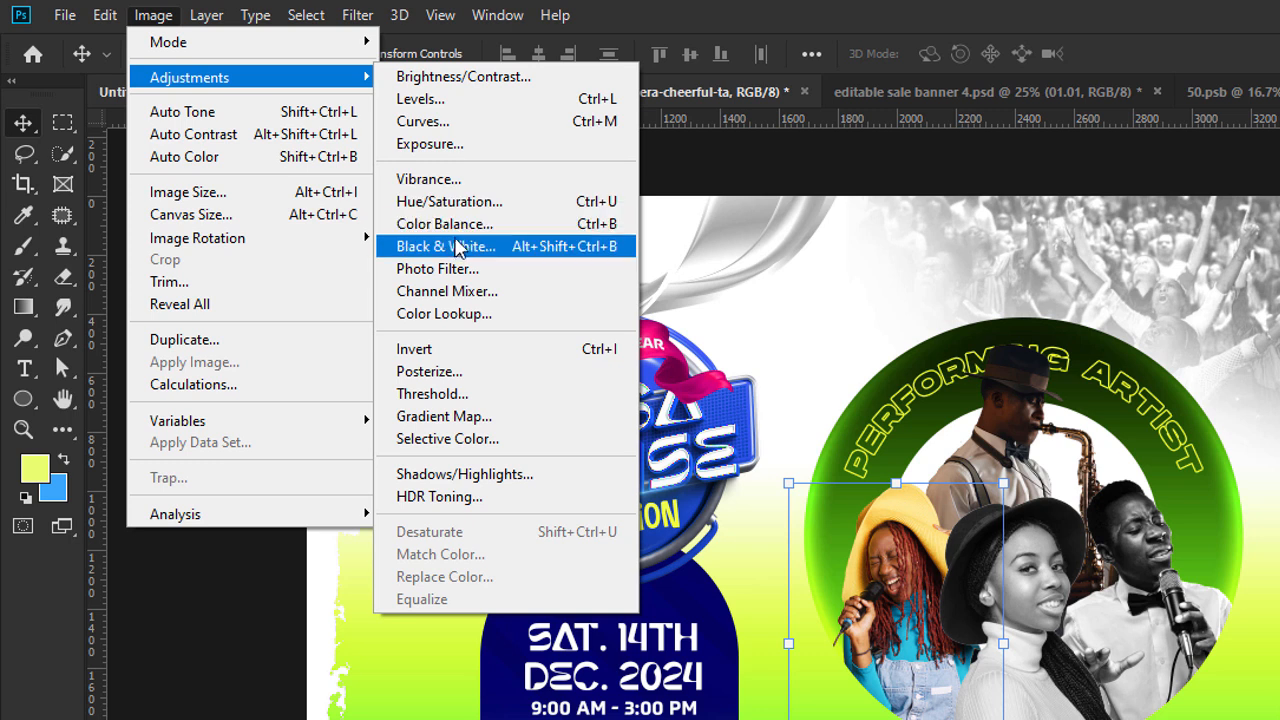
pyautogui.click(457, 249)
pyautogui.click(530, 125)
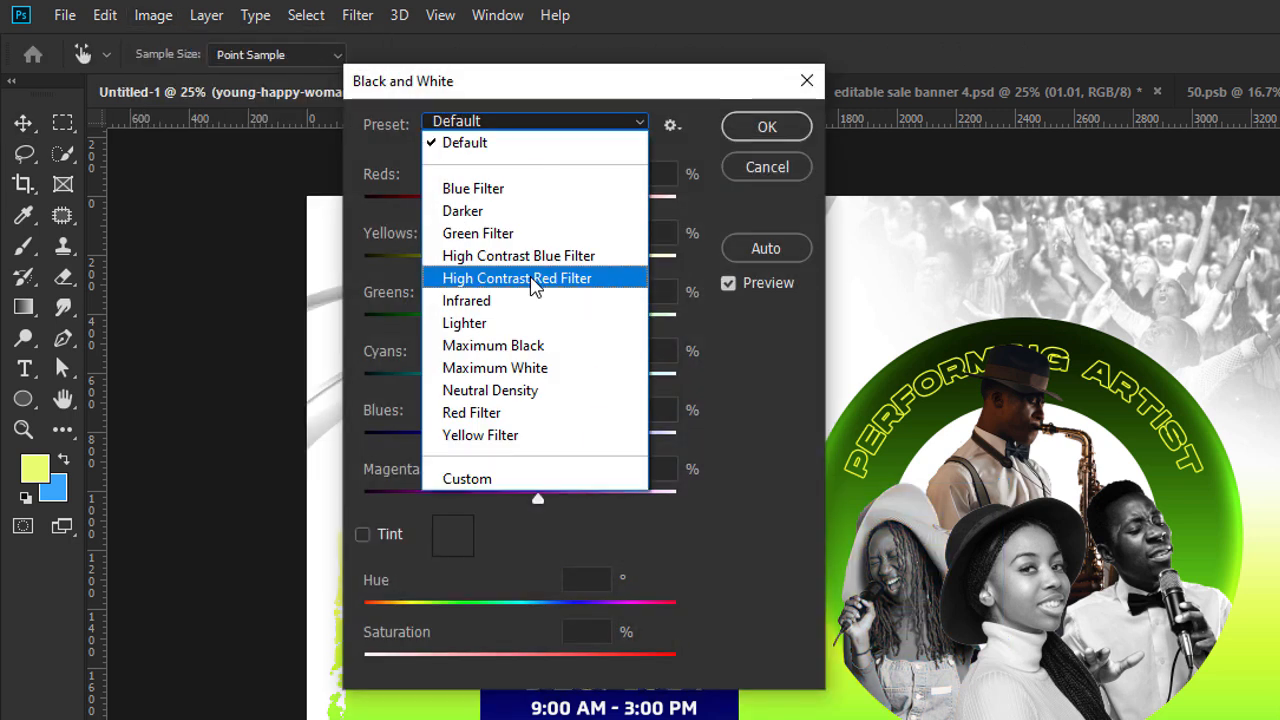
pyautogui.click(518, 366)
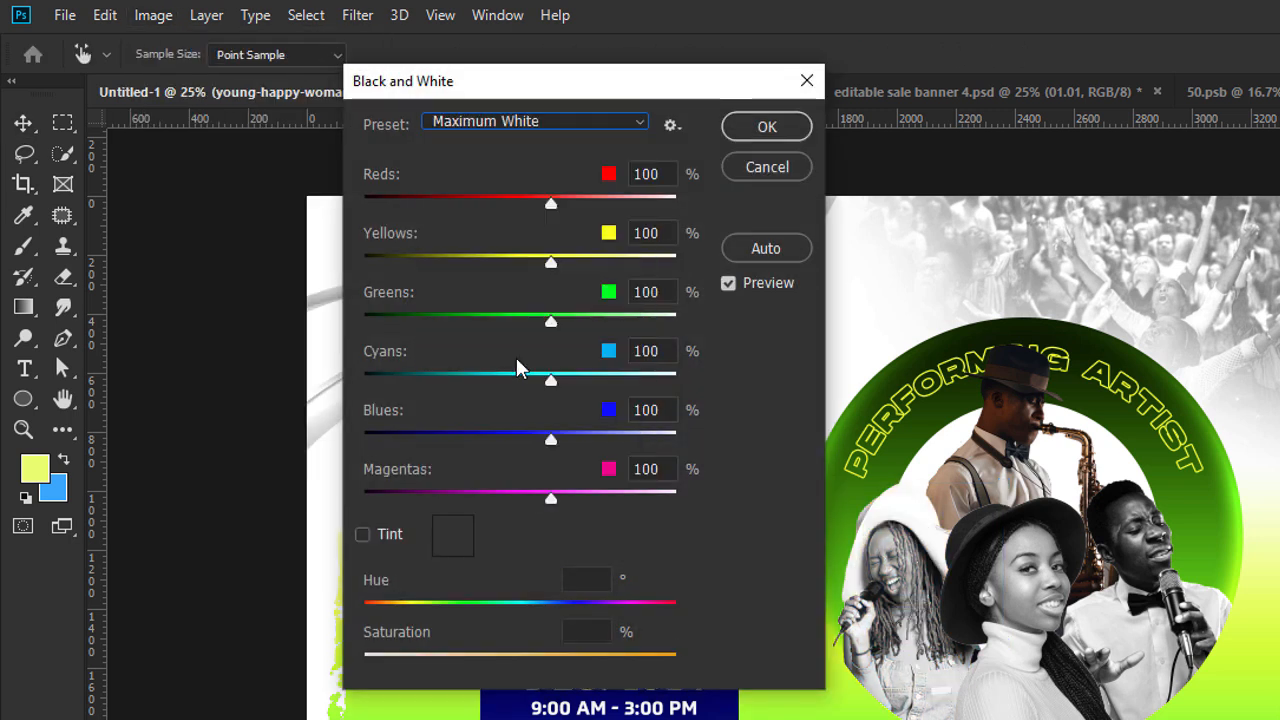
pyautogui.click(508, 126)
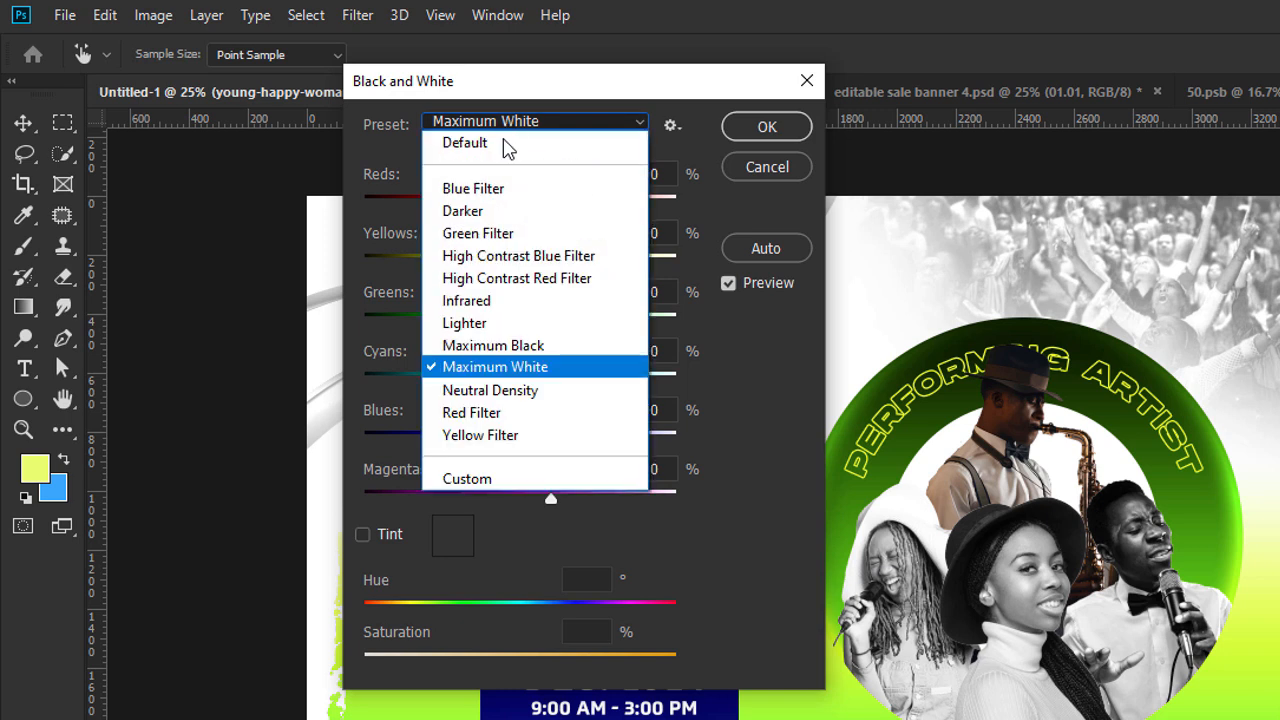
pyautogui.click(523, 410)
pyautogui.click(514, 127)
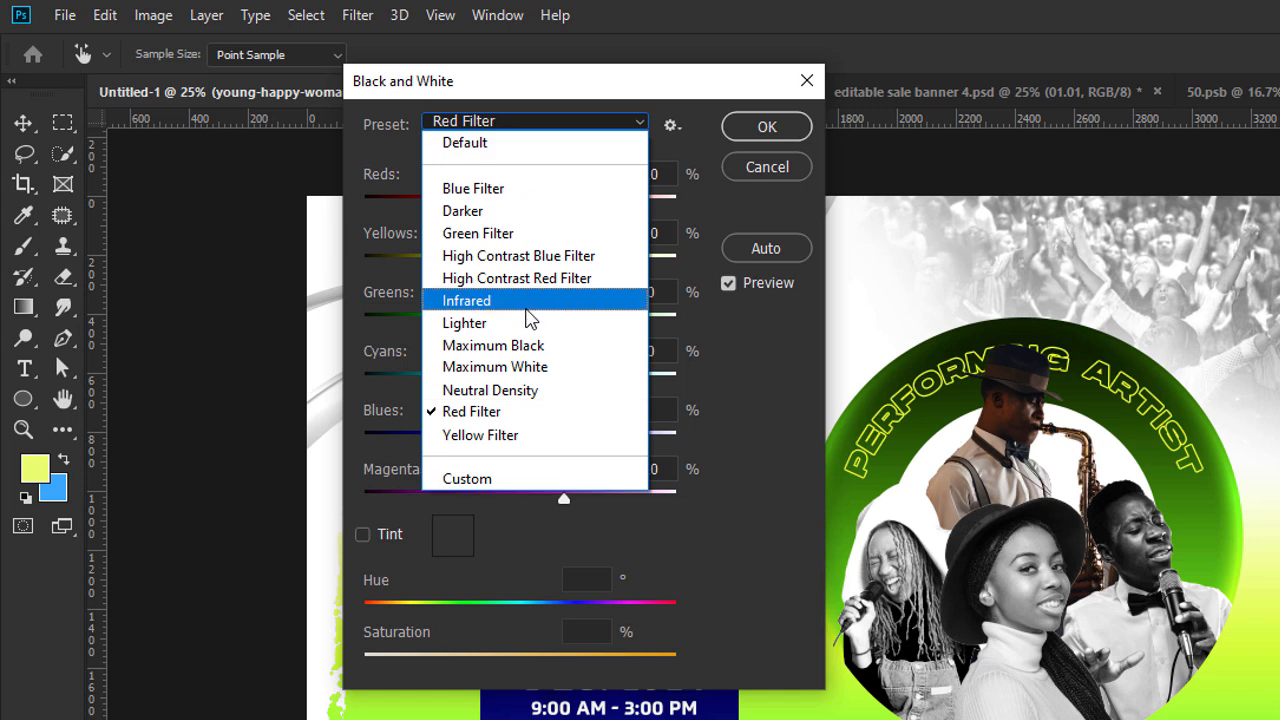
pyautogui.click(523, 323)
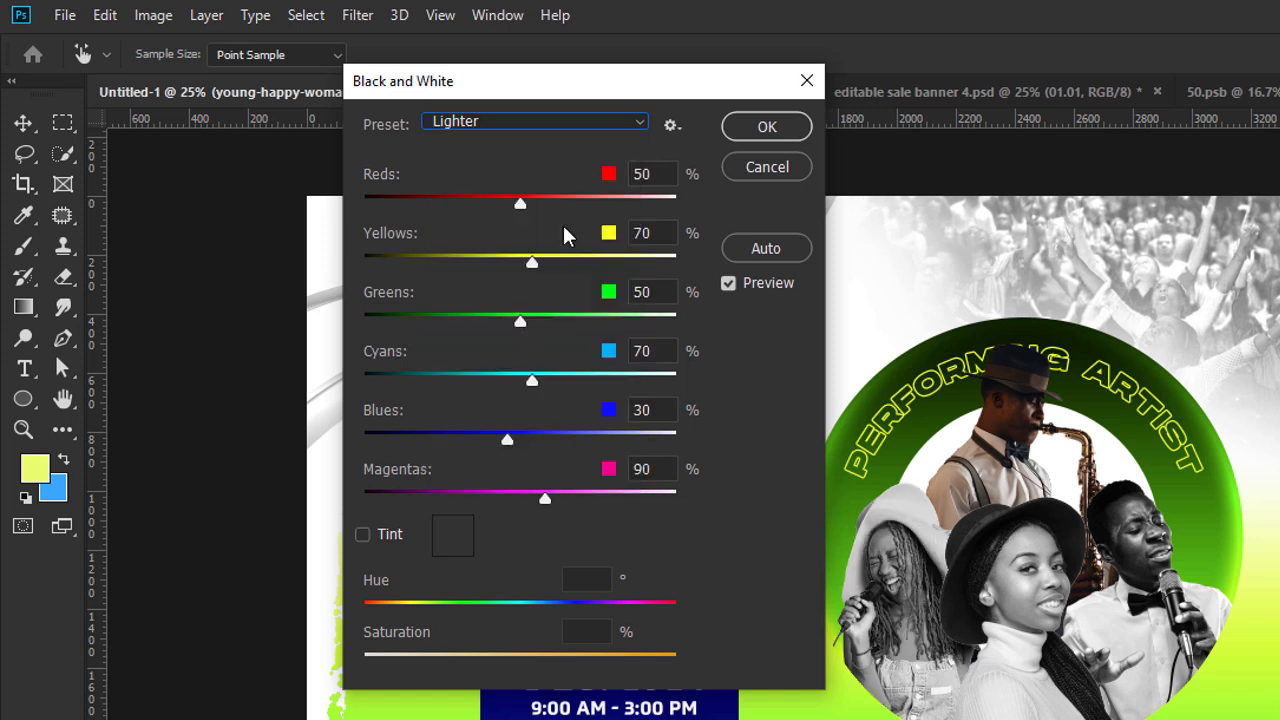
pyautogui.click(797, 126)
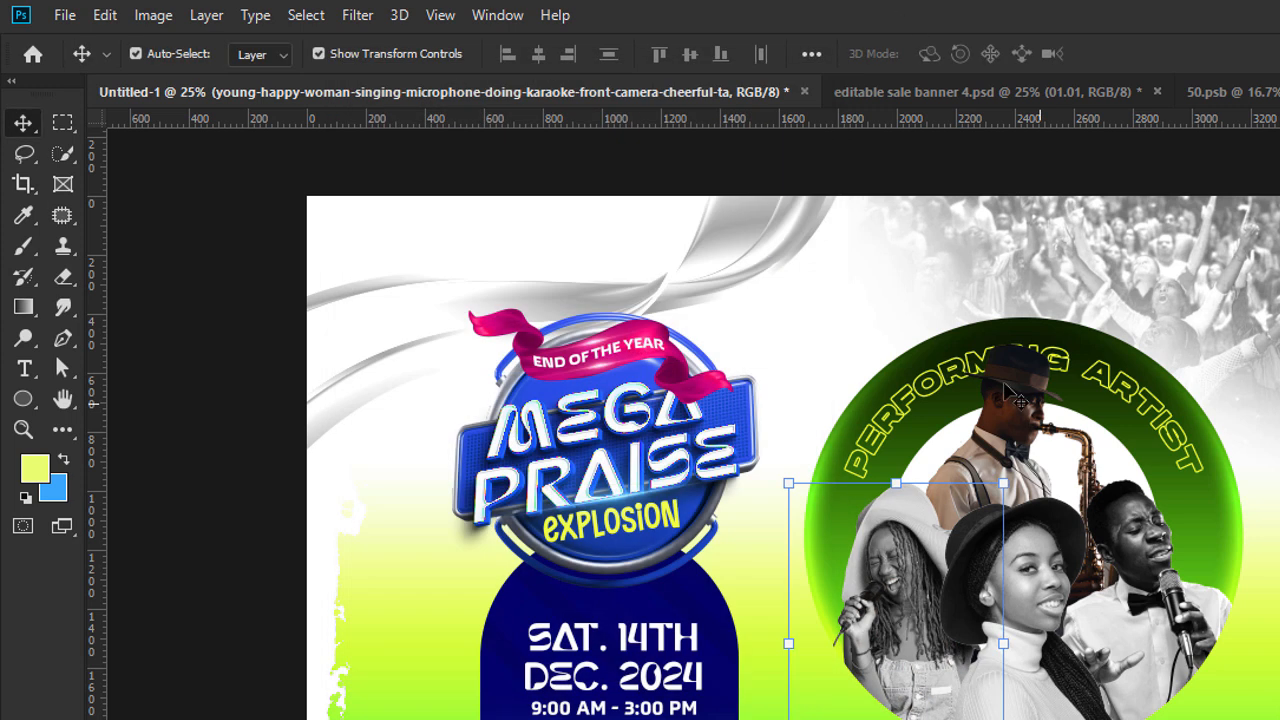
pyautogui.click(1012, 396)
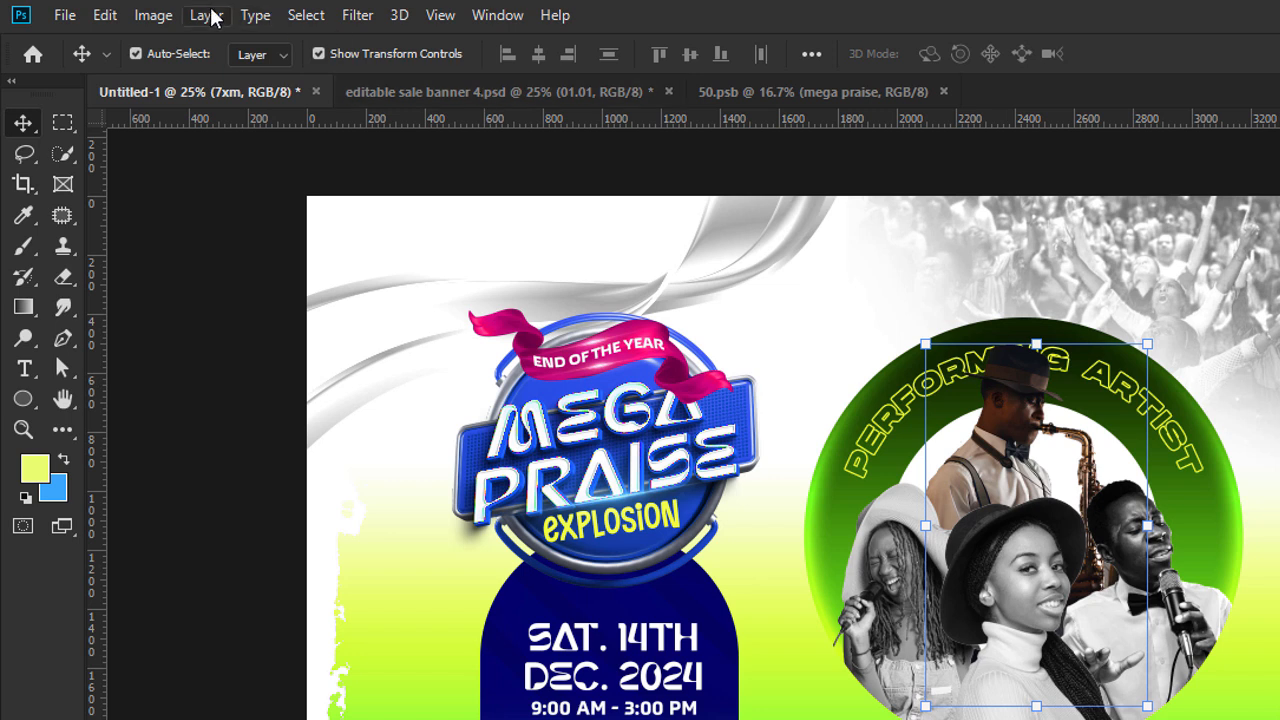
pyautogui.click(155, 15)
pyautogui.moveTo(192, 85)
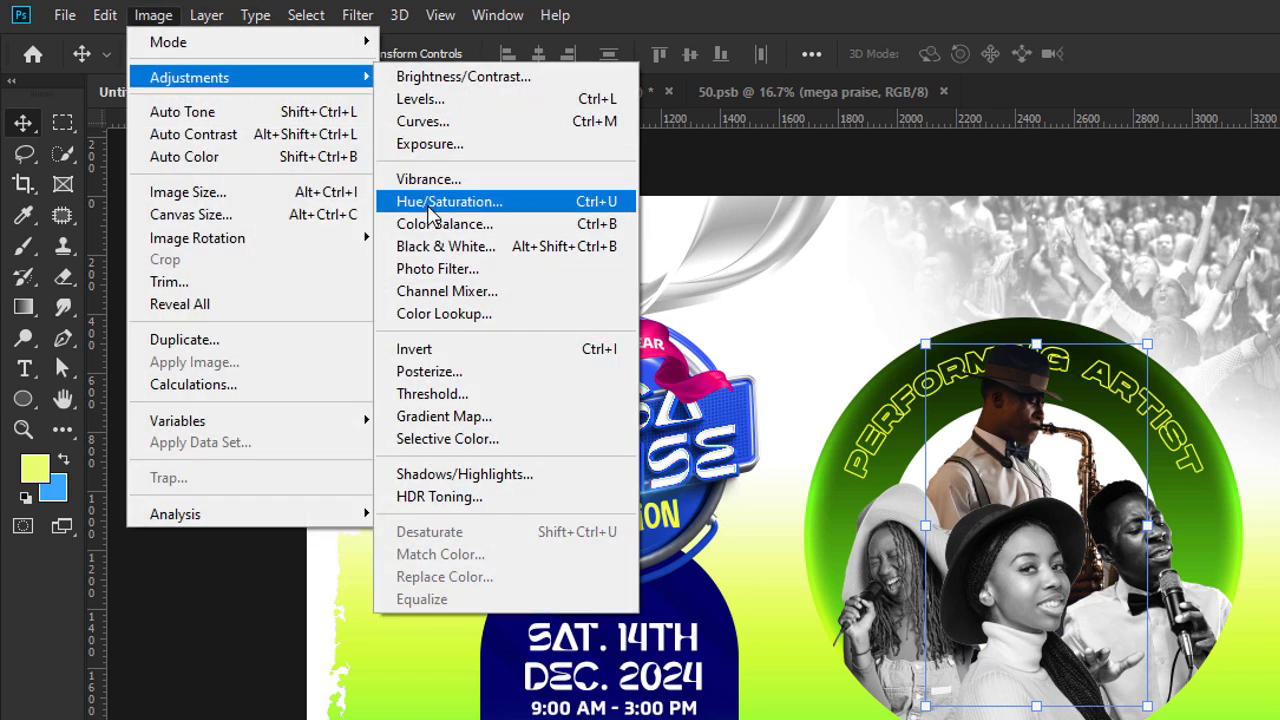
pyautogui.click(448, 268)
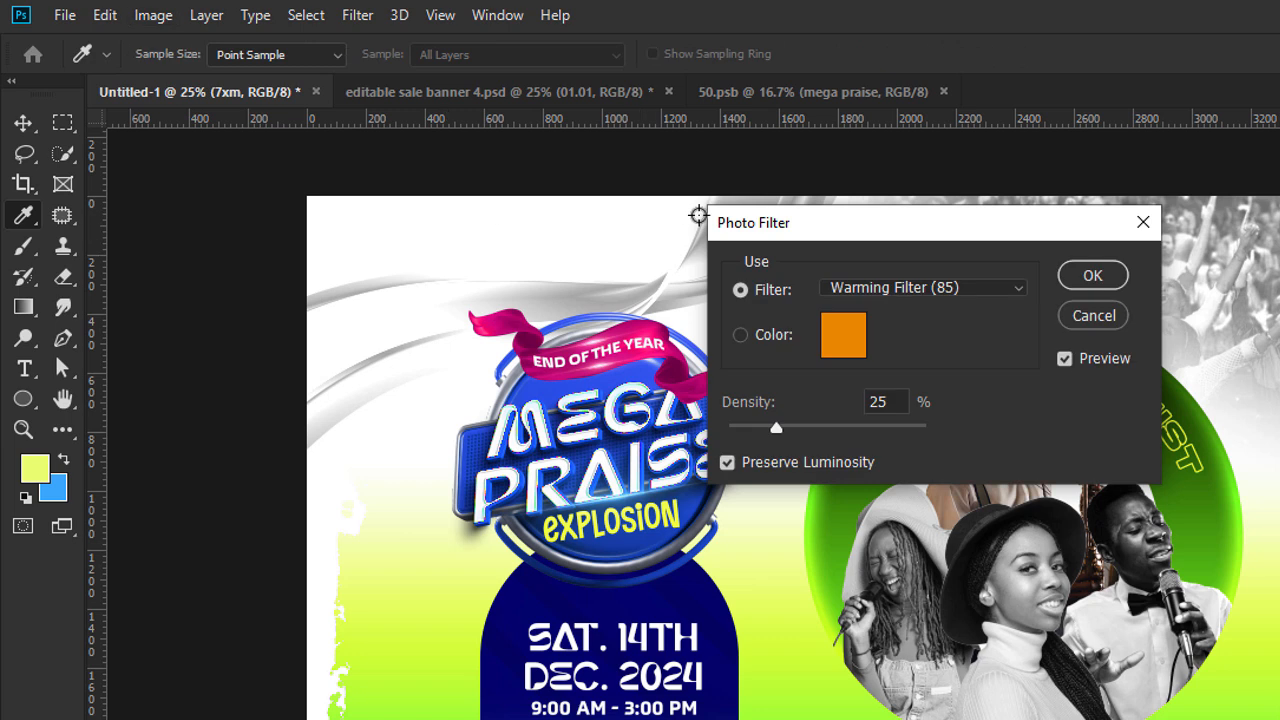
pyautogui.press('Escape')
# Apply a Black & White adjustment with the Maximum White preset to the saxophonist's image.
pyautogui.click(206, 15)
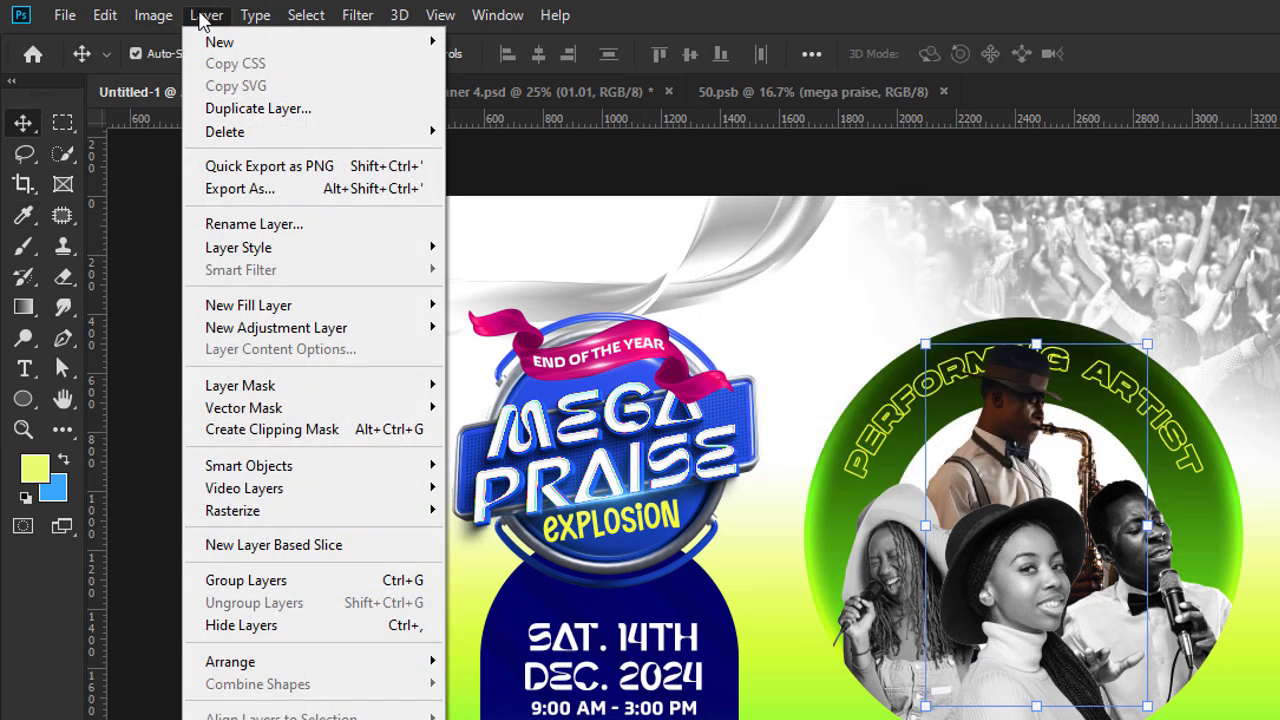
pyautogui.moveTo(140, 24)
pyautogui.moveTo(171, 77)
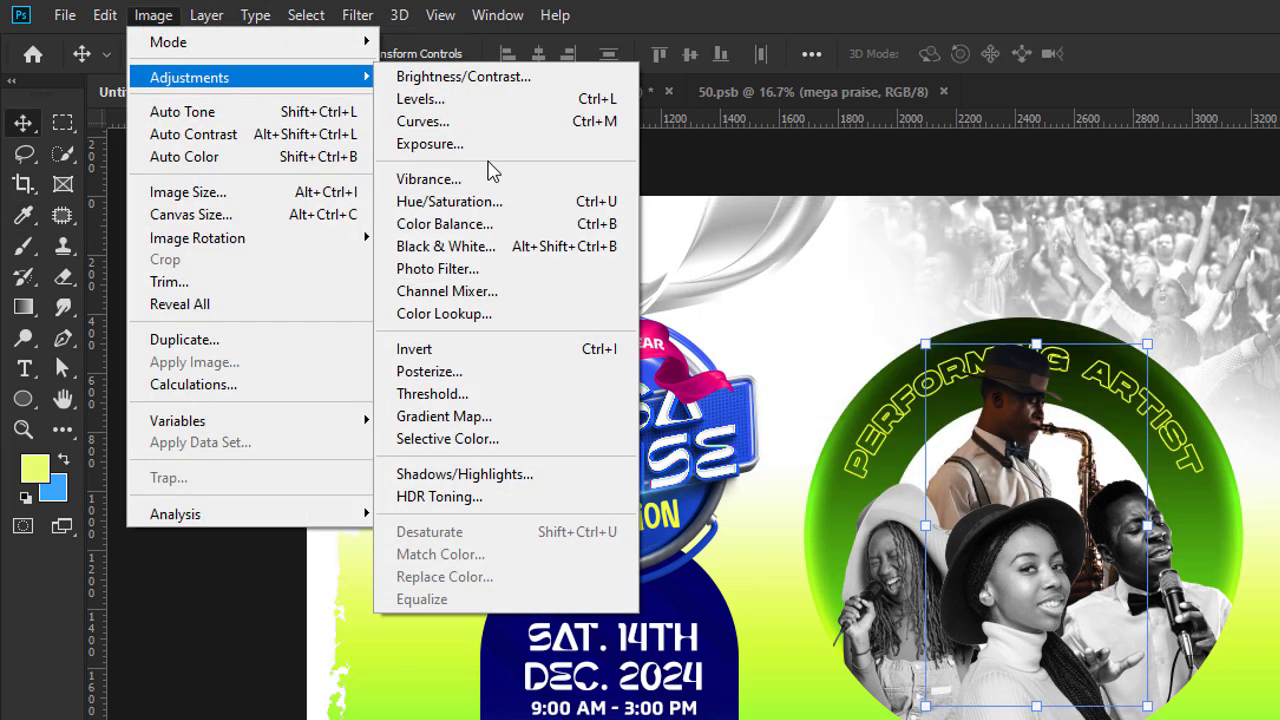
pyautogui.click(480, 256)
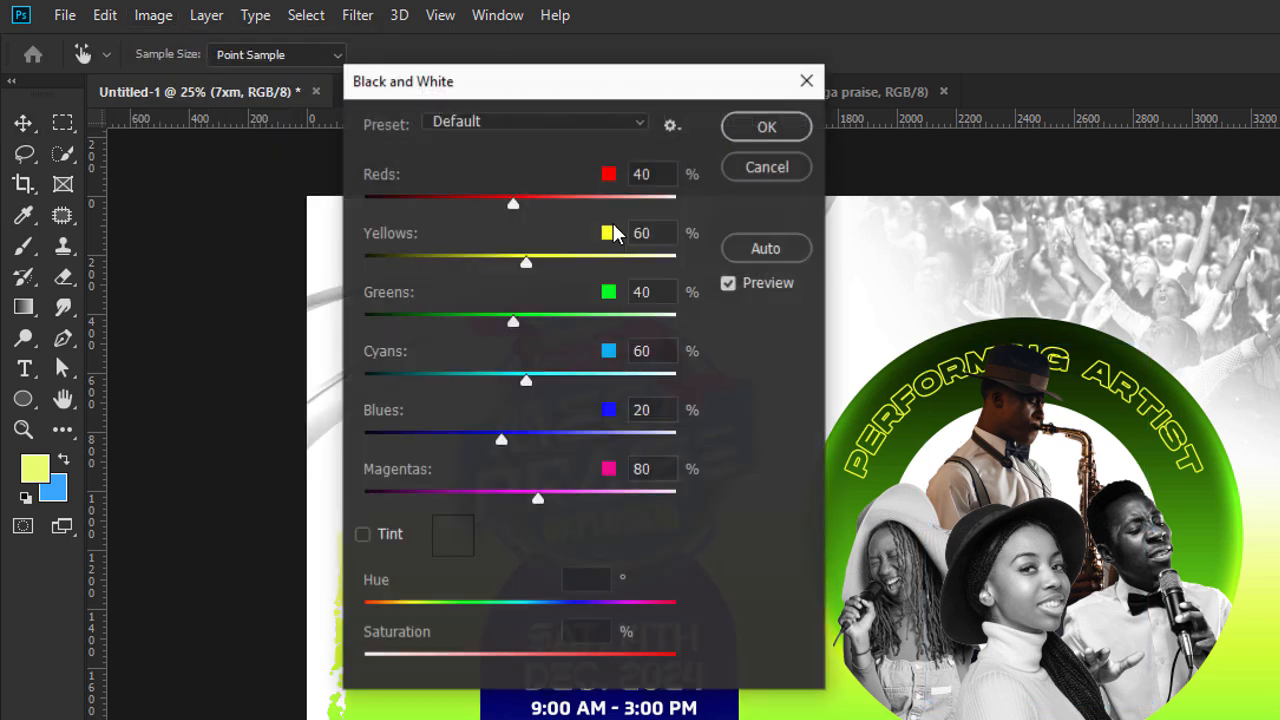
pyautogui.click(549, 124)
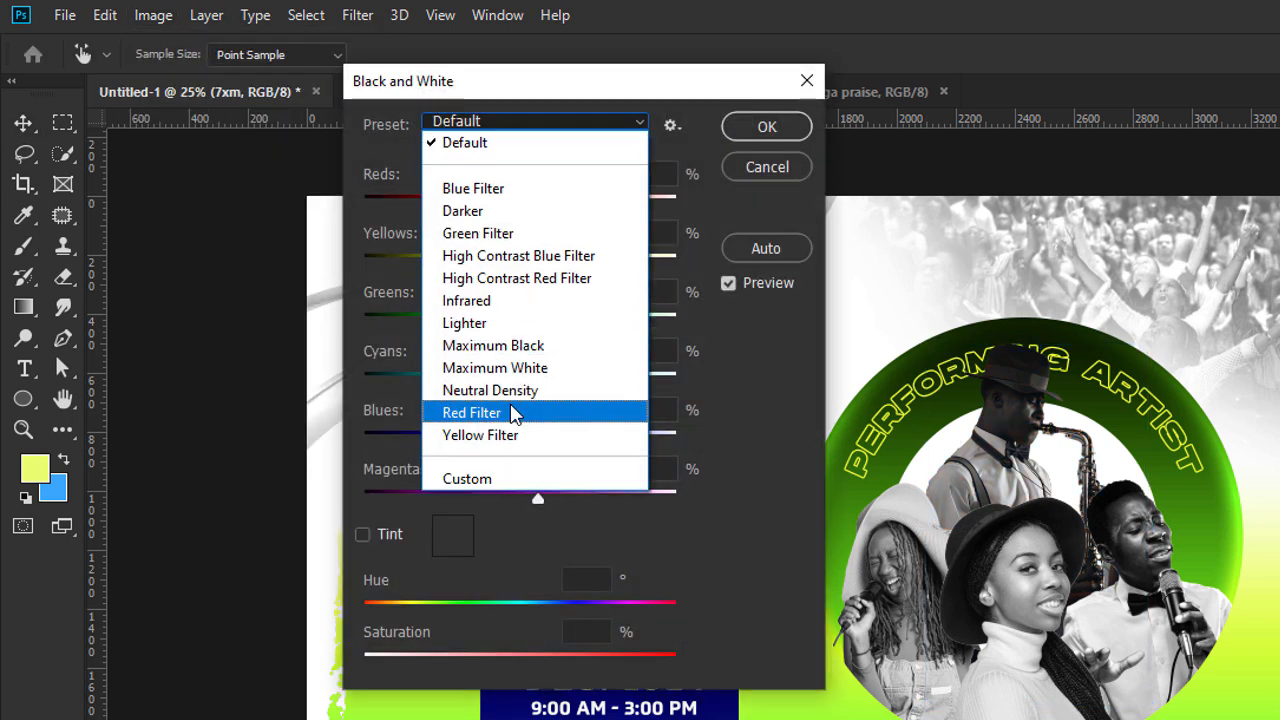
pyautogui.click(508, 212)
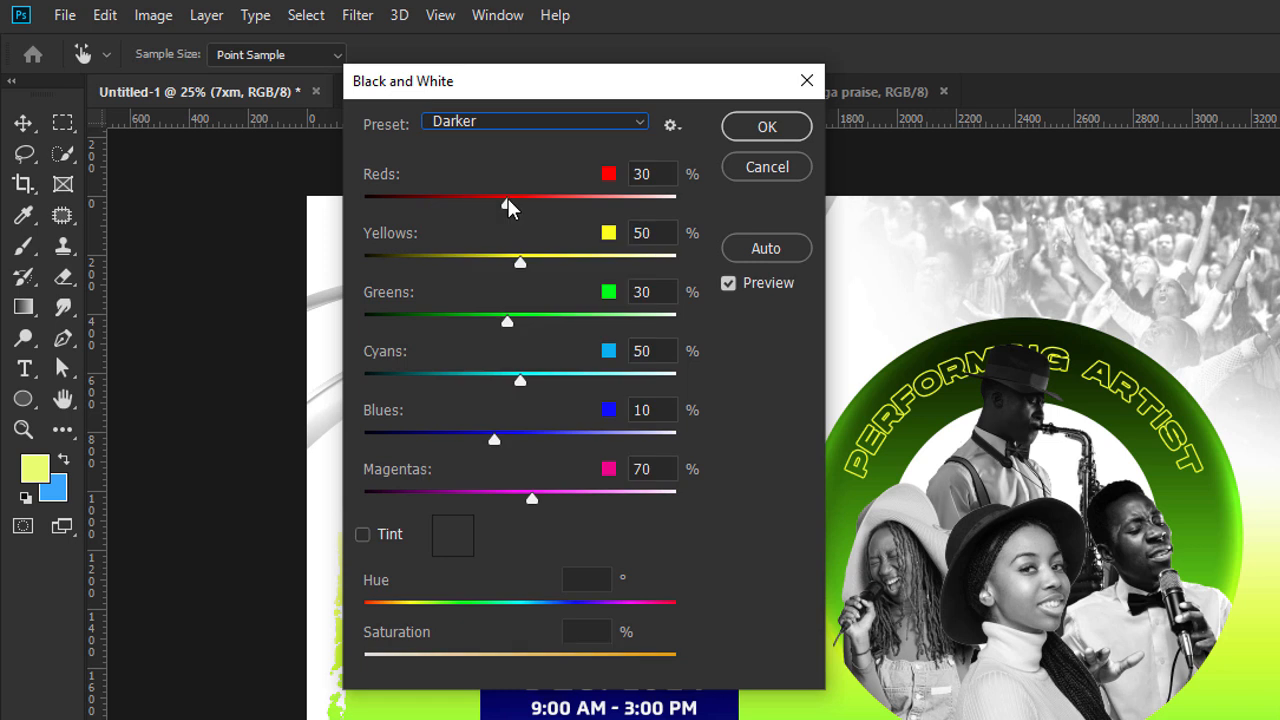
pyautogui.click(486, 122)
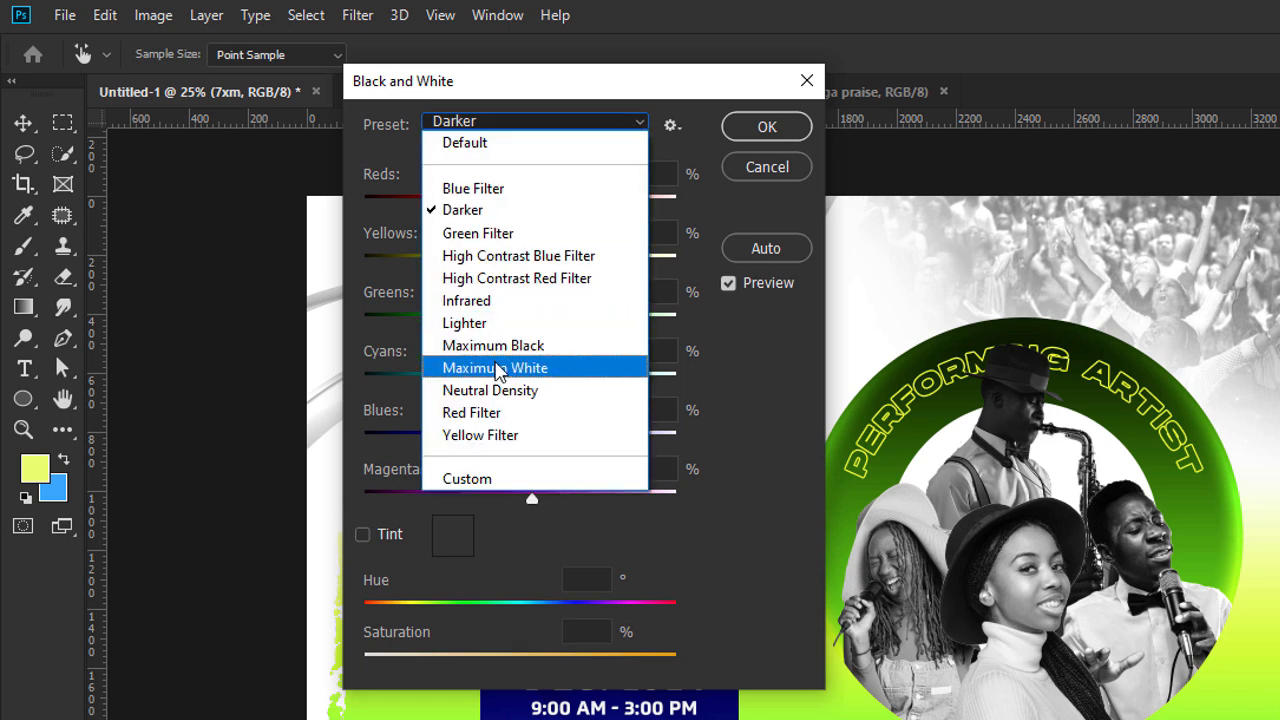
pyautogui.click(496, 368)
pyautogui.click(775, 124)
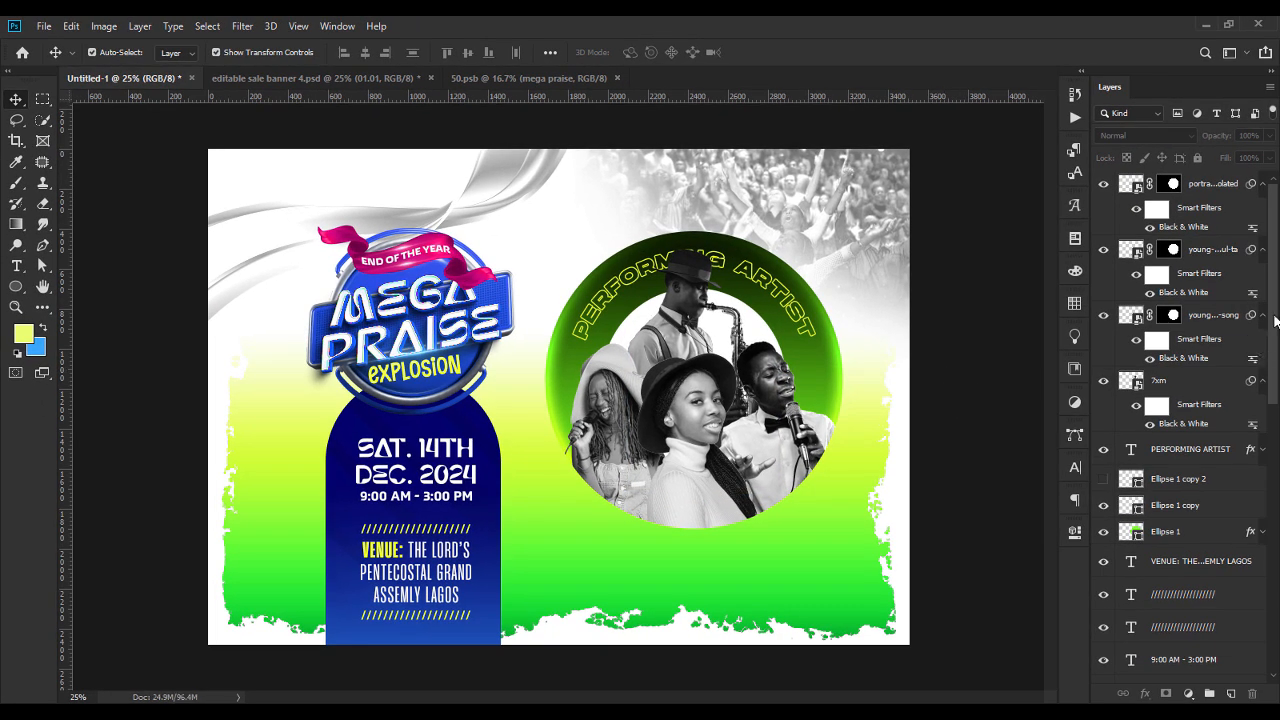
# Add an empty layer directly above the smiling woman's portrait and activate the Brush tool.
pyautogui.click(1205, 194)
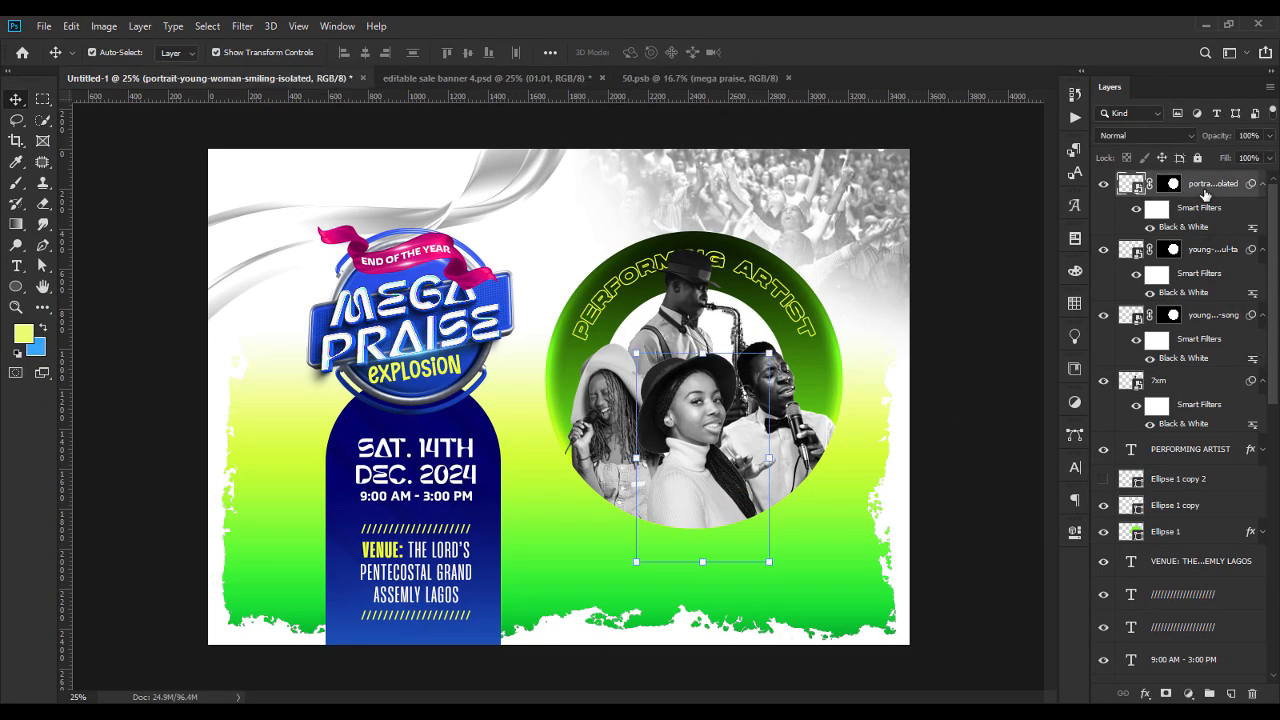
pyautogui.click(1231, 692)
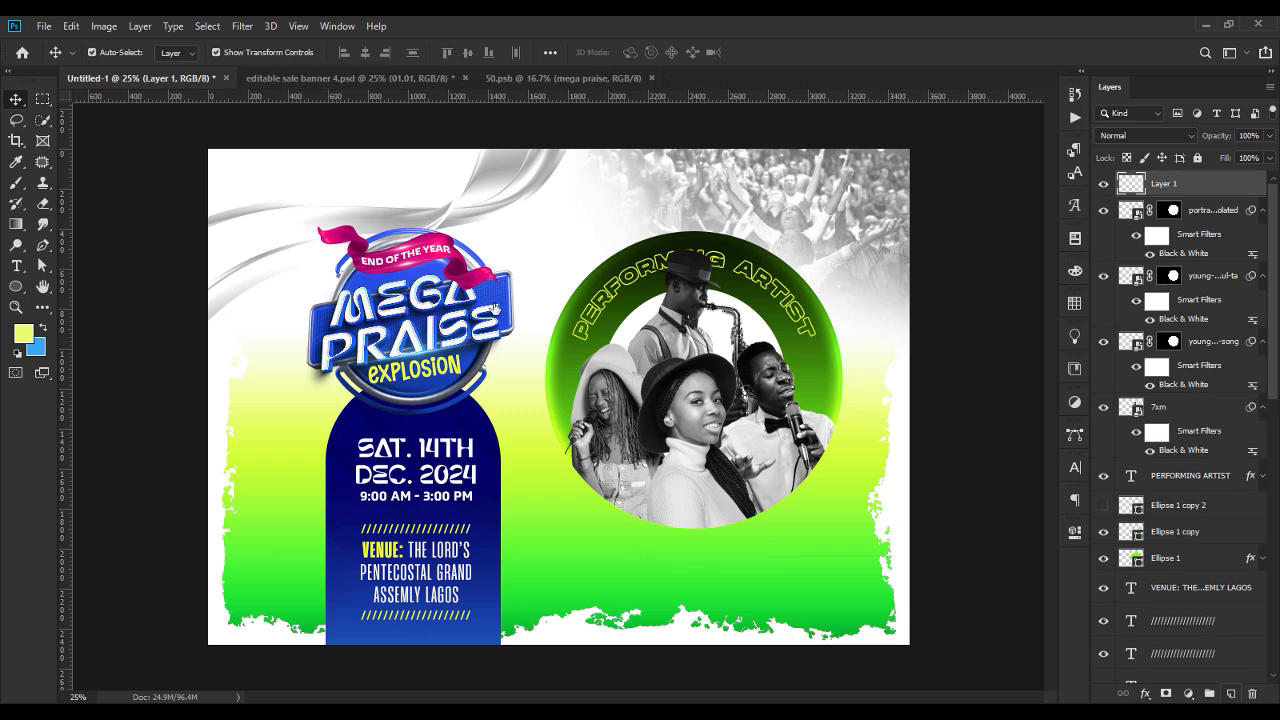
pyautogui.click(15, 182)
# Try a bright green (#70e011) soft brush dab over the middle of the performers and undo it.
pyautogui.click(23, 333)
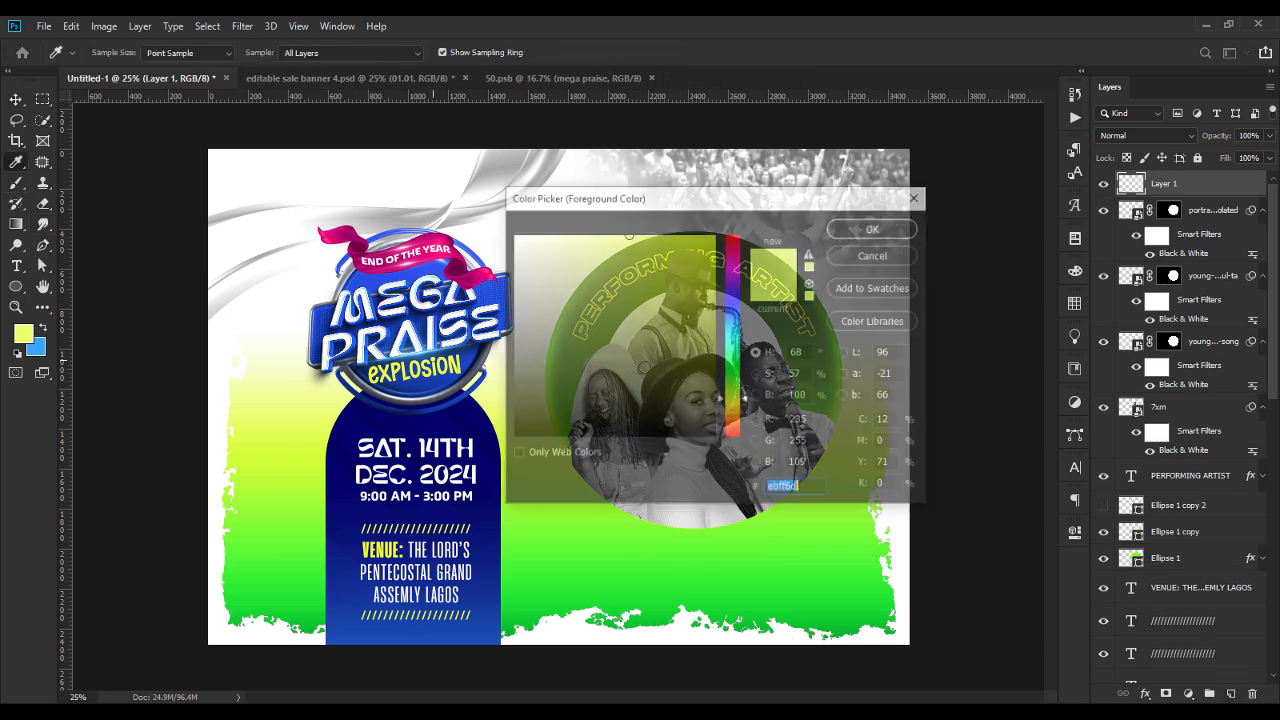
pyautogui.moveTo(764, 213); pyautogui.dragTo(404, 355)
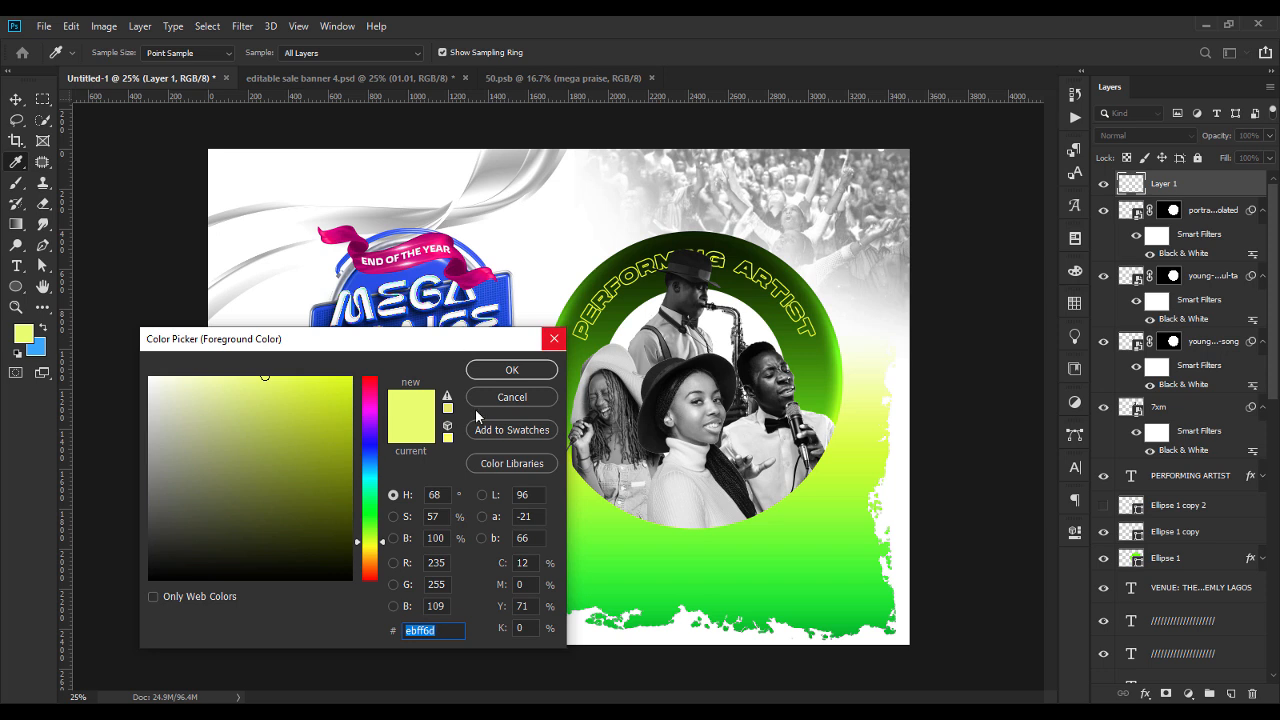
pyautogui.click(612, 324)
pyautogui.click(336, 401)
pyautogui.click(511, 369)
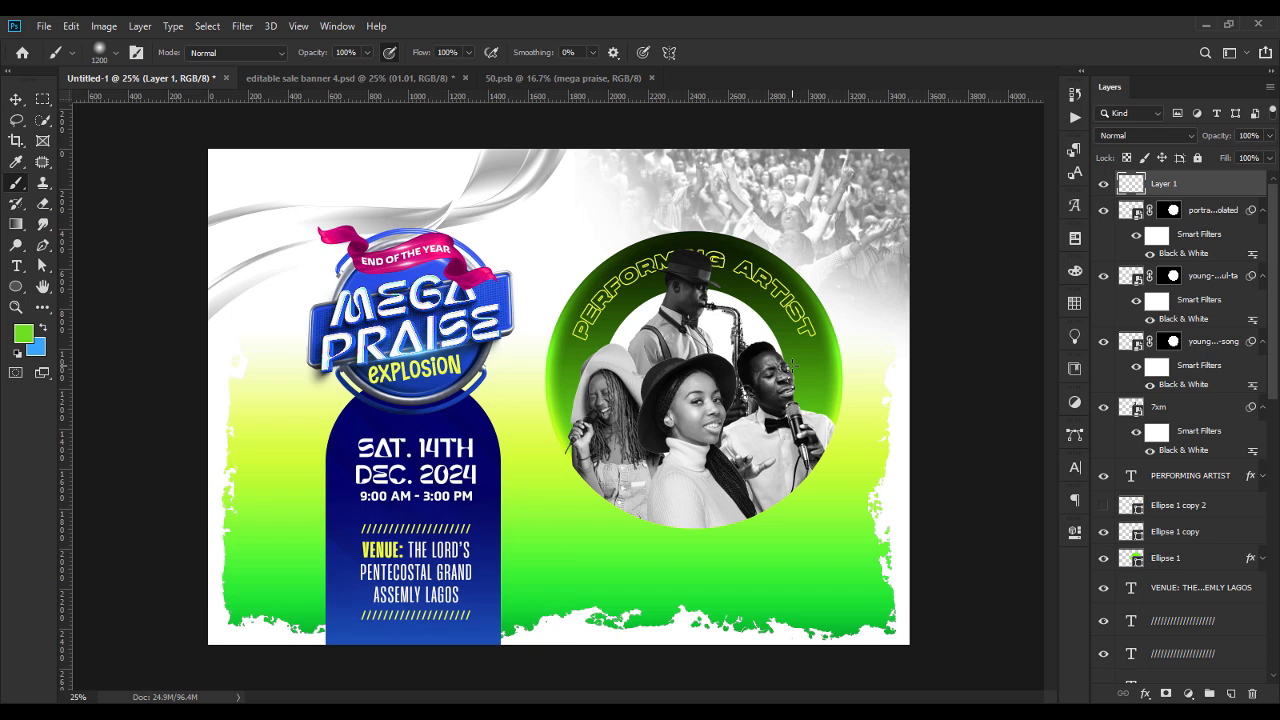
pyautogui.click(716, 363)
pyautogui.hotkey('ctrl', 'z')
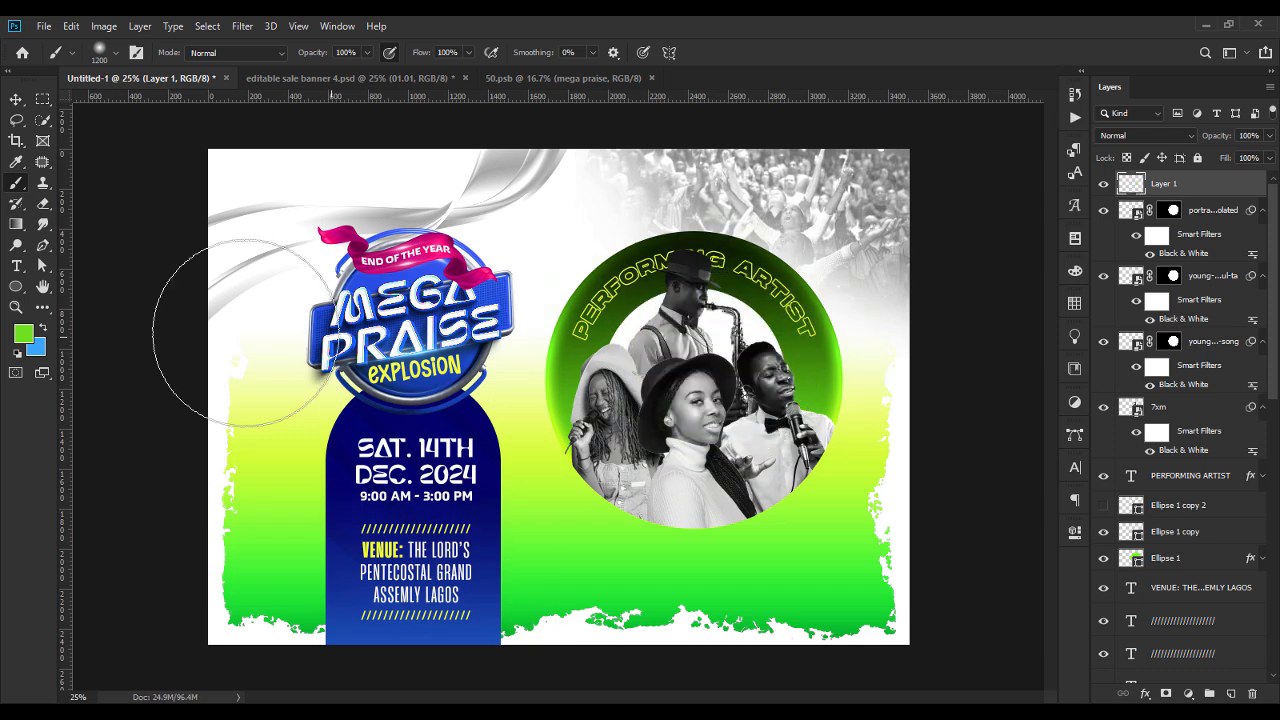
# Set the foreground colour to yellow-green (RGB 192, 225, 12), try a dab over the performers and undo it.
pyautogui.click(24, 334)
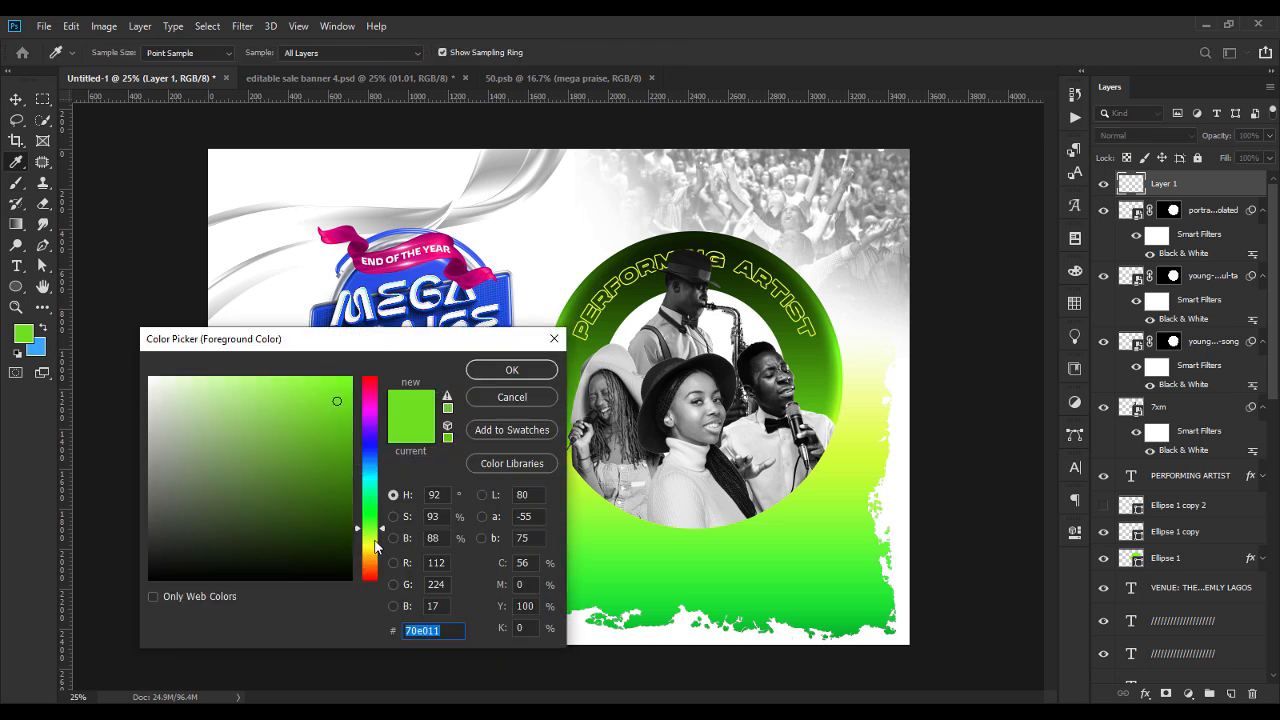
pyautogui.click(375, 540)
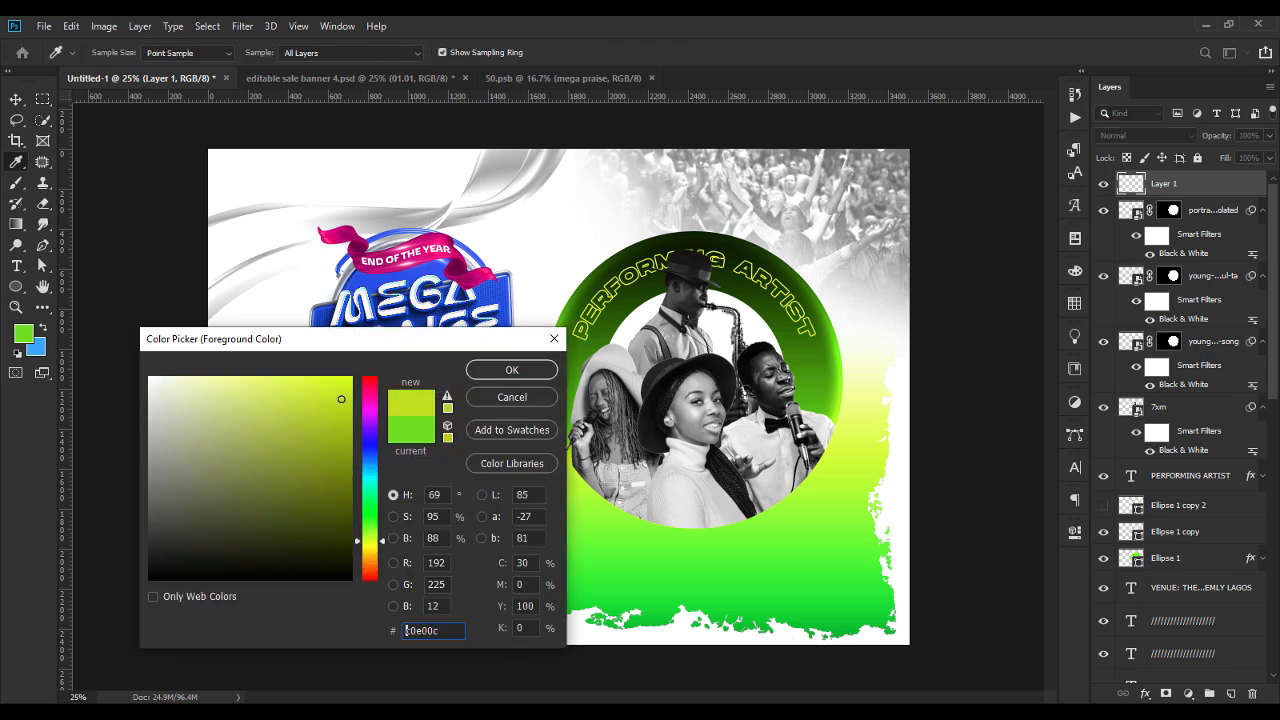
pyautogui.click(508, 371)
pyautogui.click(720, 364)
pyautogui.hotkey('ctrl', 'z')
# Paint a soft 900 px brush dab over the saxophone area and set its layer's blend mode to Screen.
pyautogui.click(117, 56)
pyautogui.moveTo(166, 100); pyautogui.dragTo(183, 105)
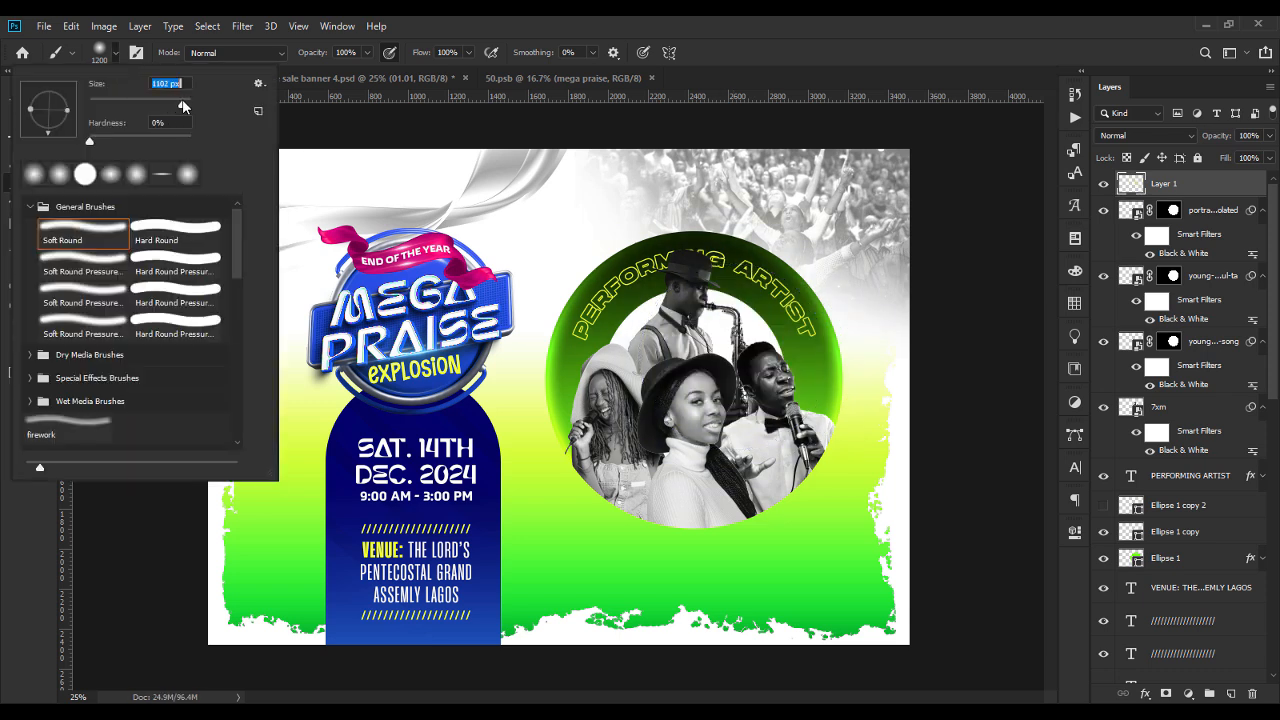
pyautogui.write('900')
pyautogui.press('Return')
pyautogui.click(735, 342)
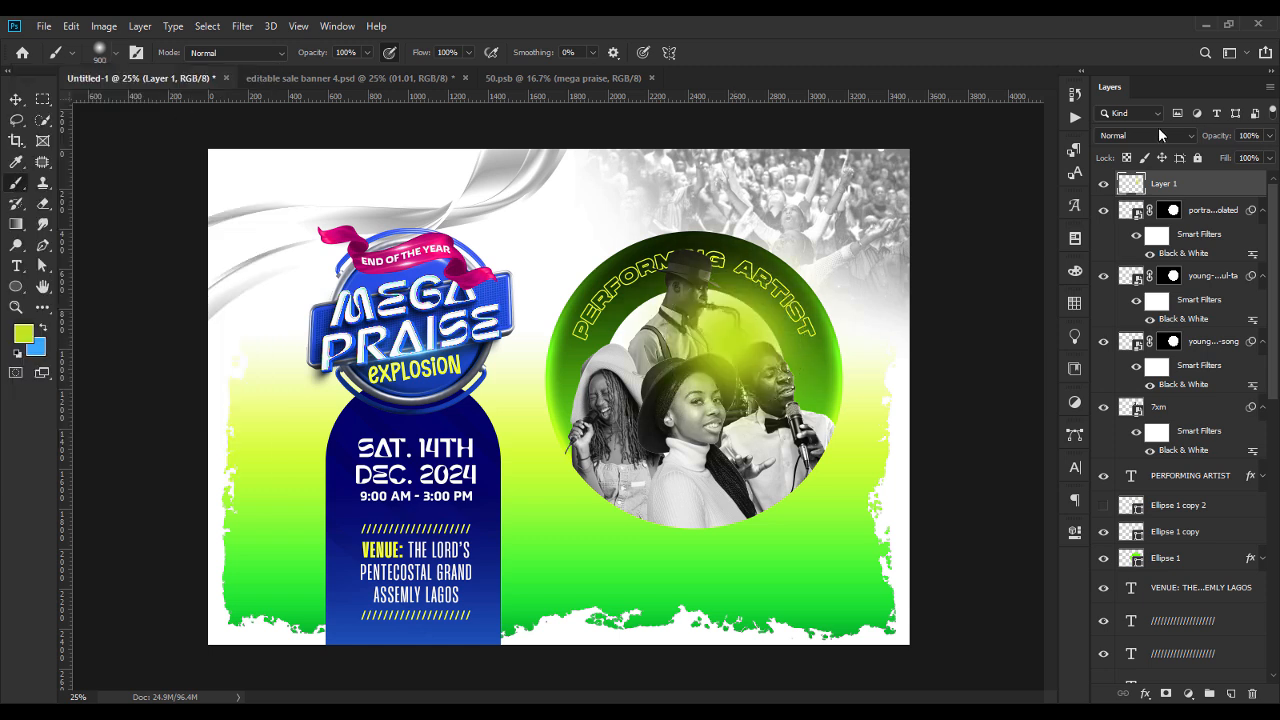
pyautogui.click(1145, 135)
pyautogui.click(1118, 270)
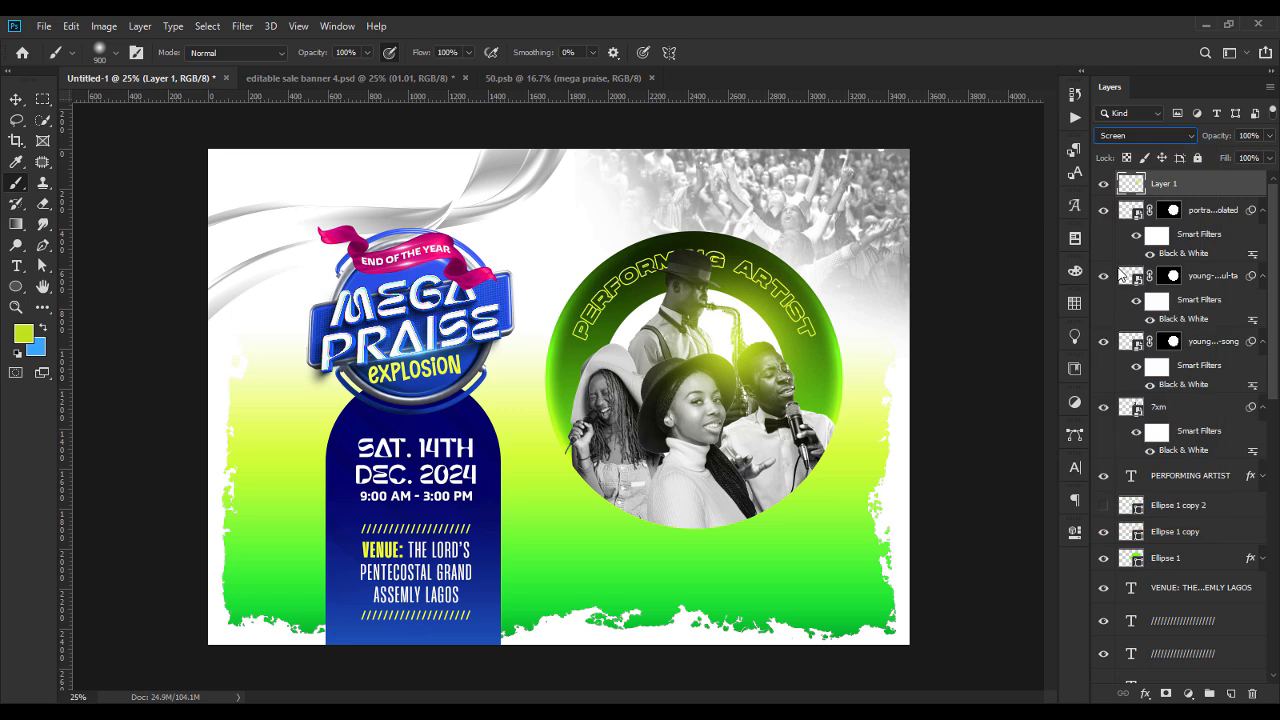
# Scale the yellow-green glow down slightly and position it behind the saxophone, between the performers.
pyautogui.click(16, 100)
pyautogui.moveTo(883, 352); pyautogui.dragTo(845, 341)
pyautogui.moveTo(735, 347); pyautogui.dragTo(740, 338)
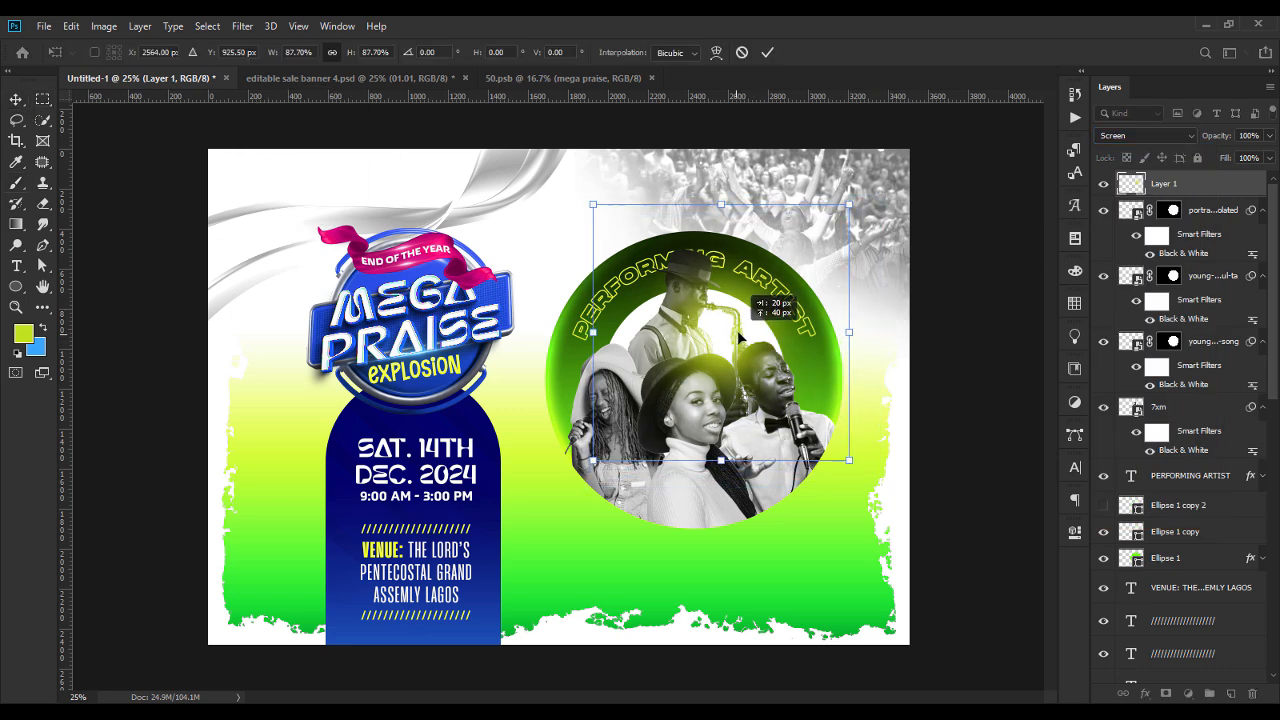
pyautogui.moveTo(593, 332); pyautogui.dragTo(609, 338)
pyautogui.moveTo(728, 328); pyautogui.dragTo(730, 336)
pyautogui.press('Return')
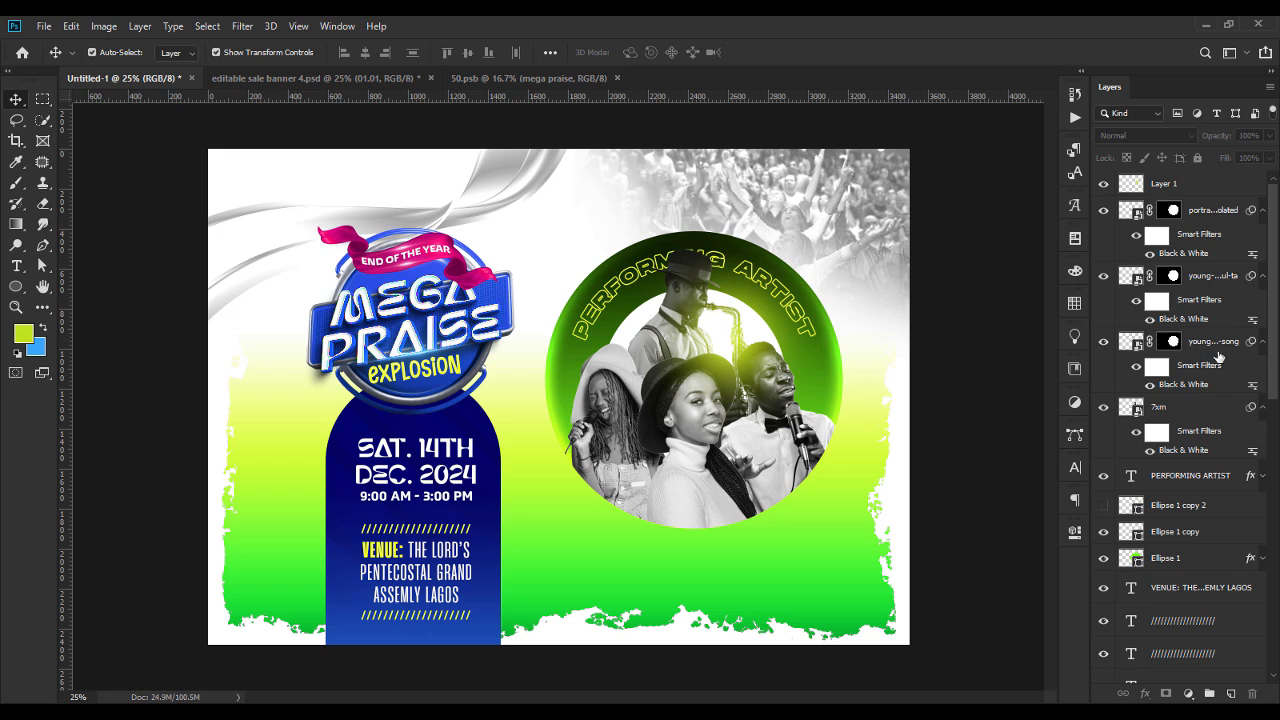
# Show the hidden Ellipse 1 copy 2 circle outline and move it to the top of the layer stack.
pyautogui.click(1105, 506)
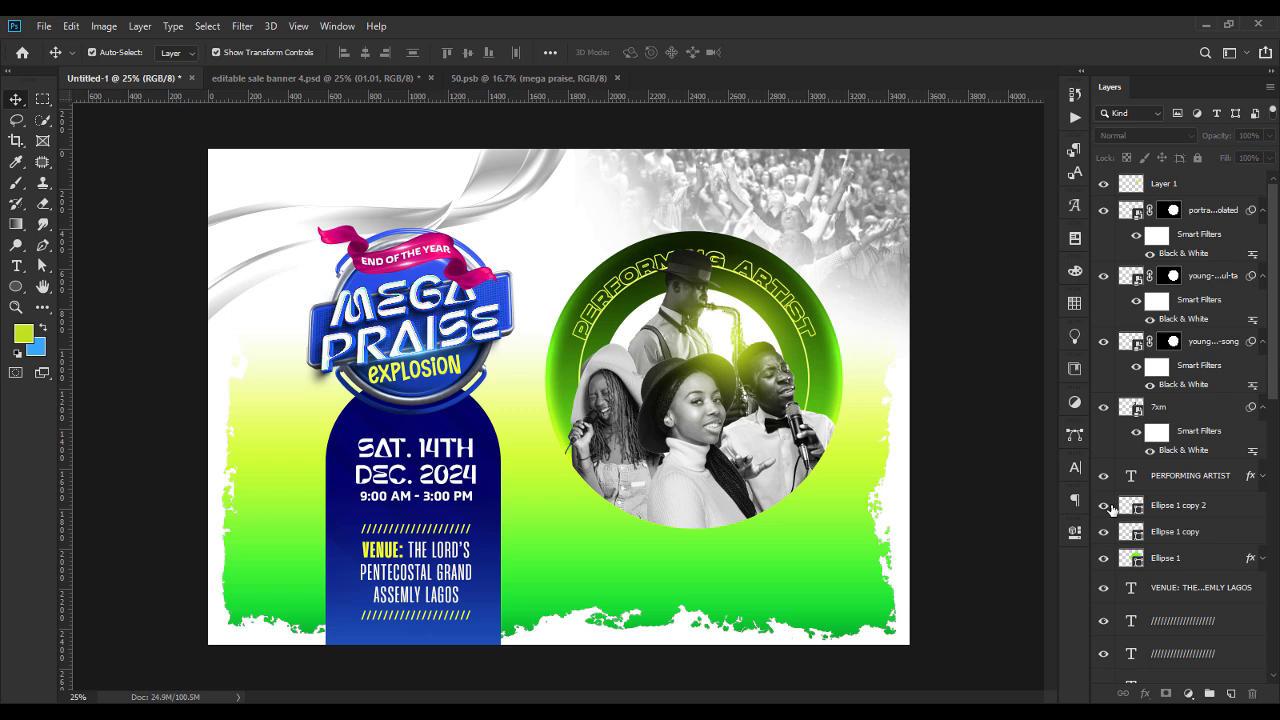
pyautogui.click(1185, 508)
pyautogui.moveTo(1197, 508); pyautogui.dragTo(1168, 175)
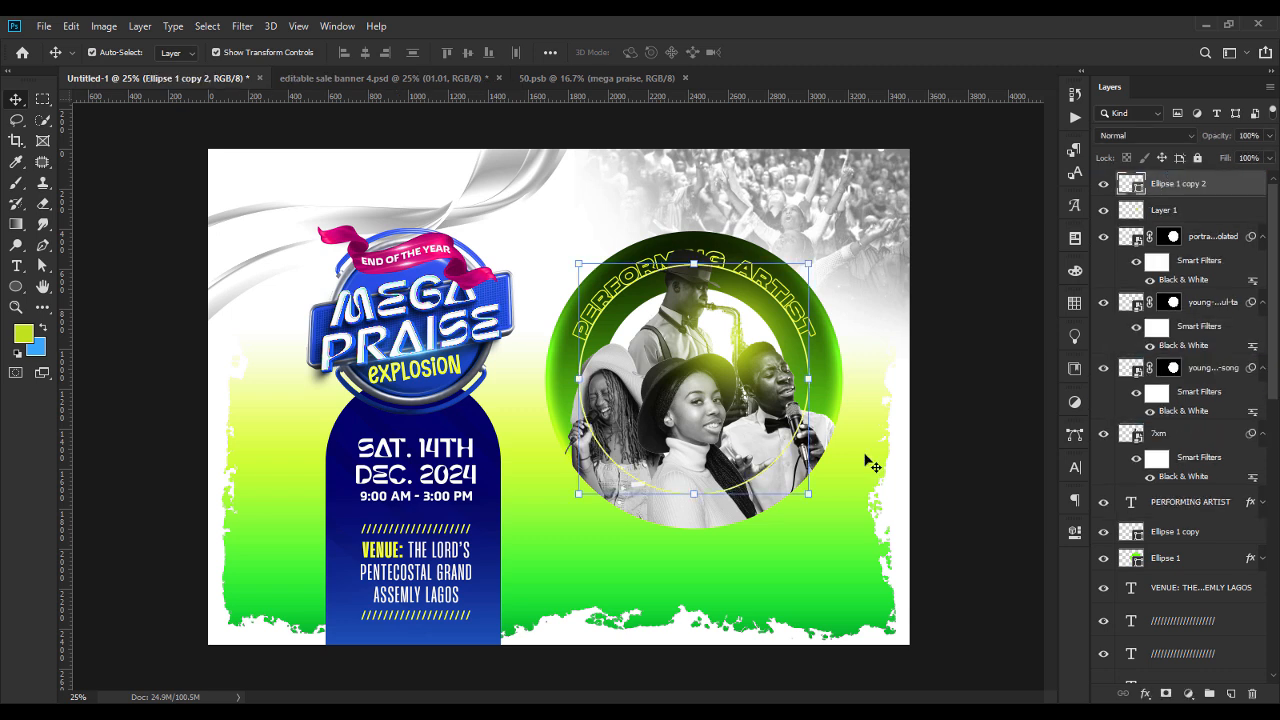
# Scale the Ellipse 1 copy 2 circle outline up from its centre to about 140% so it surrounds the green ring.
pyautogui.moveTo(814, 375); pyautogui.dragTo(862, 388)
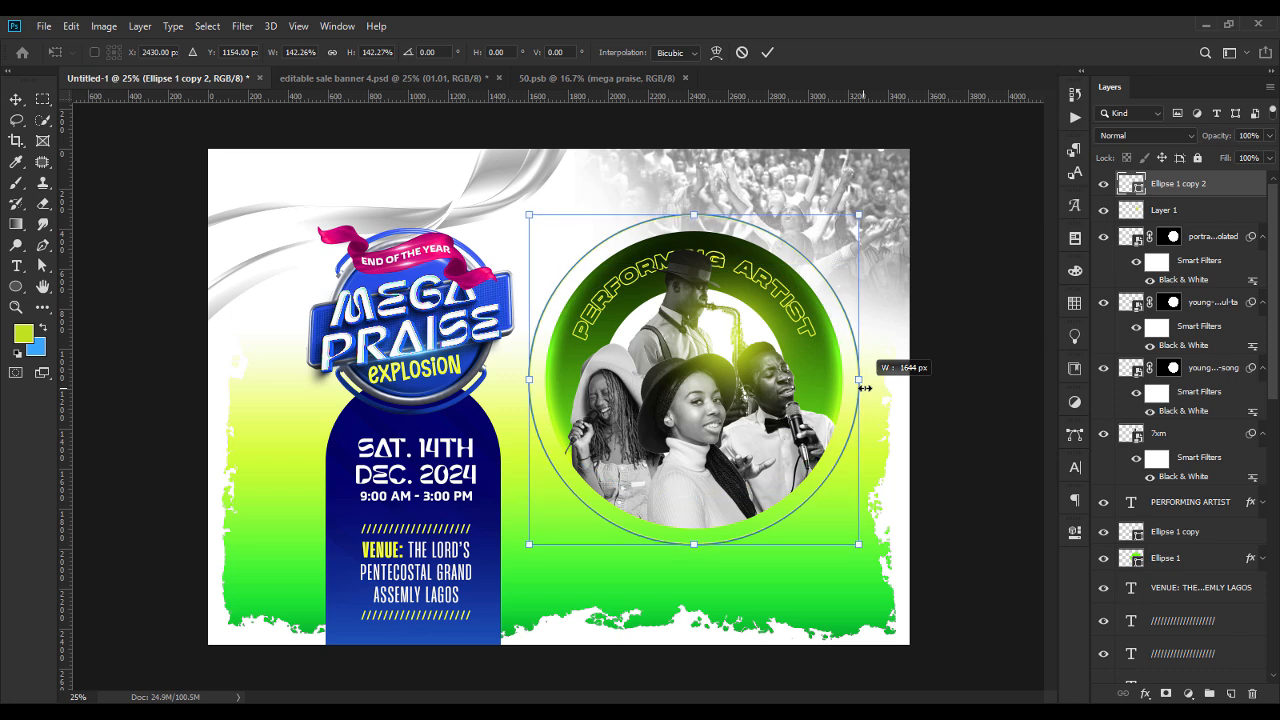
pyautogui.moveTo(862, 388); pyautogui.dragTo(861, 388)
pyautogui.press('Return')
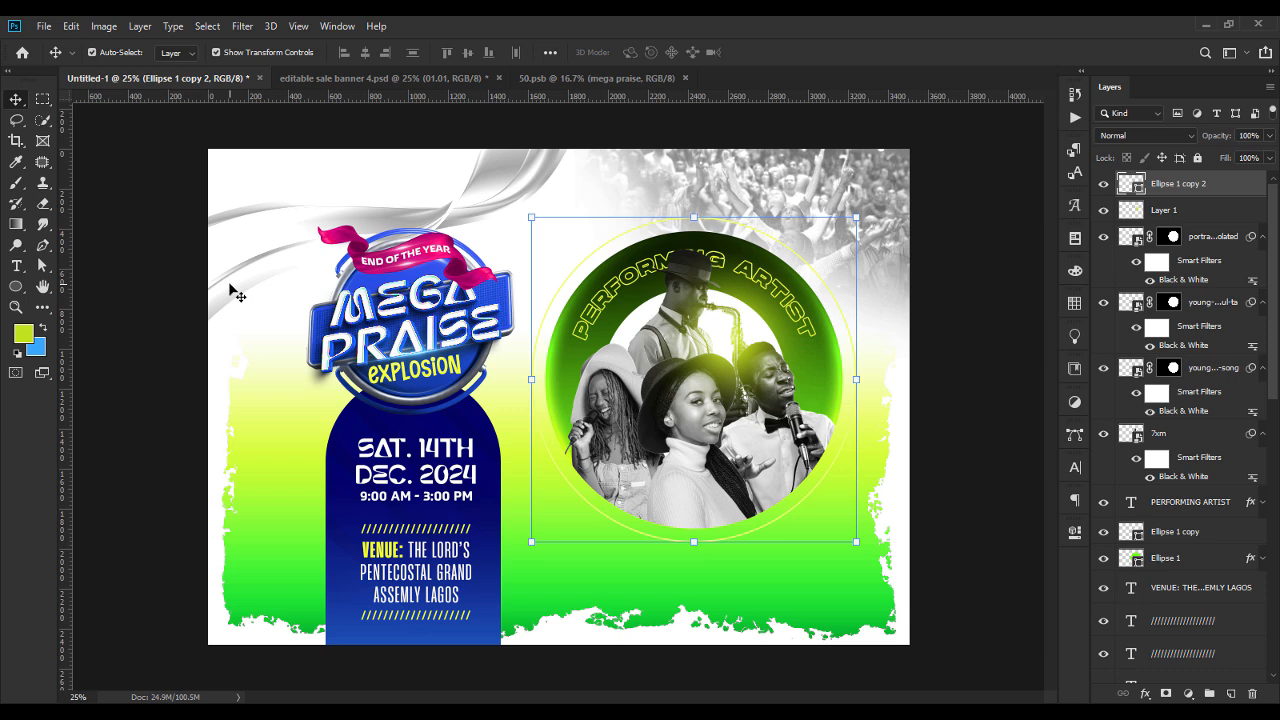
# Add text along the enlarged circle outline's path with the four performers' stage names, separated by hyphens.
pyautogui.press('t')
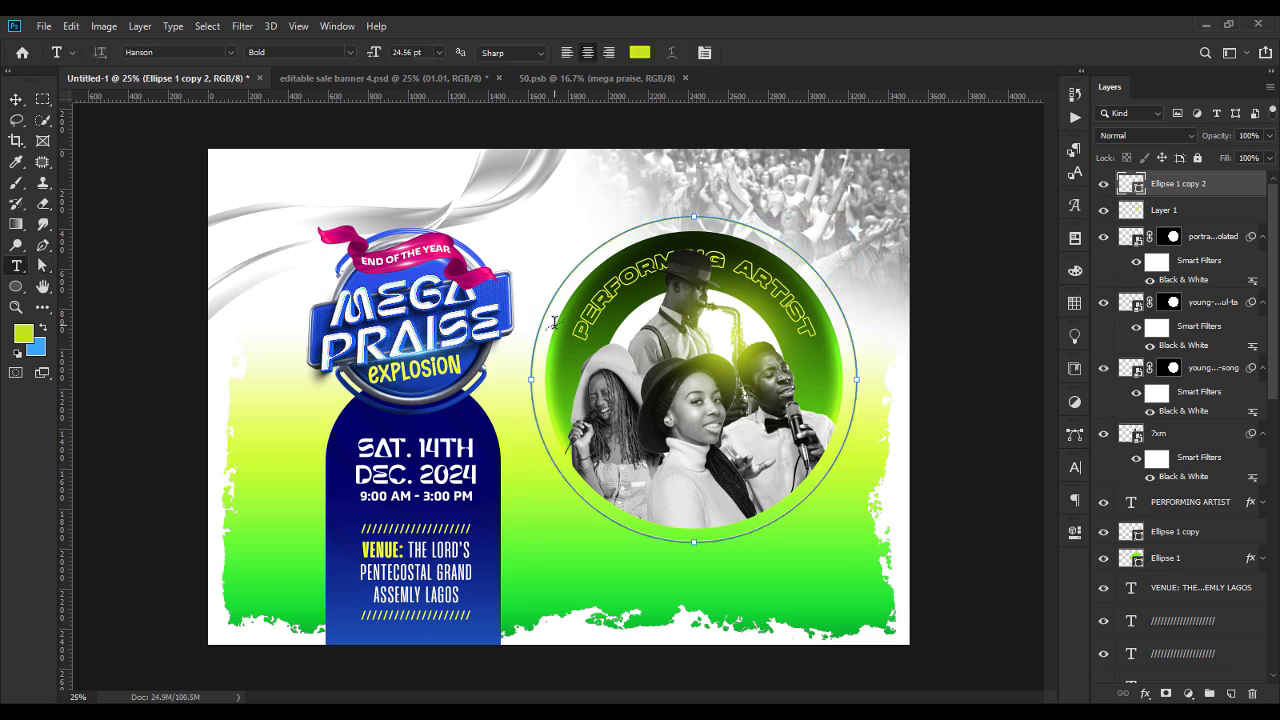
pyautogui.click(535, 418)
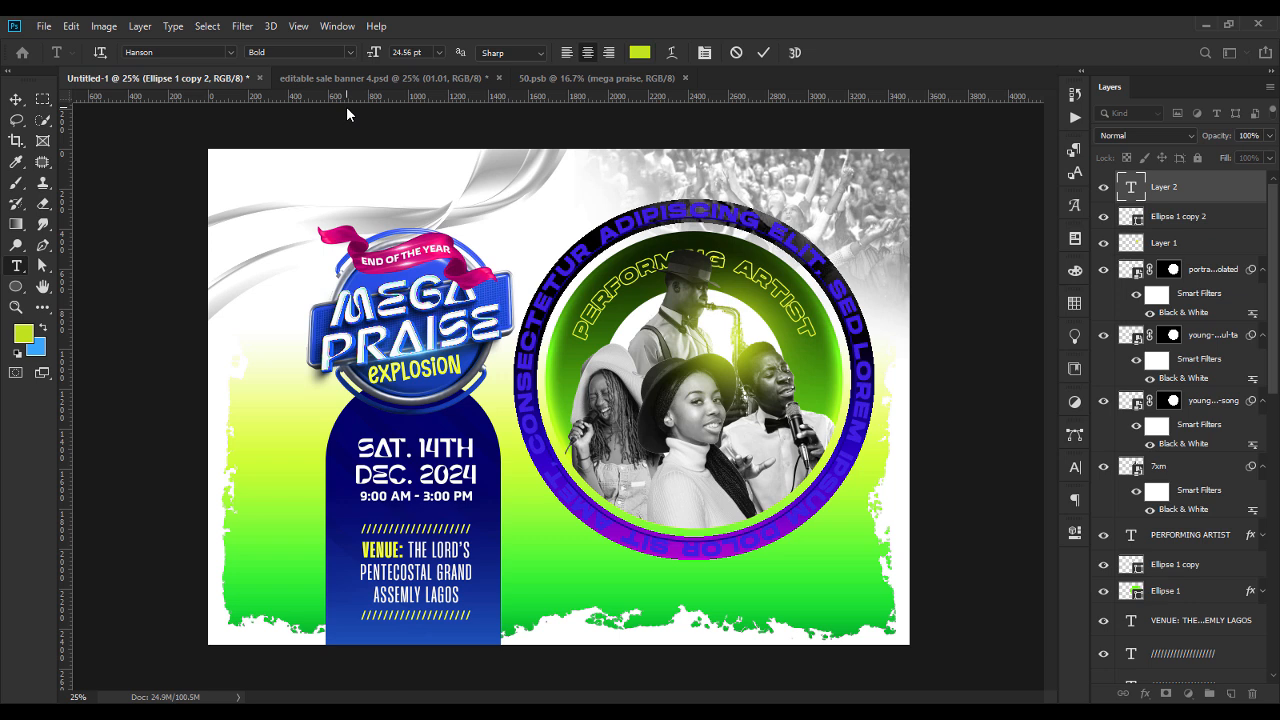
pyautogui.write('SOLASAX - ')
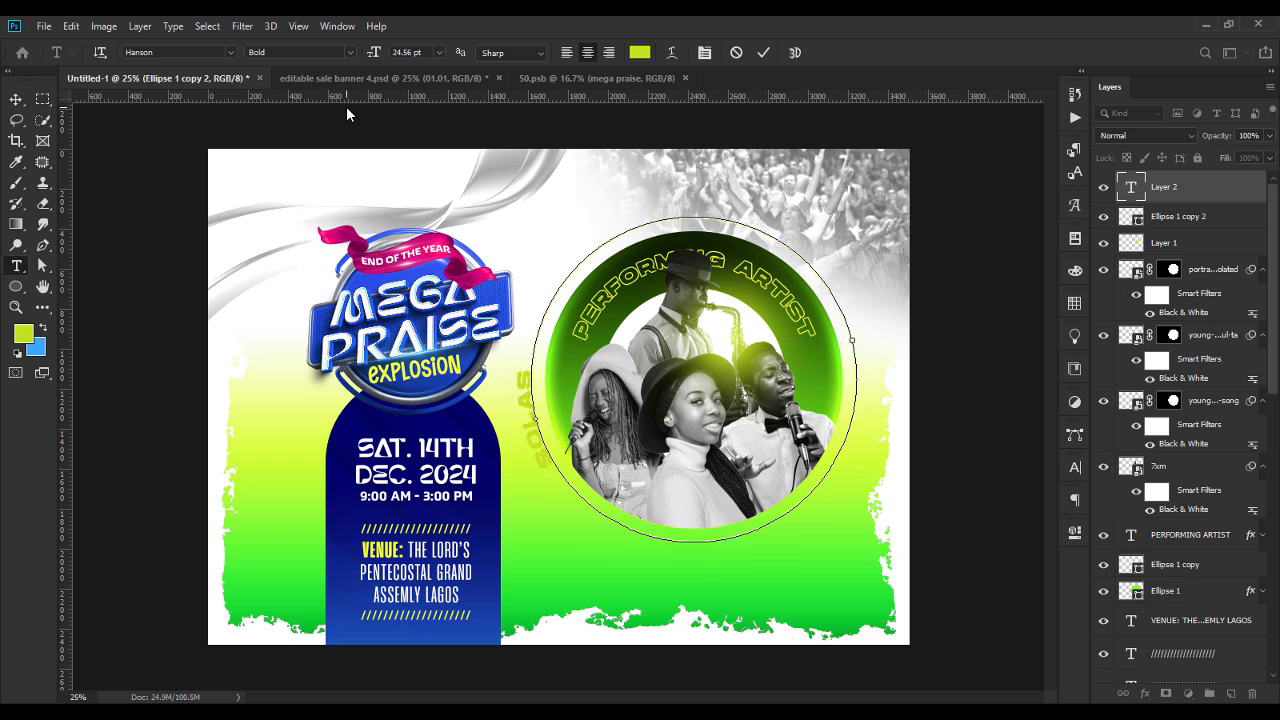
pyautogui.write('UNIVOICES - LUCYOLA')
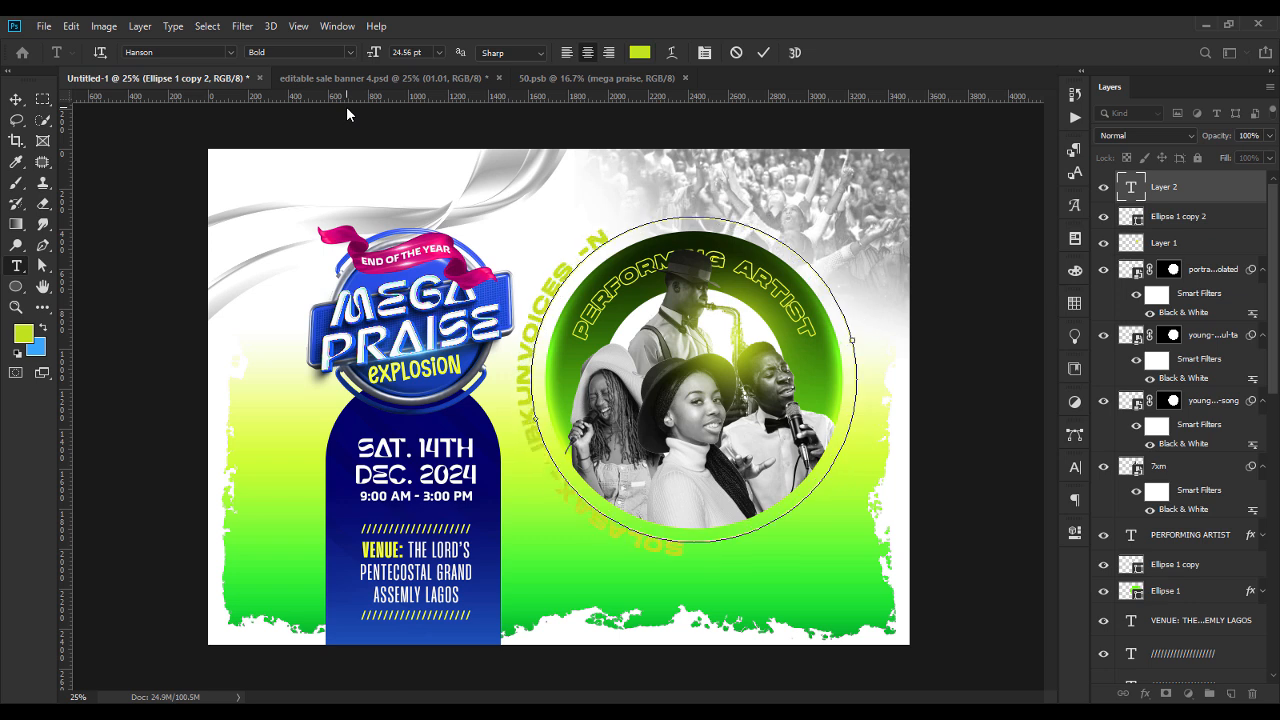
pyautogui.write('N - FEMIPRAISE')
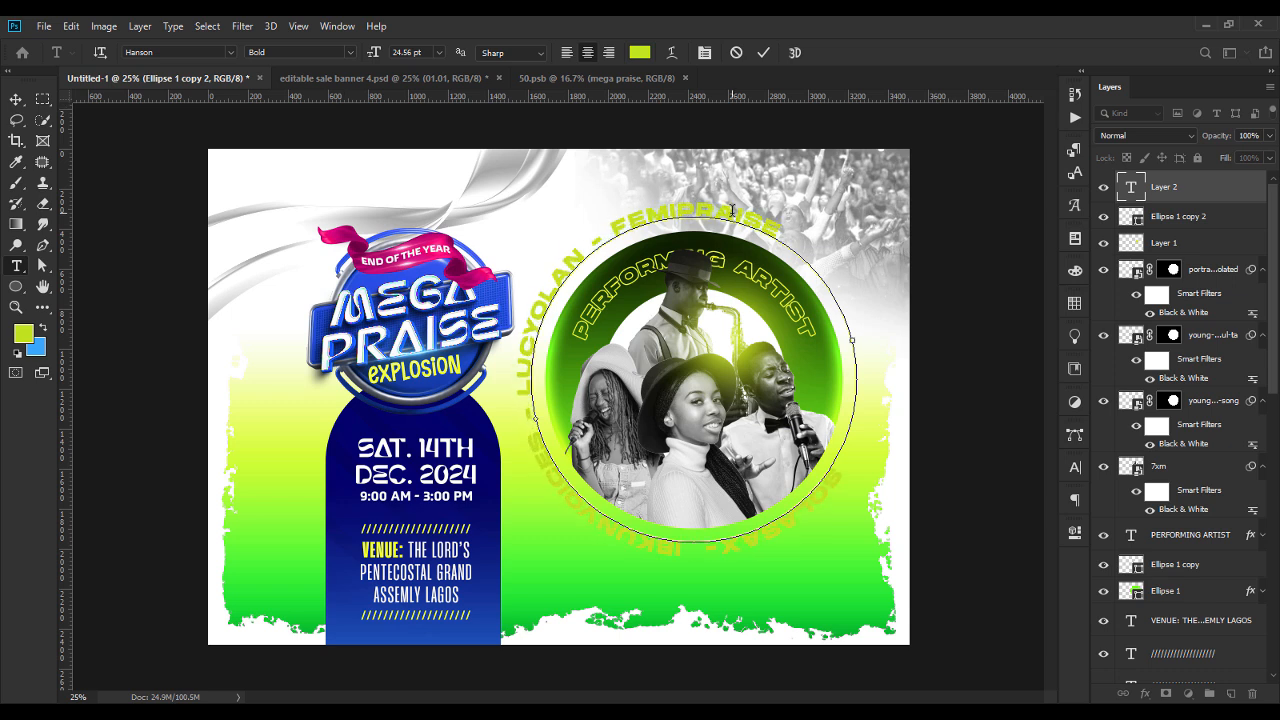
# Recolour all of the performers' names text on the circle path black.
pyautogui.hotkey('ctrl', 'a')
pyautogui.click(640, 52)
pyautogui.click(154, 566)
pyautogui.click(511, 369)
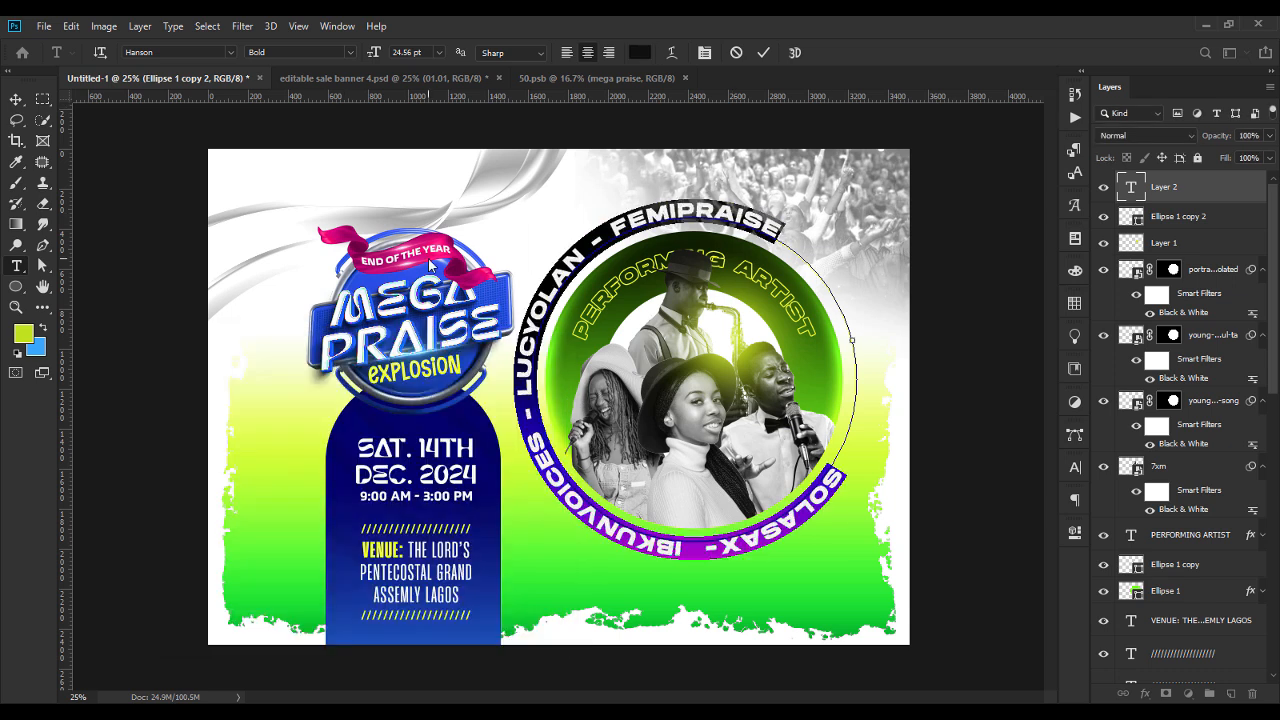
# Set the curved names text in AgencyFB Bold Cond and flip it to the inside of the circle's lower arc.
pyautogui.click(231, 52)
pyautogui.click(200, 131)
pyautogui.click(42, 265)
pyautogui.moveTo(536, 415); pyautogui.dragTo(706, 530)
# Set the curved performers' names text in Alegreya SC Bold at 16 pt.
pyautogui.doubleClick(1130, 187)
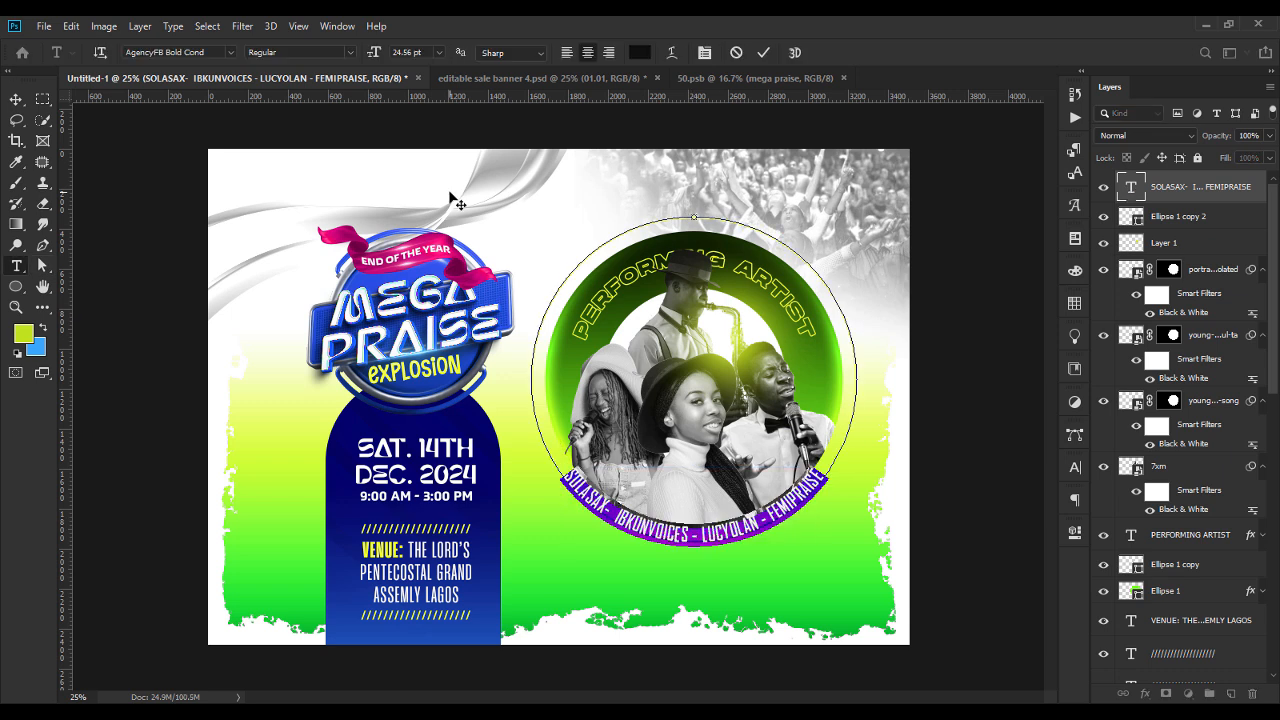
pyautogui.click(231, 52)
pyautogui.scroll(-5, 445, 285)
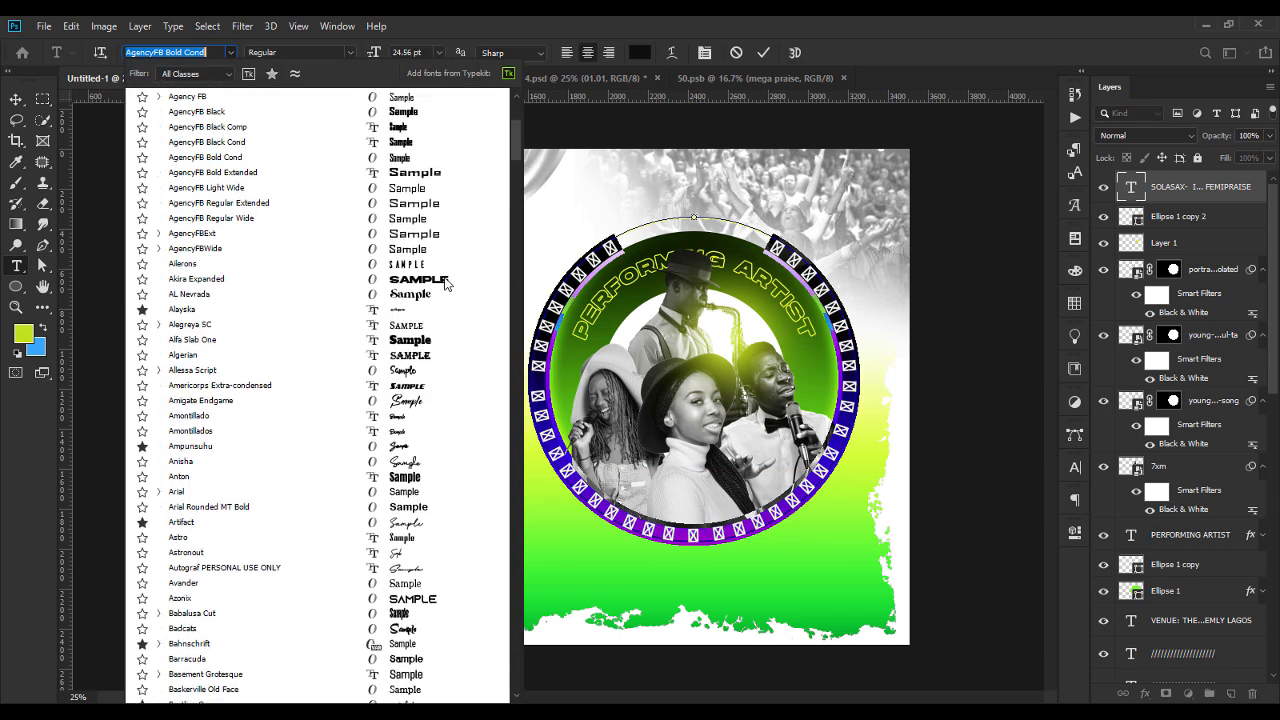
pyautogui.click(420, 325)
pyautogui.click(350, 52)
pyautogui.click(330, 123)
pyautogui.scroll(-7, 409, 52)
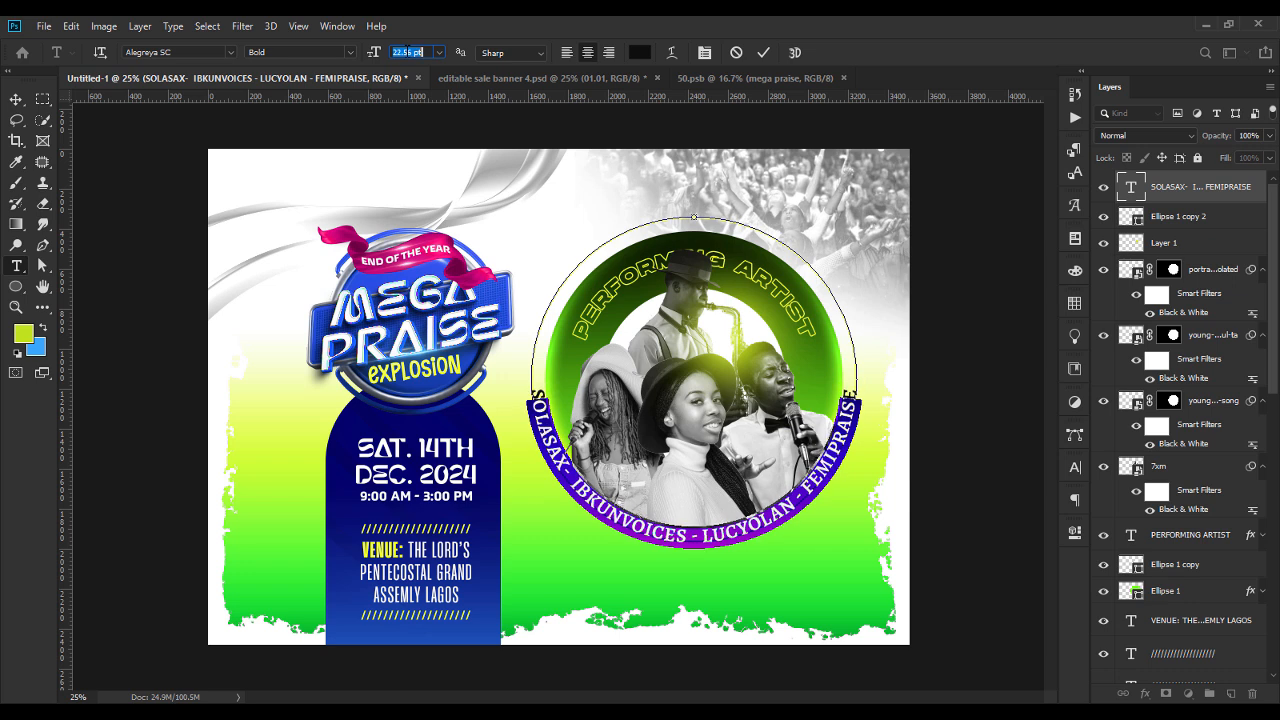
pyautogui.scroll(-2, 409, 52)
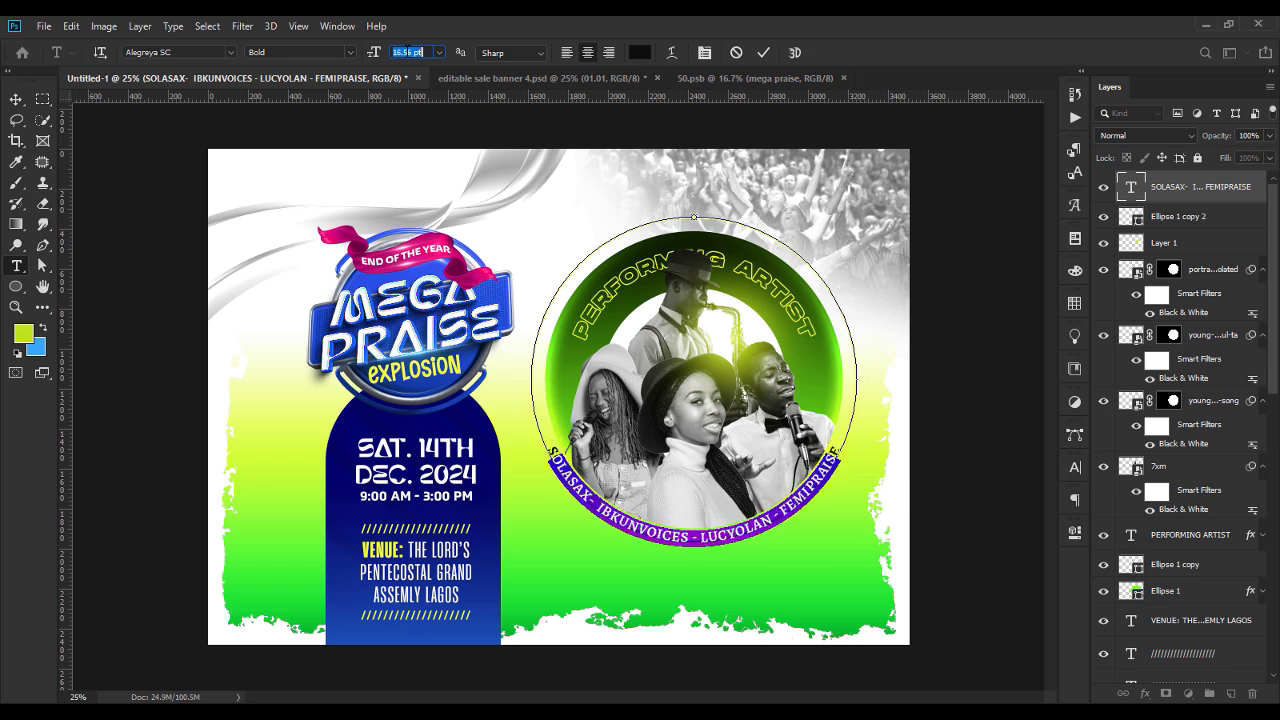
pyautogui.write('15')
pyautogui.press('Return')
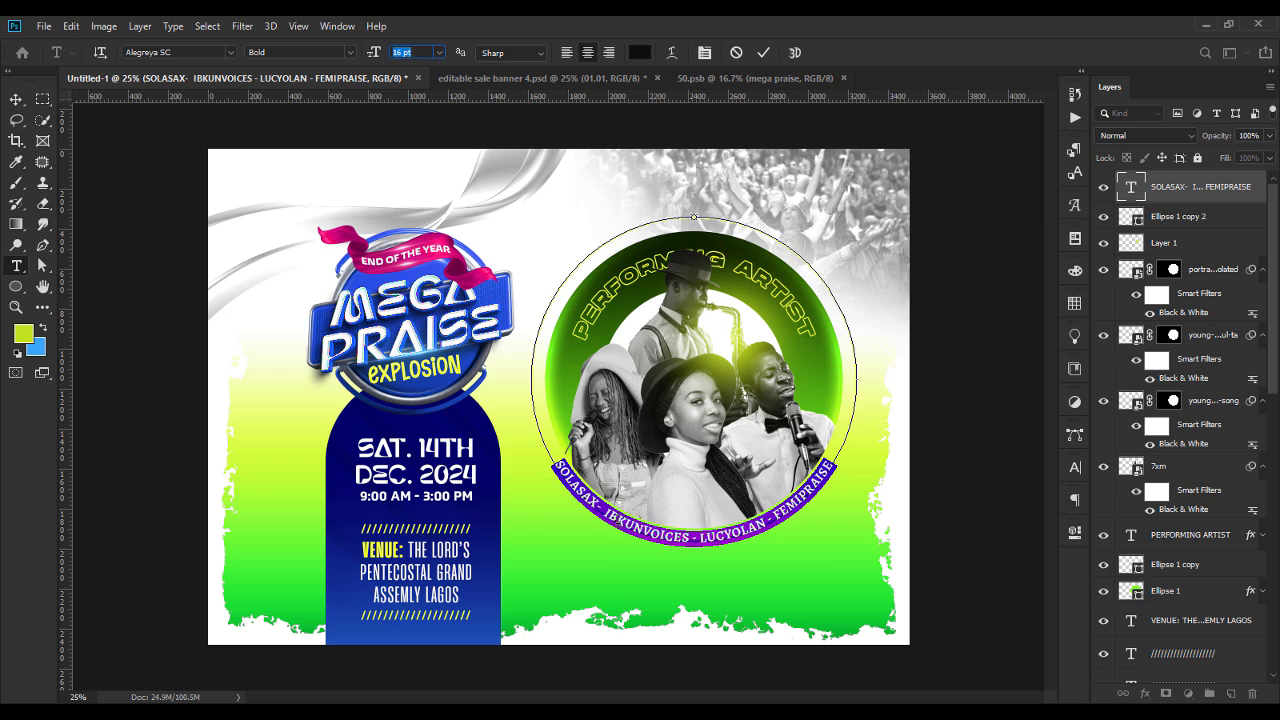
# Insert the missing U in the second performer's stage name on the curved text.
pyautogui.click(645, 551)
pyautogui.write('U')
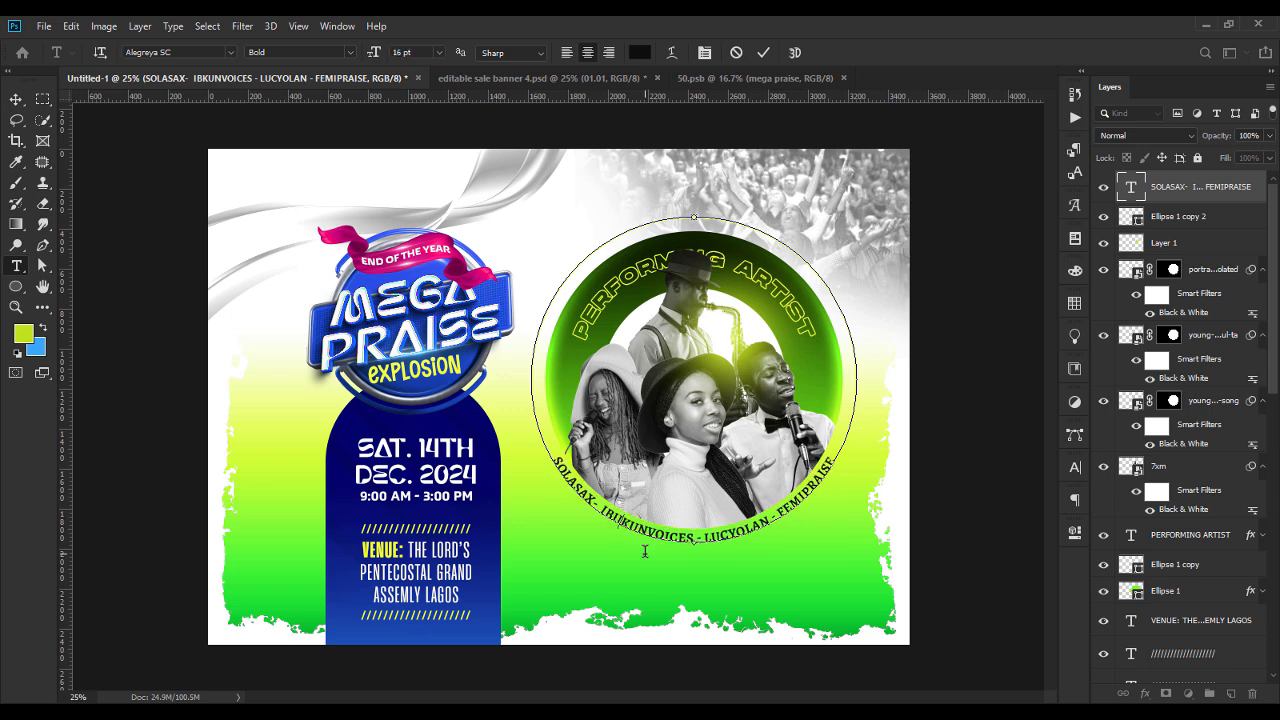
pyautogui.click(16, 99)
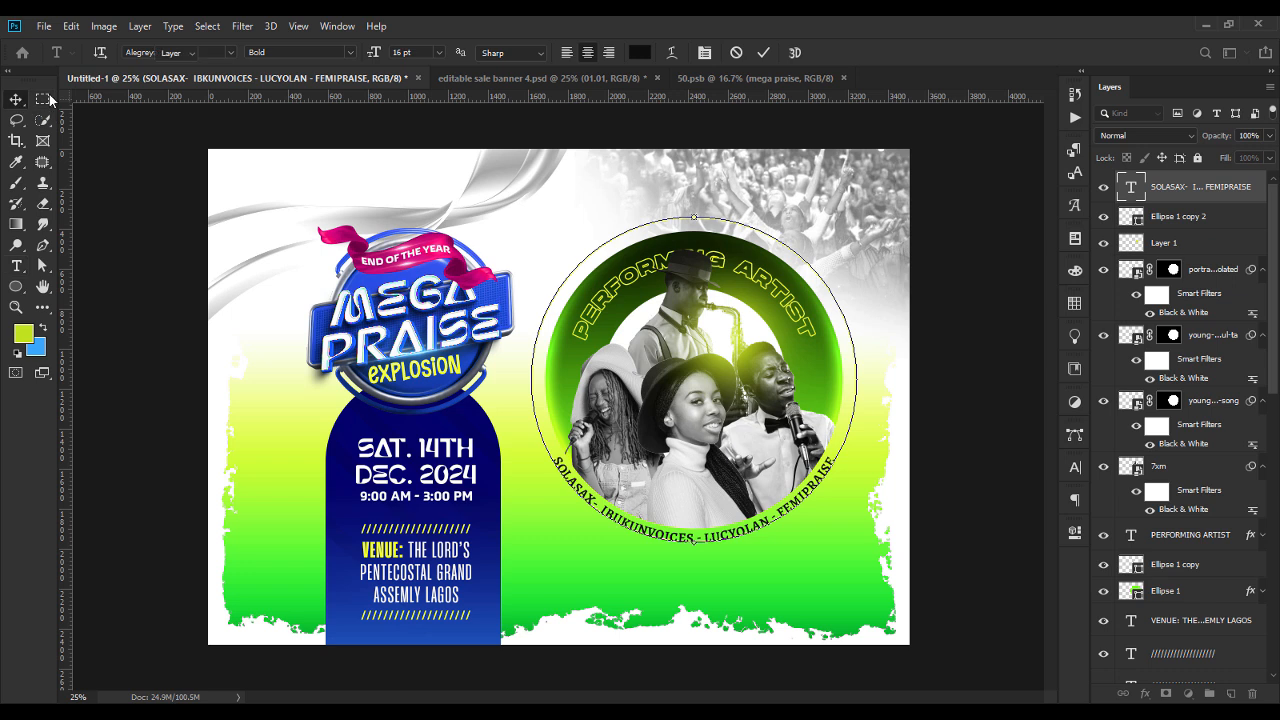
# Scale the curved names text and Ellipse 1 copy 2 up together by about 5%, and delete the Ellipse 1 copy 2 layer.
pyautogui.keyDown('ctrl'); pyautogui.click(1183, 228); pyautogui.keyUp('ctrl')
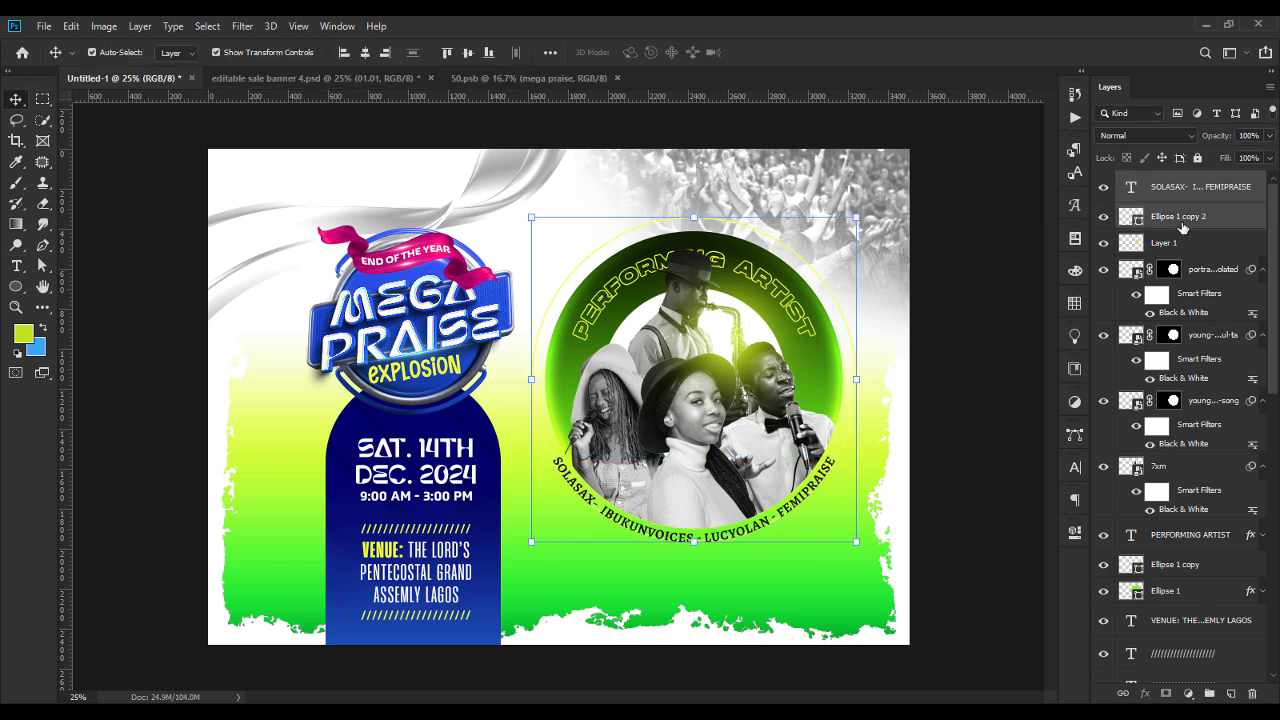
pyautogui.click(859, 379)
pyautogui.moveTo(861, 380); pyautogui.dragTo(868, 383)
pyautogui.press('Return')
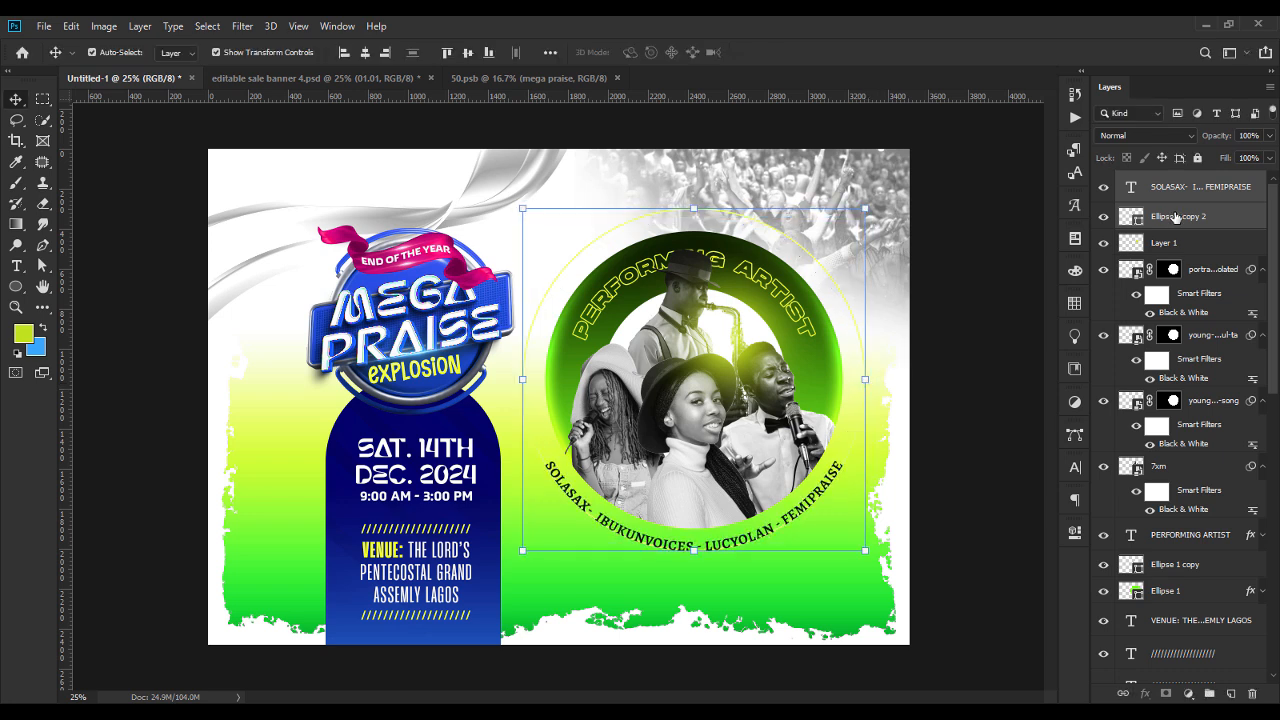
pyautogui.press('Delete')
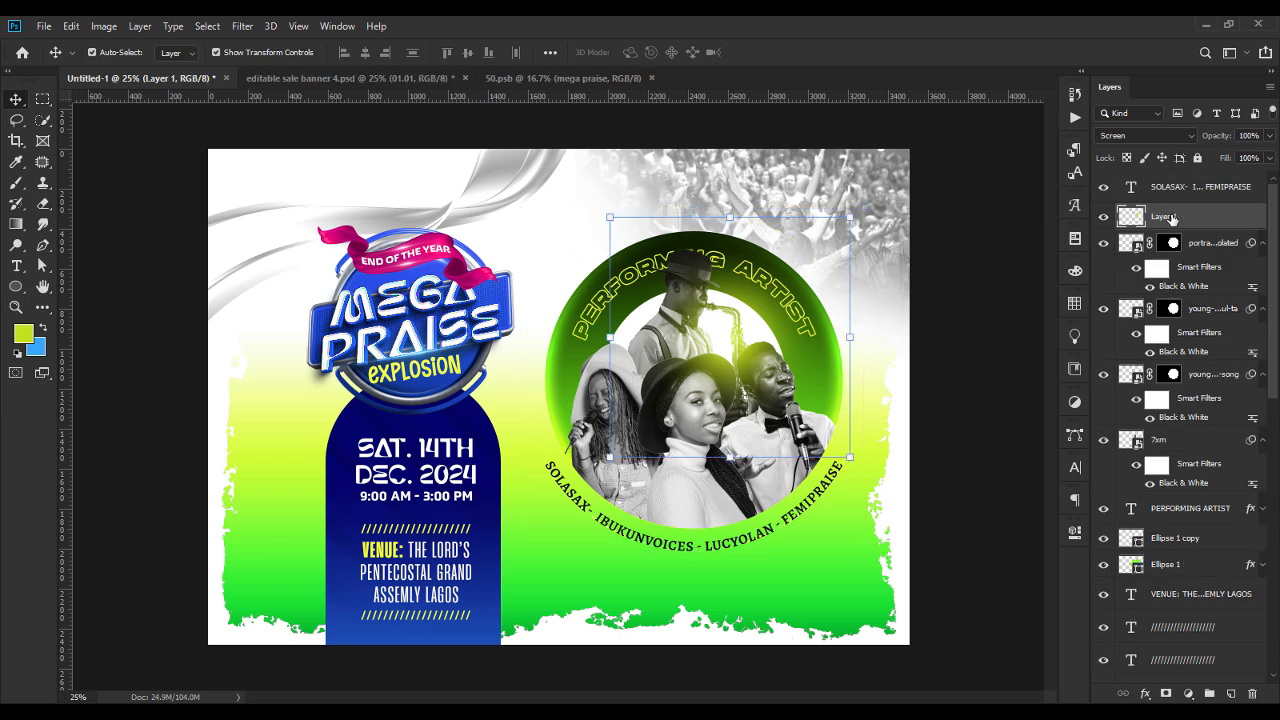
pyautogui.click(980, 378)
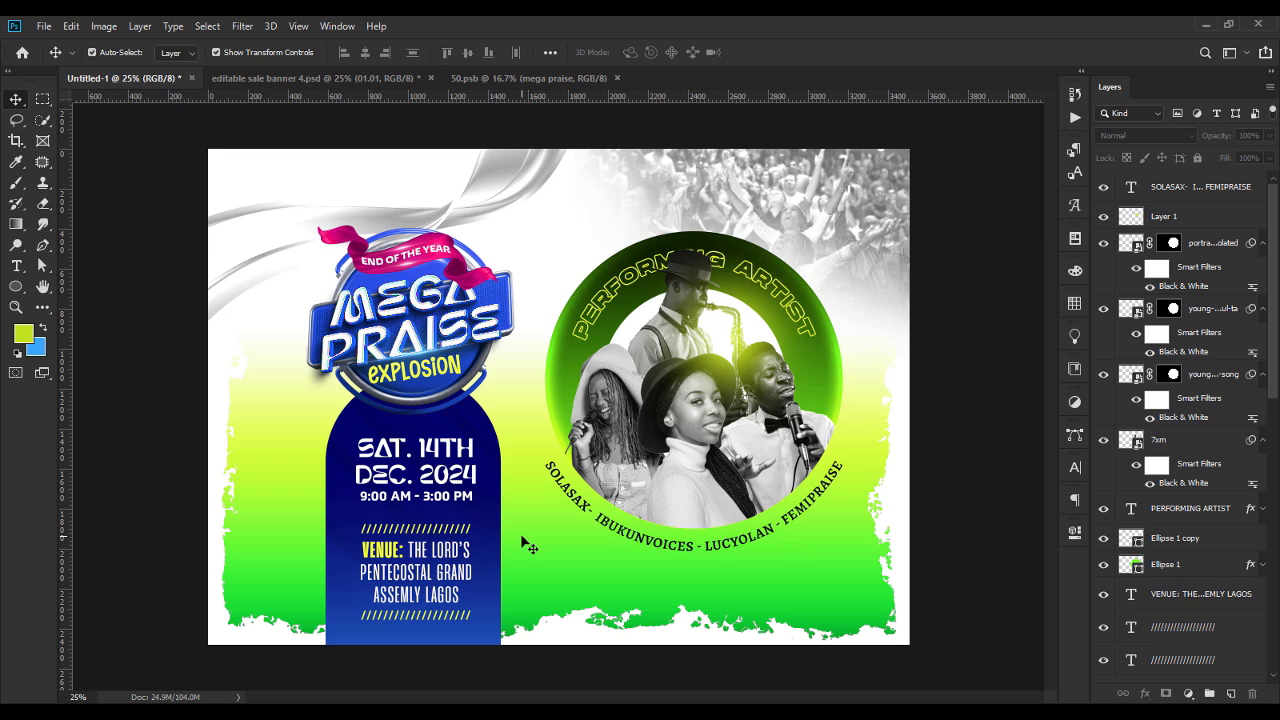
# Widen the blue Rectangle 1 arch to about 103% and nudge it left to recentre it behind the event details.
pyautogui.click(497, 568)
pyautogui.moveTo(503, 519); pyautogui.dragTo(508, 519)
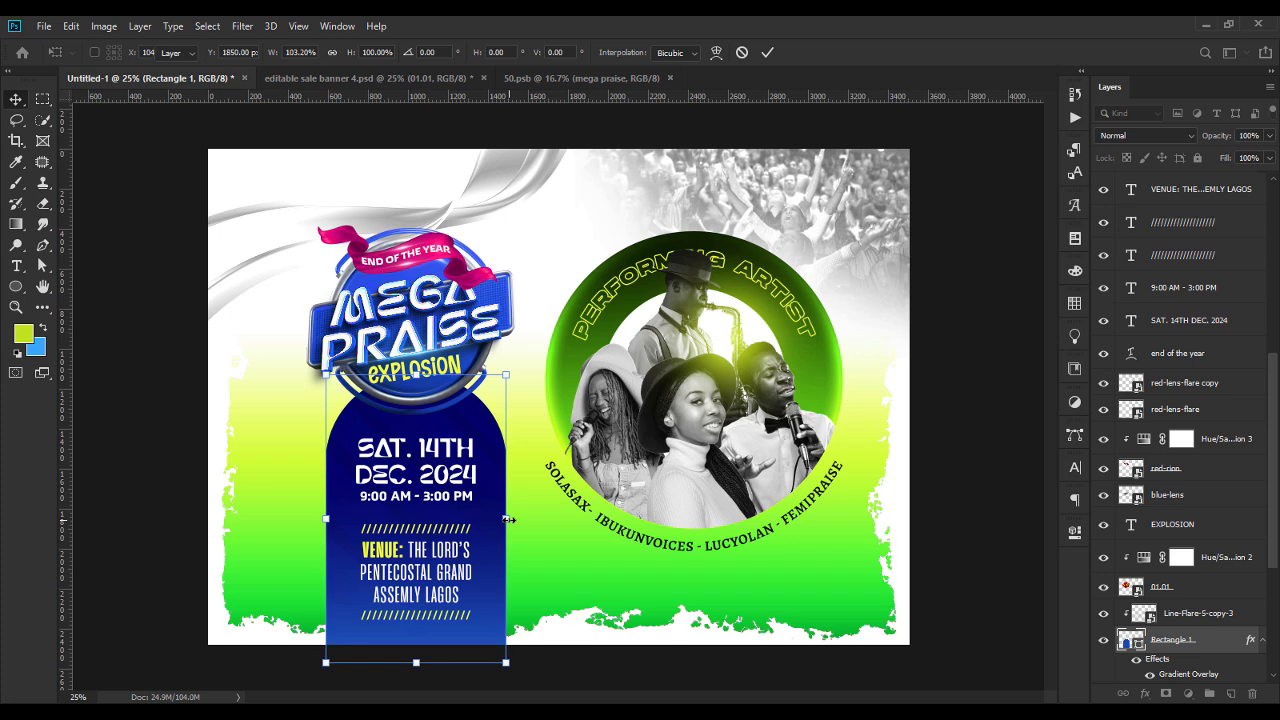
pyautogui.press('Return')
pyautogui.press('Left')
pyautogui.press('Left')
pyautogui.press('Left')
pyautogui.press('Left')
pyautogui.press('Right')
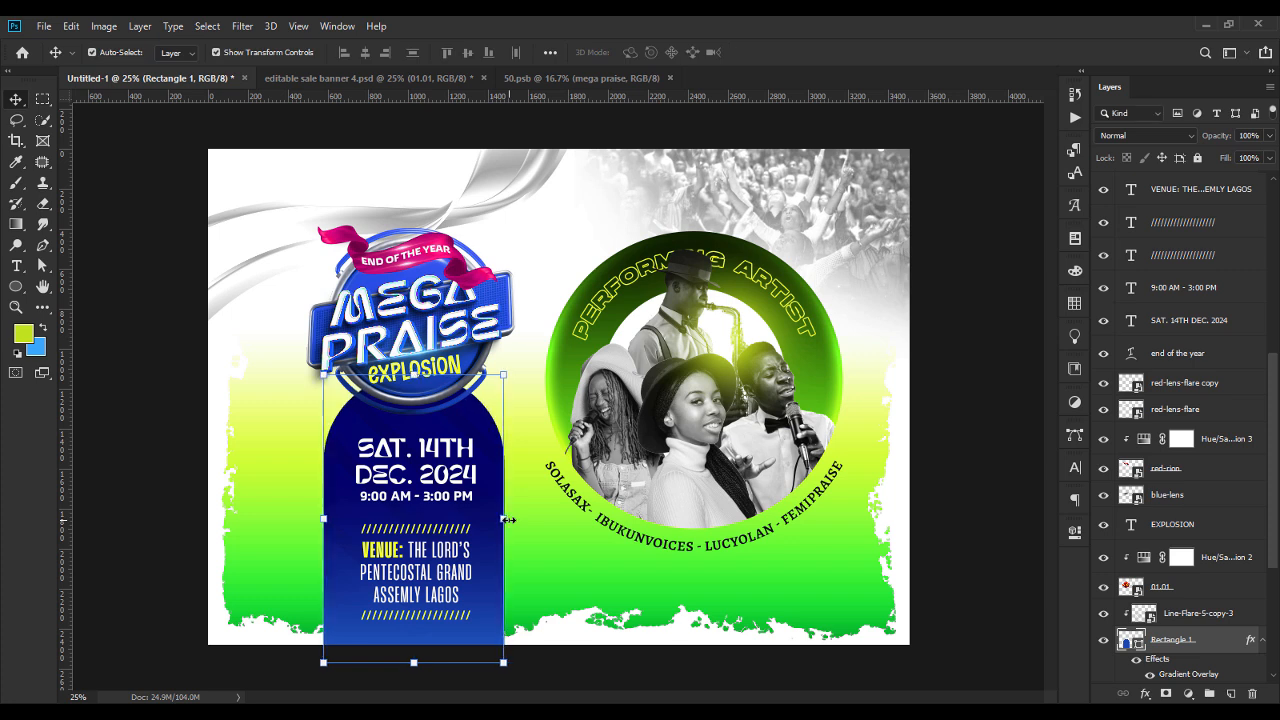
pyautogui.click(987, 441)
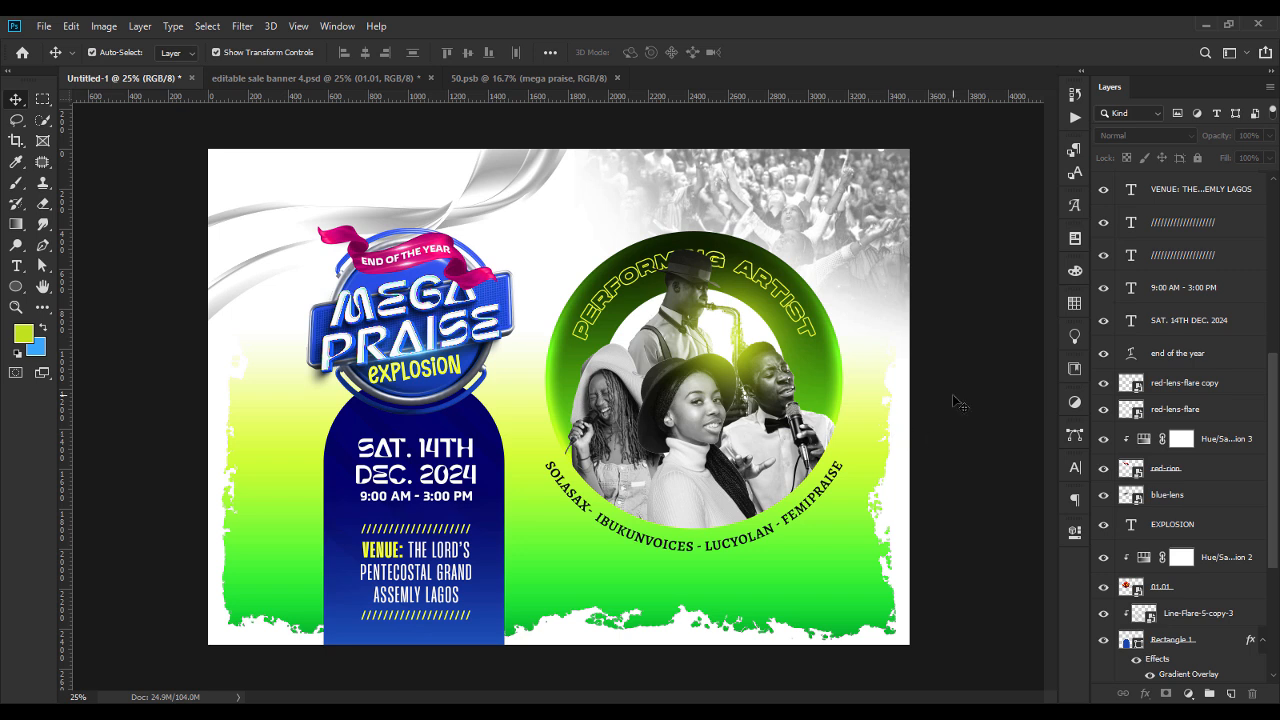
# Touch up the congregation crowd photo's layer mask with a soft 1200 px Eraser.
pyautogui.click(840, 262)
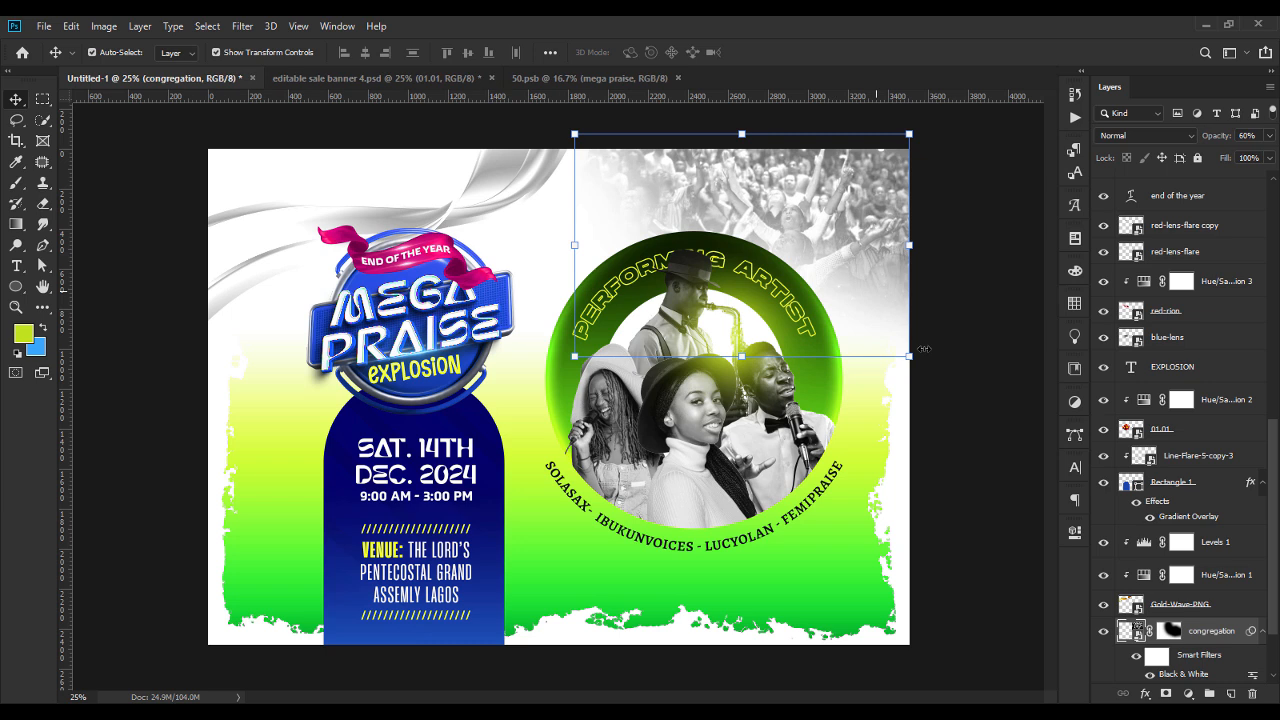
pyautogui.click(1168, 638)
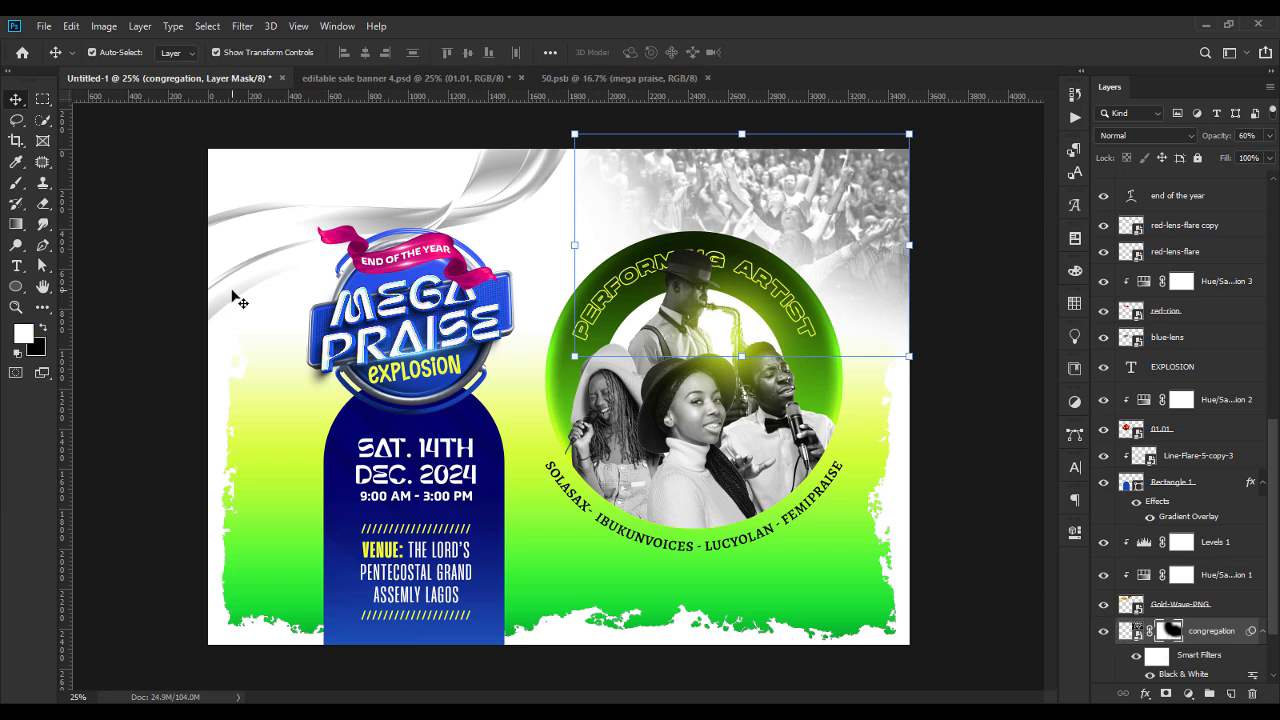
pyautogui.click(42, 205)
pyautogui.click(42, 205)
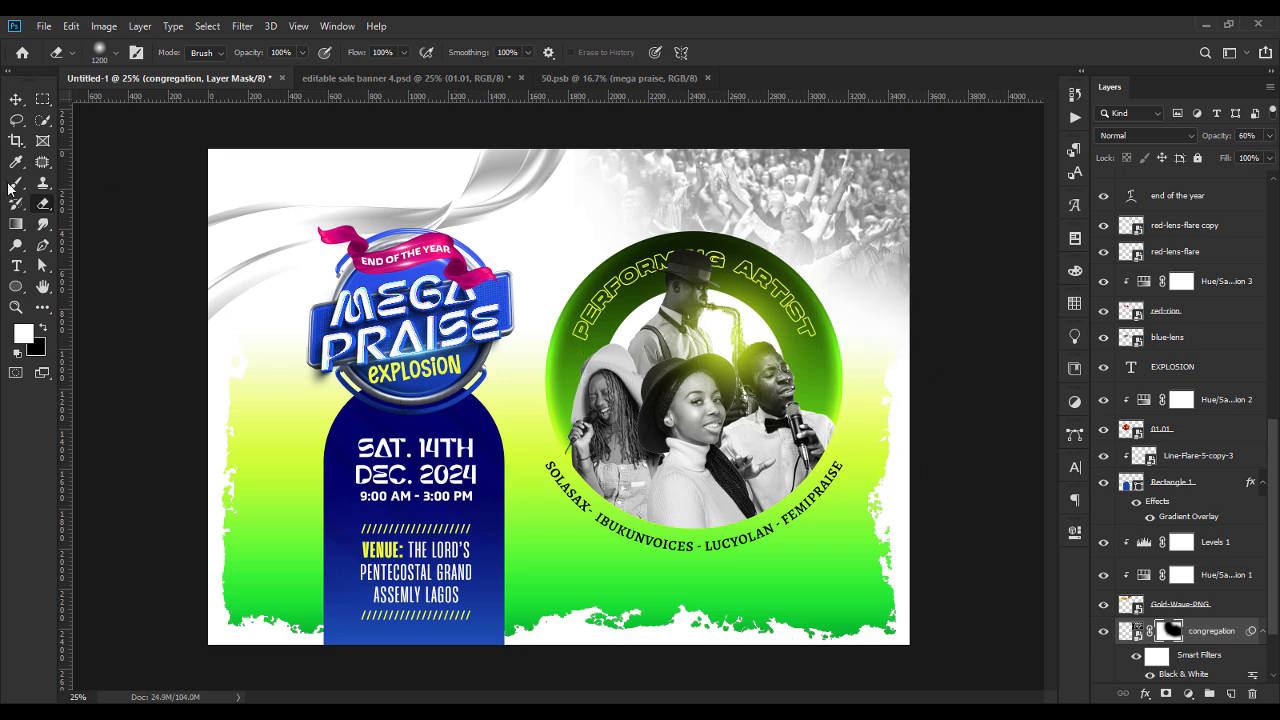
pyautogui.click(16, 99)
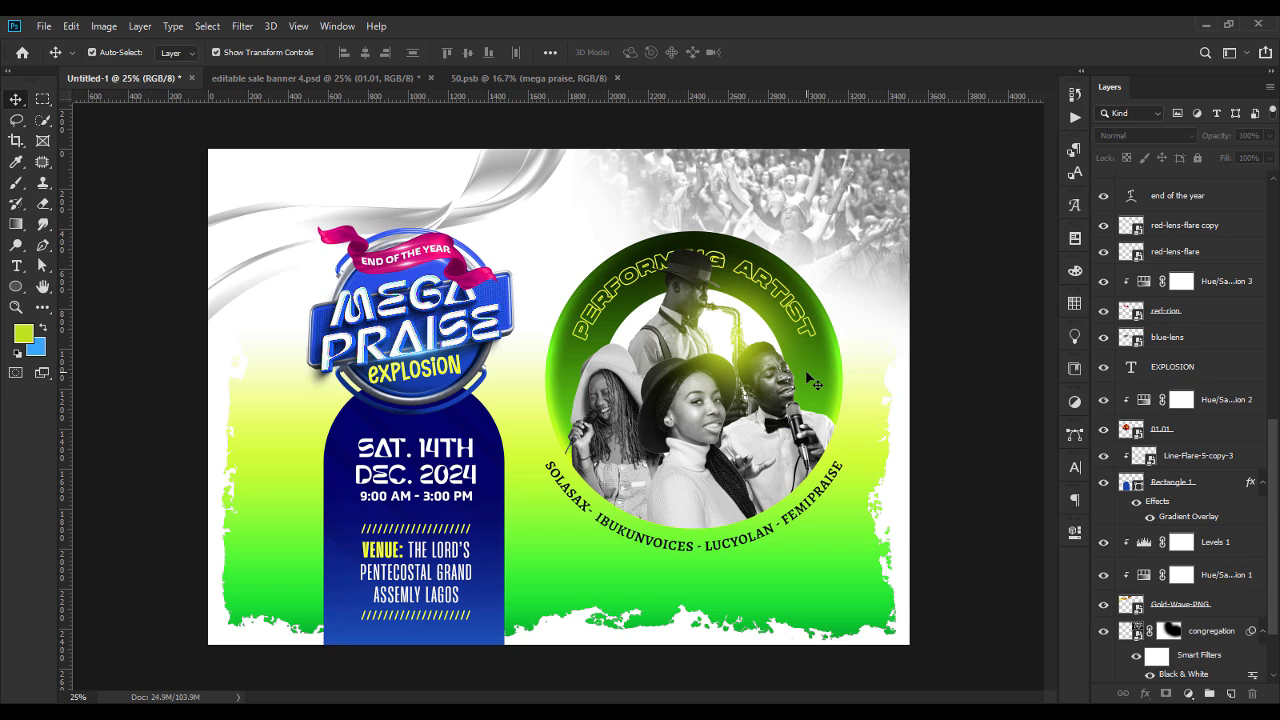
pyautogui.click(490, 198)
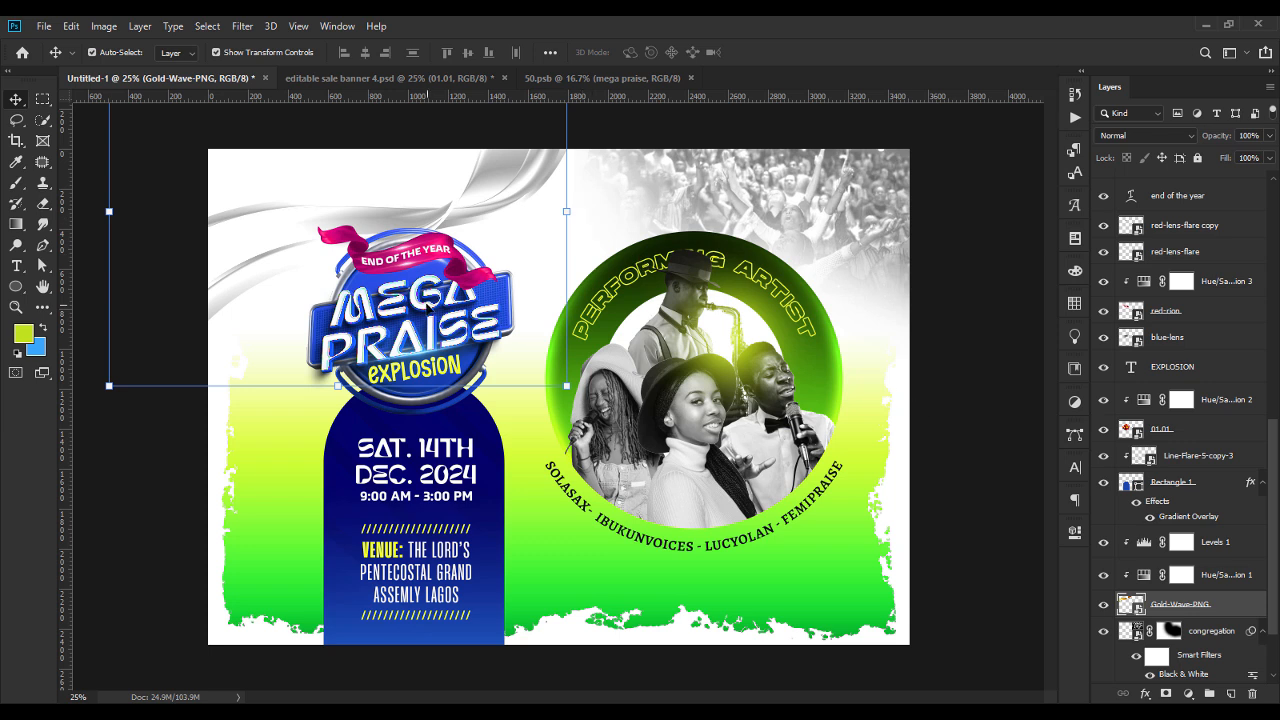
pyautogui.click(445, 324)
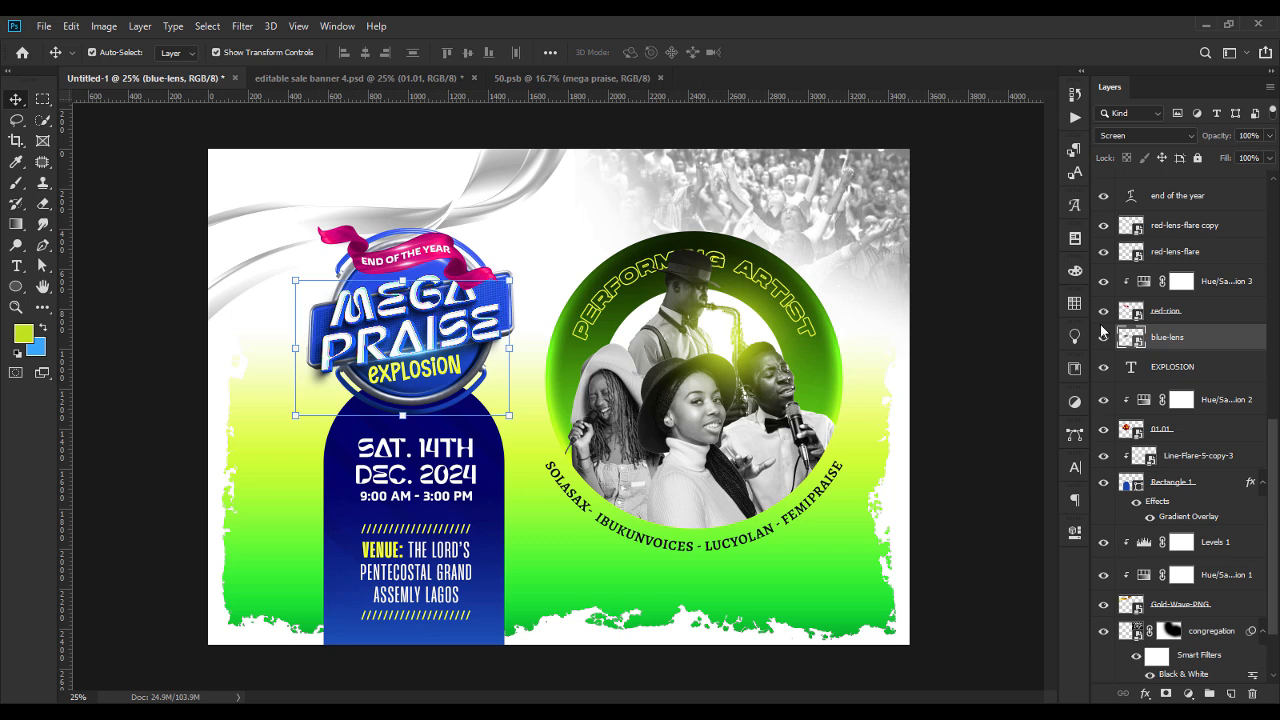
pyautogui.click(1103, 283)
pyautogui.click(1103, 283)
pyautogui.click(1226, 287)
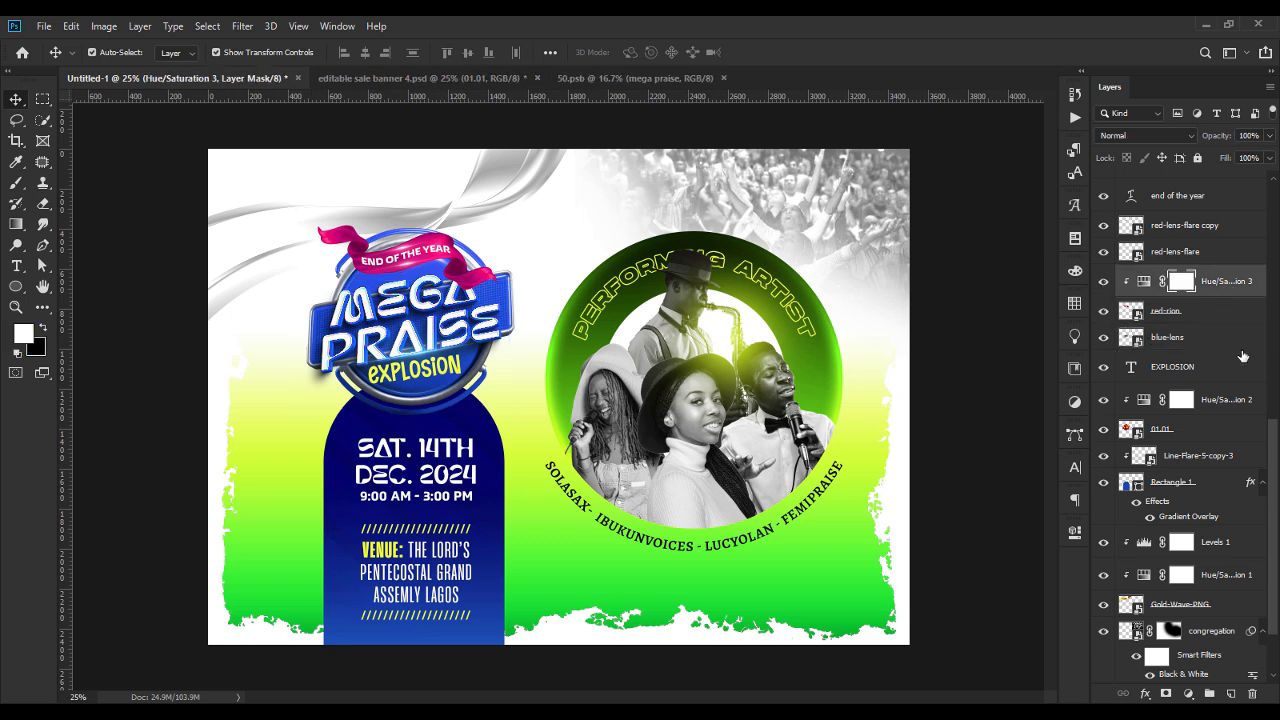
pyautogui.keyDown('shift'); pyautogui.click(1213, 432); pyautogui.keyUp('shift')
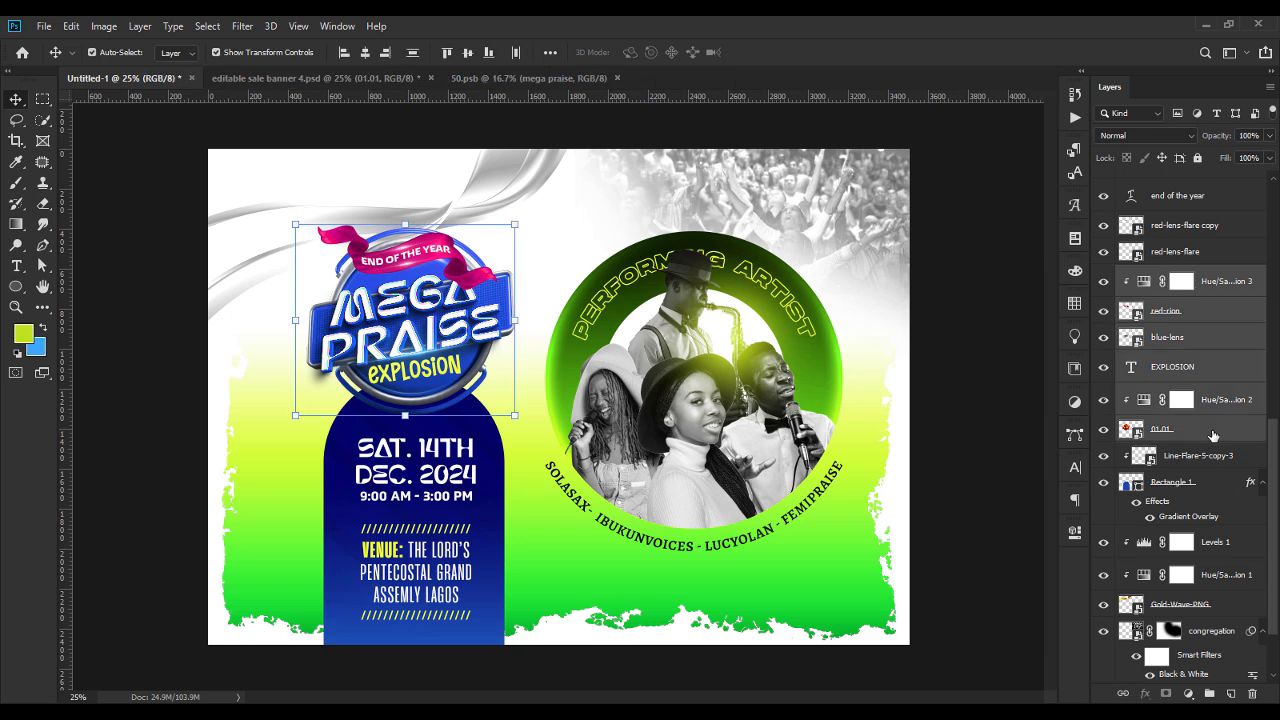
# Scale the MEGA PRAISE badge layers, from end of the year down to 01.01, up by about 9% while keeping the bottom edge fixed.
pyautogui.moveTo(1273, 497); pyautogui.dragTo(1277, 462)
pyautogui.click(432, 255)
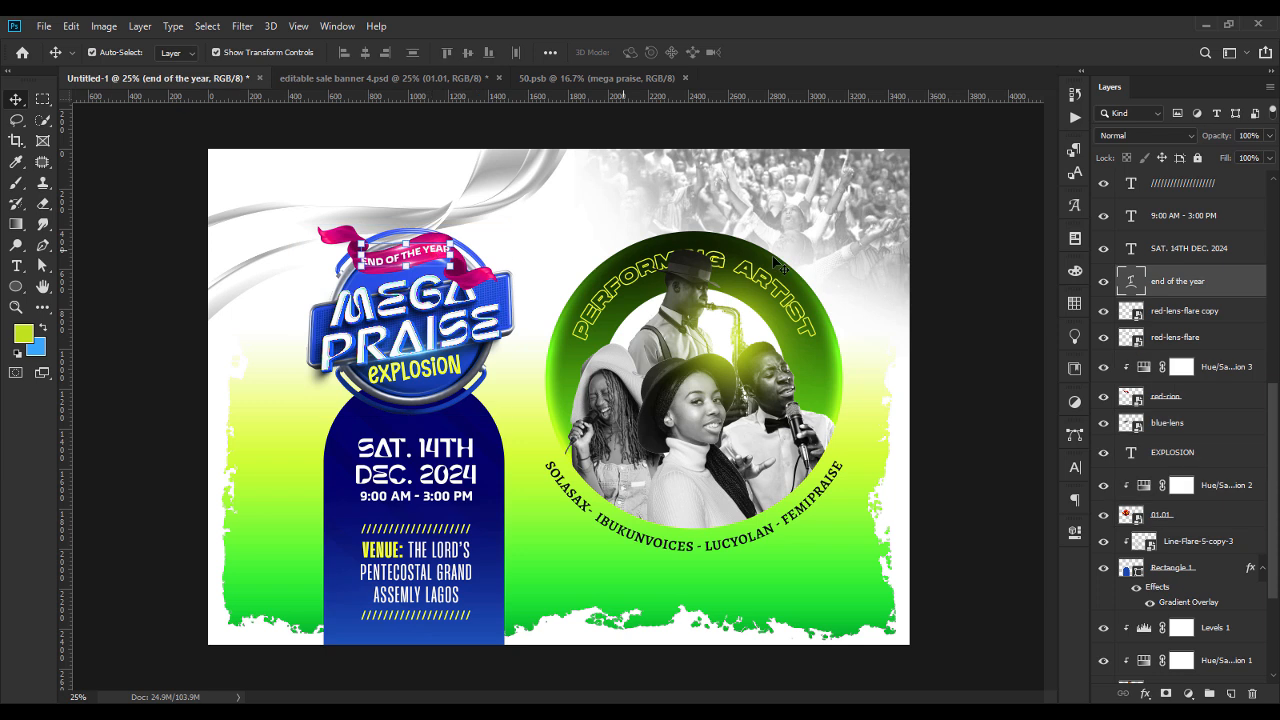
pyautogui.keyDown('shift'); pyautogui.click(1199, 517); pyautogui.keyUp('shift')
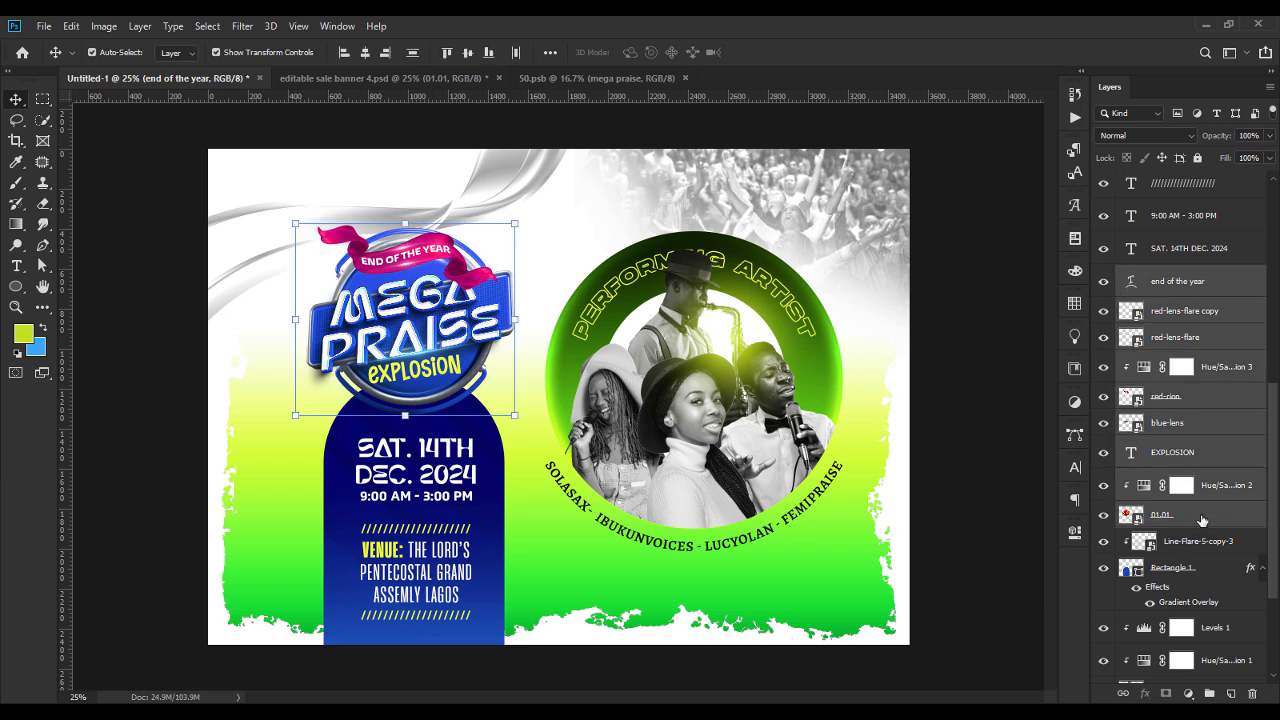
pyautogui.click(1178, 545)
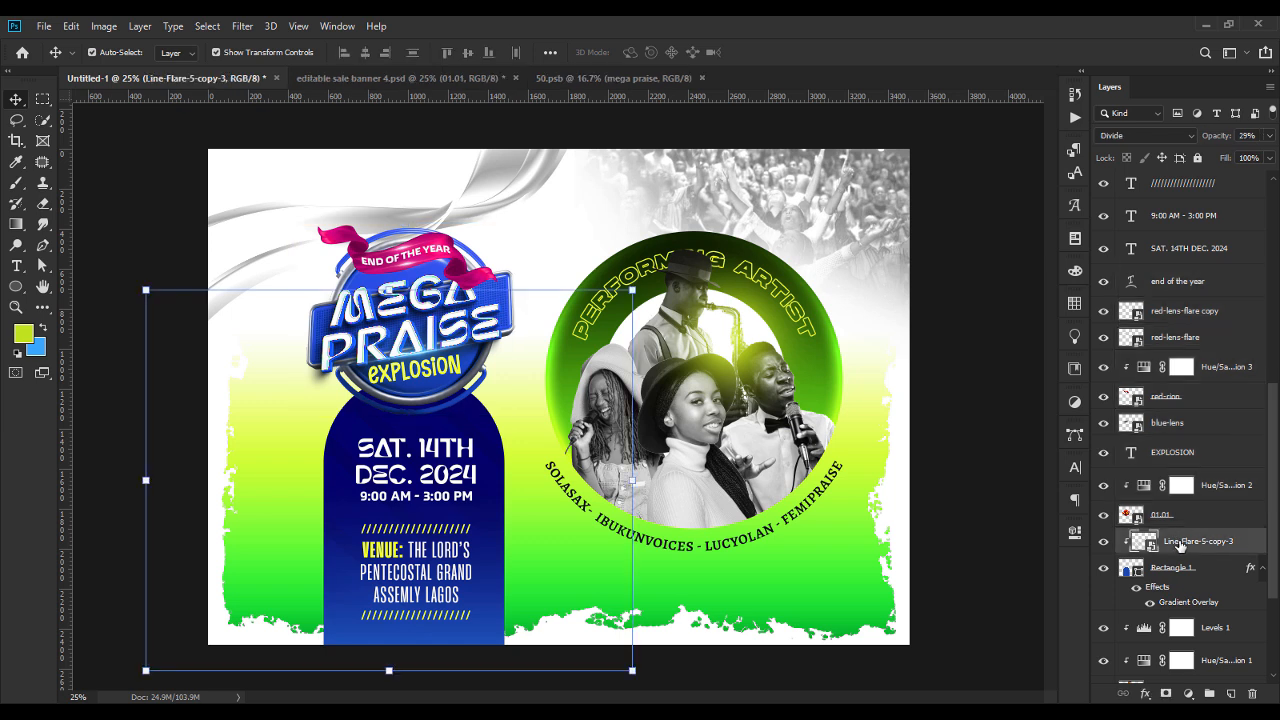
pyautogui.click(1162, 516)
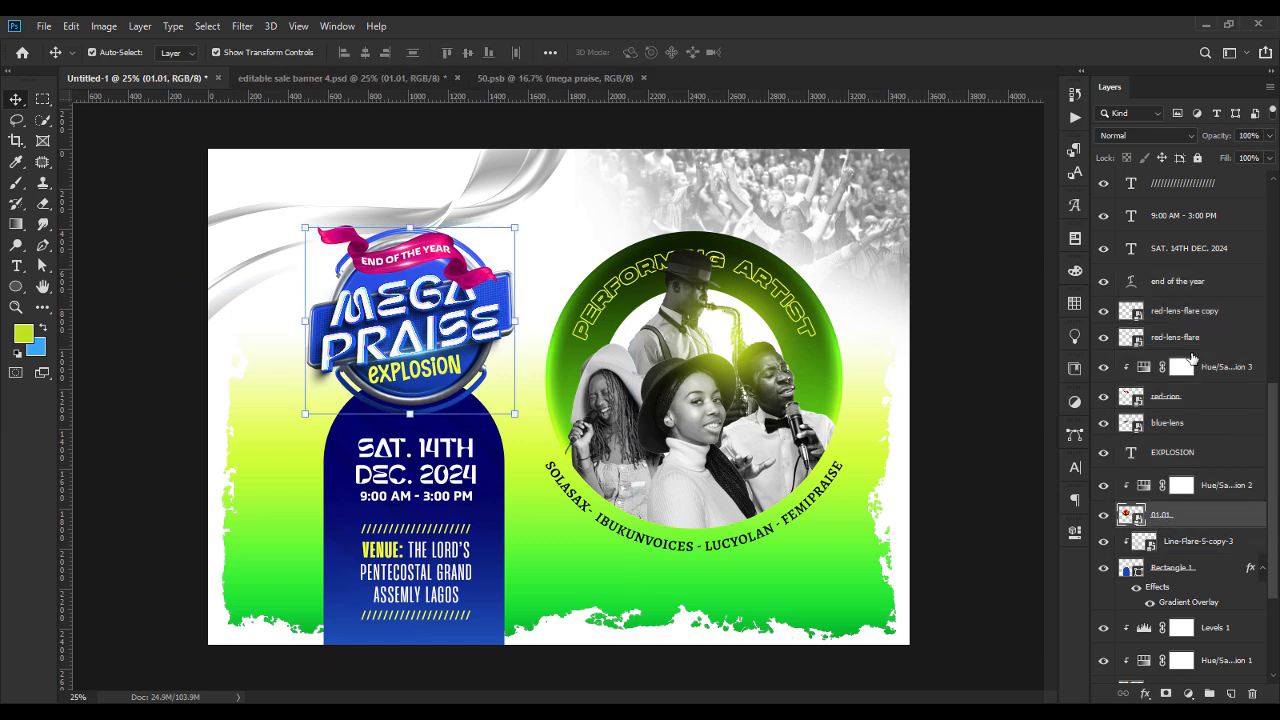
pyautogui.keyDown('shift'); pyautogui.click(1188, 285); pyautogui.keyUp('shift')
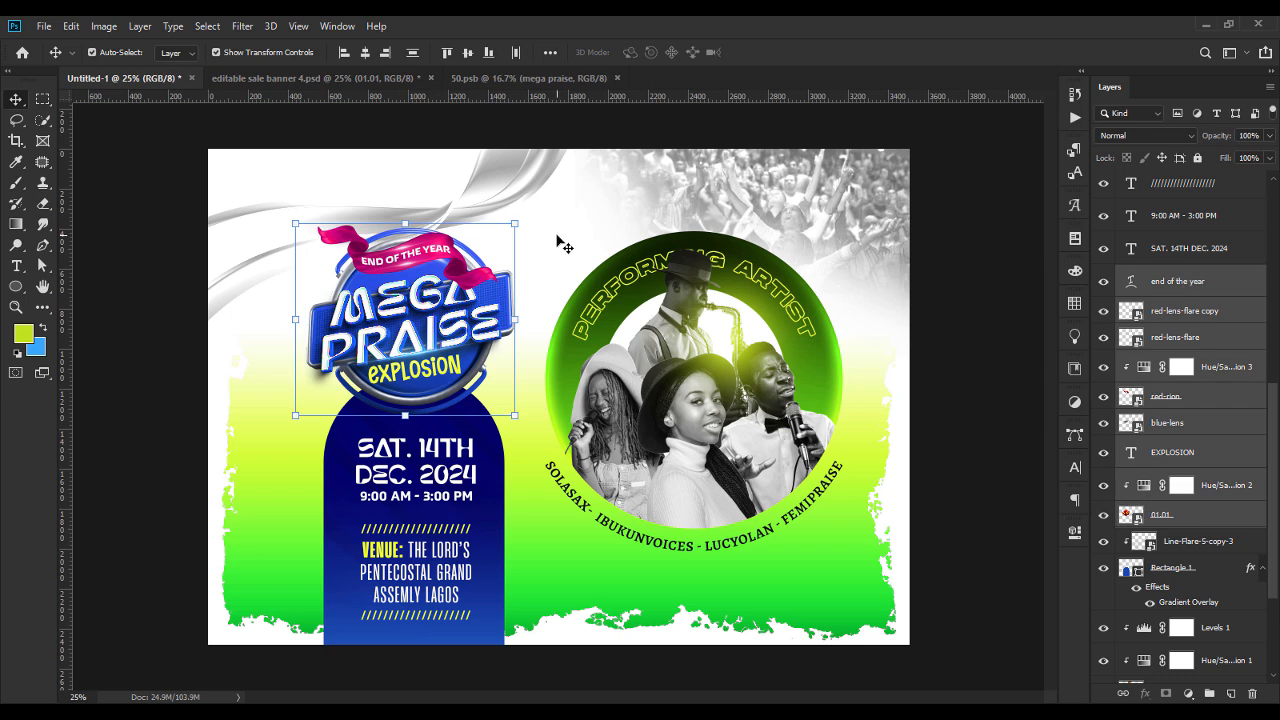
pyautogui.moveTo(406, 221); pyautogui.dragTo(408, 204)
pyautogui.press('Return')
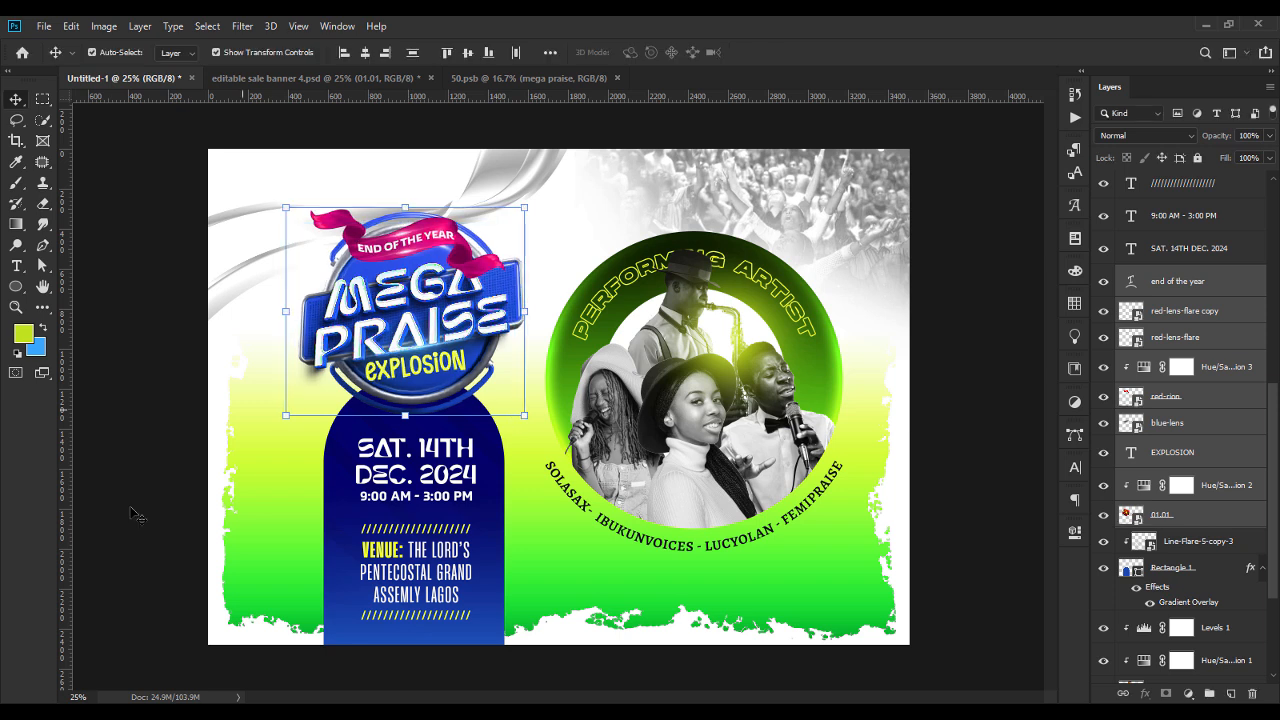
pyautogui.click(128, 520)
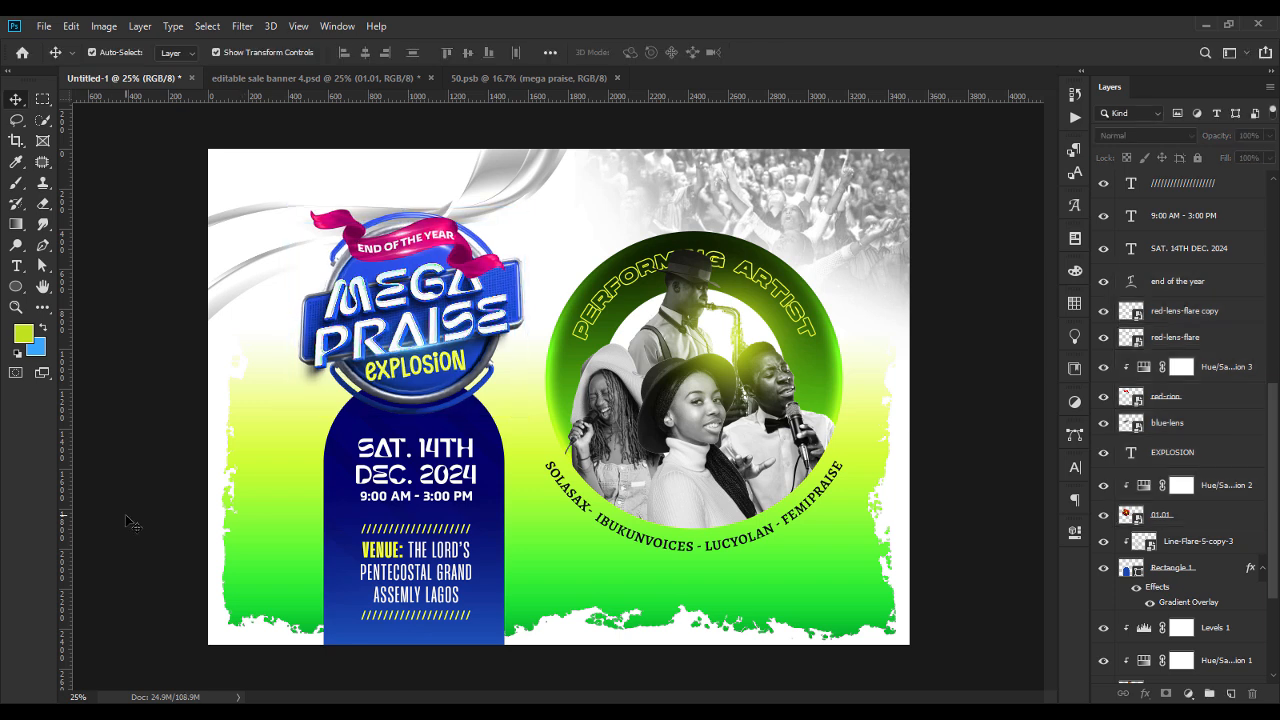
# Preview the whole flyer in full-screen mode and return to the standard screen view.
pyautogui.press('f')
pyautogui.press('f')
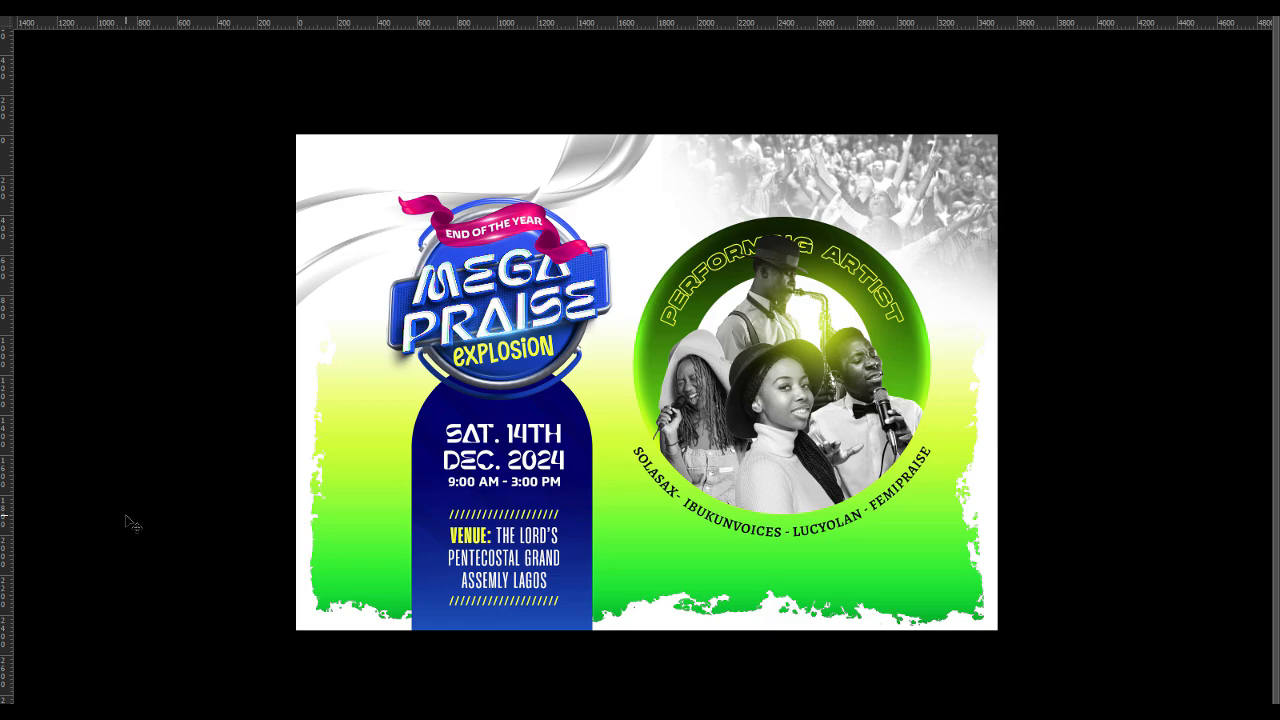
pyautogui.press('f')
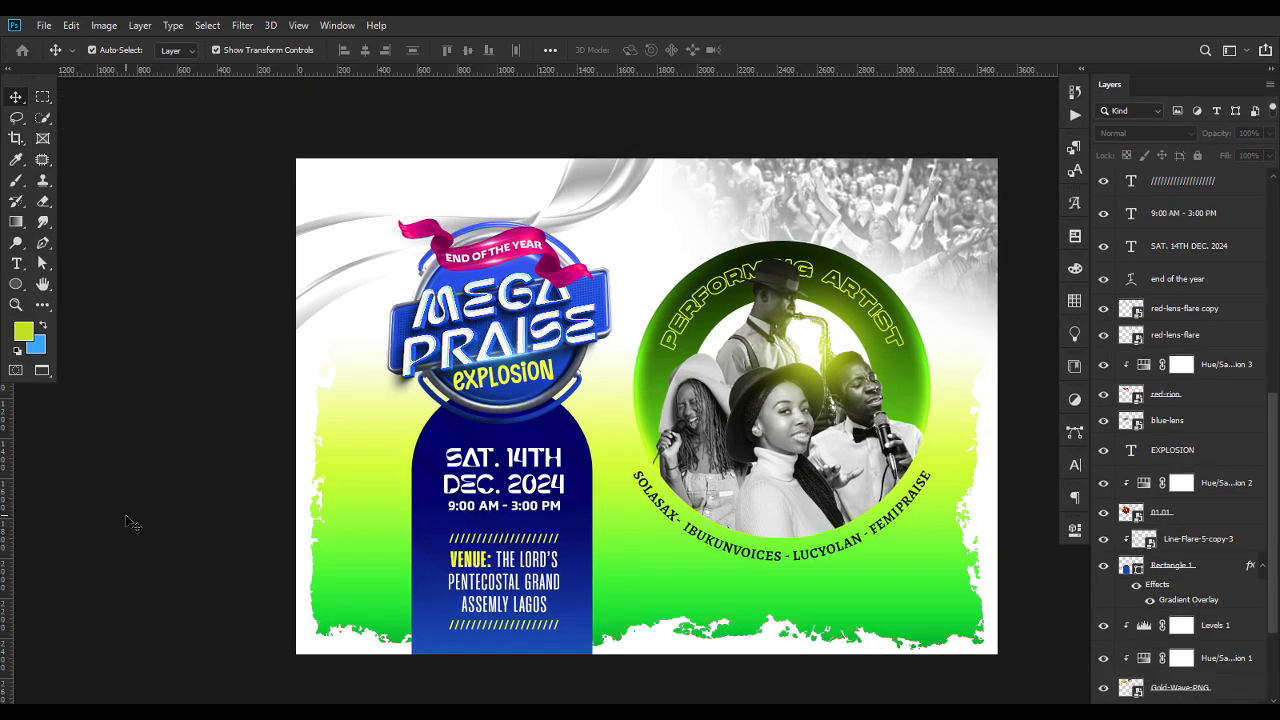
pyautogui.press('f')
pyautogui.press('f')
pyautogui.press('f')
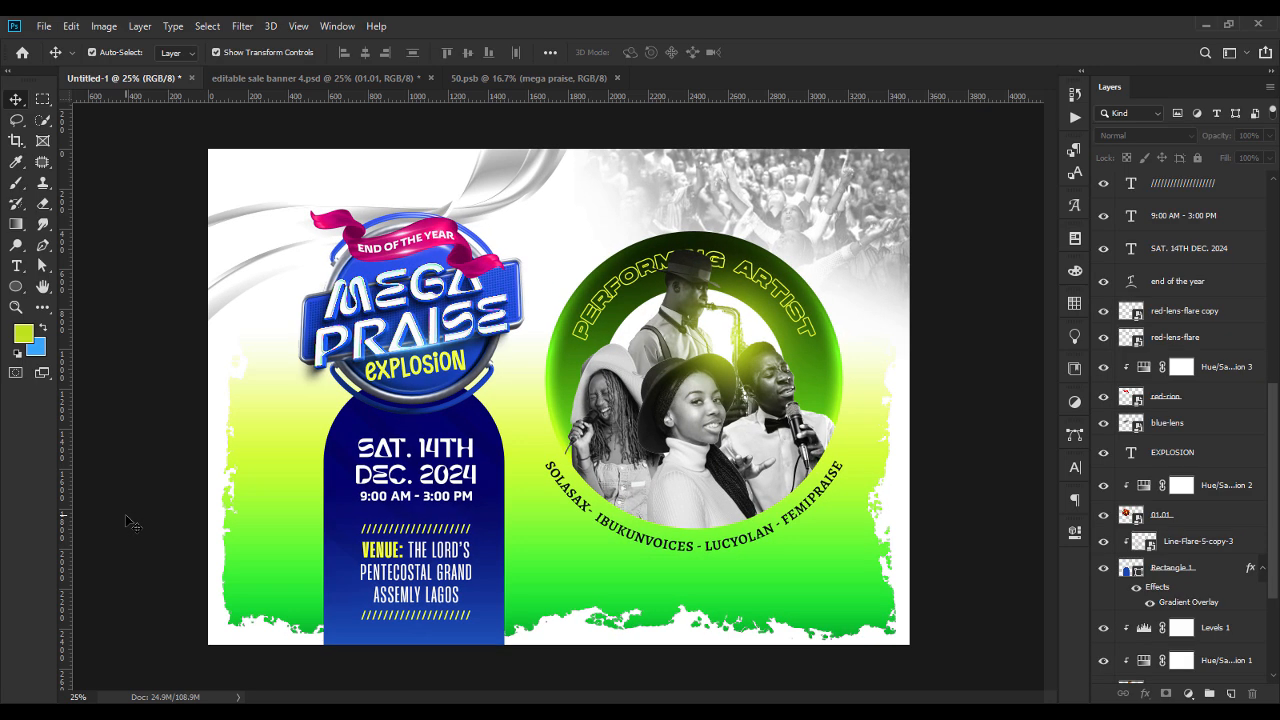